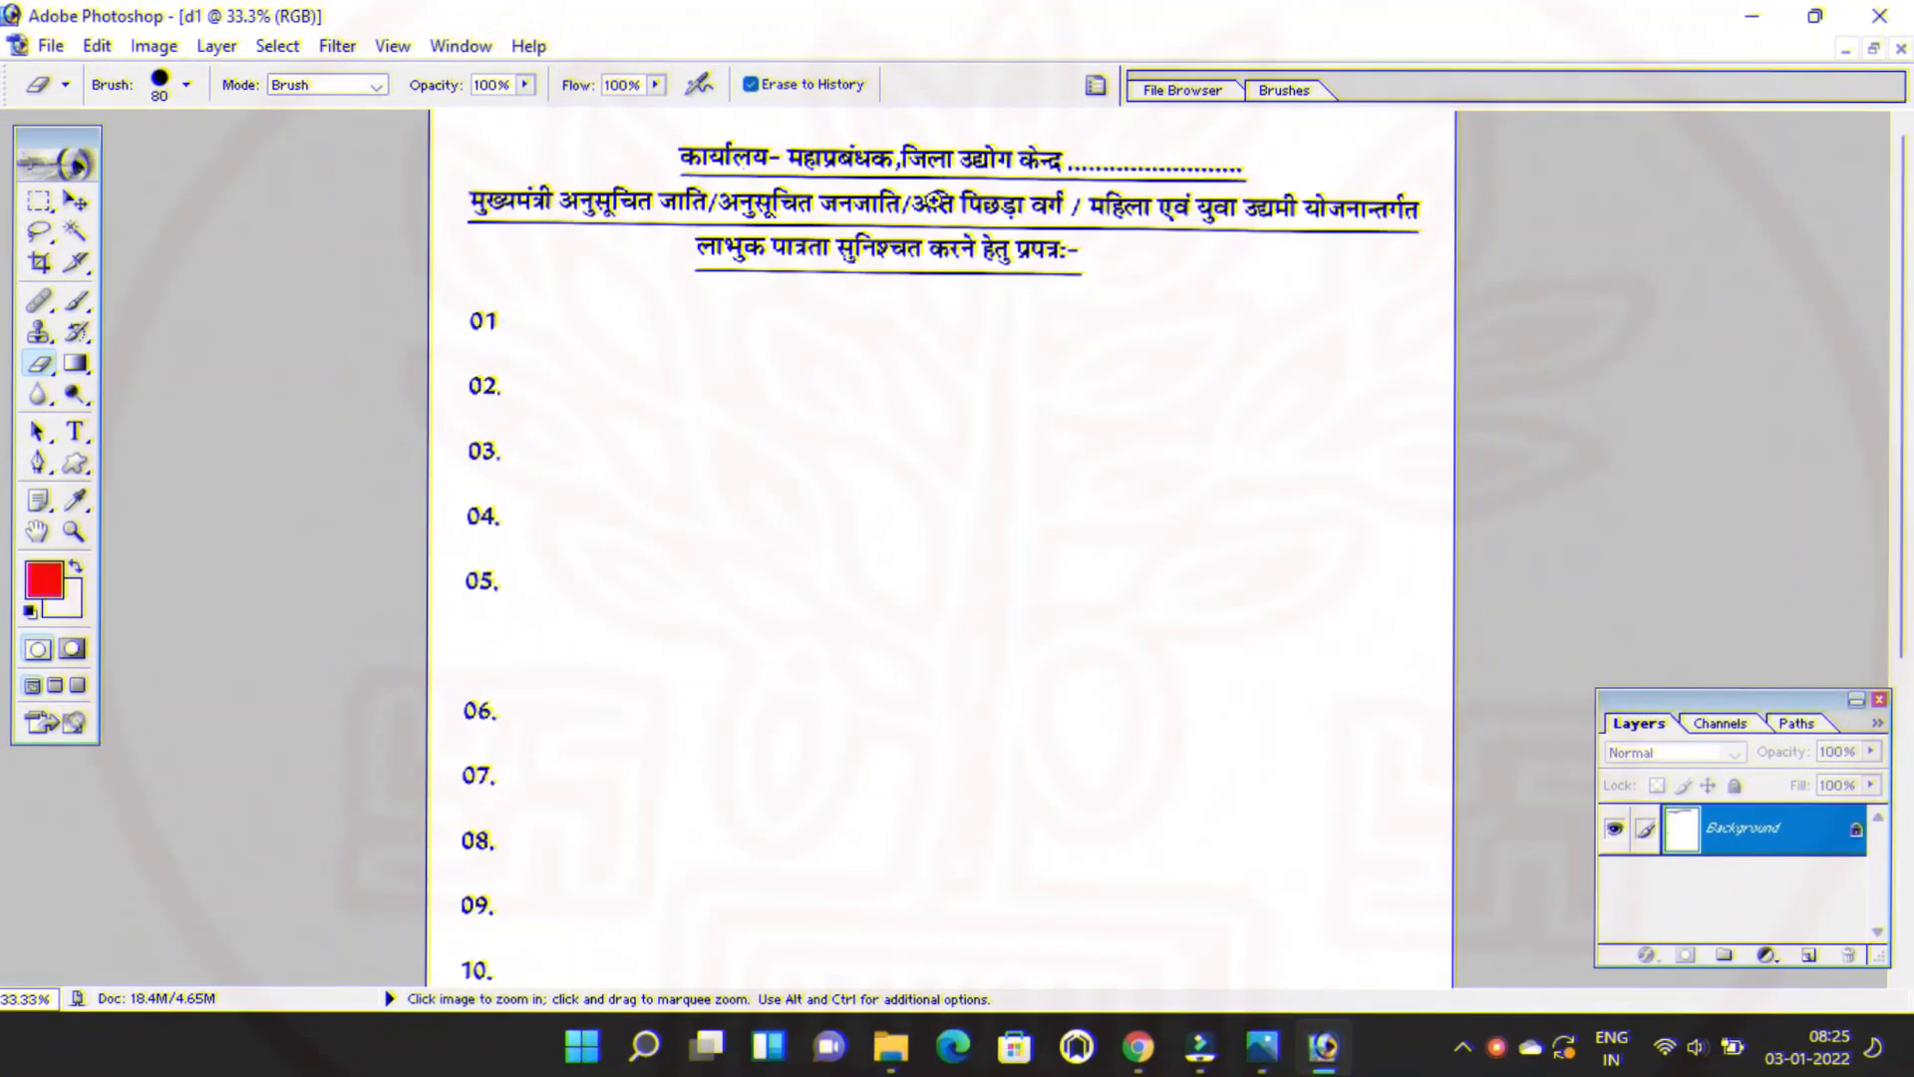
Examine the three-line Hindi heading of the d1 form up close.
{"action": "key", "text": "ctrl+plus"}
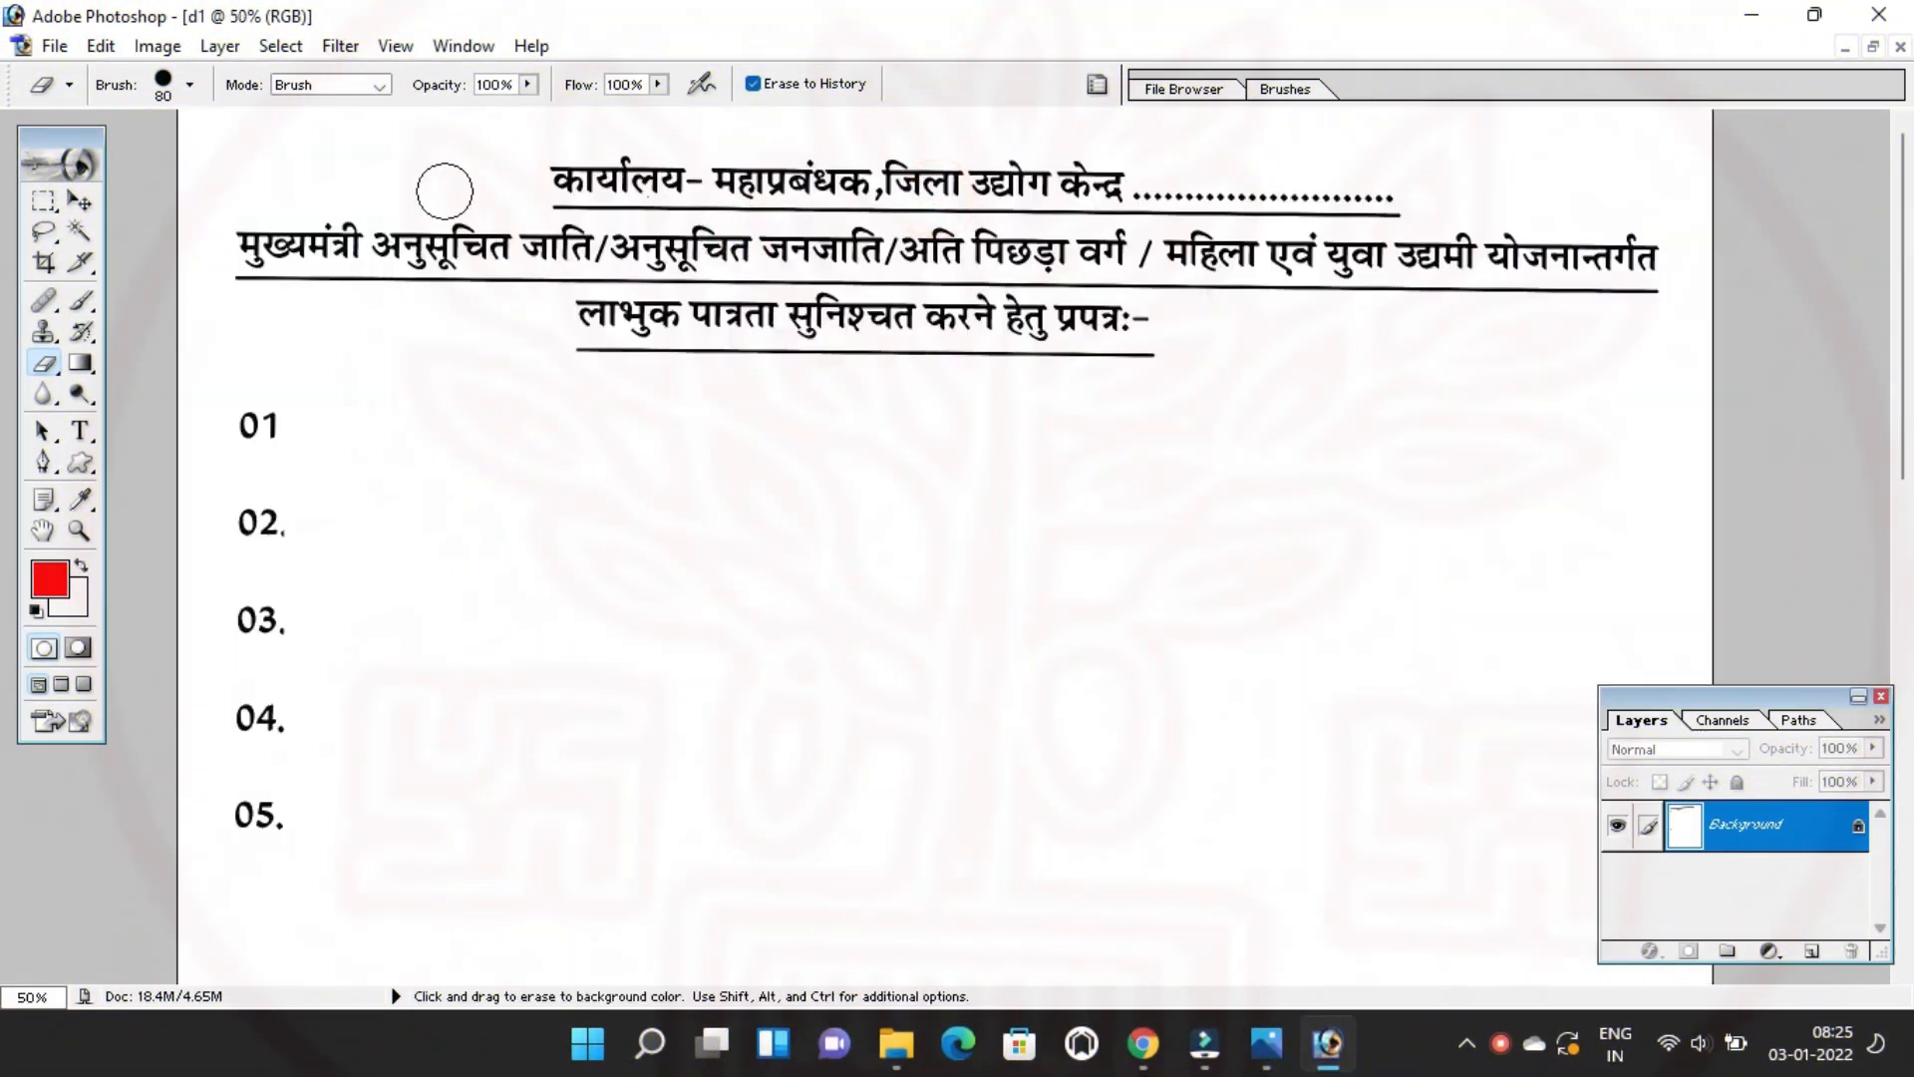
{"action": "left_click", "coordinate": [580, 195], "text": "ctrl"}
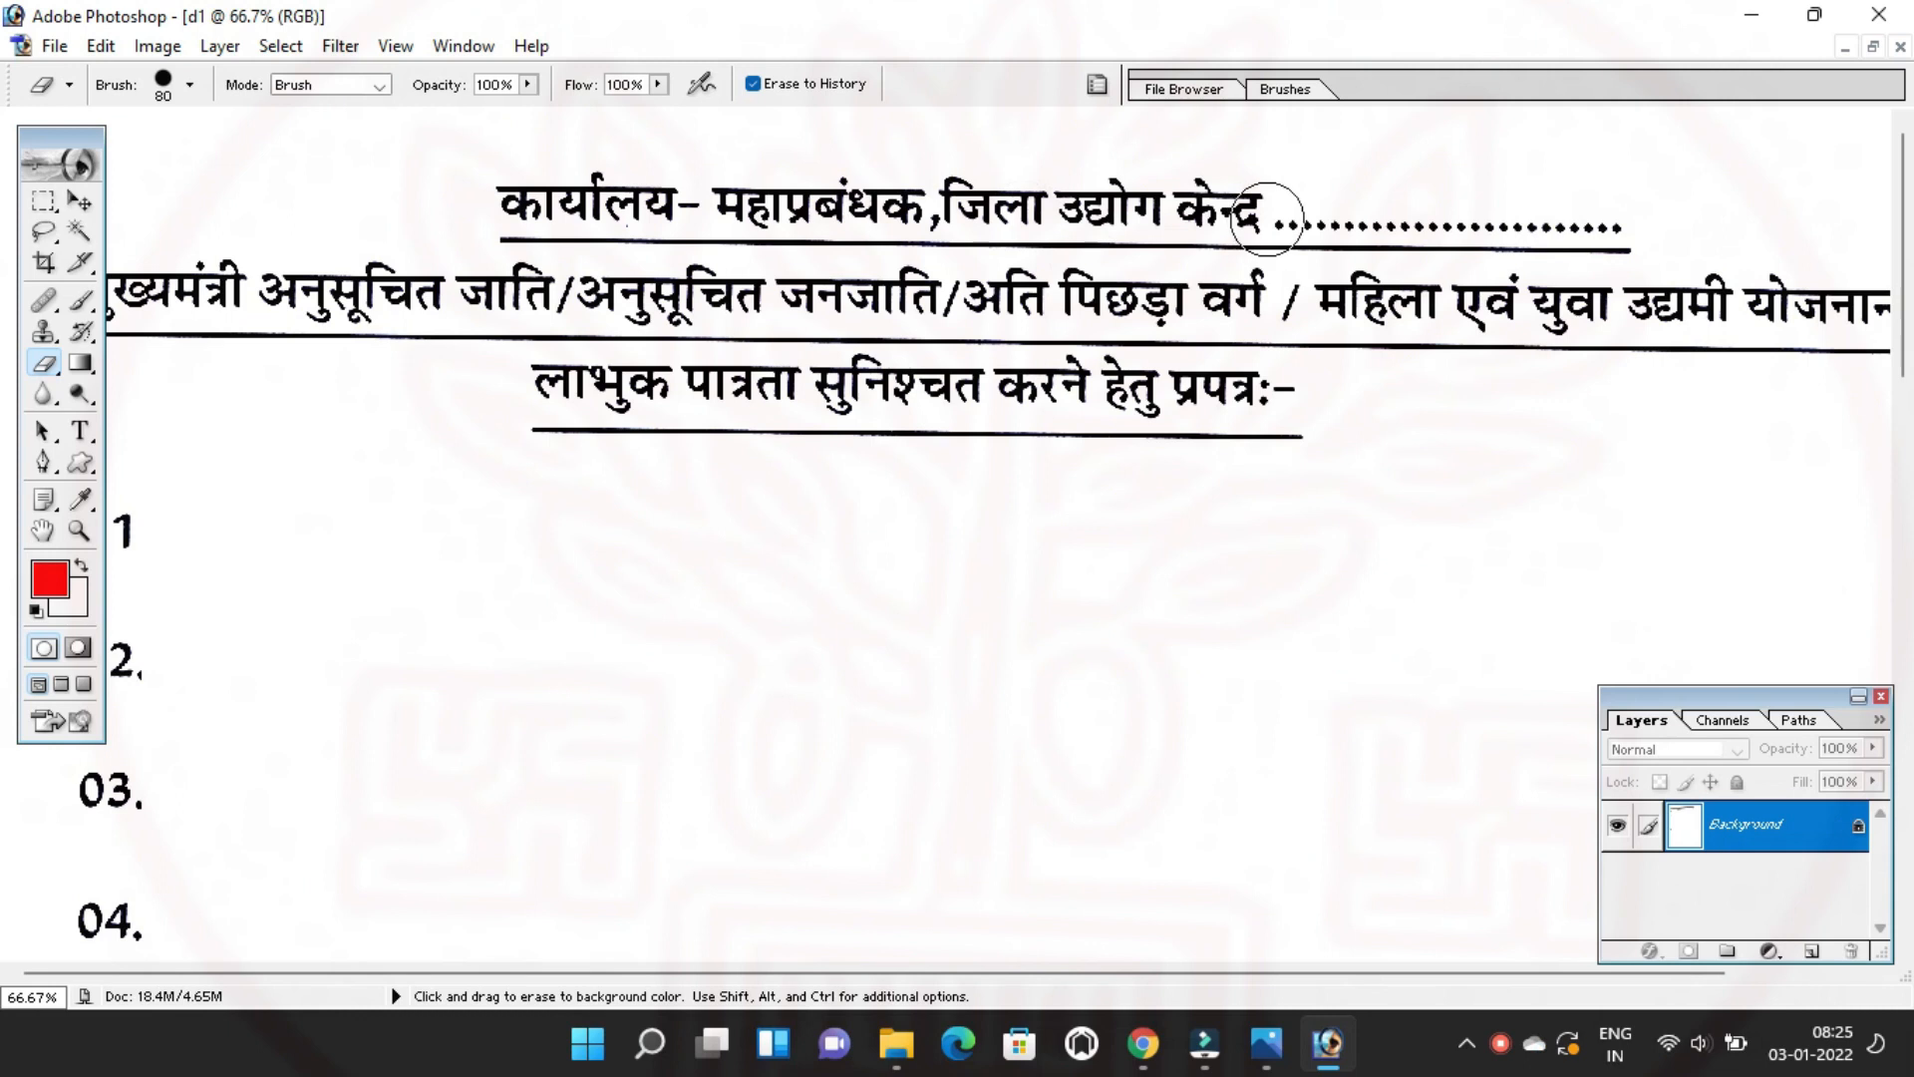
{"action": "scroll", "coordinate": [1097, 229], "scroll_direction": "down", "scroll_amount": 1}
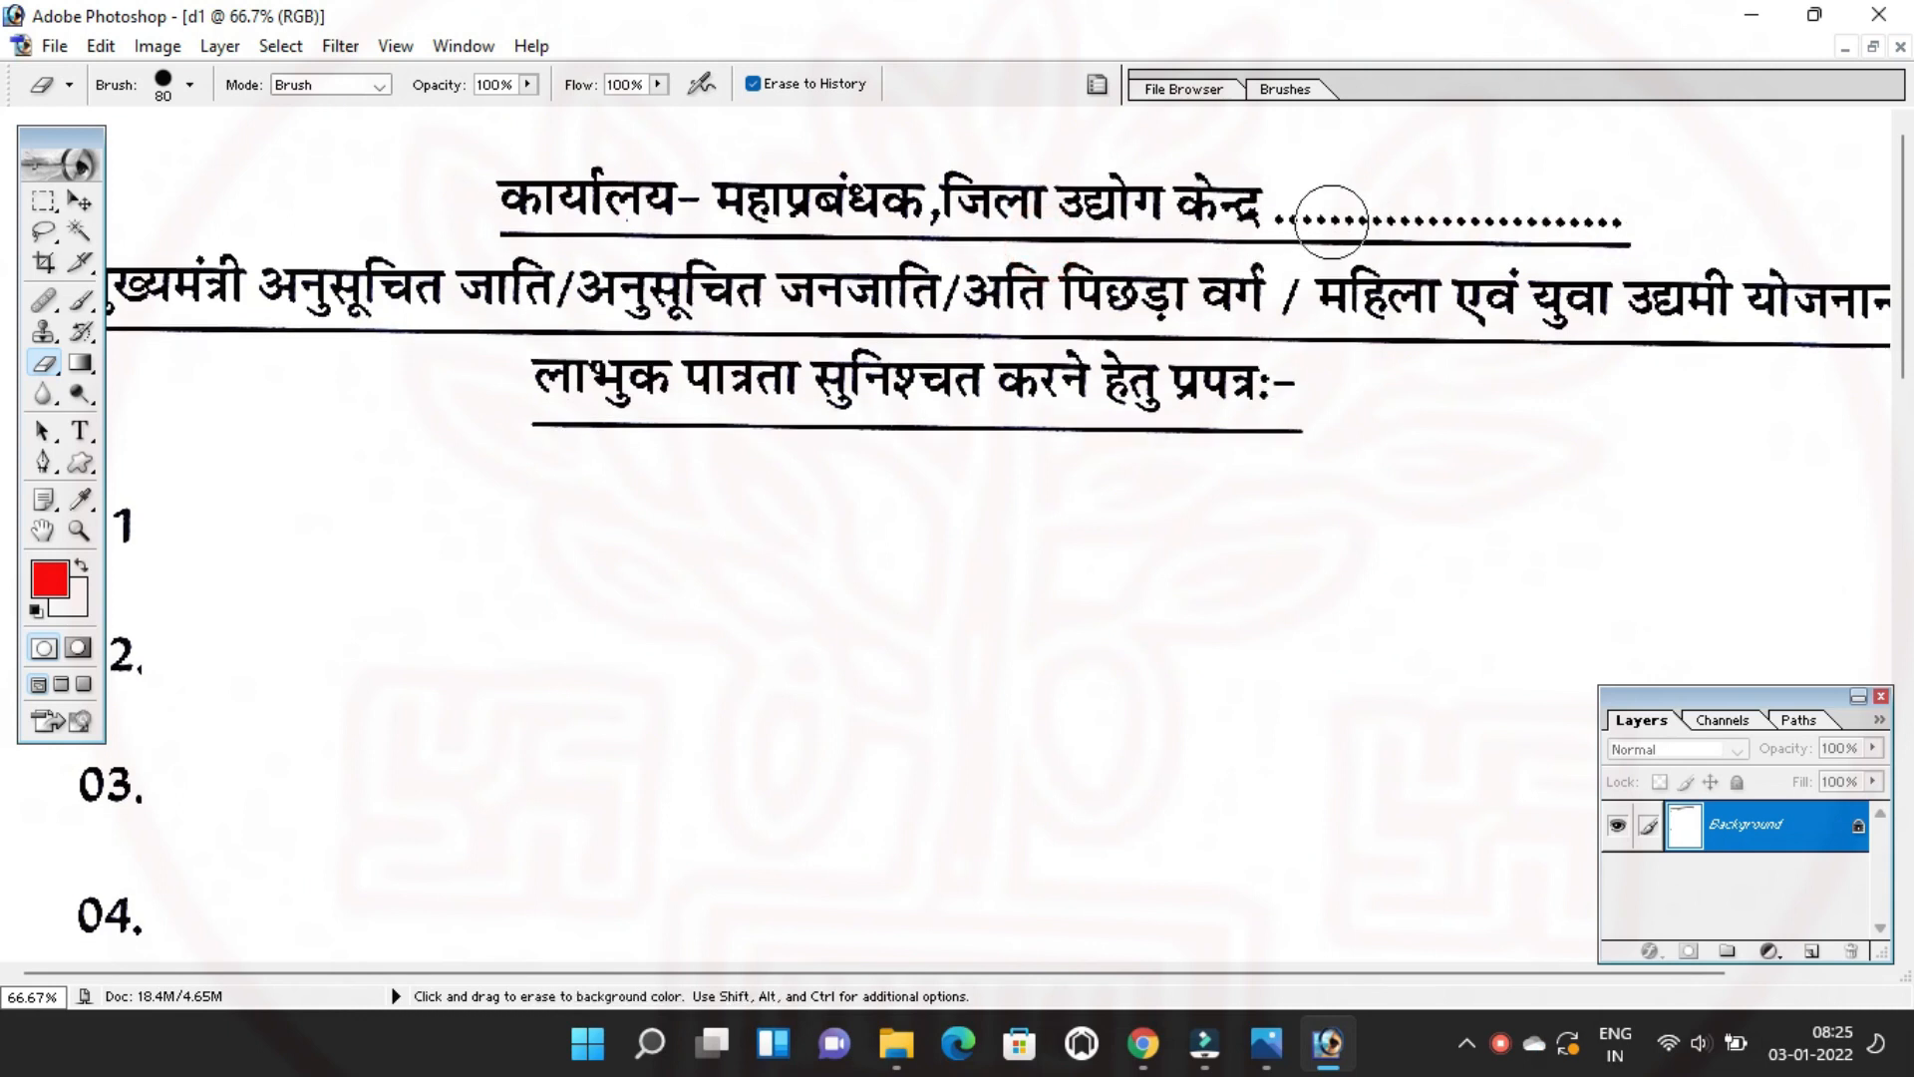
{"action": "scroll", "coordinate": [1451, 209], "scroll_direction": "down", "scroll_amount": 1}
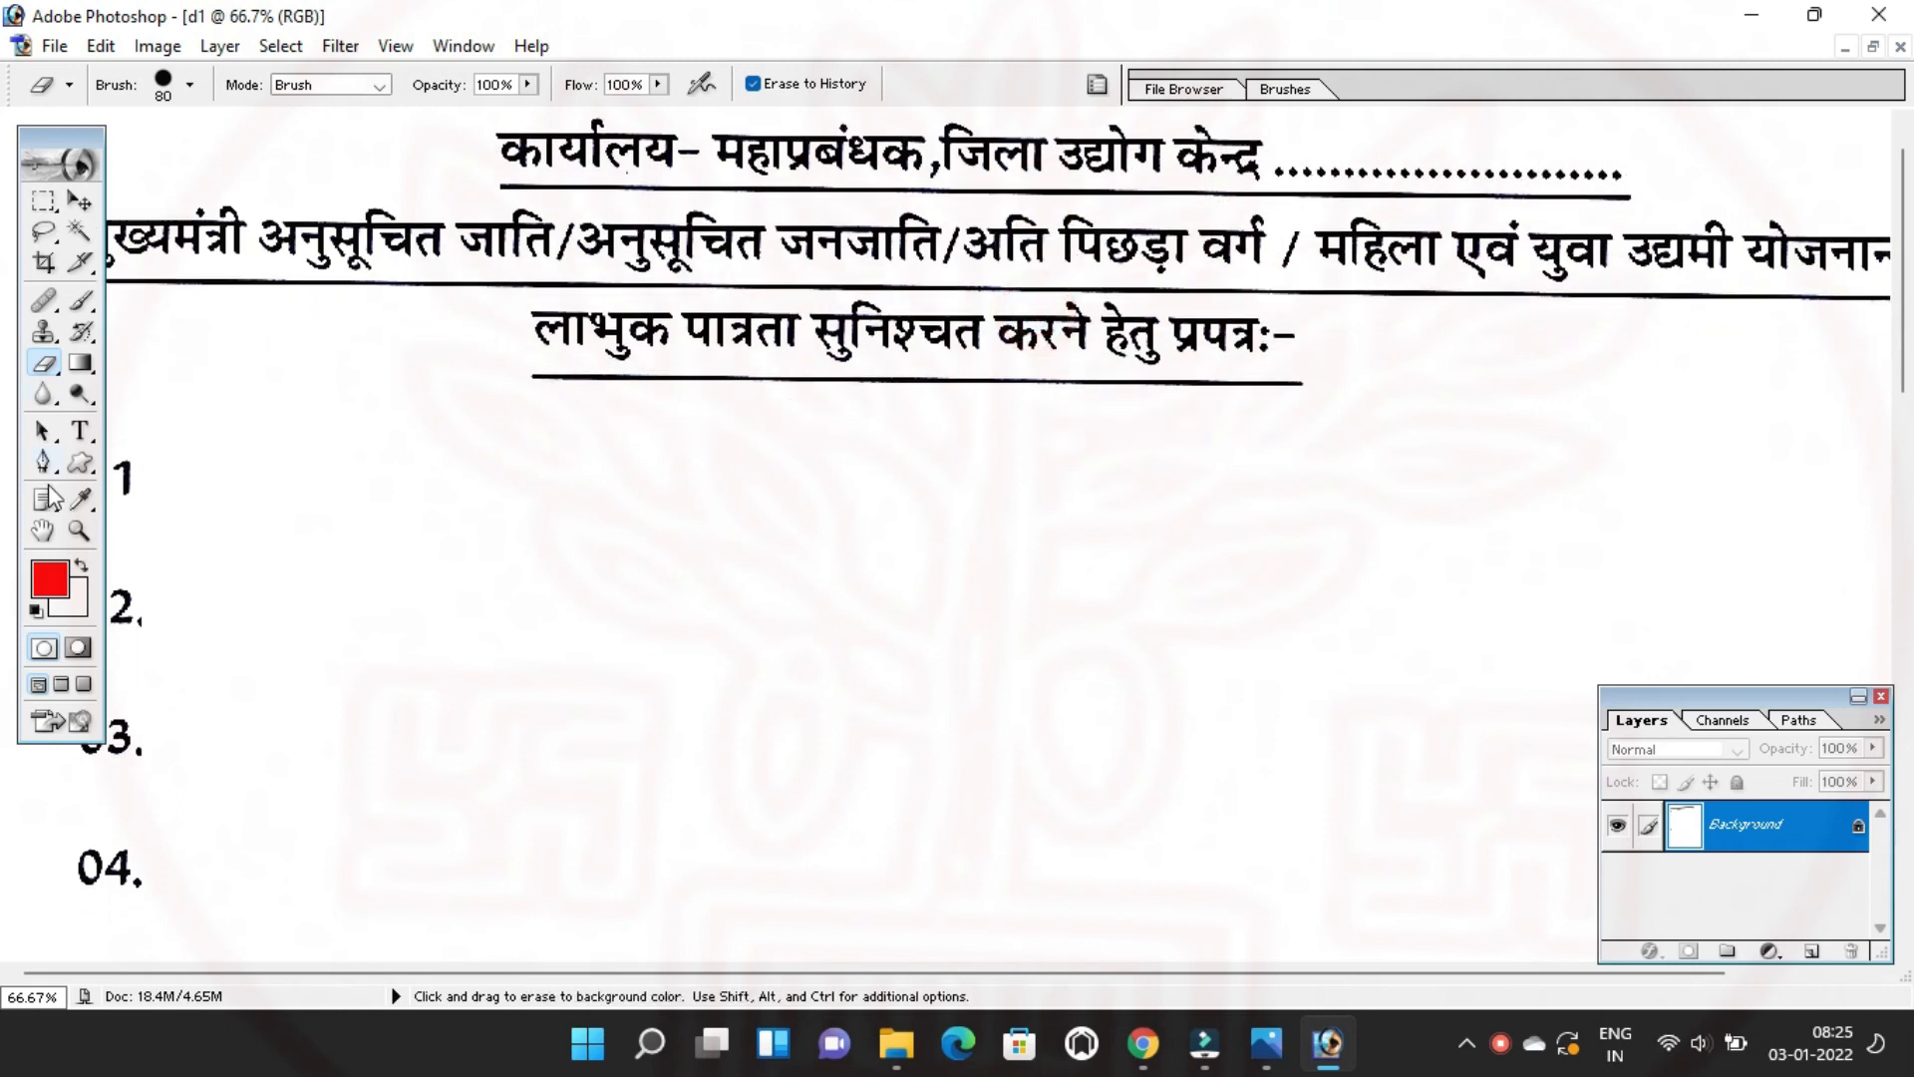
{"action": "left_click", "coordinate": [78, 530]}
{"action": "left_click", "coordinate": [376, 385], "text": "alt"}
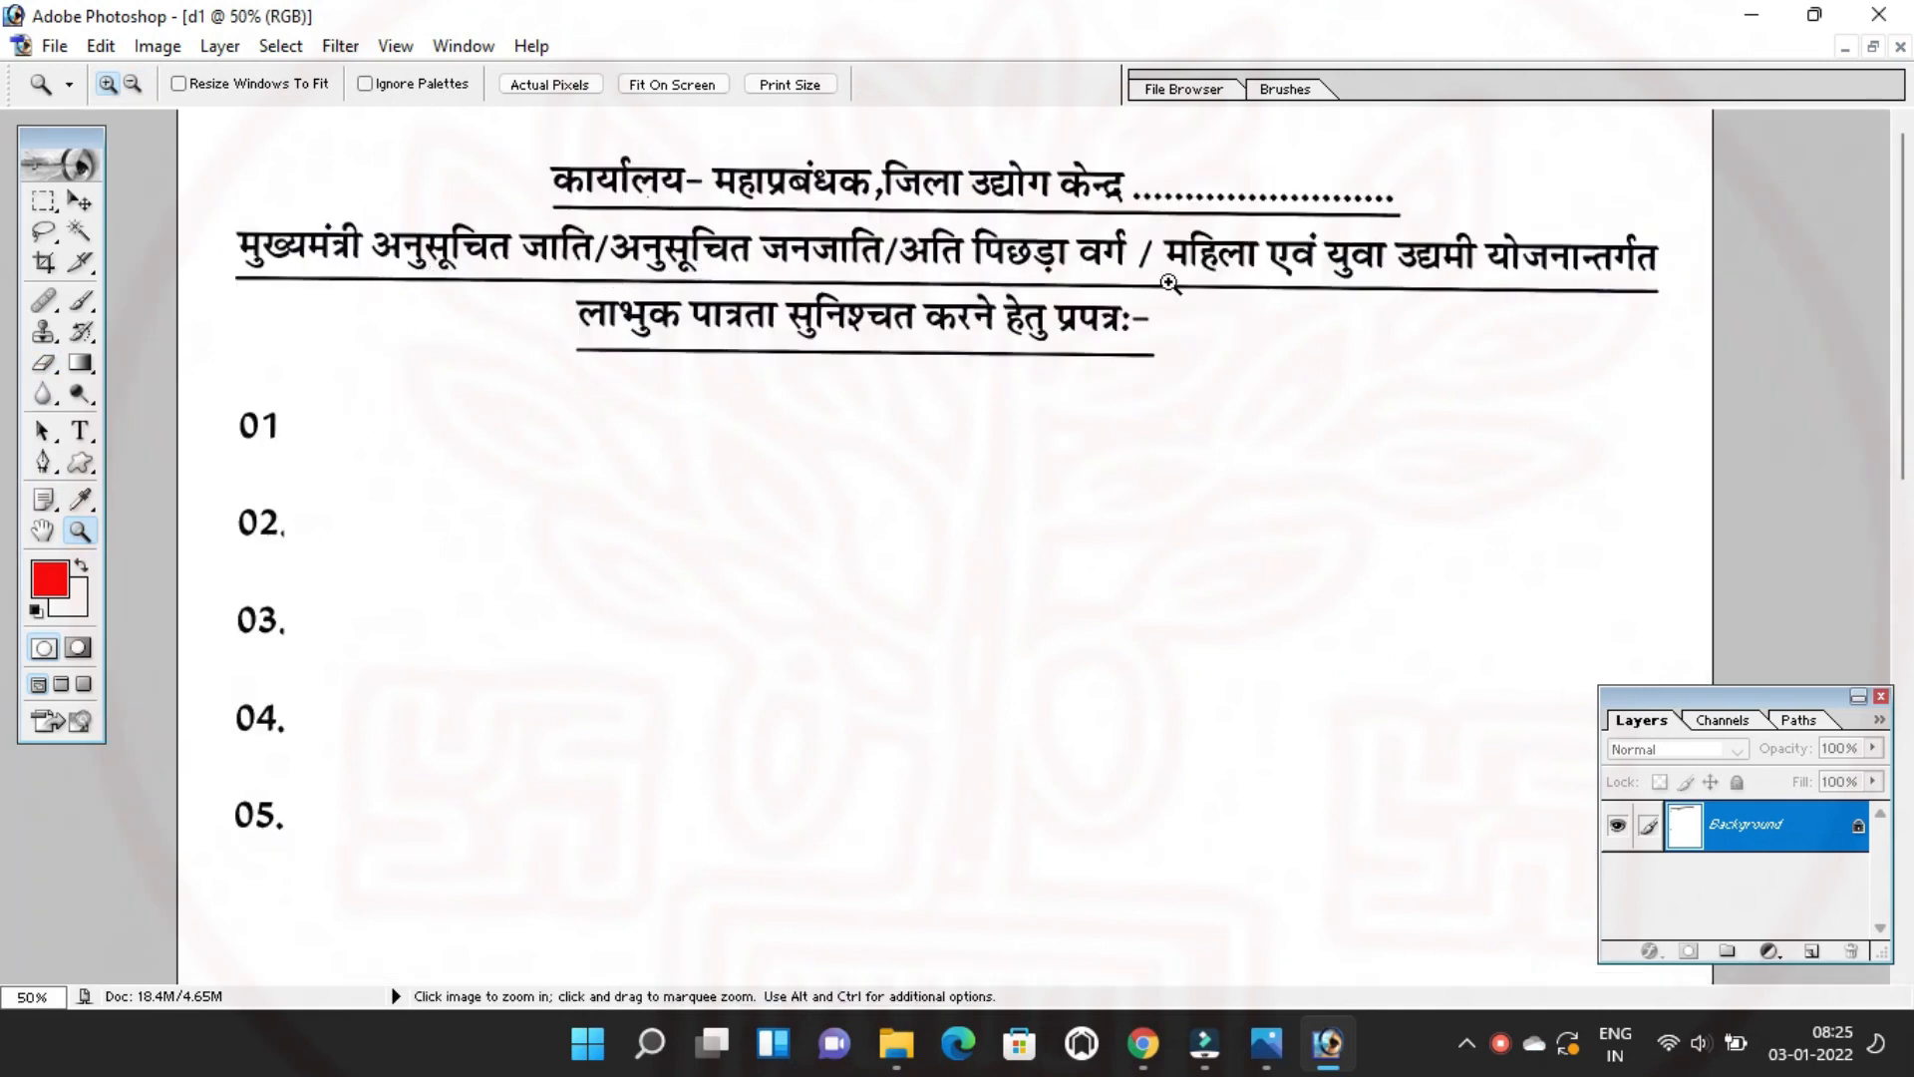
{"action": "left_click", "coordinate": [1267, 281]}
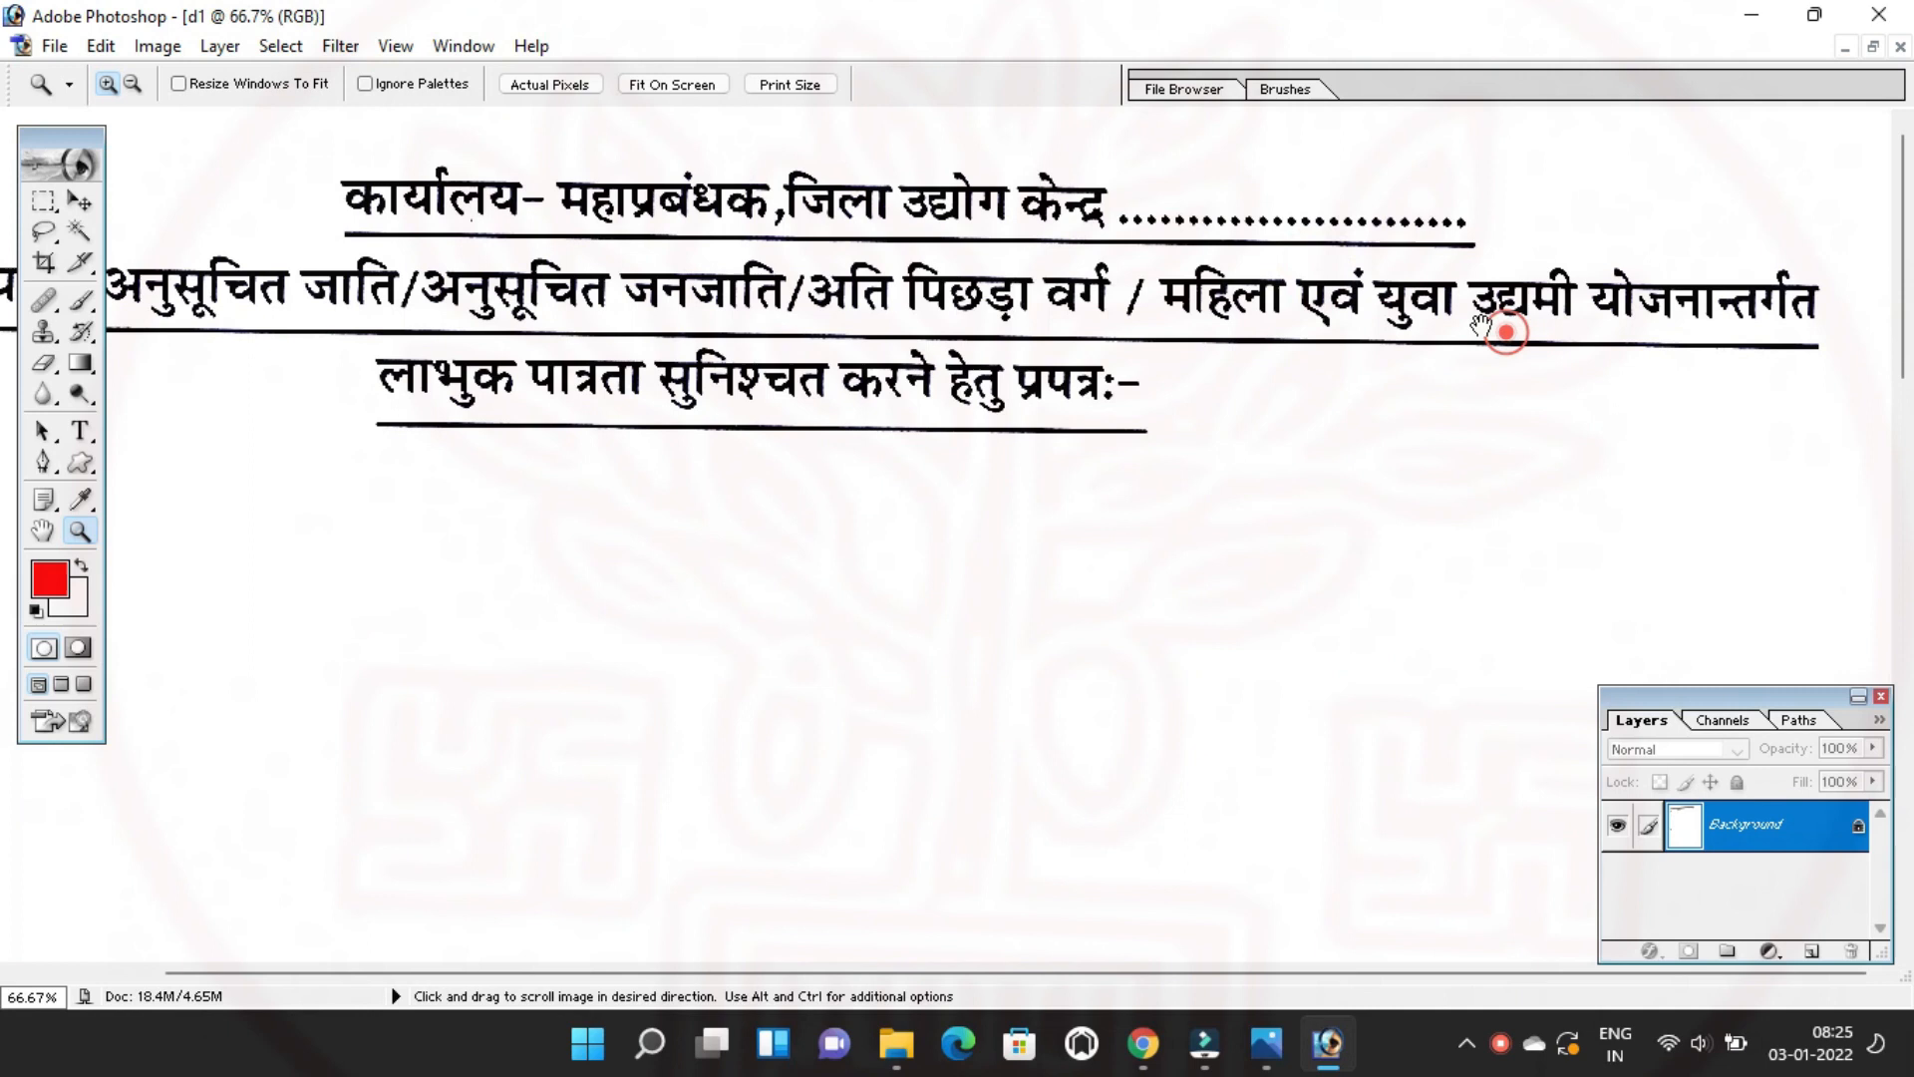
{"action": "left_click_drag", "start_coordinate": [1188, 365], "coordinate": [1329, 300]}
{"action": "left_click_drag", "start_coordinate": [664, 337], "coordinate": [765, 313]}
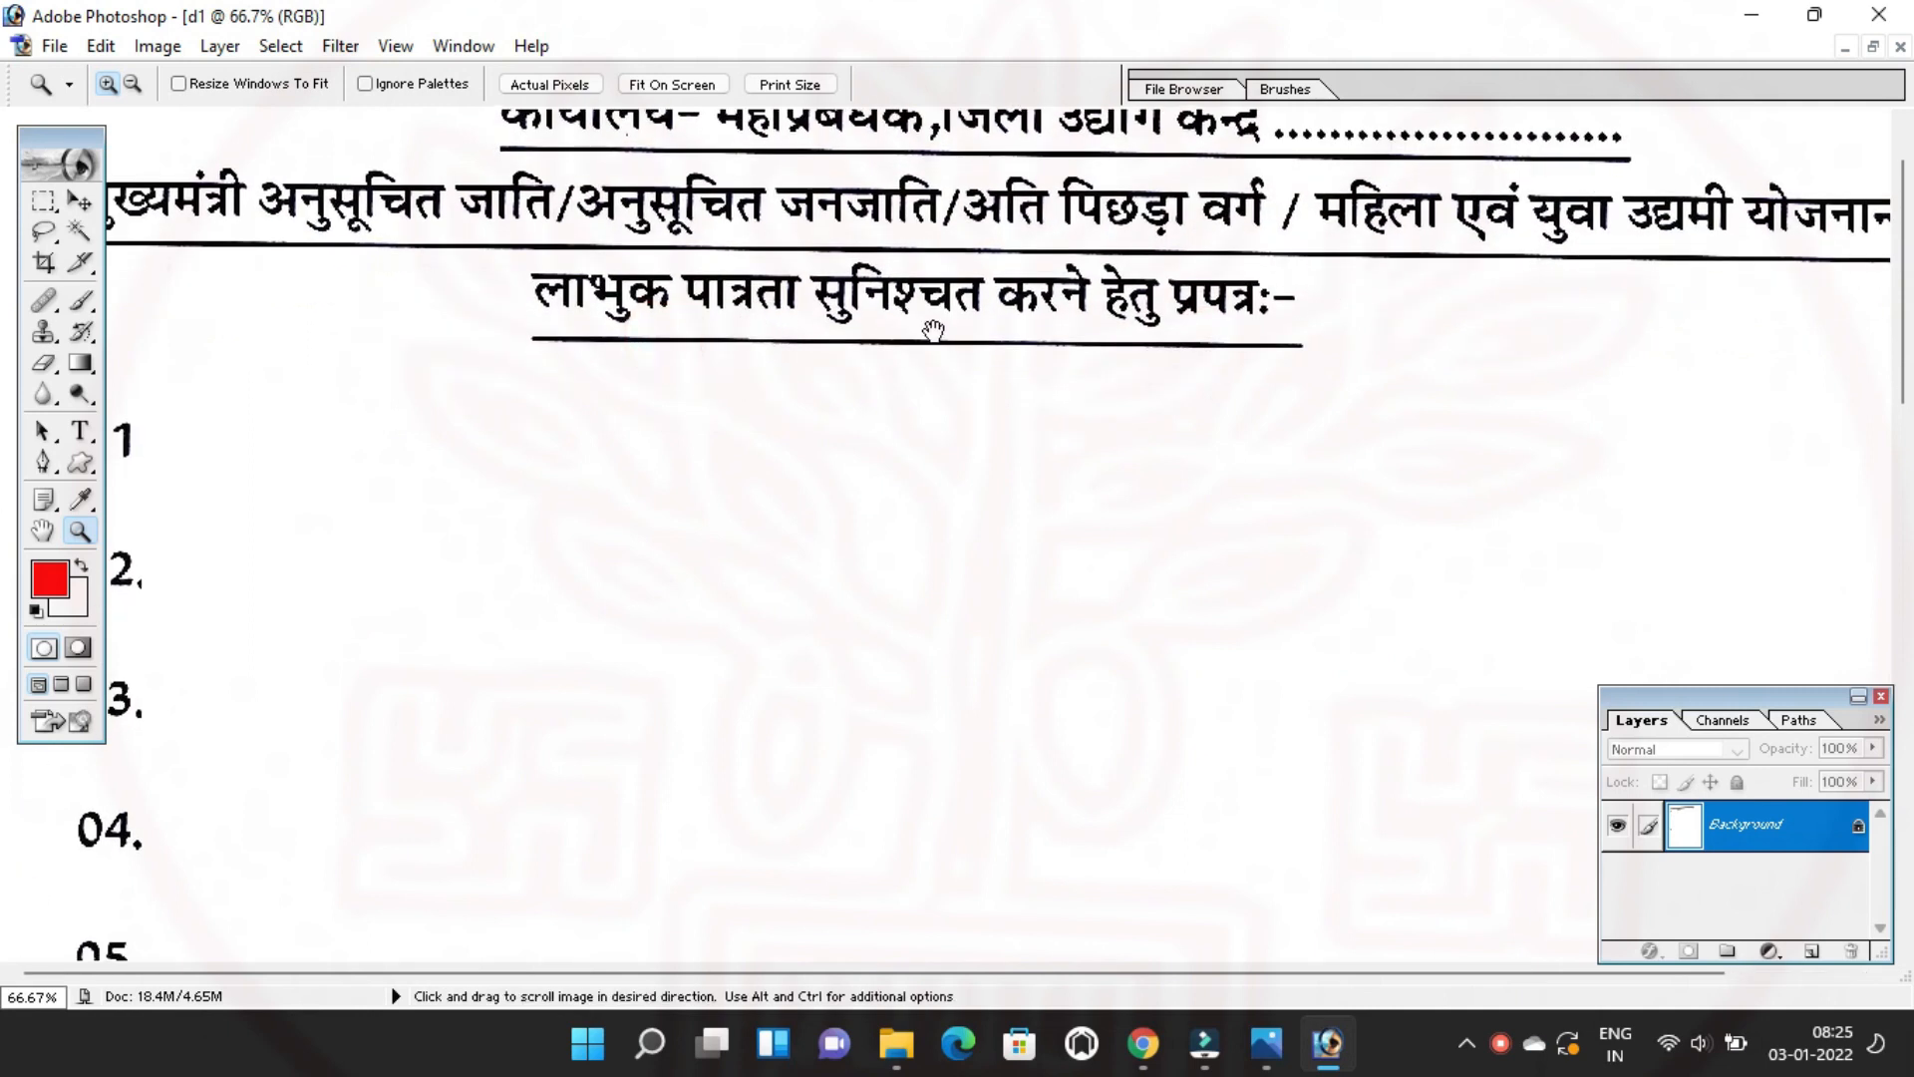
{"action": "left_click_drag", "start_coordinate": [926, 342], "coordinate": [950, 301]}
{"action": "left_click", "coordinate": [842, 308]}
{"action": "left_click_drag", "start_coordinate": [632, 347], "coordinate": [1086, 358]}
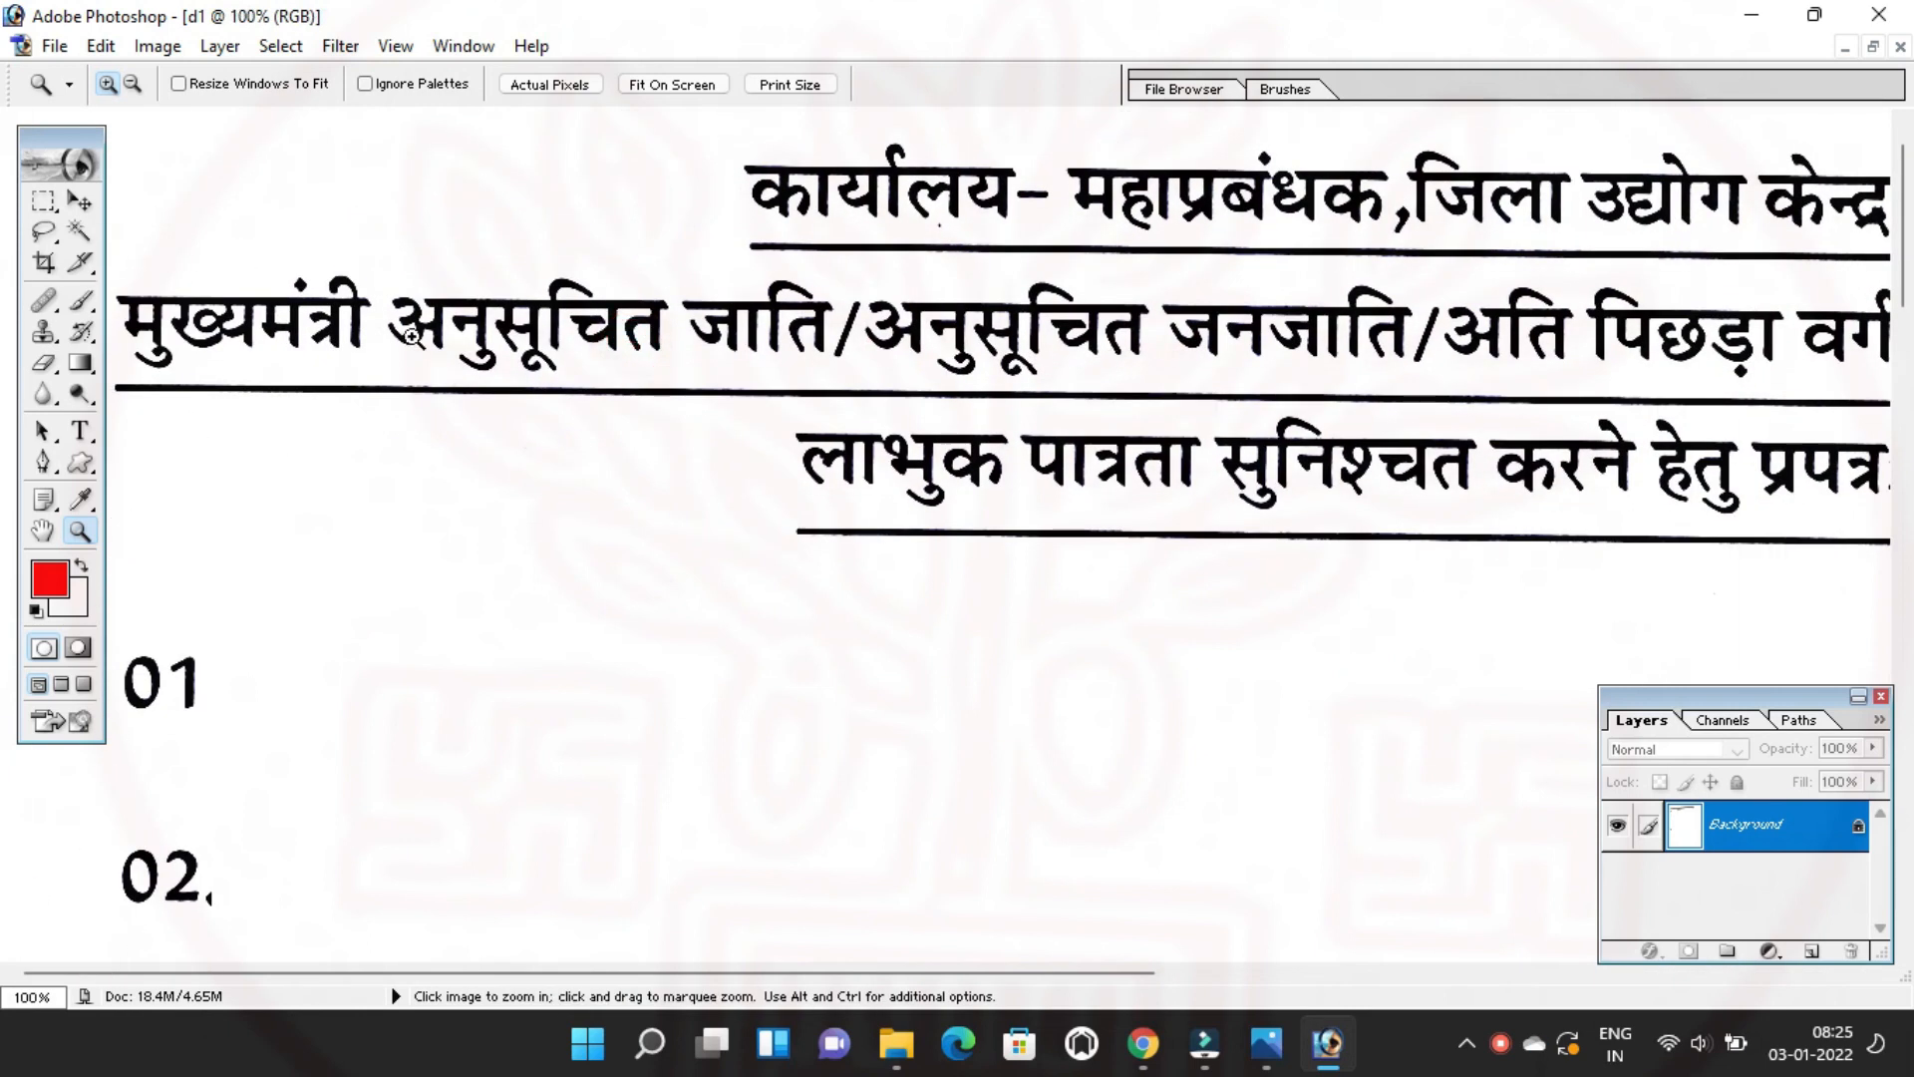
{"action": "left_click_drag", "start_coordinate": [427, 358], "coordinate": [392, 321]}
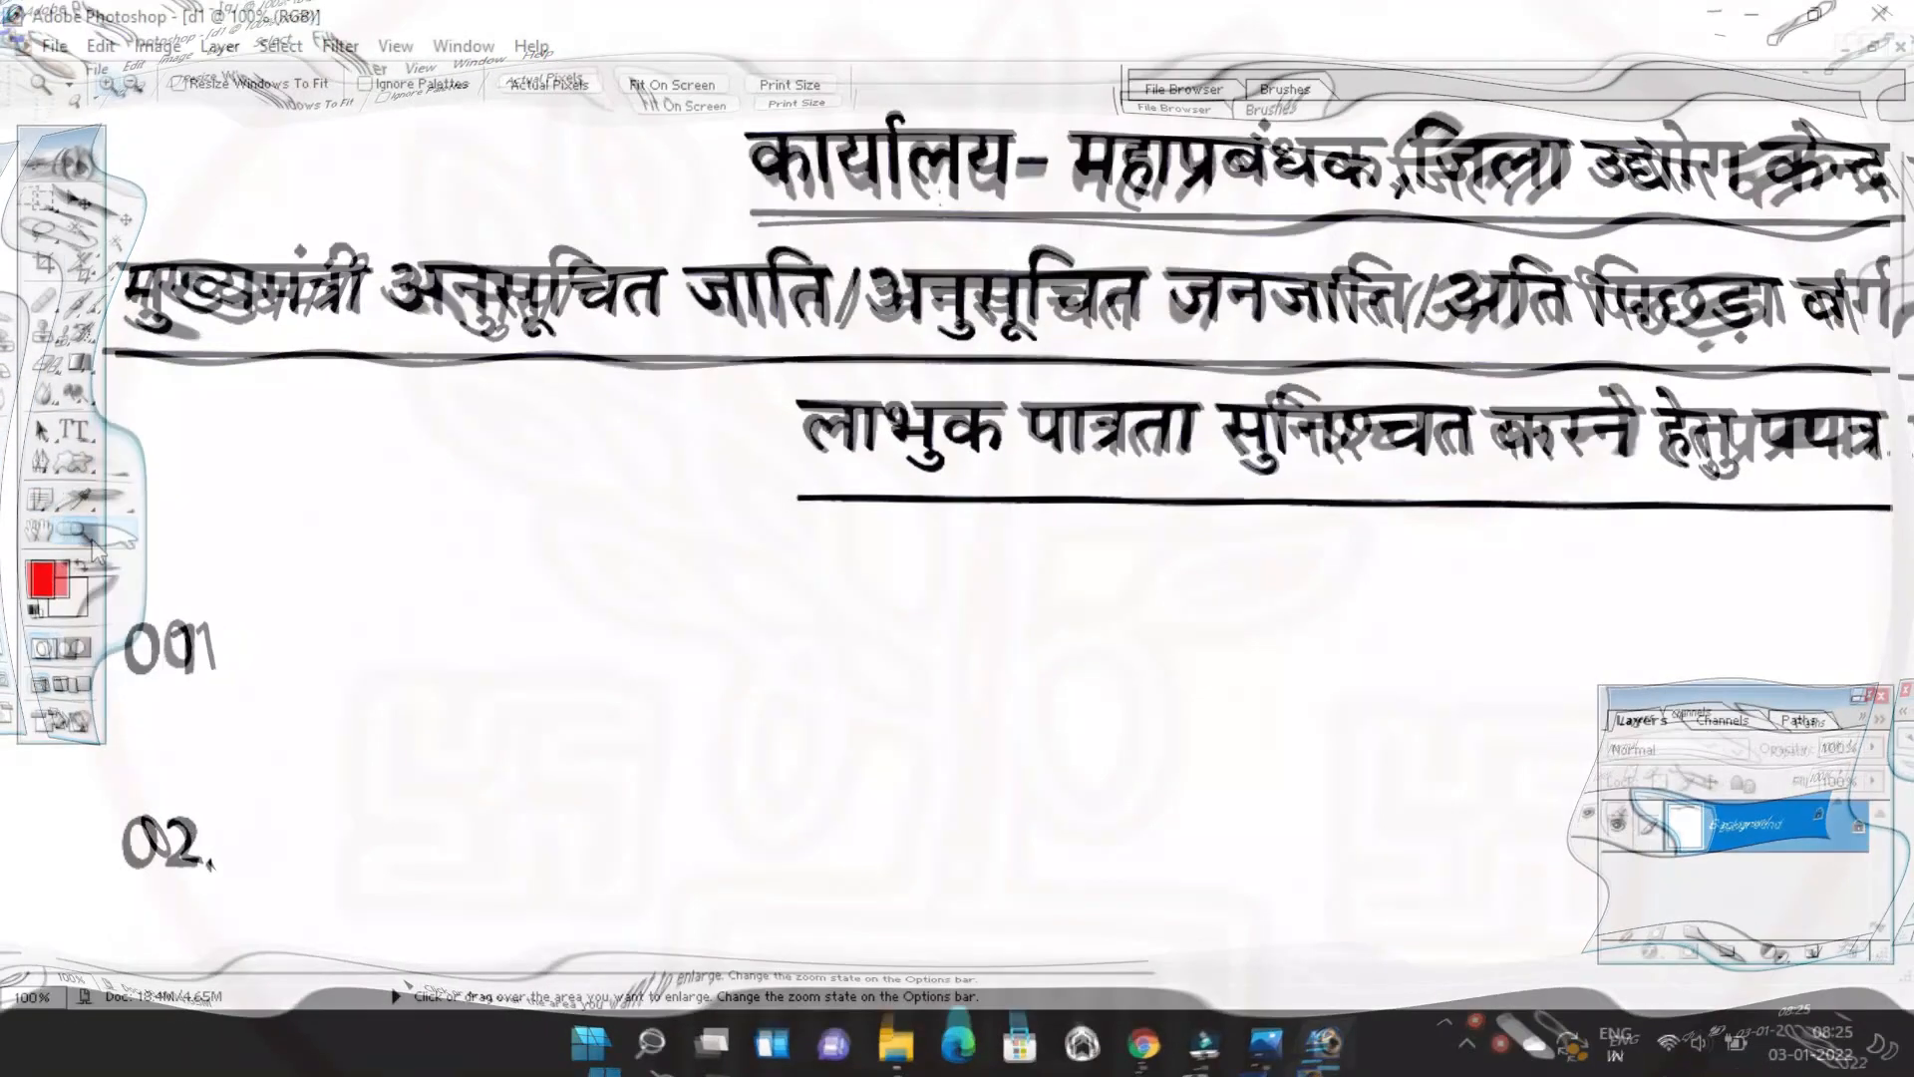
Look over the numbered rows of the d1 form at full-page scale.
{"action": "left_click", "coordinate": [86, 539]}
{"action": "left_click", "coordinate": [231, 541]}
{"action": "scroll", "coordinate": [289, 549], "scroll_direction": "down", "scroll_amount": 3}
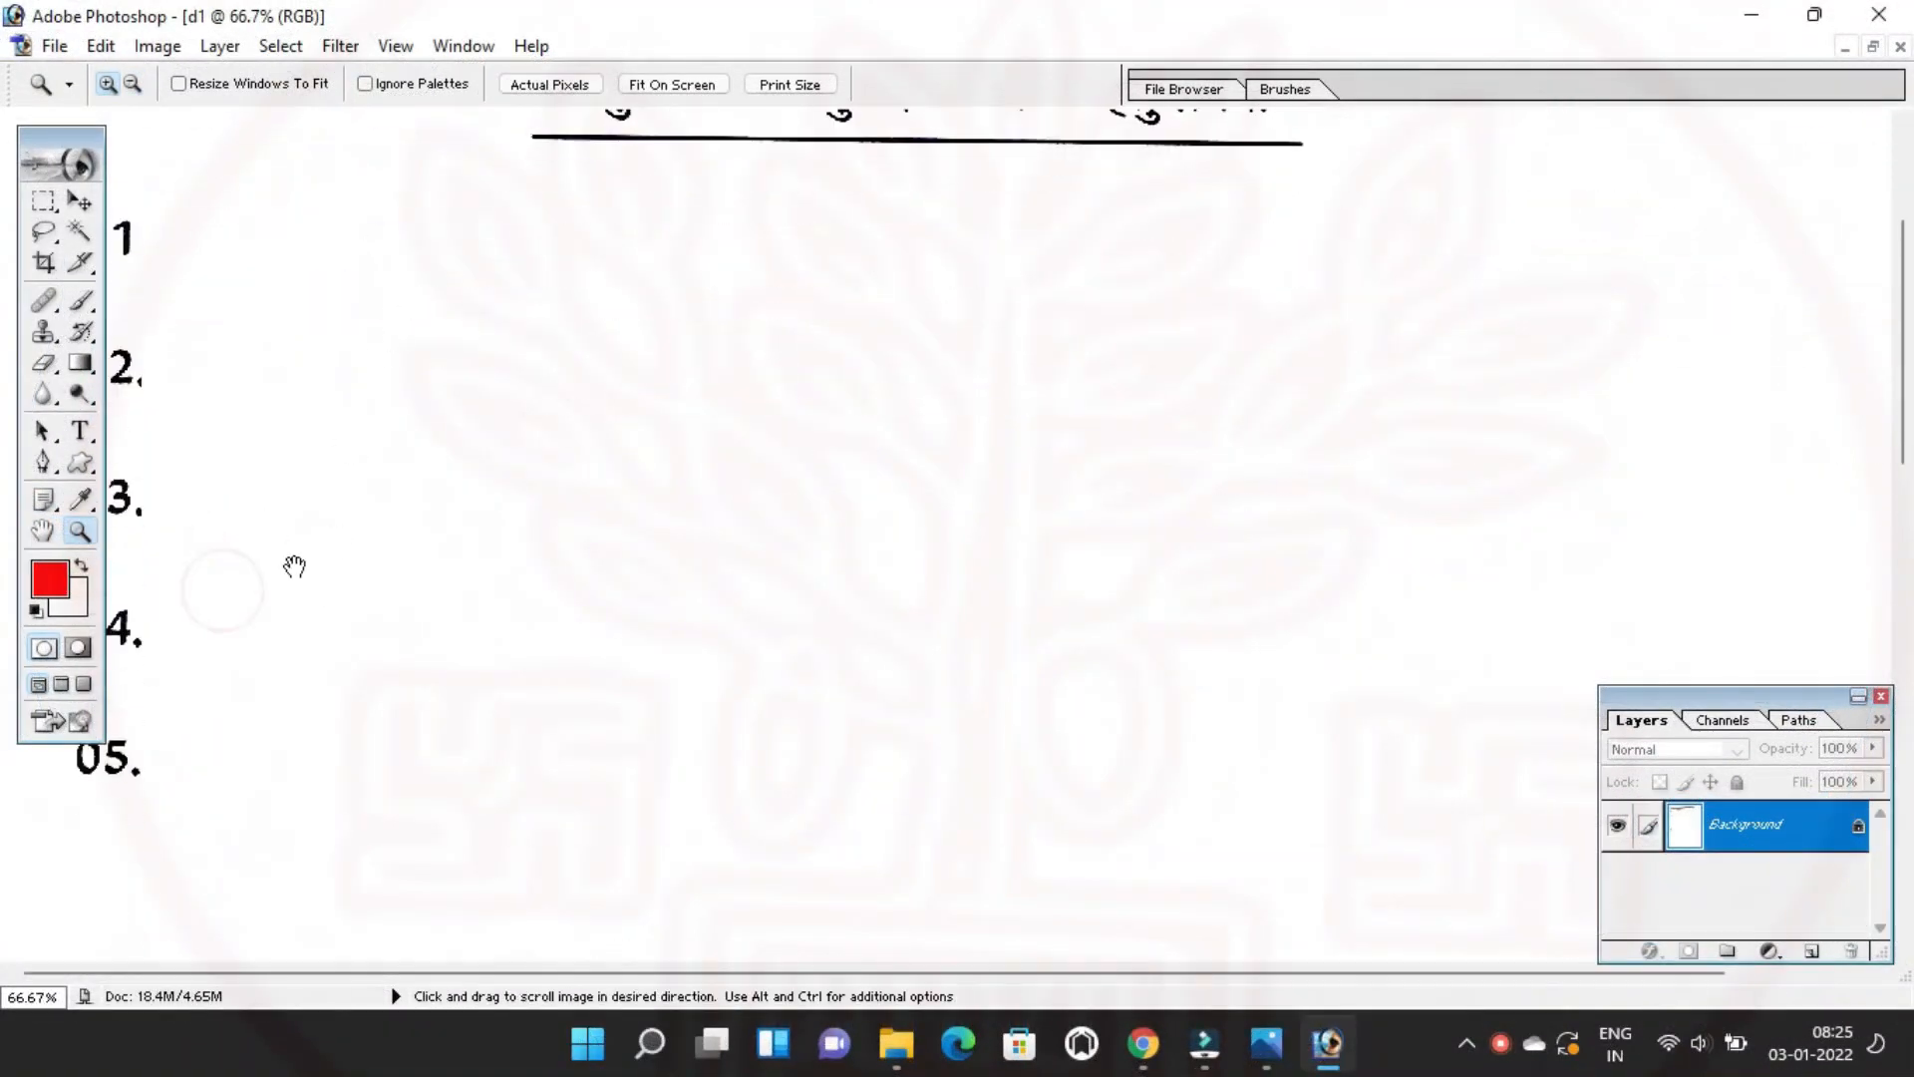
{"action": "left_click", "coordinate": [317, 533], "text": "alt"}
{"action": "left_click", "coordinate": [317, 533], "text": "alt"}
{"action": "left_click", "coordinate": [317, 533], "text": "alt"}
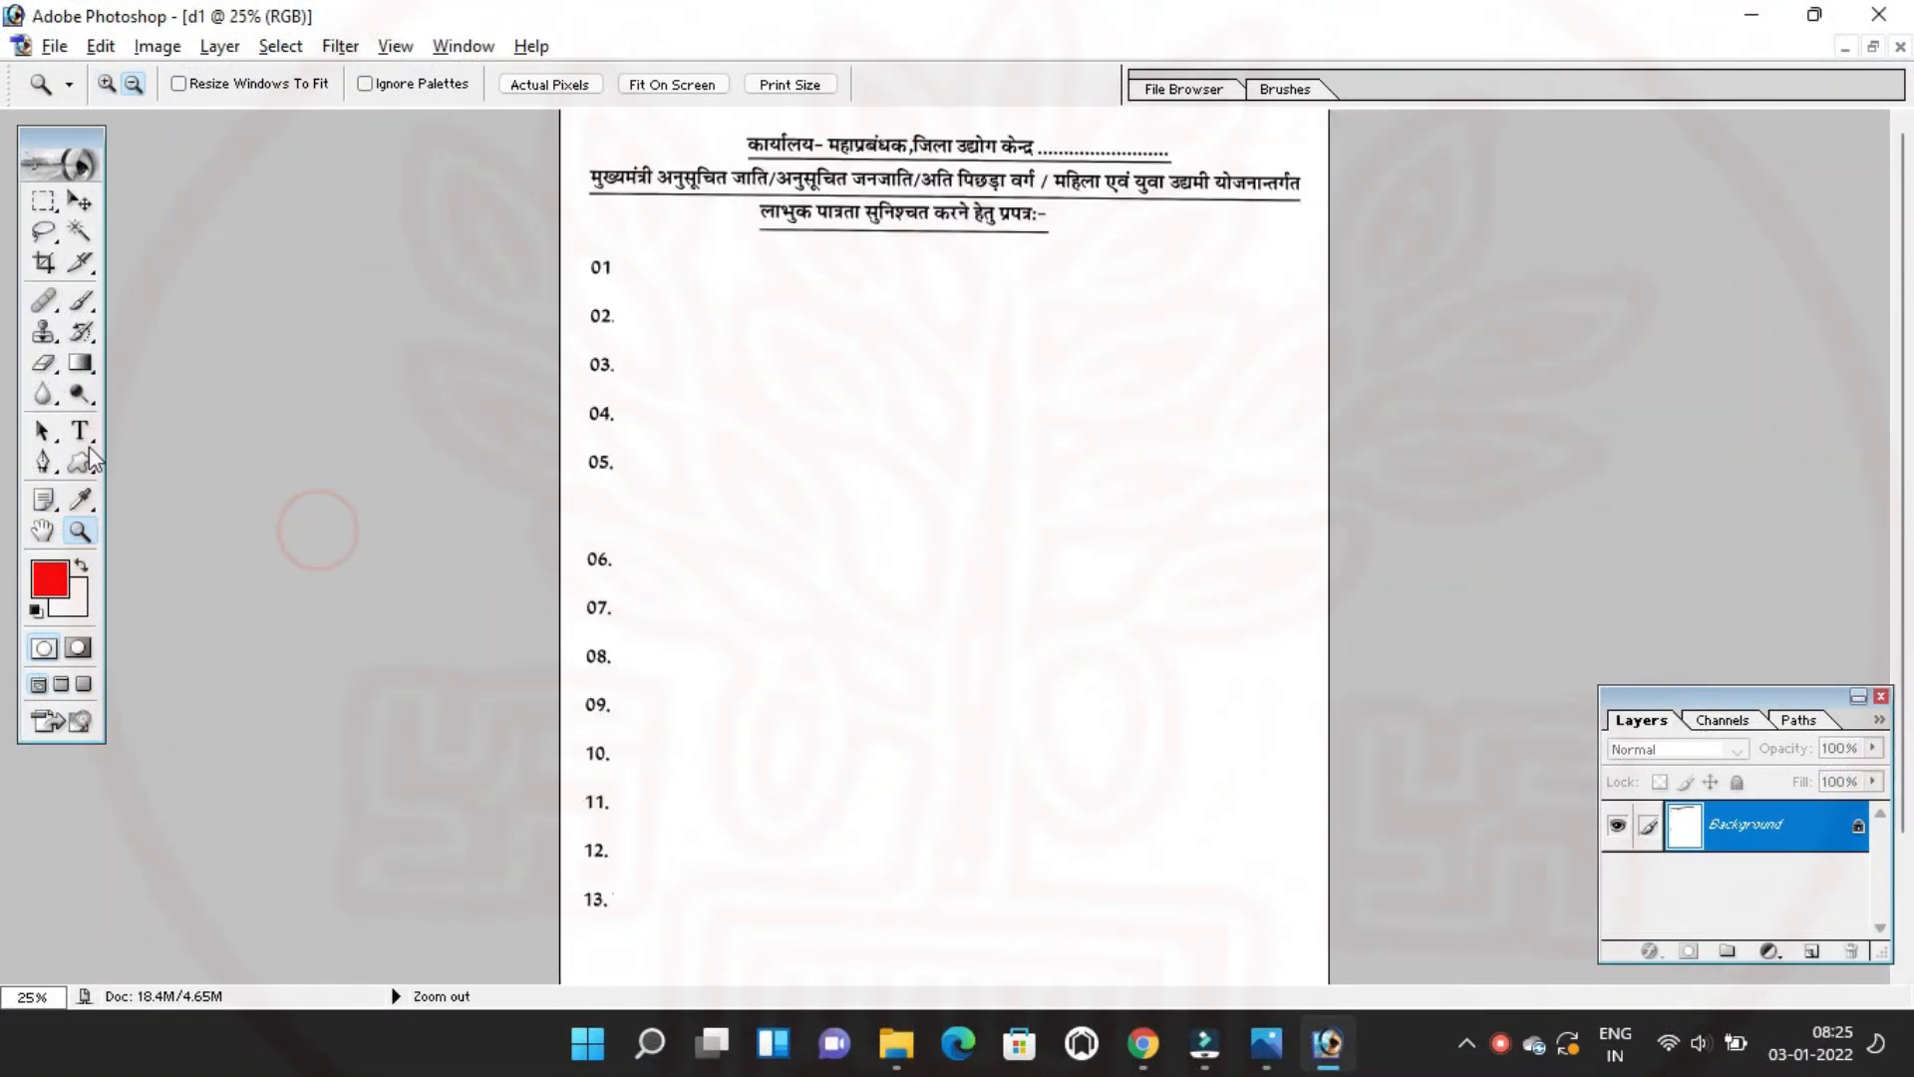
{"action": "left_click", "coordinate": [578, 664], "text": "alt"}
Restore d1 to a floating window, move it over D2, and review the form fields in img401.jpg.
{"action": "left_click", "coordinate": [1873, 47]}
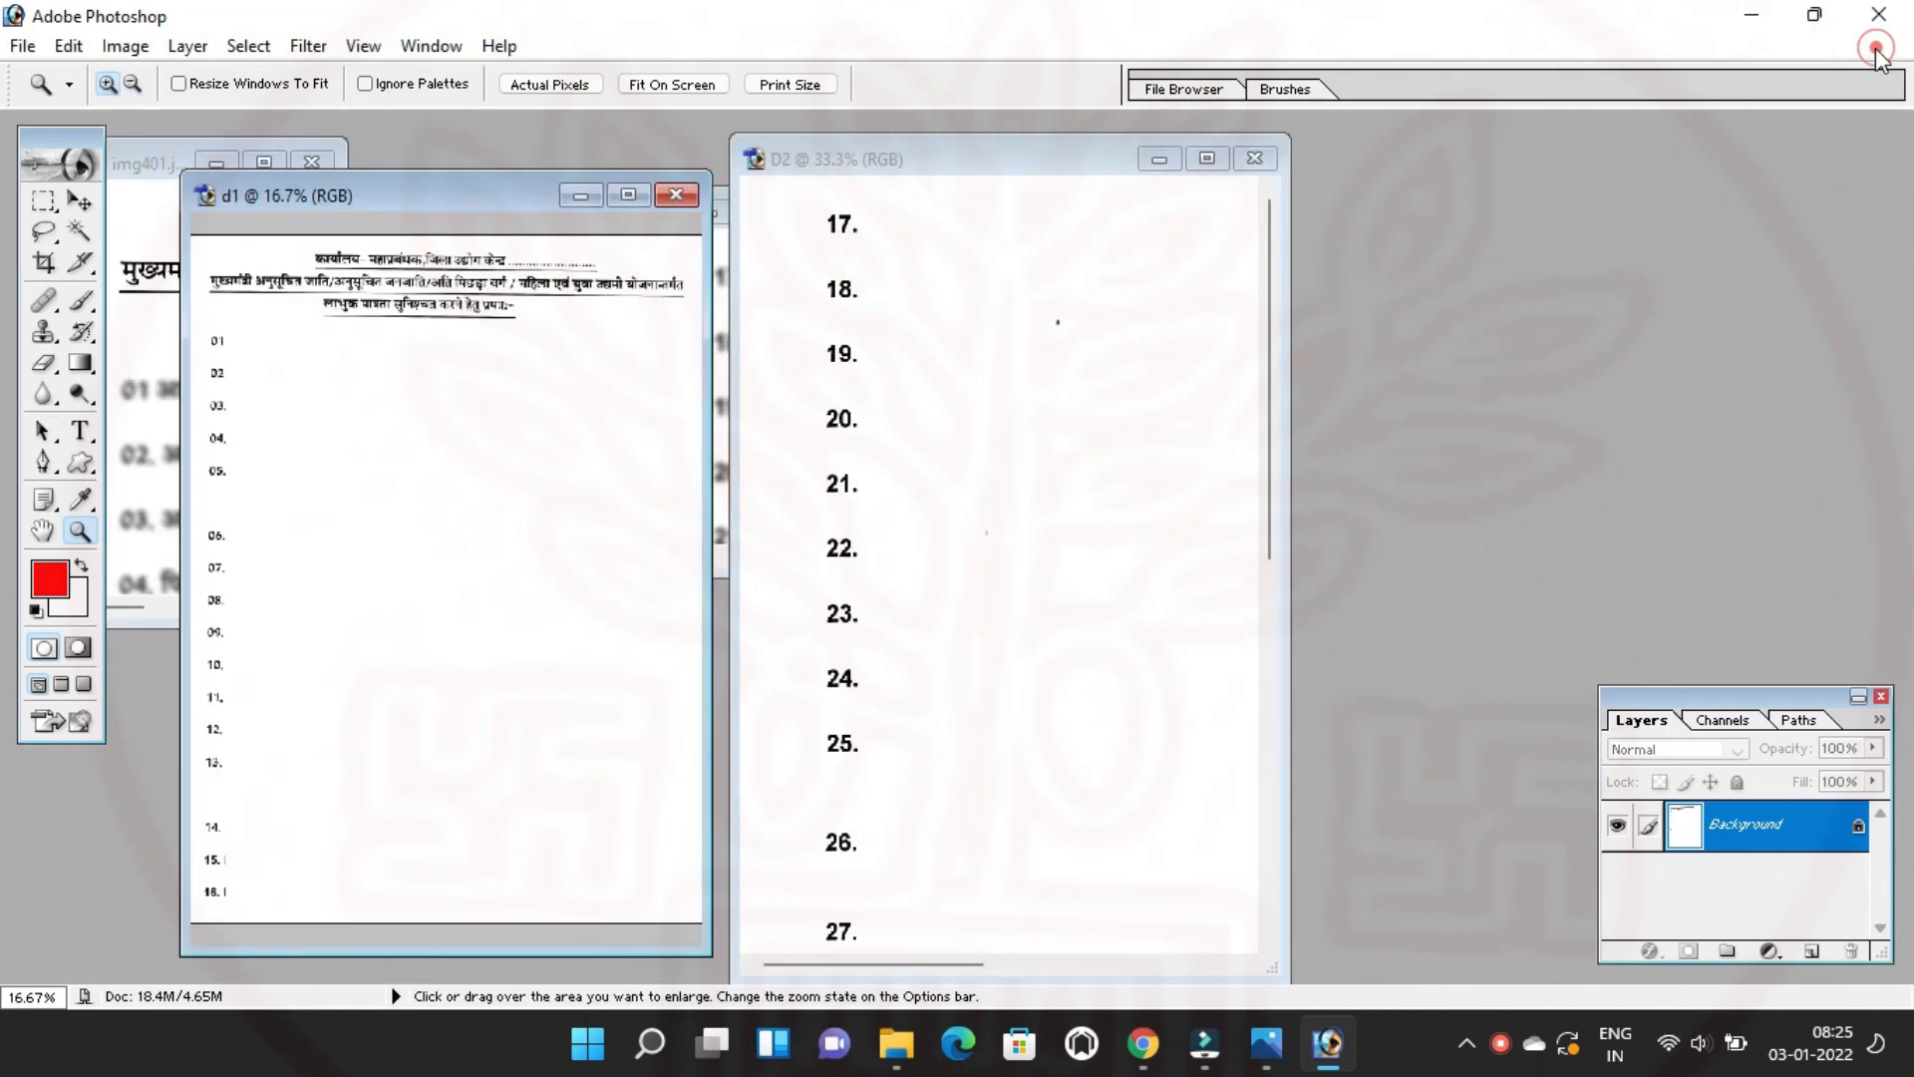
{"action": "left_click_drag", "start_coordinate": [440, 204], "coordinate": [868, 209]}
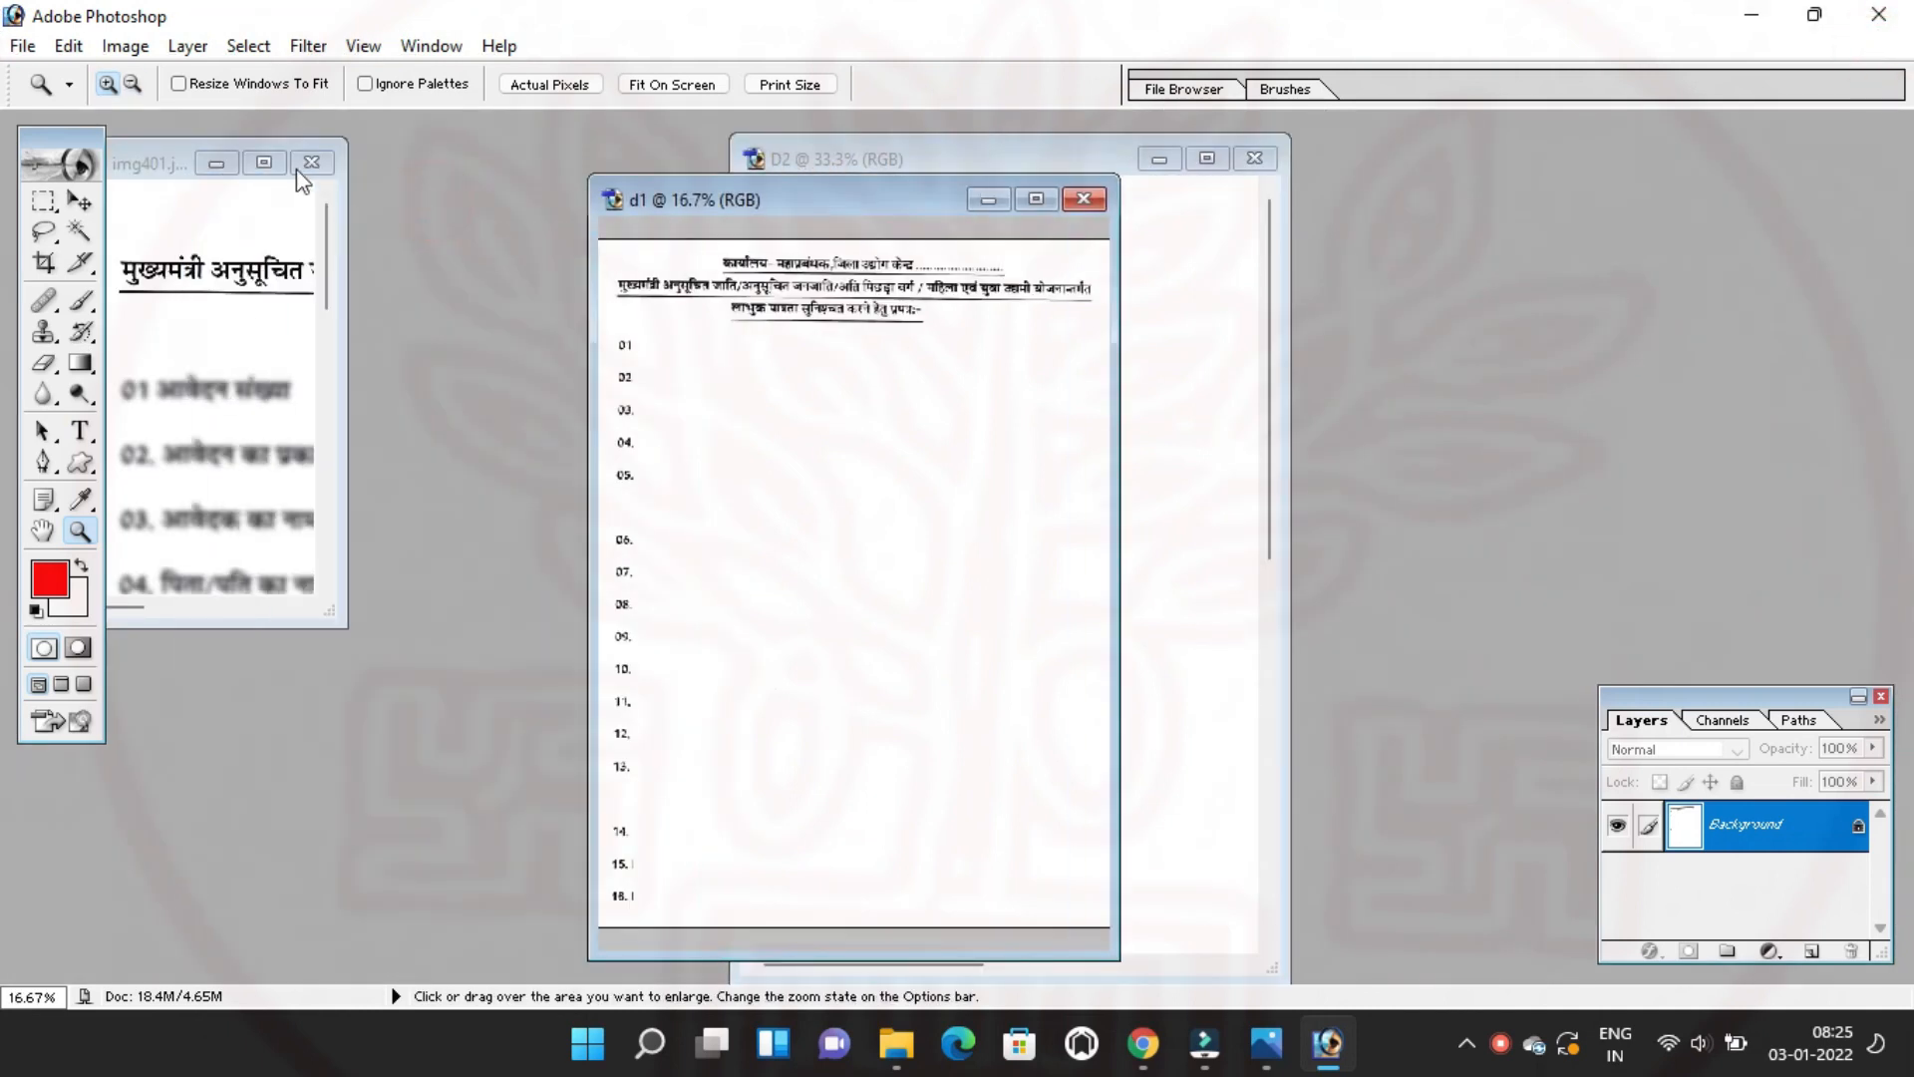
{"action": "left_click", "coordinate": [265, 161]}
{"action": "scroll", "coordinate": [868, 697], "scroll_direction": "down", "scroll_amount": 4}
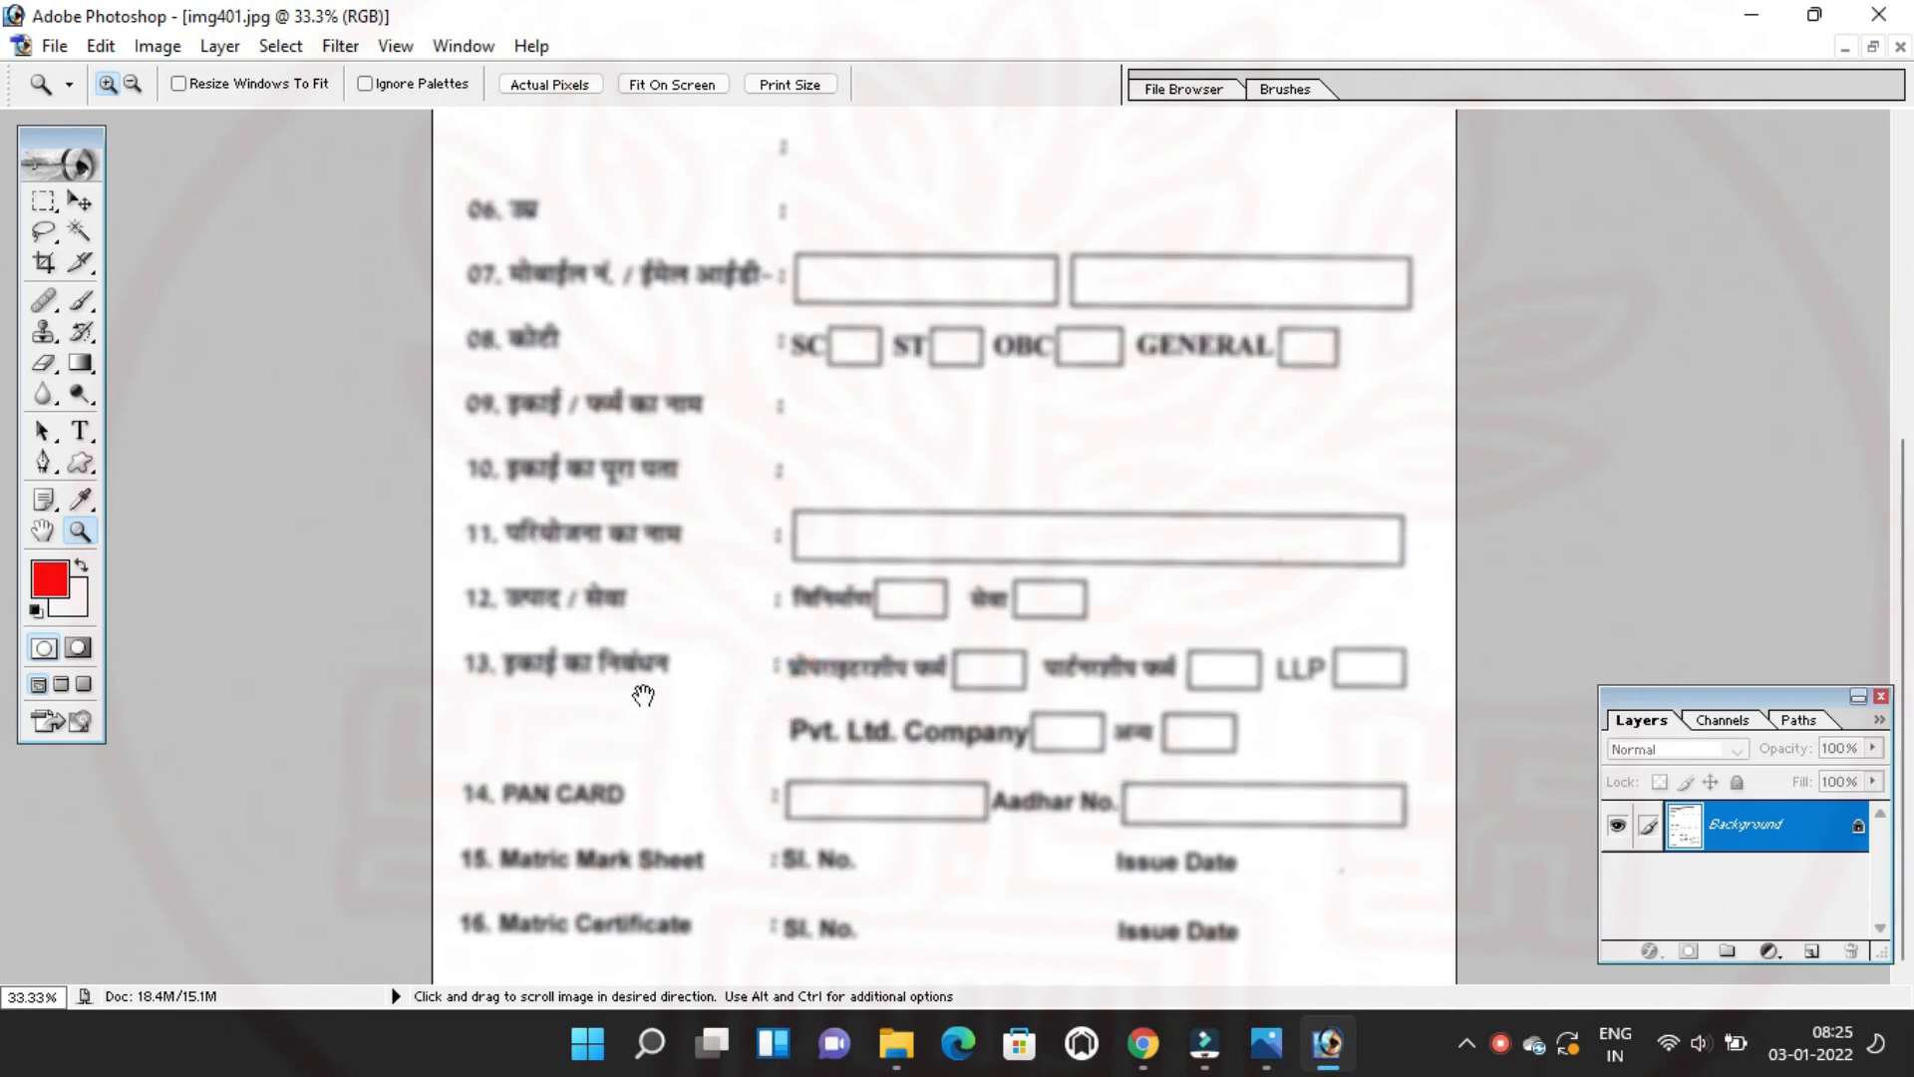
{"action": "scroll", "coordinate": [985, 511], "scroll_direction": "up", "scroll_amount": 2}
{"action": "left_click", "coordinate": [1873, 46]}
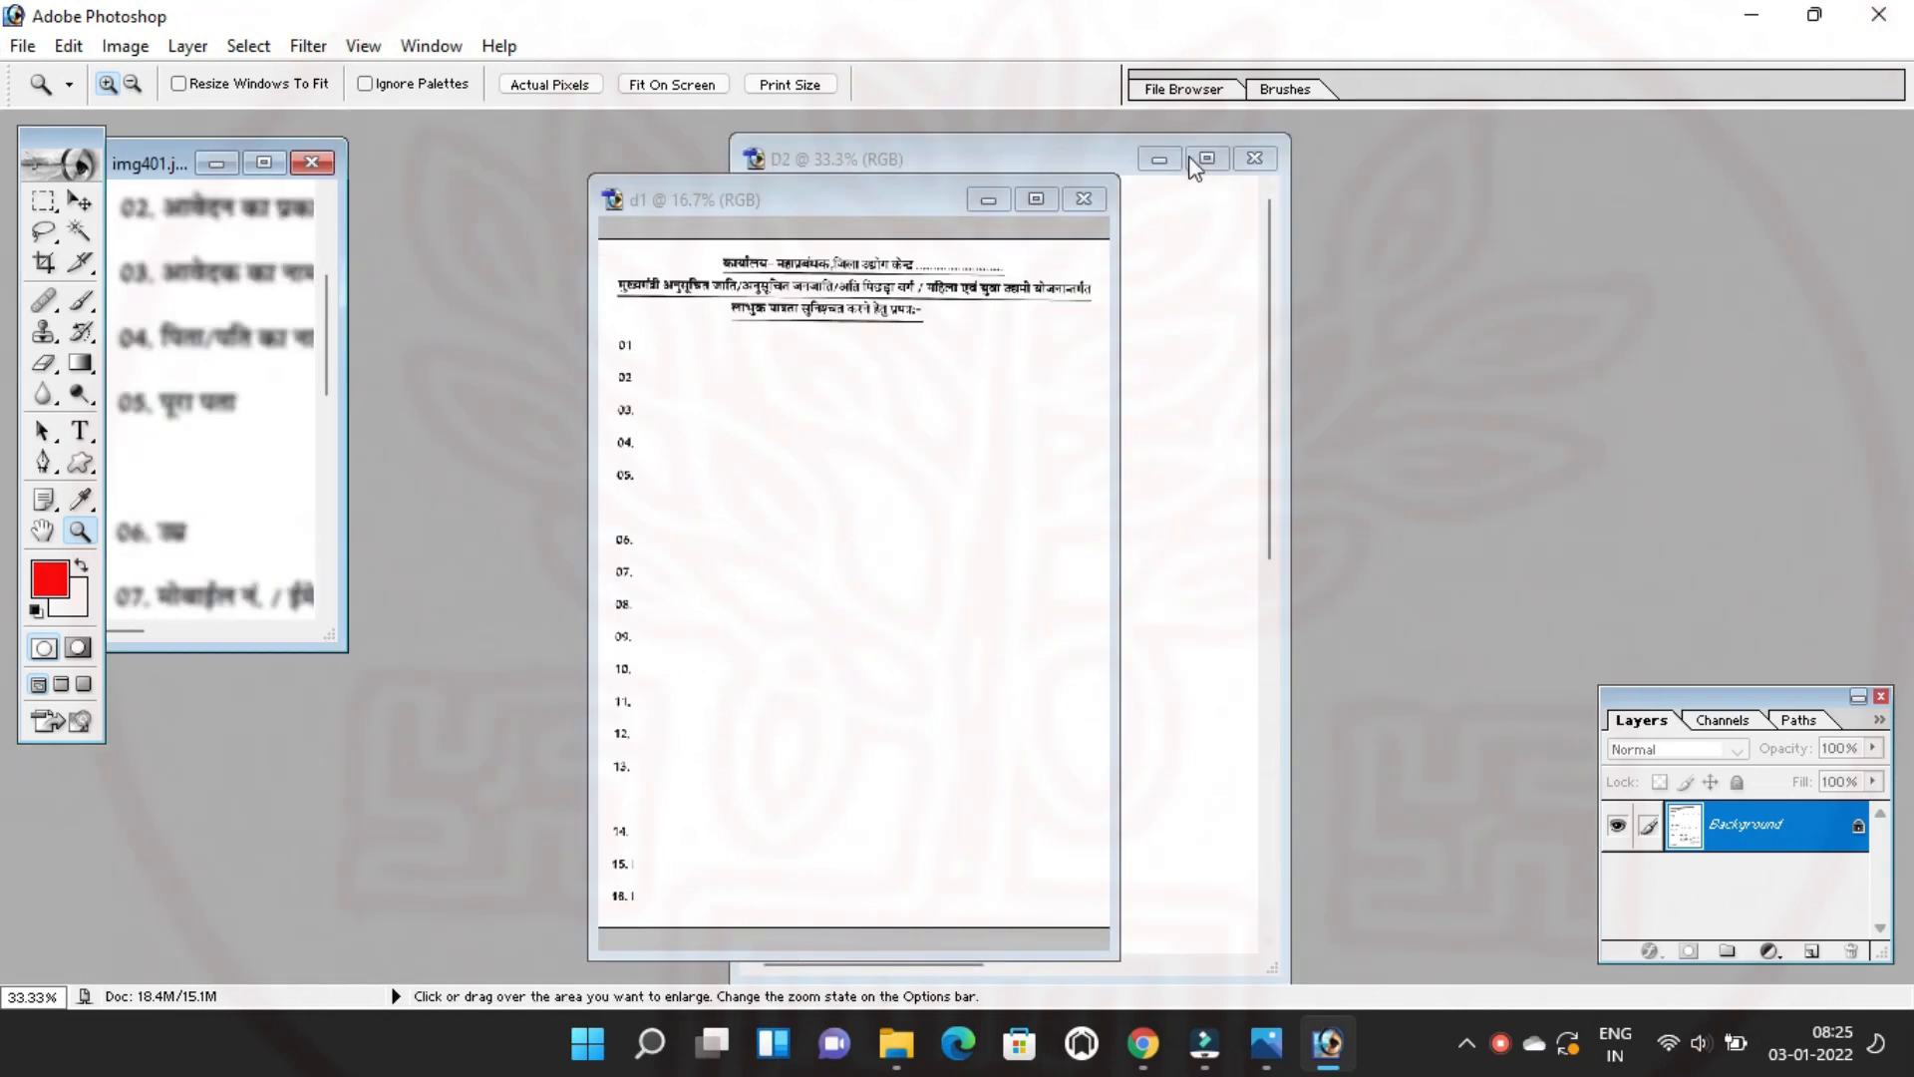
Arrange the D2 and d1 document windows apart from each other in the workspace.
{"action": "left_click", "coordinate": [1081, 158]}
{"action": "left_click_drag", "start_coordinate": [1081, 158], "coordinate": [508, 264]}
{"action": "left_click_drag", "start_coordinate": [863, 193], "coordinate": [1282, 192]}
Examine the form fields from row 17 onward in img402.jpg, then return it to a floating window.
{"action": "left_click", "coordinate": [782, 300]}
{"action": "left_click", "coordinate": [763, 210]}
{"action": "left_click", "coordinate": [961, 398]}
{"action": "mouse_move", "coordinate": [718, 681]}
{"action": "left_mouse_down"}
{"action": "mouse_move", "coordinate": [820, 373]}
{"action": "mouse_move", "coordinate": [813, 180]}
{"action": "left_mouse_up"}
{"action": "left_click_drag", "start_coordinate": [734, 658], "coordinate": [602, 363]}
{"action": "mouse_move", "coordinate": [479, 624]}
{"action": "left_mouse_down"}
{"action": "mouse_move", "coordinate": [521, 427]}
{"action": "mouse_move", "coordinate": [558, 705]}
{"action": "left_mouse_up"}
{"action": "mouse_move", "coordinate": [526, 409]}
{"action": "left_mouse_down"}
{"action": "mouse_move", "coordinate": [607, 521]}
{"action": "mouse_move", "coordinate": [628, 698]}
{"action": "left_mouse_up"}
{"action": "left_click_drag", "start_coordinate": [609, 463], "coordinate": [639, 635]}
{"action": "left_click_drag", "start_coordinate": [641, 428], "coordinate": [744, 526]}
{"action": "left_click", "coordinate": [740, 460]}
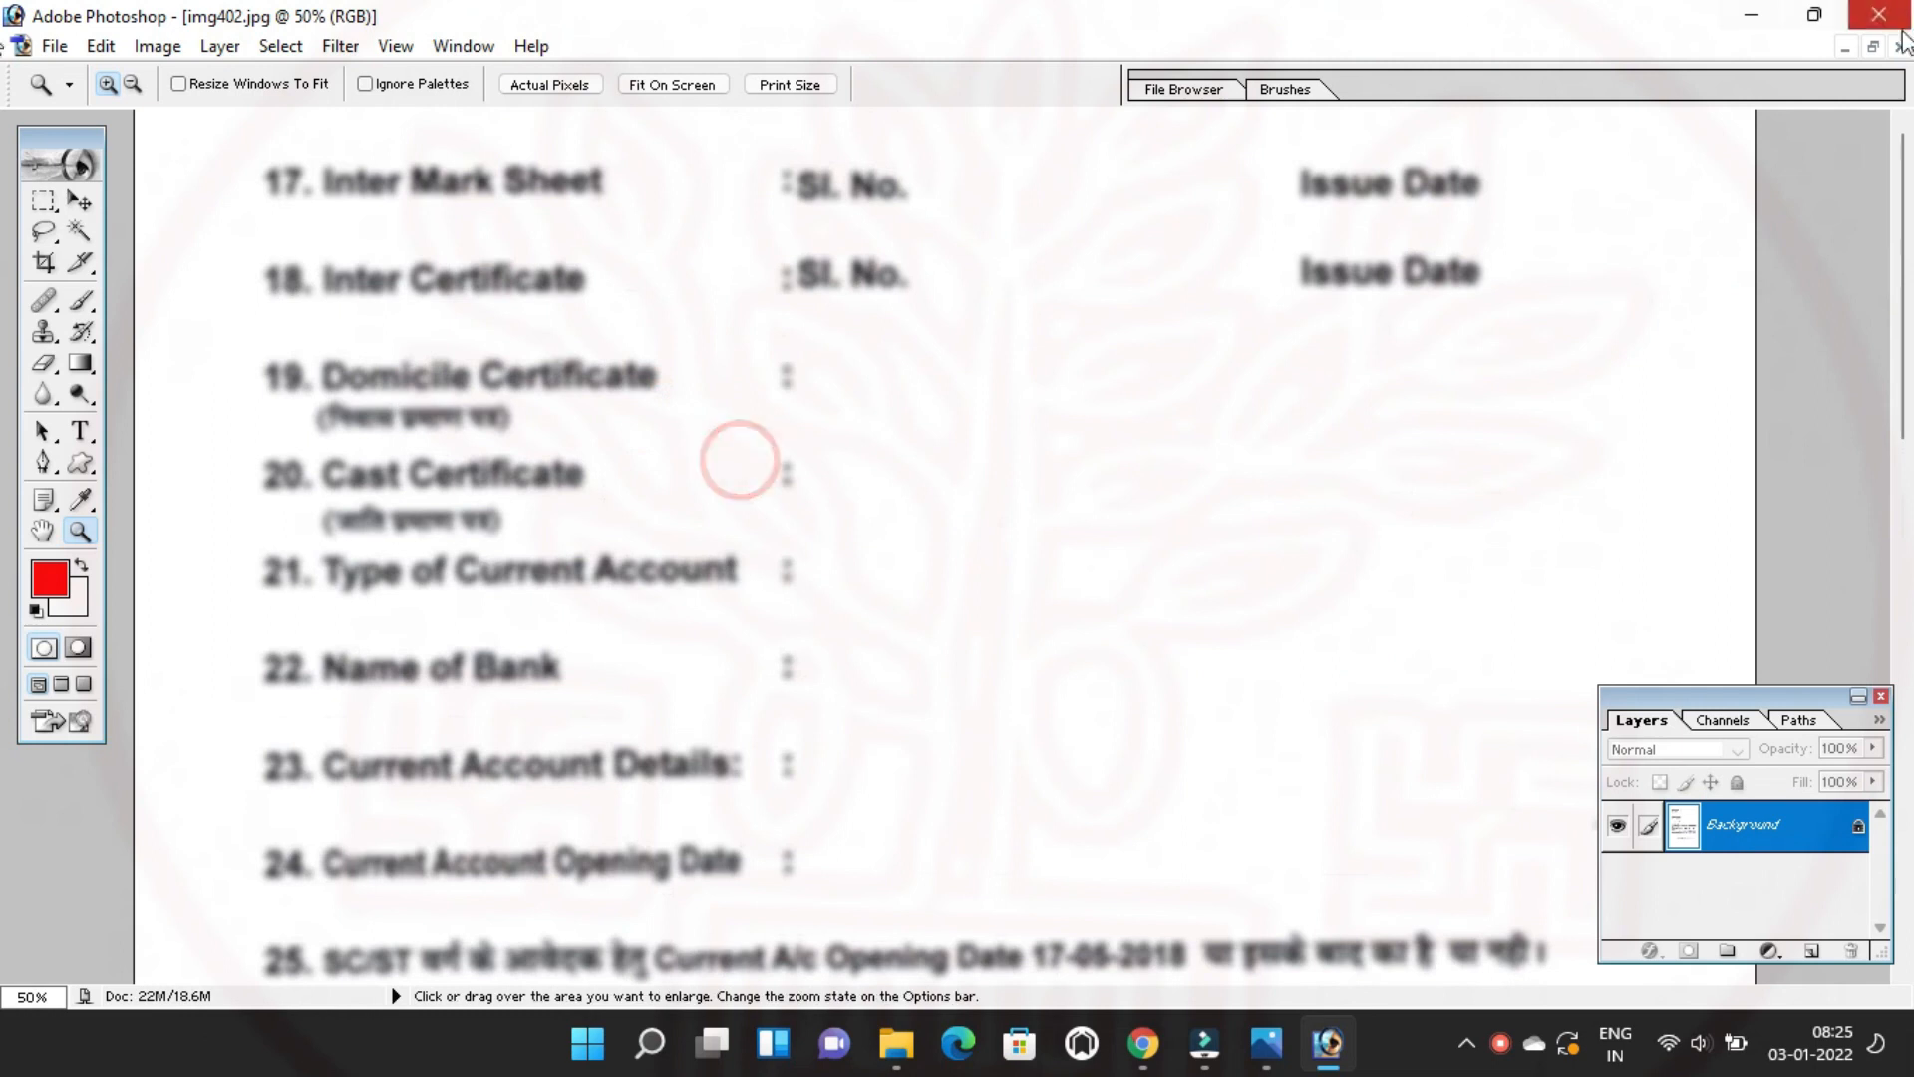
{"action": "left_click", "coordinate": [1874, 48]}
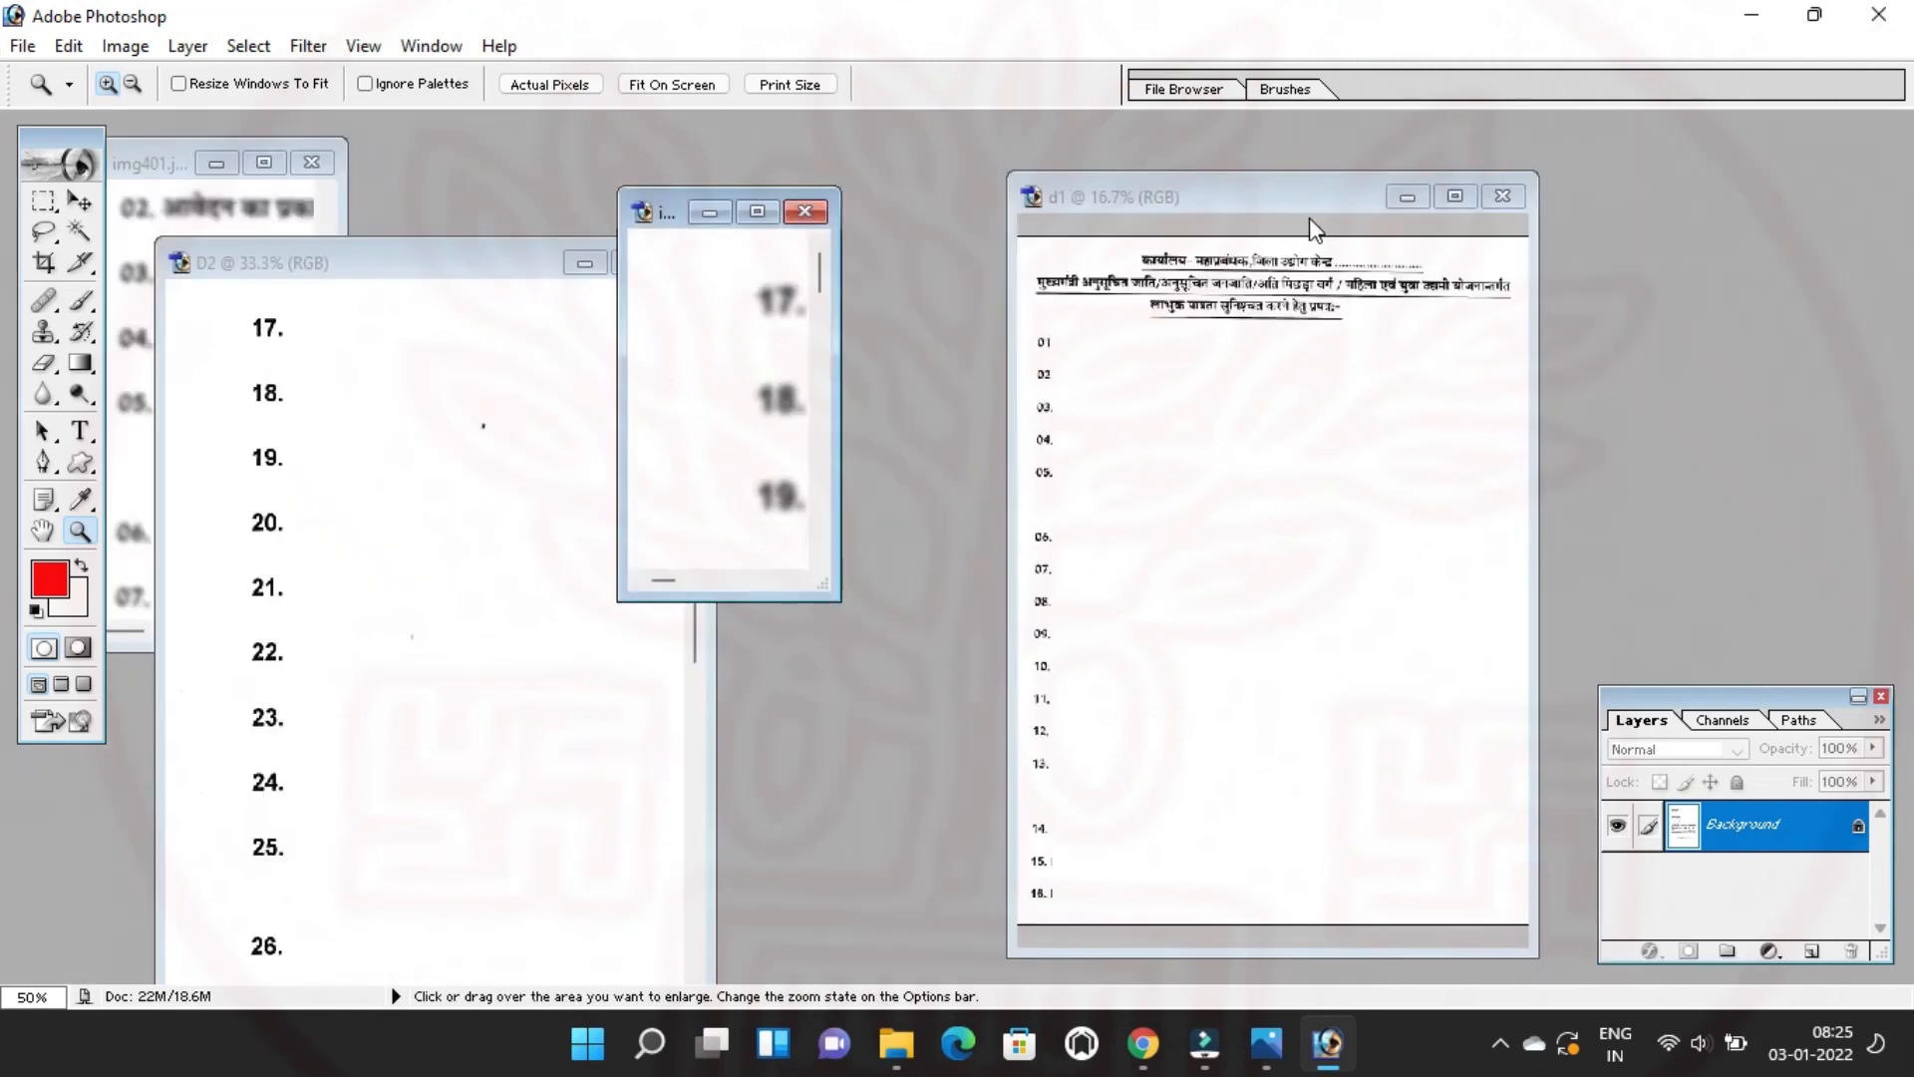
Maximize d1 and use the Eraser with Erase to History to bring back row 01's label "आवेदन संख्या" and its colon.
{"action": "left_click", "coordinate": [1455, 197]}
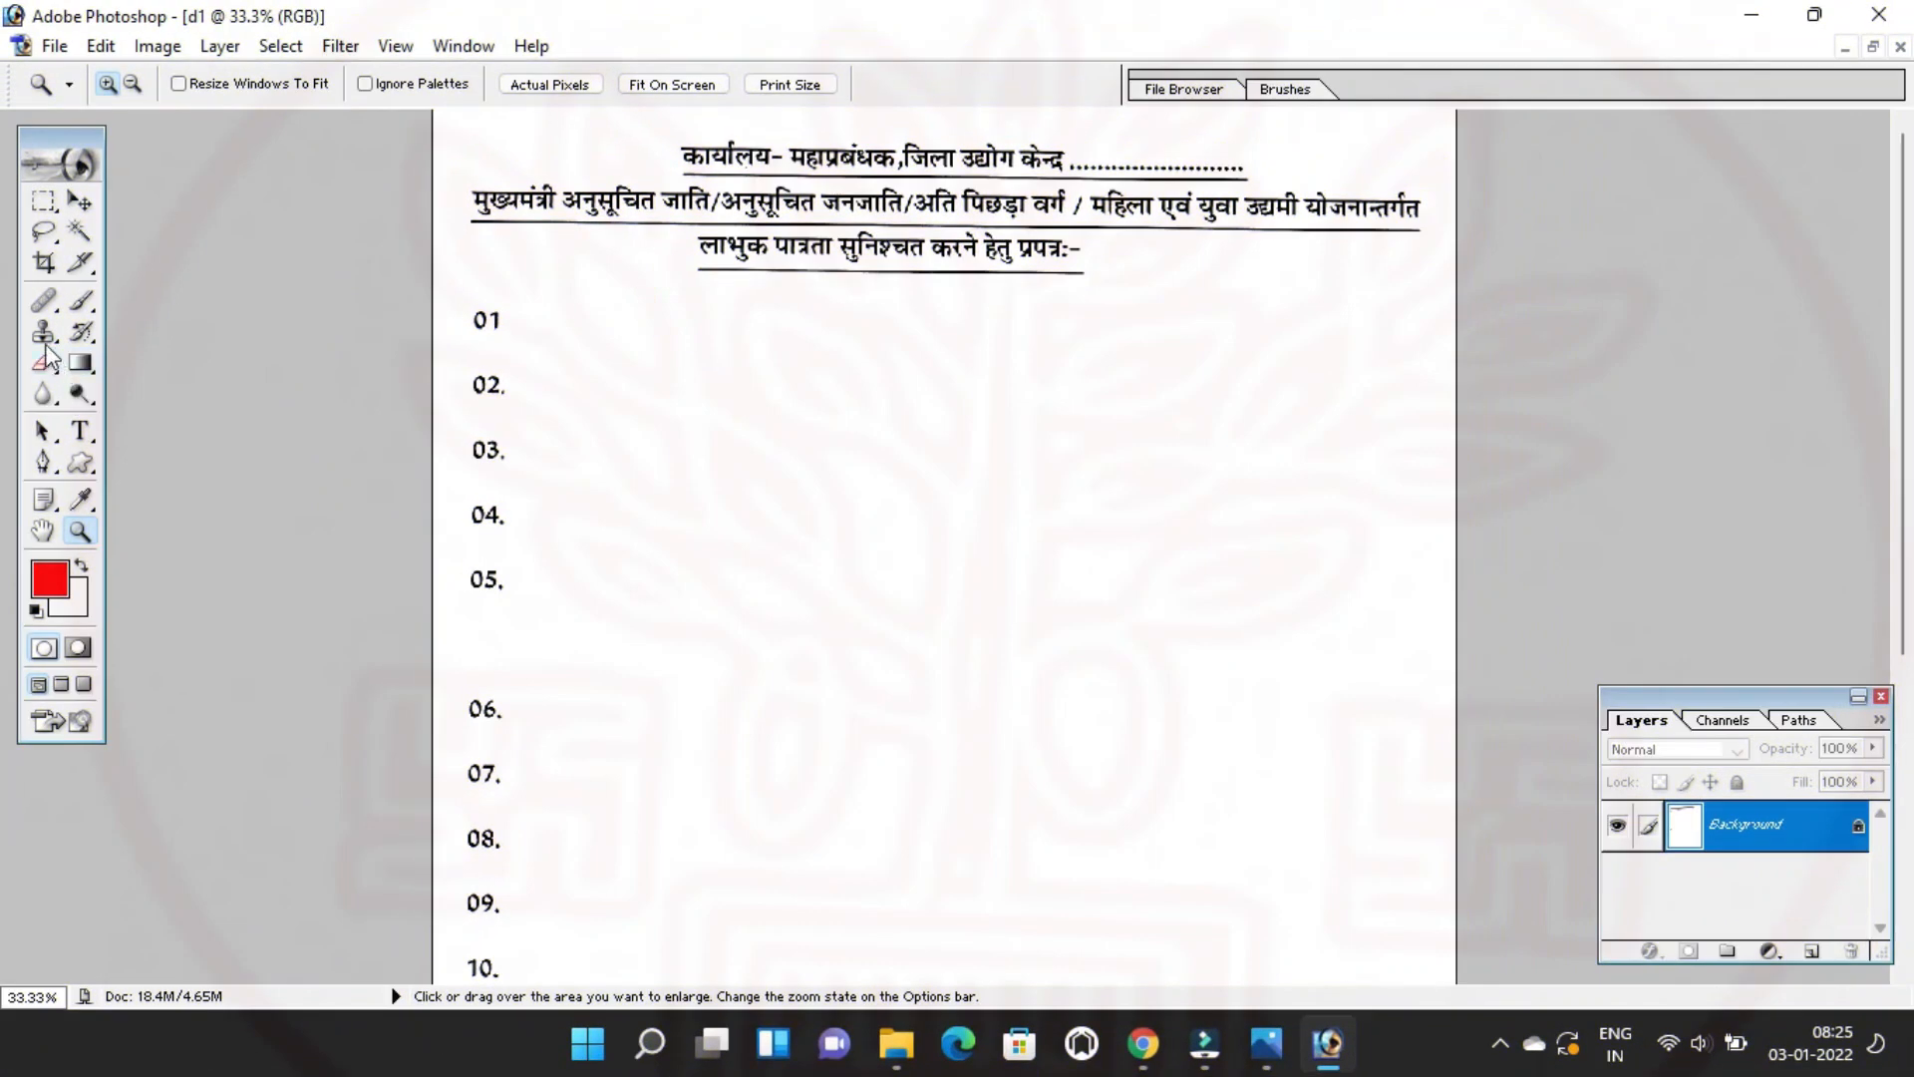
{"action": "left_click", "coordinate": [43, 363]}
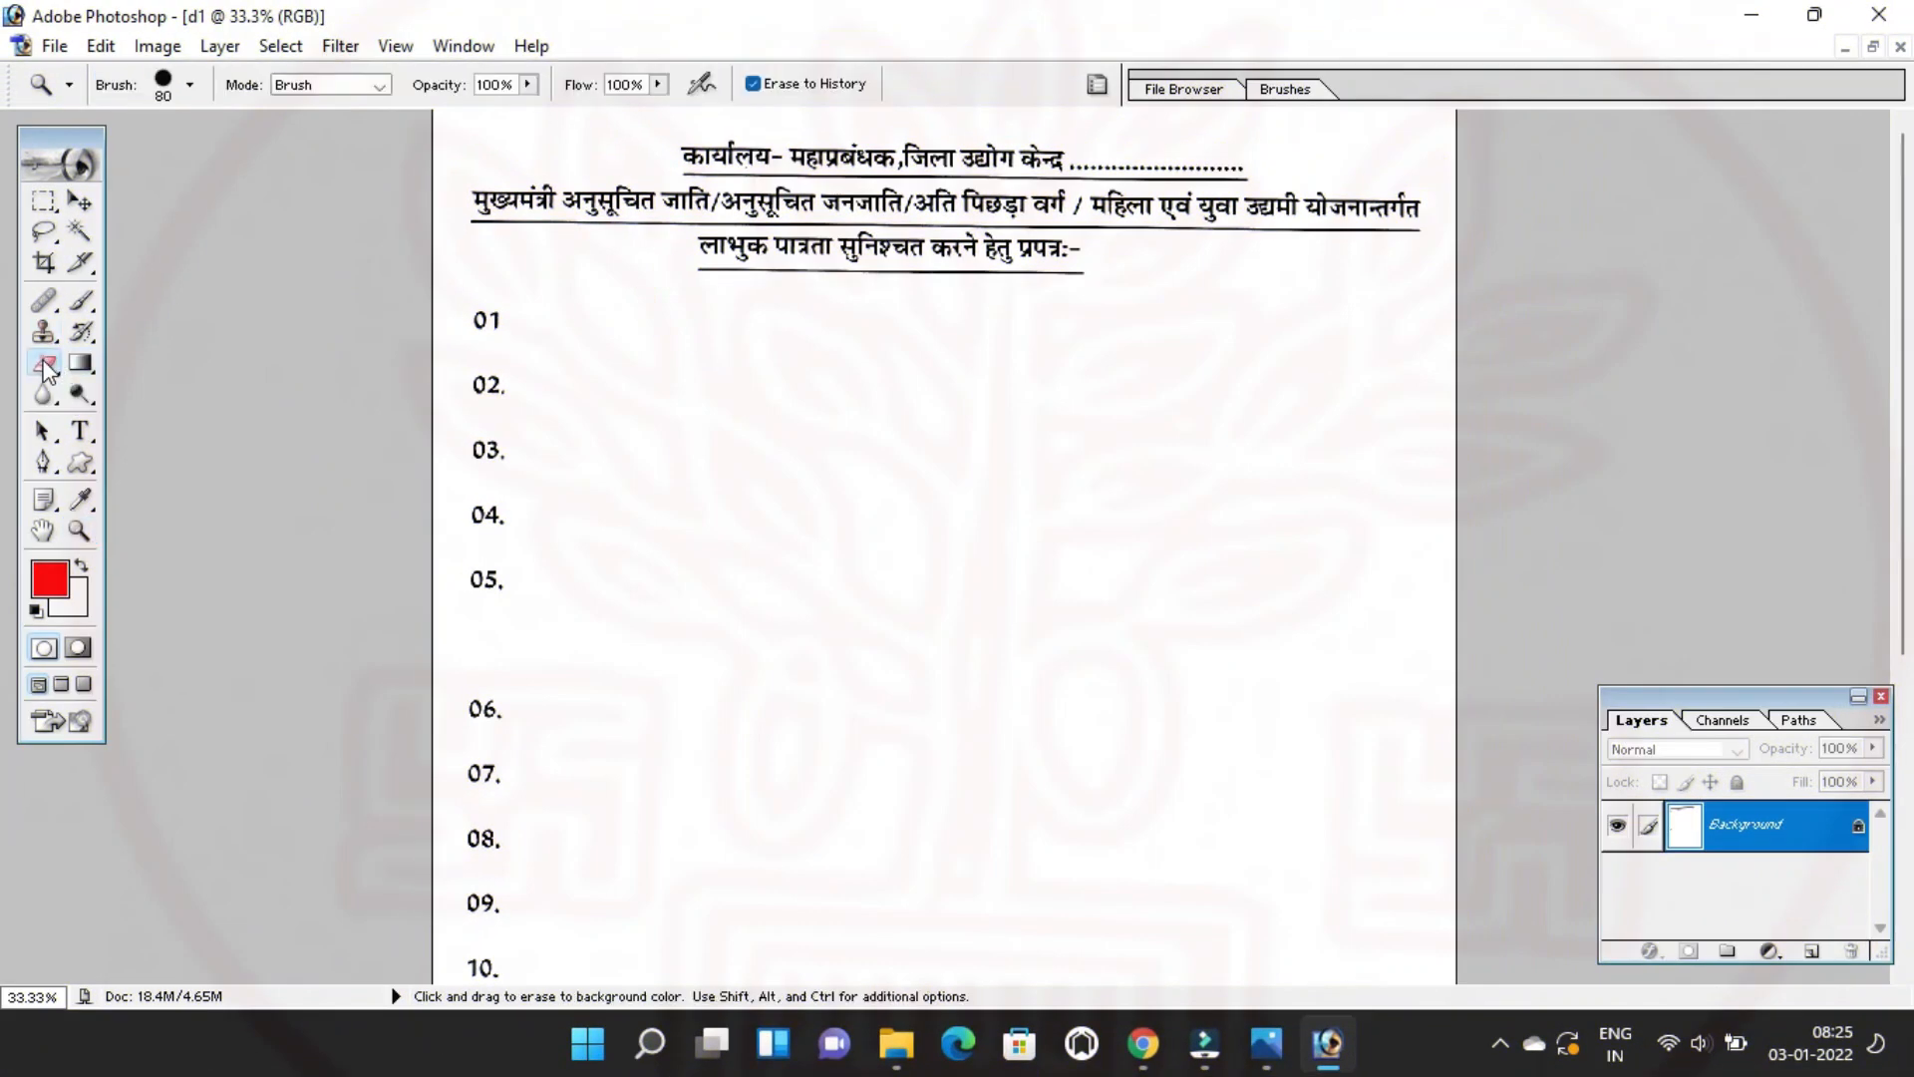
{"action": "left_click", "coordinate": [352, 371]}
{"action": "left_click_drag", "start_coordinate": [285, 422], "coordinate": [517, 419]}
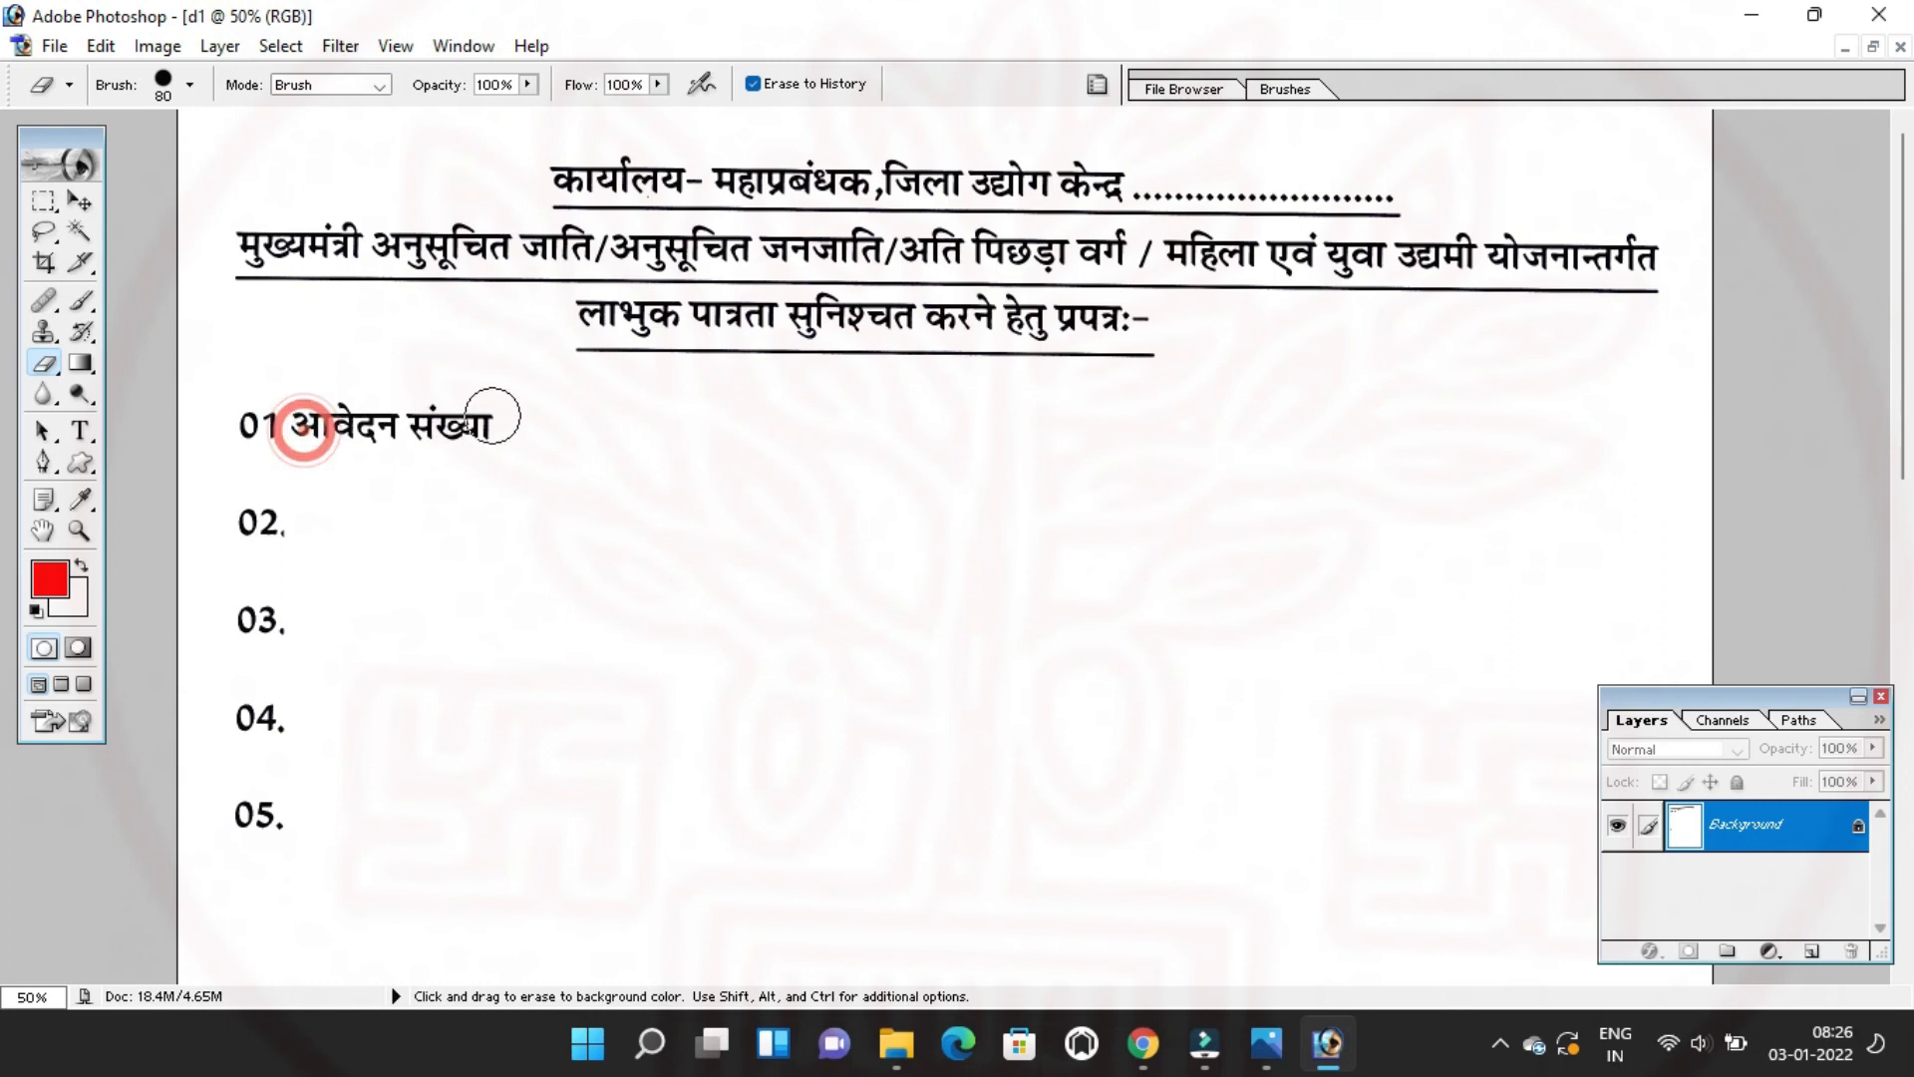
{"action": "left_click", "coordinate": [44, 200]}
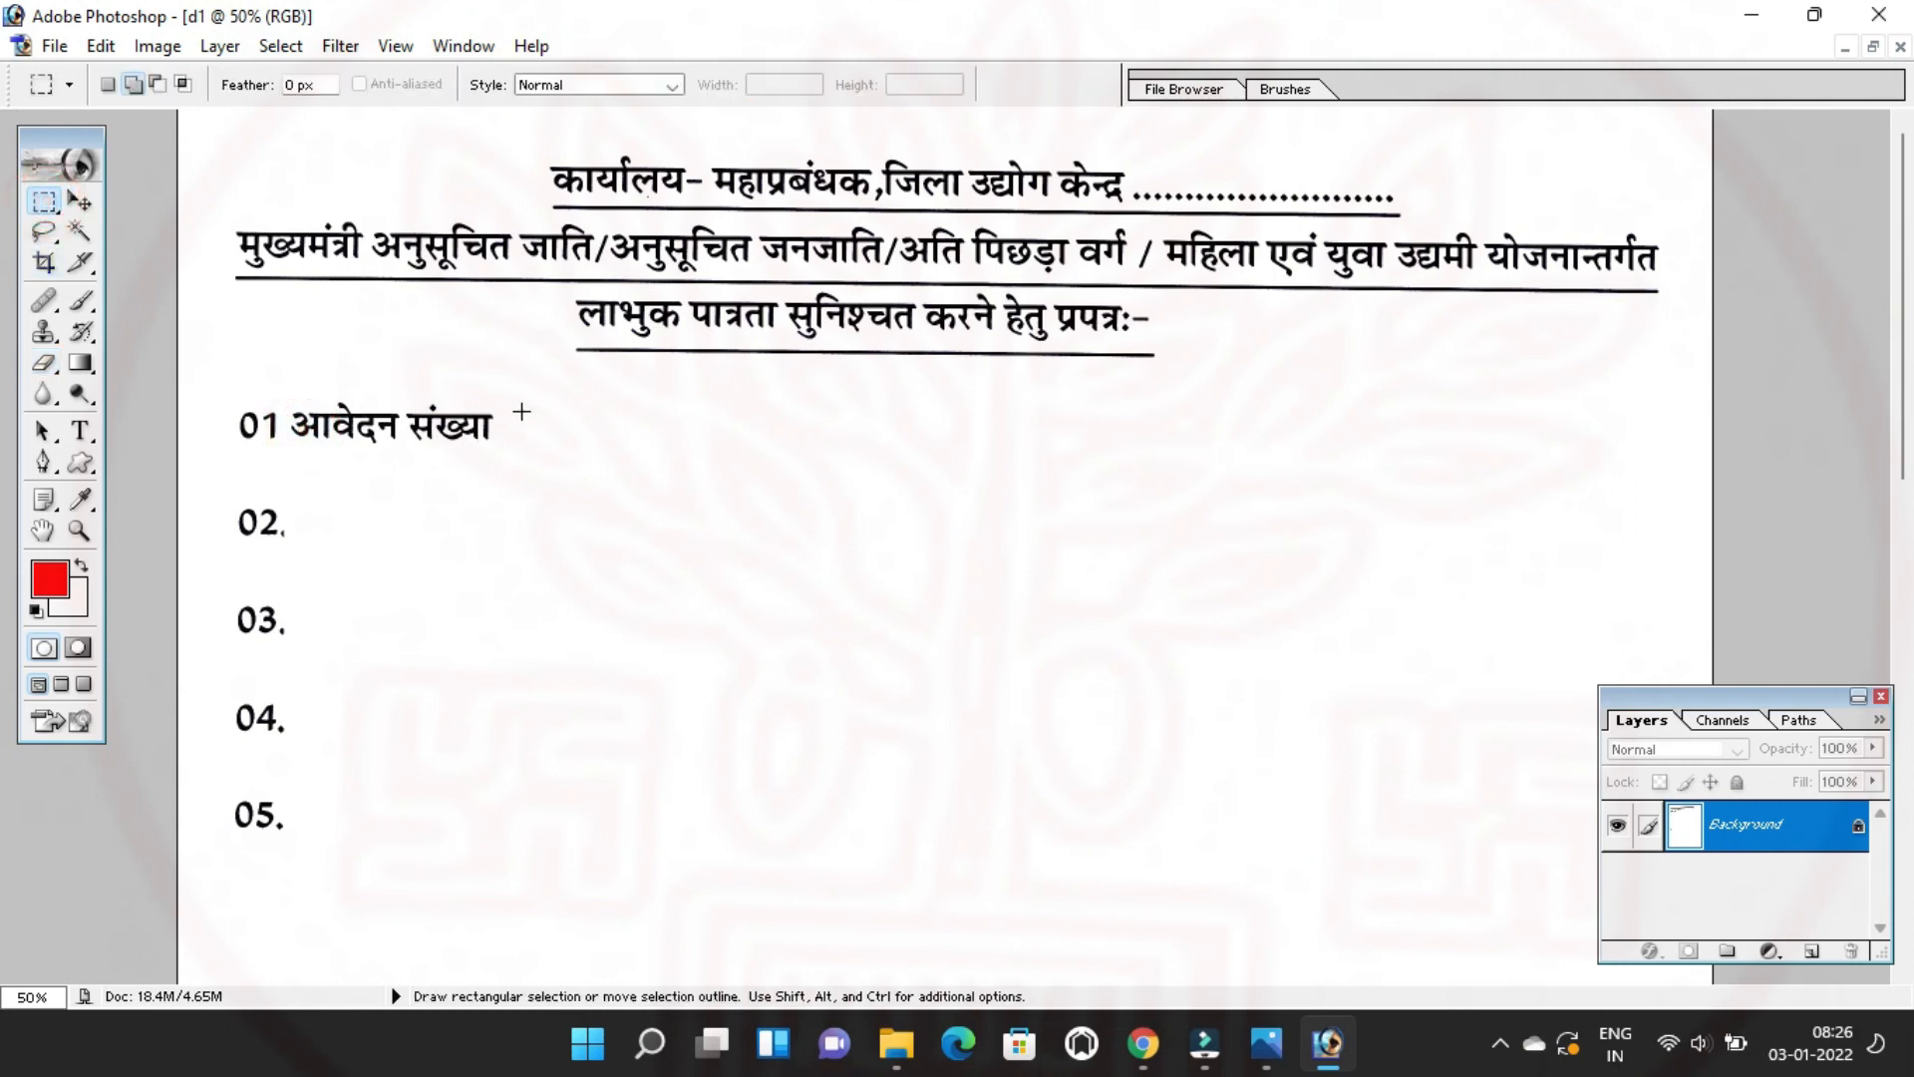
{"action": "left_click", "coordinate": [44, 362]}
{"action": "left_click_drag", "start_coordinate": [679, 423], "coordinate": [680, 431]}
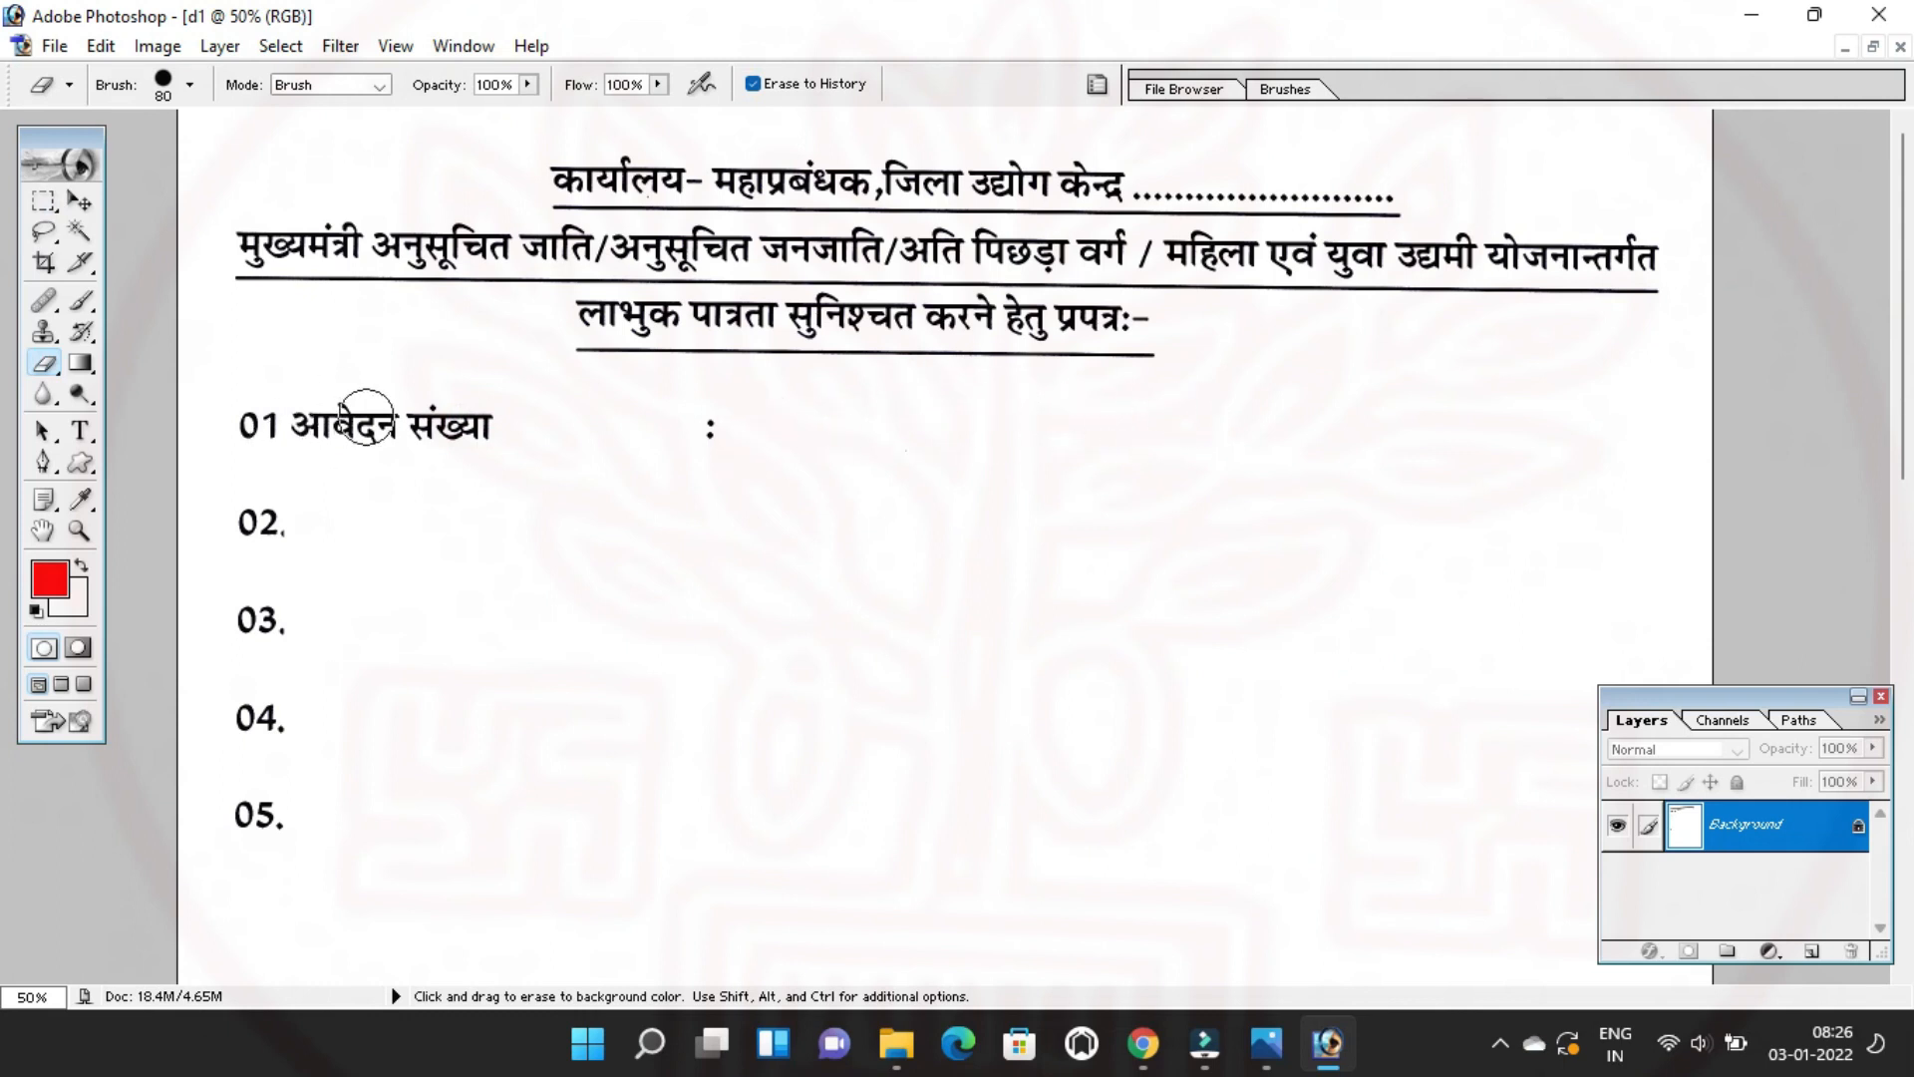
{"action": "mouse_move", "coordinate": [422, 444]}
{"action": "left_mouse_down"}
{"action": "mouse_move", "coordinate": [435, 378]}
{"action": "mouse_move", "coordinate": [377, 391]}
{"action": "left_mouse_up"}
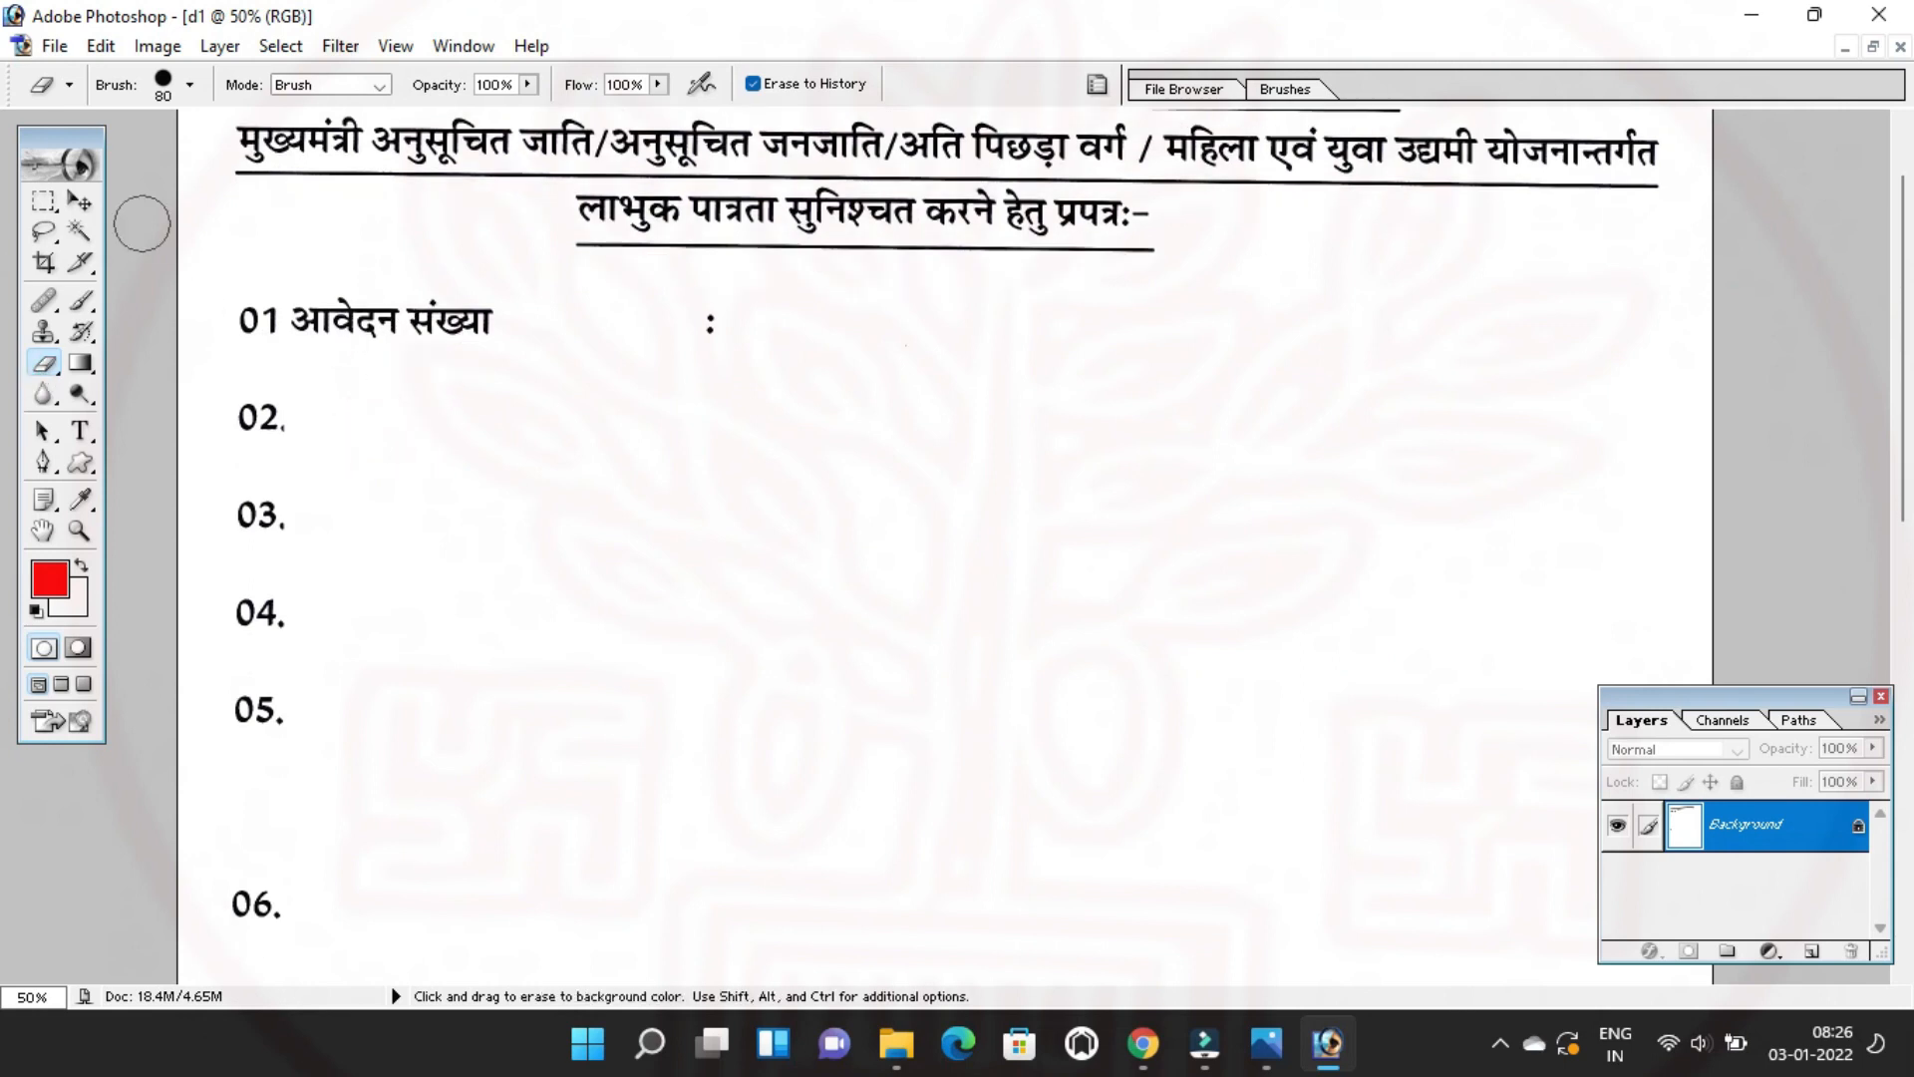
Erase to history along row 02 to restore "आवेदन का प्रकार" and the SC/ST, EBC, MAHILA and YUVA boxes.
{"action": "left_click_drag", "start_coordinate": [521, 385], "coordinate": [510, 340]}
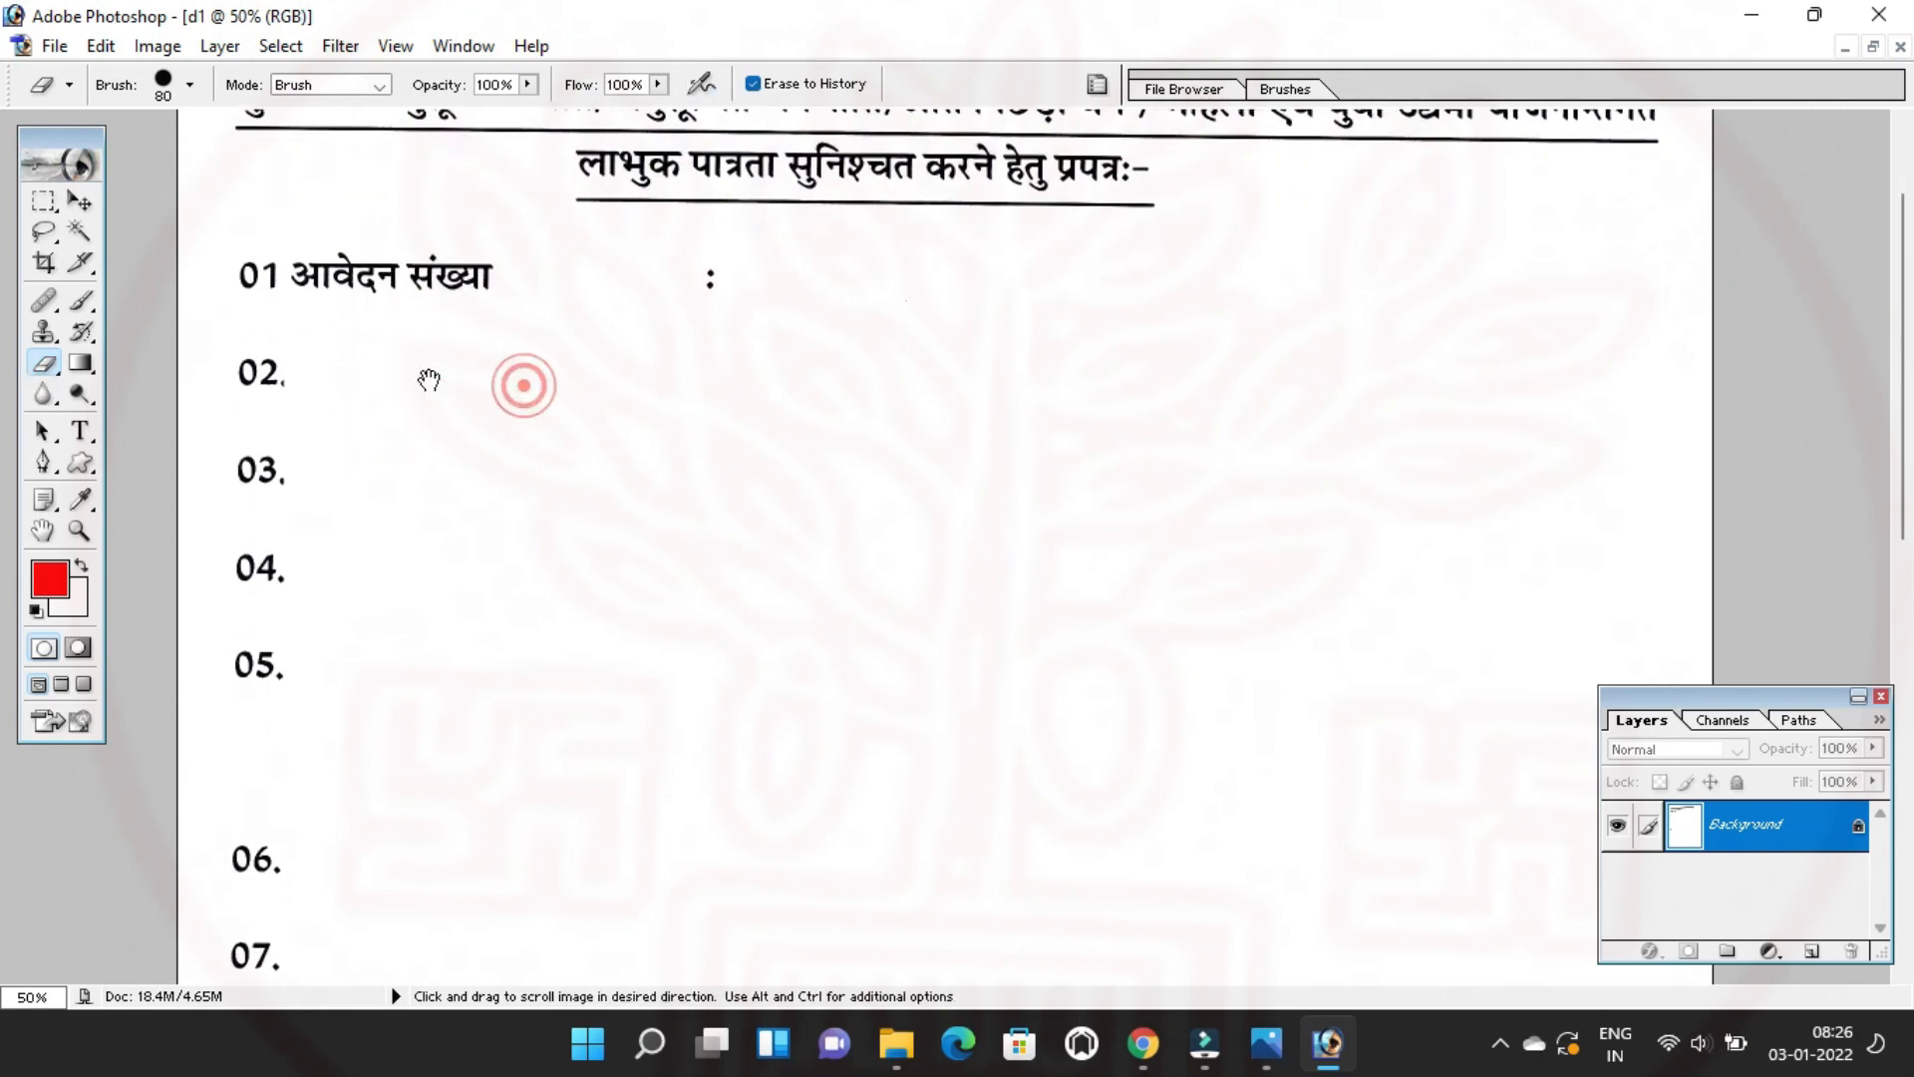
{"action": "mouse_move", "coordinate": [250, 373]}
{"action": "left_mouse_down"}
{"action": "mouse_move", "coordinate": [994, 377]}
{"action": "mouse_move", "coordinate": [783, 394]}
{"action": "left_mouse_up"}
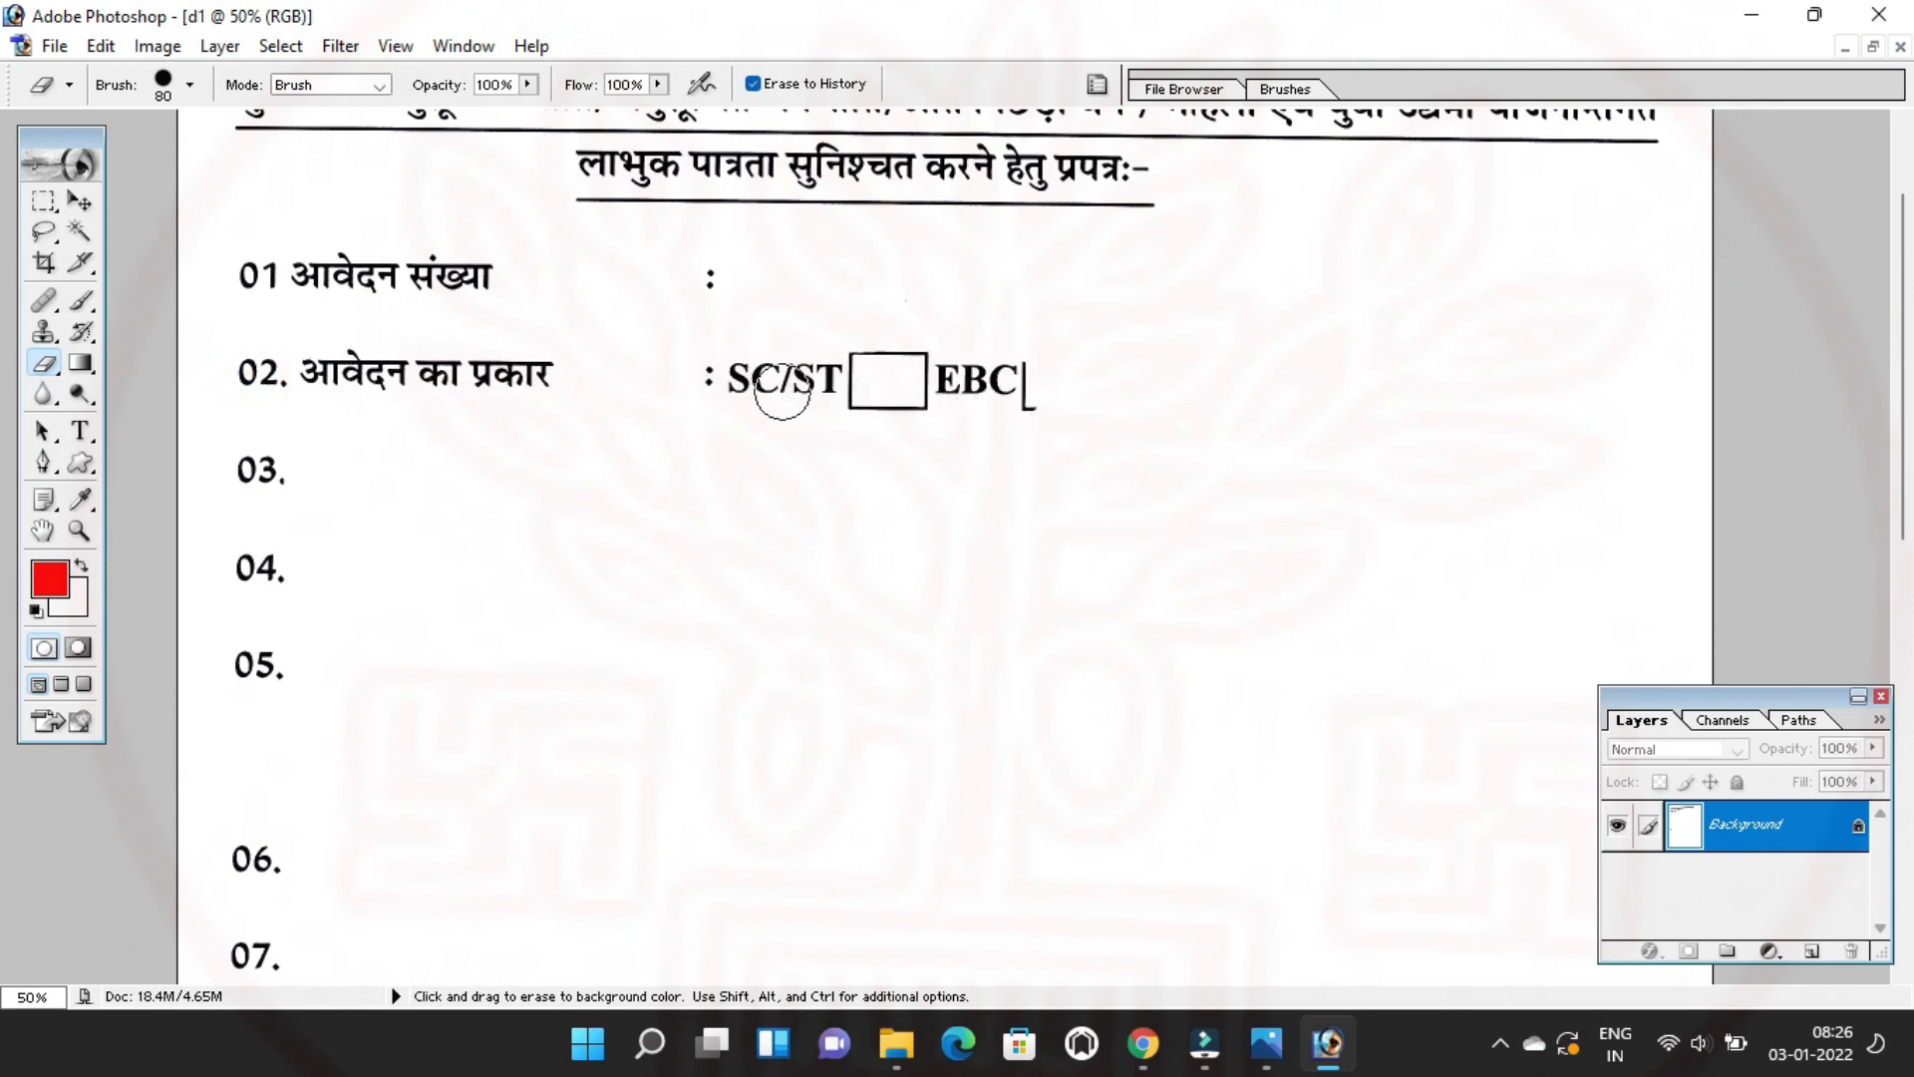
{"action": "mouse_move", "coordinate": [1047, 386]}
{"action": "left_mouse_down"}
{"action": "mouse_move", "coordinate": [1568, 383]}
{"action": "mouse_move", "coordinate": [1358, 386]}
{"action": "mouse_move", "coordinate": [1486, 394]}
{"action": "left_mouse_up"}
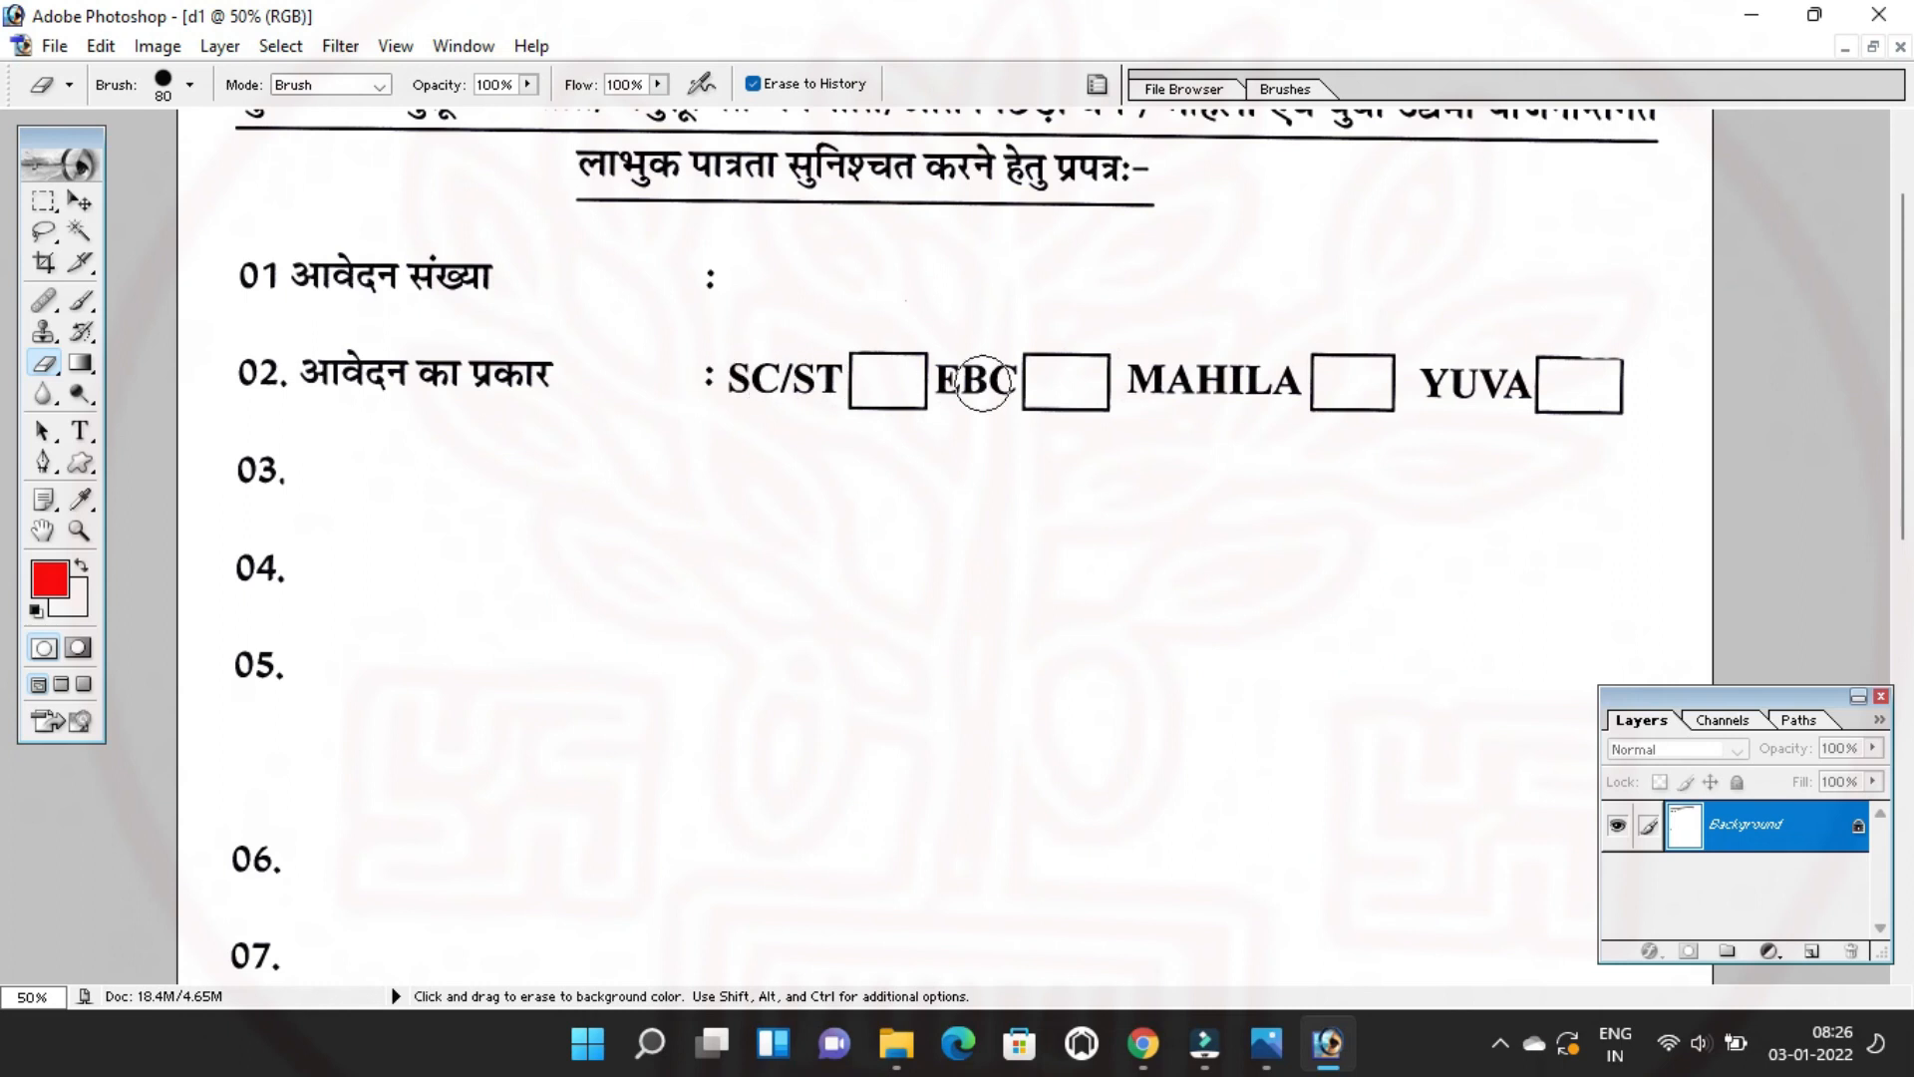
{"action": "scroll", "coordinate": [1236, 389], "scroll_direction": "up", "scroll_amount": 2}
{"action": "mouse_move", "coordinate": [1205, 388]}
{"action": "left_mouse_down"}
{"action": "mouse_move", "coordinate": [1124, 408]}
{"action": "mouse_move", "coordinate": [1210, 417]}
{"action": "left_mouse_up"}
{"action": "key", "text": "space"}
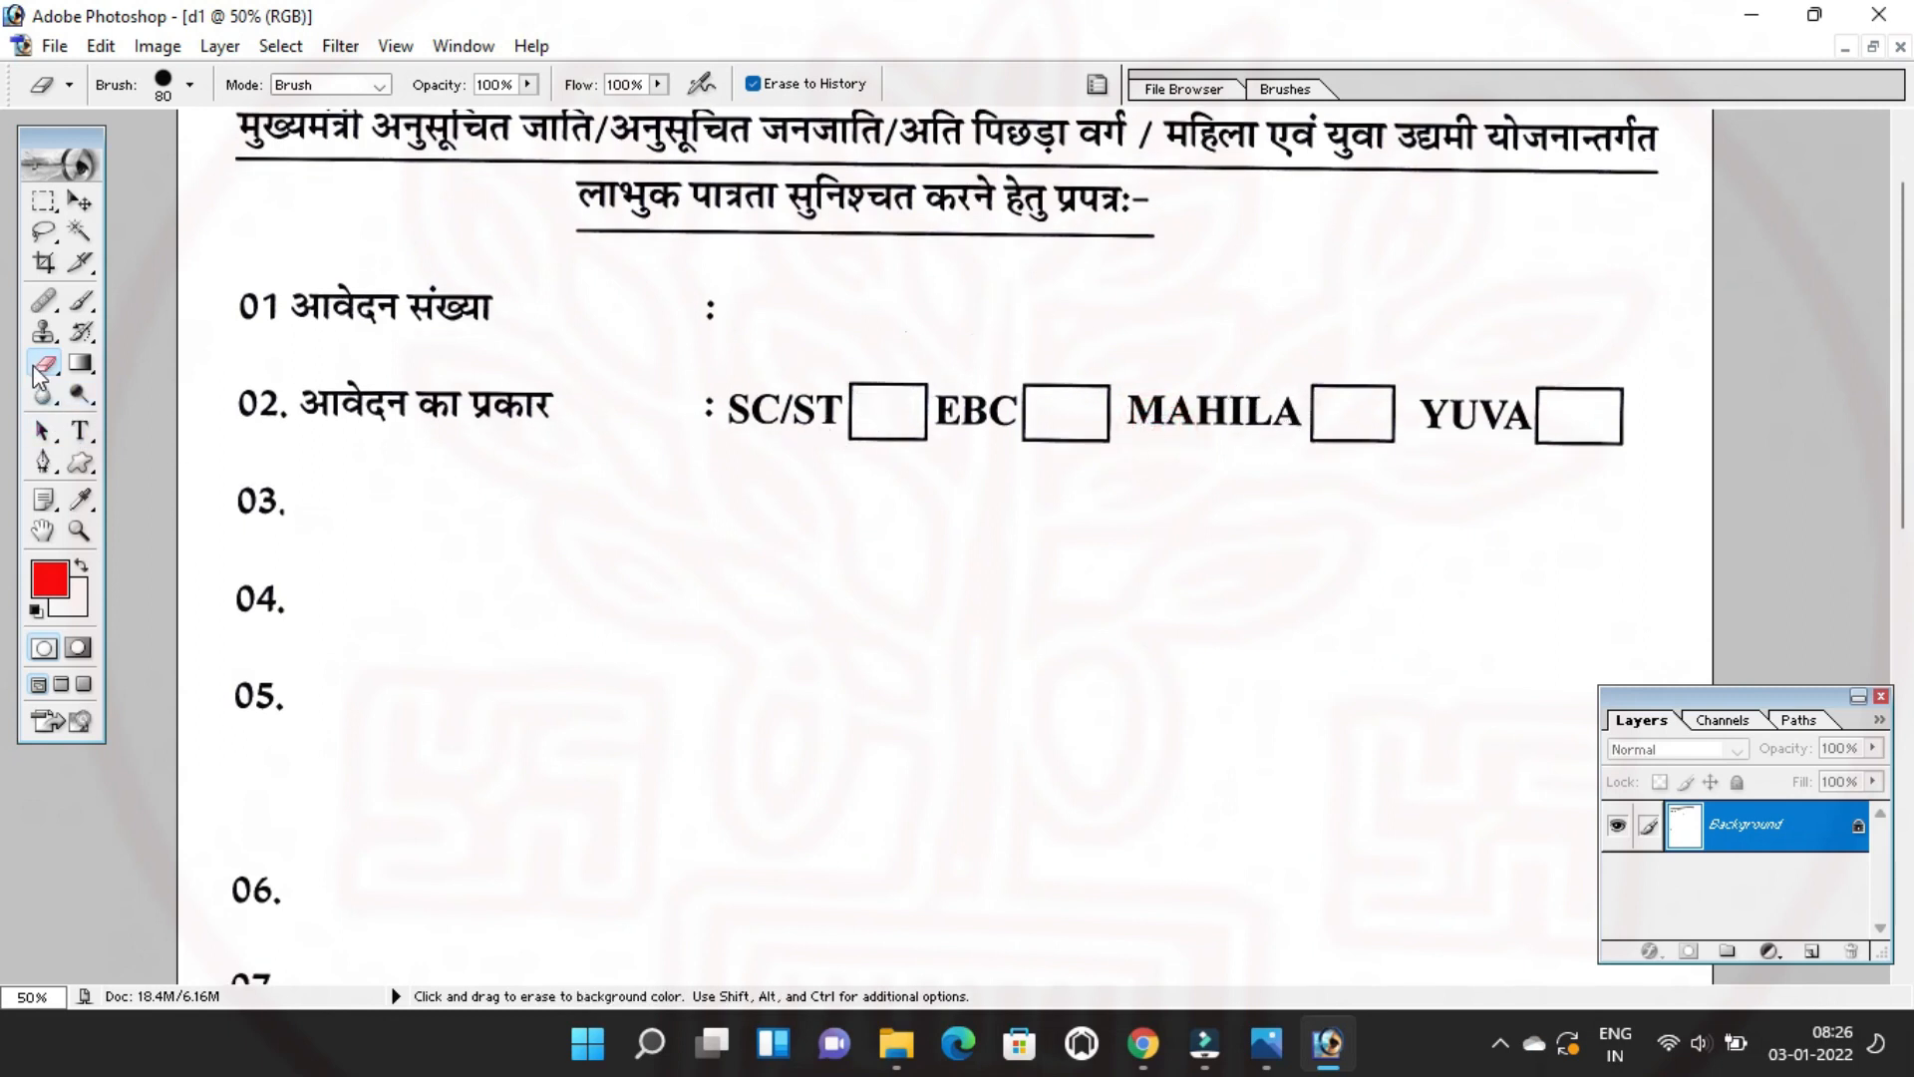
Erase to history along row 03 to restore the label "आवेदक का नाम" and its colon.
{"action": "scroll", "coordinate": [1020, 361], "scroll_direction": "down", "scroll_amount": 2}
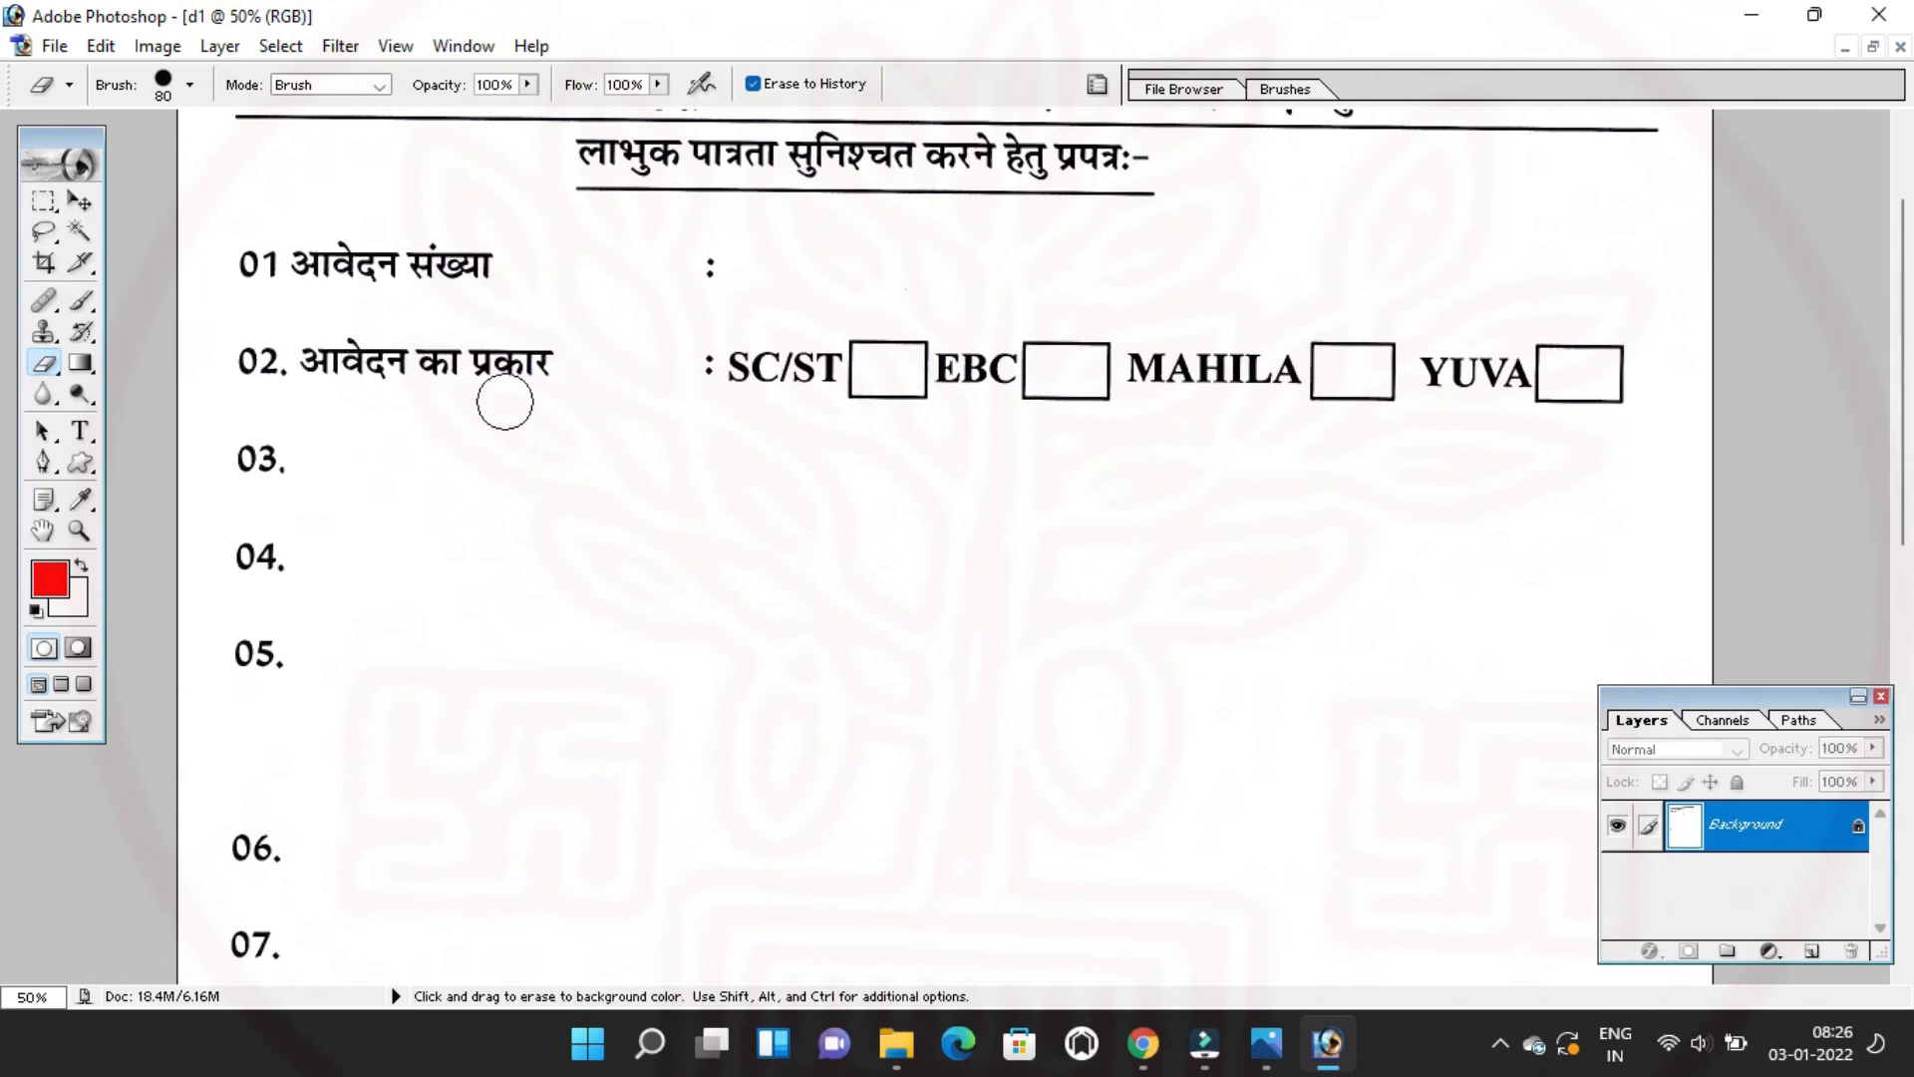
{"action": "scroll", "coordinate": [678, 367], "scroll_direction": "down", "scroll_amount": 1}
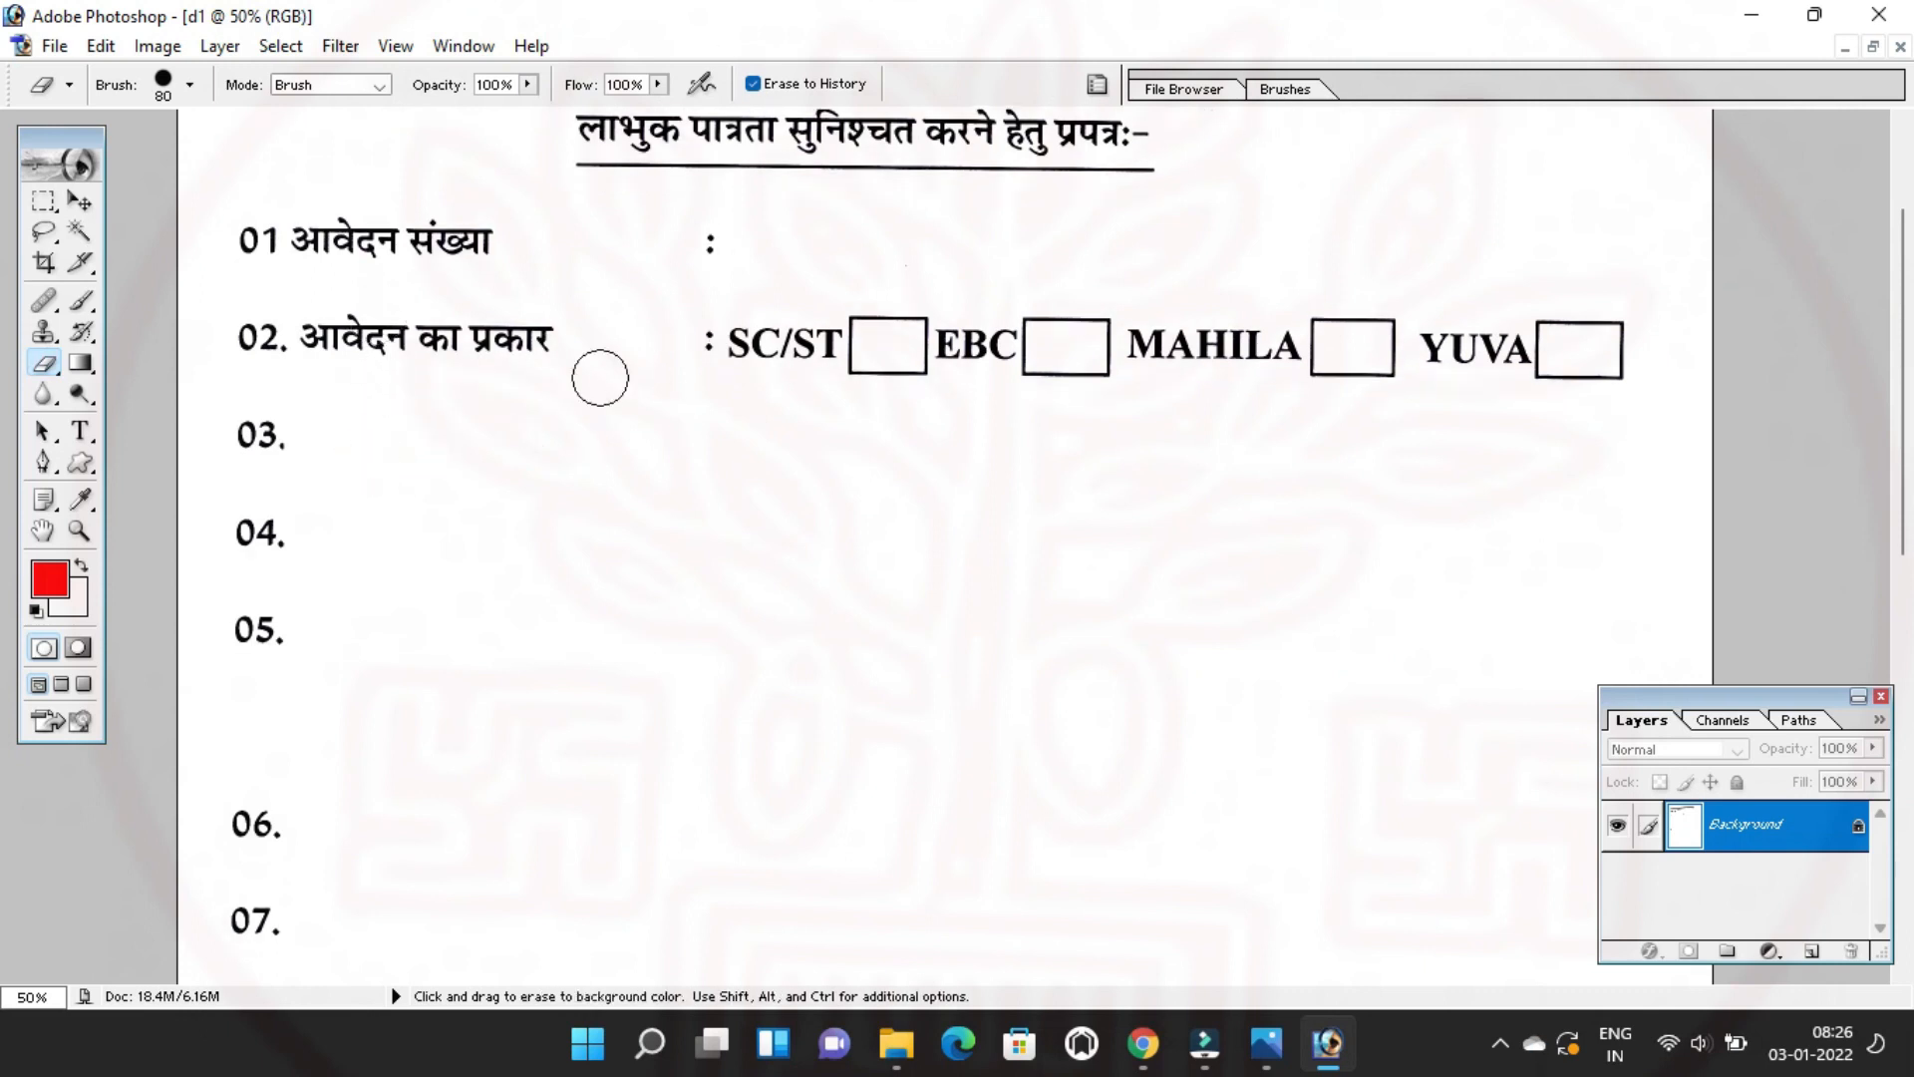
{"action": "scroll", "coordinate": [646, 300], "scroll_direction": "down", "scroll_amount": 2}
{"action": "left_click_drag", "start_coordinate": [257, 389], "coordinate": [508, 385]}
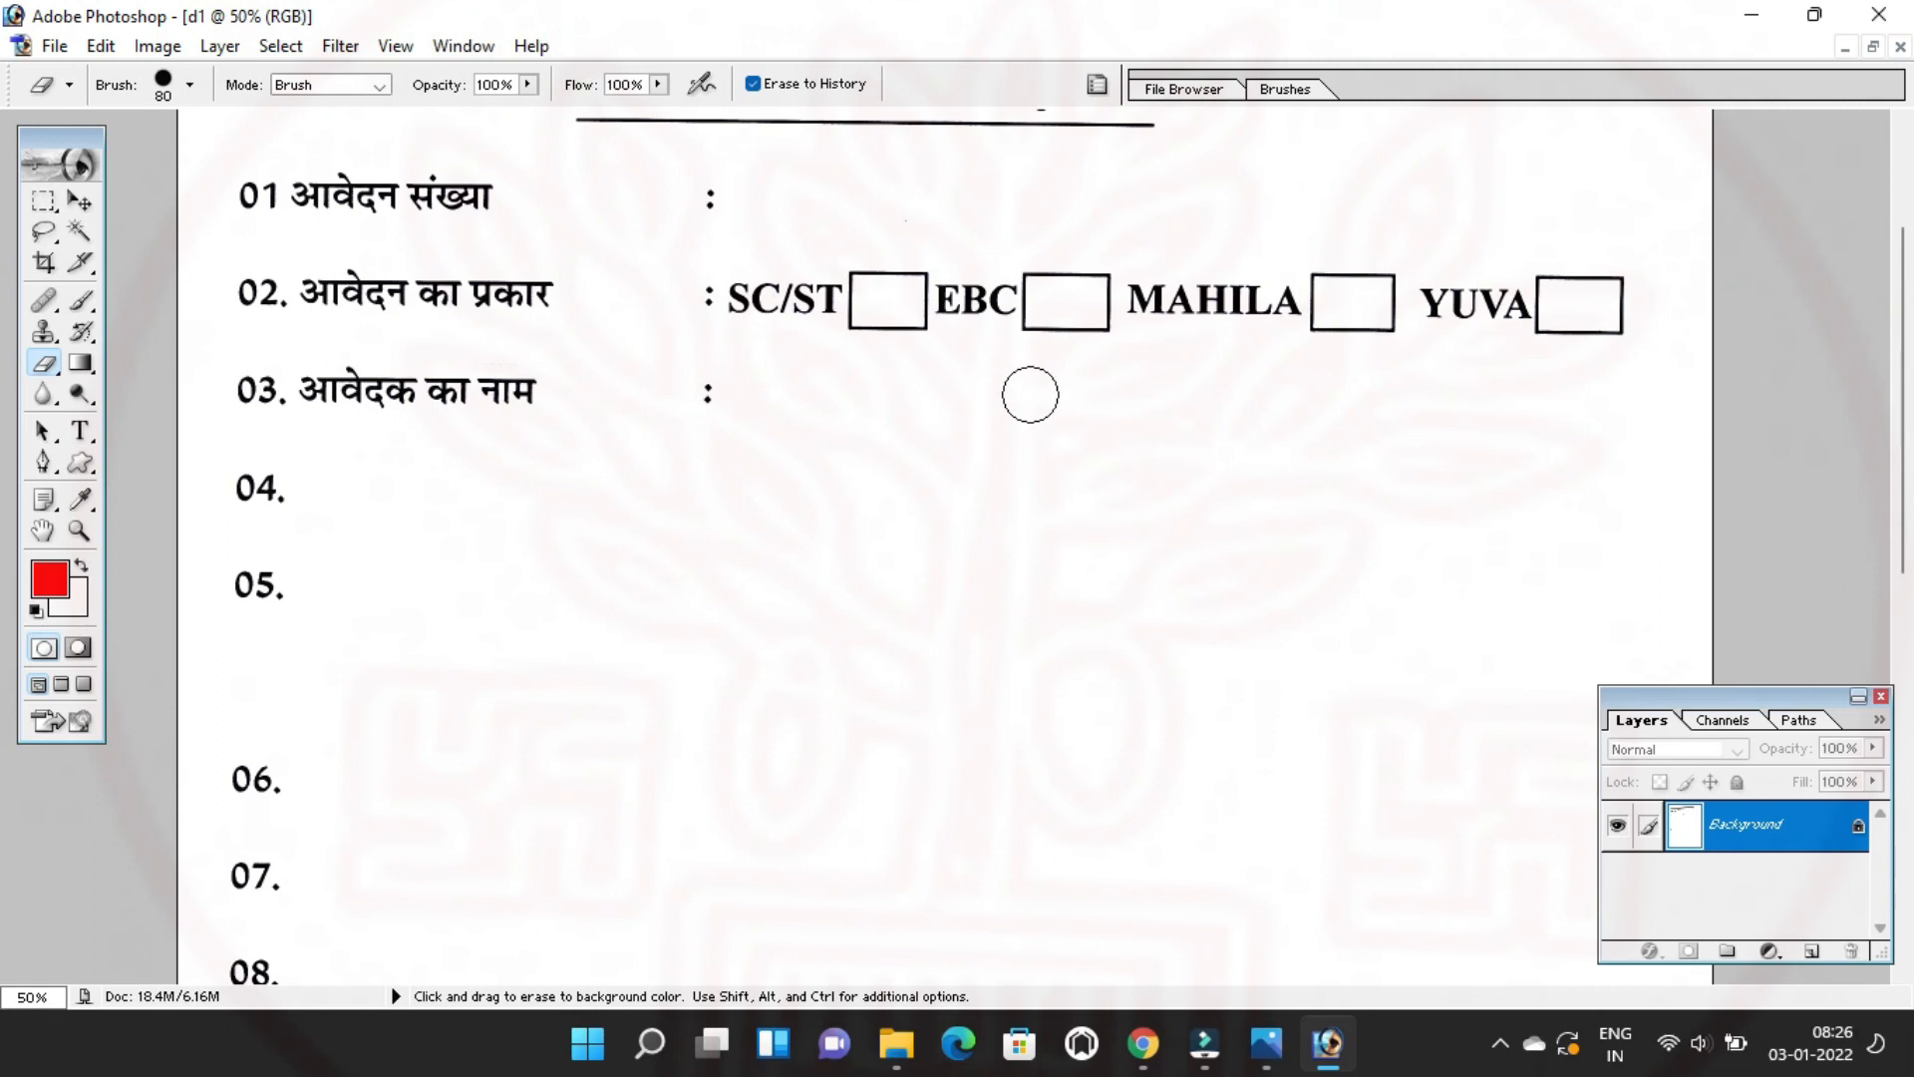
Erase to history along row 04 to restore the label "पिता/पति का नाम" and its colon.
{"action": "scroll", "coordinate": [902, 384], "scroll_direction": "up", "scroll_amount": 4}
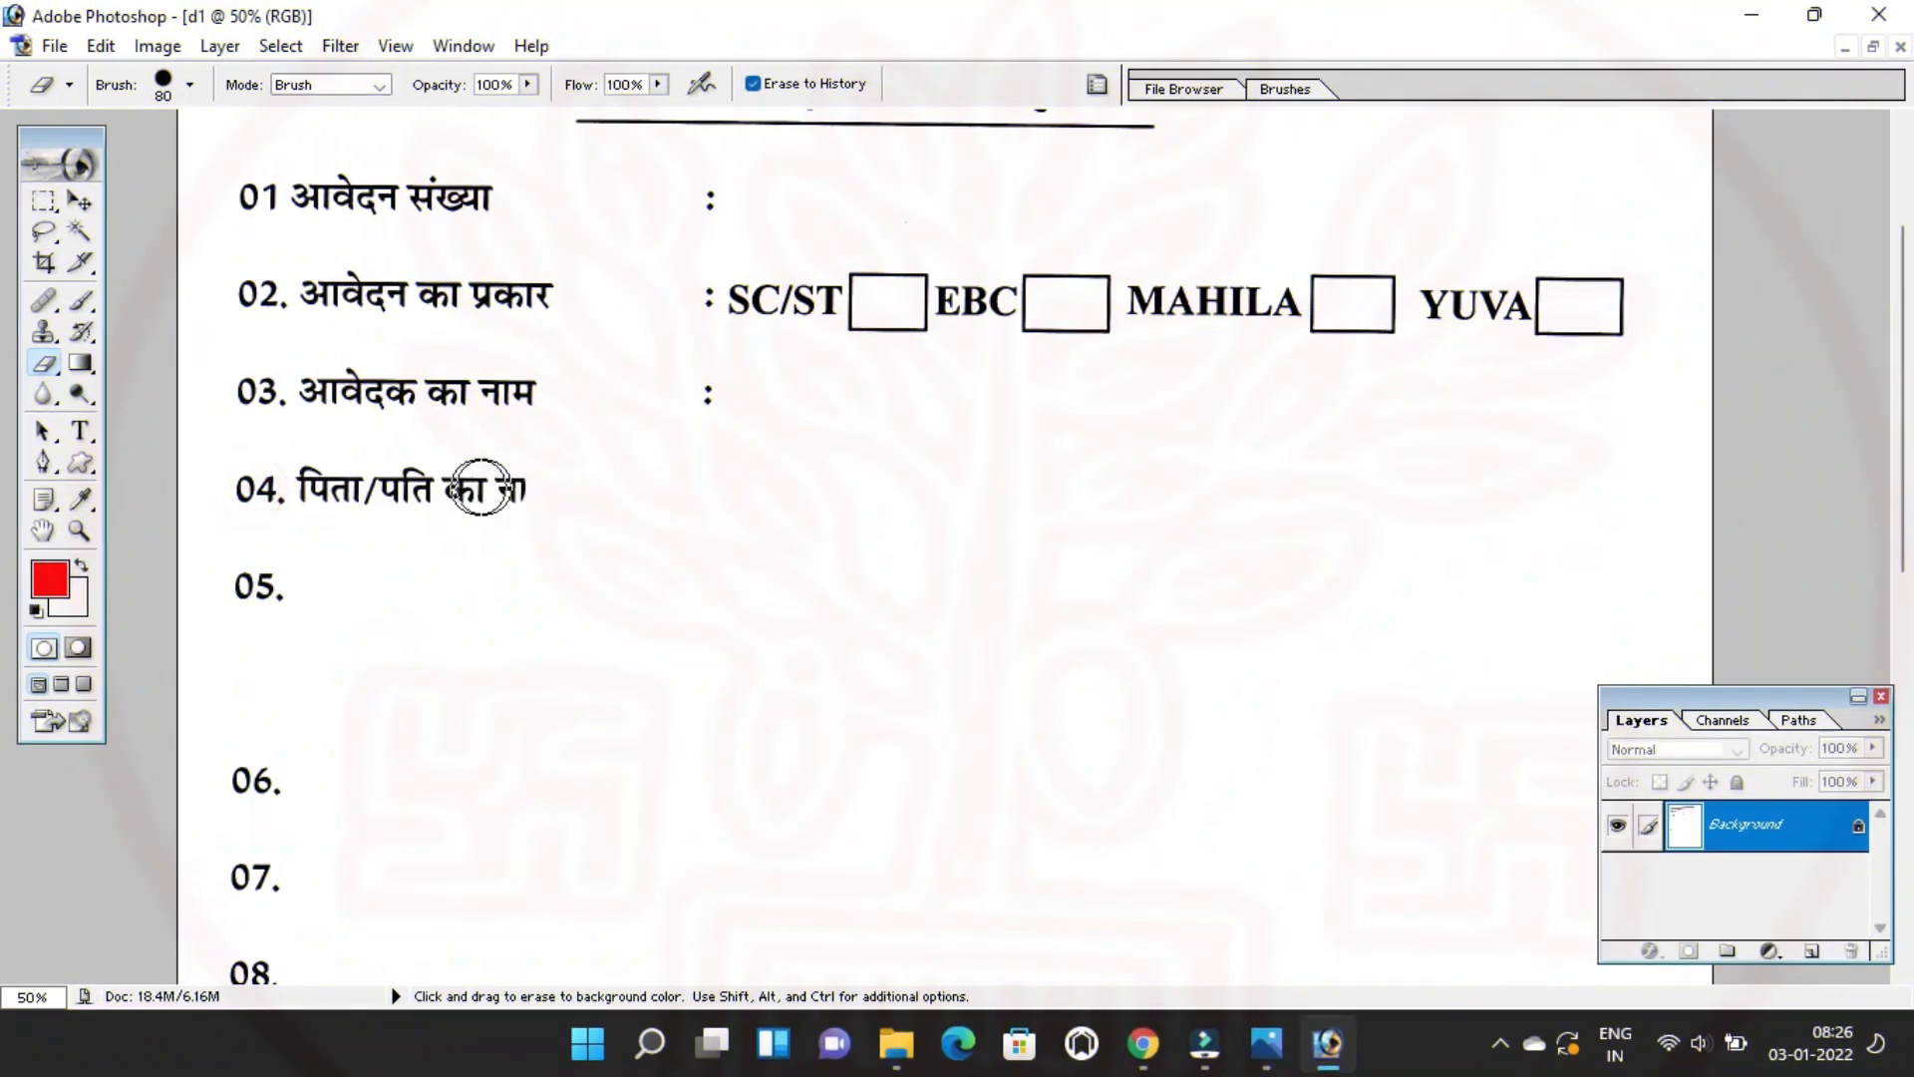
{"action": "left_click_drag", "start_coordinate": [488, 486], "coordinate": [433, 490]}
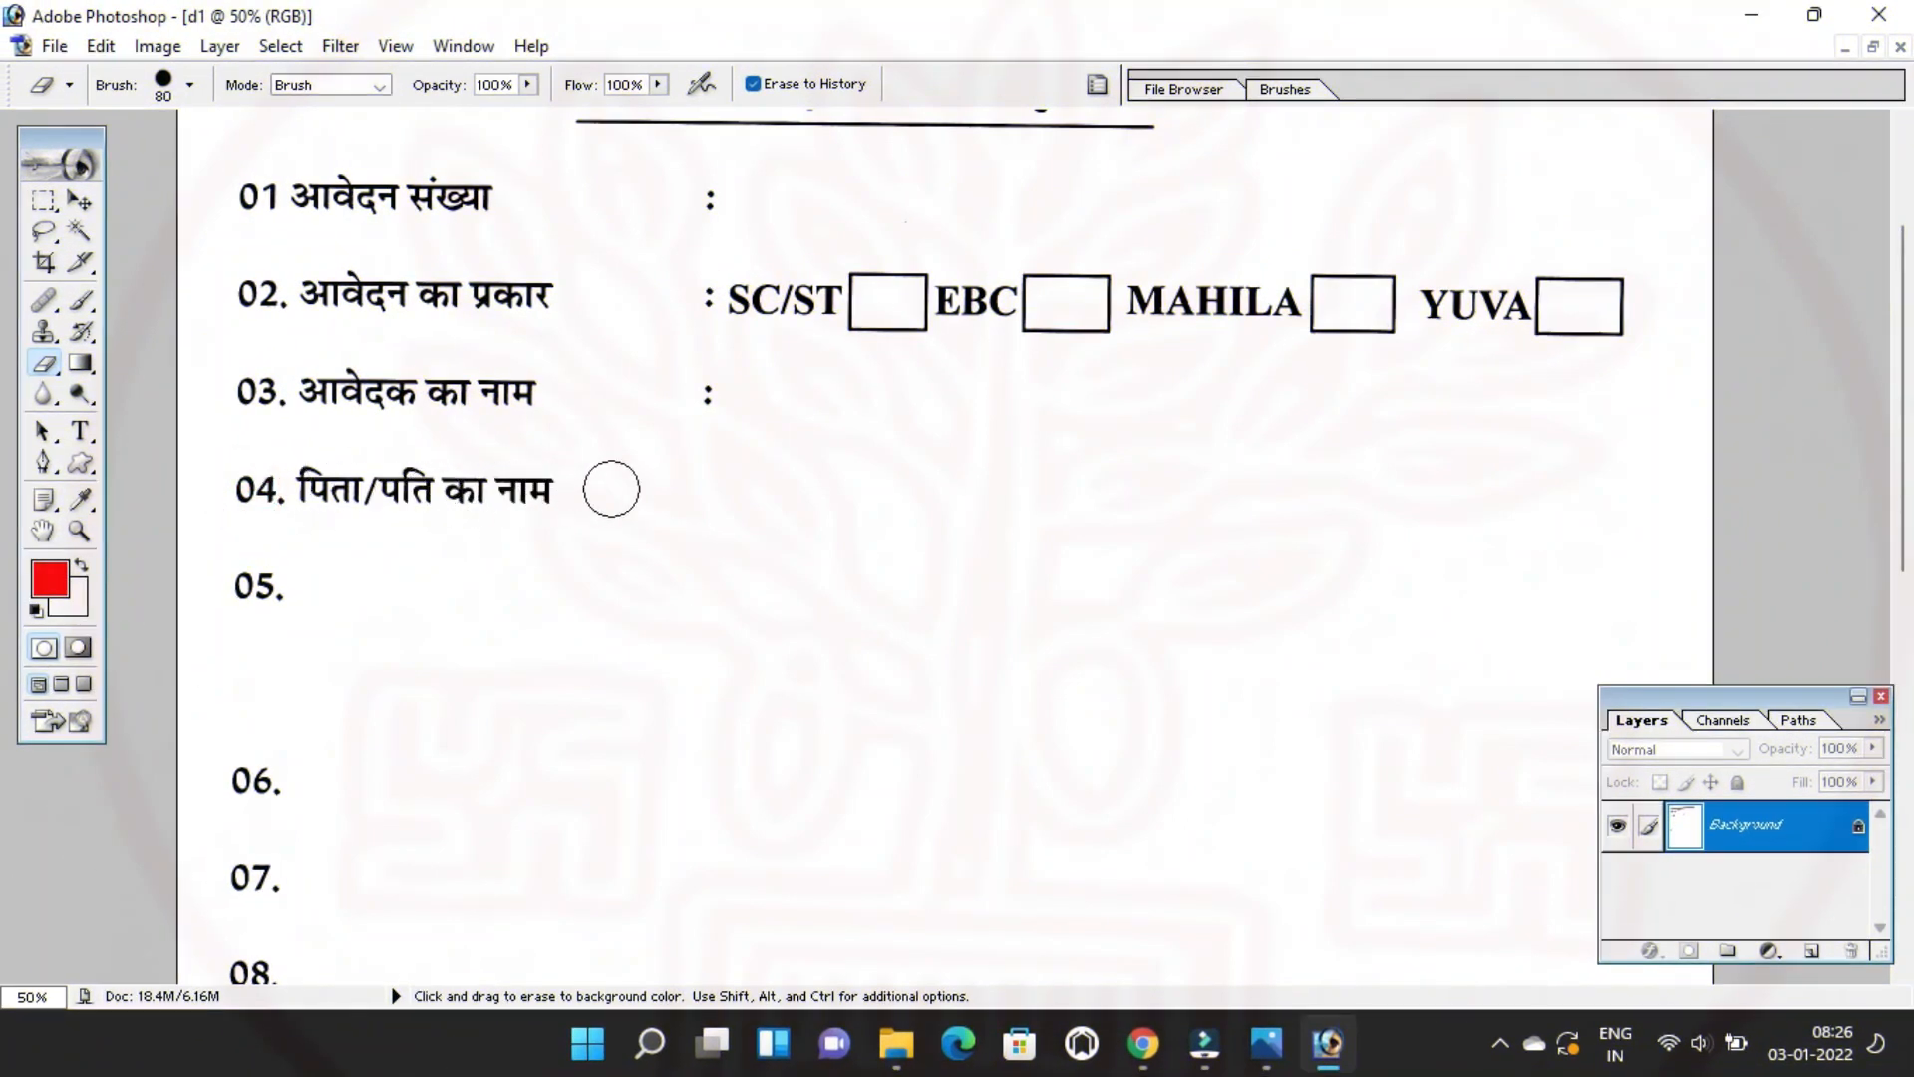
{"action": "scroll", "coordinate": [588, 499], "scroll_direction": "down", "scroll_amount": 1}
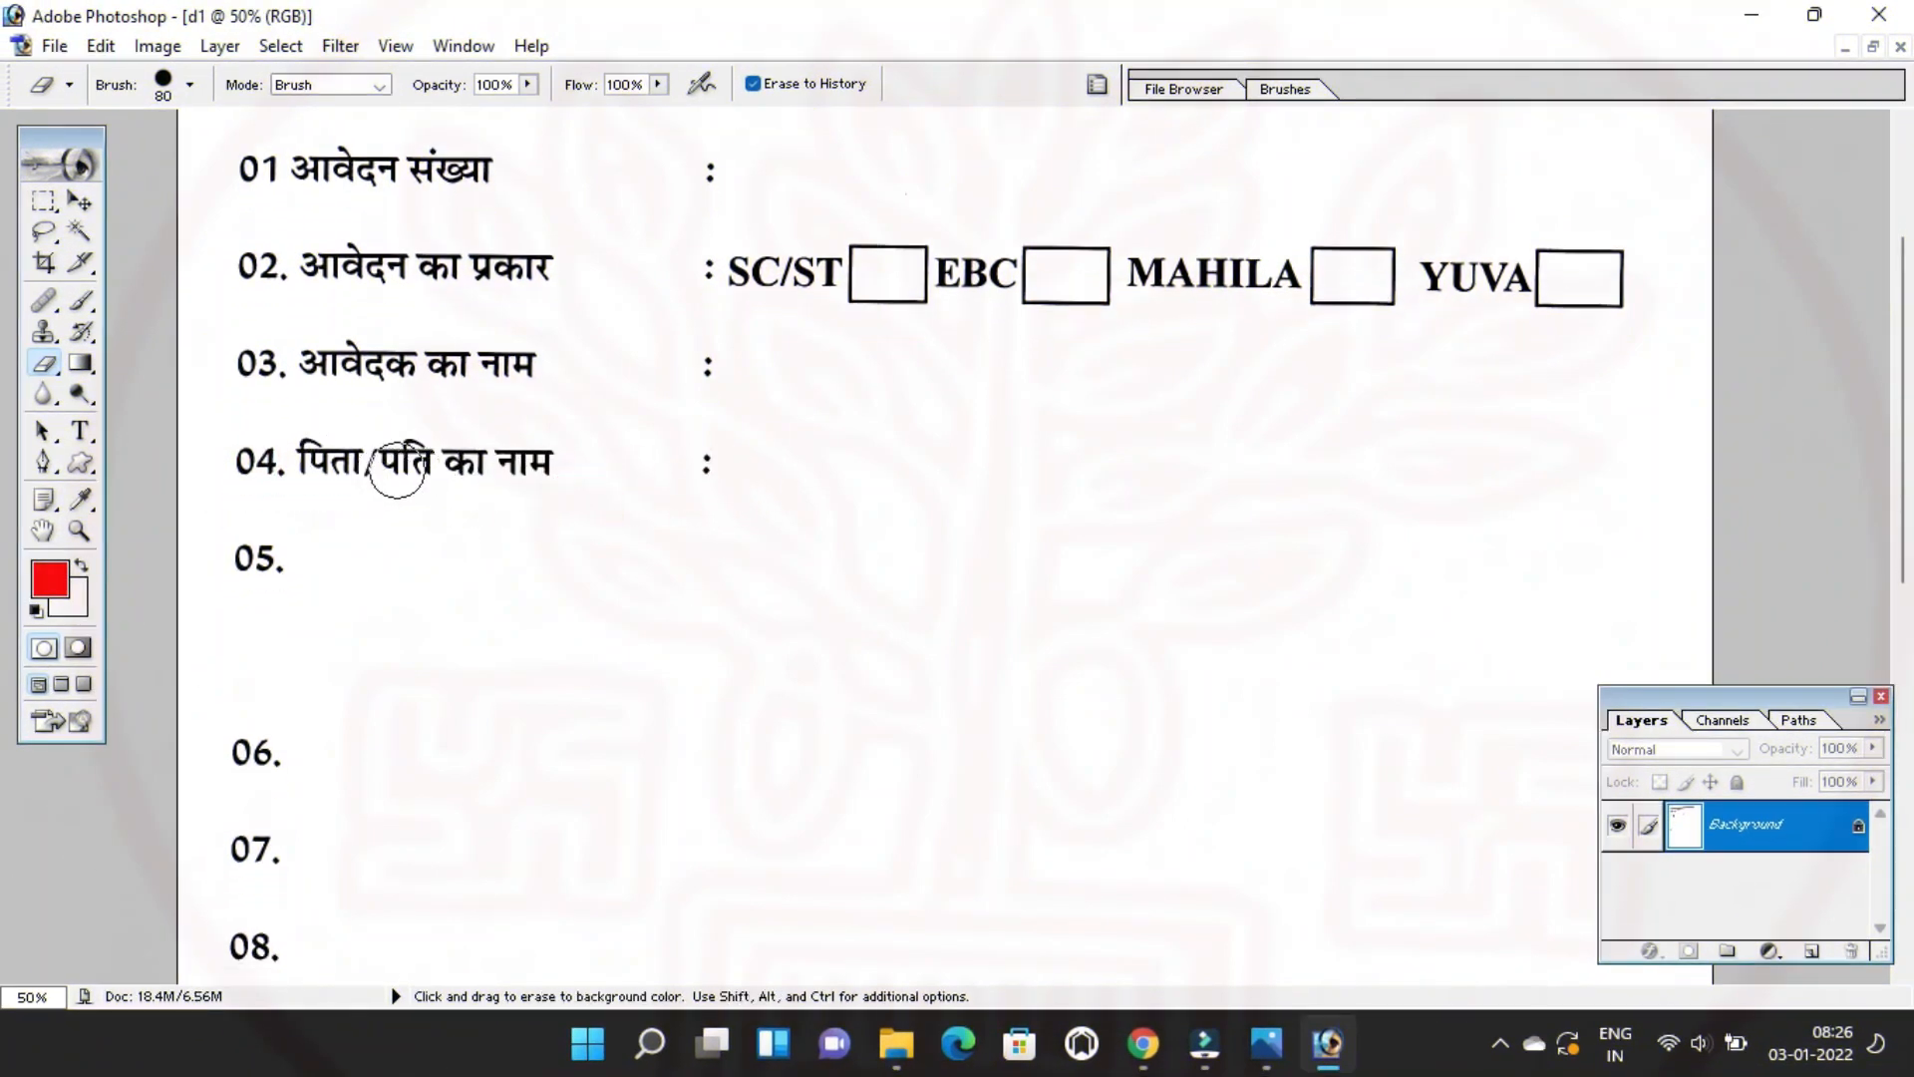
Erase to history along row 05 to restore the label "पूरा पता" and its colon.
{"action": "mouse_move", "coordinate": [633, 440]}
{"action": "left_mouse_down"}
{"action": "mouse_move", "coordinate": [632, 420]}
{"action": "mouse_move", "coordinate": [653, 421]}
{"action": "mouse_move", "coordinate": [626, 381]}
{"action": "left_mouse_up"}
{"action": "left_click_drag", "start_coordinate": [463, 390], "coordinate": [759, 390]}
{"action": "left_click_drag", "start_coordinate": [604, 416], "coordinate": [666, 394]}
{"action": "left_click_drag", "start_coordinate": [270, 458], "coordinate": [413, 454]}
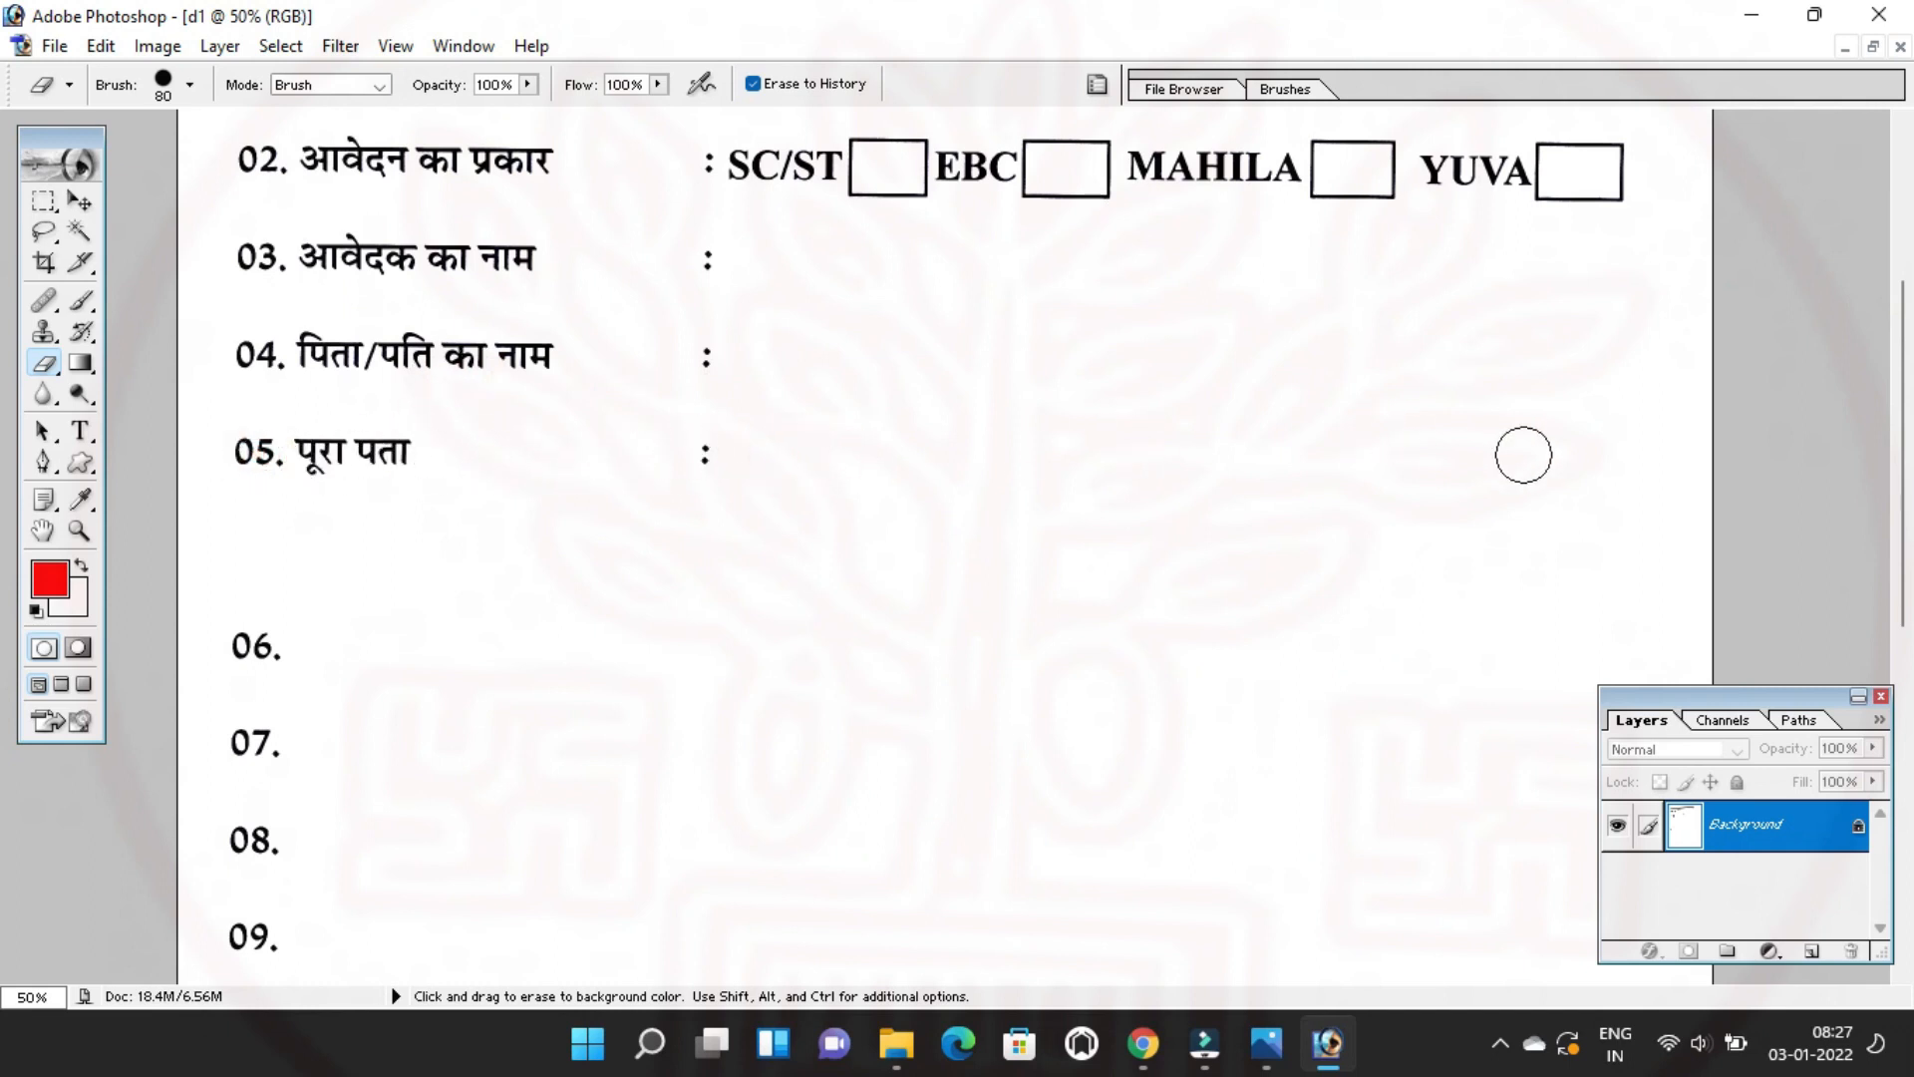
{"action": "scroll", "coordinate": [815, 481], "scroll_direction": "down", "scroll_amount": 3}
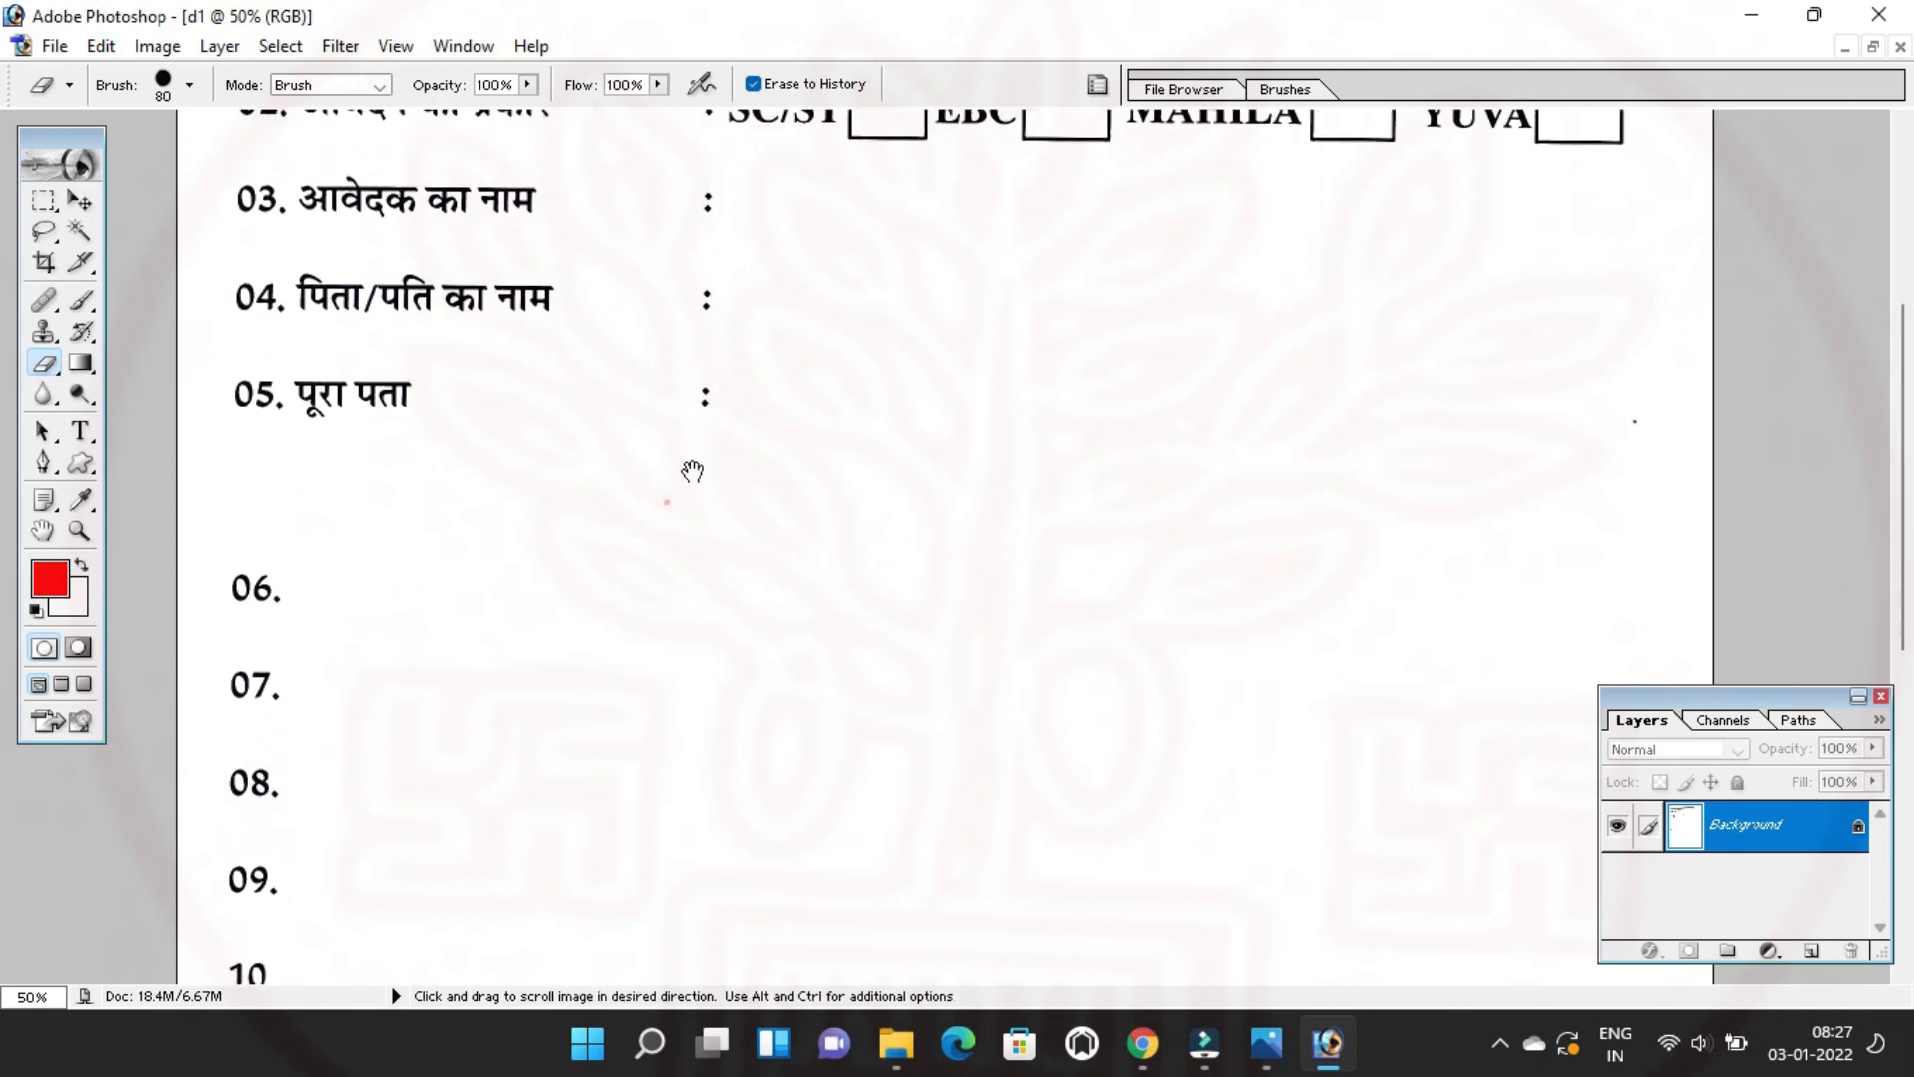
Erase to history along row 06 to restore the label "उम्र" and its colon.
{"action": "left_click_drag", "start_coordinate": [266, 595], "coordinate": [393, 569]}
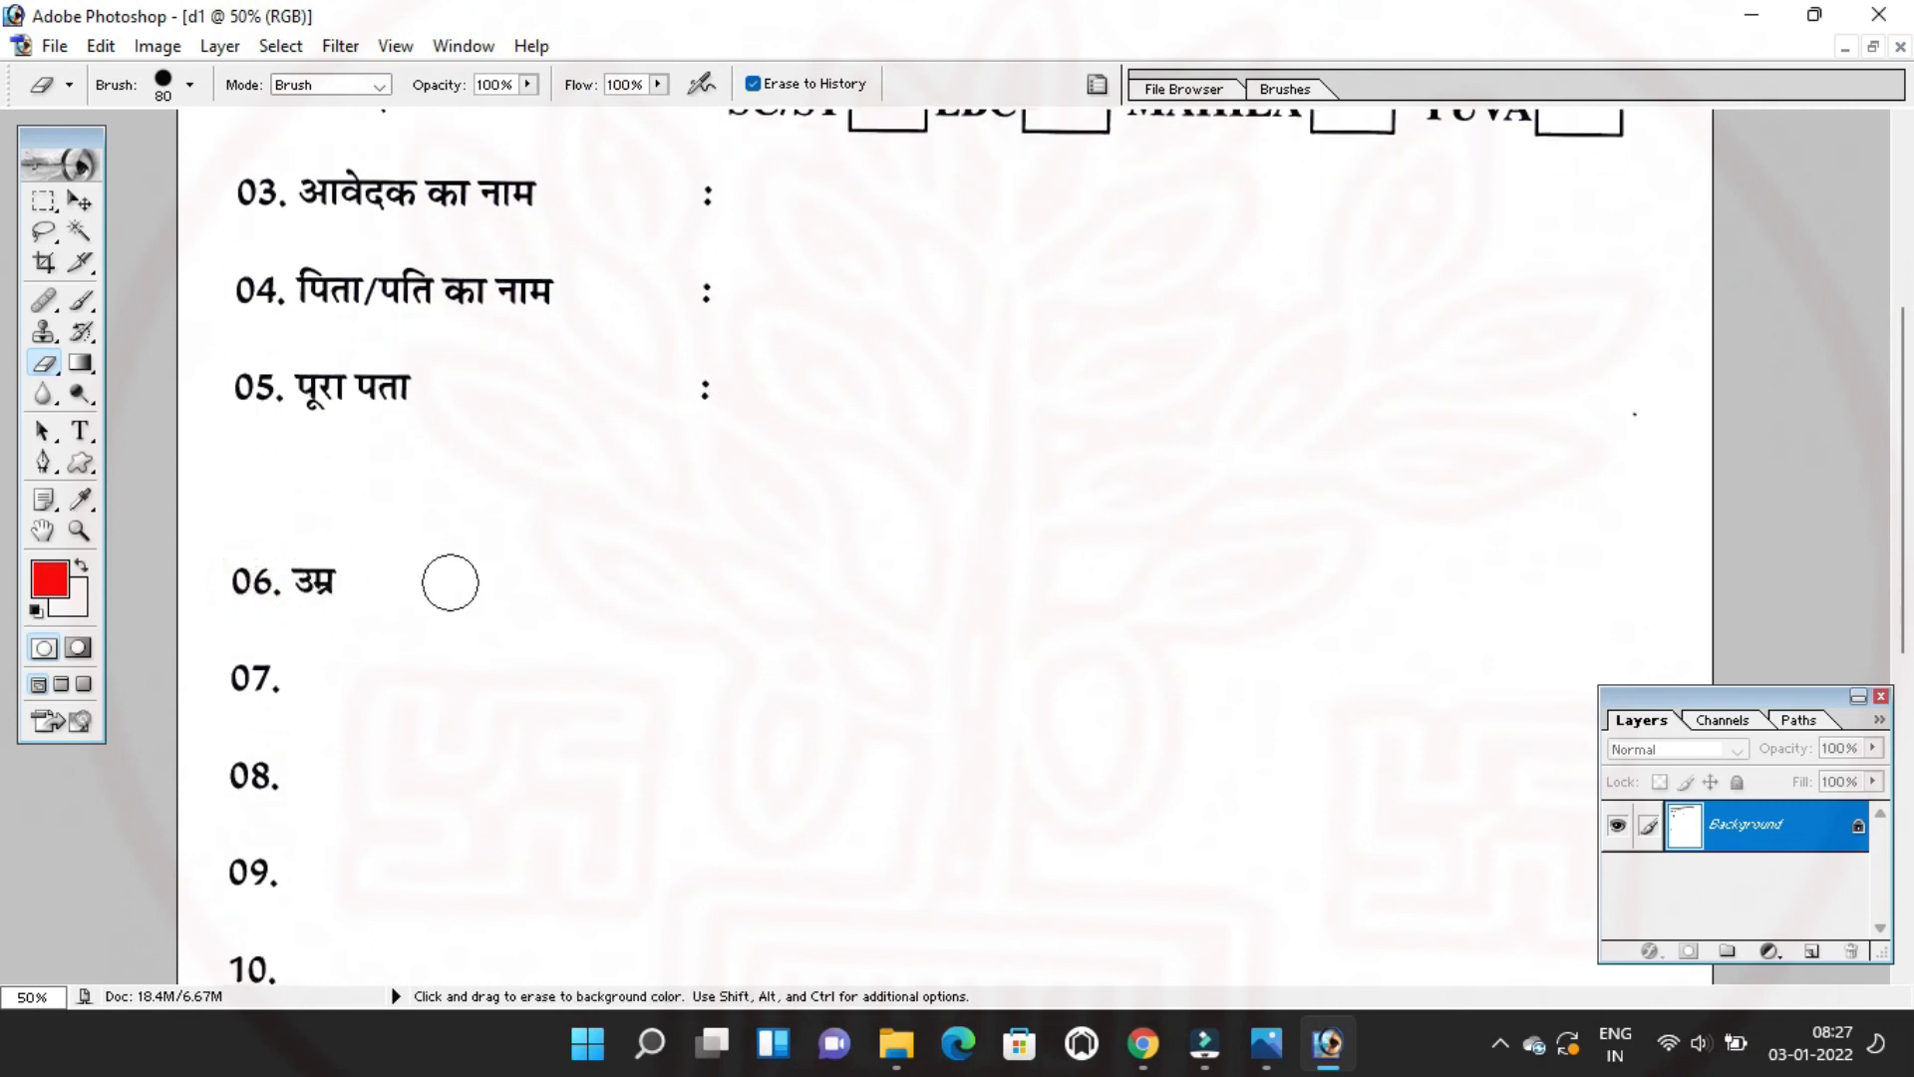
{"action": "scroll", "coordinate": [419, 563], "scroll_direction": "down", "scroll_amount": 2}
{"action": "left_click", "coordinate": [459, 539]}
{"action": "mouse_move", "coordinate": [688, 541]}
{"action": "left_mouse_down"}
{"action": "mouse_move", "coordinate": [750, 544]}
{"action": "mouse_move", "coordinate": [731, 491]}
{"action": "left_mouse_up"}
{"action": "key", "text": "space"}
{"action": "left_click_drag", "start_coordinate": [615, 534], "coordinate": [559, 491]}
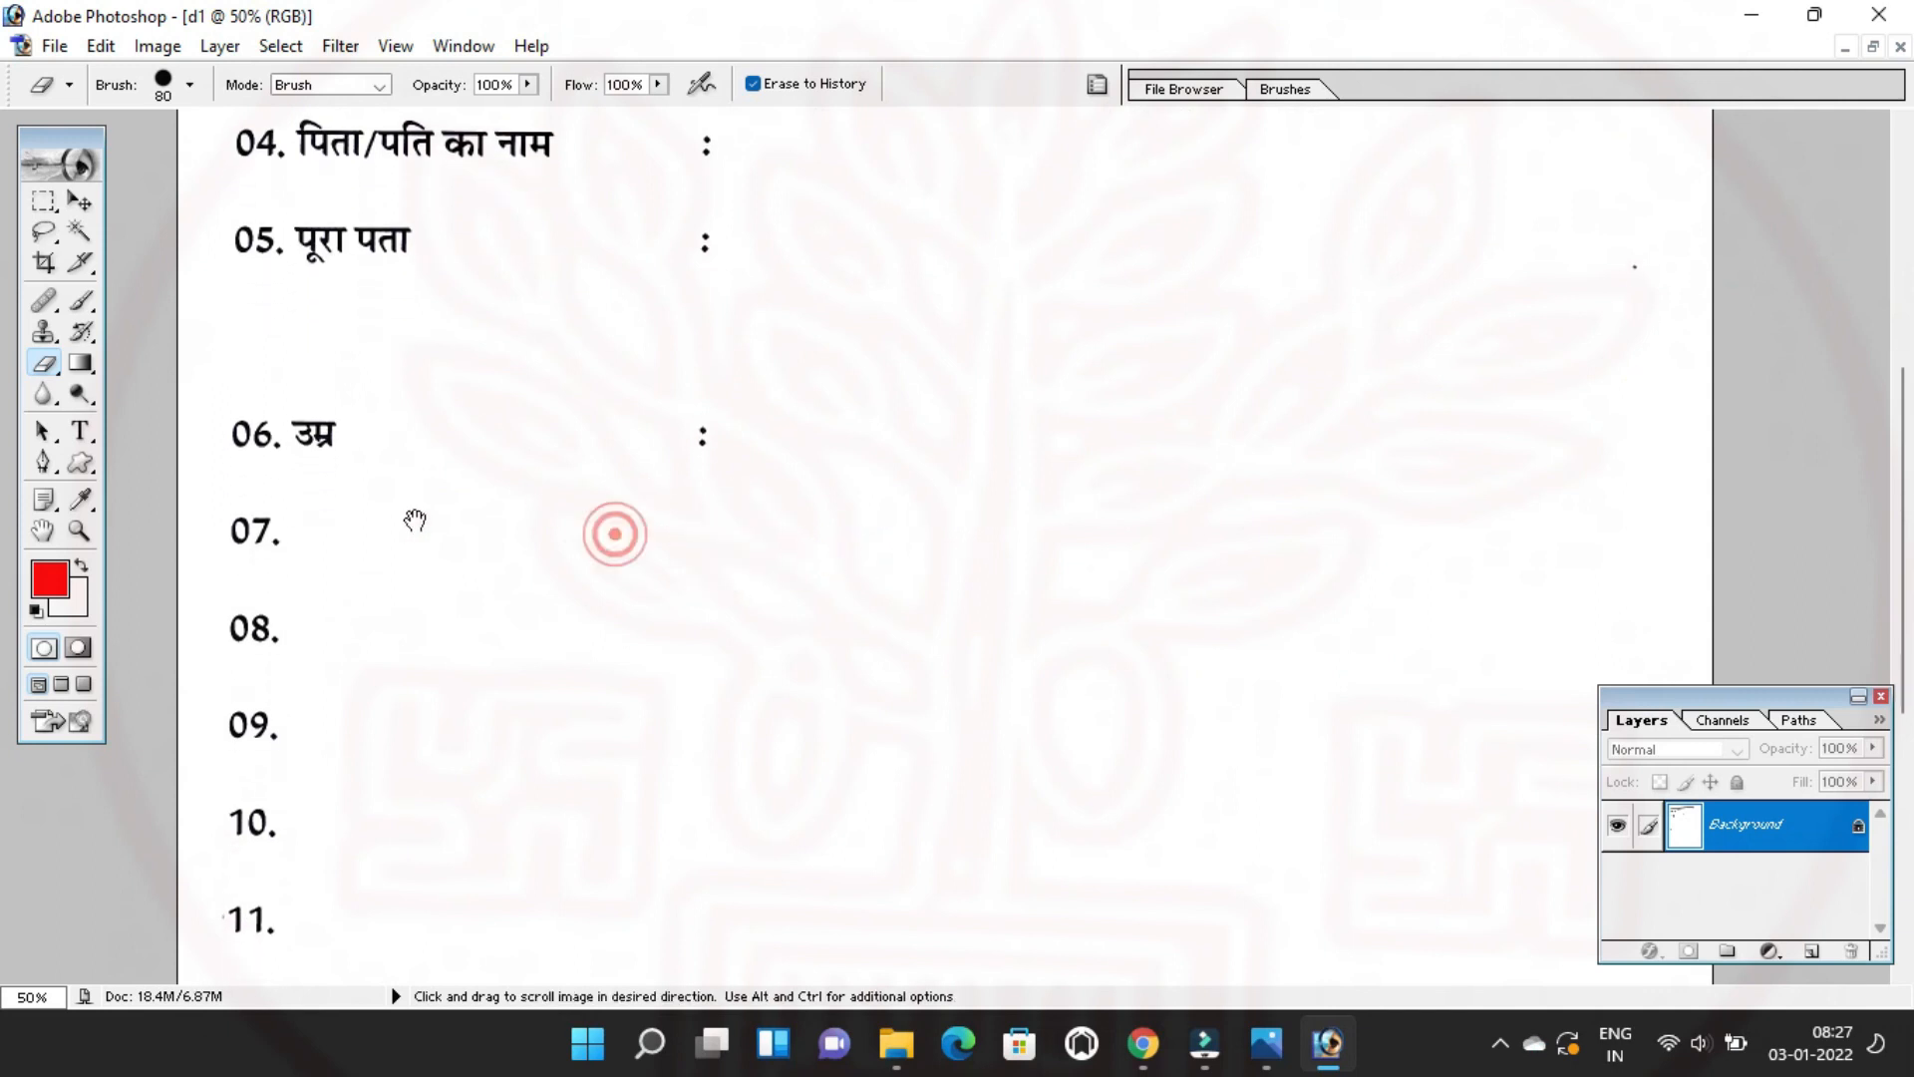
Erase to history along row 07 to restore "मोबाईल नं. / ईमेल आईडी-", its colon and the two long boxes.
{"action": "scroll", "coordinate": [758, 444], "scroll_direction": "down", "scroll_amount": 1}
{"action": "mouse_move", "coordinate": [265, 492]}
{"action": "left_mouse_down"}
{"action": "mouse_move", "coordinate": [712, 518]}
{"action": "mouse_move", "coordinate": [577, 521]}
{"action": "mouse_move", "coordinate": [695, 487]}
{"action": "mouse_move", "coordinate": [670, 484]}
{"action": "mouse_move", "coordinate": [933, 513]}
{"action": "mouse_move", "coordinate": [689, 531]}
{"action": "mouse_move", "coordinate": [852, 539]}
{"action": "mouse_move", "coordinate": [814, 505]}
{"action": "mouse_move", "coordinate": [1021, 506]}
{"action": "mouse_move", "coordinate": [806, 491]}
{"action": "mouse_move", "coordinate": [1127, 478]}
{"action": "mouse_move", "coordinate": [938, 493]}
{"action": "mouse_move", "coordinate": [957, 524]}
{"action": "mouse_move", "coordinate": [1145, 529]}
{"action": "mouse_move", "coordinate": [1058, 437]}
{"action": "mouse_move", "coordinate": [1299, 408]}
{"action": "mouse_move", "coordinate": [1343, 408]}
{"action": "left_mouse_up"}
{"action": "left_click_drag", "start_coordinate": [1145, 448], "coordinate": [1581, 451]}
{"action": "left_click_drag", "start_coordinate": [1296, 409], "coordinate": [1609, 384]}
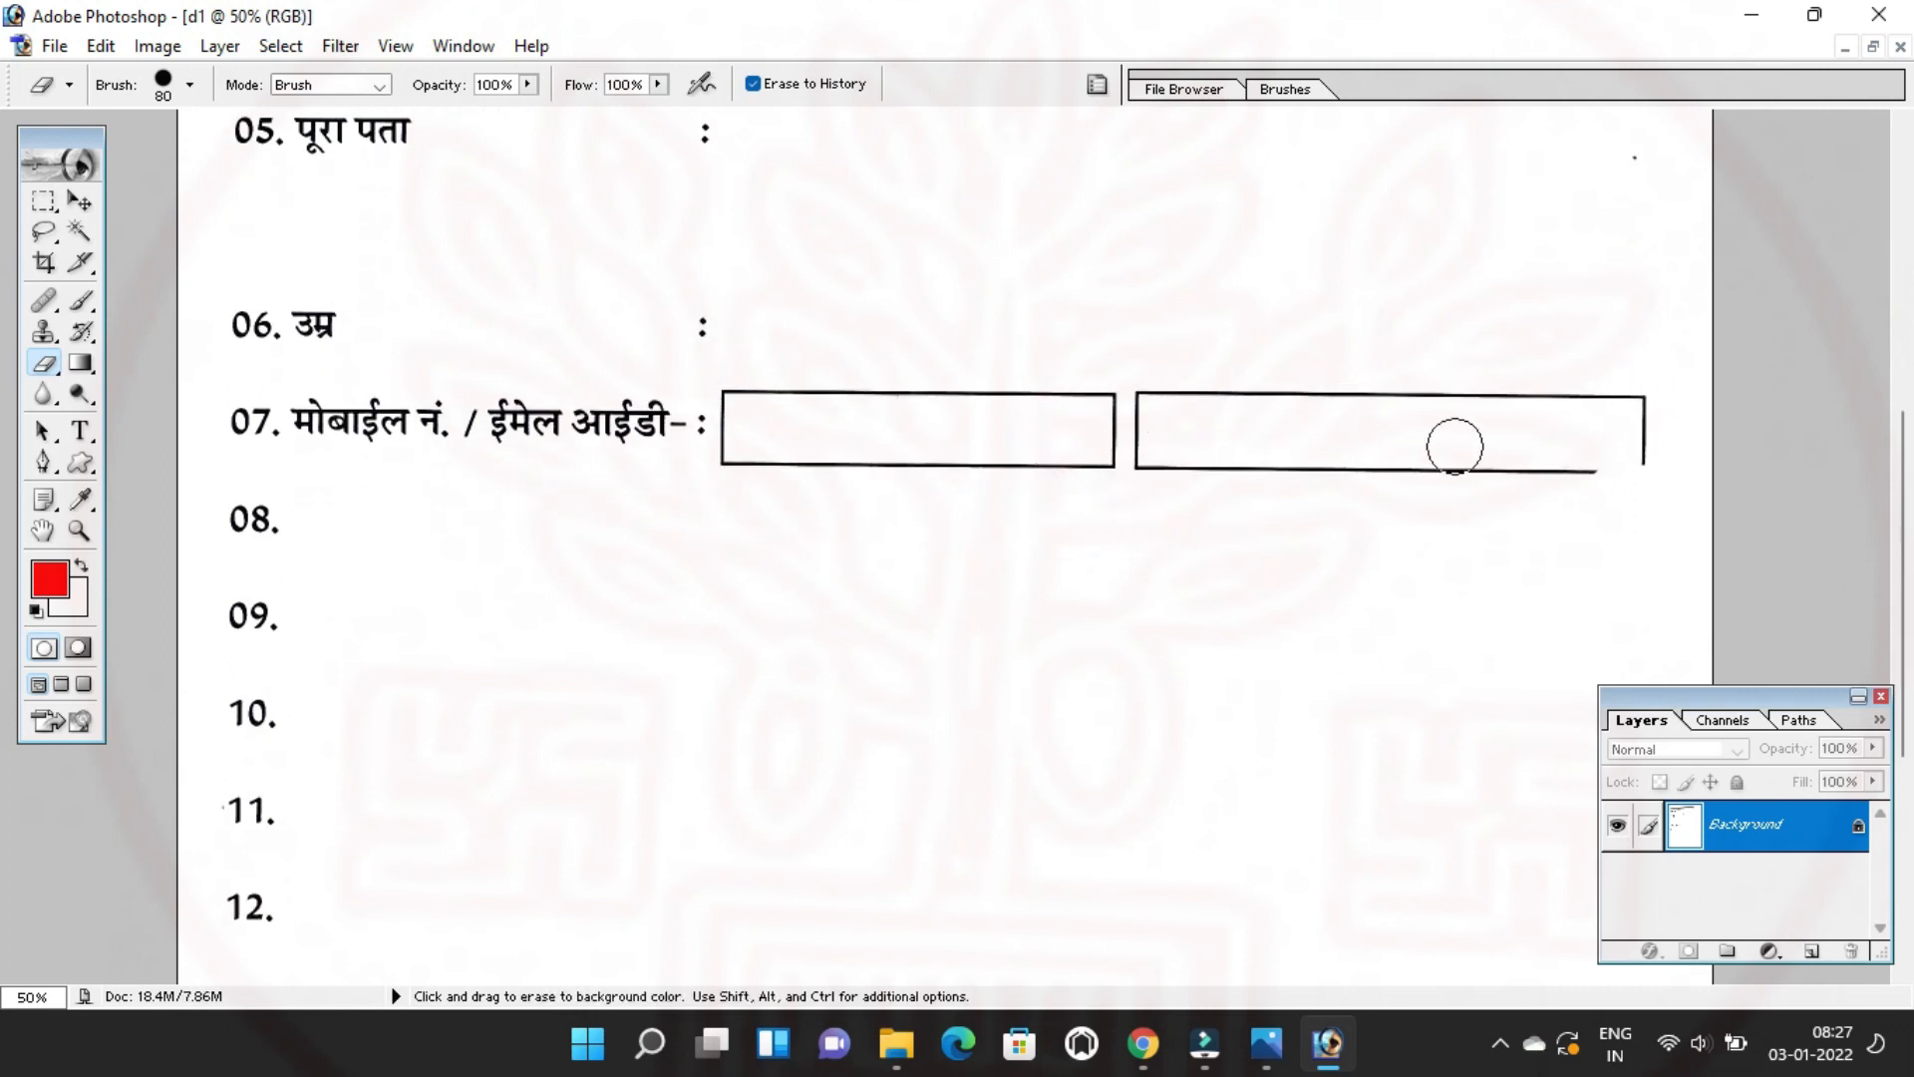
{"action": "mouse_move", "coordinate": [994, 439]}
{"action": "left_mouse_down"}
{"action": "mouse_move", "coordinate": [834, 380]}
{"action": "mouse_move", "coordinate": [841, 458]}
{"action": "left_mouse_up"}
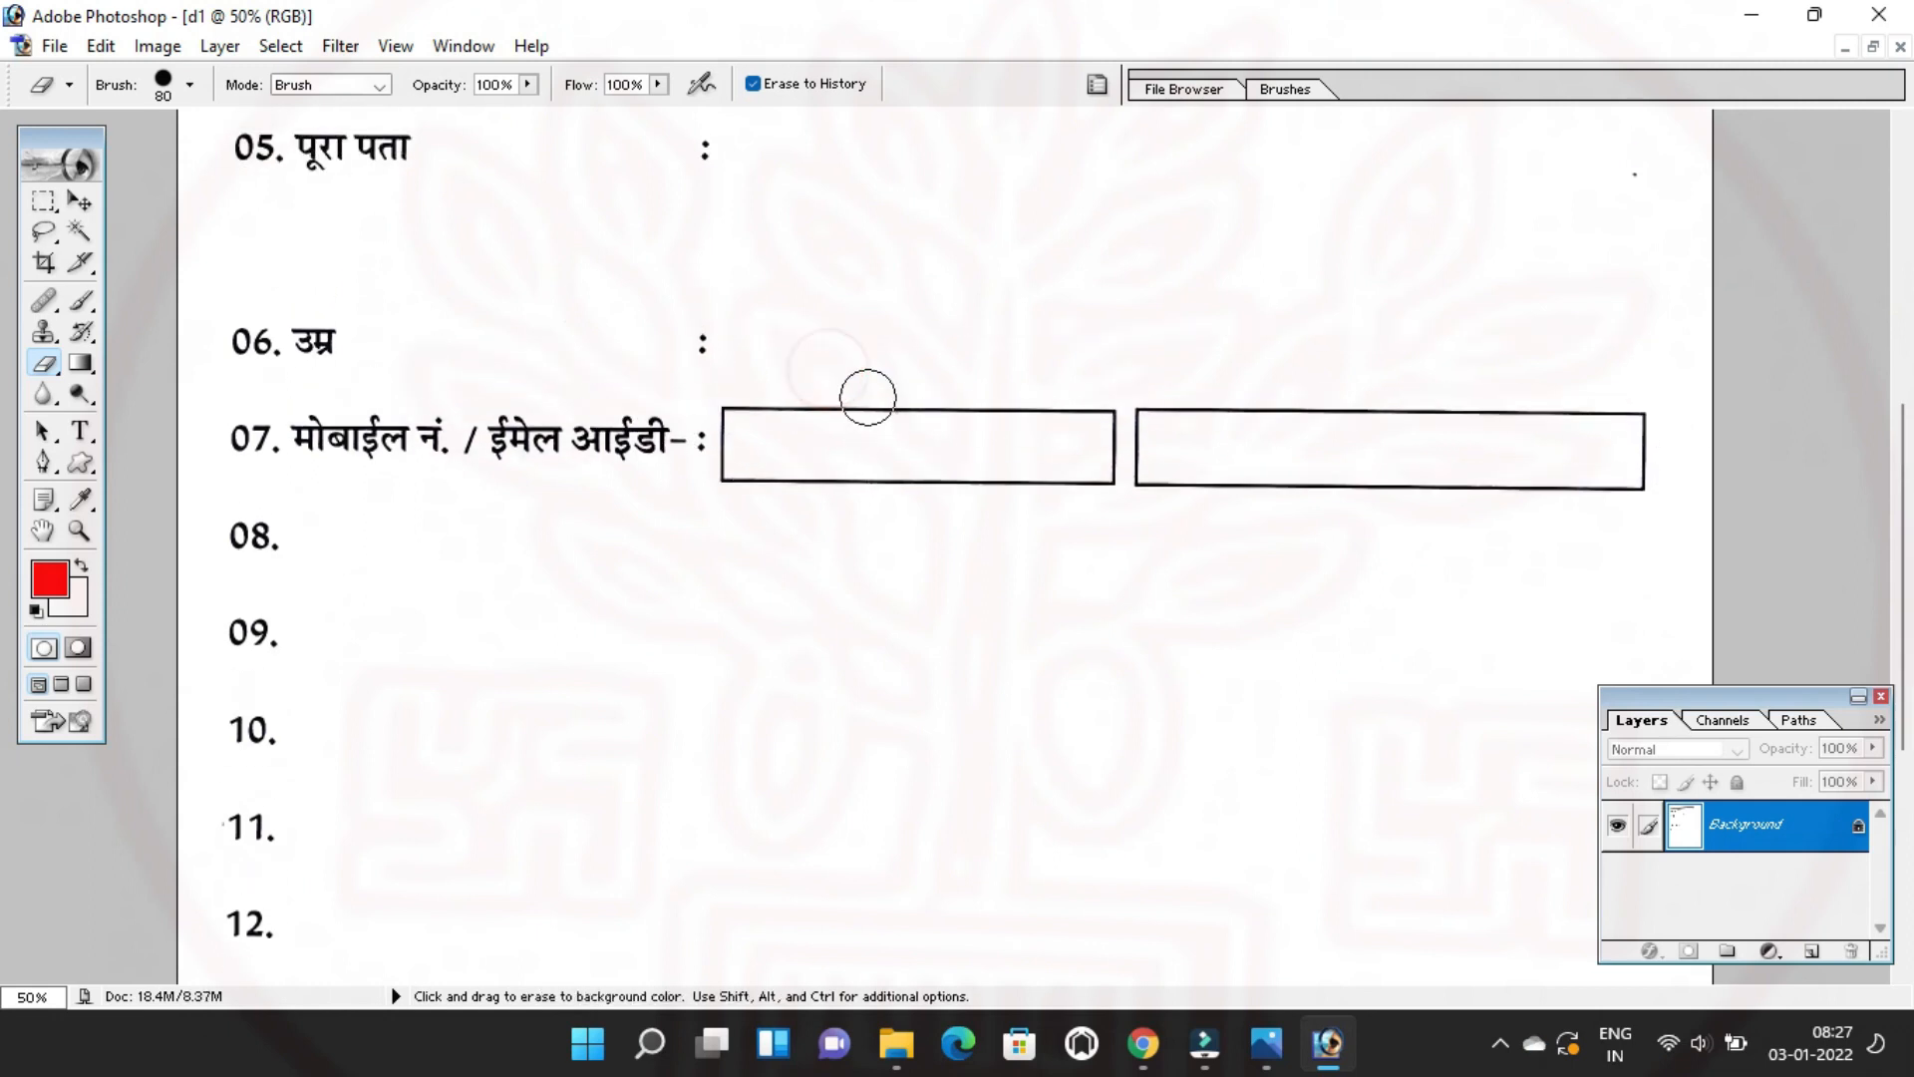
Start a red text layer in the blank area above the row 07 boxes and reduce its font size to 41.54 pt.
{"action": "left_click", "coordinate": [86, 535]}
{"action": "left_click", "coordinate": [401, 469], "text": "alt"}
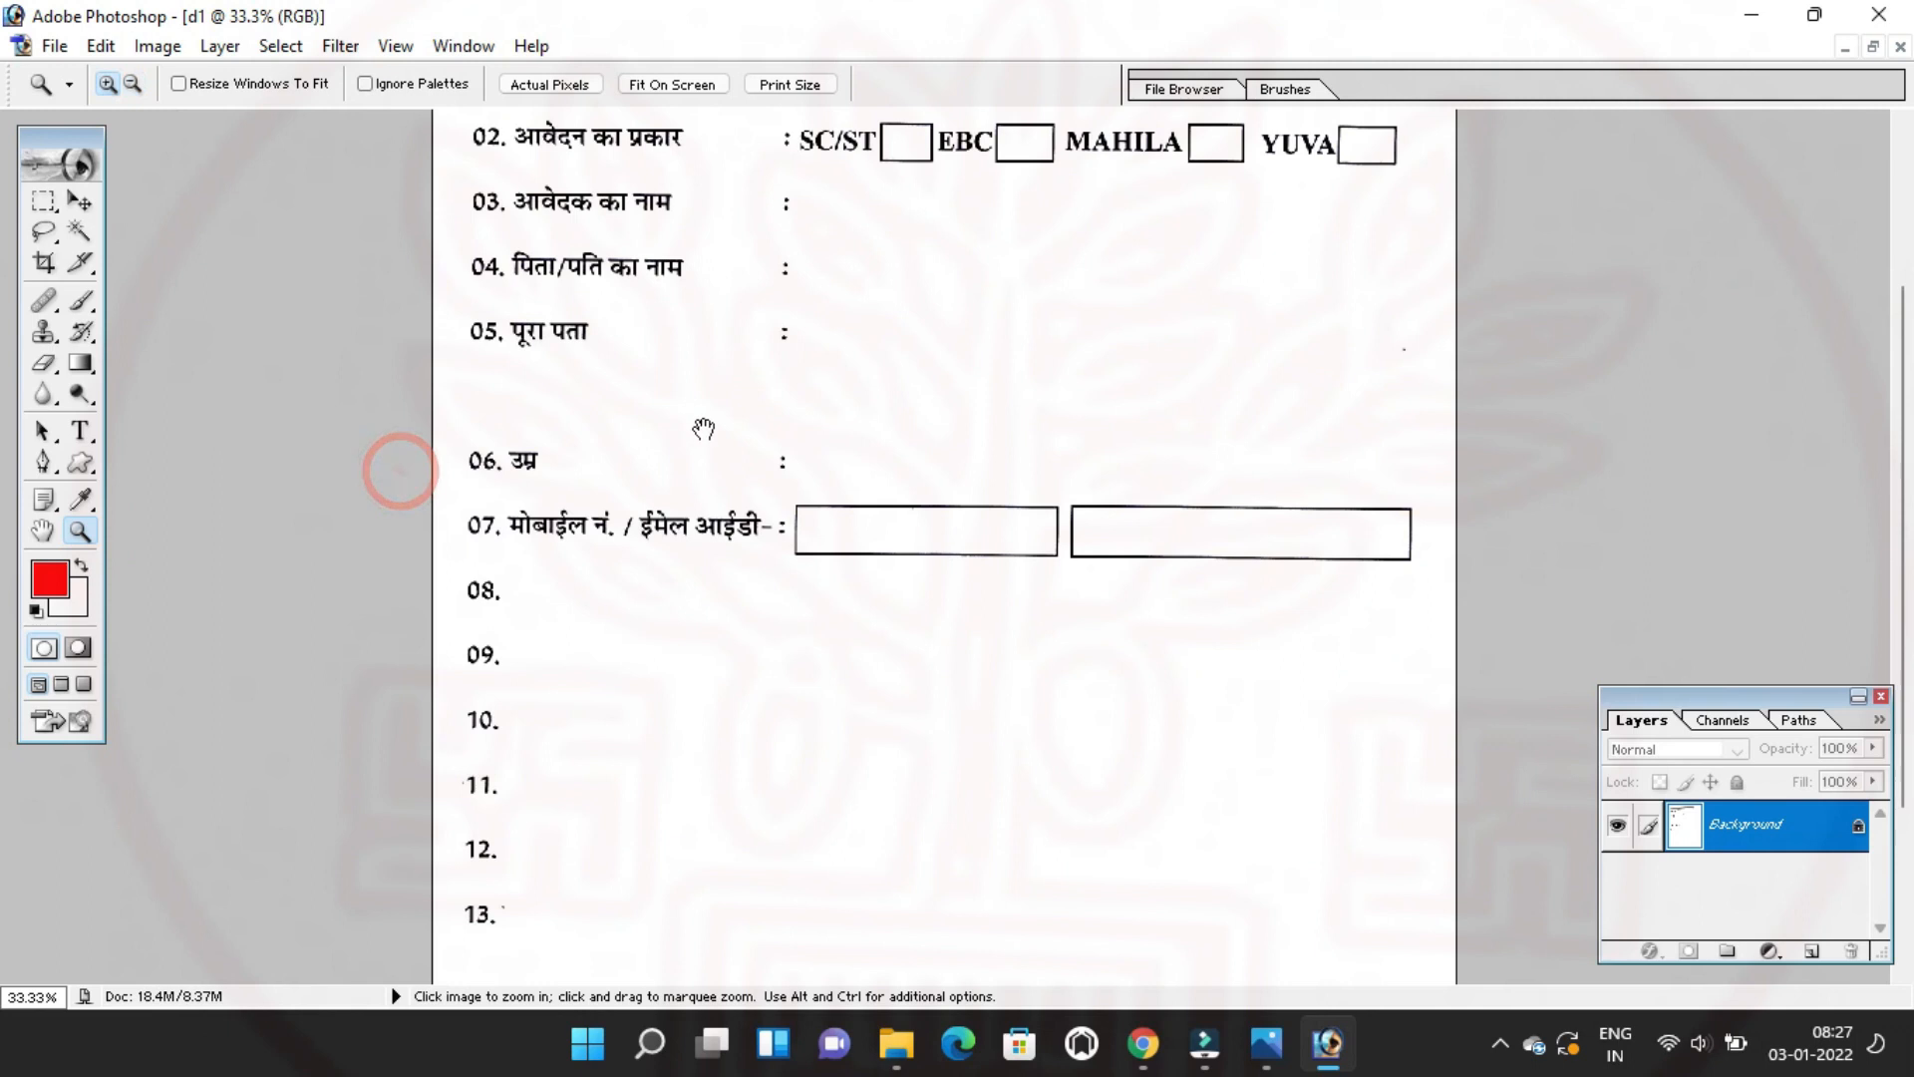
{"action": "left_click_drag", "start_coordinate": [680, 505], "coordinate": [703, 428]}
{"action": "left_click", "coordinate": [874, 434]}
{"action": "left_click", "coordinate": [851, 486]}
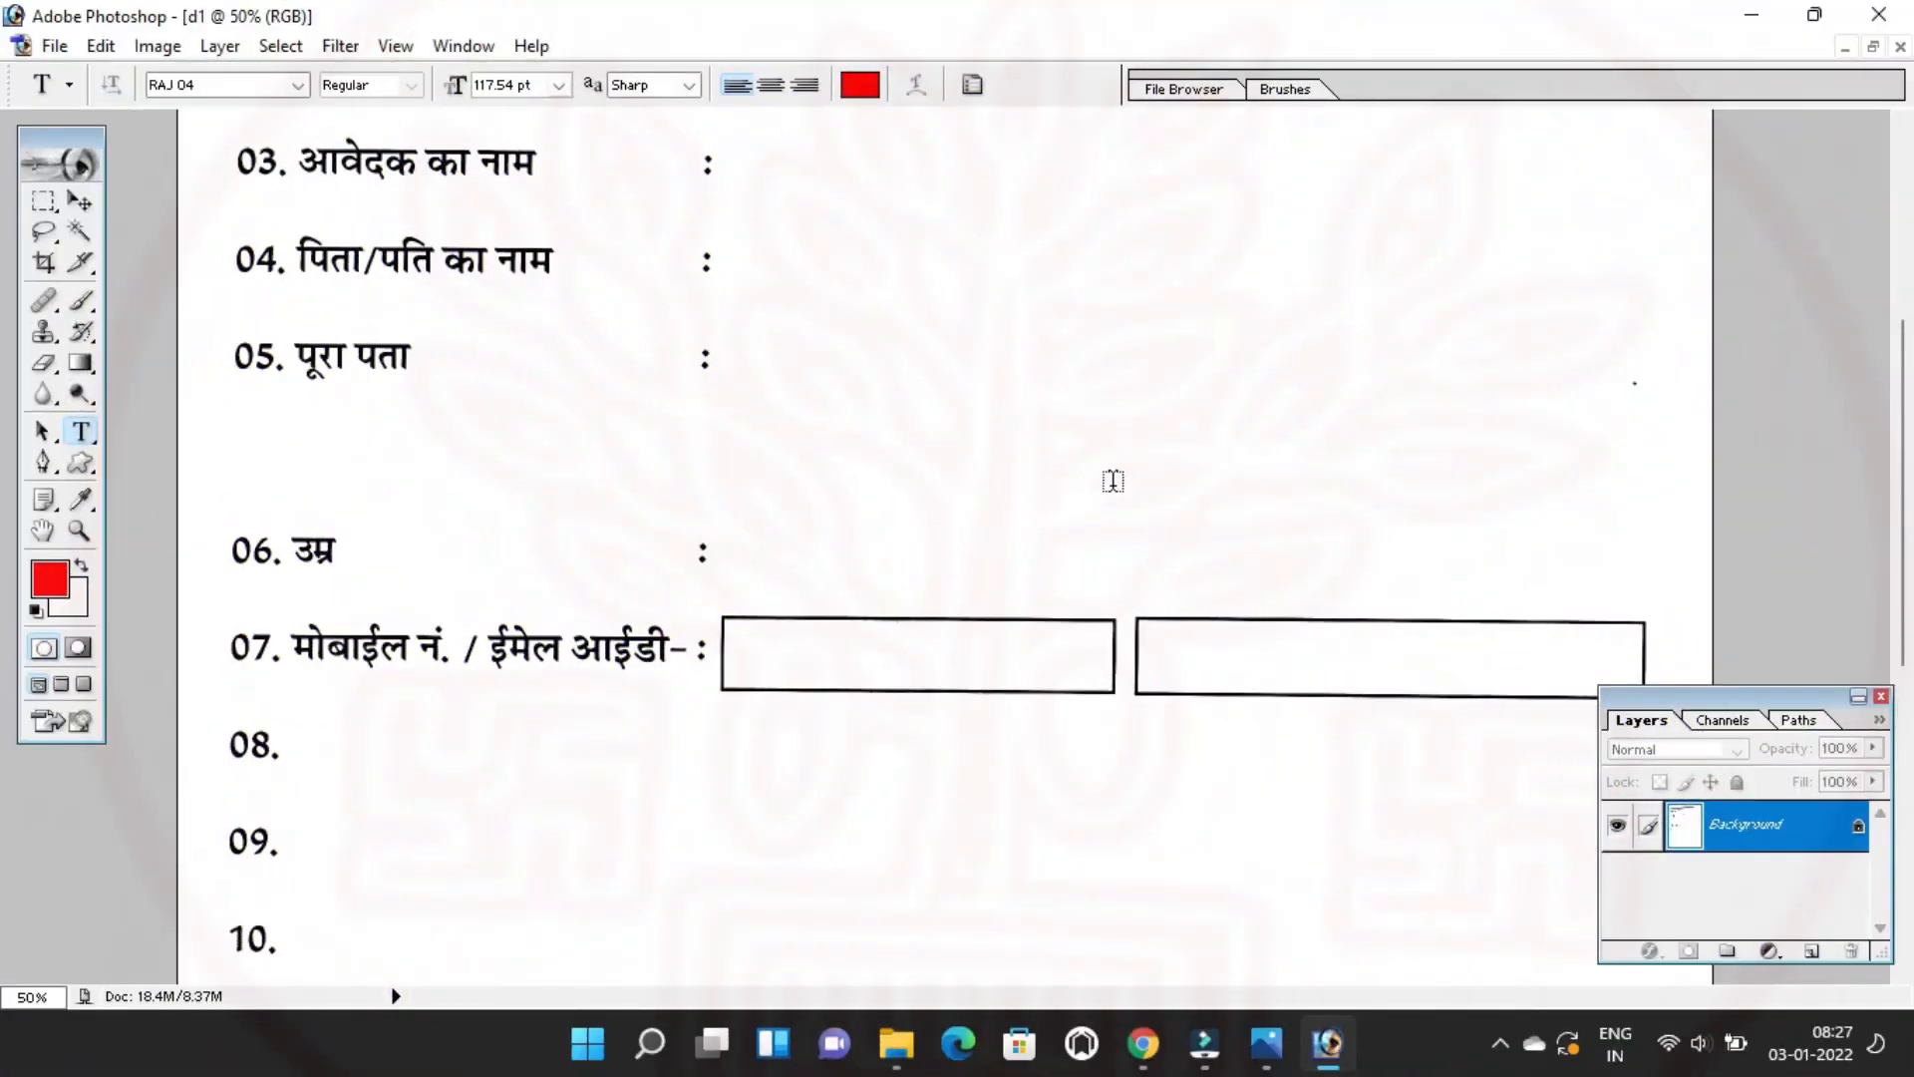
{"action": "key", "text": "space"}
{"action": "left_click_drag", "start_coordinate": [1063, 583], "coordinate": [1027, 494]}
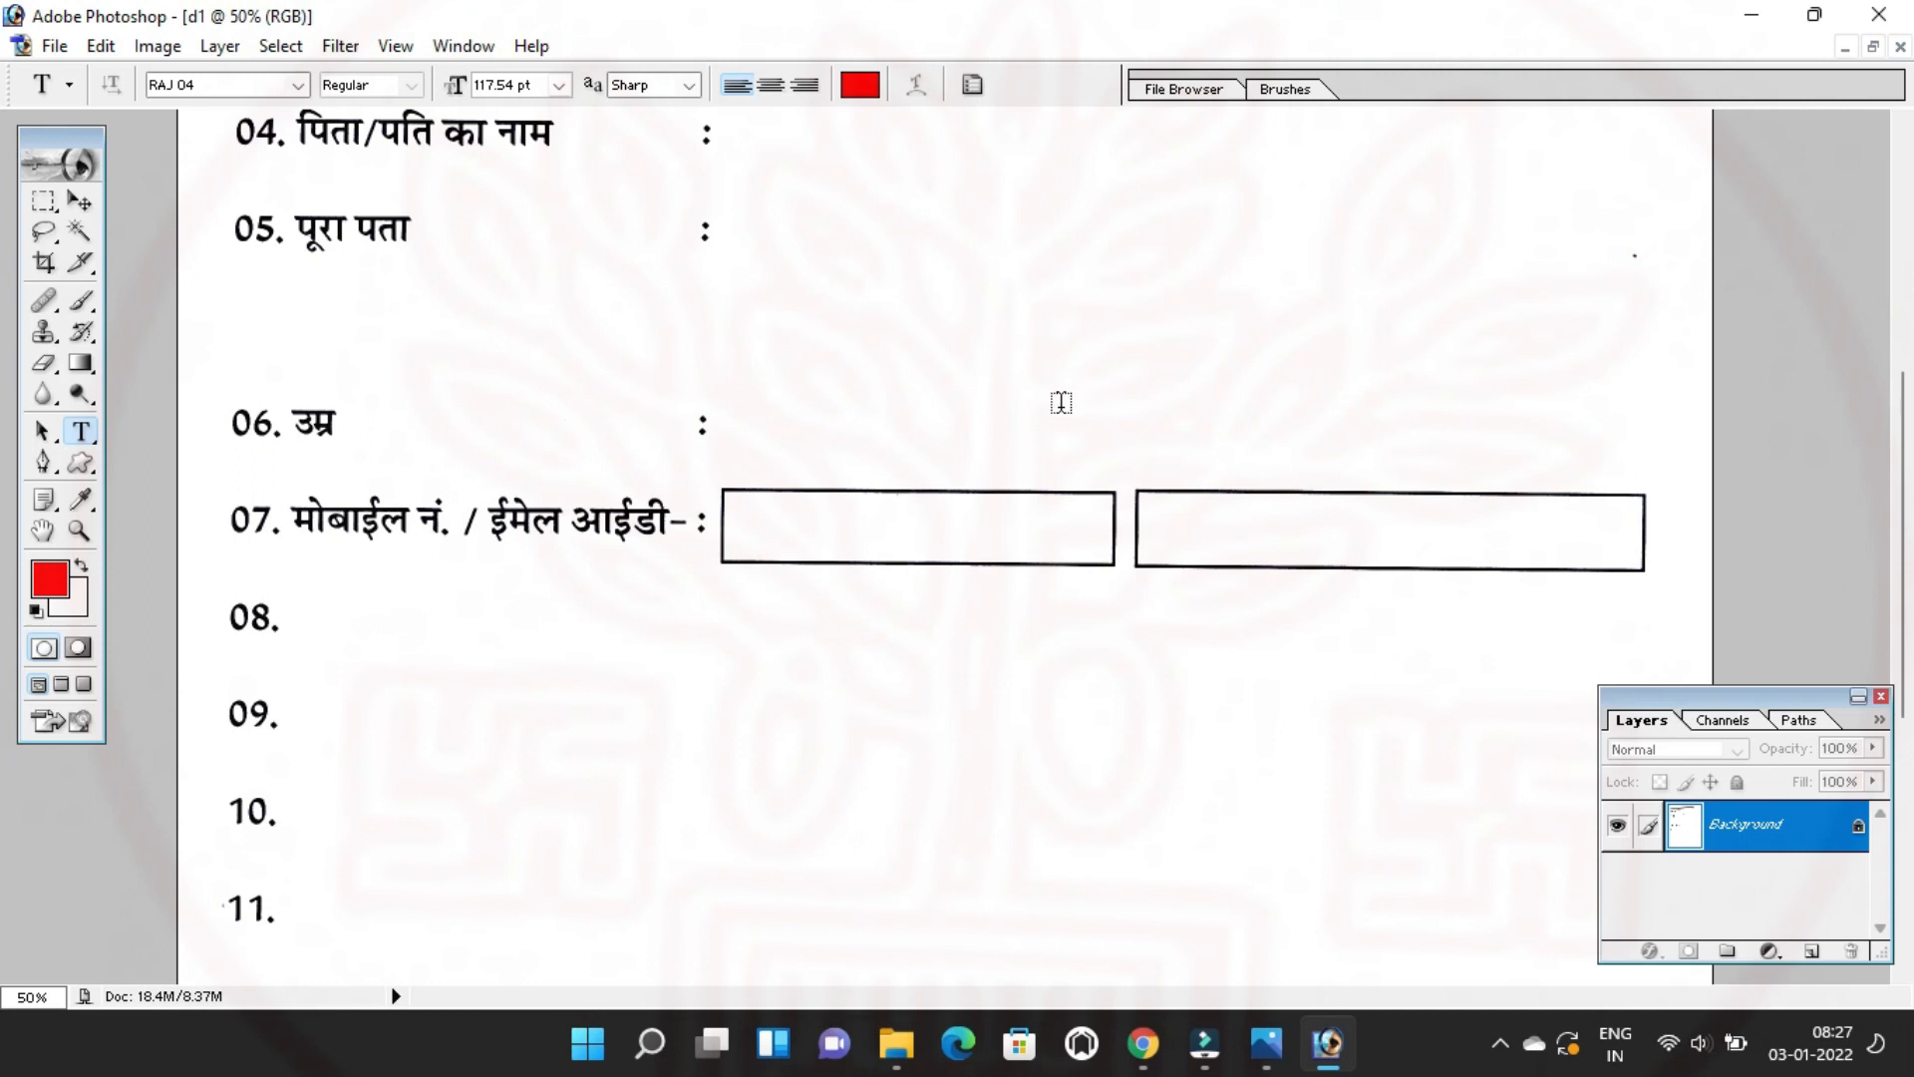
{"action": "left_click", "coordinate": [1061, 402]}
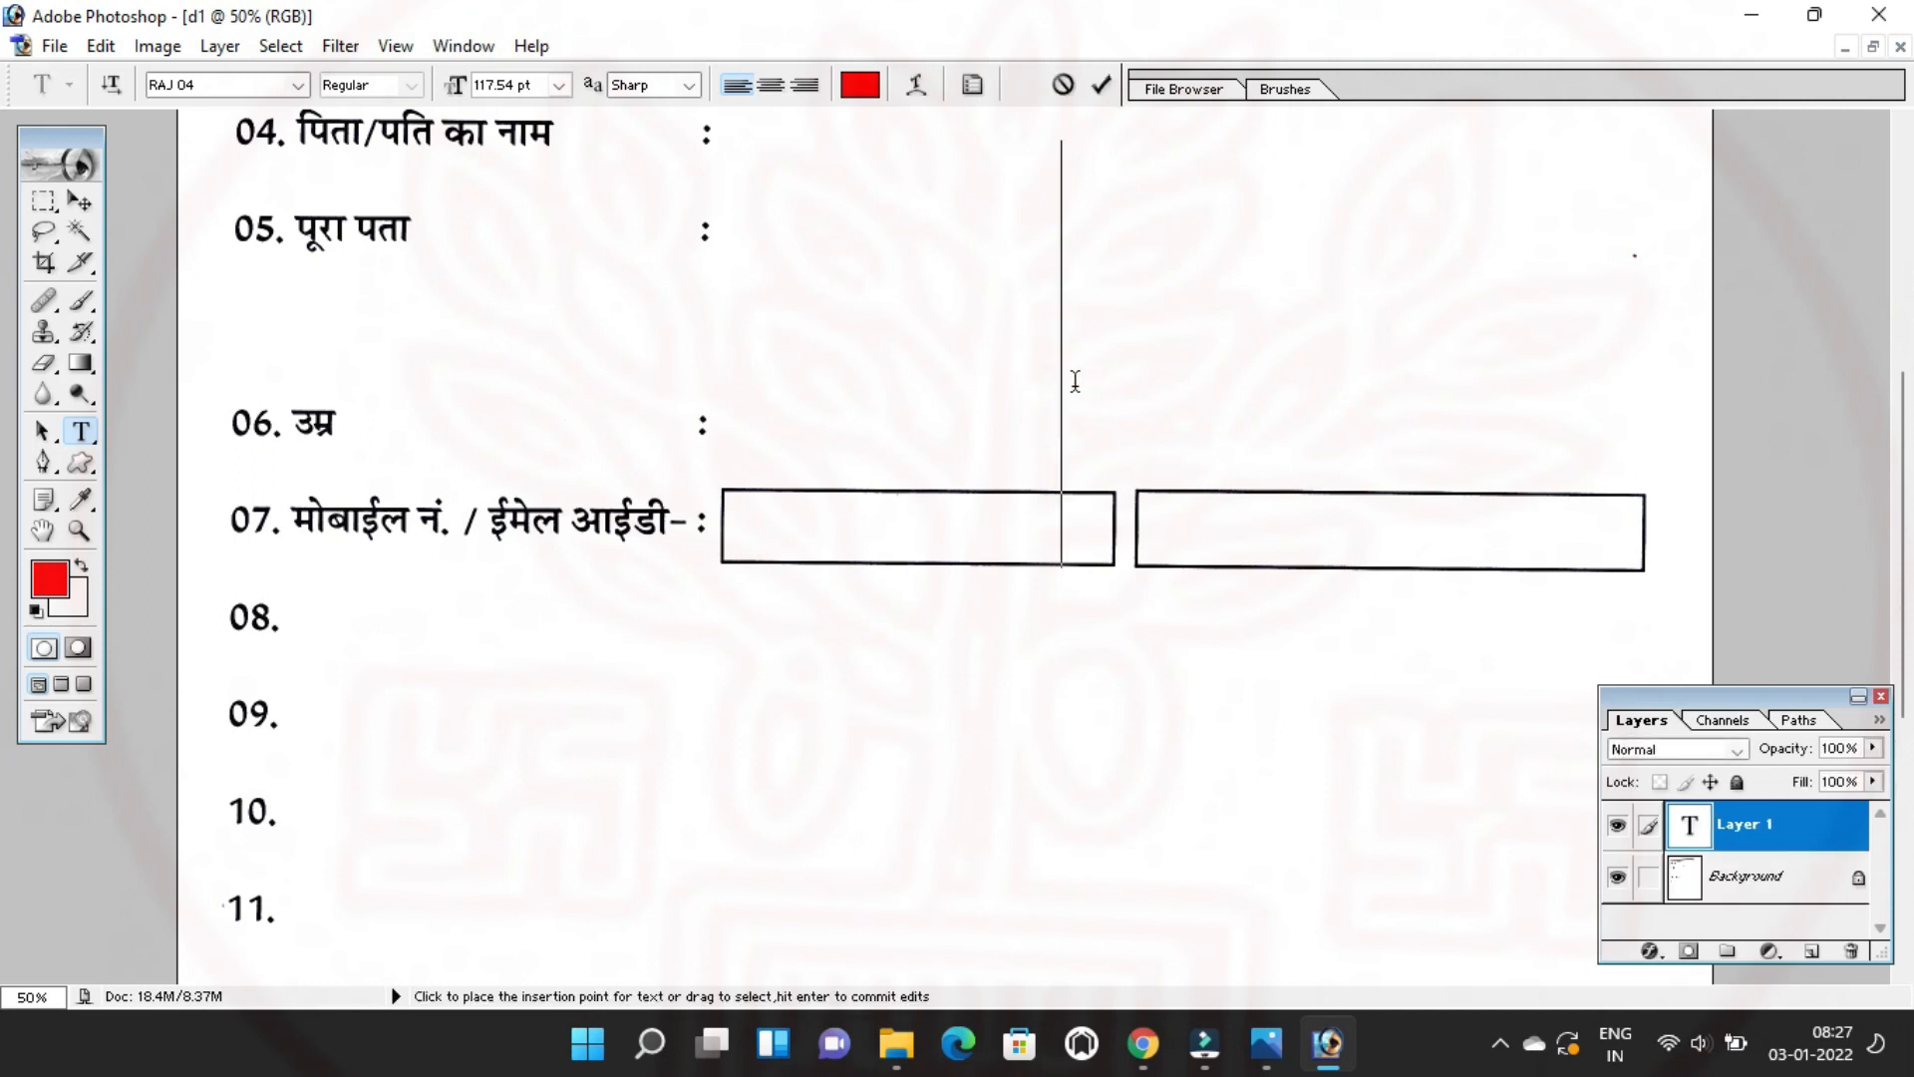
{"action": "key", "text": "ctrl+shift+comma"}
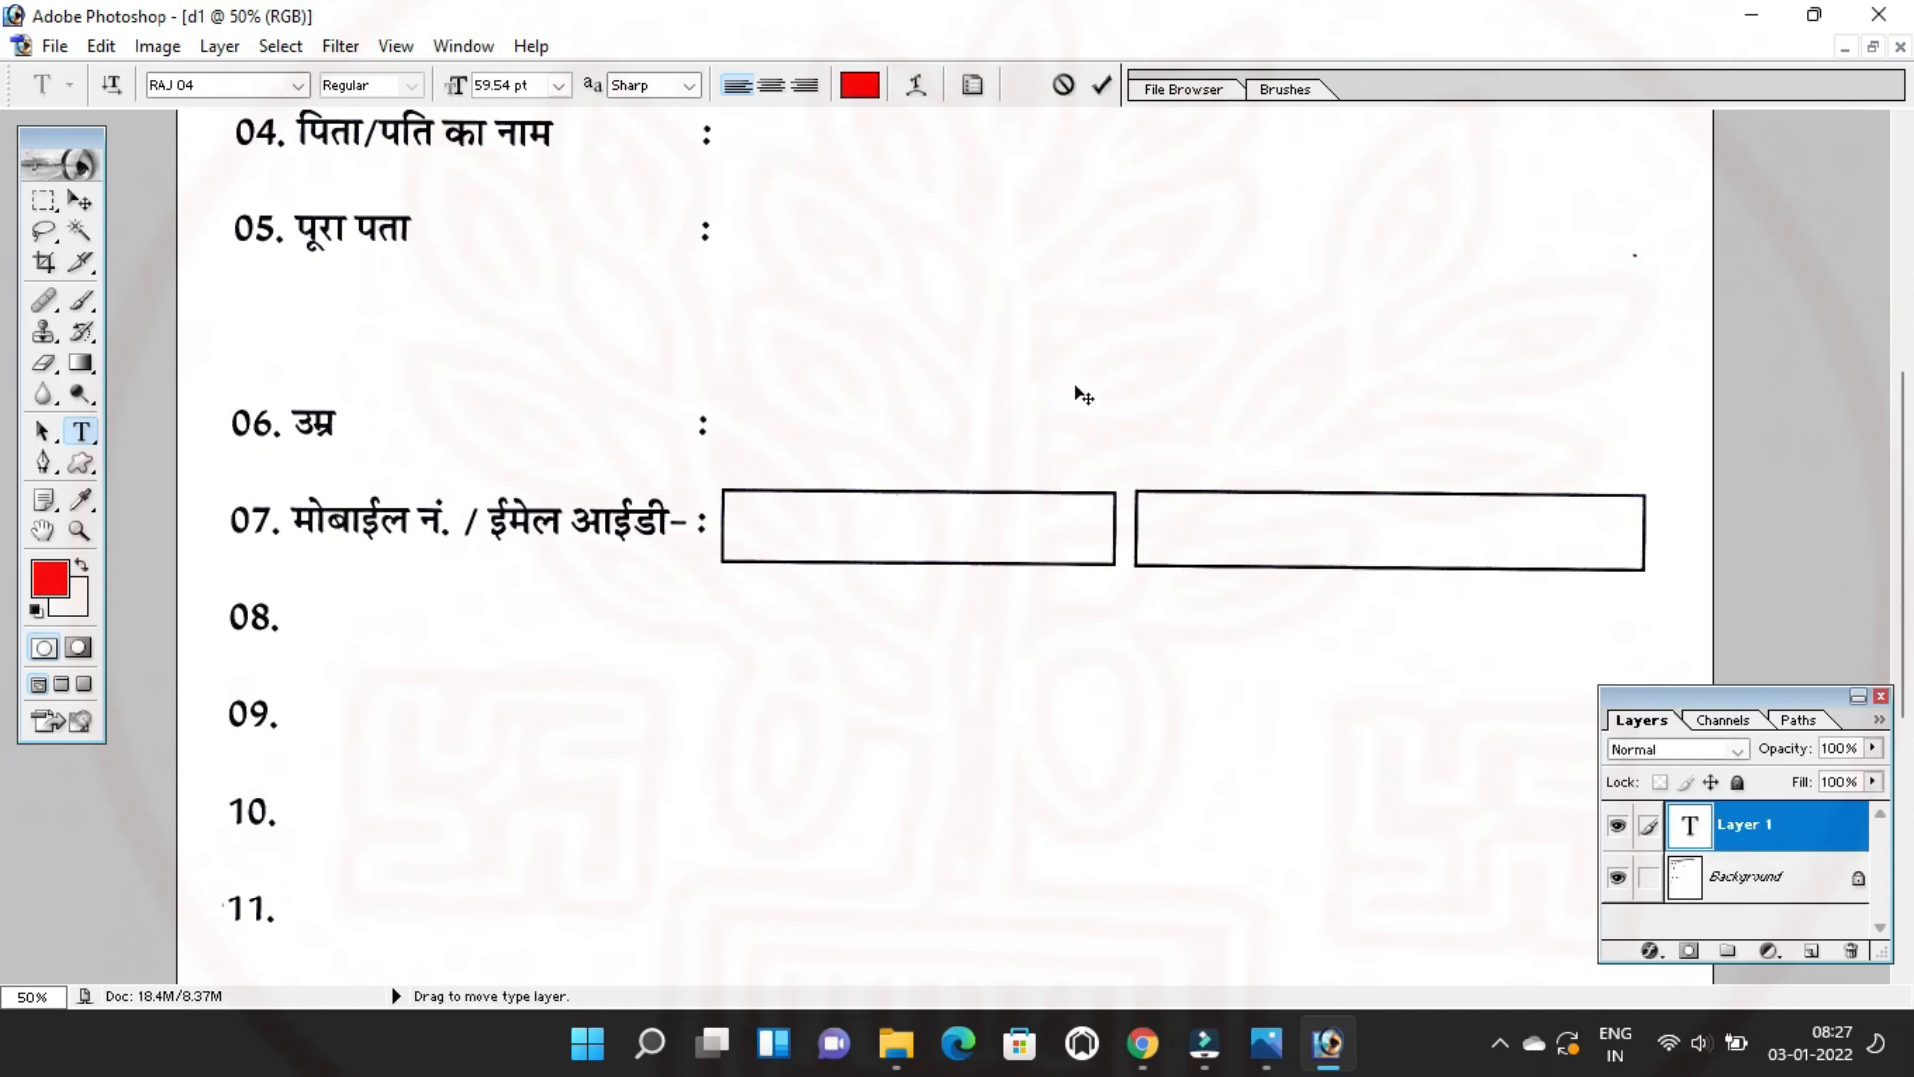
{"action": "key", "text": "ctrl+shift+comma"}
{"action": "key", "text": "ctrl+shift+comma"}
{"action": "key", "text": "ctrl+shift+comma"}
{"action": "key", "text": "ctrl+shift+comma"}
{"action": "key", "text": "ctrl+shift+comma"}
{"action": "key", "text": "ctrl+shift+comma"}
{"action": "key", "text": "ctrl+shift+comma"}
{"action": "key", "text": "ctrl+shift+comma"}
{"action": "key", "text": "ctrl+shift+comma"}
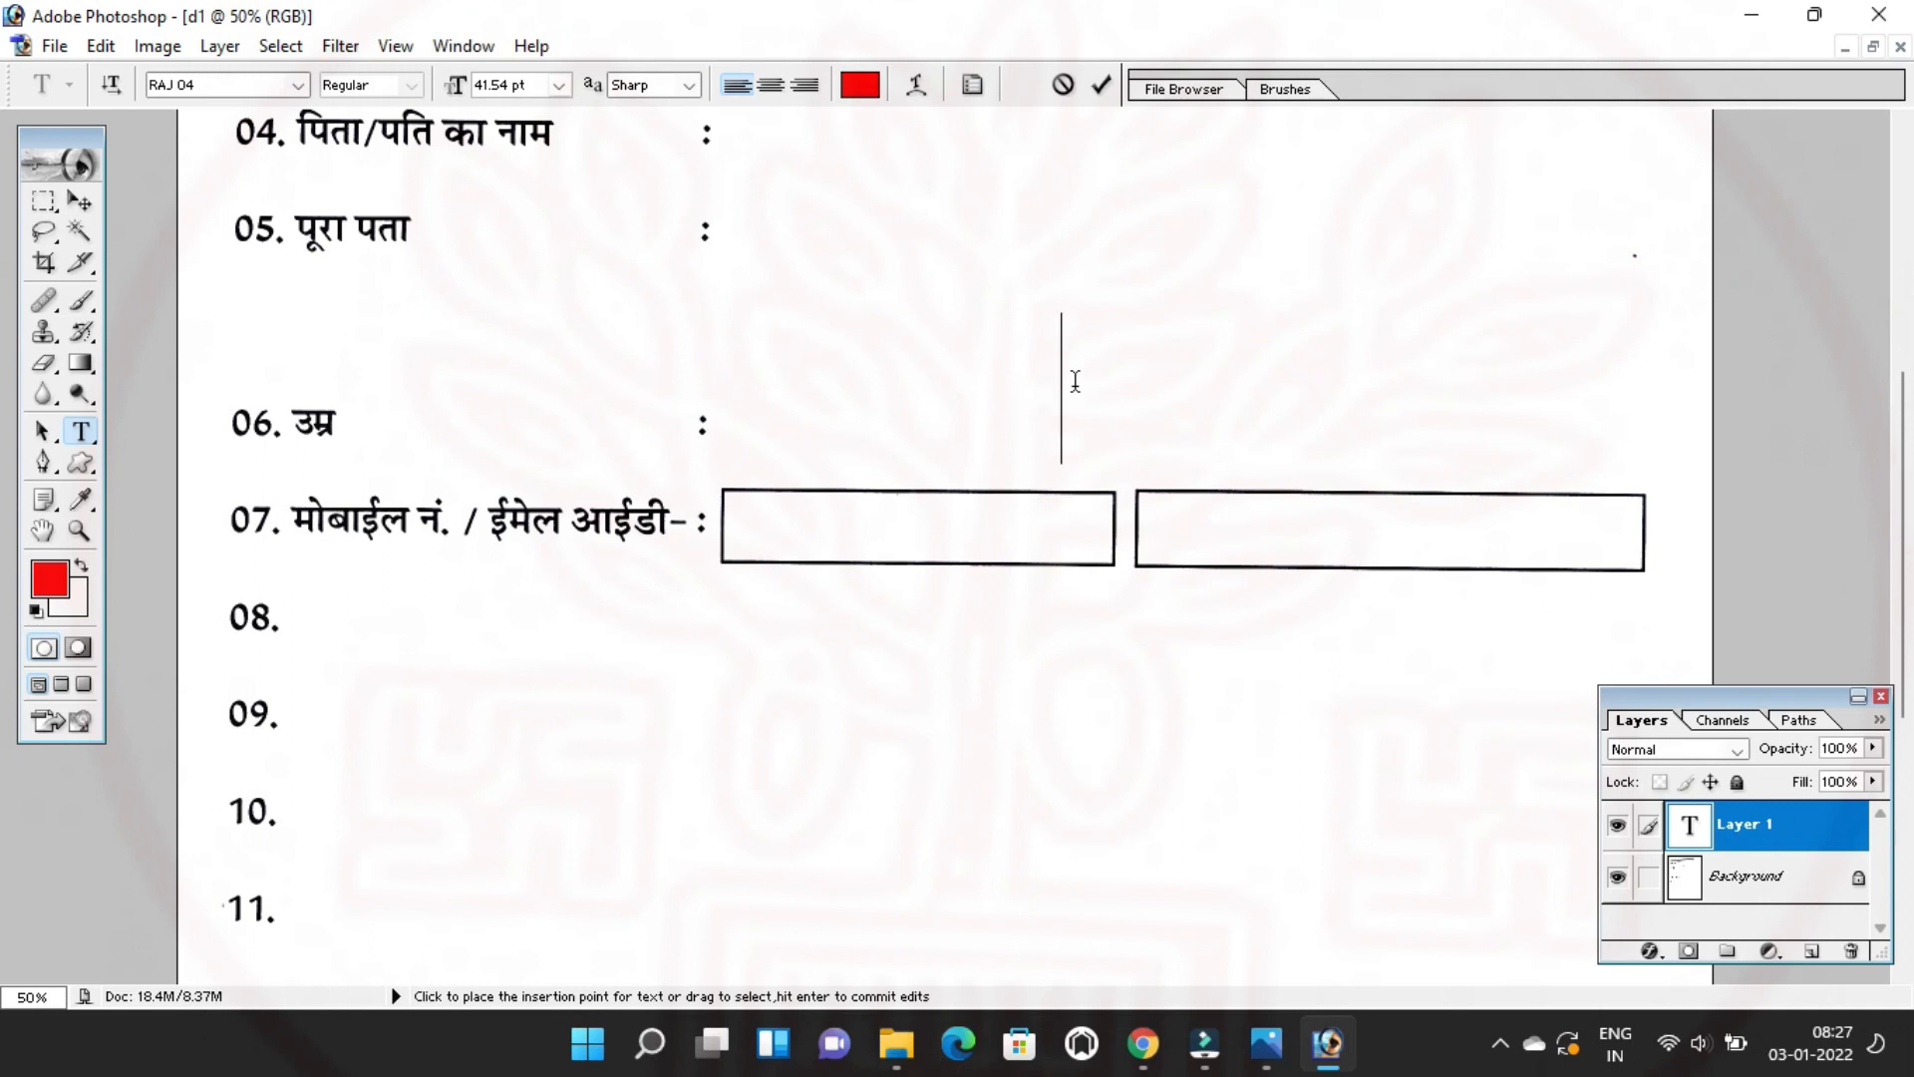
Enter the text "UDYAMI" and change its font to Arial.
{"action": "type", "text": "नकल। डप"}
{"action": "key", "text": "ctrl+a"}
{"action": "left_click", "coordinate": [194, 86]}
{"action": "type", "text": "Arial"}
{"action": "key", "text": "Return"}
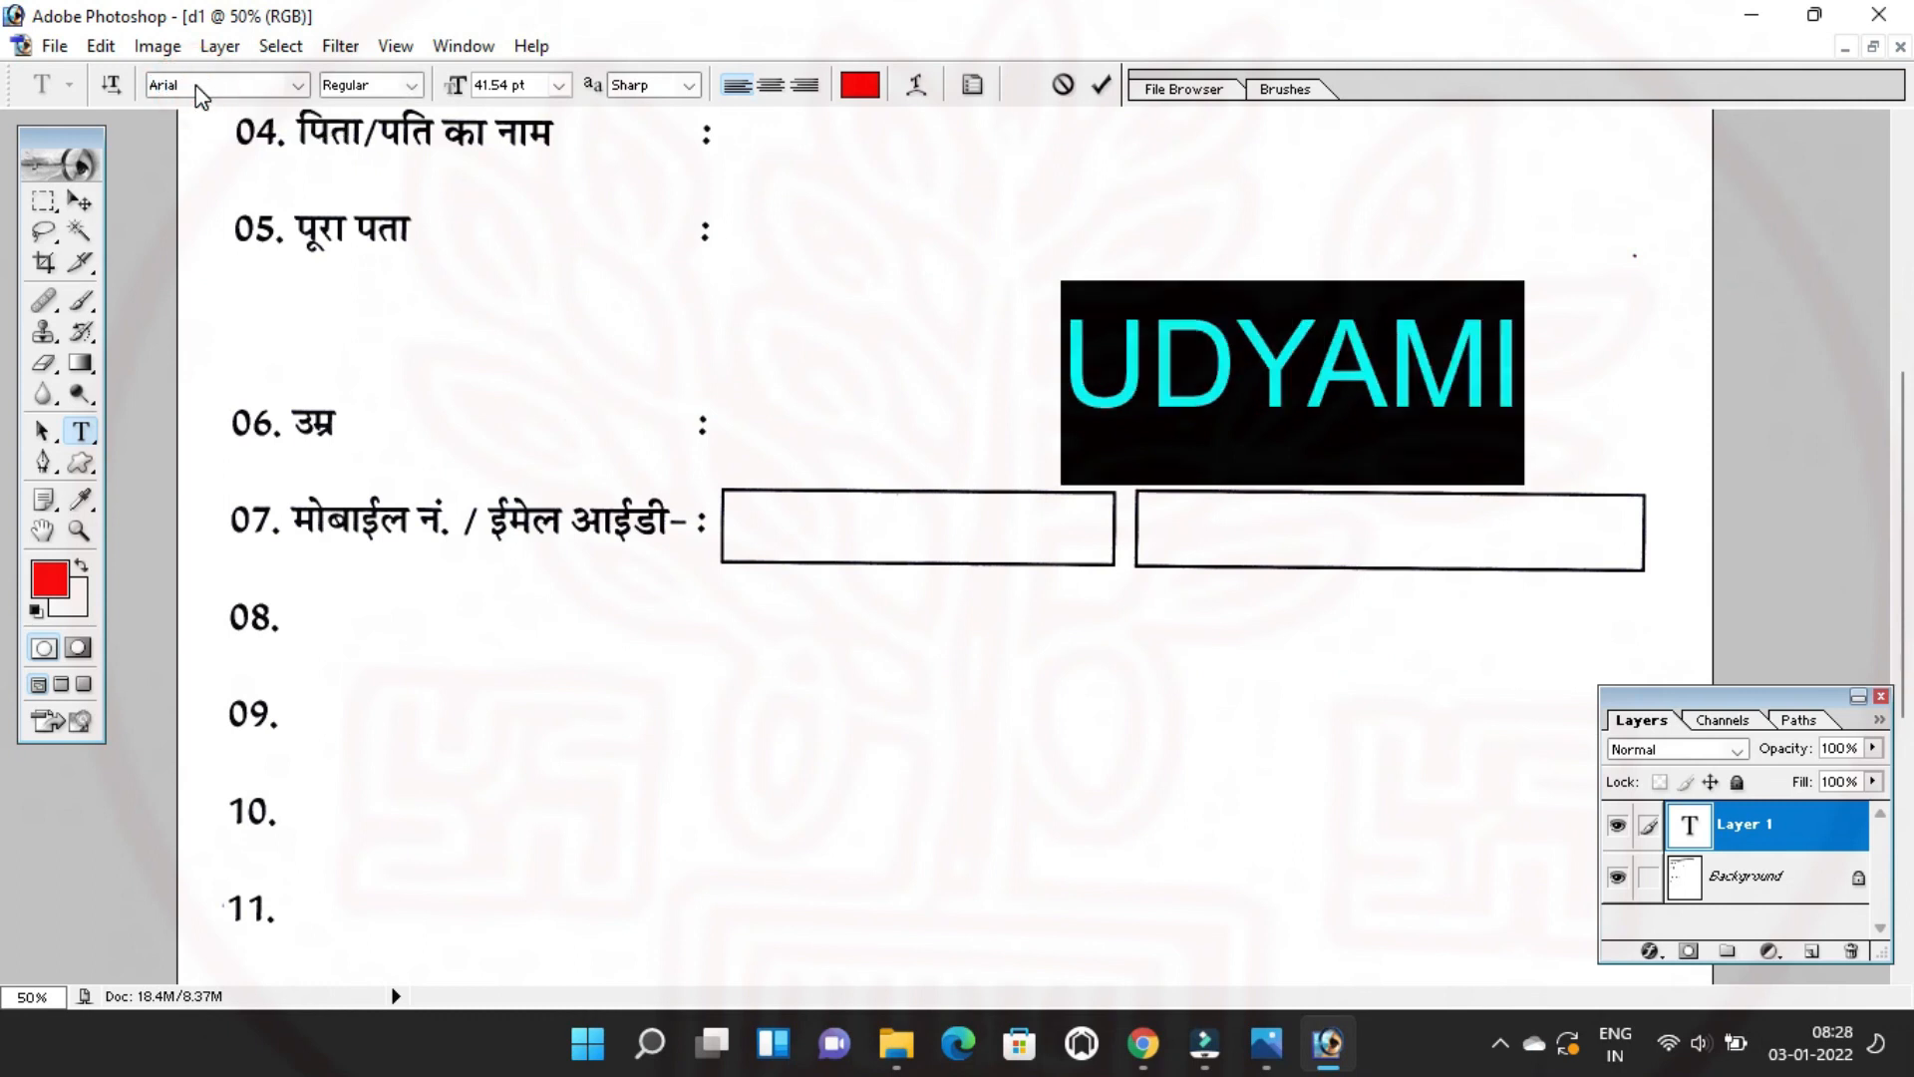
Extend the text to "UDYAMI Form" and reduce its font size to 23.54 pt.
{"action": "key", "text": "Right"}
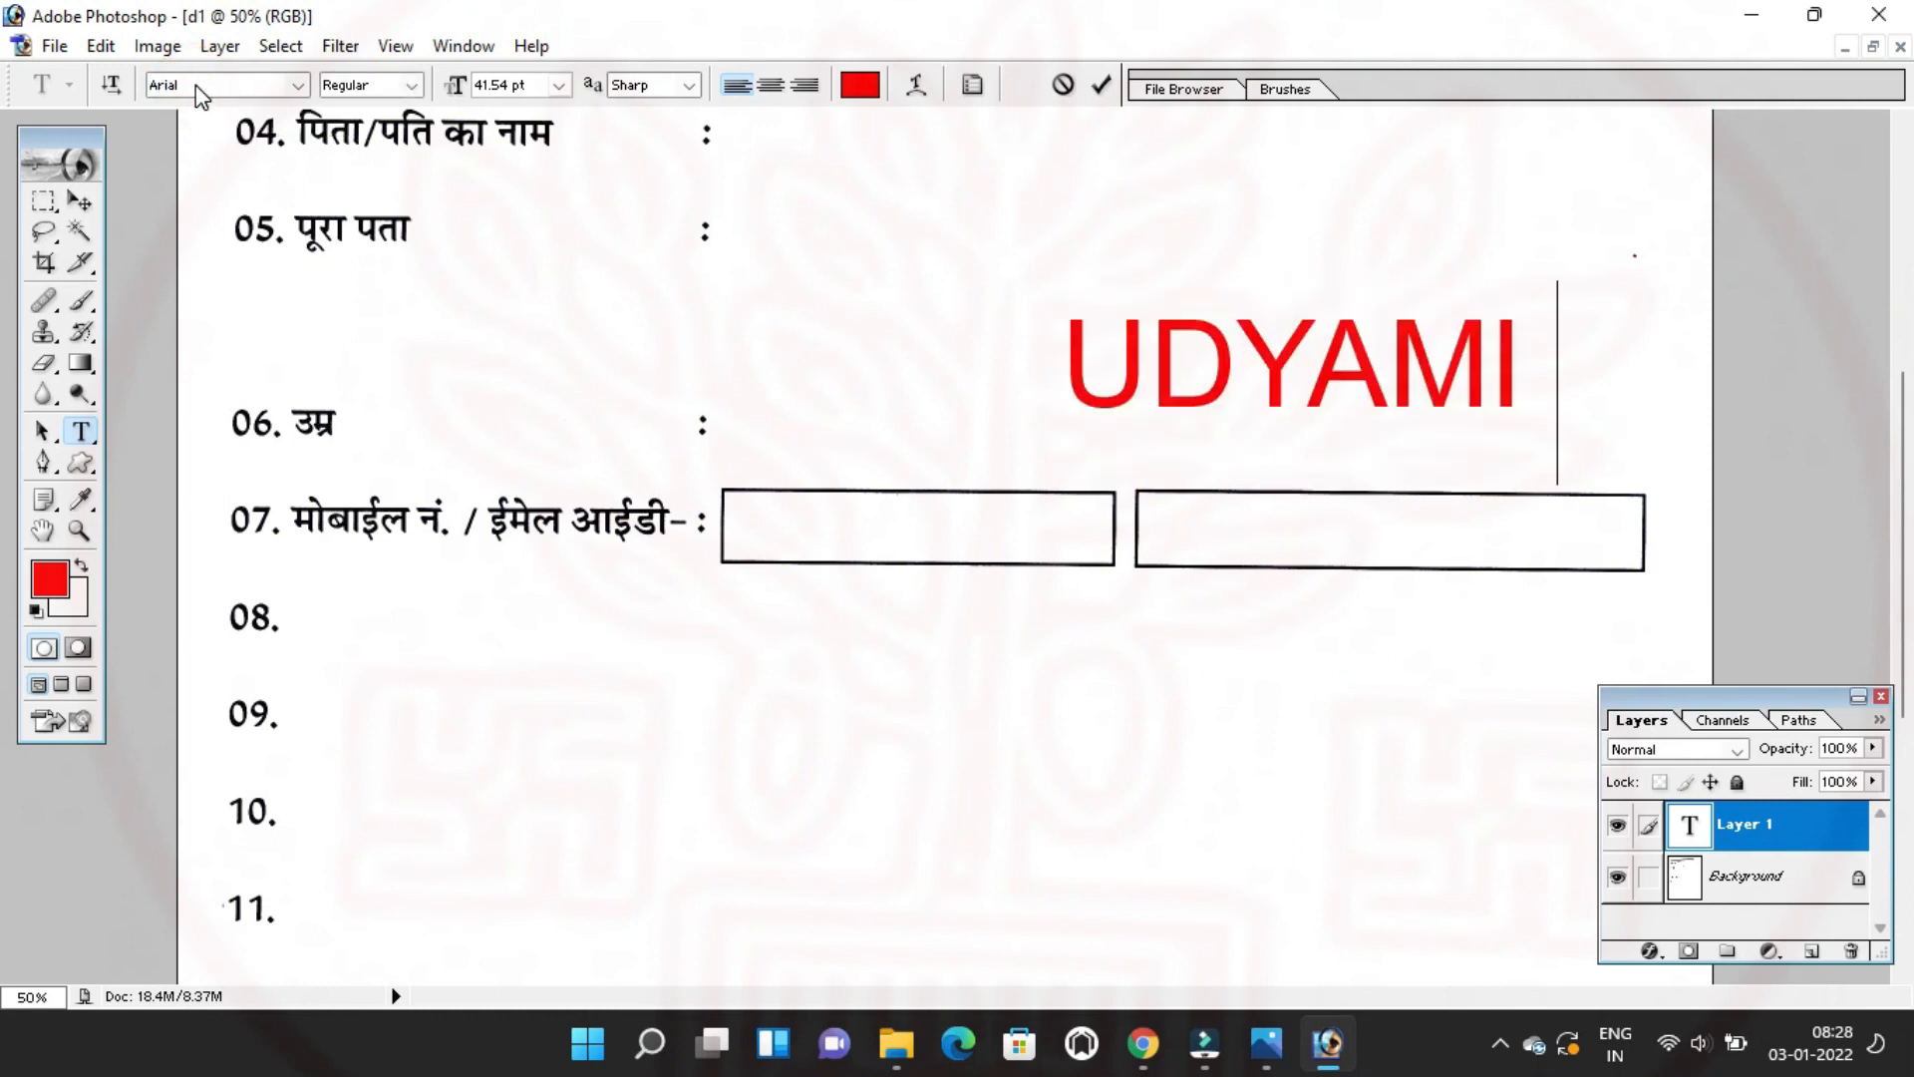
{"action": "type", "text": "For"}
{"action": "key", "text": "ctrl+a"}
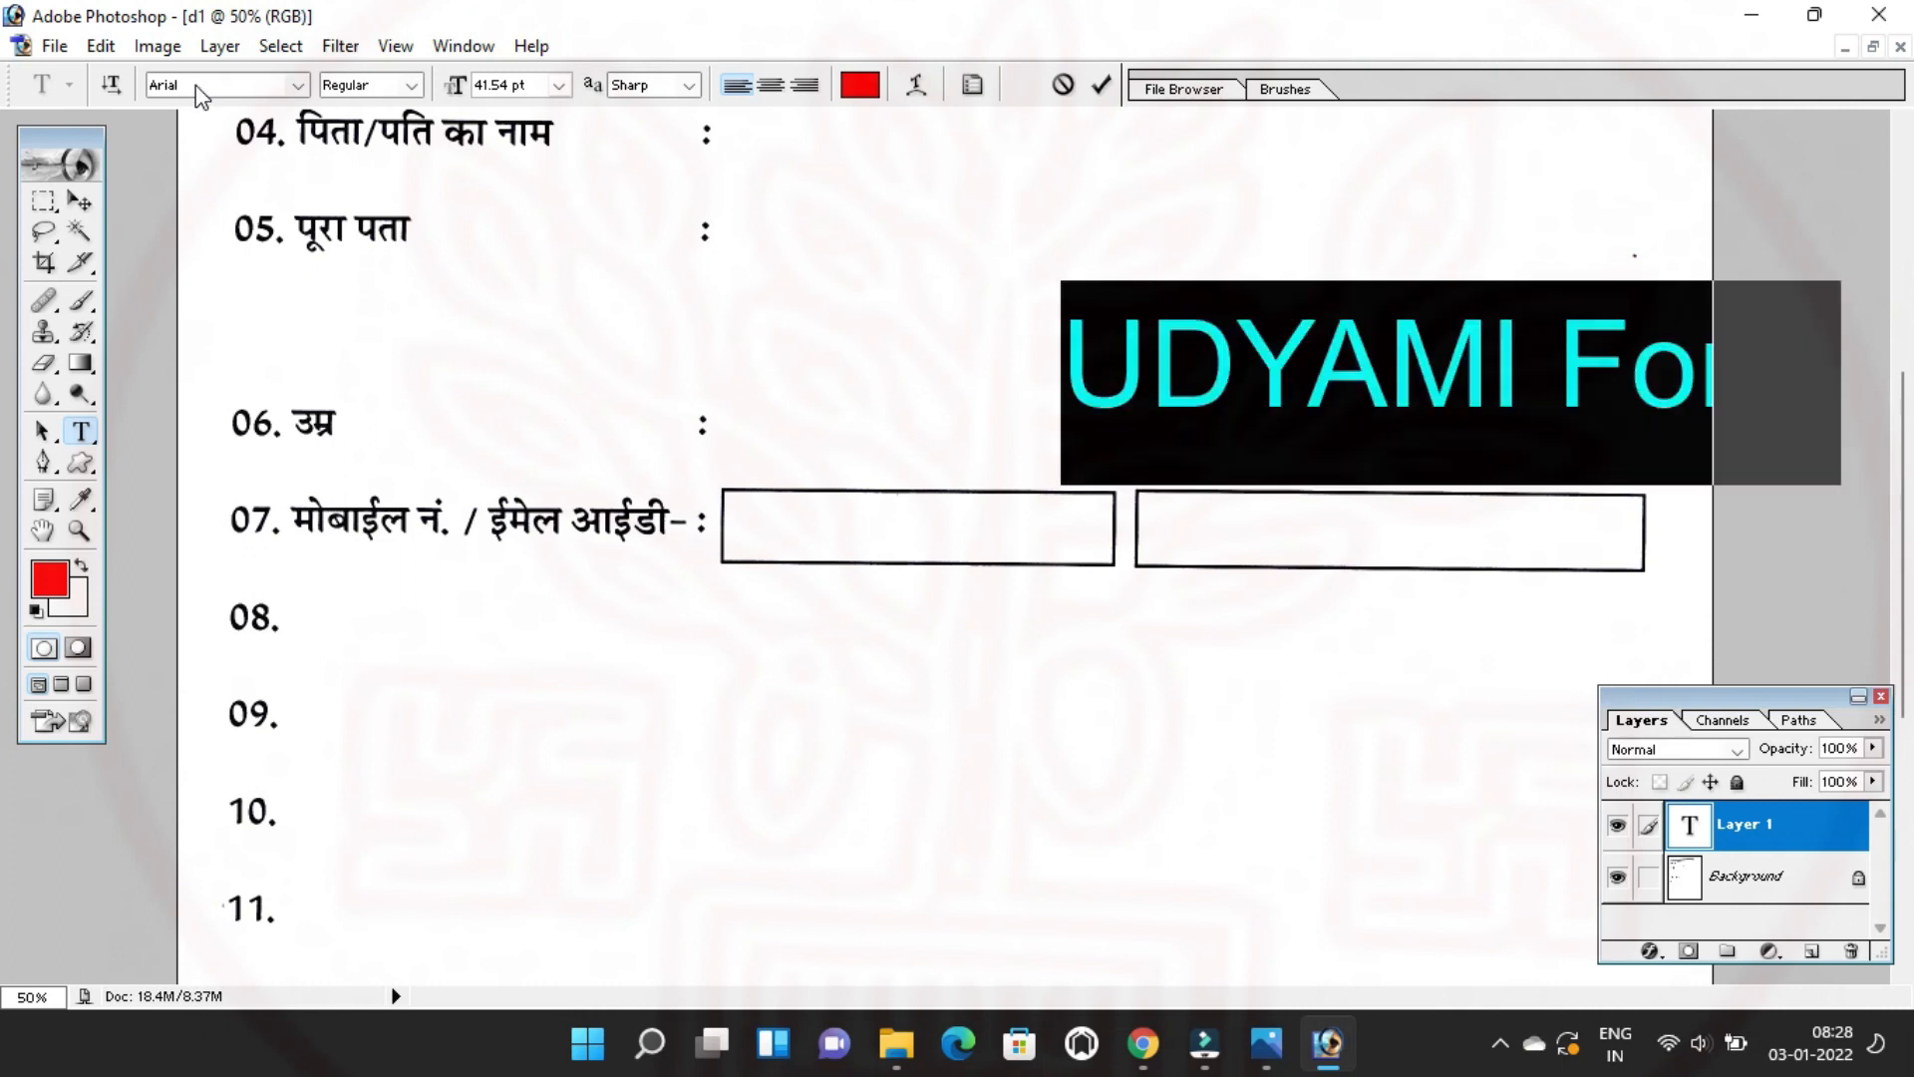
{"action": "key", "text": "ctrl+shift+comma"}
{"action": "key", "text": "ctrl+shift+comma"}
{"action": "key", "text": "ctrl+shift+comma"}
{"action": "key", "text": "ctrl+shift+comma"}
{"action": "key", "text": "ctrl+shift+comma"}
{"action": "key", "text": "ctrl+shift+comma"}
{"action": "key", "text": "ctrl+shift+comma"}
{"action": "key", "text": "ctrl+shift+comma"}
{"action": "key", "text": "ctrl+shift+comma"}
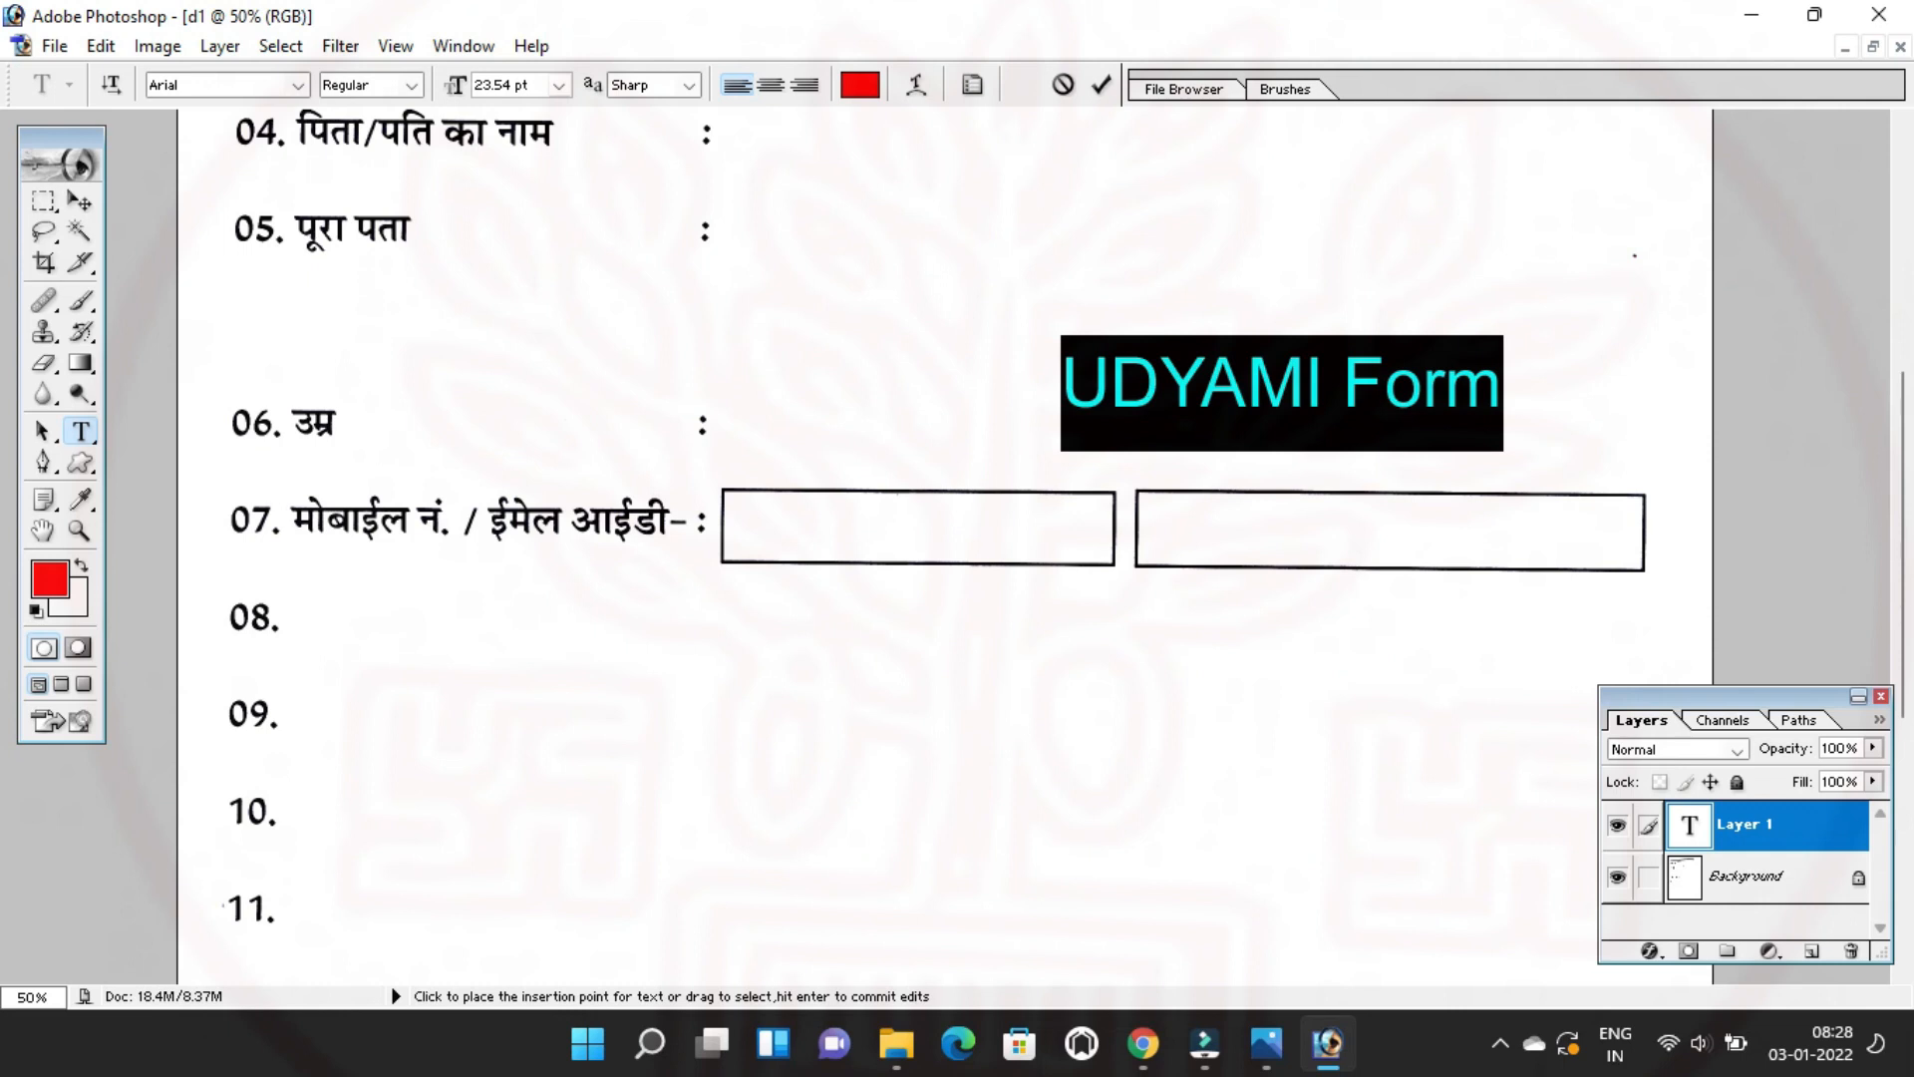
{"action": "left_click", "coordinate": [1187, 387]}
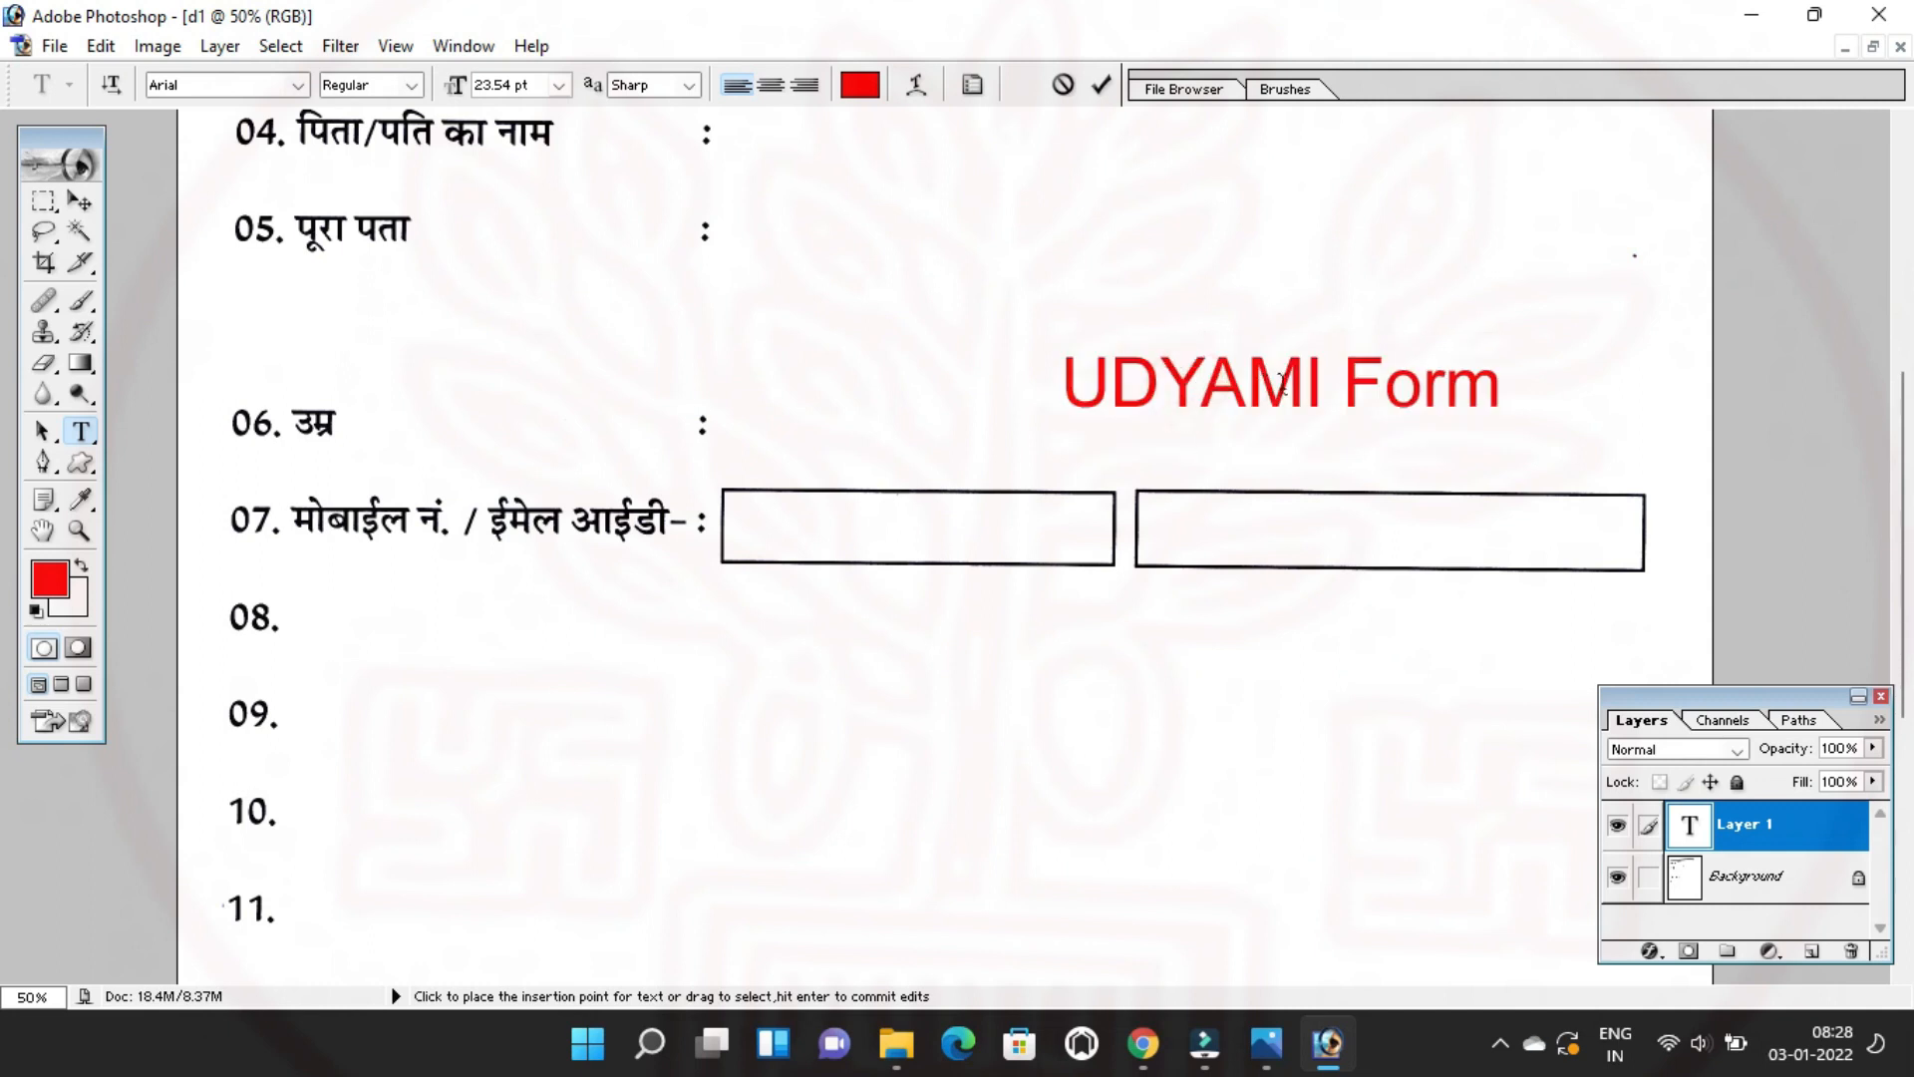
Commit the "UDYAMI Form" text and move it slightly to the left above the row 07 boxes.
{"action": "left_click", "coordinate": [90, 205]}
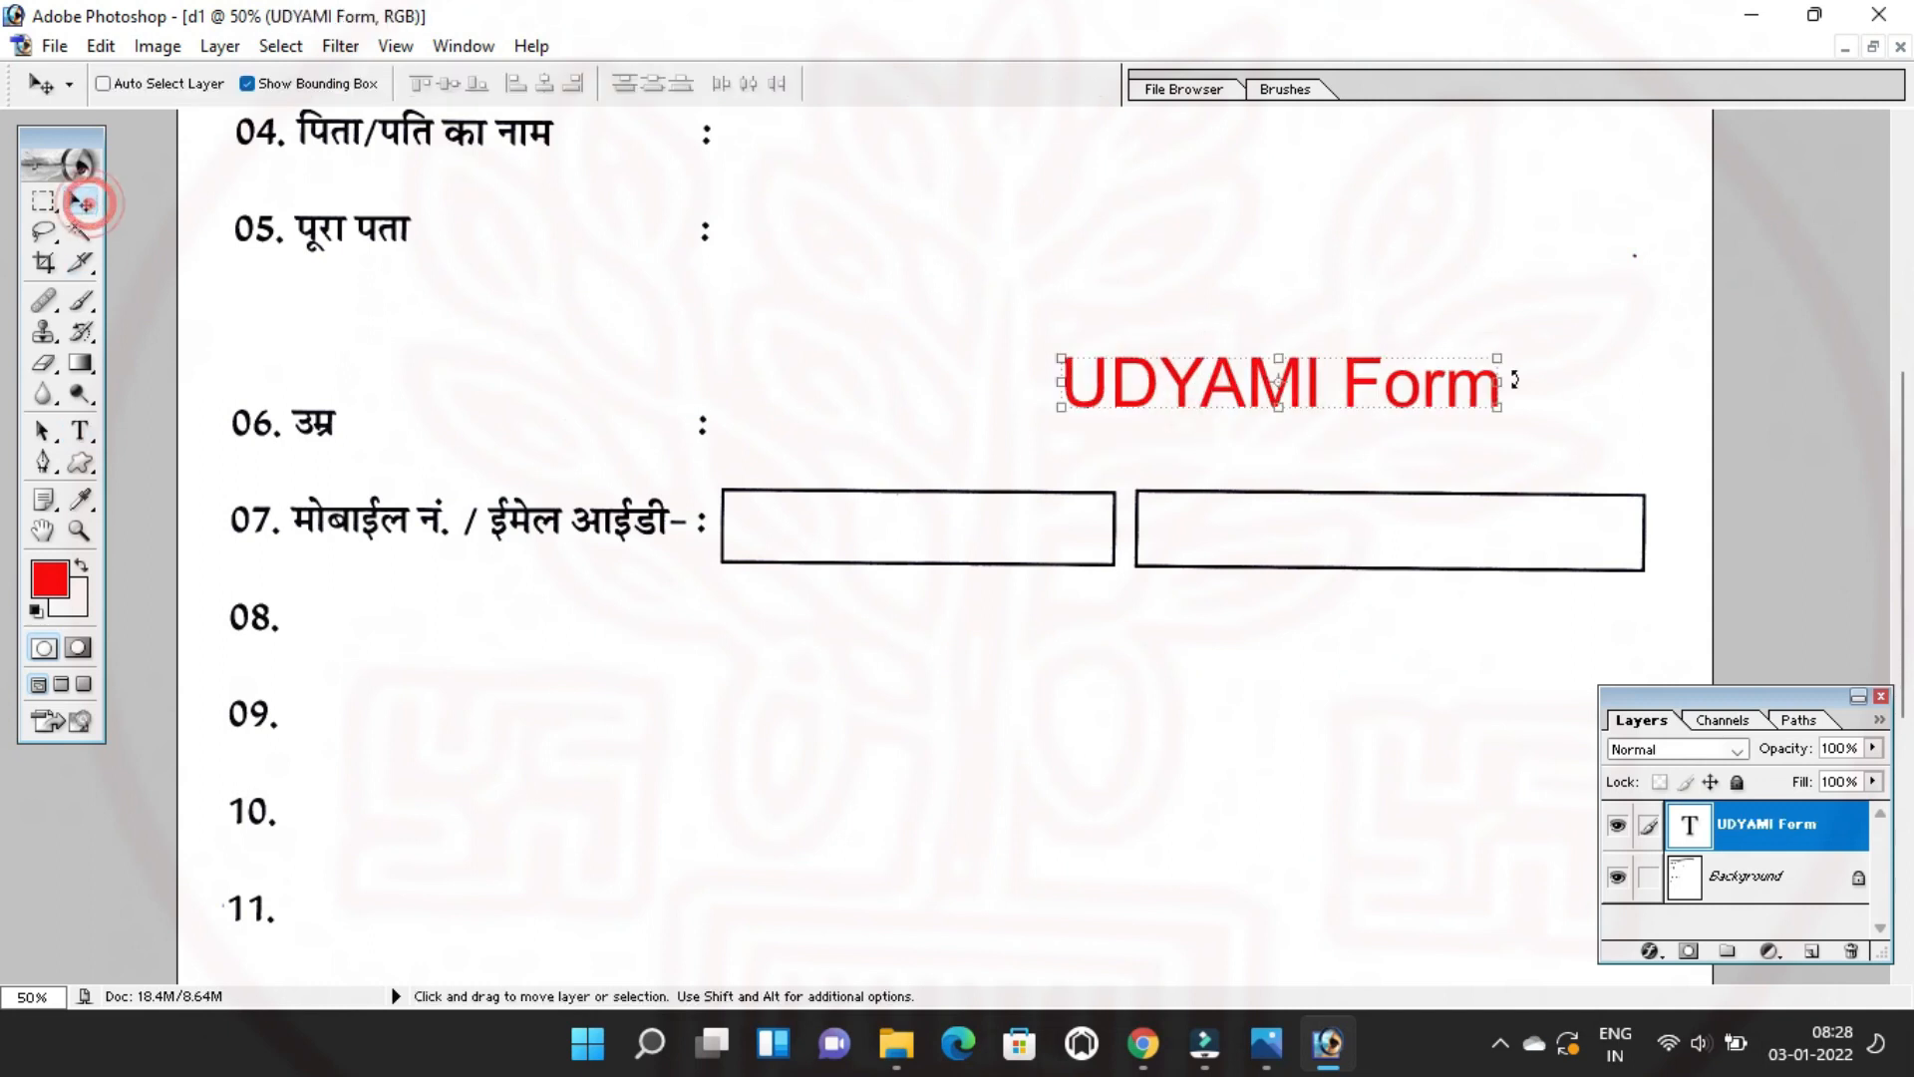
{"action": "left_click", "coordinate": [1380, 402], "text": "ctrl"}
{"action": "left_click_drag", "start_coordinate": [1277, 476], "coordinate": [1314, 418]}
{"action": "left_click_drag", "start_coordinate": [1338, 463], "coordinate": [1282, 379]}
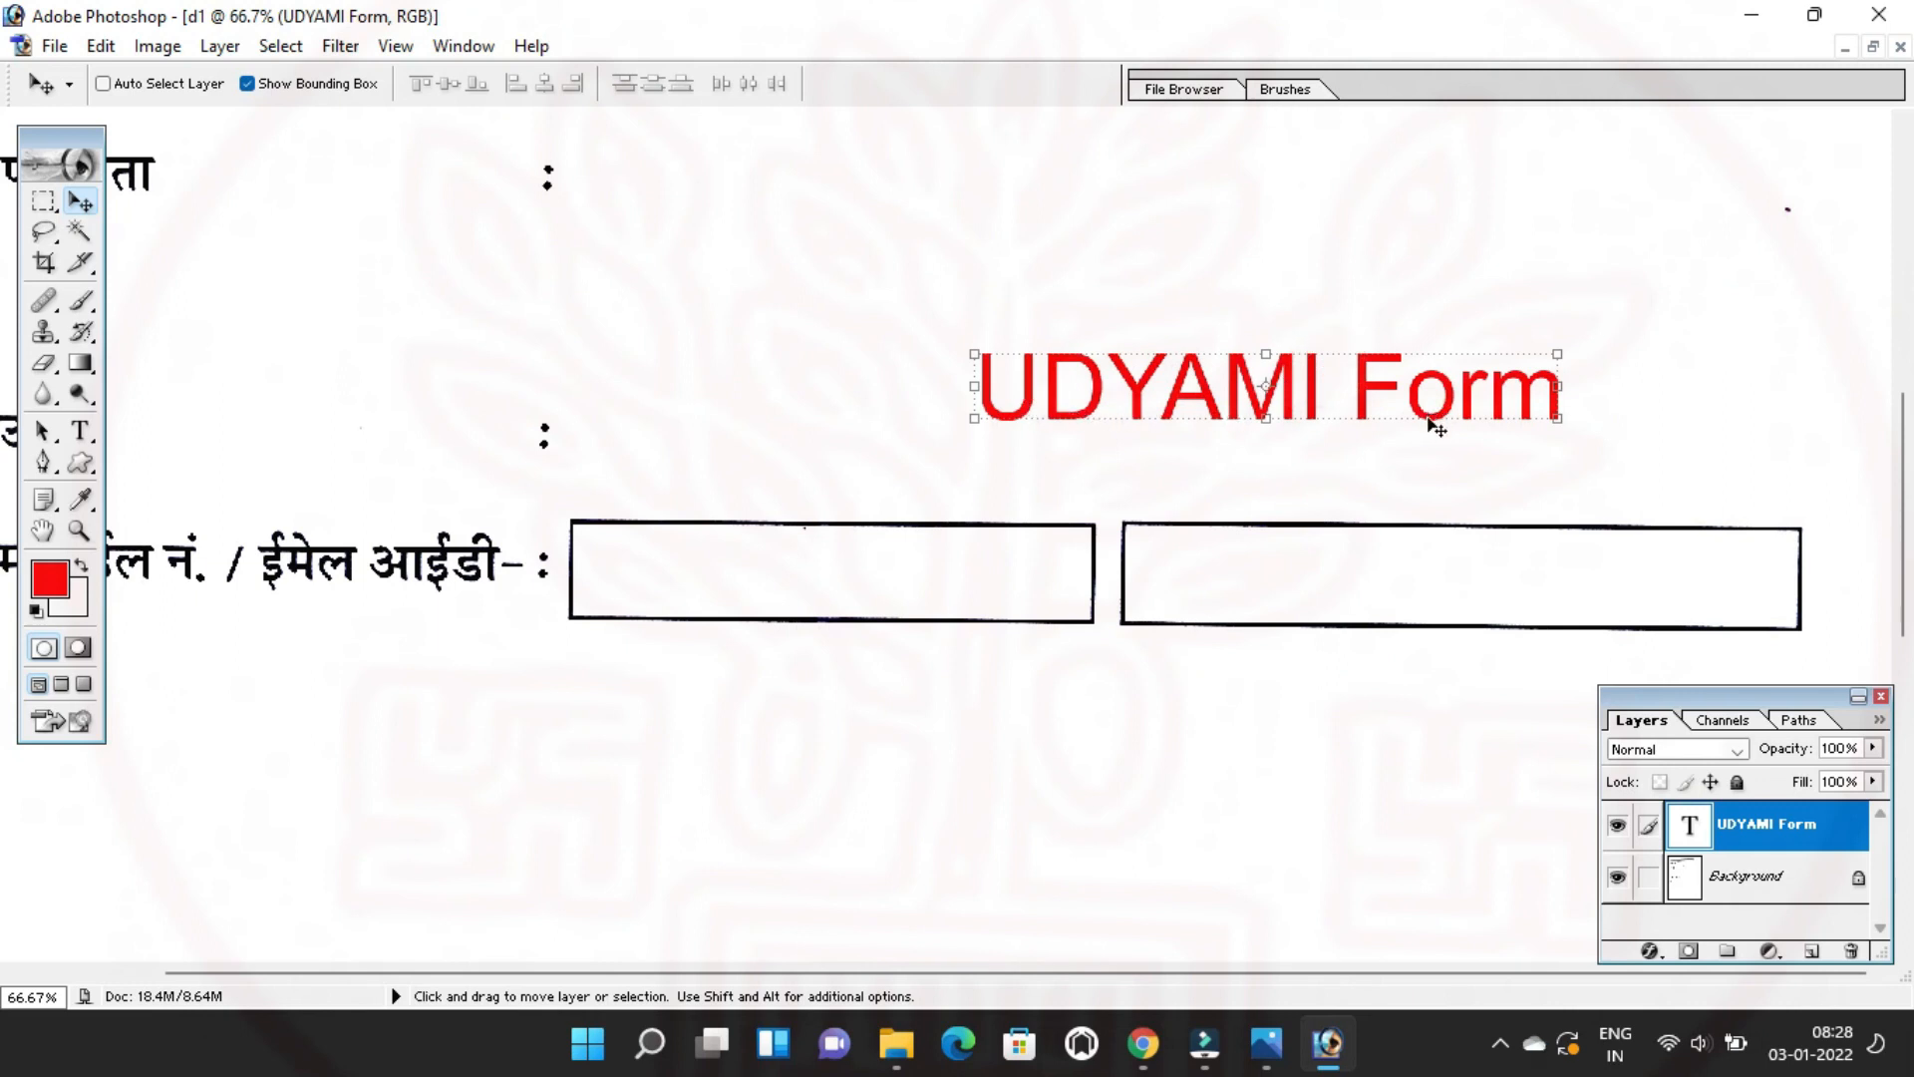
{"action": "left_click", "coordinate": [718, 509], "text": "alt"}
{"action": "left_click", "coordinate": [940, 474], "text": "alt"}
{"action": "left_click", "coordinate": [1070, 507]}
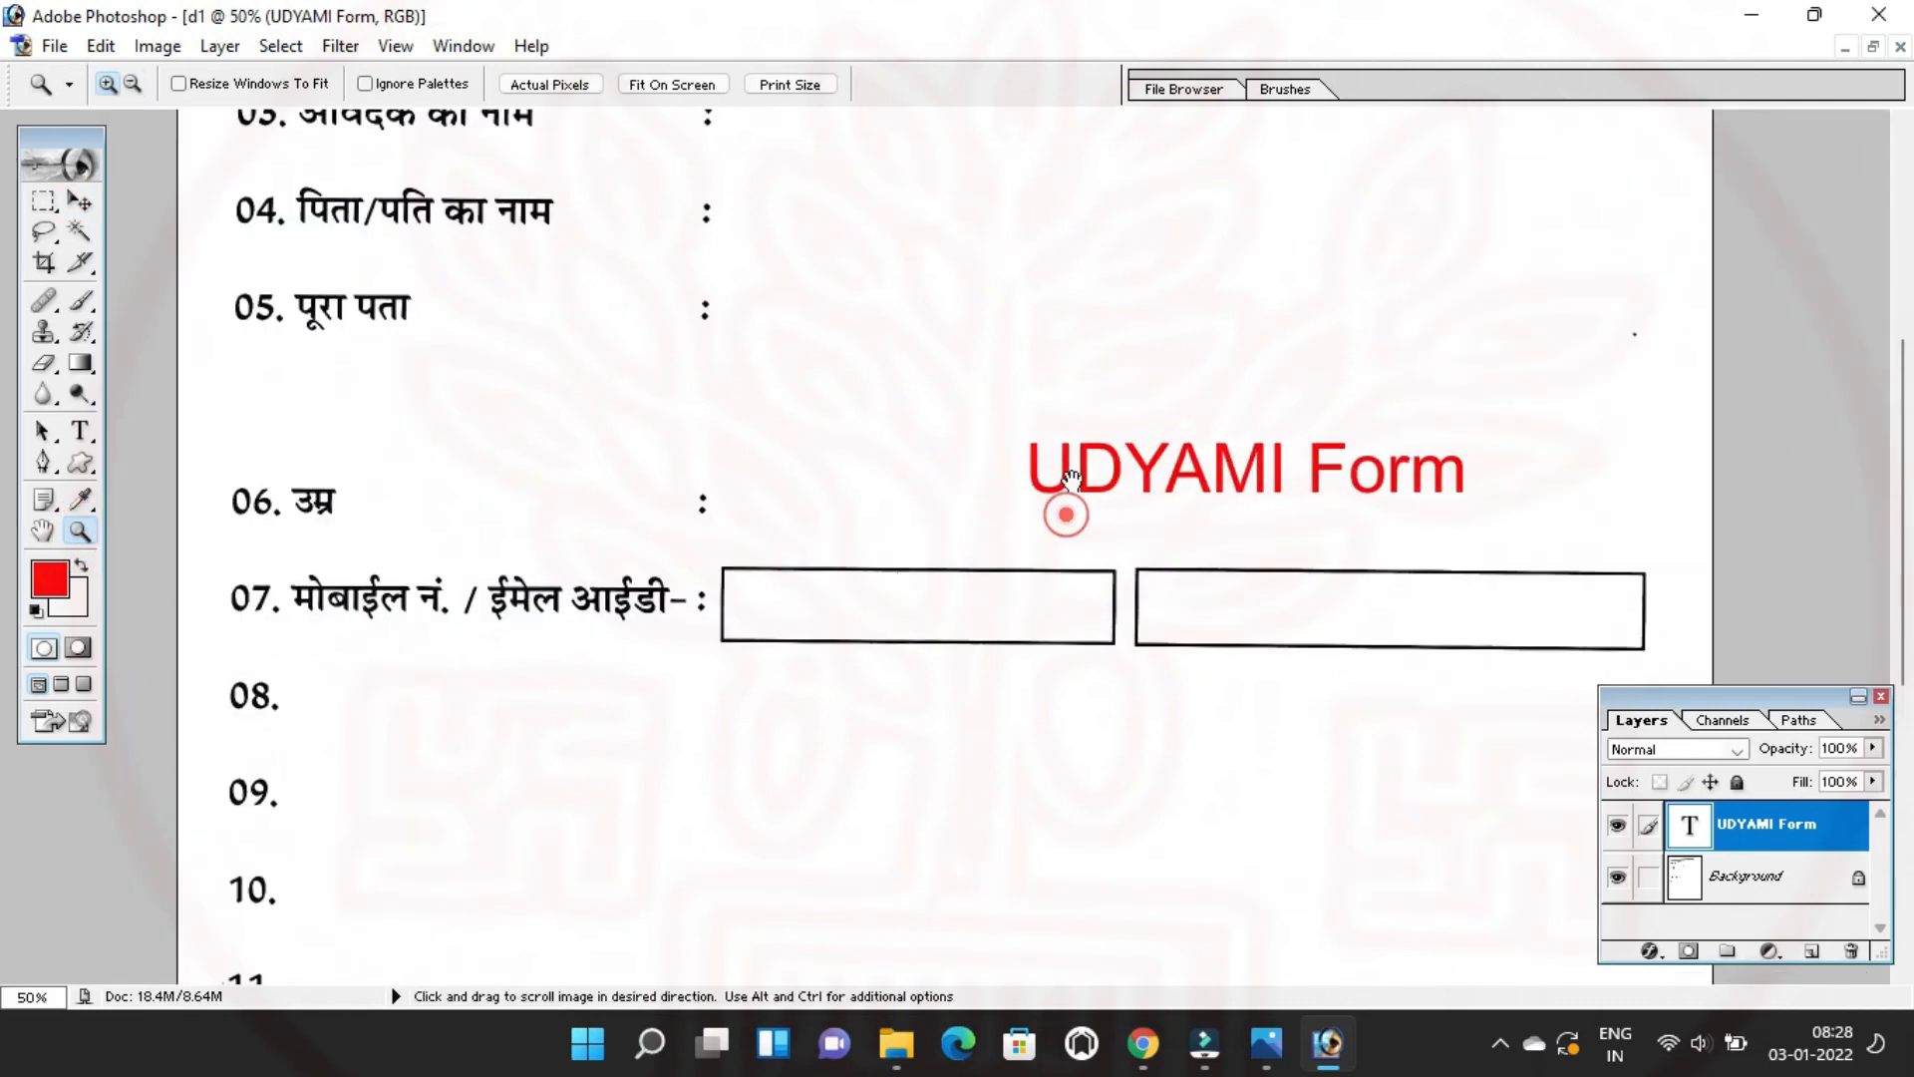
{"action": "left_click", "coordinate": [79, 200]}
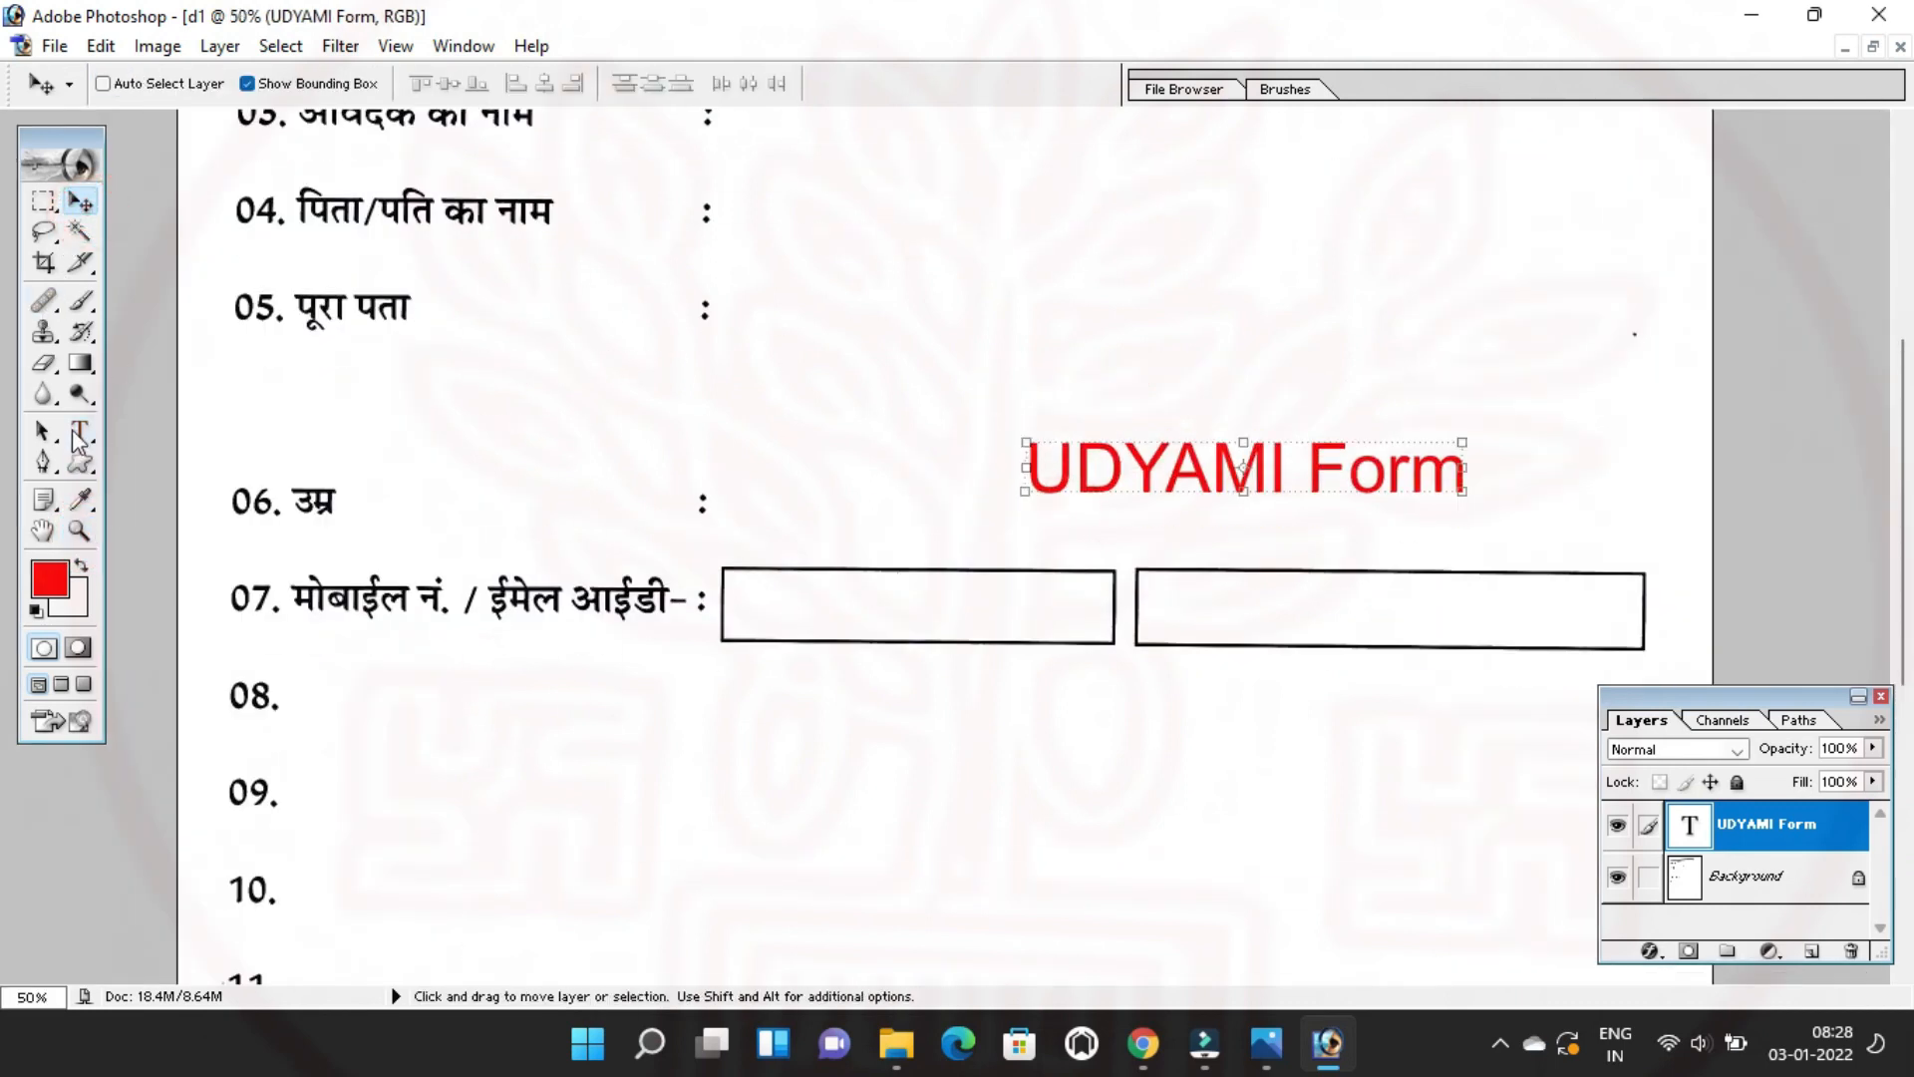
{"action": "left_click", "coordinate": [79, 430]}
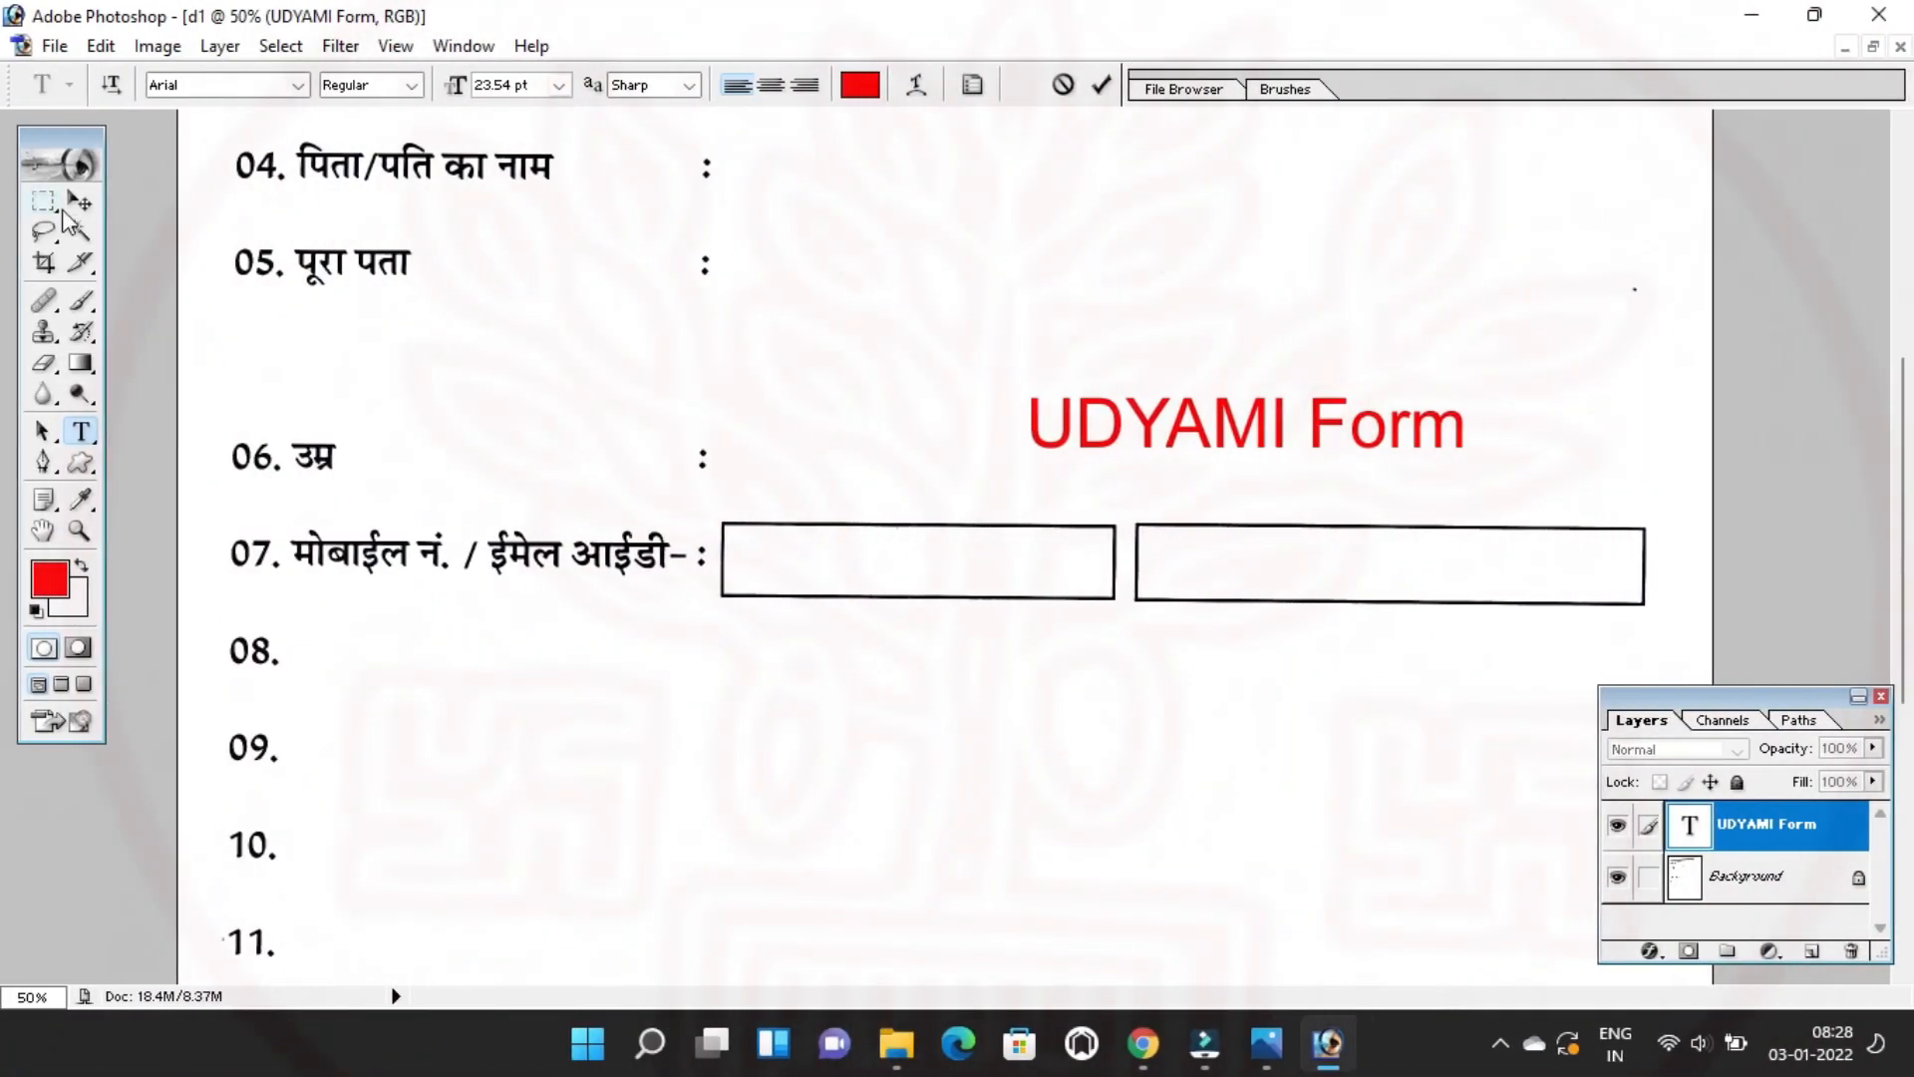
{"action": "left_click", "coordinate": [78, 201]}
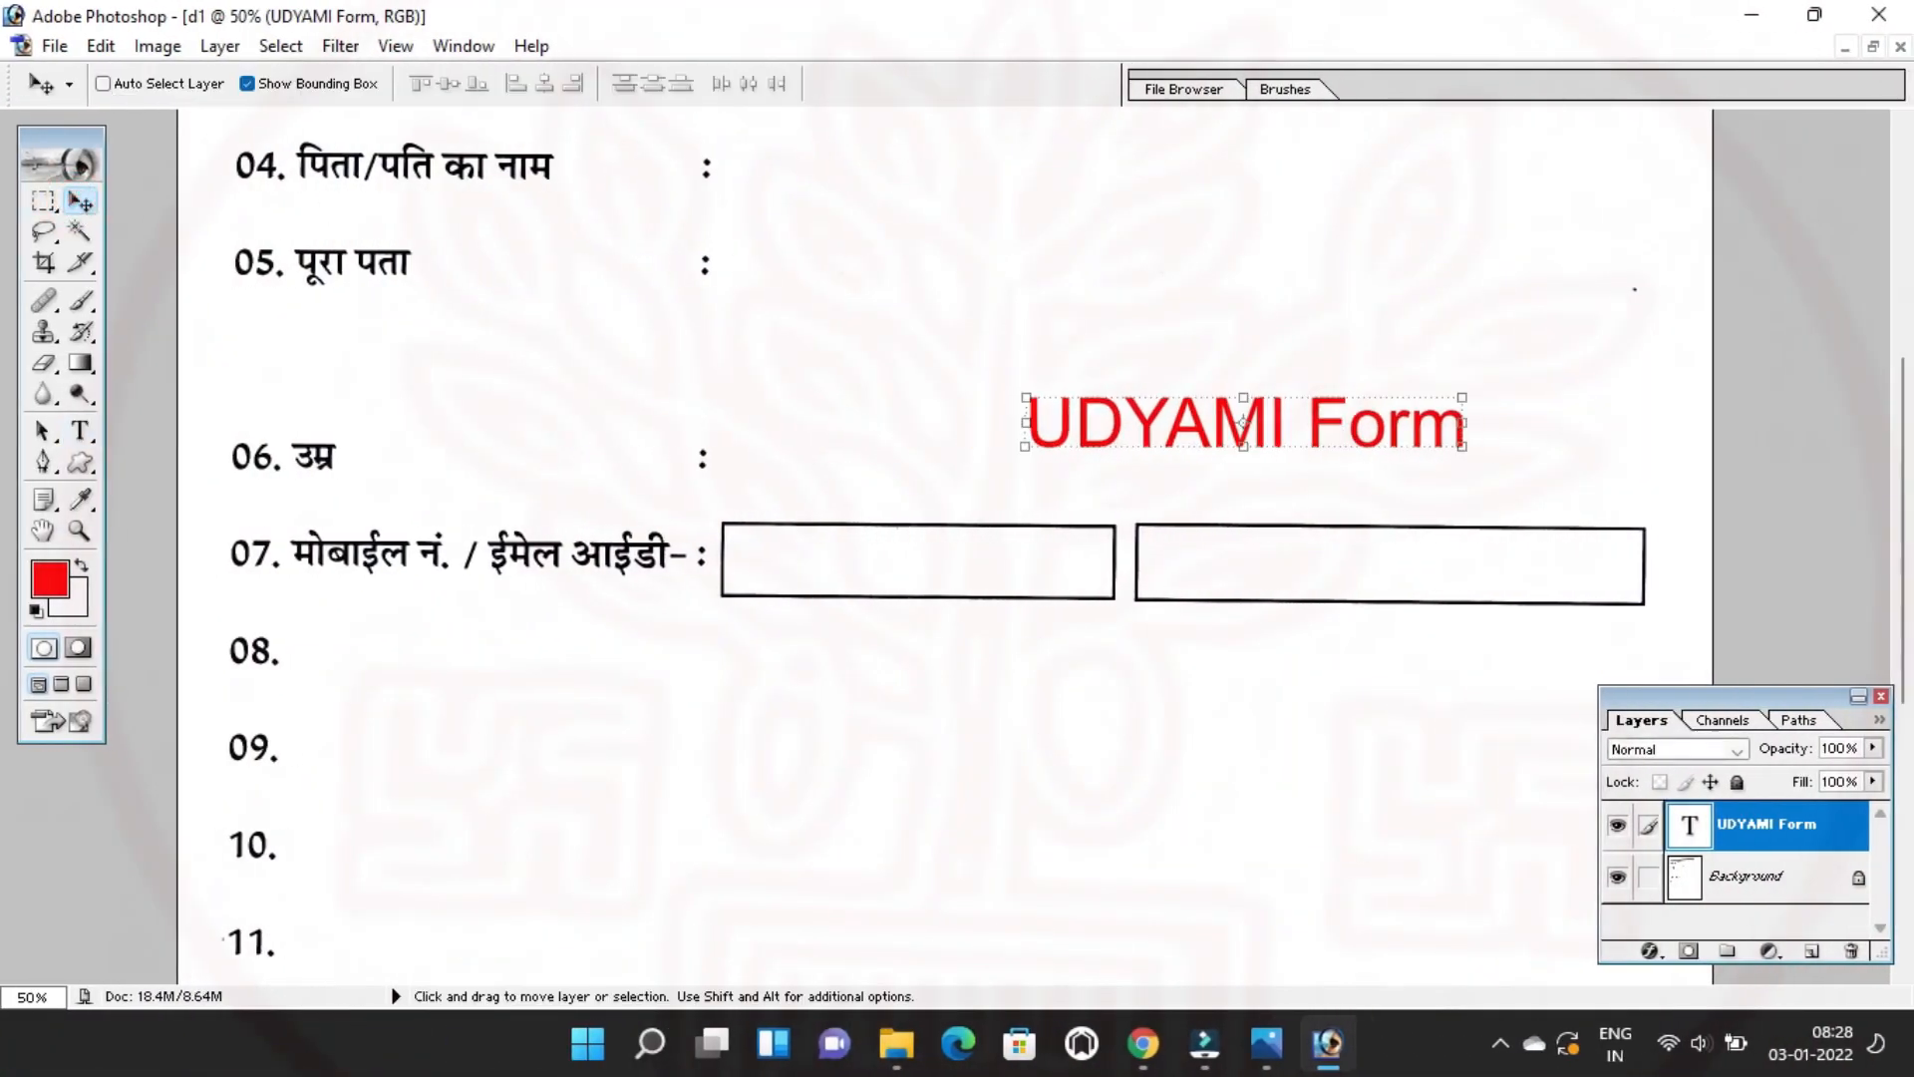
Replace the "UDYAMI Form" text with "62" and enlarge its font size to 45.54 pt.
{"action": "left_click", "coordinate": [84, 433]}
{"action": "triple_click", "coordinate": [1194, 399]}
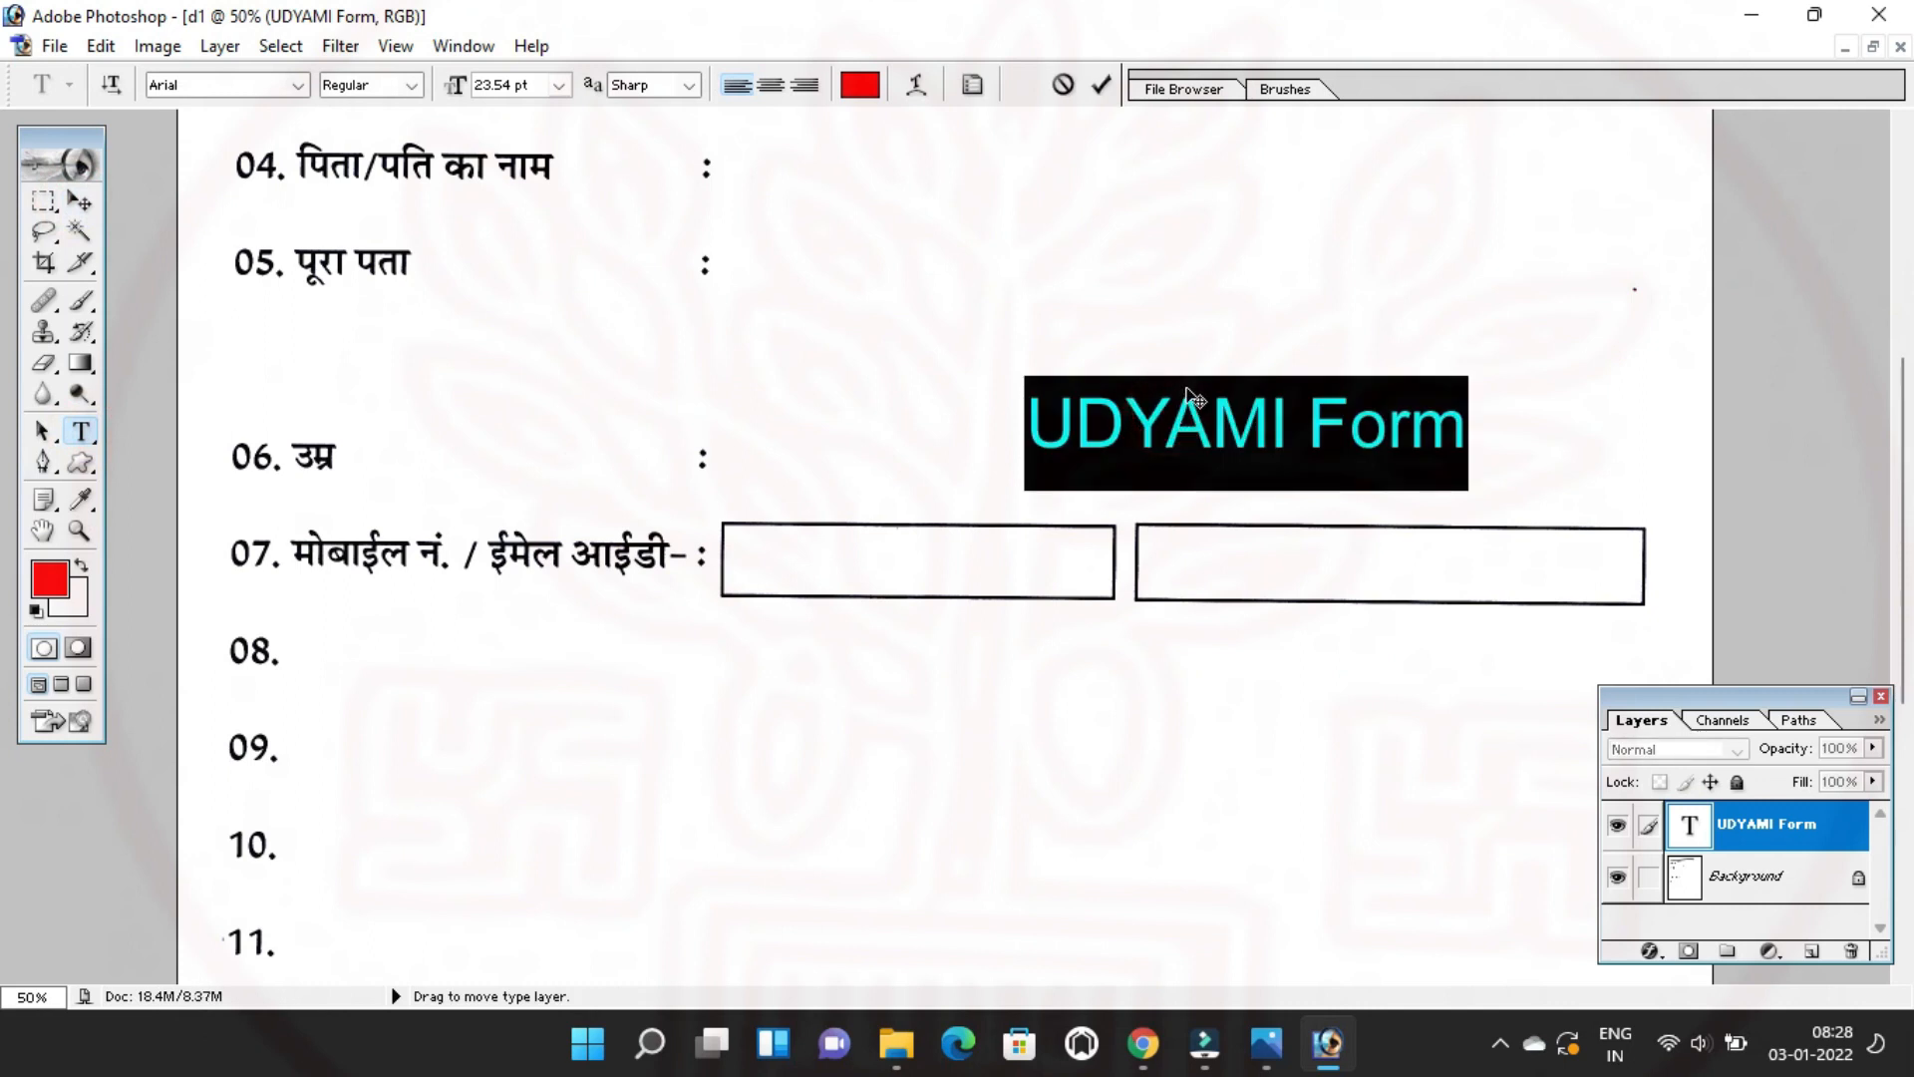
{"action": "type", "text": "6"}
{"action": "key", "text": "ctrl+a"}
{"action": "key", "text": "ctrl+shift+period"}
{"action": "key", "text": "ctrl+shift+period"}
{"action": "key", "text": "ctrl+shift+period"}
{"action": "key", "text": "ctrl+shift+period"}
{"action": "key", "text": "ctrl+shift+period"}
{"action": "key", "text": "ctrl+shift+period"}
{"action": "key", "text": "ctrl+shift+period"}
{"action": "key", "text": "ctrl+shift+period"}
{"action": "key", "text": "ctrl+shift+period"}
{"action": "key", "text": "ctrl+shift+period"}
{"action": "key", "text": "ctrl+shift+period"}
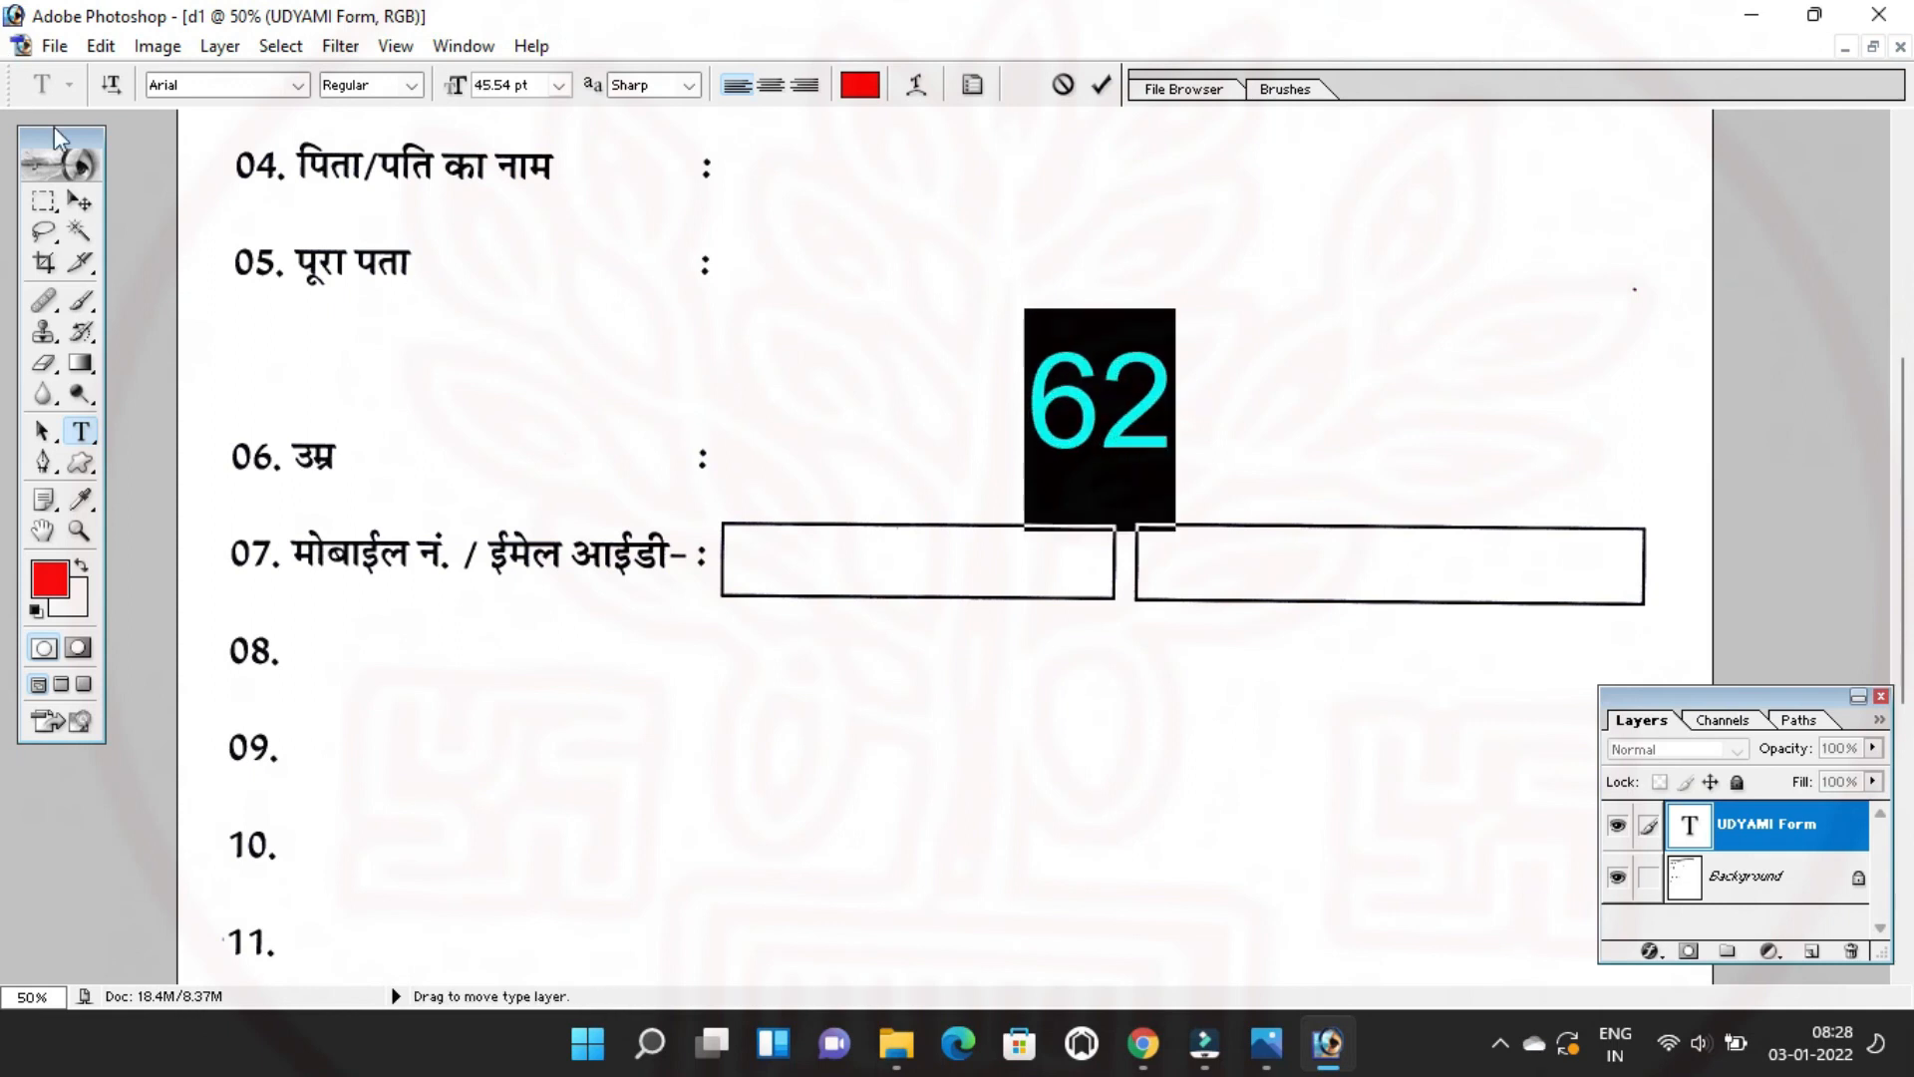
Commit the "62" text and move it above the right end of the second row 07 box.
{"action": "left_click", "coordinate": [80, 201]}
{"action": "left_click_drag", "start_coordinate": [1072, 398], "coordinate": [1466, 427]}
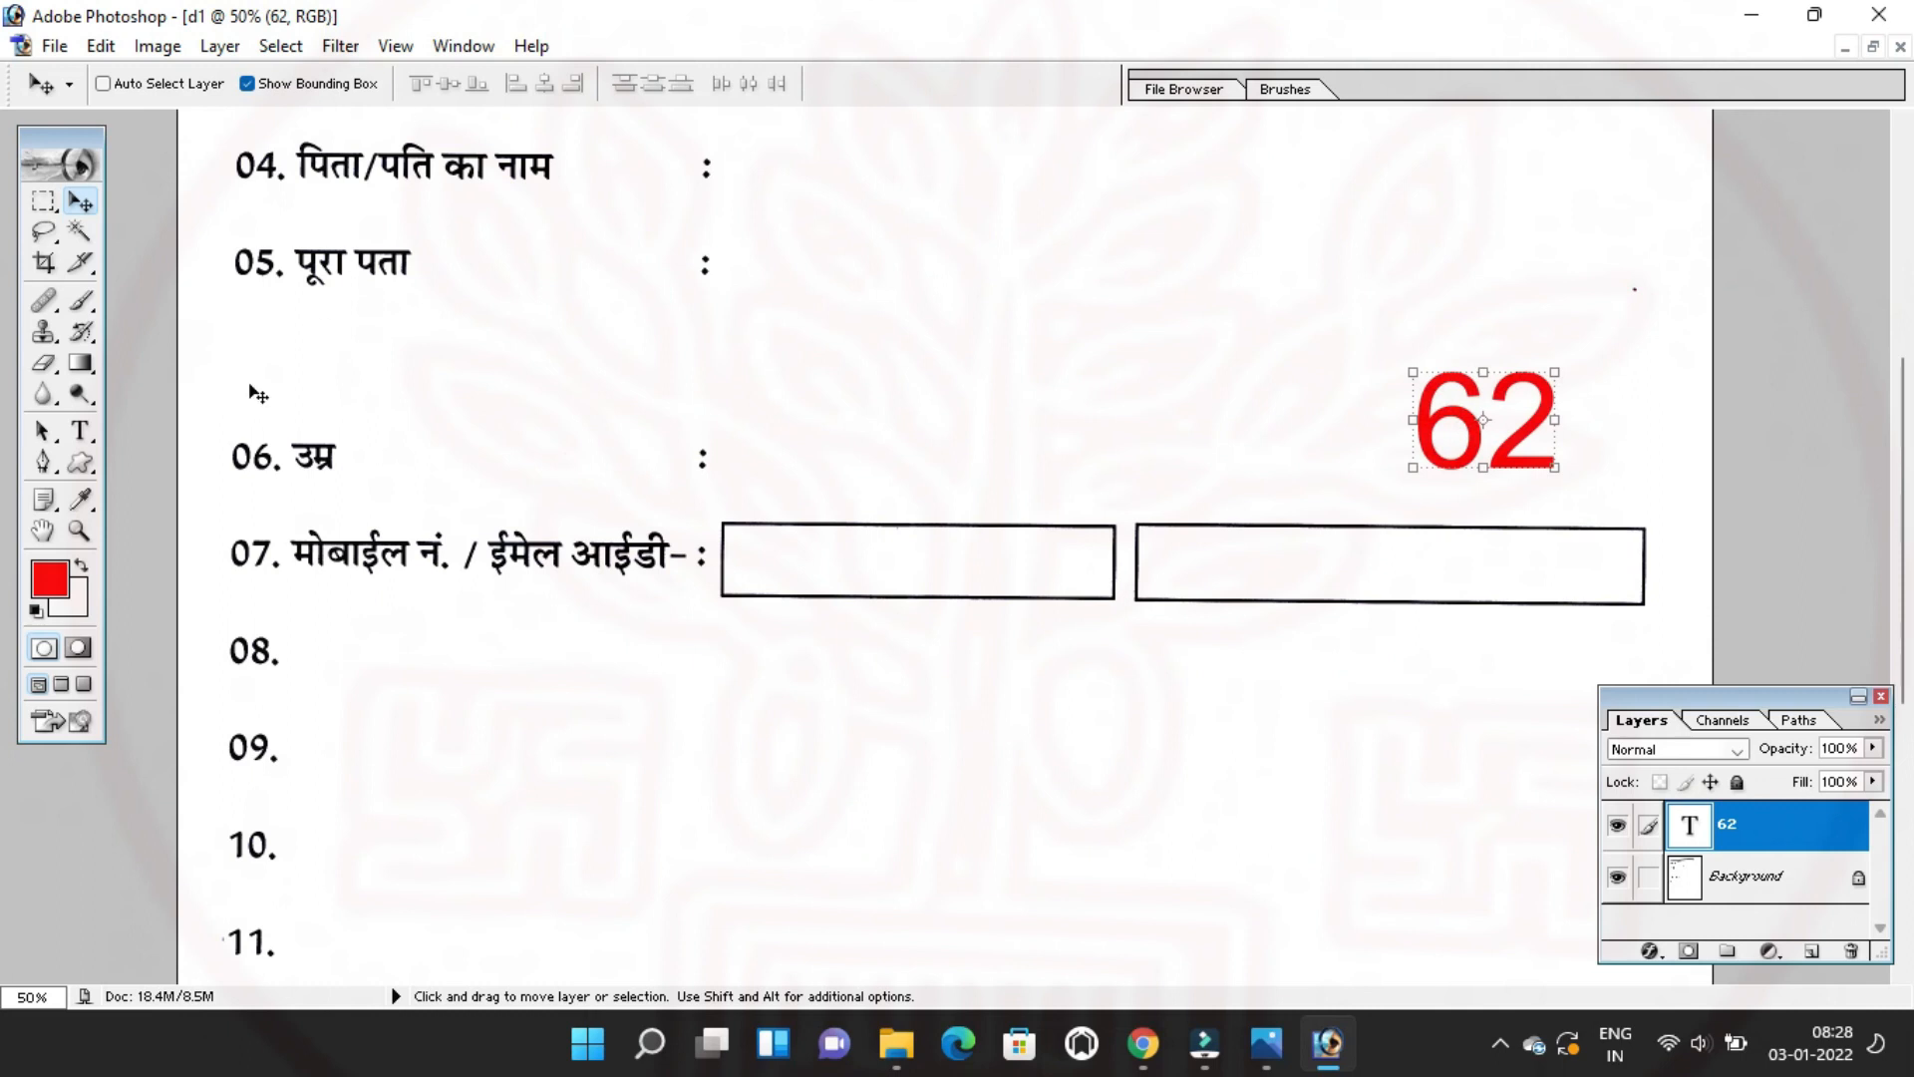
Erase to history along row 08 of the Background layer to restore "कोटी" and the SC, ST, OBC and GENERAL boxes.
{"action": "scroll", "coordinate": [535, 599], "scroll_direction": "down", "scroll_amount": 3}
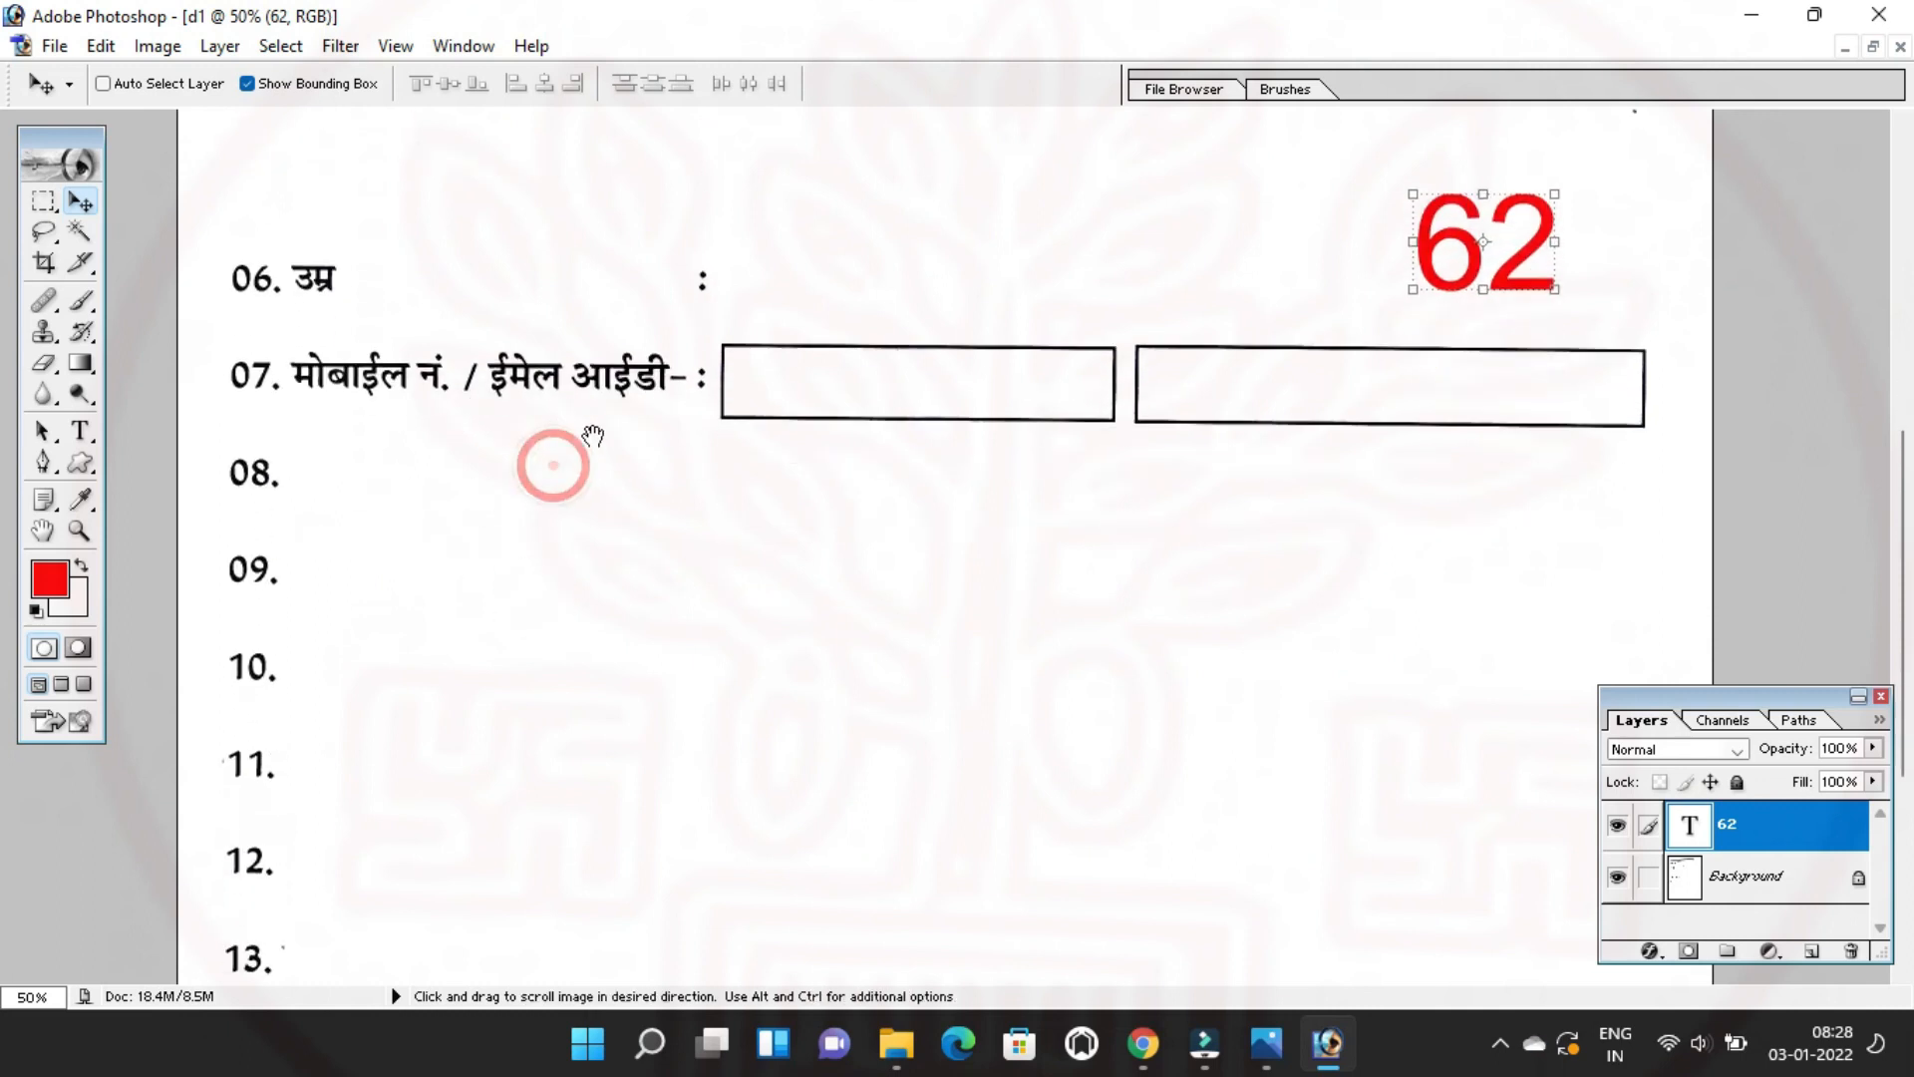
{"action": "scroll", "coordinate": [539, 417], "scroll_direction": "down", "scroll_amount": 1}
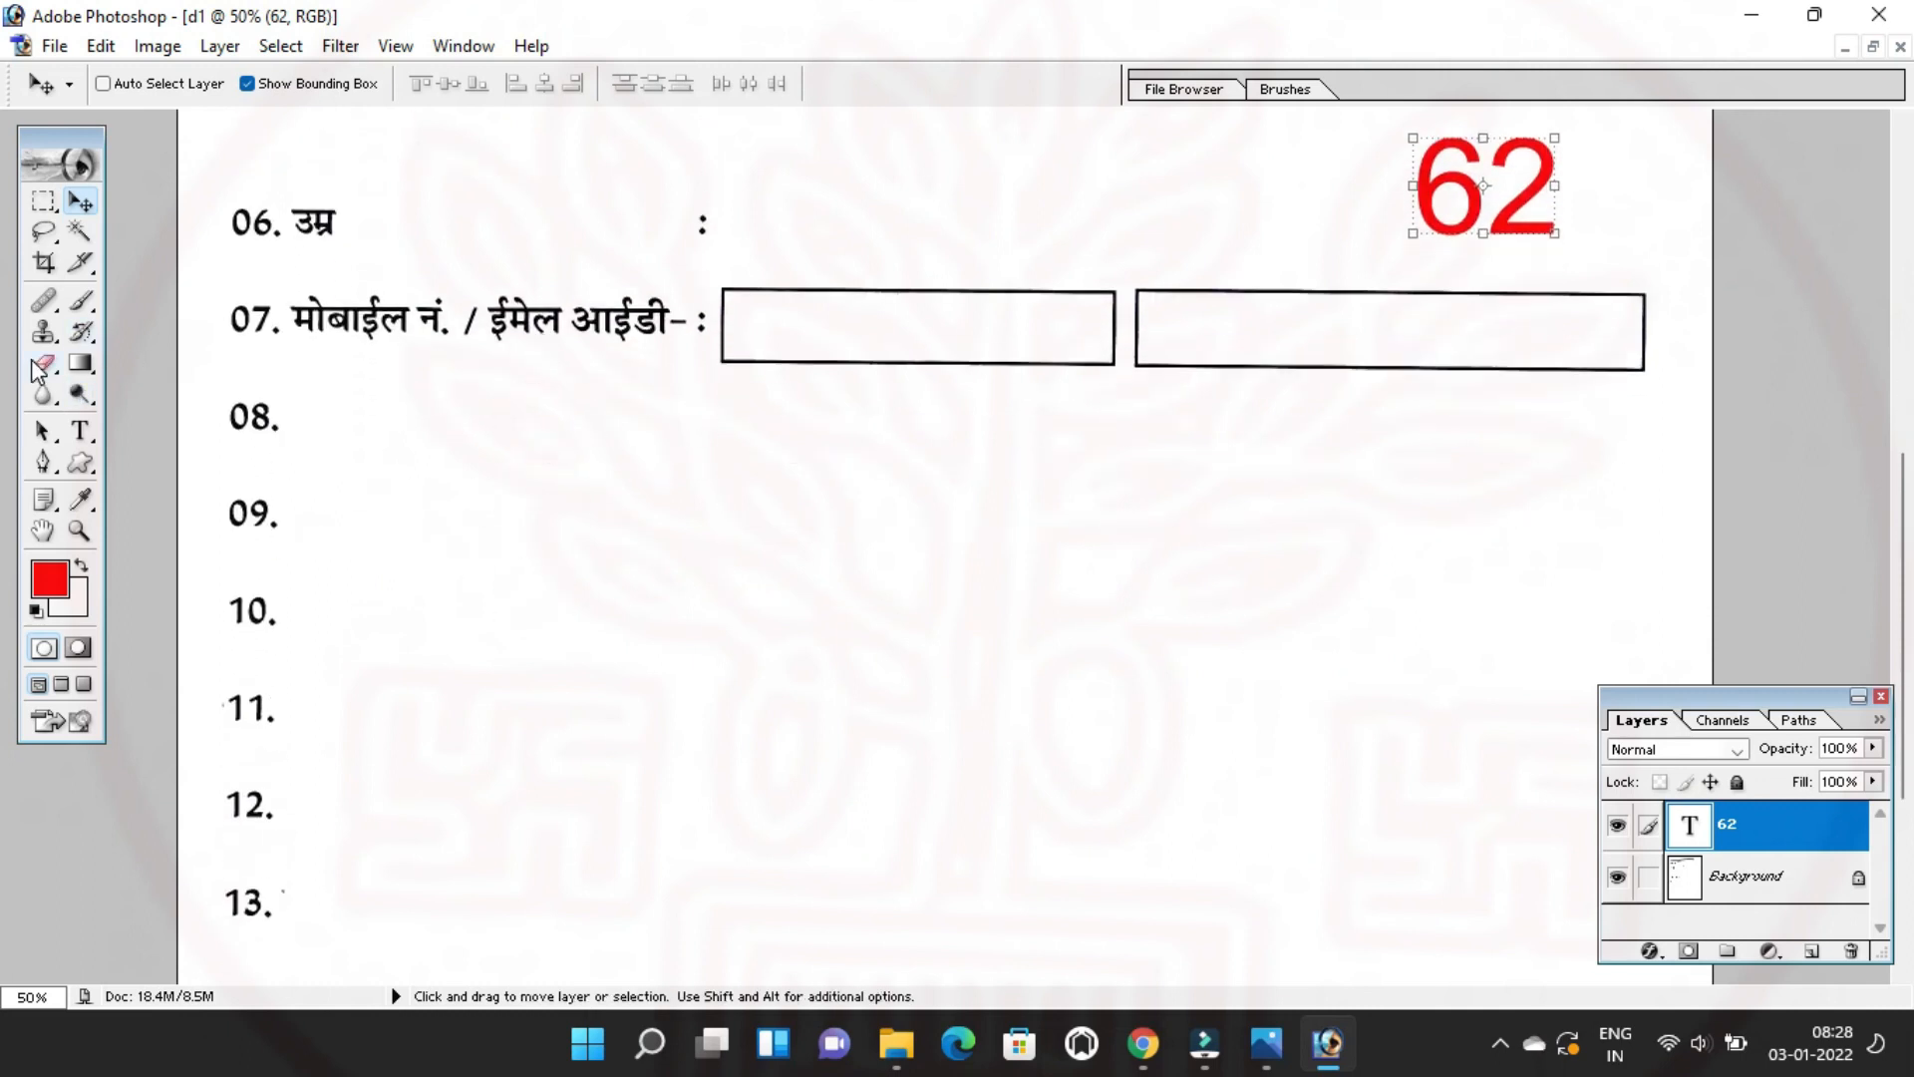
{"action": "left_click", "coordinate": [42, 365]}
{"action": "scroll", "coordinate": [1726, 847], "scroll_direction": "down", "scroll_amount": 2}
{"action": "left_click", "coordinate": [1741, 877]}
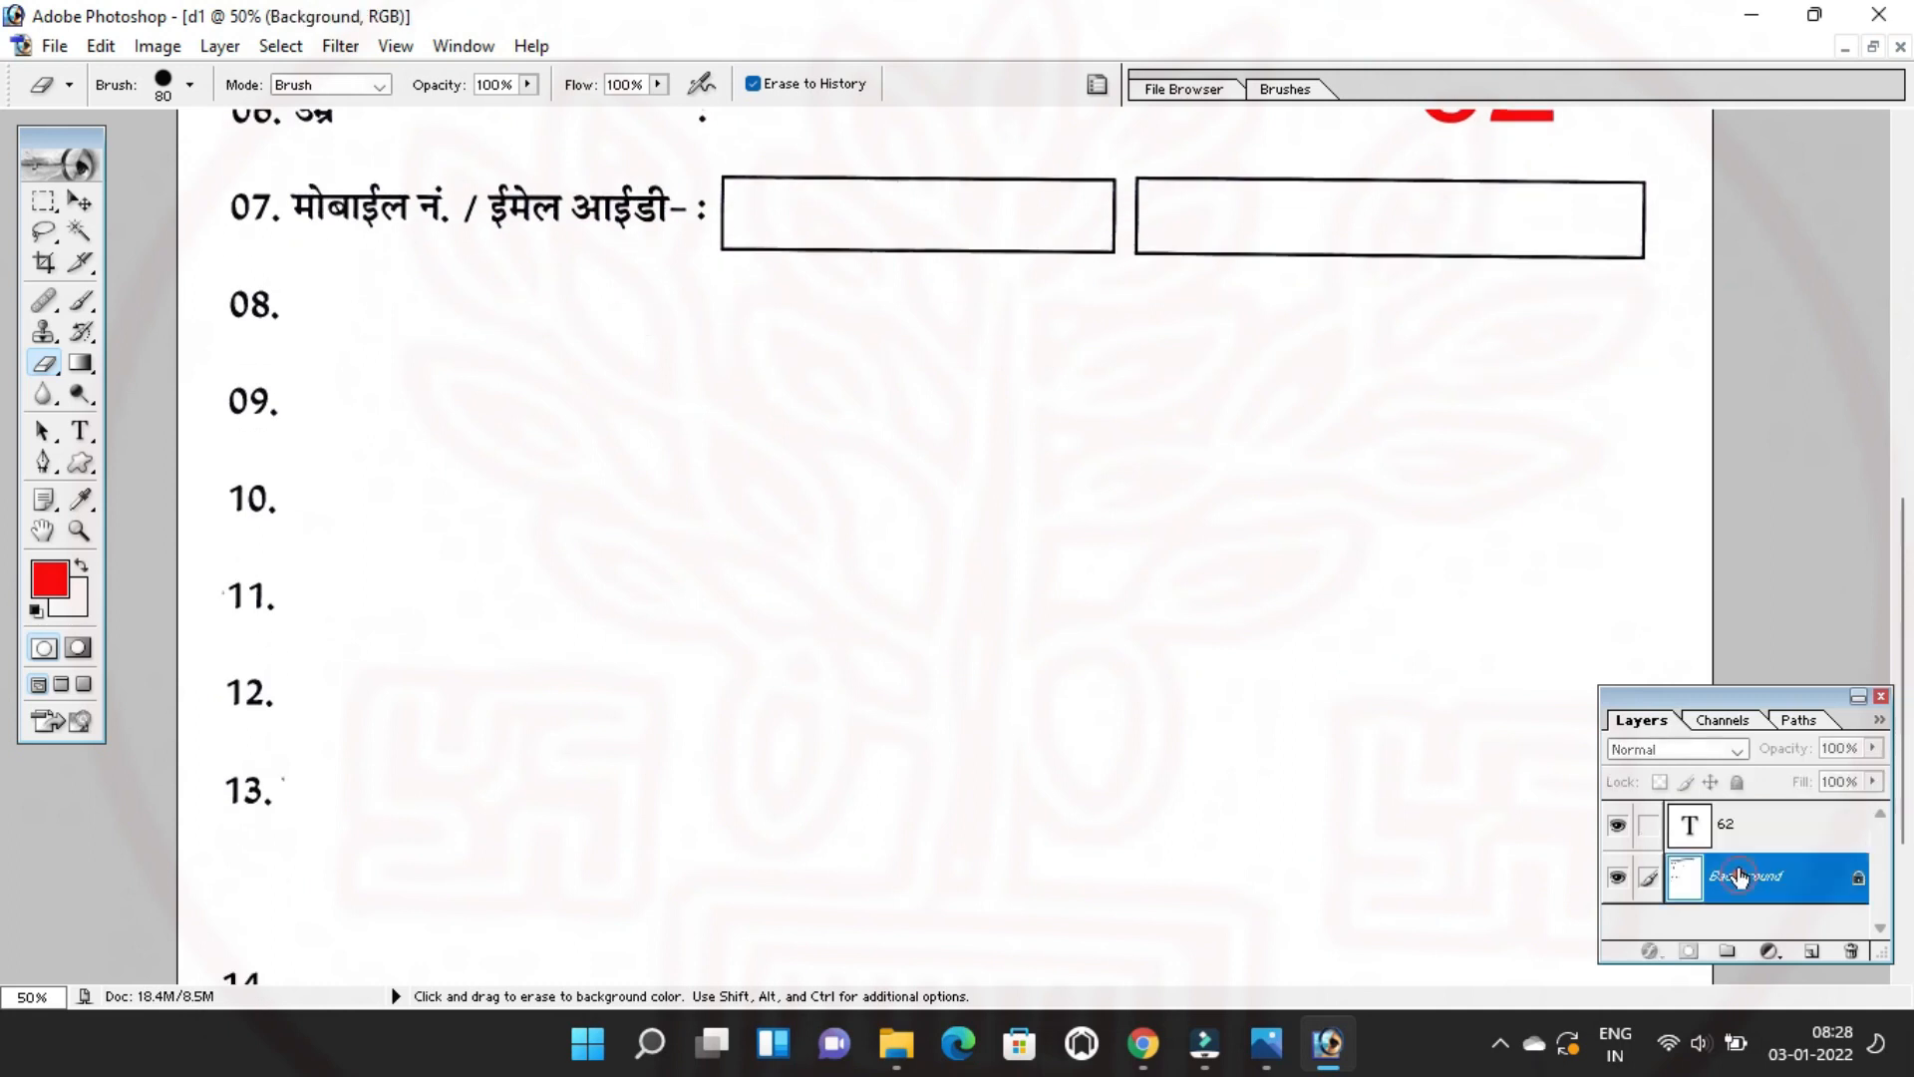
{"action": "key", "text": "space"}
{"action": "mouse_move", "coordinate": [284, 299]}
{"action": "left_mouse_down"}
{"action": "mouse_move", "coordinate": [262, 389]}
{"action": "mouse_move", "coordinate": [403, 384]}
{"action": "left_mouse_up"}
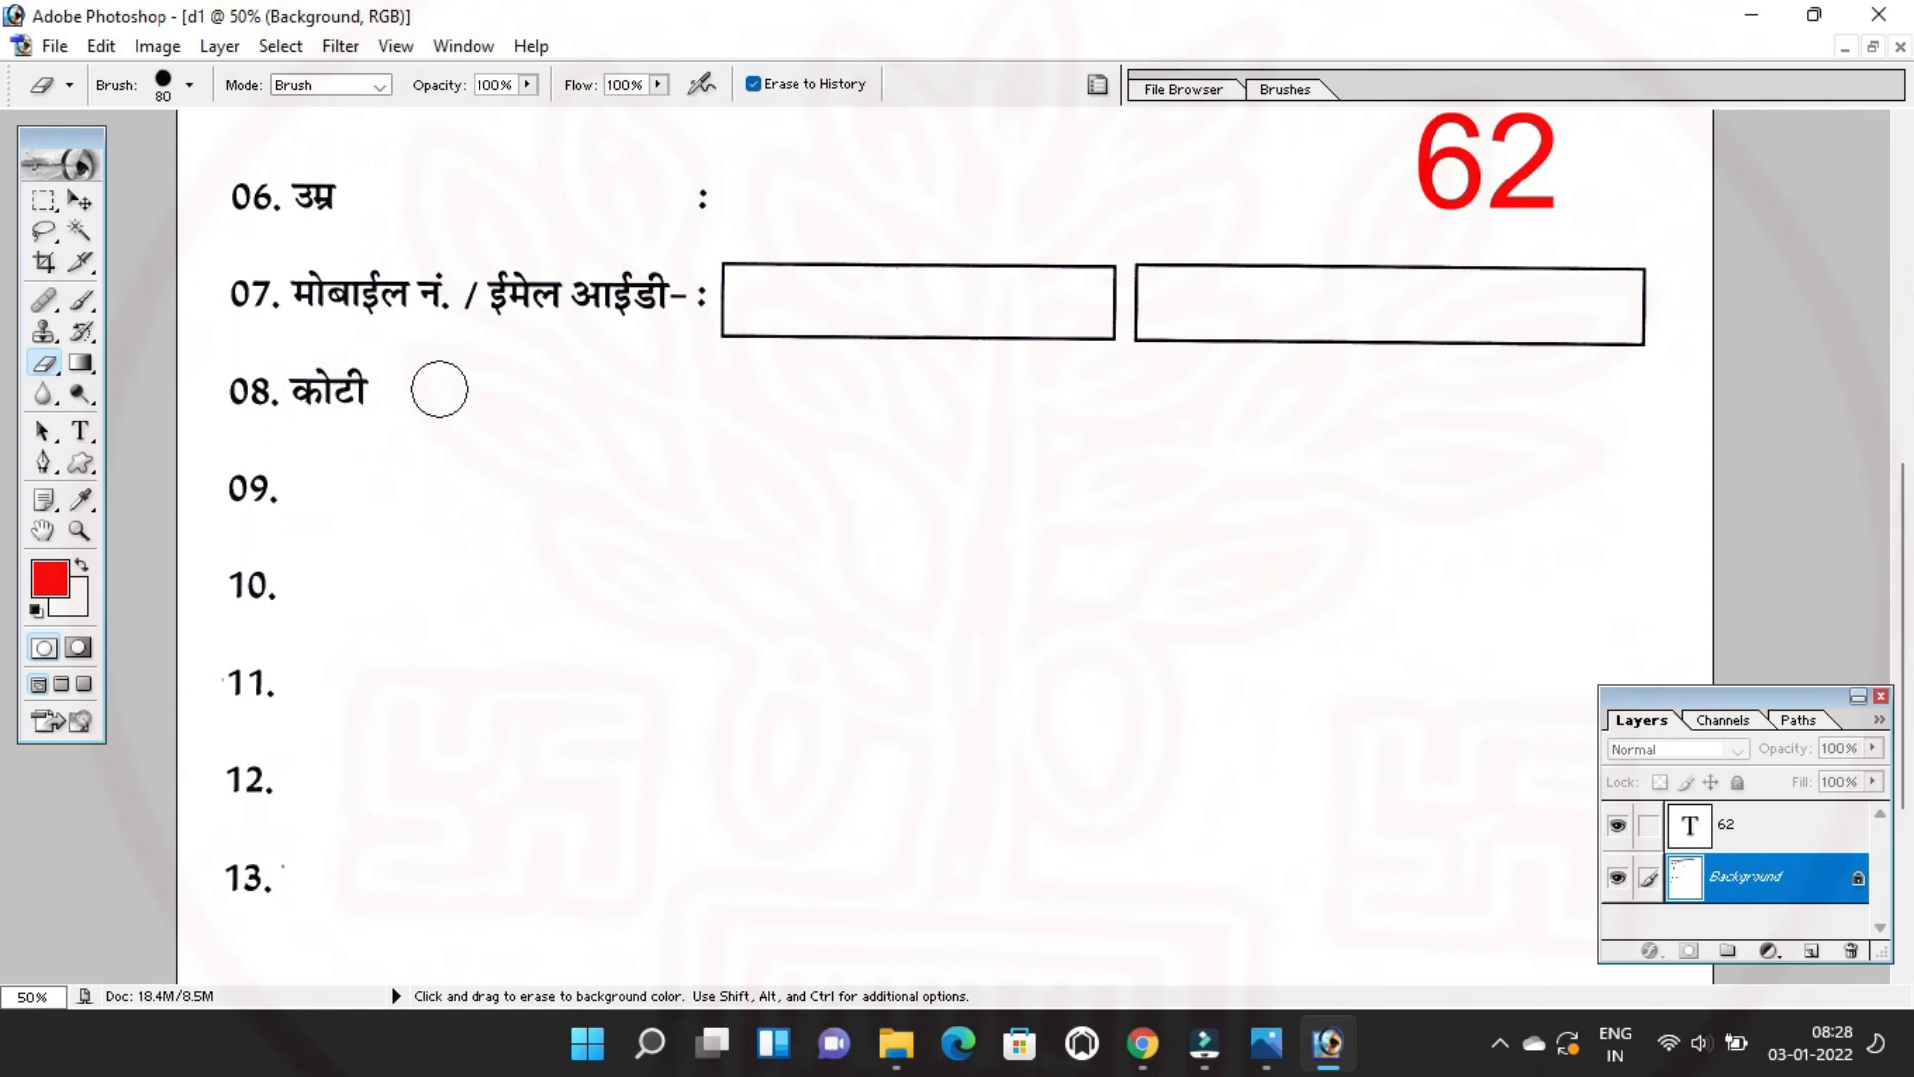
{"action": "mouse_move", "coordinate": [667, 394]}
{"action": "left_mouse_down"}
{"action": "mouse_move", "coordinate": [894, 401]}
{"action": "mouse_move", "coordinate": [788, 397]}
{"action": "left_mouse_up"}
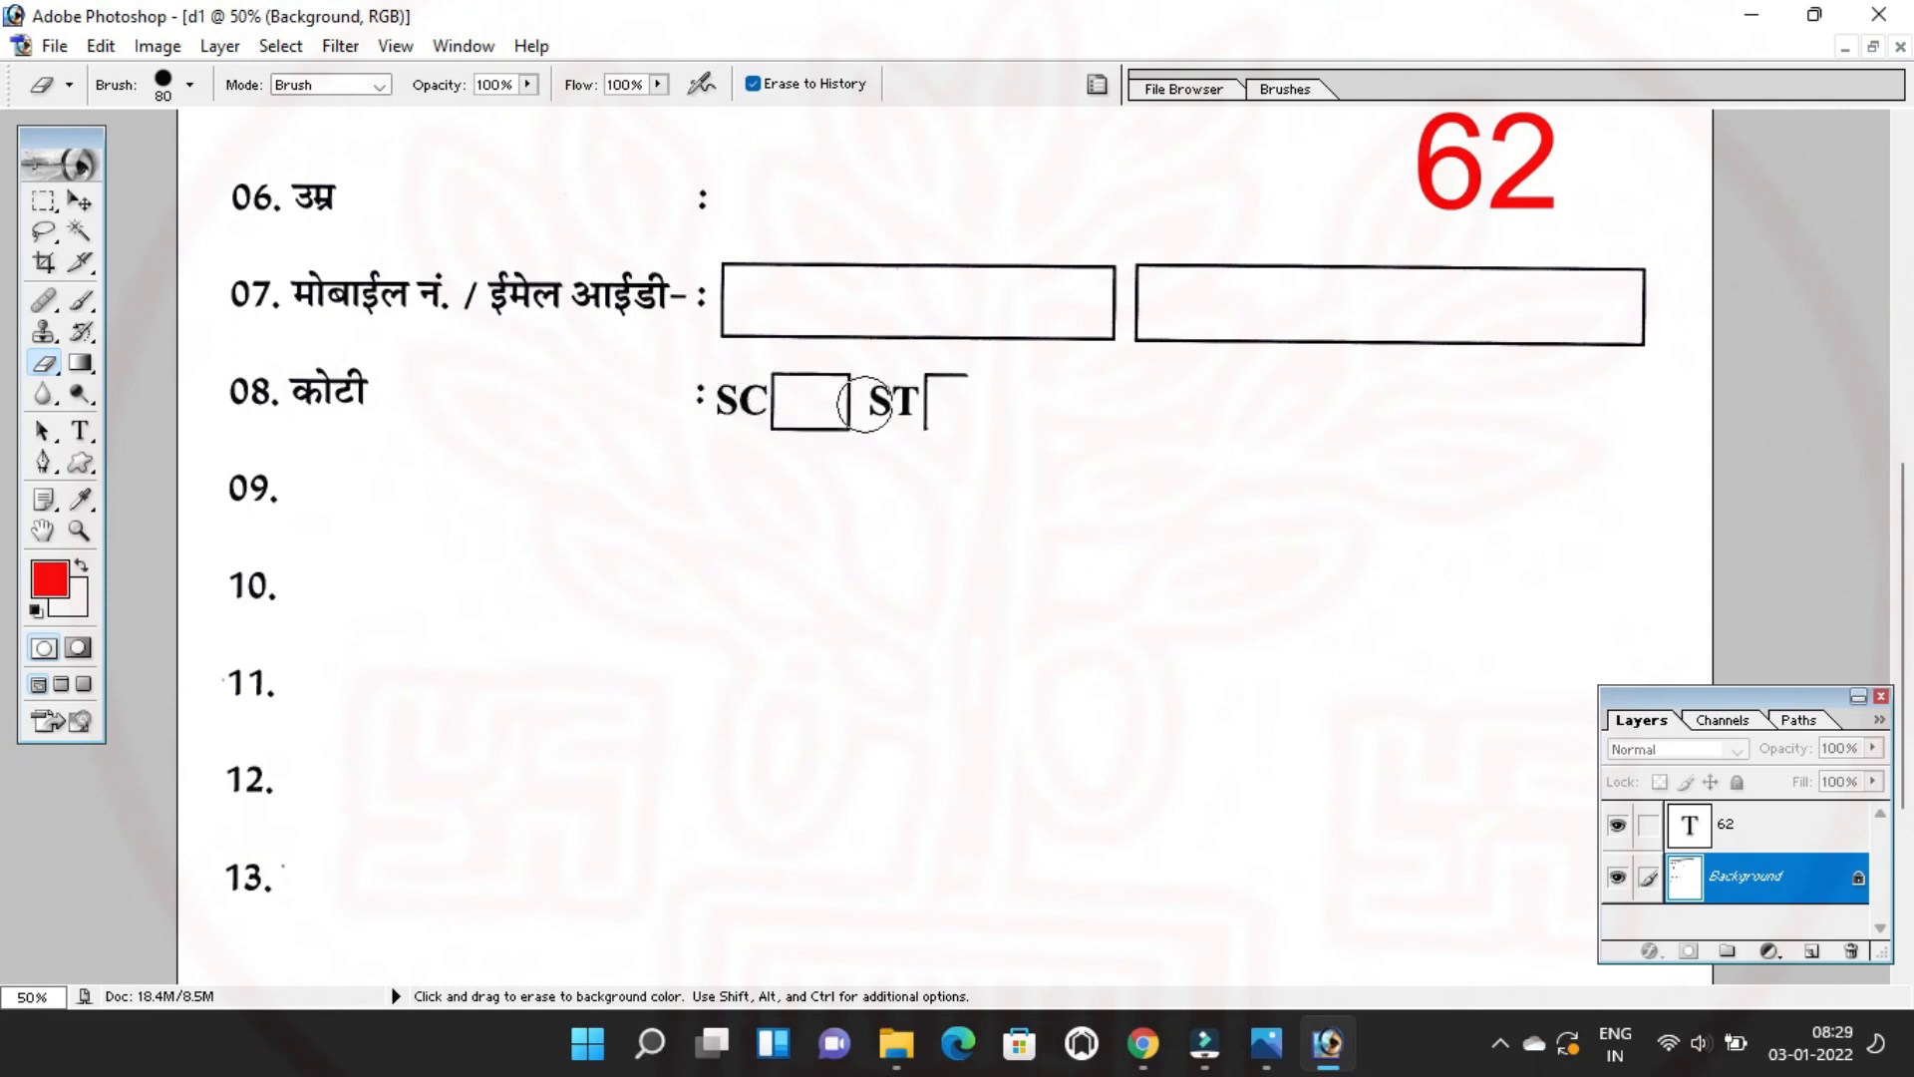
{"action": "mouse_move", "coordinate": [994, 407]}
{"action": "left_mouse_down"}
{"action": "mouse_move", "coordinate": [1551, 399]}
{"action": "mouse_move", "coordinate": [1417, 425]}
{"action": "left_mouse_up"}
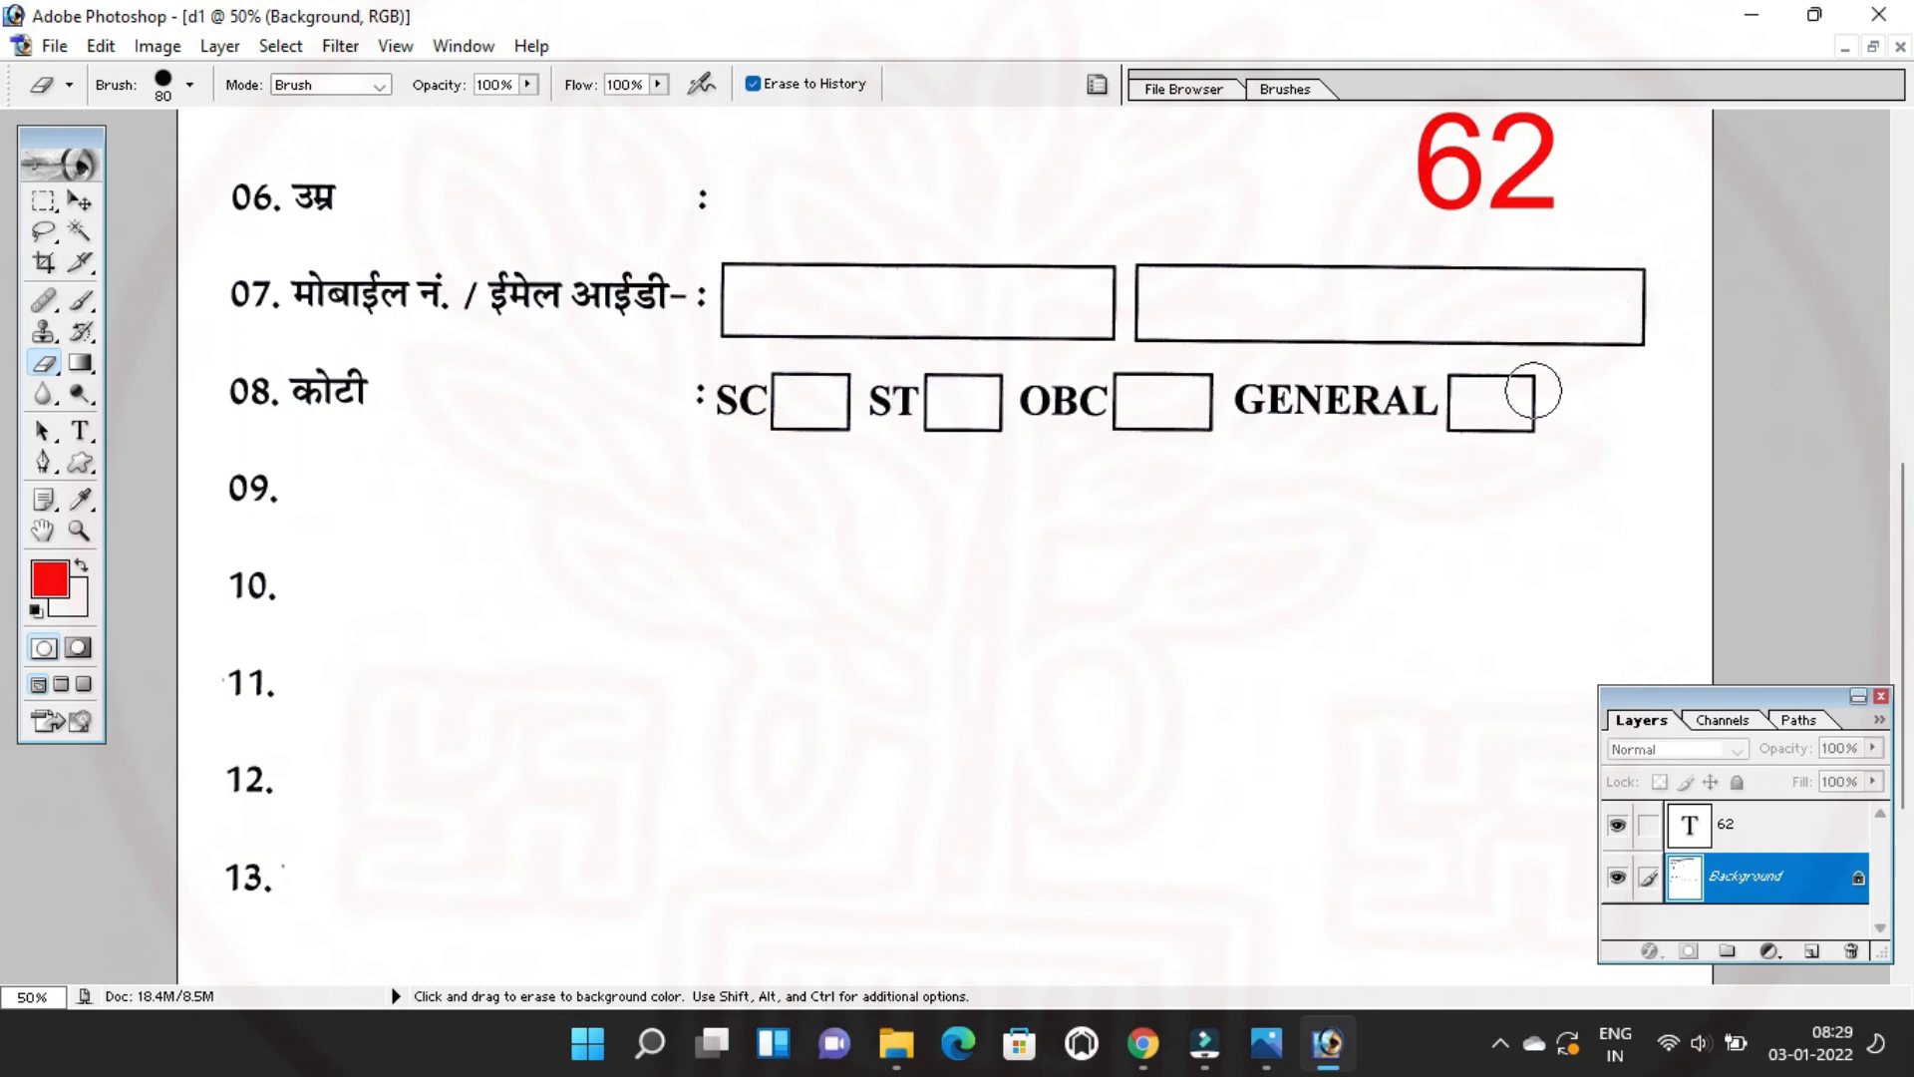
Erase to history along rows 09 and 10 to restore "इकाई / फर्म का नाम", "इकाई का पूरा पता" and their colons.
{"action": "scroll", "coordinate": [897, 409], "scroll_direction": "down", "scroll_amount": 1}
{"action": "mouse_move", "coordinate": [221, 461]}
{"action": "left_mouse_down"}
{"action": "mouse_move", "coordinate": [383, 456]}
{"action": "mouse_move", "coordinate": [271, 456]}
{"action": "mouse_move", "coordinate": [319, 451]}
{"action": "left_mouse_up"}
{"action": "left_click_drag", "start_coordinate": [471, 470], "coordinate": [653, 459]}
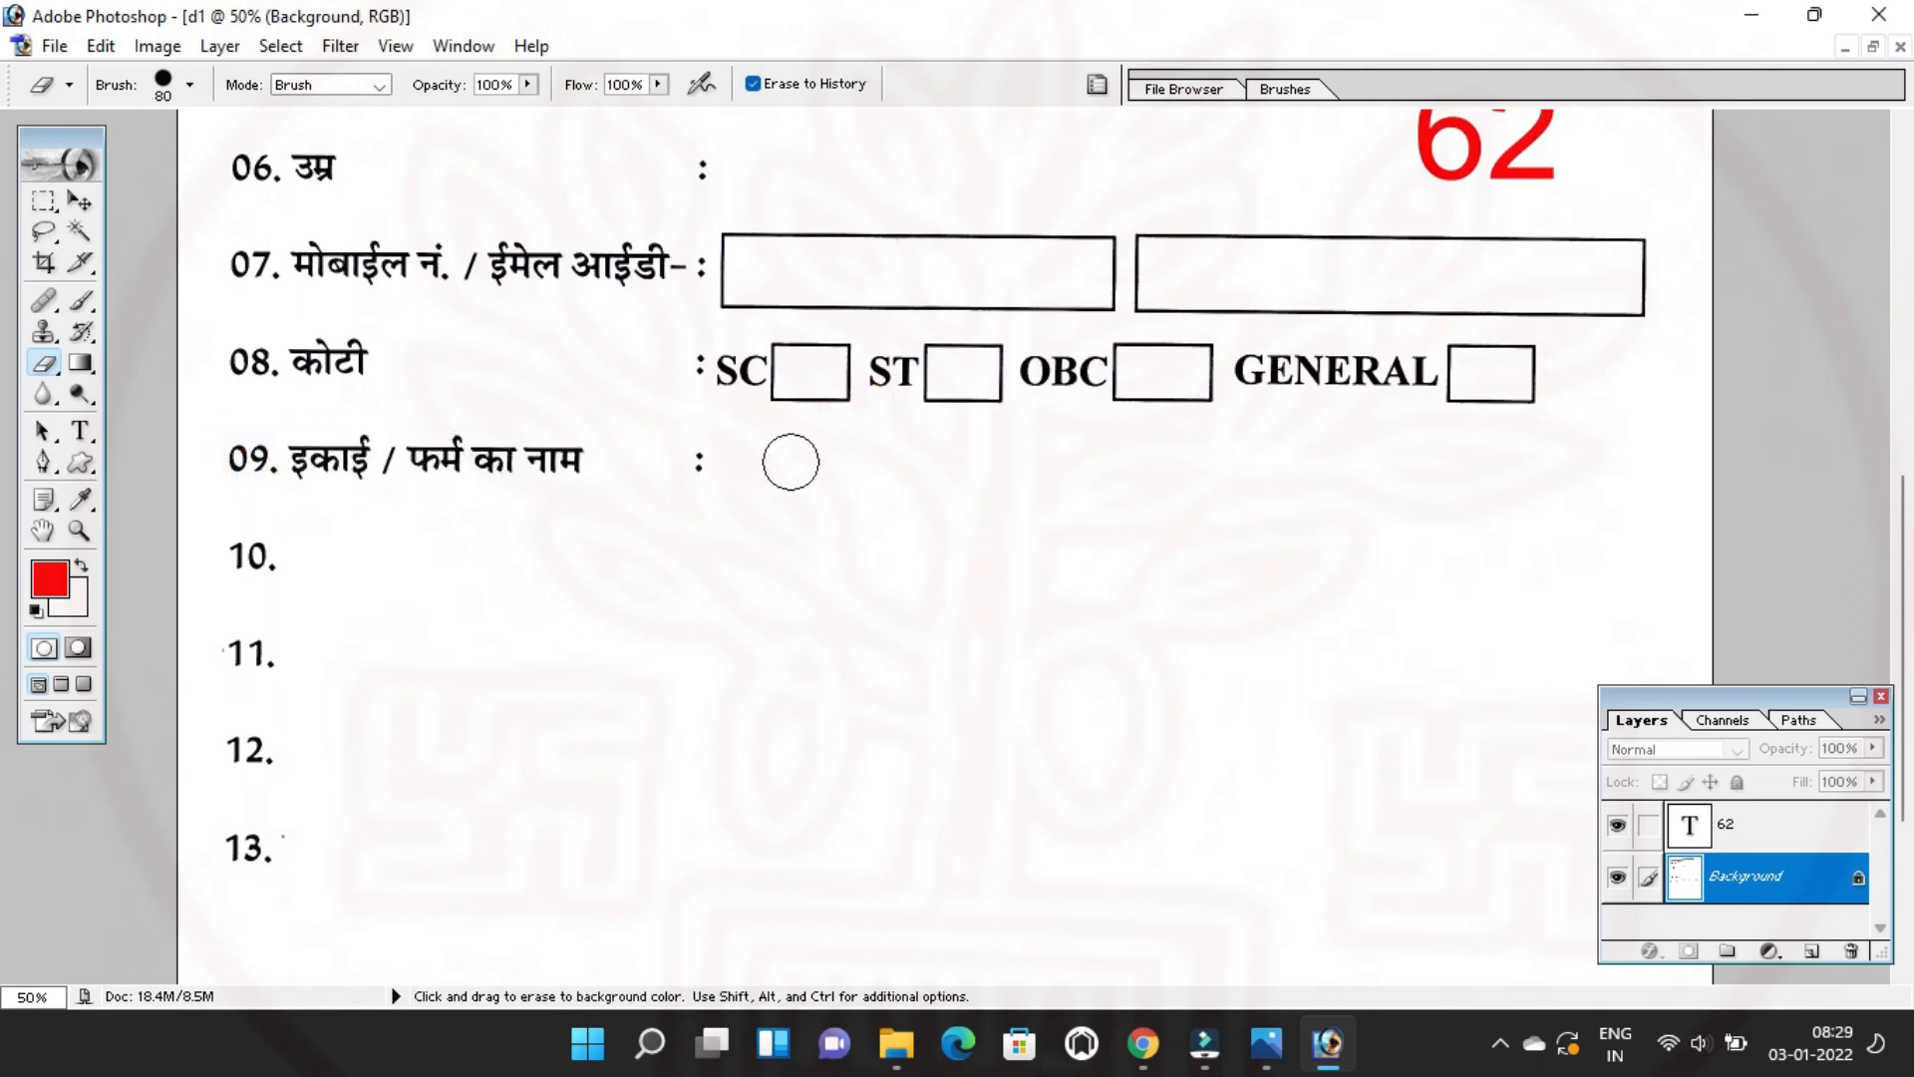
{"action": "scroll", "coordinate": [558, 468], "scroll_direction": "down", "scroll_amount": 1}
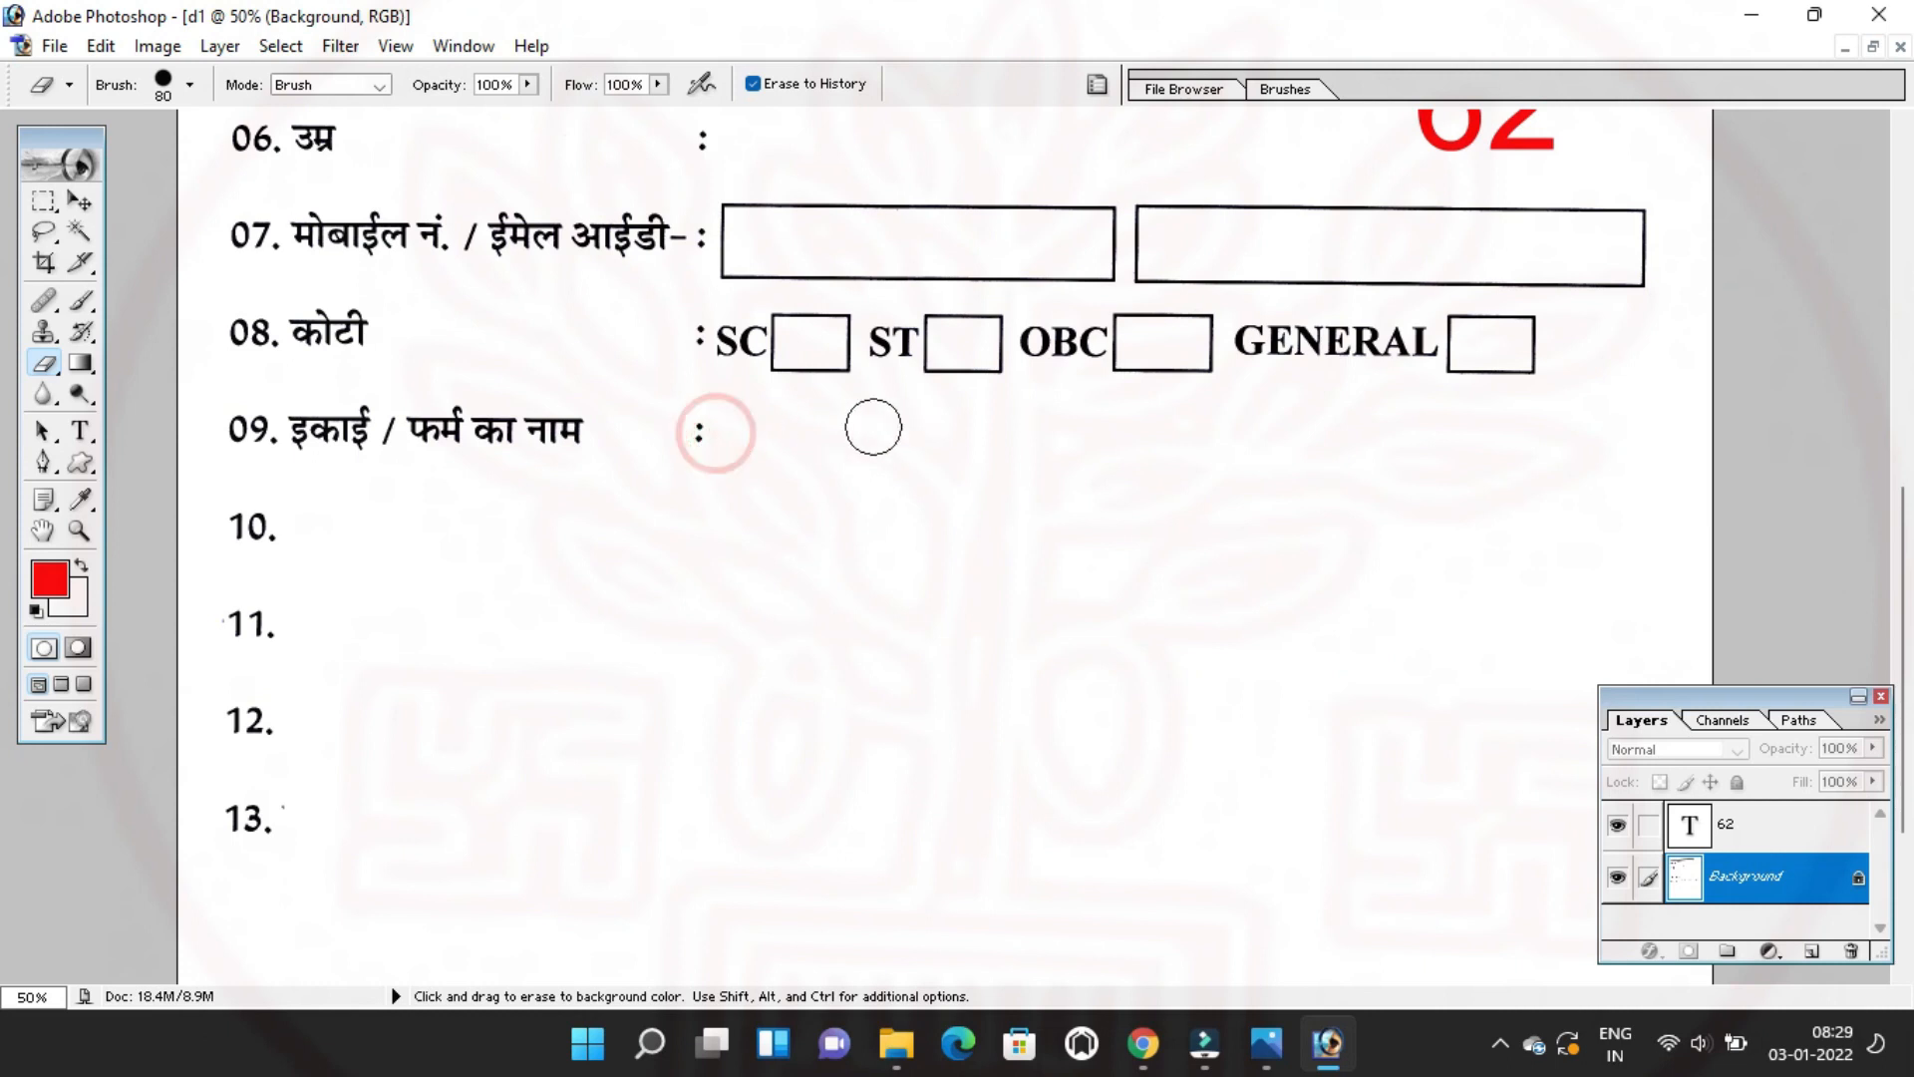
{"action": "left_click_drag", "start_coordinate": [245, 525], "coordinate": [583, 537]}
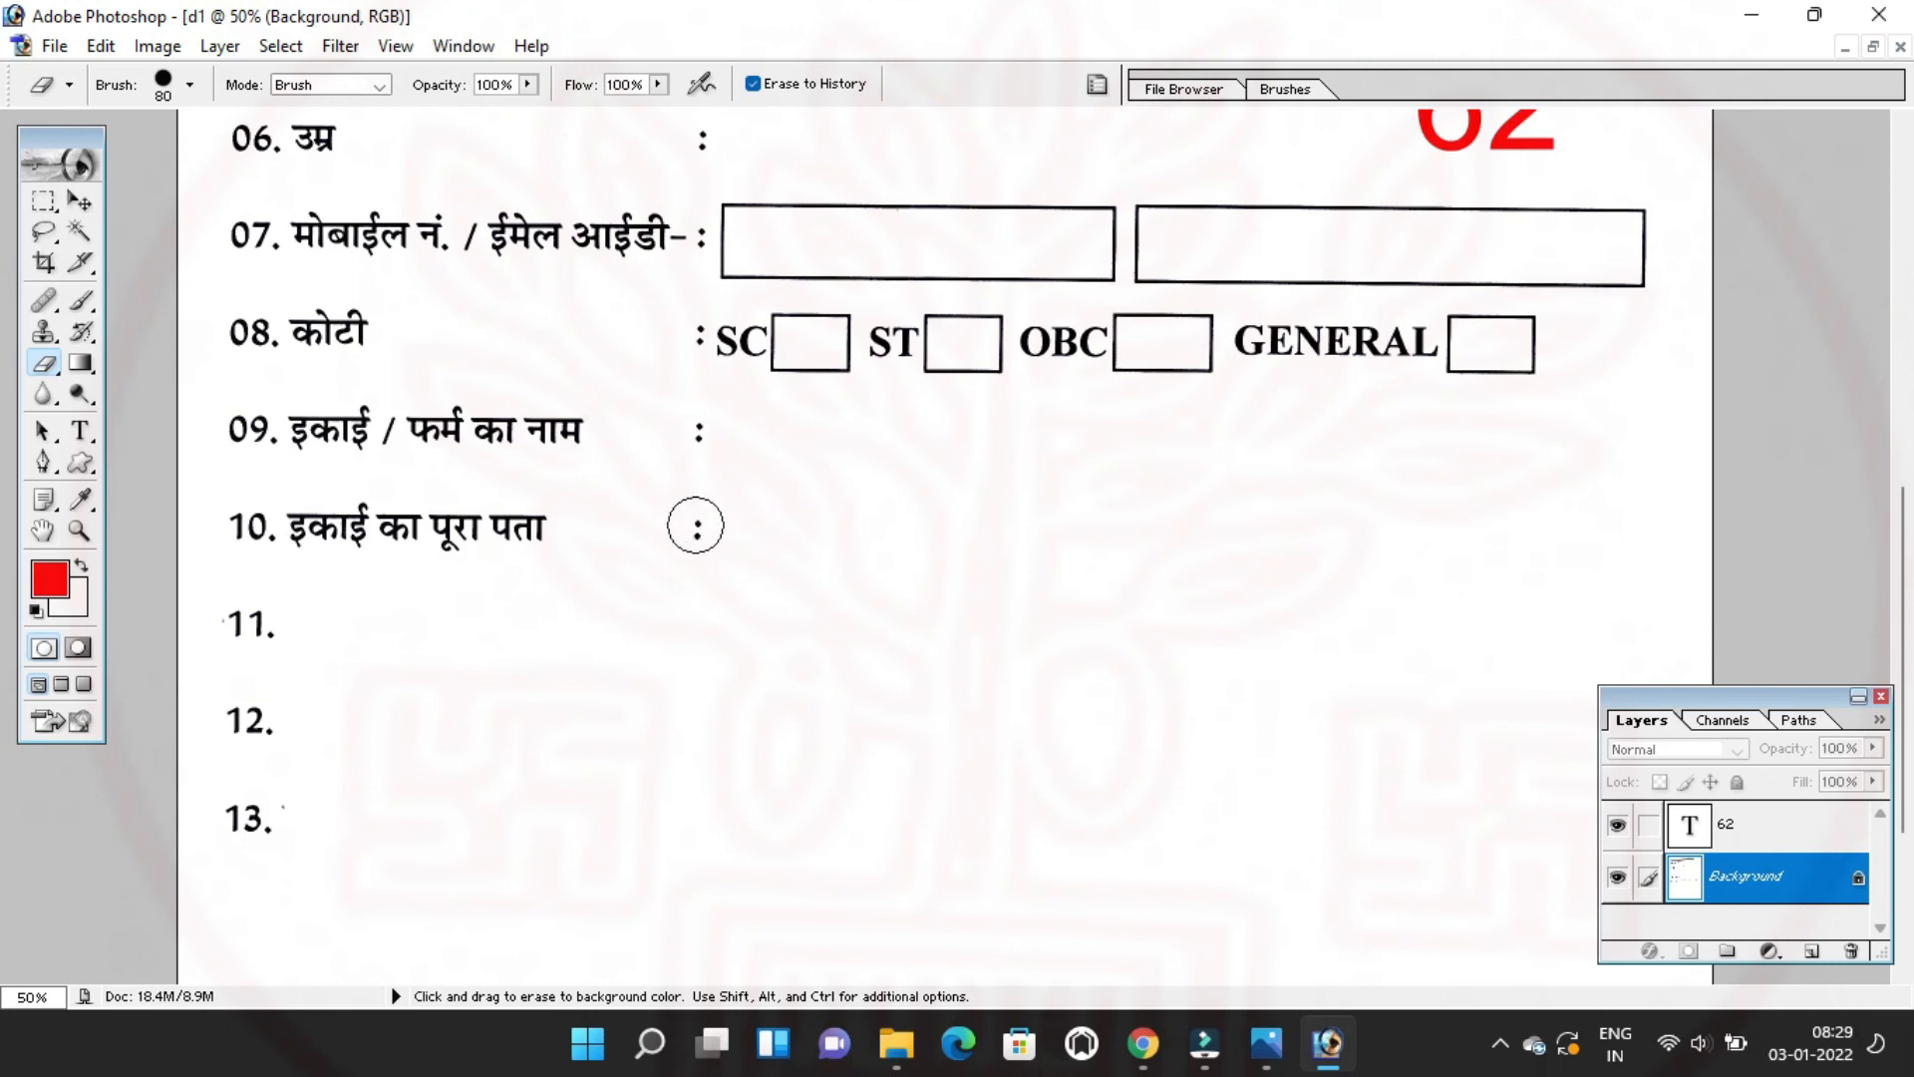
Erase to history along row 11 of the Background layer to restore the label "परियोजना का नाम".
{"action": "scroll", "coordinate": [750, 522], "scroll_direction": "down", "scroll_amount": 1}
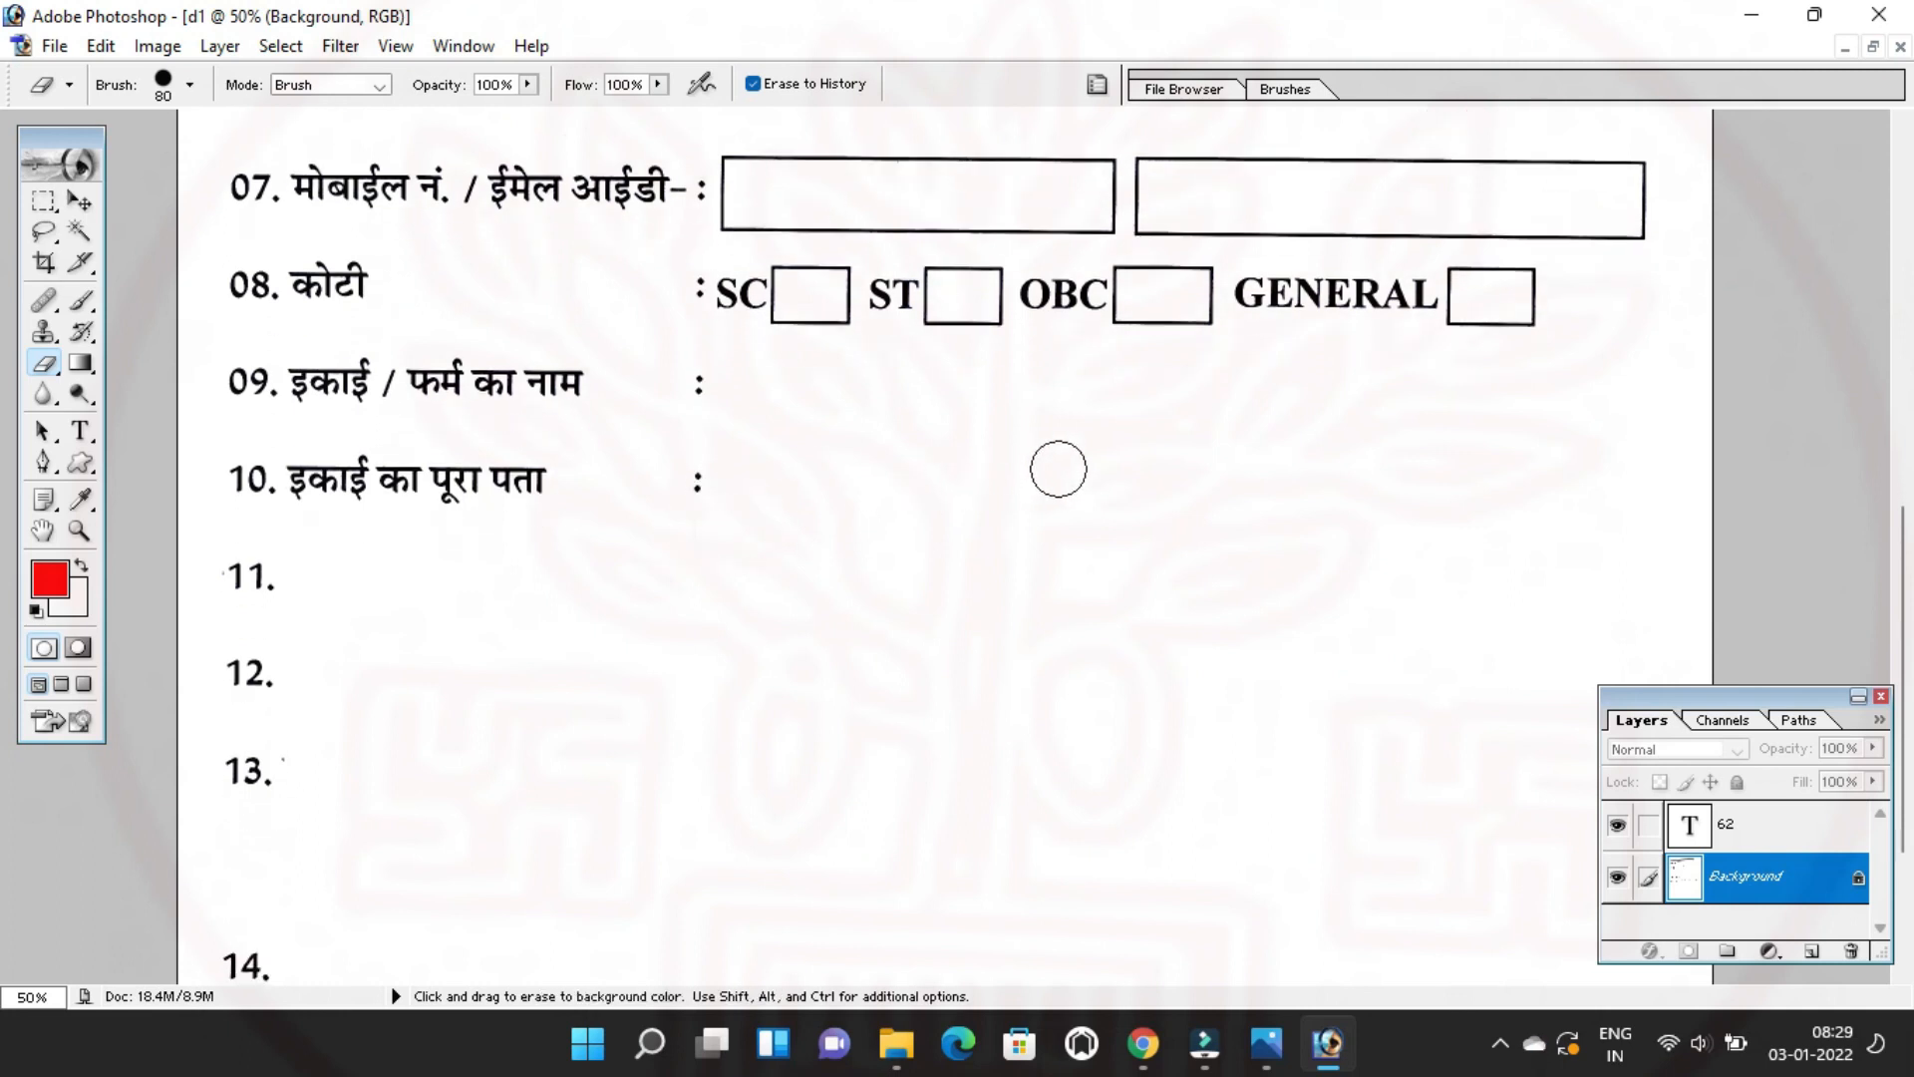
{"action": "scroll", "coordinate": [1058, 469], "scroll_direction": "down", "scroll_amount": 1}
{"action": "mouse_move", "coordinate": [278, 544]}
{"action": "left_mouse_down"}
{"action": "mouse_move", "coordinate": [507, 529]}
{"action": "mouse_move", "coordinate": [405, 550]}
{"action": "left_mouse_up"}
{"action": "scroll", "coordinate": [349, 547], "scroll_direction": "down", "scroll_amount": 1}
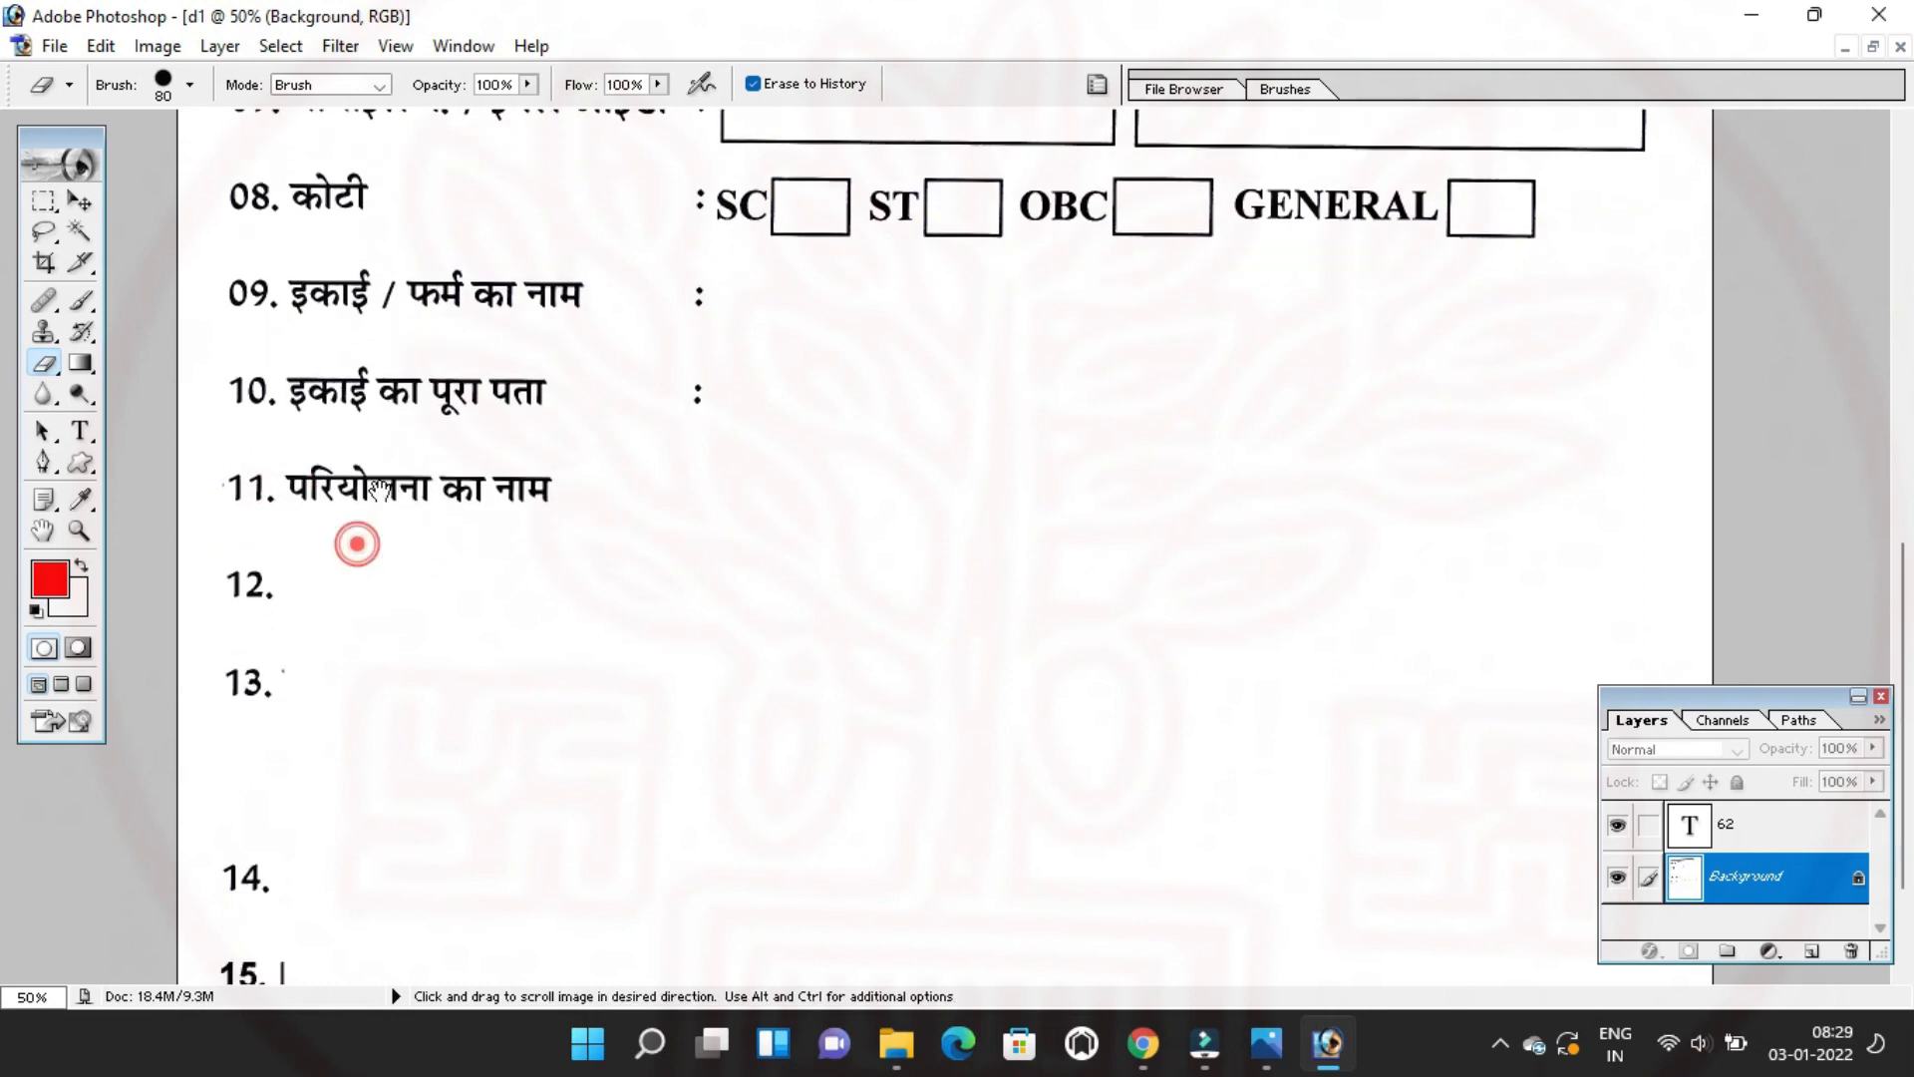
{"action": "left_click", "coordinate": [43, 201]}
{"action": "scroll", "coordinate": [505, 505], "scroll_direction": "down", "scroll_amount": 1}
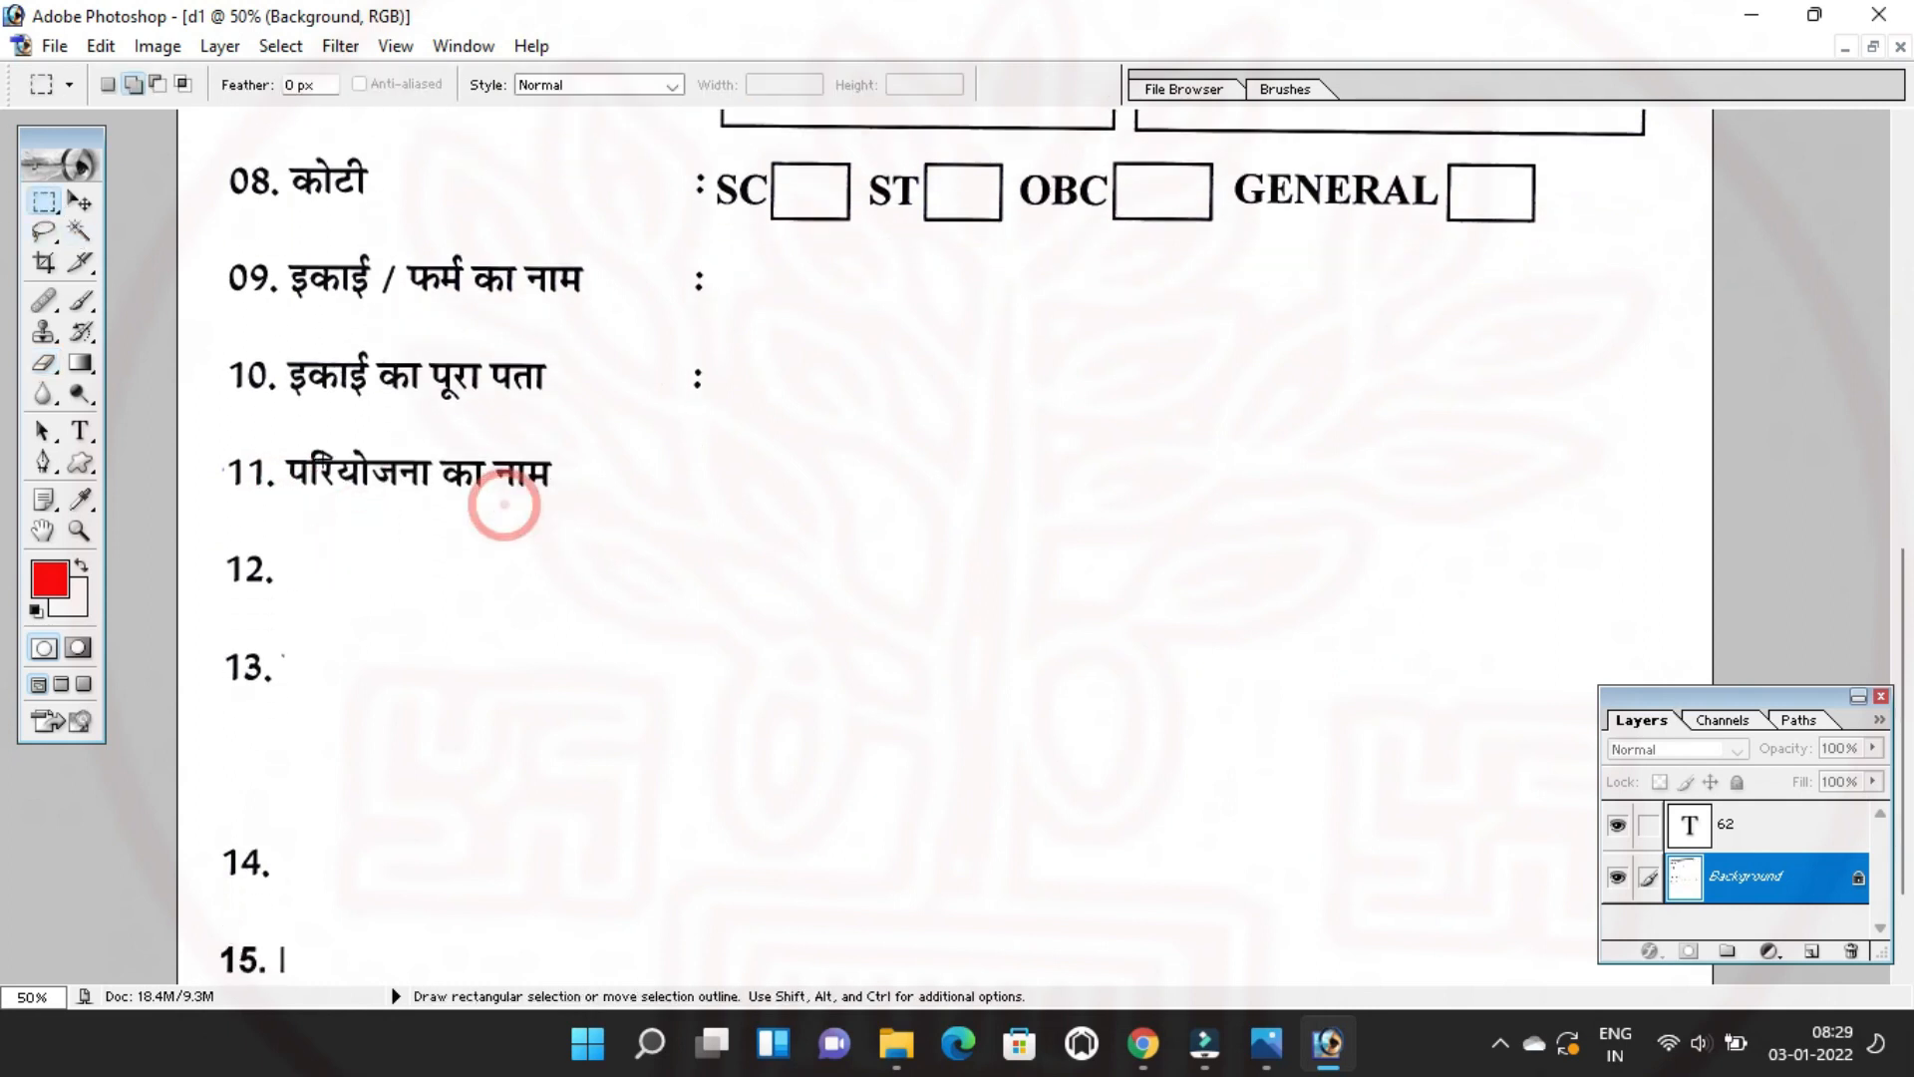
{"action": "left_click", "coordinate": [366, 482]}
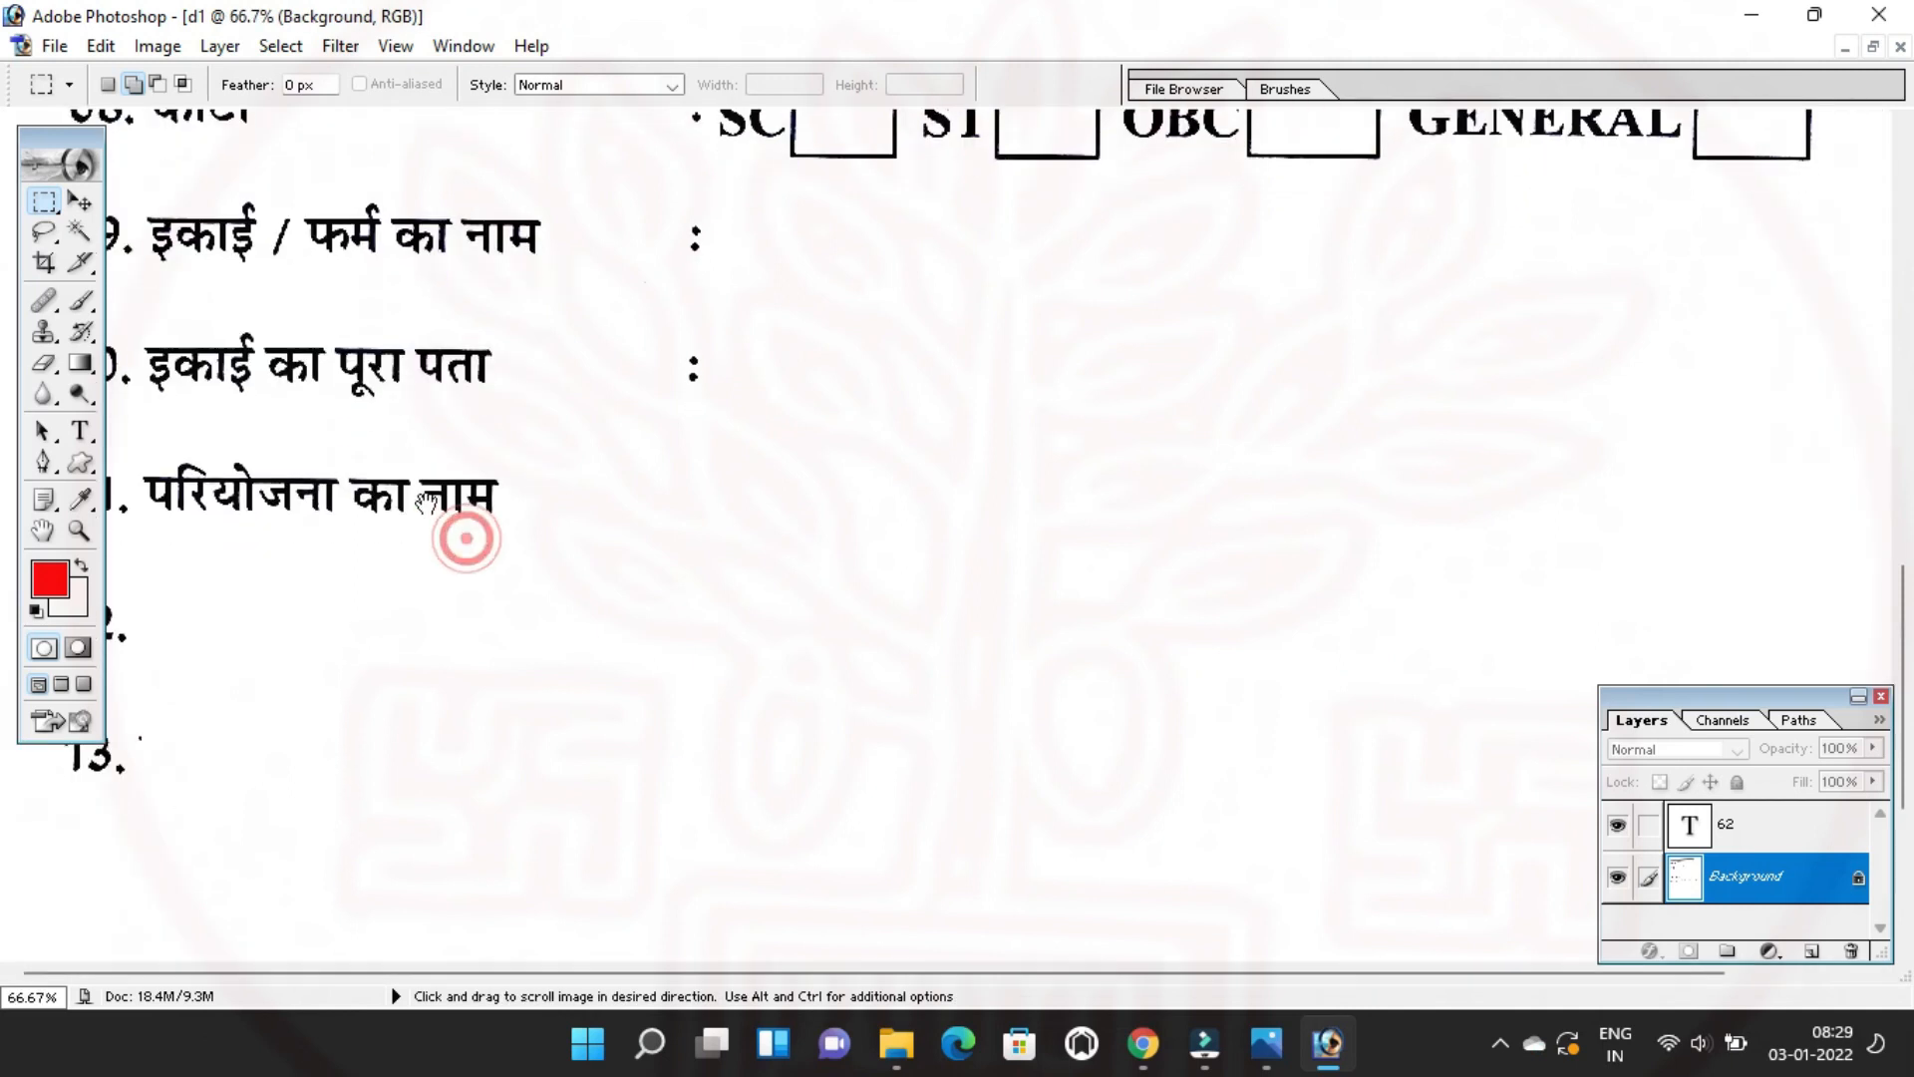
Erase to history across the rest of row 11 to restore its colon and the long empty box.
{"action": "left_click", "coordinate": [43, 363]}
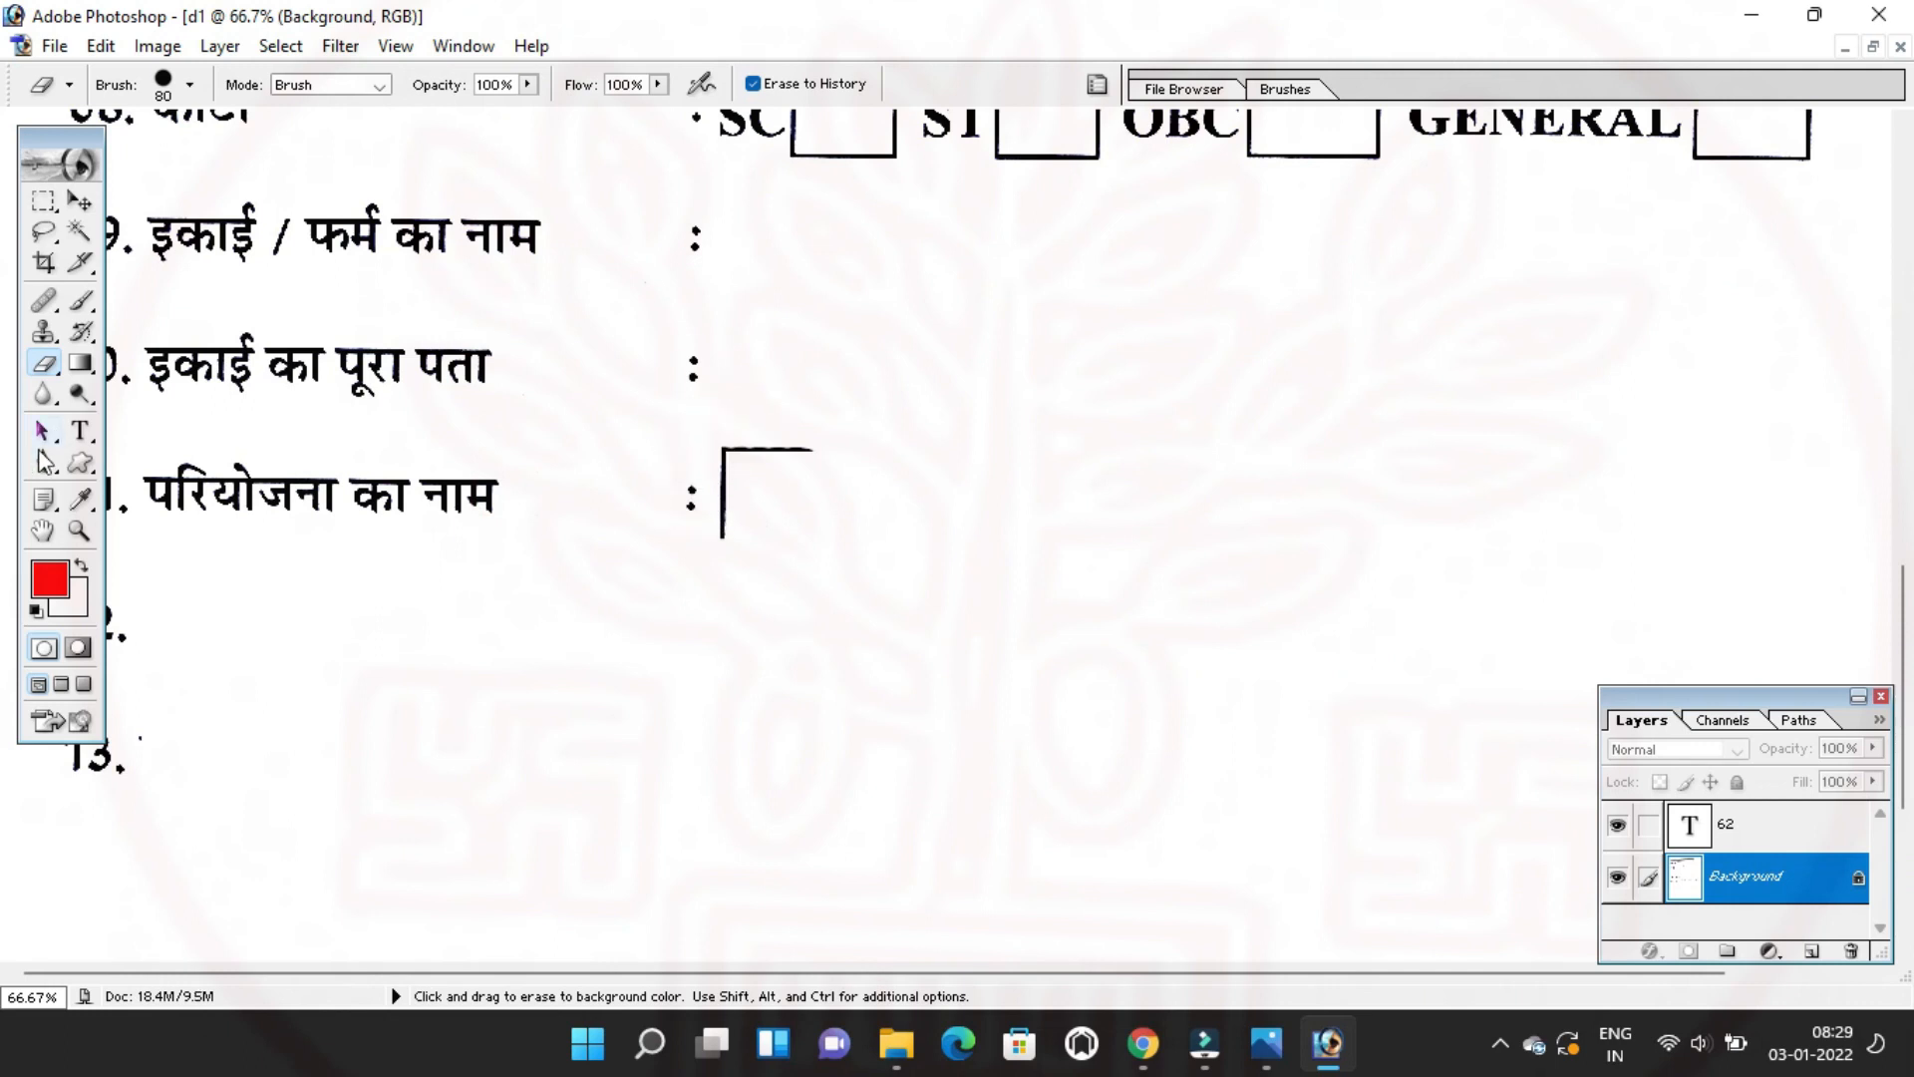
{"action": "left_click", "coordinate": [81, 431]}
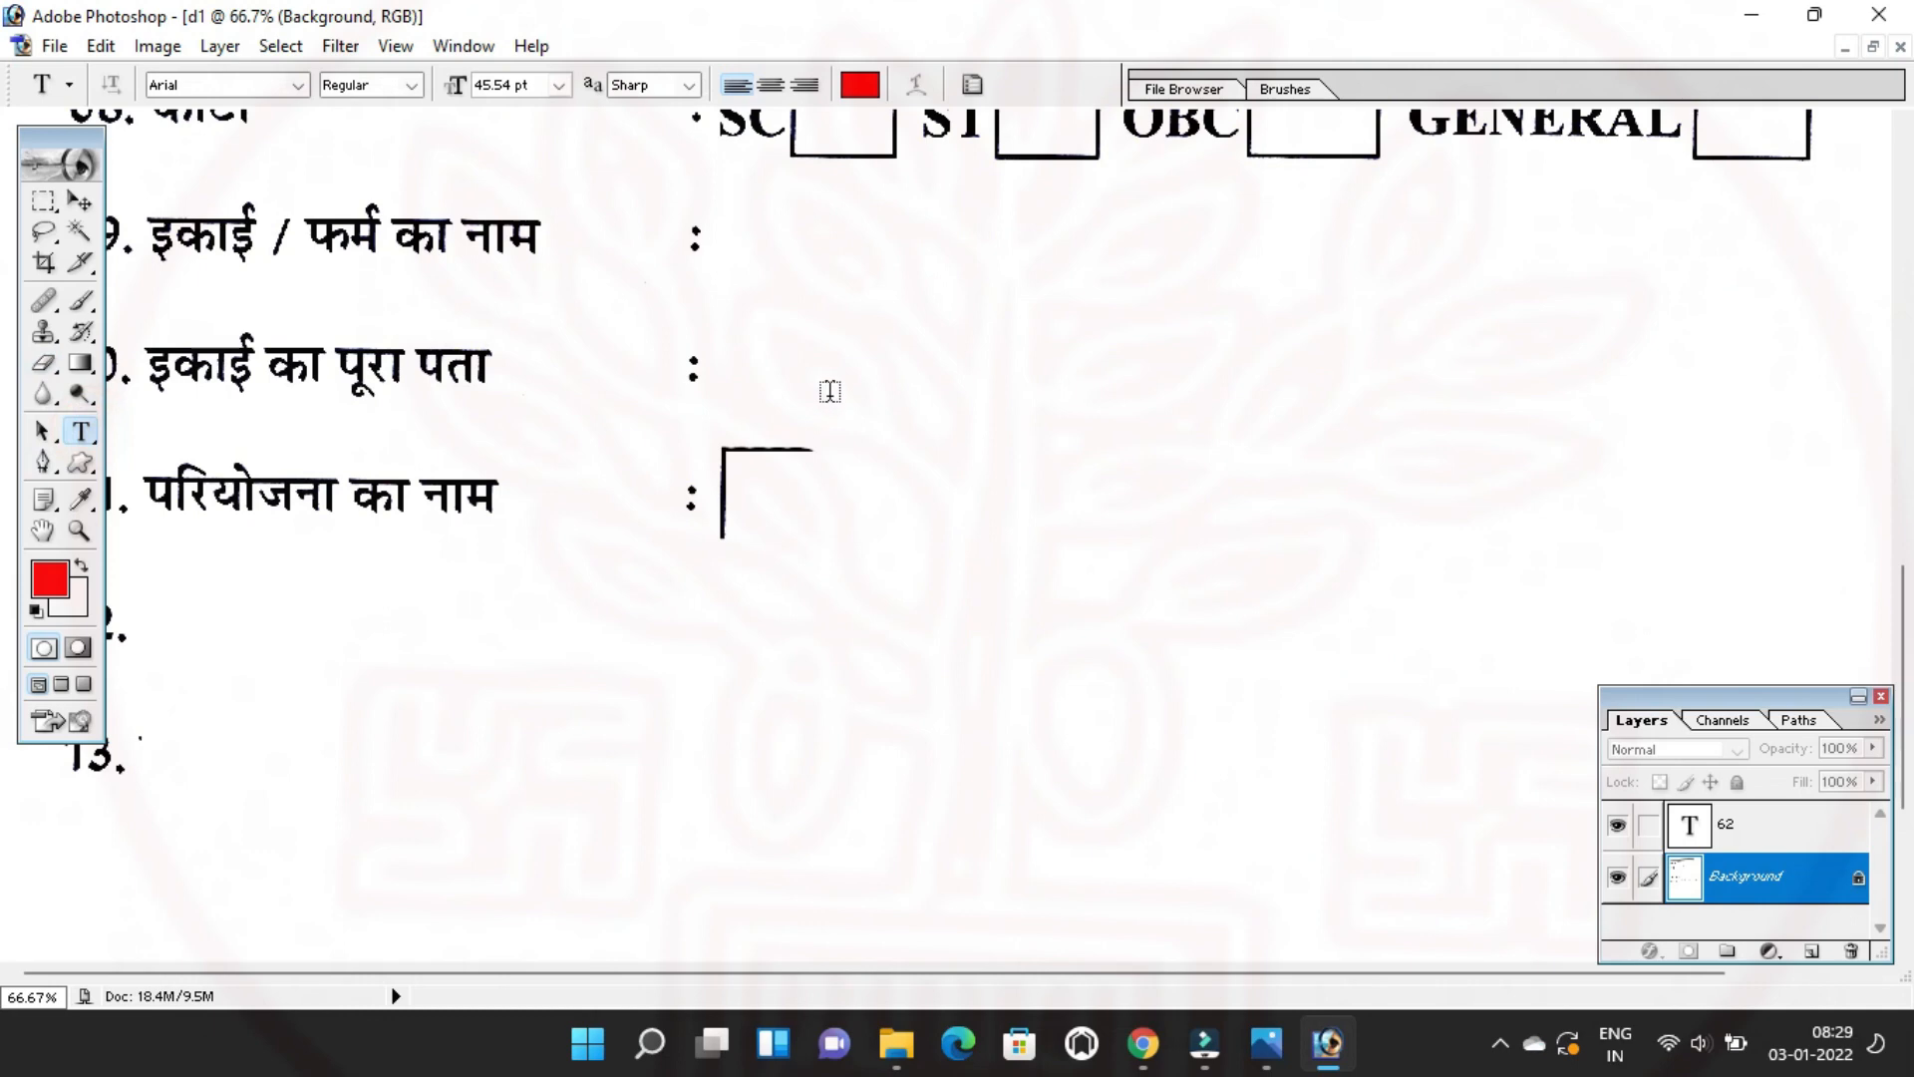
{"action": "left_click", "coordinate": [43, 363]}
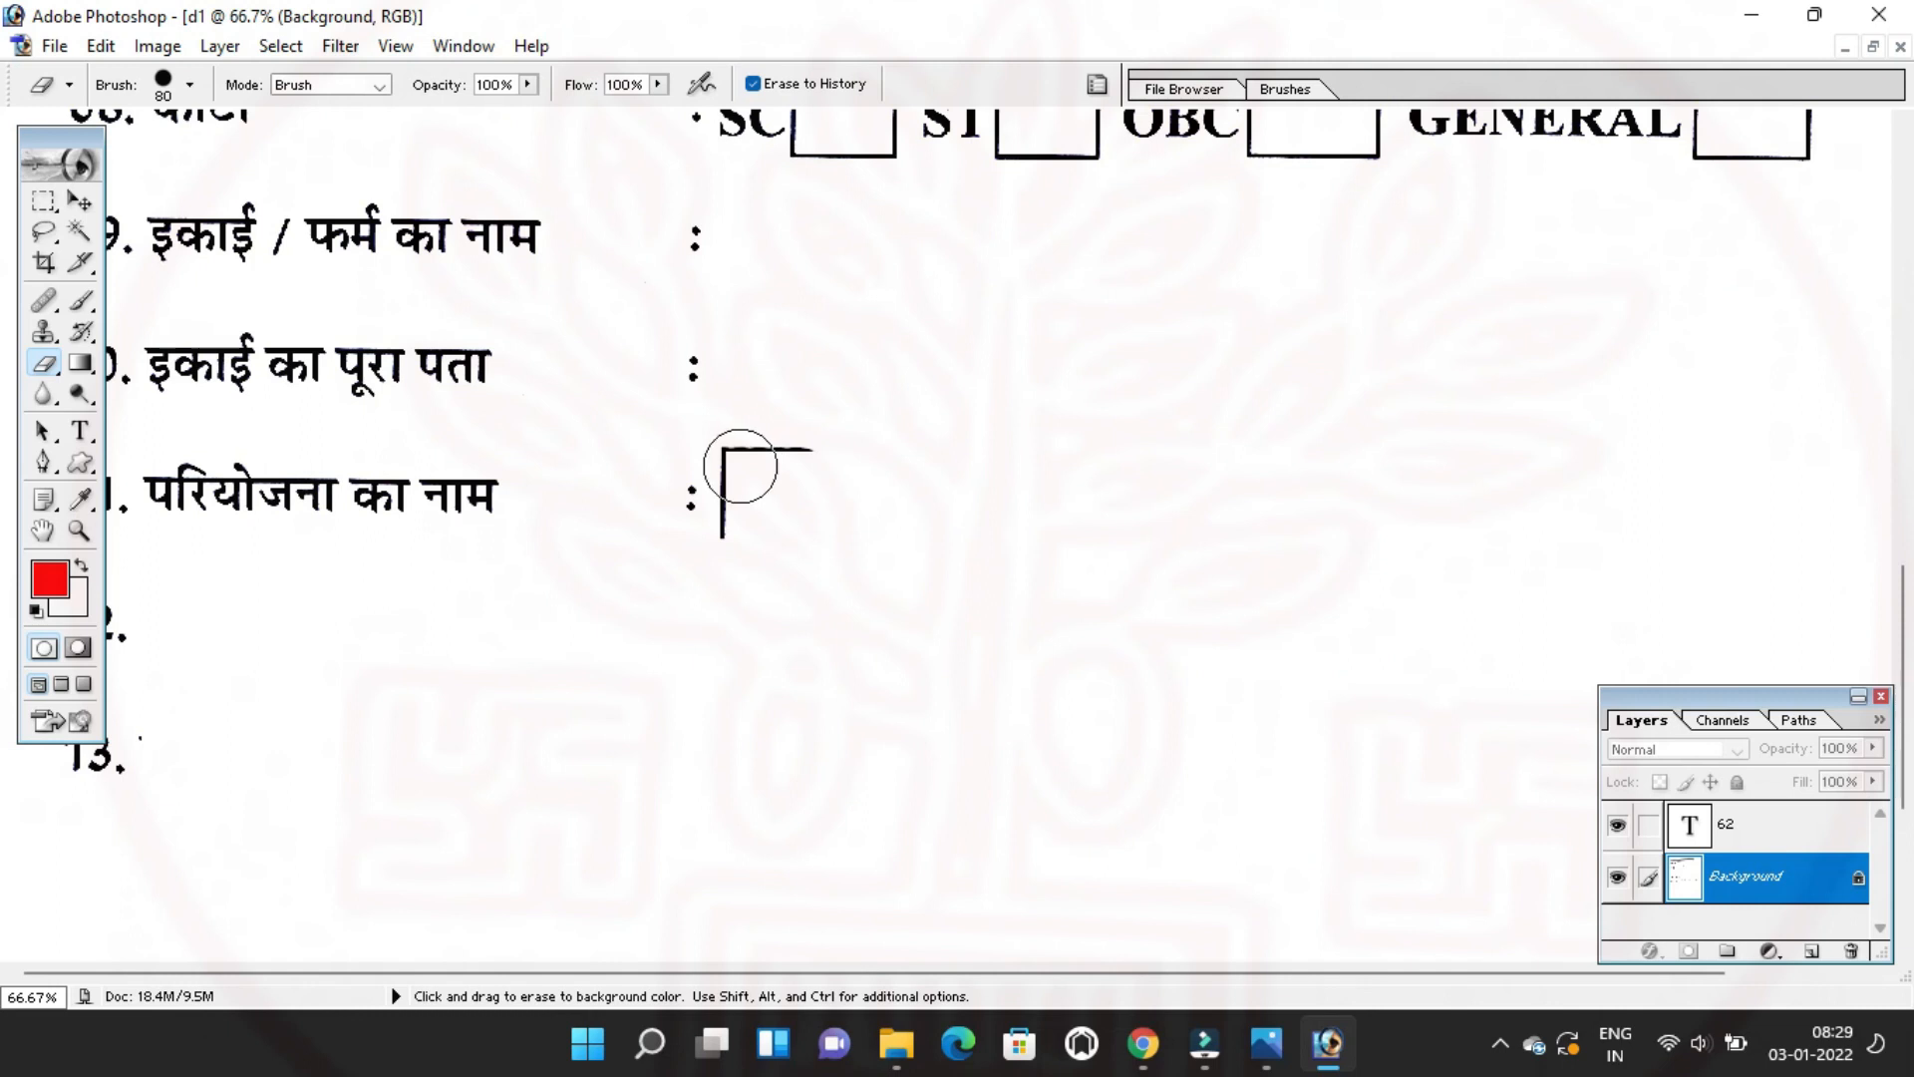
{"action": "mouse_move", "coordinate": [623, 497]}
{"action": "left_mouse_down"}
{"action": "mouse_move", "coordinate": [932, 467]}
{"action": "mouse_move", "coordinate": [1044, 483]}
{"action": "mouse_move", "coordinate": [751, 513]}
{"action": "mouse_move", "coordinate": [825, 528]}
{"action": "mouse_move", "coordinate": [870, 514]}
{"action": "mouse_move", "coordinate": [716, 514]}
{"action": "mouse_move", "coordinate": [932, 512]}
{"action": "mouse_move", "coordinate": [1030, 463]}
{"action": "mouse_move", "coordinate": [847, 456]}
{"action": "mouse_move", "coordinate": [1012, 553]}
{"action": "left_mouse_up"}
{"action": "key", "text": "space"}
{"action": "key", "text": "space"}
{"action": "mouse_move", "coordinate": [1199, 527]}
{"action": "left_mouse_down"}
{"action": "mouse_move", "coordinate": [931, 542]}
{"action": "mouse_move", "coordinate": [1085, 492]}
{"action": "mouse_move", "coordinate": [1433, 535]}
{"action": "mouse_move", "coordinate": [1676, 526]}
{"action": "mouse_move", "coordinate": [1611, 517]}
{"action": "mouse_move", "coordinate": [1735, 555]}
{"action": "mouse_move", "coordinate": [1783, 523]}
{"action": "mouse_move", "coordinate": [1544, 569]}
{"action": "left_mouse_up"}
{"action": "key", "text": "space"}
{"action": "left_click_drag", "start_coordinate": [840, 560], "coordinate": [997, 482]}
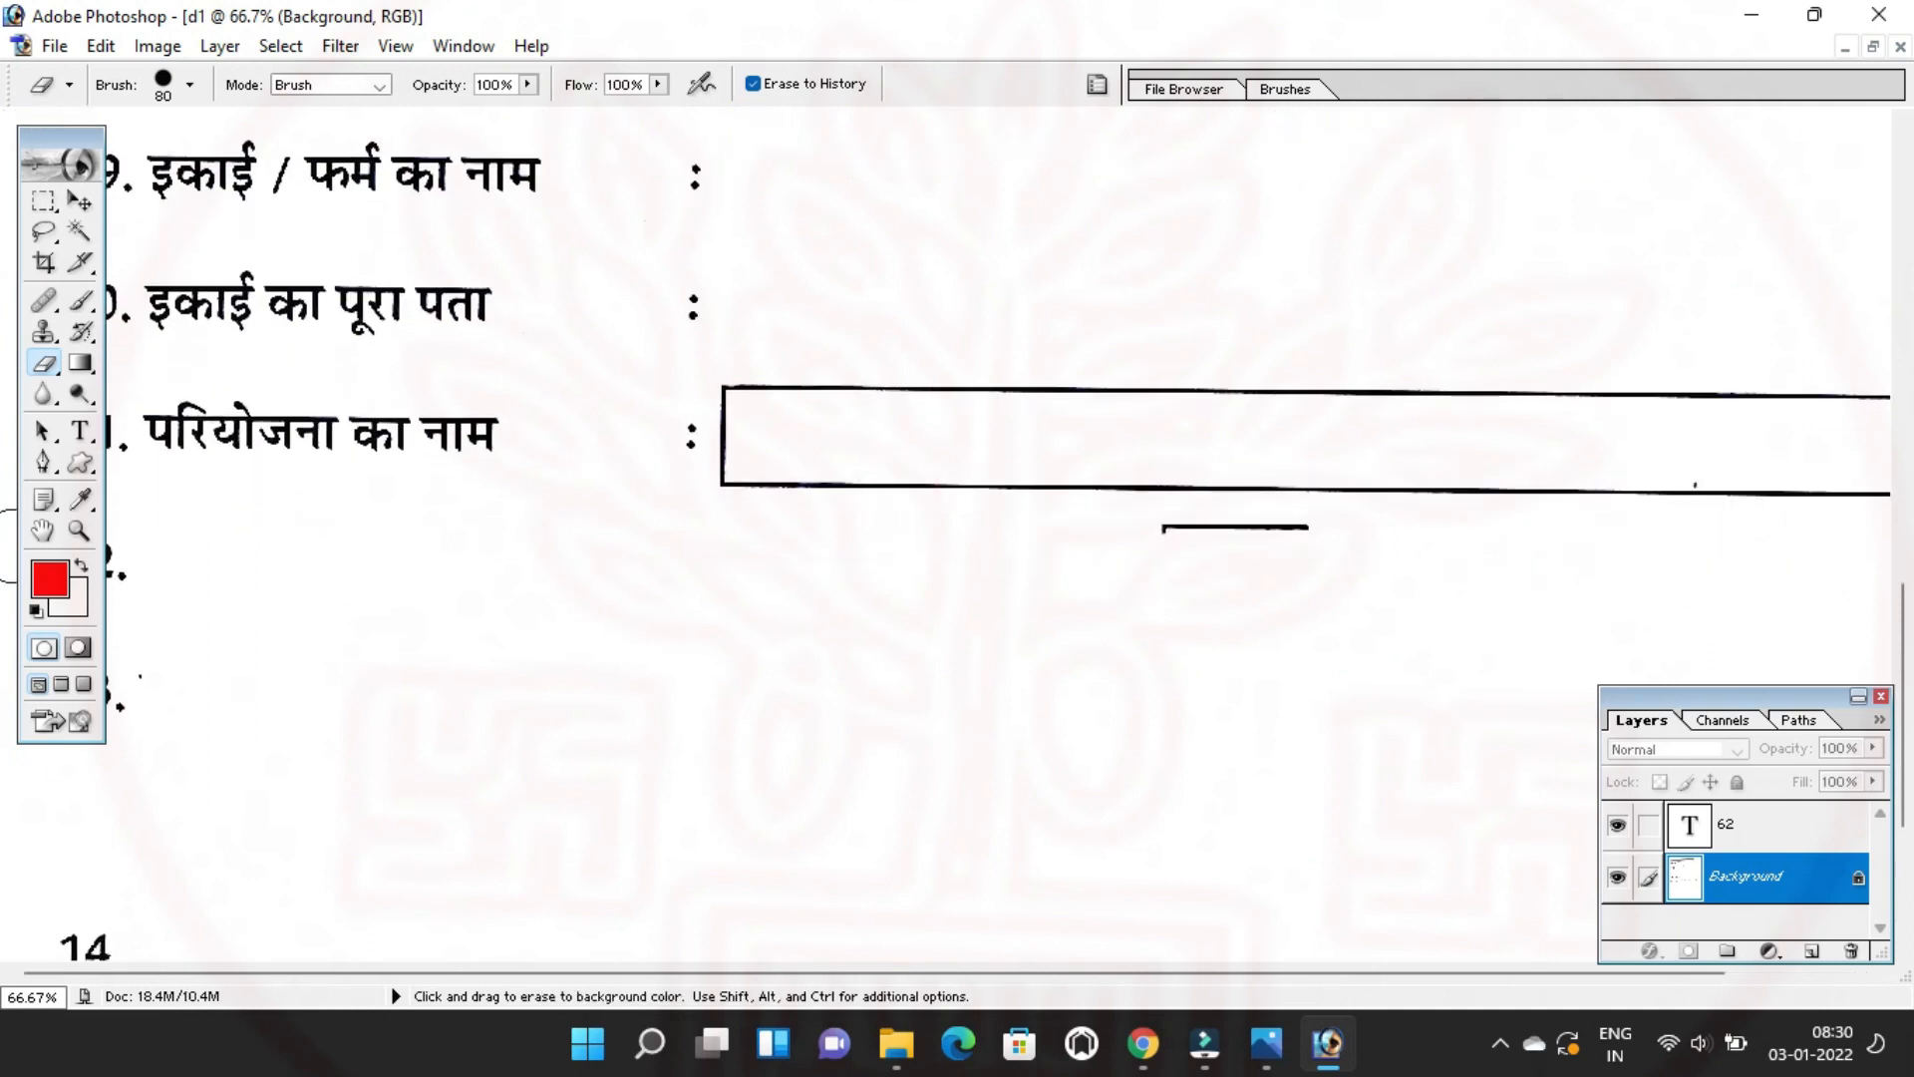
Erase to history along row 12 to restore "उत्पाद / सेवा" and the विनिर्माण and सेवा boxes.
{"action": "left_click", "coordinate": [80, 531]}
{"action": "left_click", "coordinate": [388, 525], "text": "alt"}
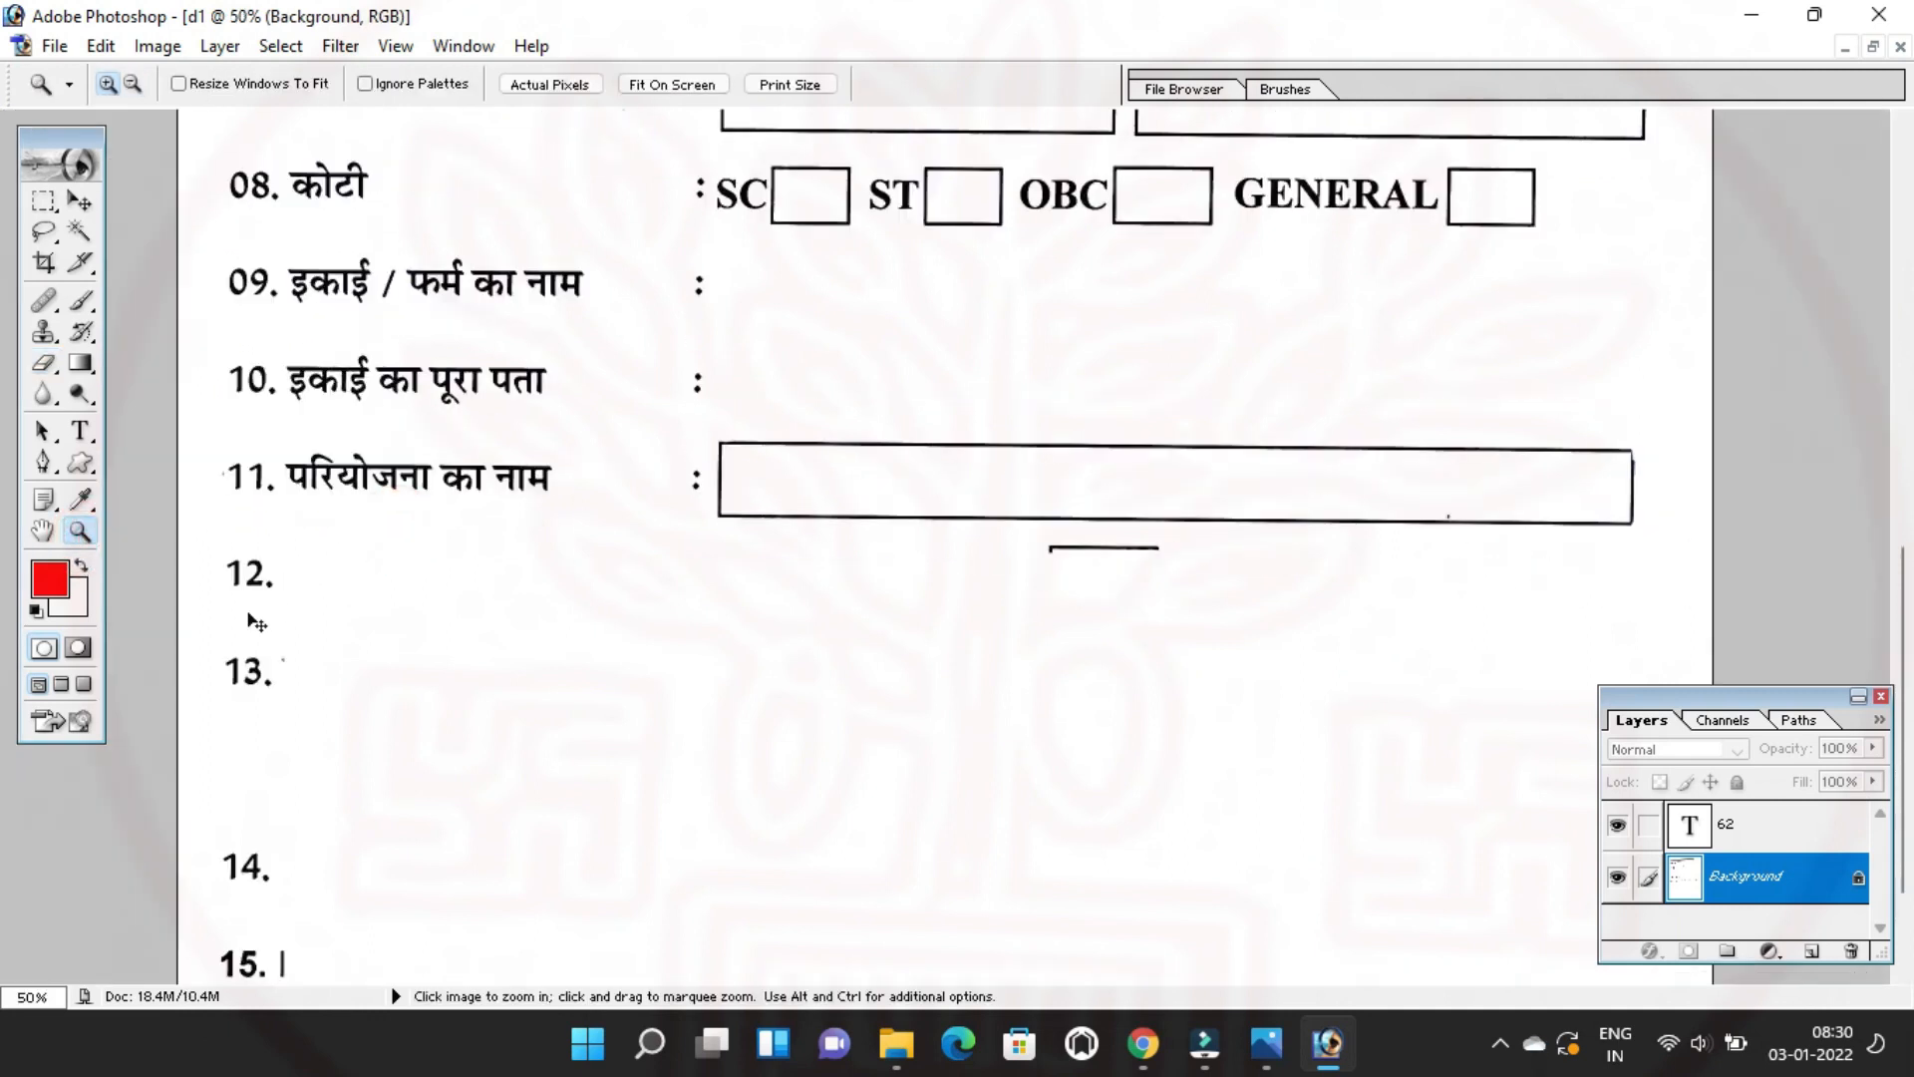
{"action": "left_click", "coordinate": [211, 596]}
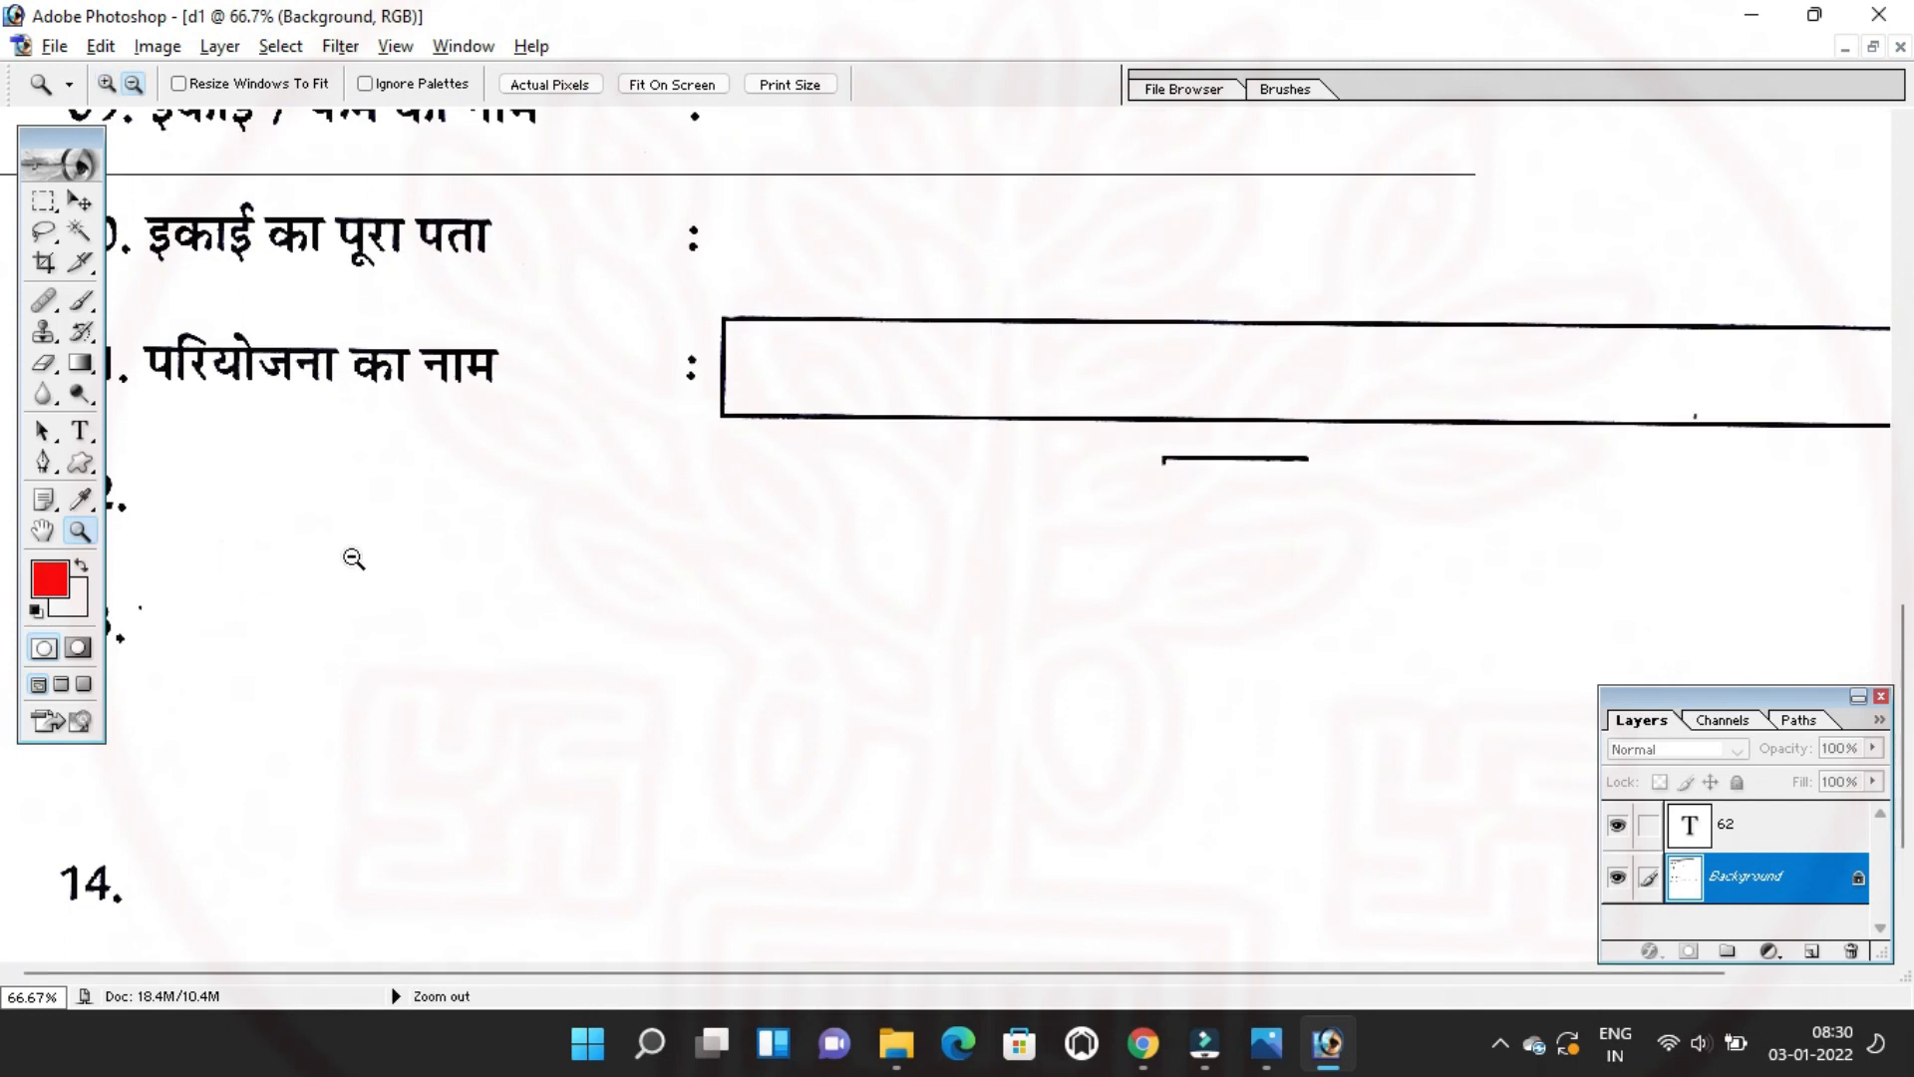
{"action": "left_click", "coordinate": [351, 556], "text": "alt"}
{"action": "left_click", "coordinate": [43, 363]}
{"action": "mouse_move", "coordinate": [239, 496]}
{"action": "left_mouse_down"}
{"action": "mouse_move", "coordinate": [416, 502]}
{"action": "mouse_move", "coordinate": [444, 511]}
{"action": "mouse_move", "coordinate": [309, 516]}
{"action": "mouse_move", "coordinate": [695, 571]}
{"action": "mouse_move", "coordinate": [648, 575]}
{"action": "mouse_move", "coordinate": [691, 613]}
{"action": "mouse_move", "coordinate": [883, 585]}
{"action": "left_mouse_up"}
{"action": "left_click_drag", "start_coordinate": [731, 589], "coordinate": [1114, 601]}
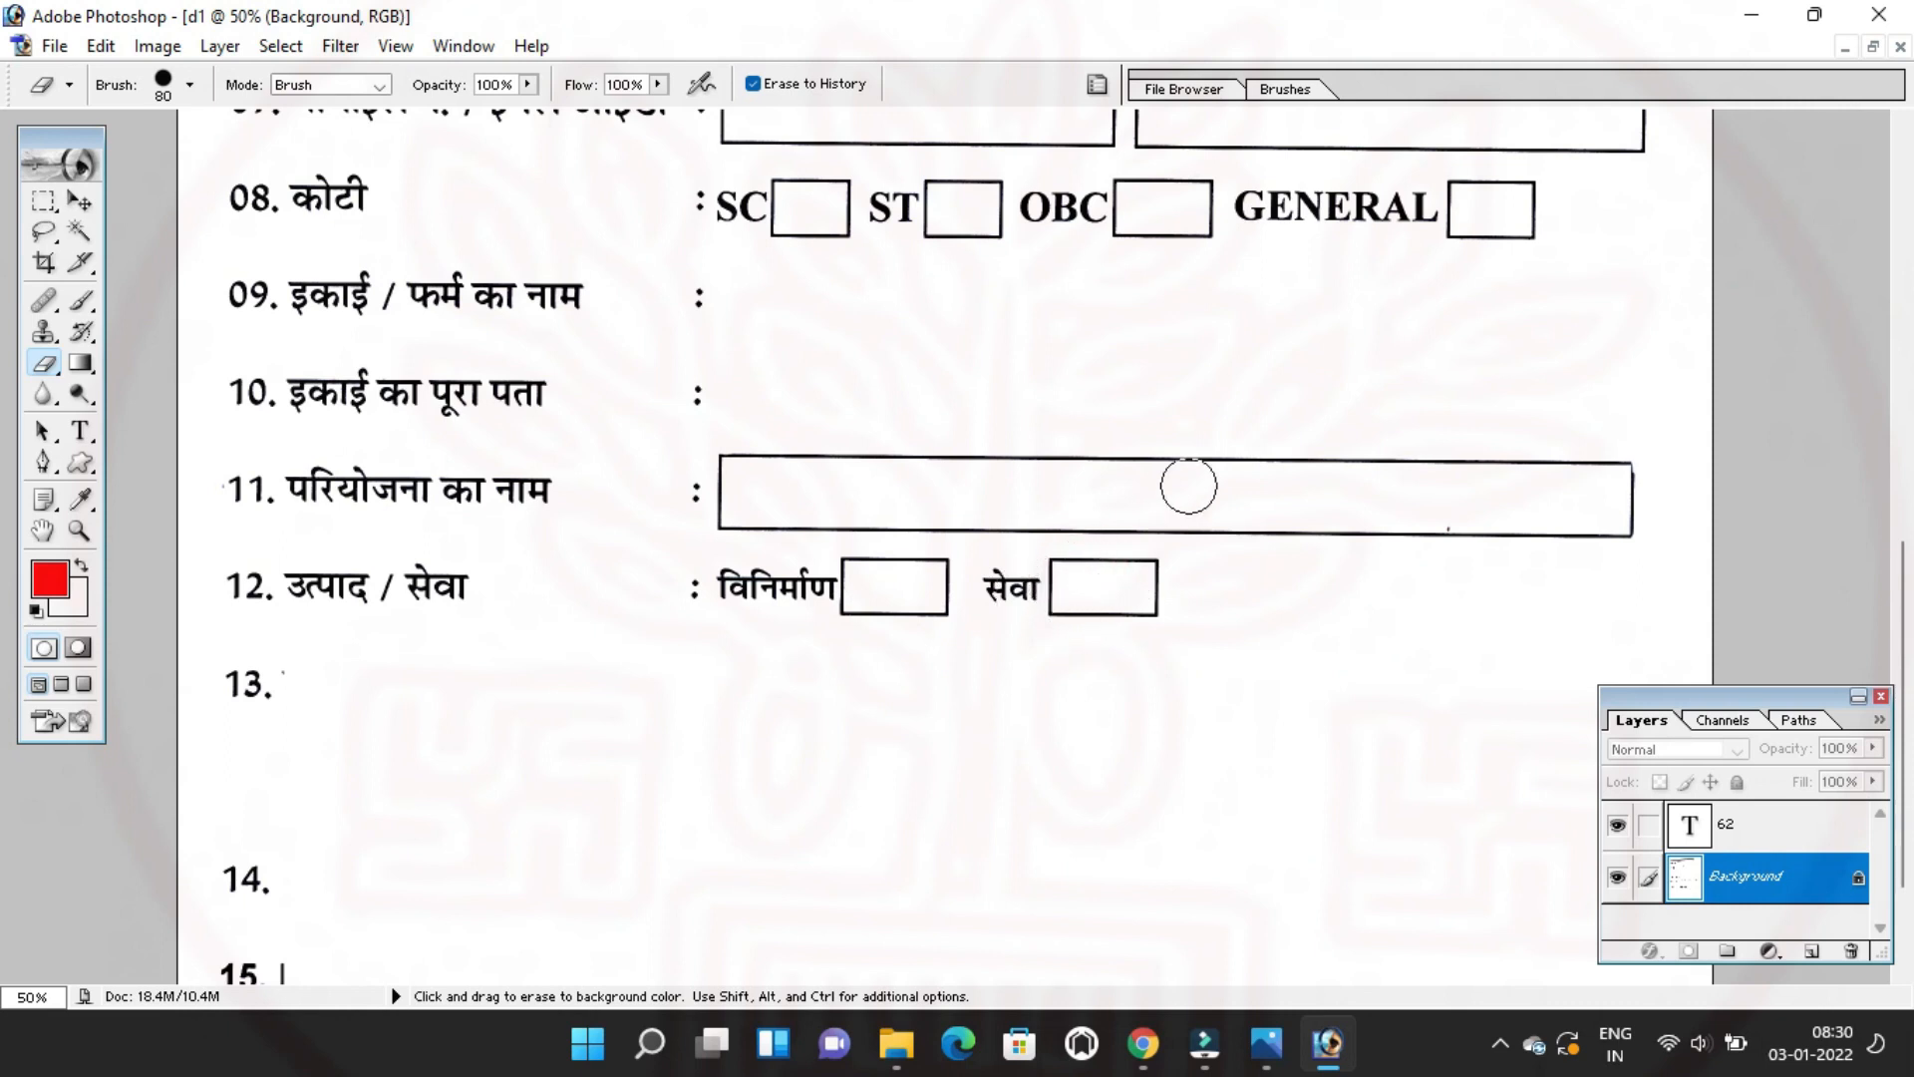
Erase to history along row 13 to restore "इकाई का निबंधन" and the प्रोपराइटरशीप फर्म, पार्टनरशीप फर्म and LLP boxes.
{"action": "scroll", "coordinate": [558, 594], "scroll_direction": "down", "scroll_amount": 1}
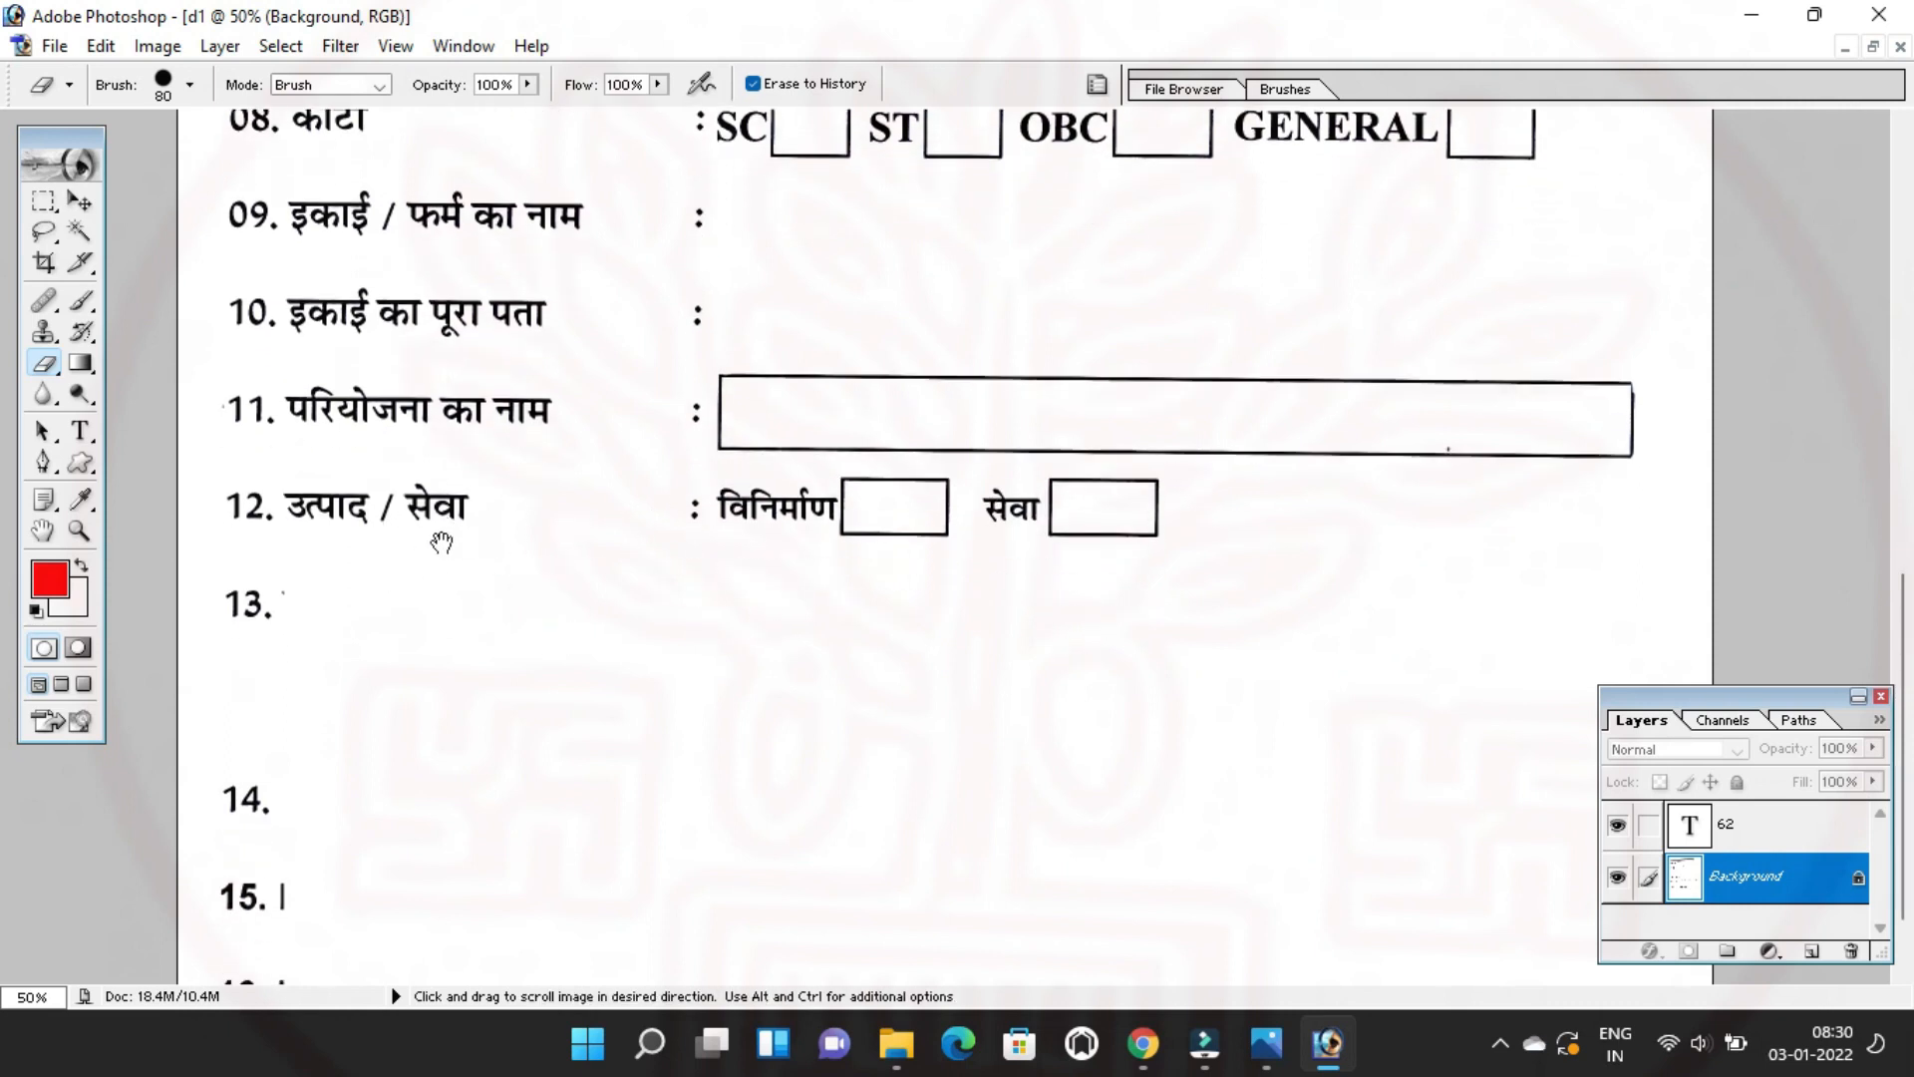
{"action": "scroll", "coordinate": [419, 509], "scroll_direction": "down", "scroll_amount": 1}
{"action": "mouse_move", "coordinate": [297, 517]}
{"action": "left_mouse_down"}
{"action": "mouse_move", "coordinate": [406, 495]}
{"action": "mouse_move", "coordinate": [510, 512]}
{"action": "left_mouse_up"}
{"action": "mouse_move", "coordinate": [688, 514]}
{"action": "left_mouse_down"}
{"action": "mouse_move", "coordinate": [798, 503]}
{"action": "mouse_move", "coordinate": [787, 457]}
{"action": "mouse_move", "coordinate": [699, 530]}
{"action": "mouse_move", "coordinate": [985, 510]}
{"action": "mouse_move", "coordinate": [979, 529]}
{"action": "mouse_move", "coordinate": [1030, 552]}
{"action": "mouse_move", "coordinate": [1072, 501]}
{"action": "left_mouse_up"}
{"action": "key", "text": "space"}
{"action": "key", "text": "space"}
Erase to history along the second line of row 13 to restore the Pvt. Ltd. Company and अन्य boxes.
{"action": "mouse_move", "coordinate": [719, 522]}
{"action": "left_mouse_down"}
{"action": "mouse_move", "coordinate": [1389, 499]}
{"action": "mouse_move", "coordinate": [1359, 552]}
{"action": "mouse_move", "coordinate": [1376, 509]}
{"action": "mouse_move", "coordinate": [1585, 509]}
{"action": "mouse_move", "coordinate": [1180, 594]}
{"action": "mouse_move", "coordinate": [652, 605]}
{"action": "left_mouse_up"}
{"action": "mouse_move", "coordinate": [899, 598]}
{"action": "left_mouse_down"}
{"action": "mouse_move", "coordinate": [1132, 609]}
{"action": "mouse_move", "coordinate": [1089, 625]}
{"action": "mouse_move", "coordinate": [1211, 608]}
{"action": "mouse_move", "coordinate": [1209, 575]}
{"action": "mouse_move", "coordinate": [1382, 607]}
{"action": "left_mouse_up"}
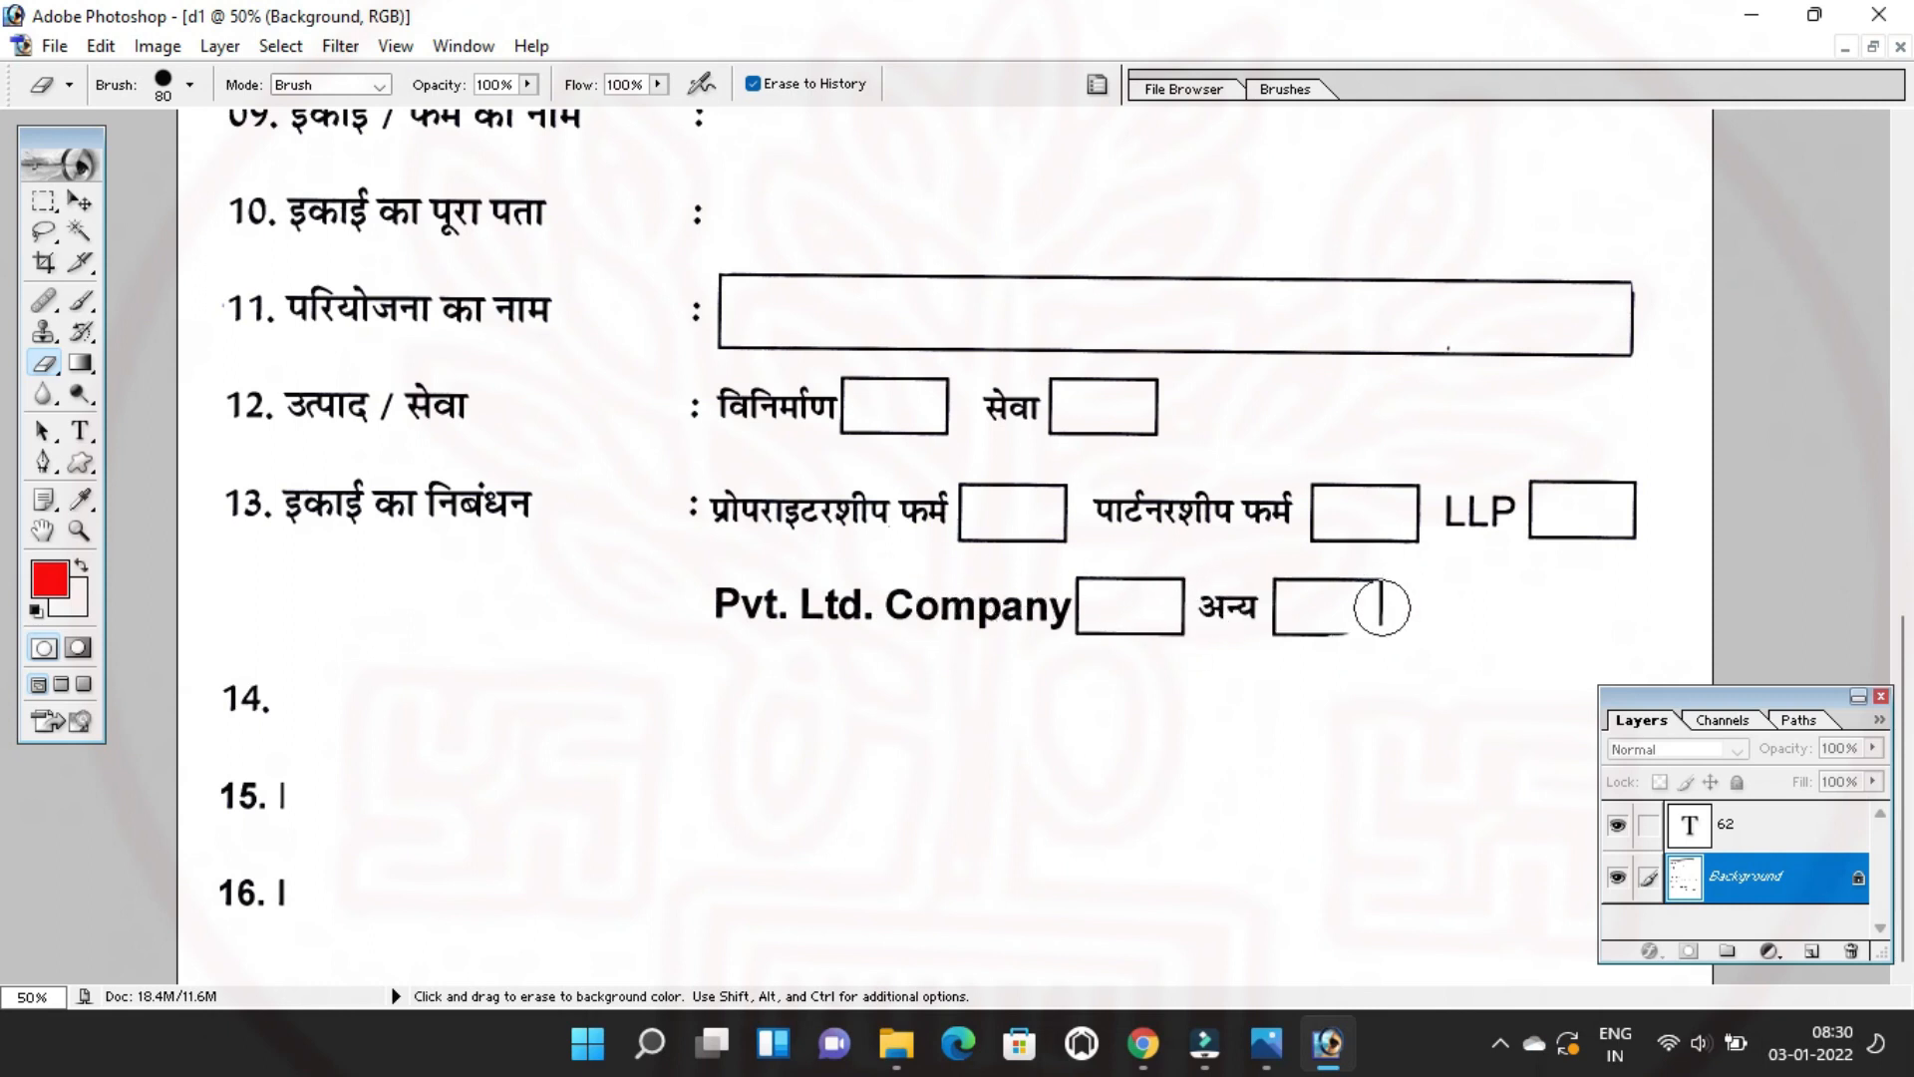
{"action": "key", "text": "space"}
{"action": "left_click_drag", "start_coordinate": [1201, 615], "coordinate": [1200, 540]}
{"action": "left_click_drag", "start_coordinate": [925, 599], "coordinate": [936, 466]}
{"action": "key", "text": "space"}
{"action": "left_click_drag", "start_coordinate": [581, 602], "coordinate": [612, 529]}
Erase to history along rows 14 and 15 to restore "PAN CARD", "Aadhar No." and their boxes, plus "Matric Mark Sheet", "Sl. No." and "Issue Date".
{"action": "left_click_drag", "start_coordinate": [290, 688], "coordinate": [339, 688]}
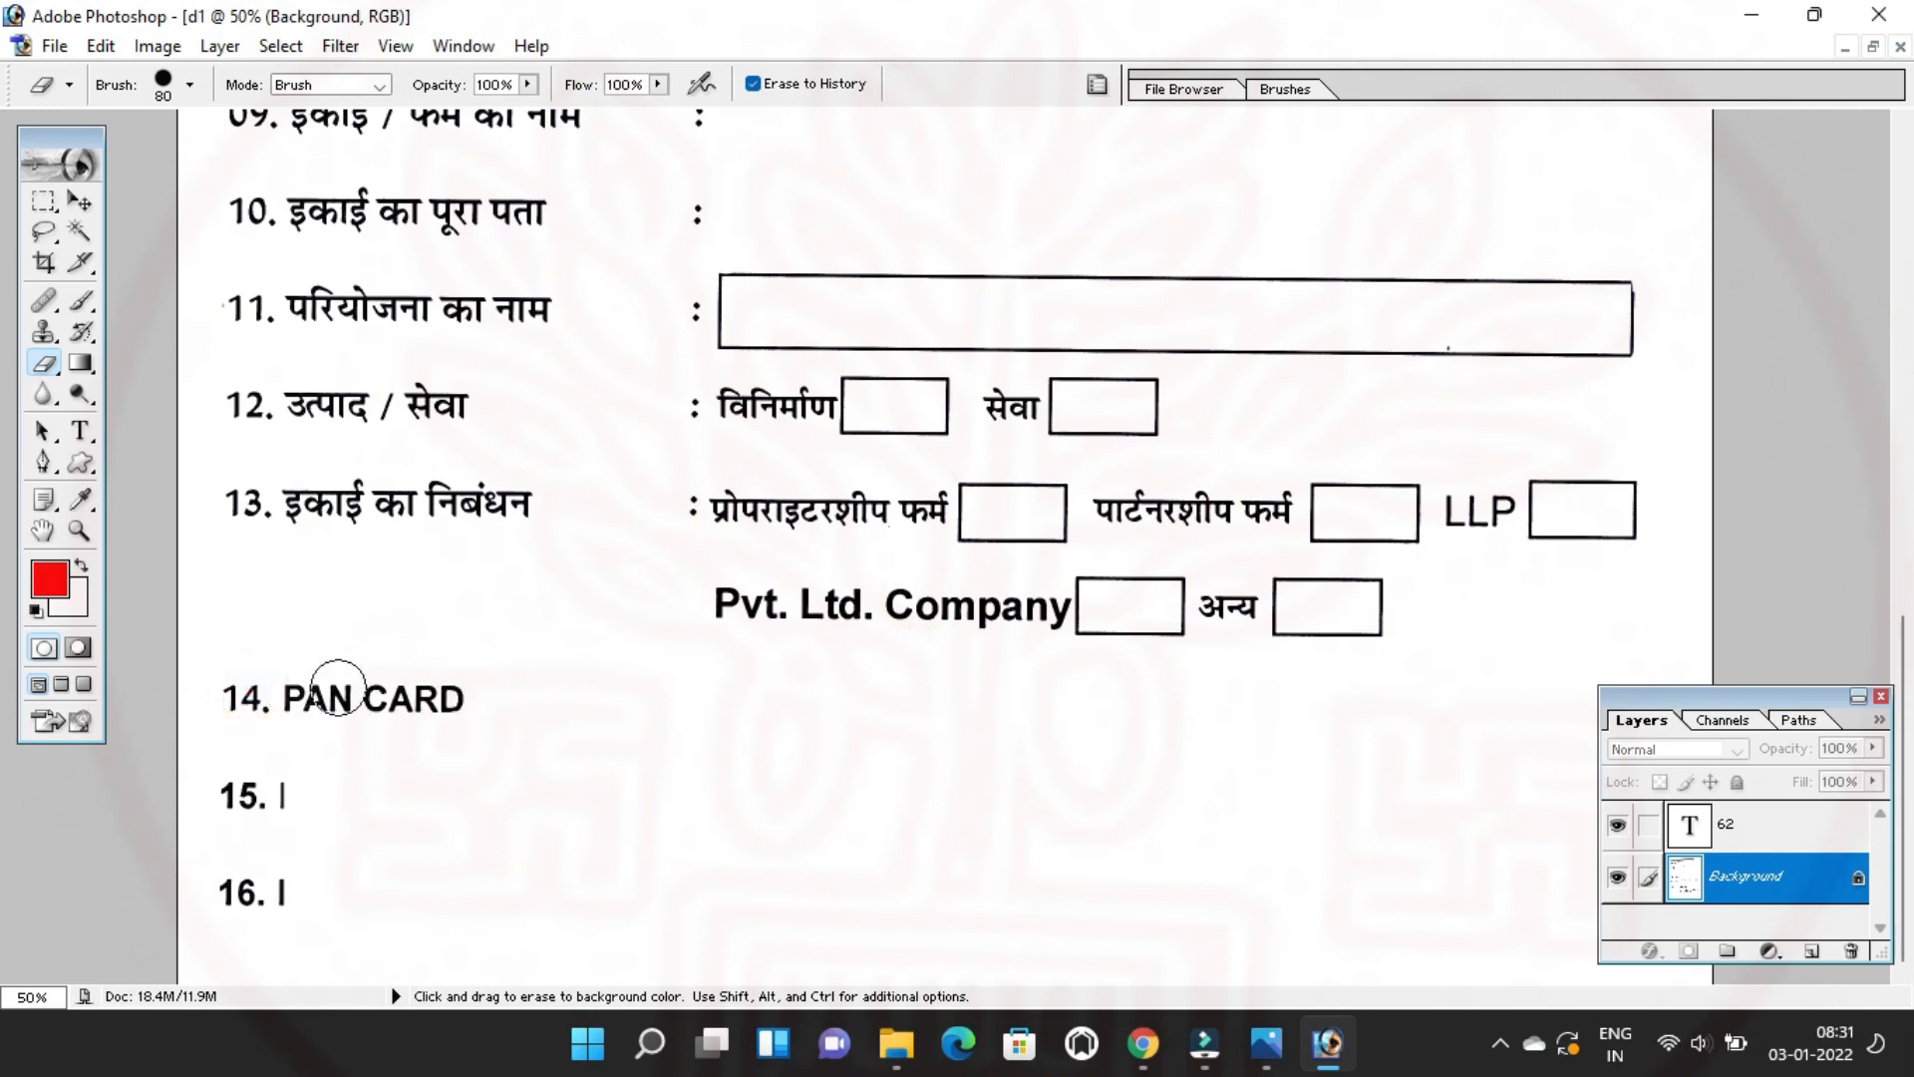
{"action": "mouse_move", "coordinate": [492, 697]}
{"action": "left_mouse_down"}
{"action": "mouse_move", "coordinate": [727, 675]}
{"action": "mouse_move", "coordinate": [710, 702]}
{"action": "mouse_move", "coordinate": [803, 713]}
{"action": "mouse_move", "coordinate": [991, 697]}
{"action": "mouse_move", "coordinate": [1013, 726]}
{"action": "mouse_move", "coordinate": [1478, 697]}
{"action": "mouse_move", "coordinate": [1550, 725]}
{"action": "left_mouse_up"}
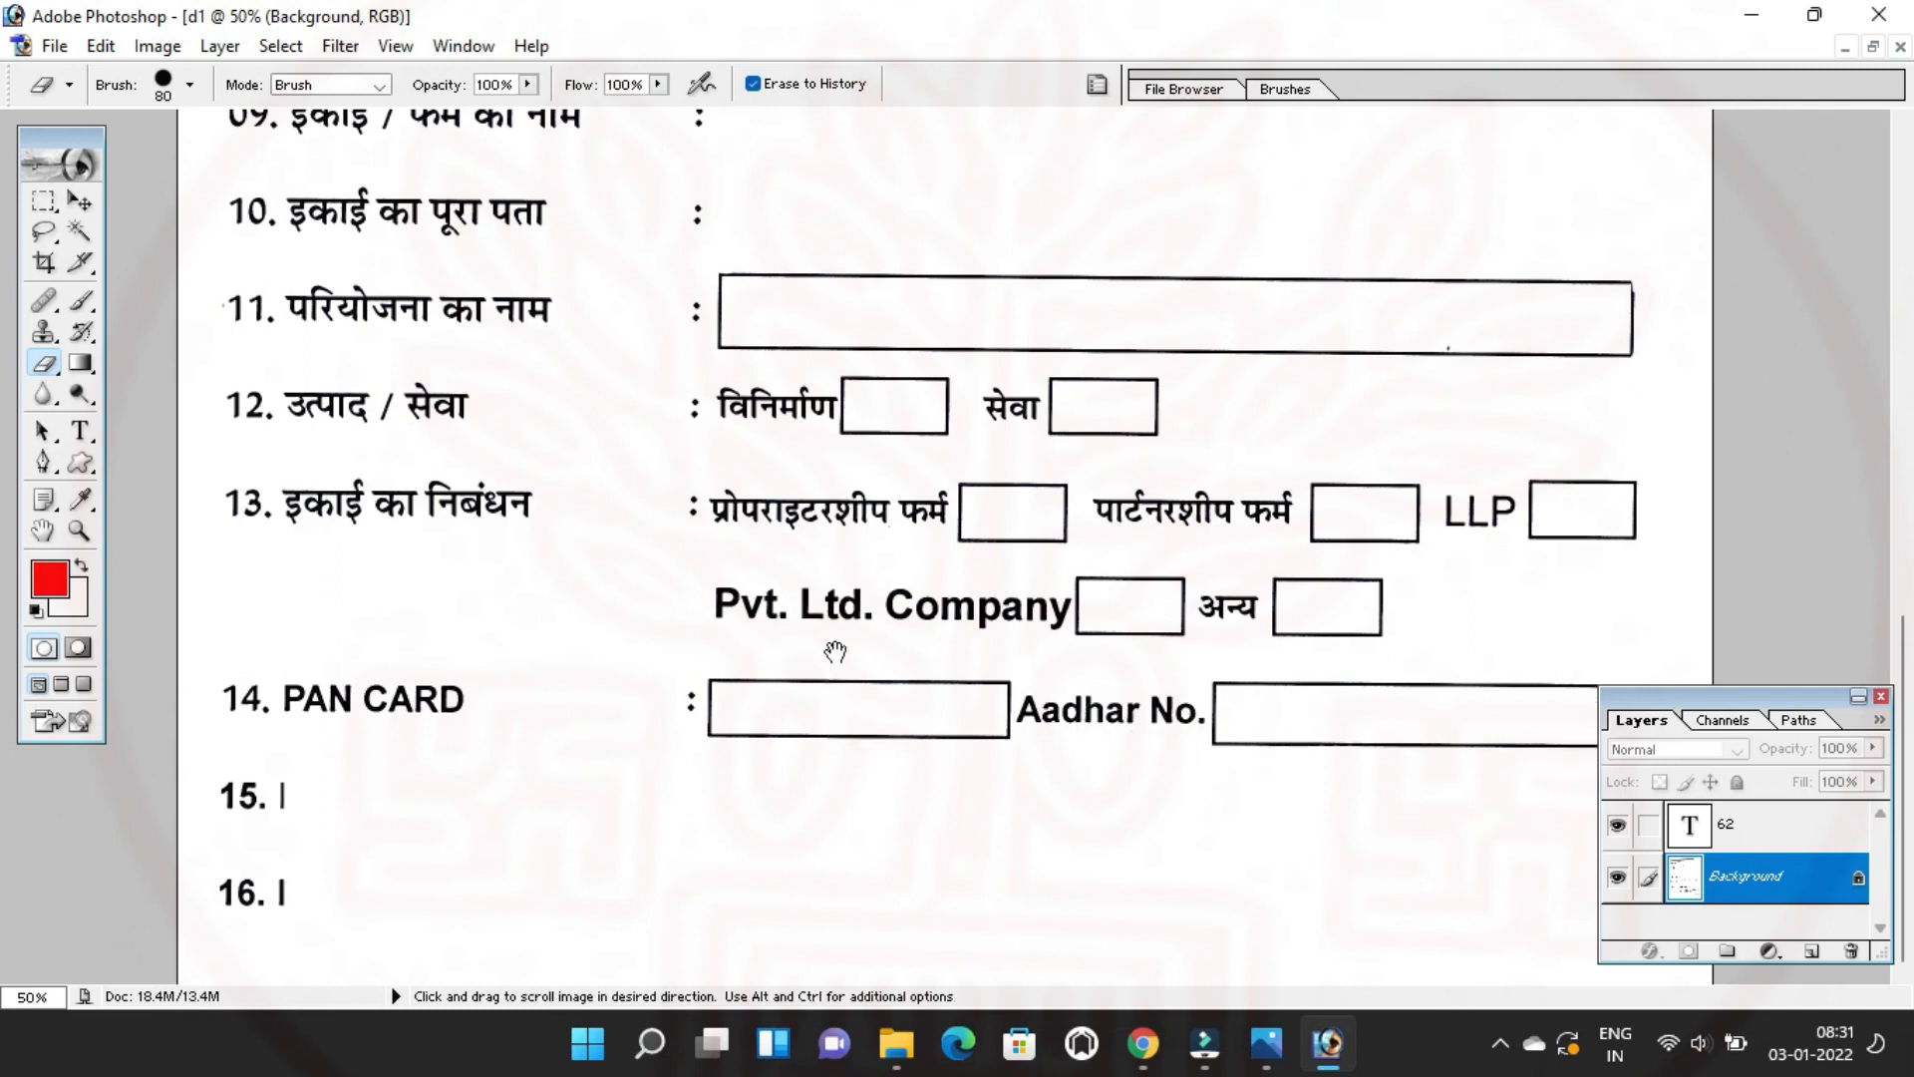
{"action": "mouse_move", "coordinate": [297, 784]}
{"action": "left_mouse_down"}
{"action": "mouse_move", "coordinate": [254, 784]}
{"action": "mouse_move", "coordinate": [483, 795]}
{"action": "left_mouse_up"}
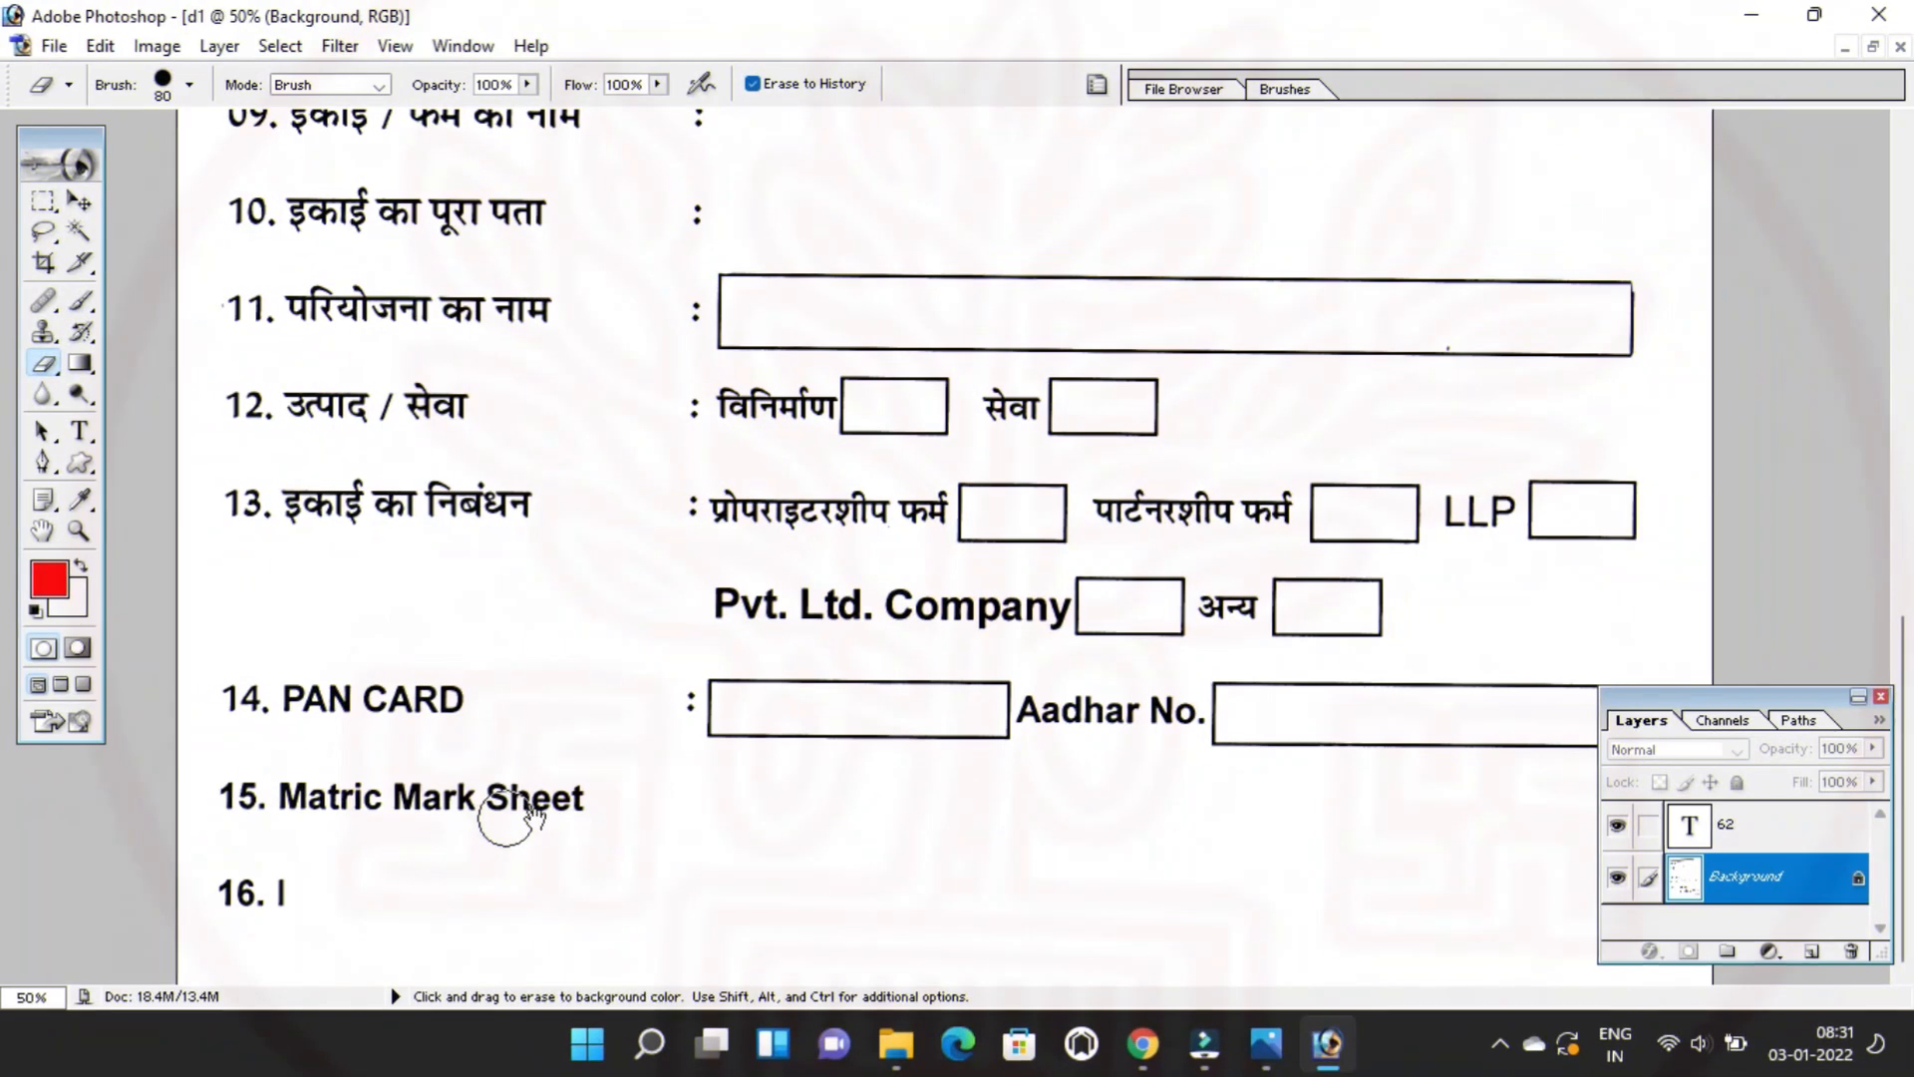
{"action": "left_click_drag", "start_coordinate": [596, 795], "coordinate": [787, 811]}
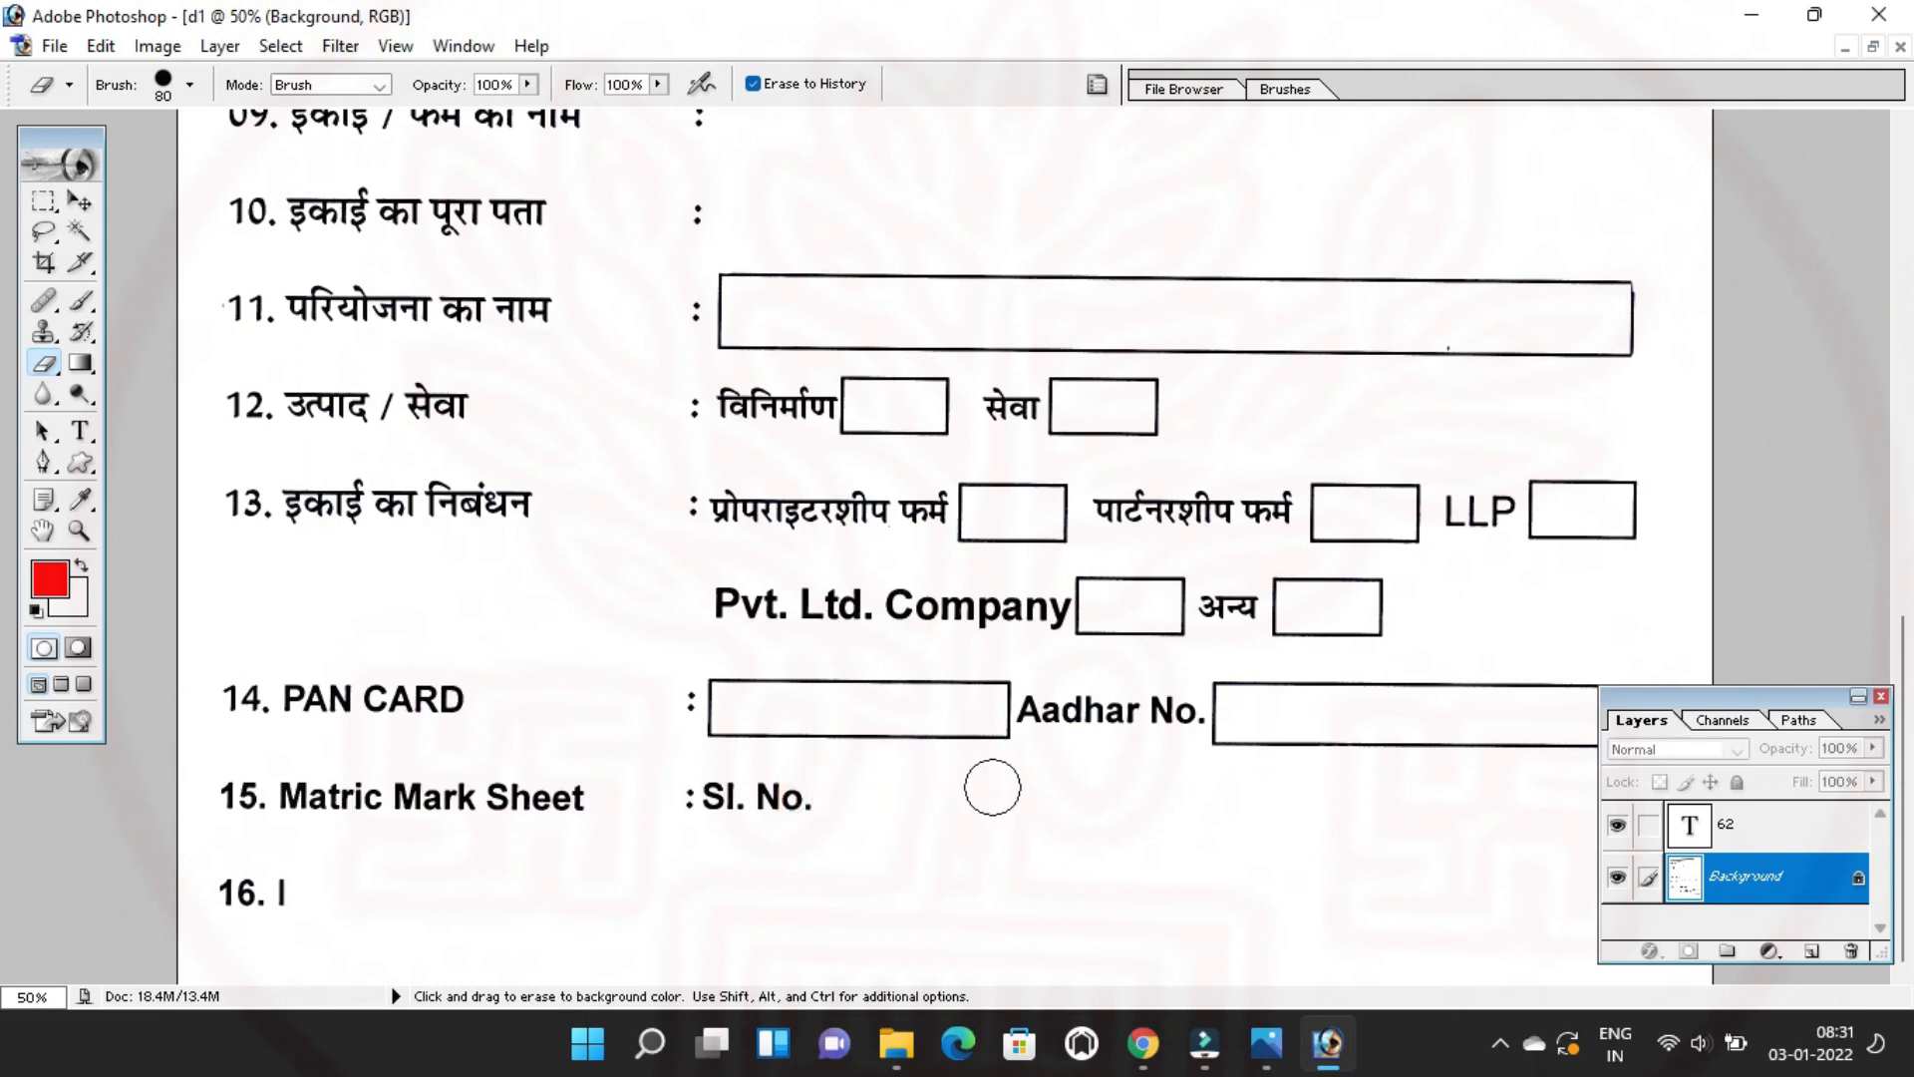
{"action": "left_click_drag", "start_coordinate": [1055, 795], "coordinate": [1362, 804]}
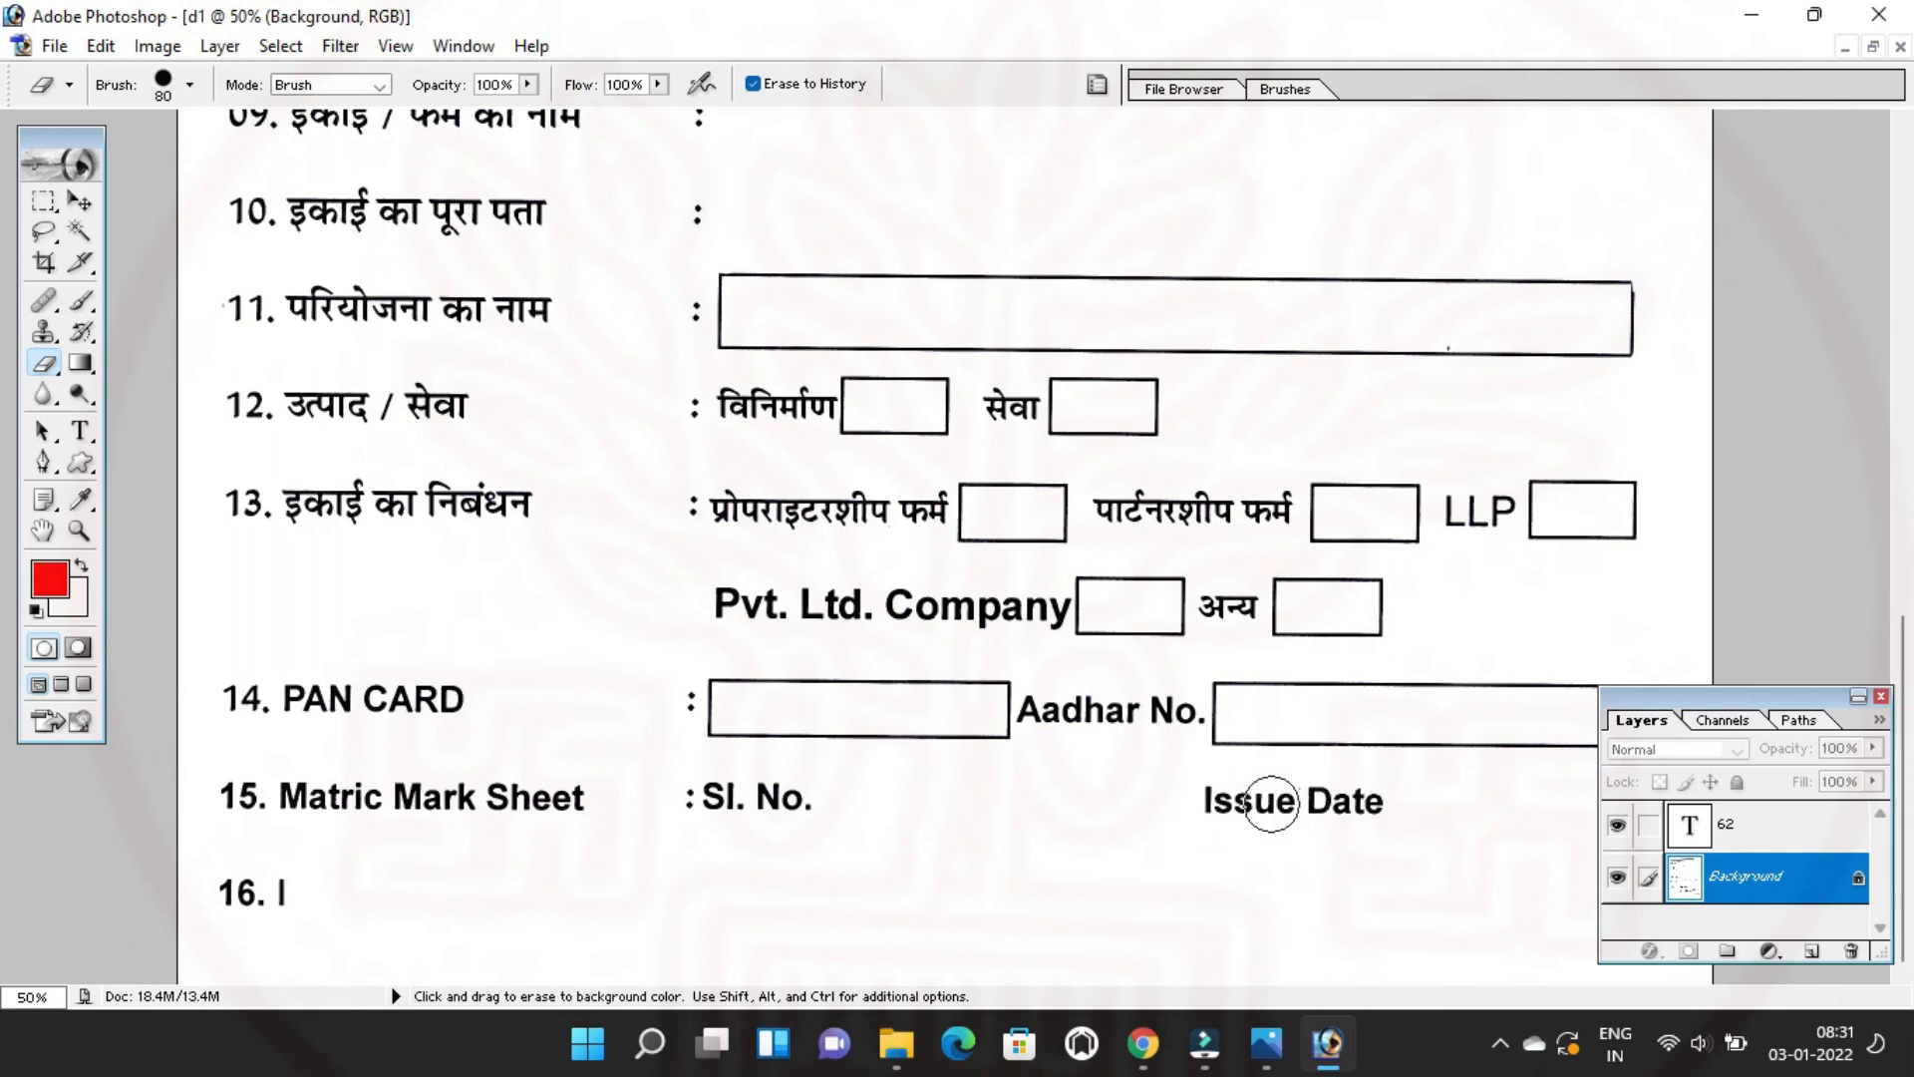
Open the 10TH image from the Desktop's NEW PROJECT folder in Photos and examine its Sl. No. field.
{"action": "left_click", "coordinate": [902, 1047]}
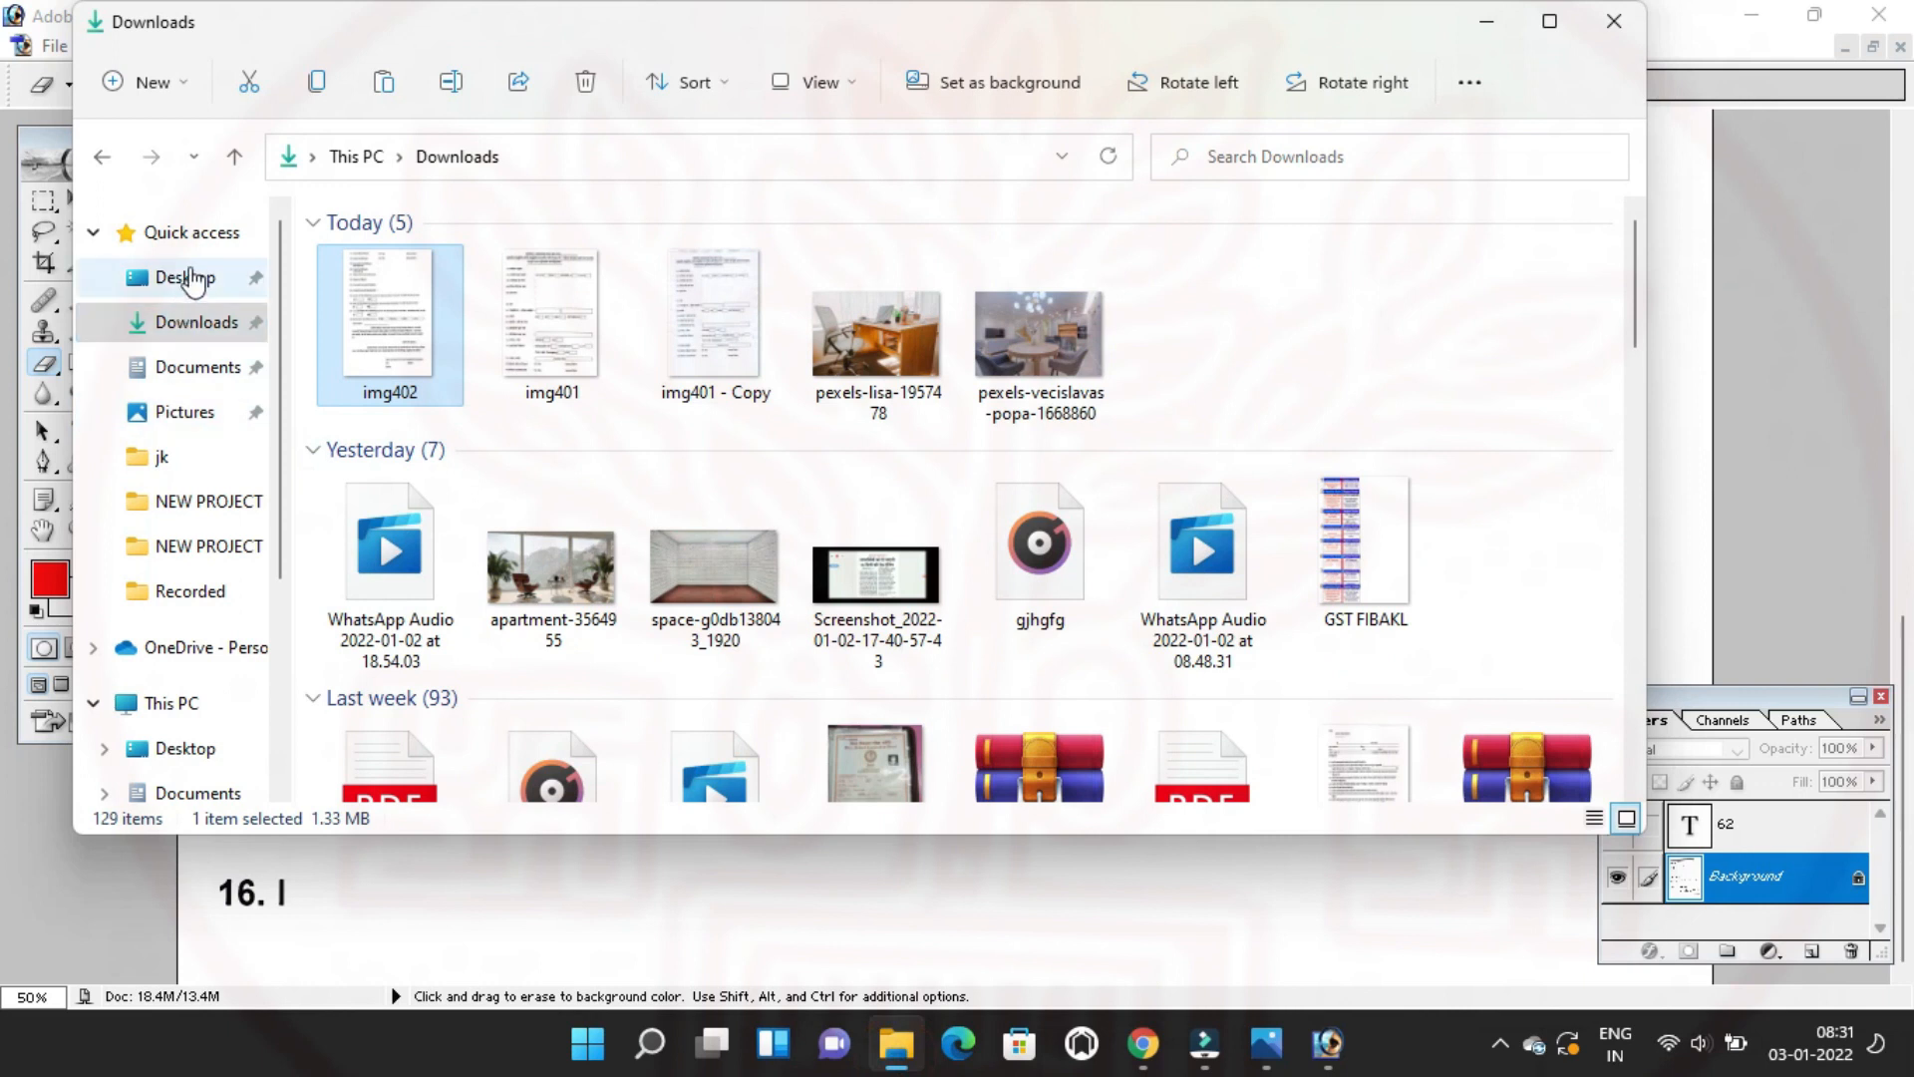
{"action": "left_click", "coordinate": [189, 278]}
{"action": "double_click", "coordinate": [891, 317]}
{"action": "left_click", "coordinate": [768, 327]}
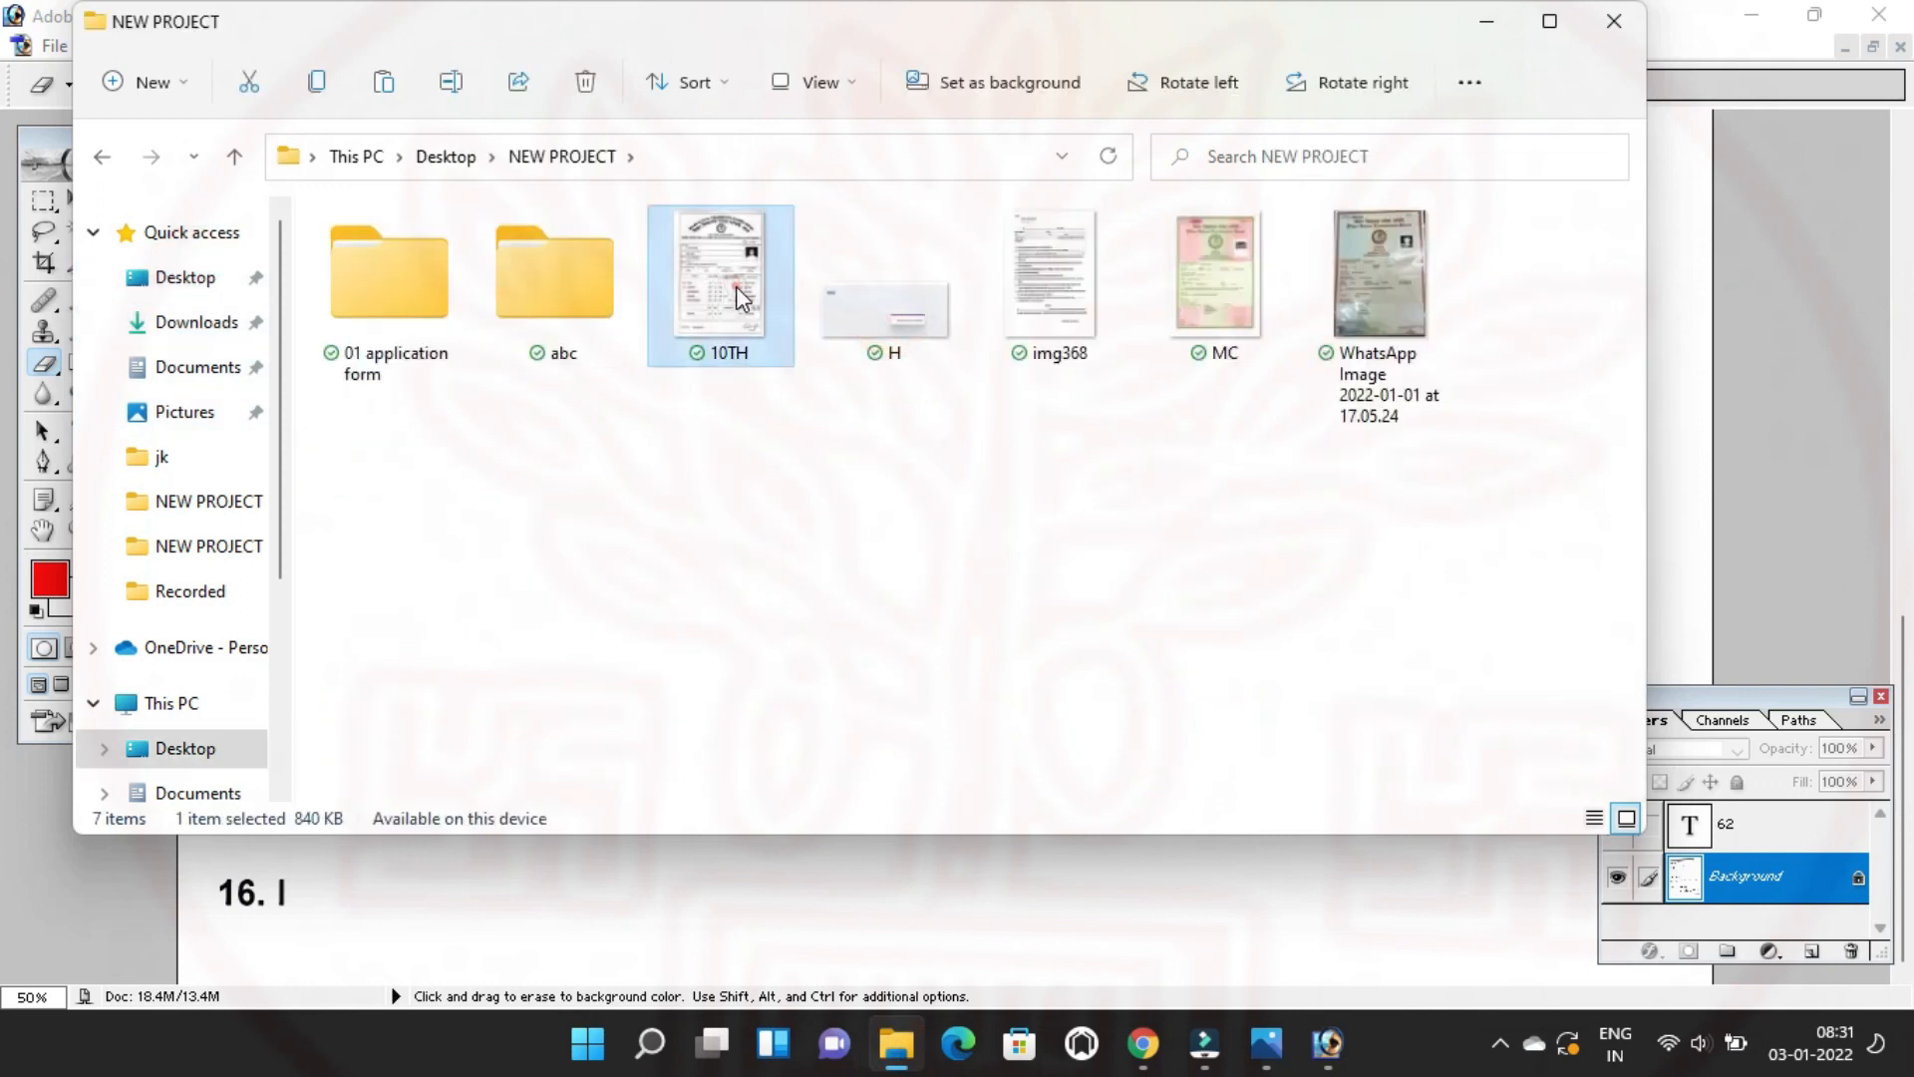
{"action": "double_click", "coordinate": [739, 298]}
{"action": "double_click", "coordinate": [1311, 337]}
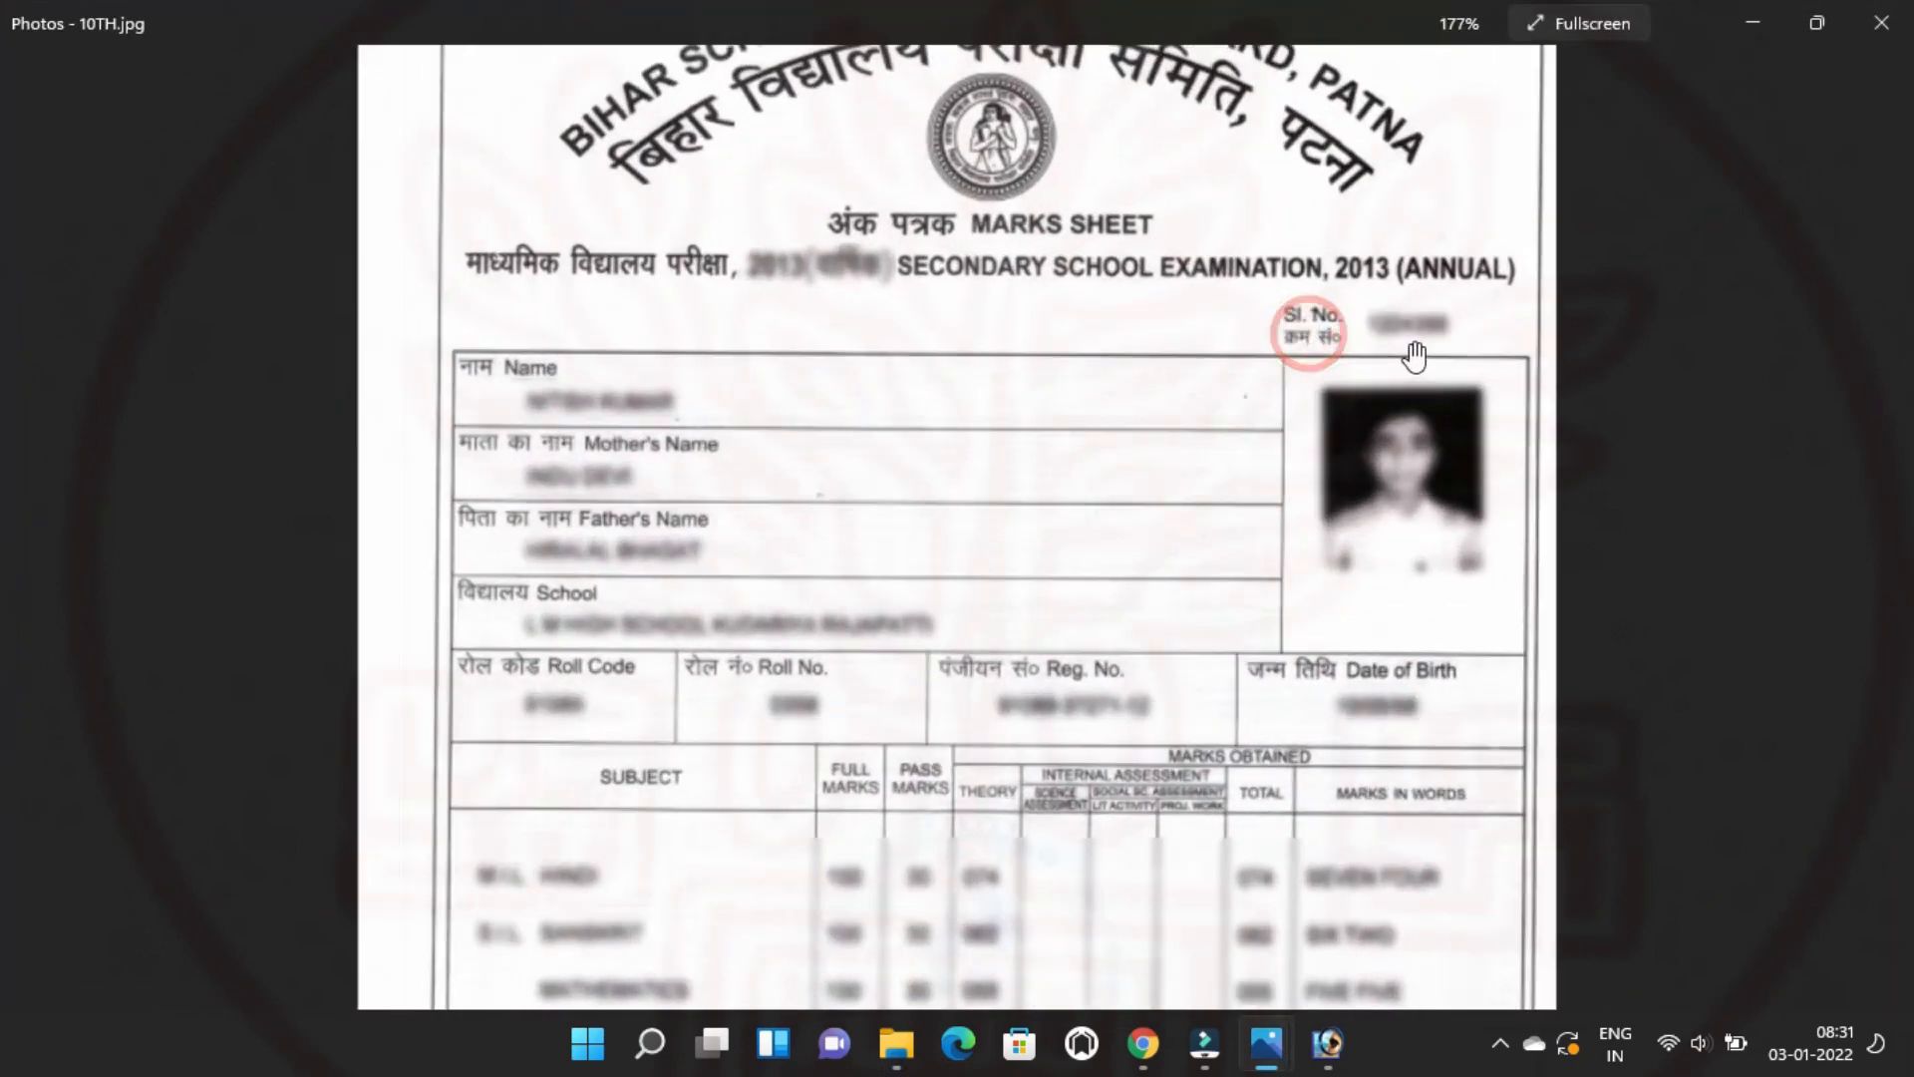
{"action": "scroll", "coordinate": [1415, 355], "scroll_direction": "up", "scroll_amount": 5}
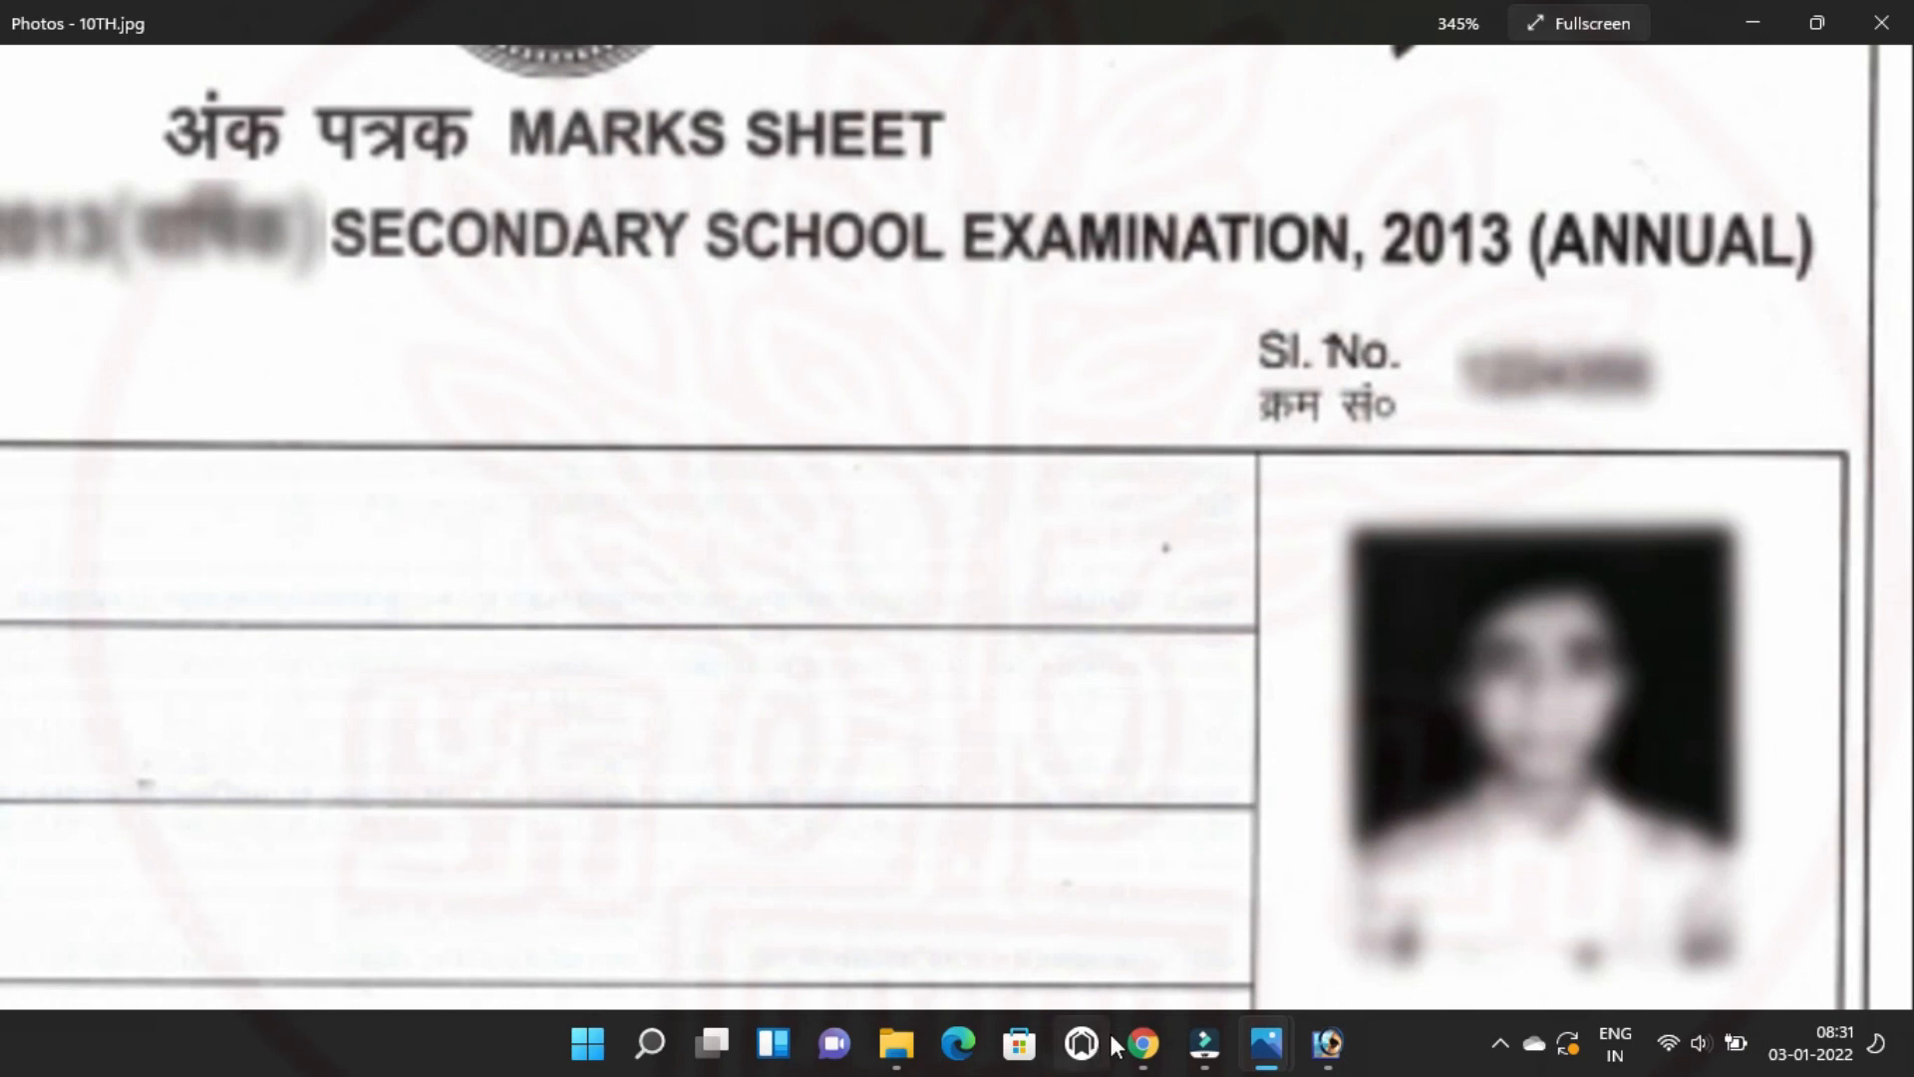
{"action": "left_click", "coordinate": [1327, 1043]}
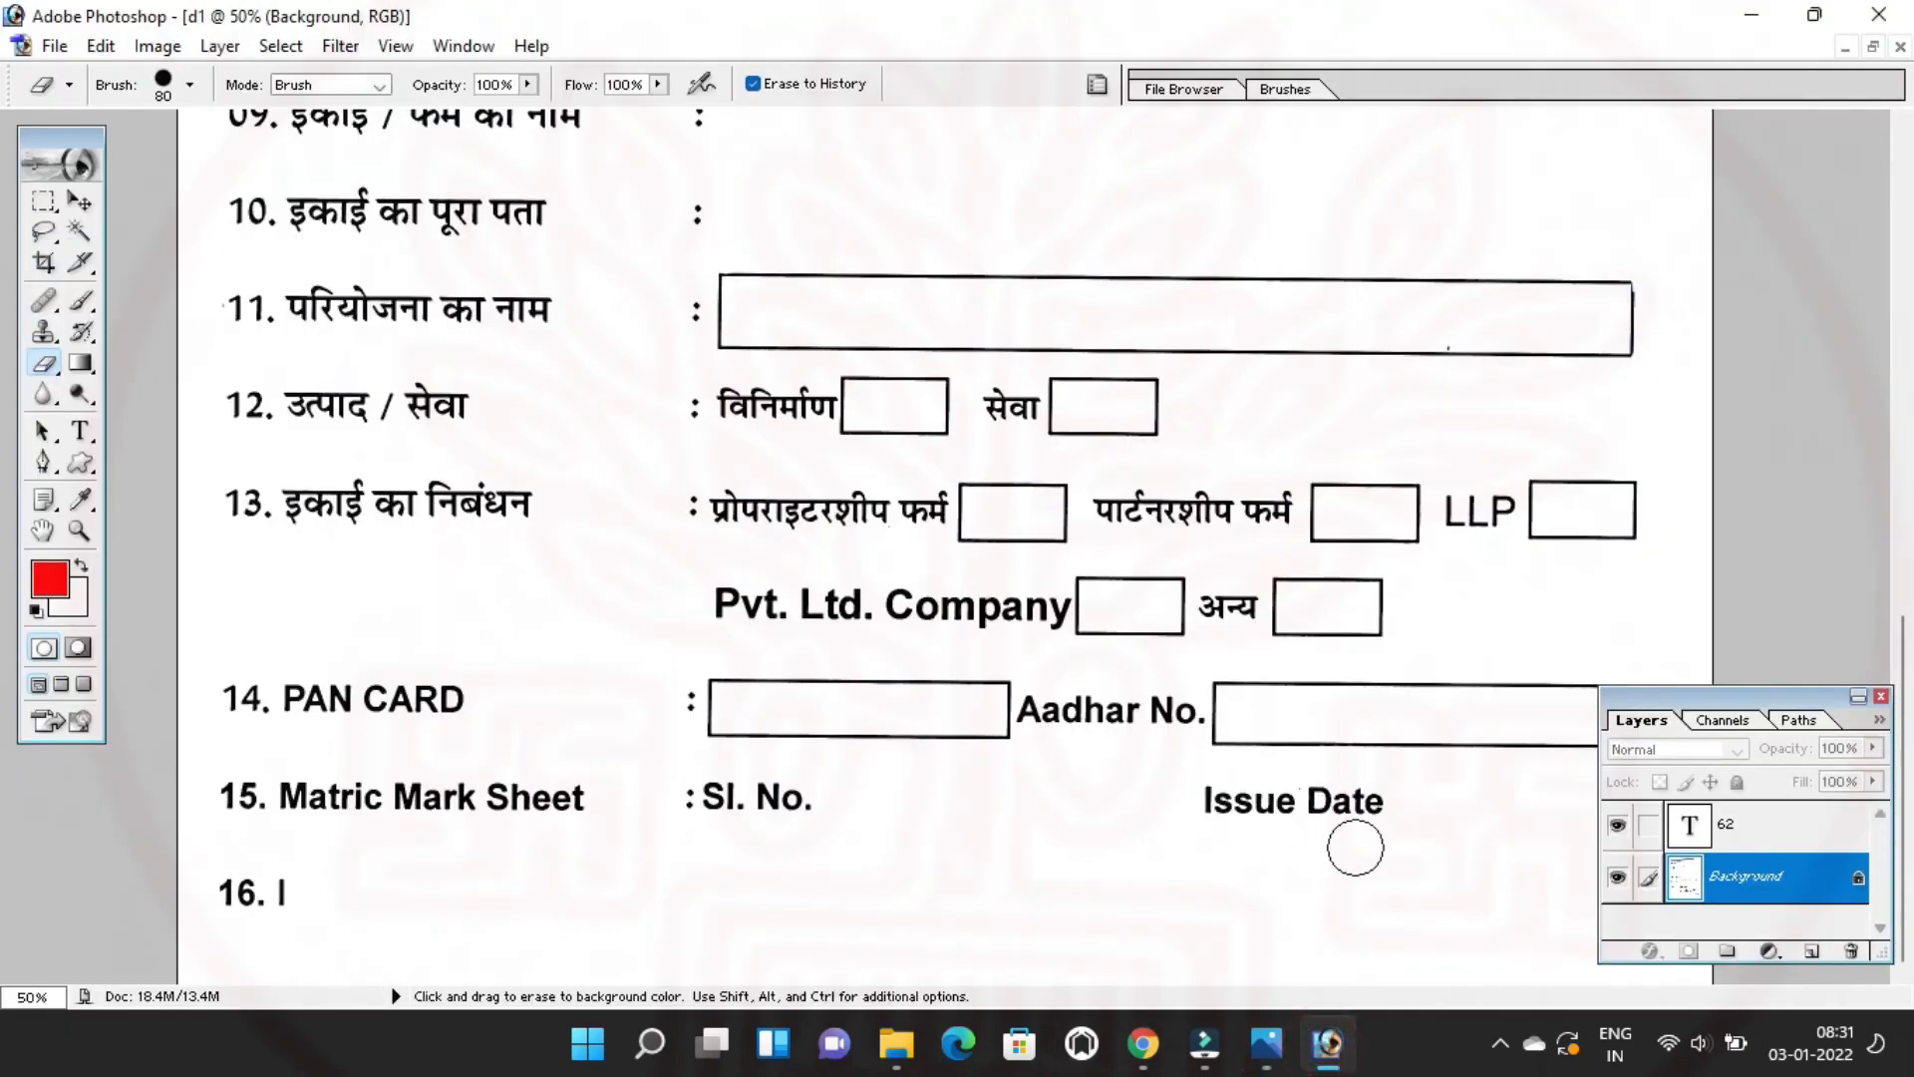
Return to the 10TH mark sheet in Photos and examine the issue date near its lower edge.
{"action": "mouse_move", "coordinate": [1272, 1027]}
{"action": "left_click", "coordinate": [1361, 902]}
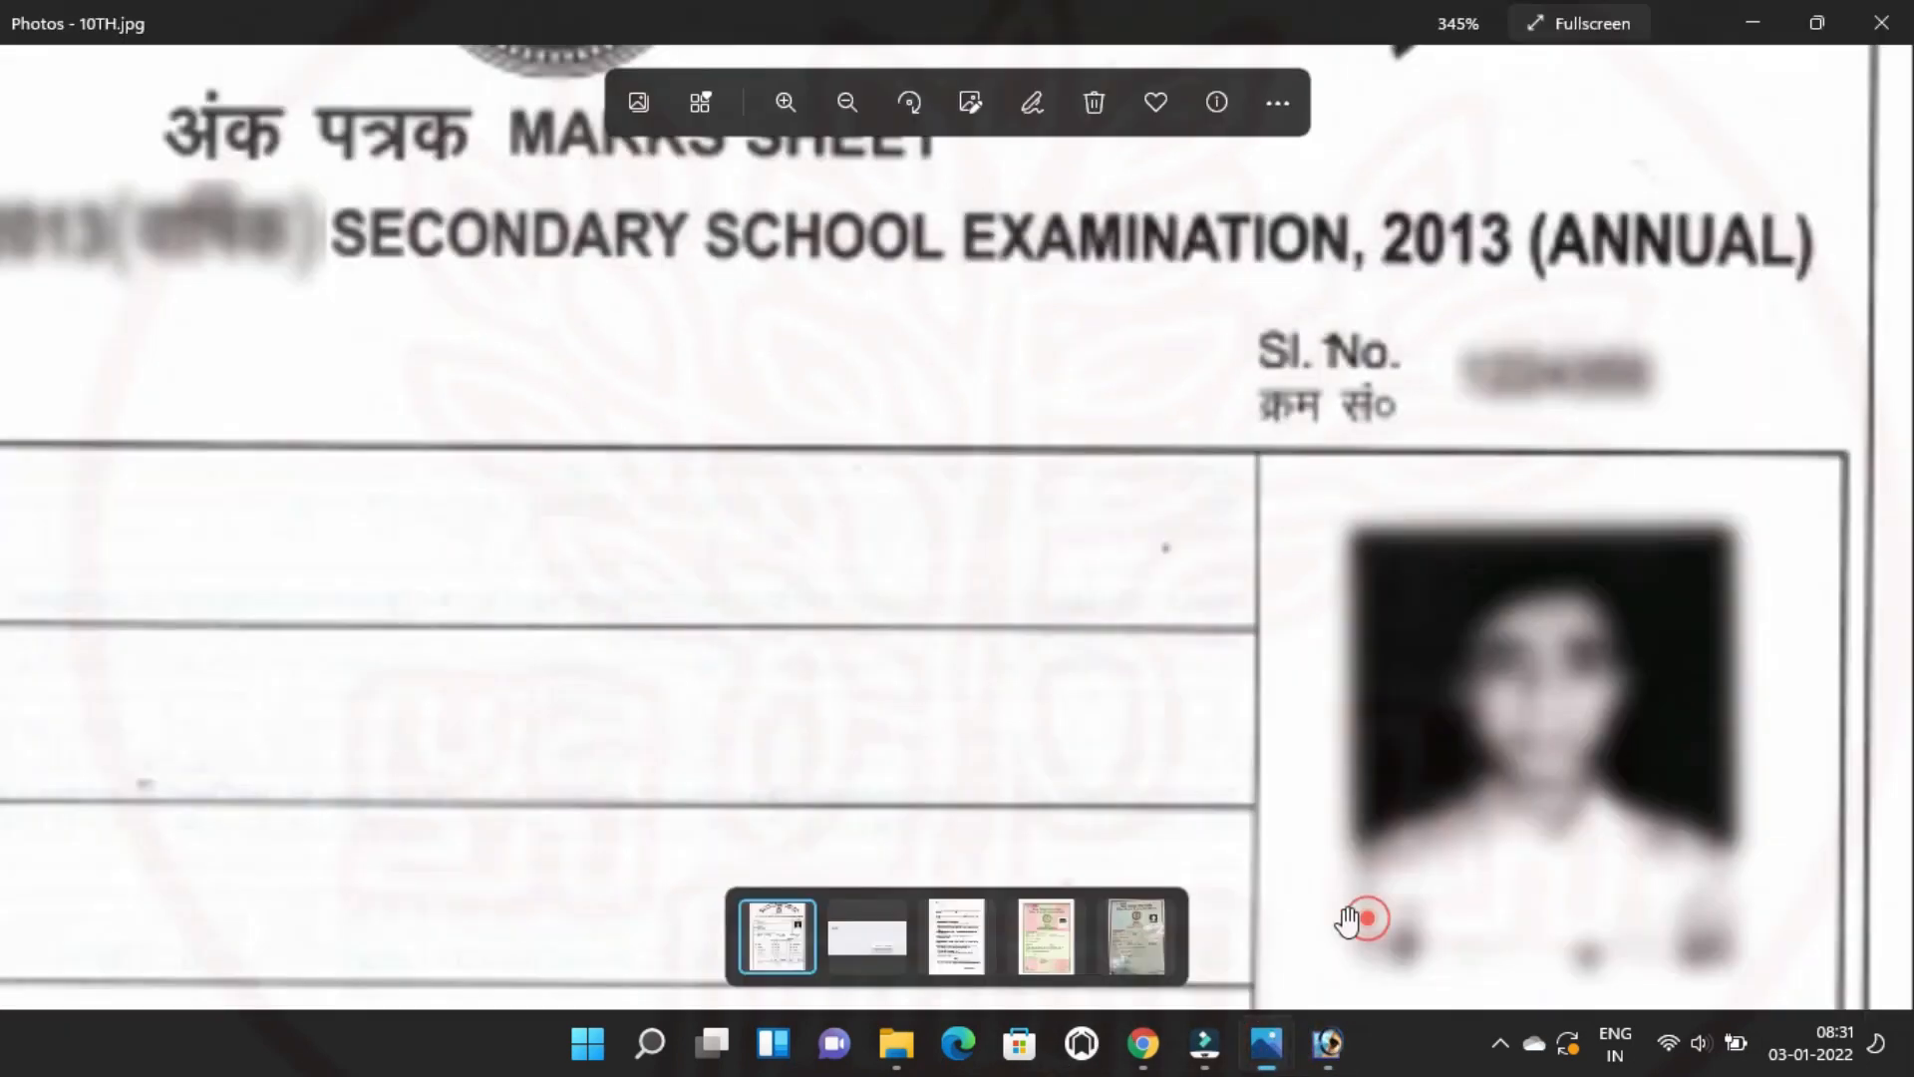
{"action": "left_click_drag", "start_coordinate": [510, 765], "coordinate": [792, 636]}
{"action": "left_click_drag", "start_coordinate": [791, 363], "coordinate": [833, 149]}
{"action": "left_click_drag", "start_coordinate": [632, 598], "coordinate": [568, 43]}
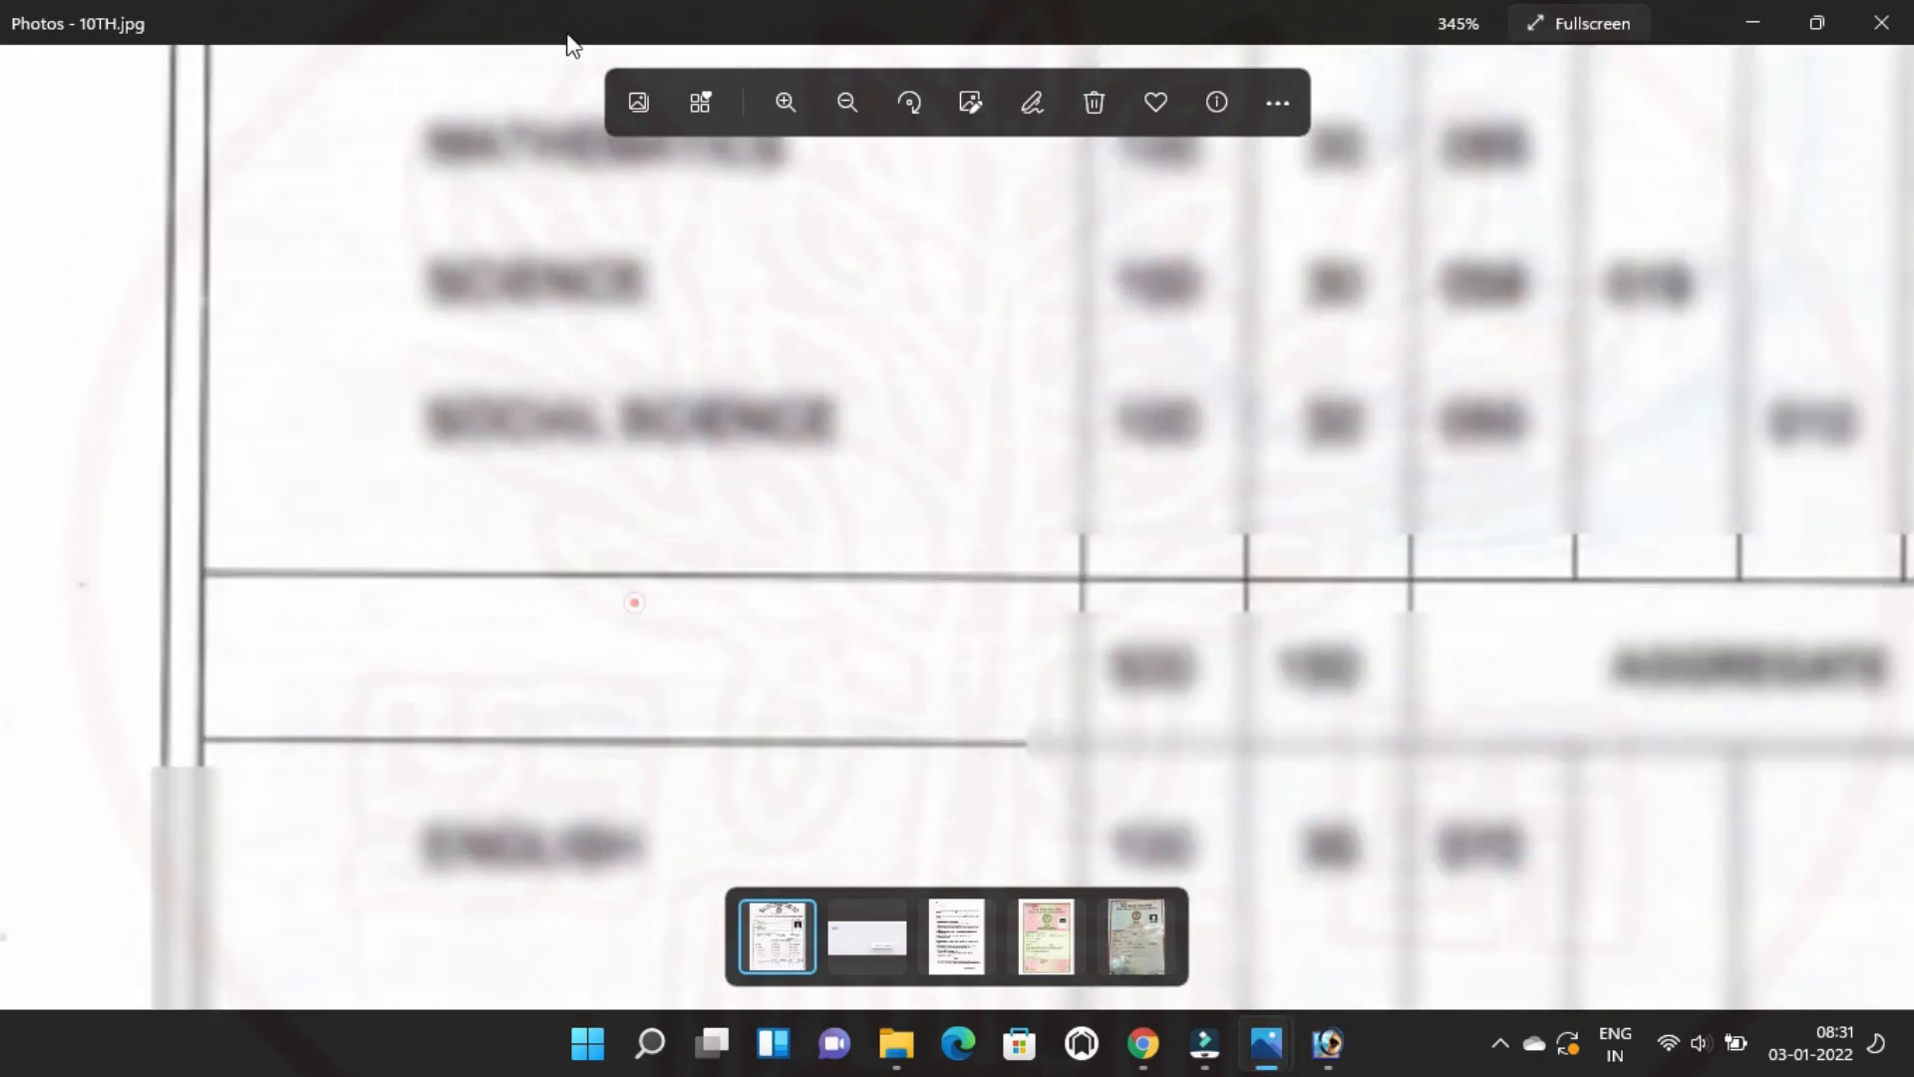
{"action": "left_click_drag", "start_coordinate": [486, 619], "coordinate": [453, 205]}
{"action": "left_click_drag", "start_coordinate": [452, 574], "coordinate": [521, 517]}
{"action": "scroll", "coordinate": [598, 715], "scroll_direction": "up", "scroll_amount": 2}
{"action": "scroll", "coordinate": [598, 716], "scroll_direction": "up", "scroll_amount": 1}
{"action": "left_click_drag", "start_coordinate": [598, 716], "coordinate": [589, 618]}
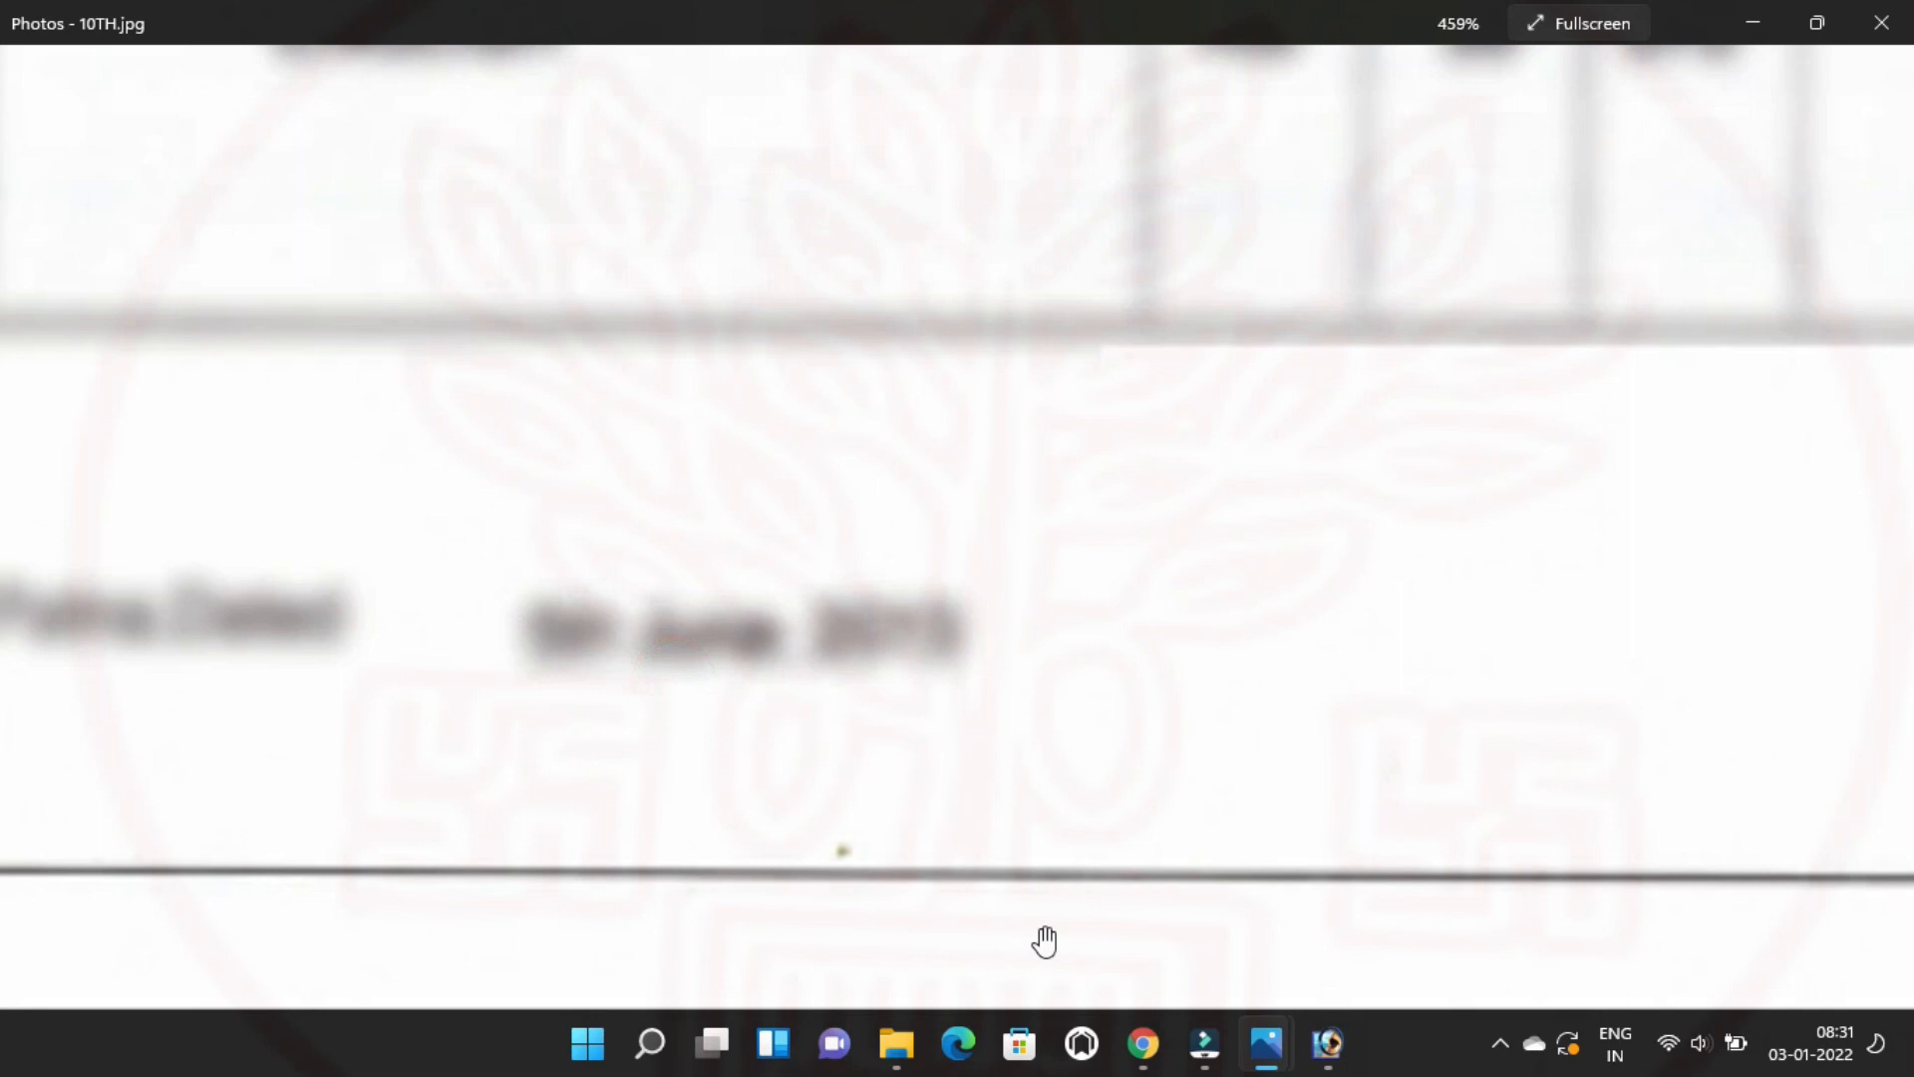
Switch back to Photoshop and erase to history along row 16 to restore "Matric Certificate", "Sl. No." and "Issue Date".
{"action": "left_click", "coordinate": [1331, 1045]}
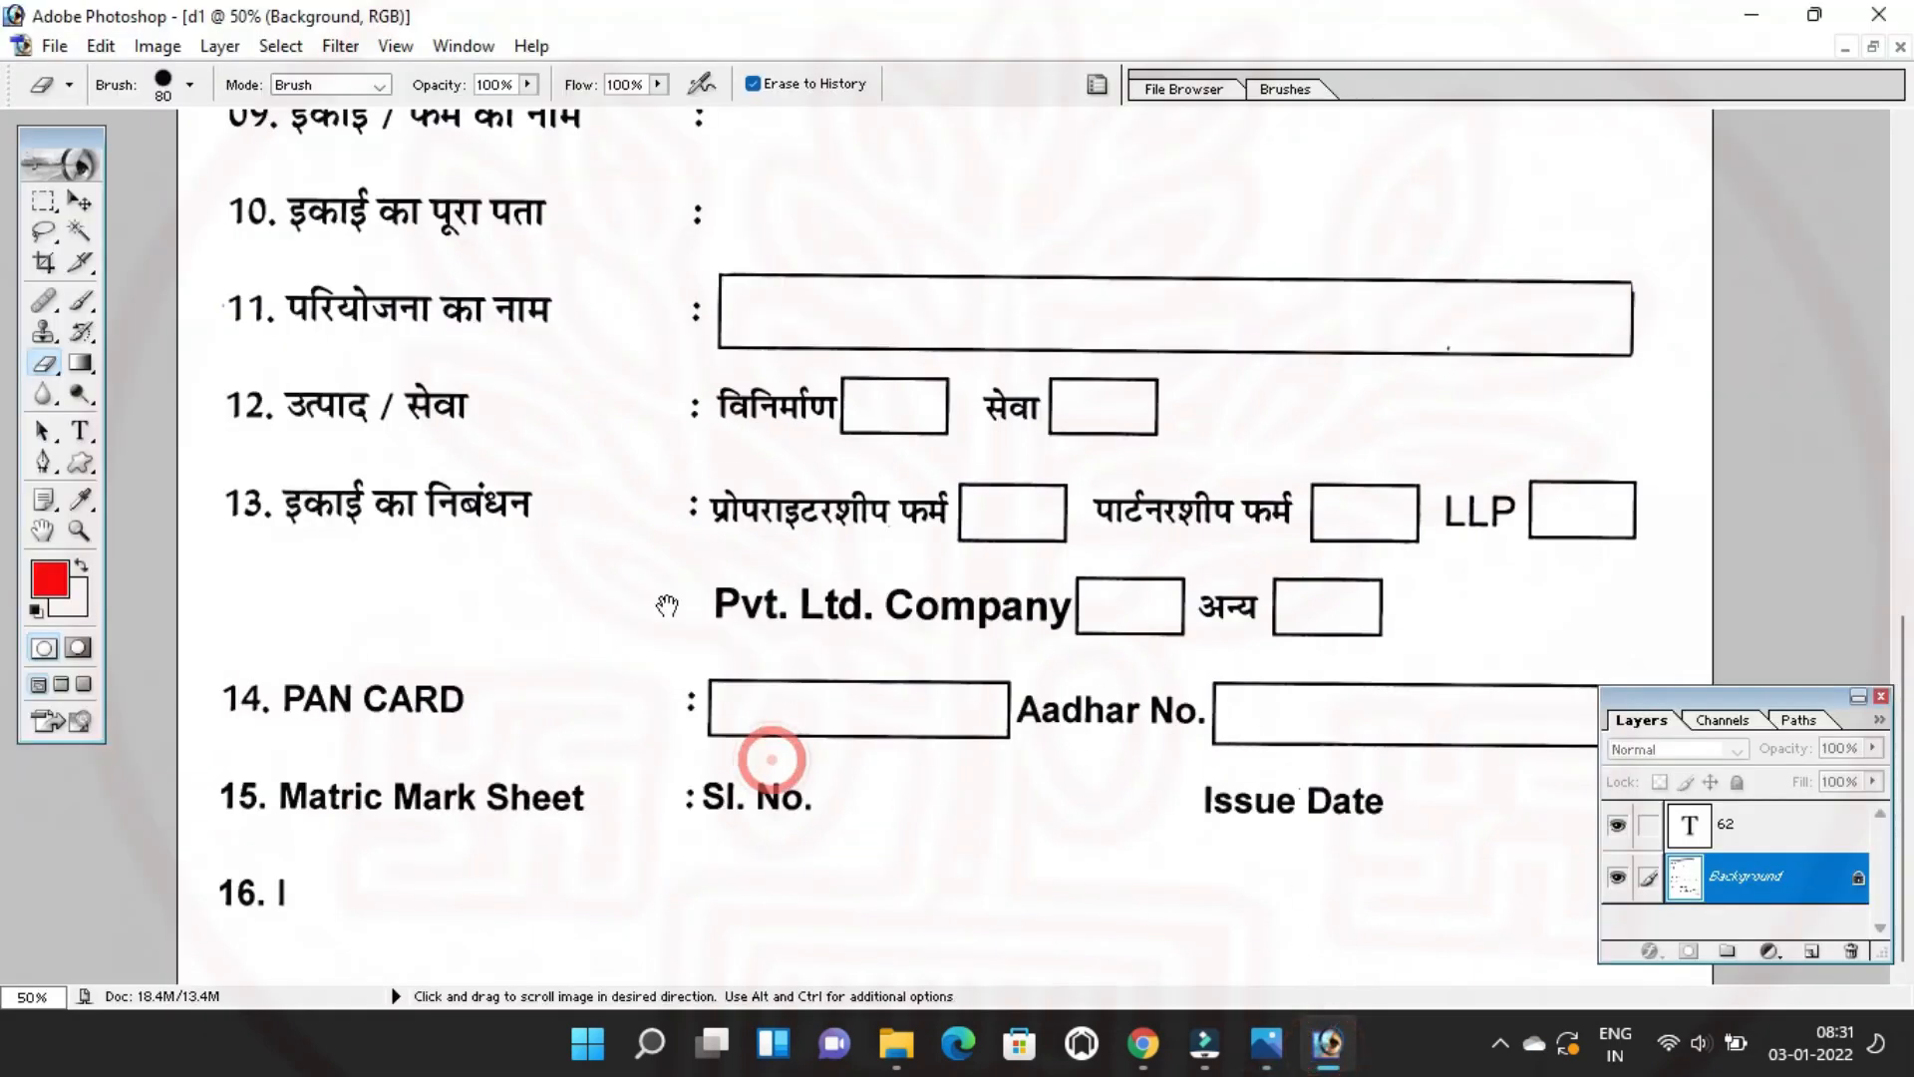
{"action": "mouse_move", "coordinate": [289, 887]}
{"action": "left_mouse_down"}
{"action": "mouse_move", "coordinate": [412, 892]}
{"action": "mouse_move", "coordinate": [338, 880]}
{"action": "left_mouse_up"}
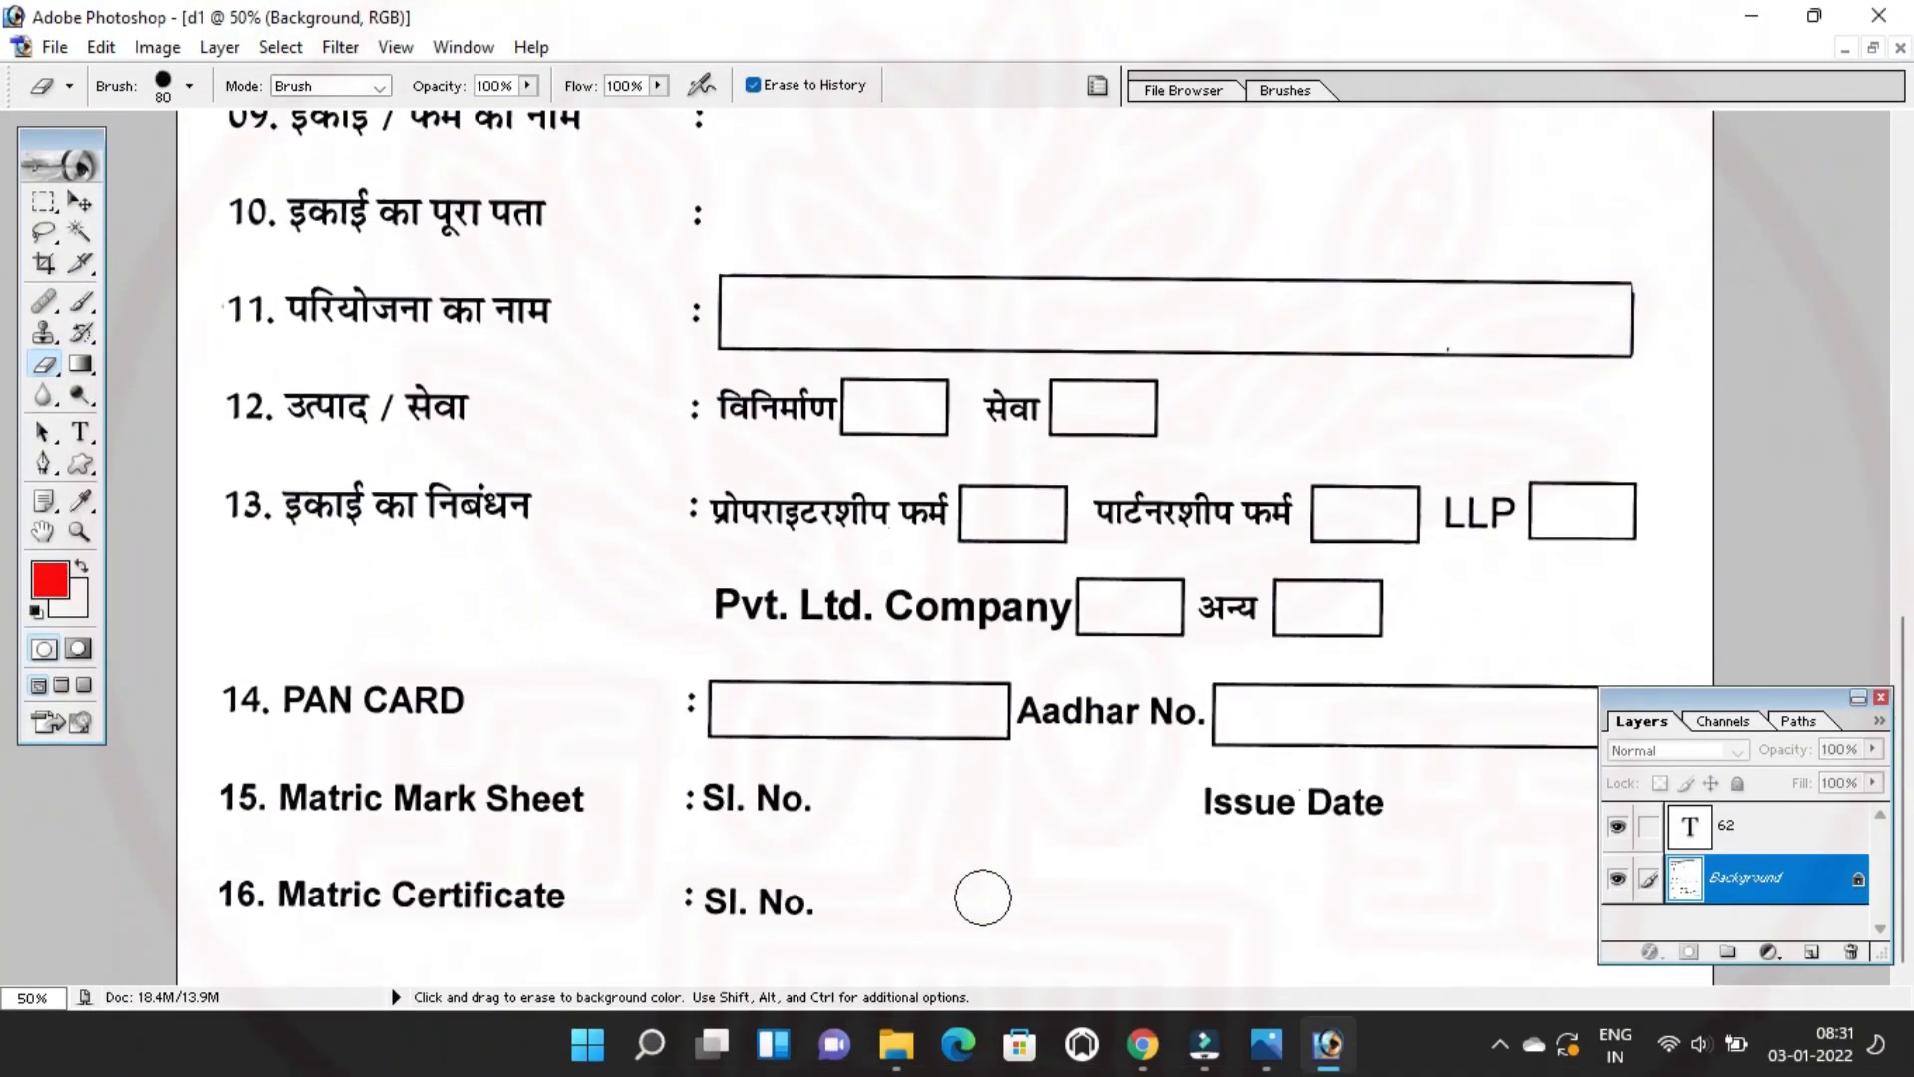
{"action": "left_click_drag", "start_coordinate": [983, 889], "coordinate": [1346, 907]}
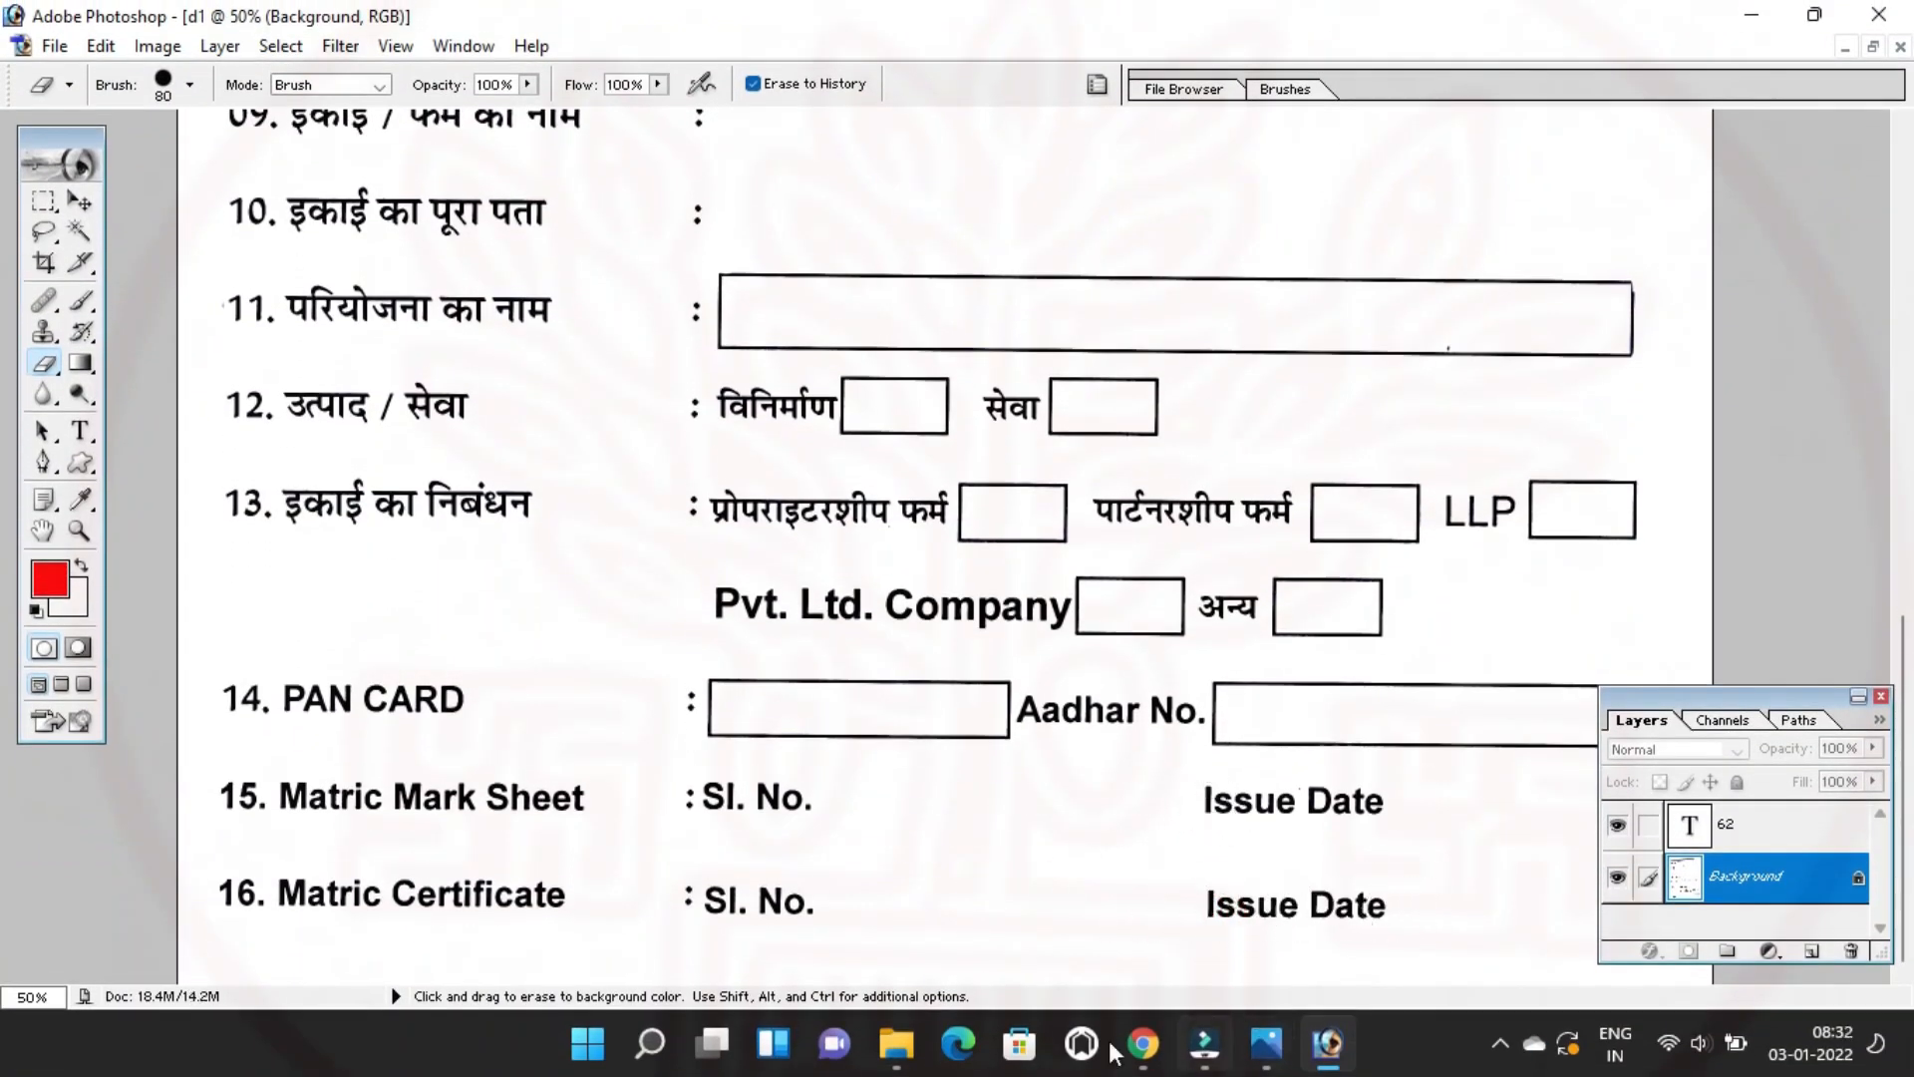
Open the MC image from the NEW PROJECT folder in Photos and examine the certificate's serial number near its upper edge.
{"action": "left_click", "coordinate": [896, 1044]}
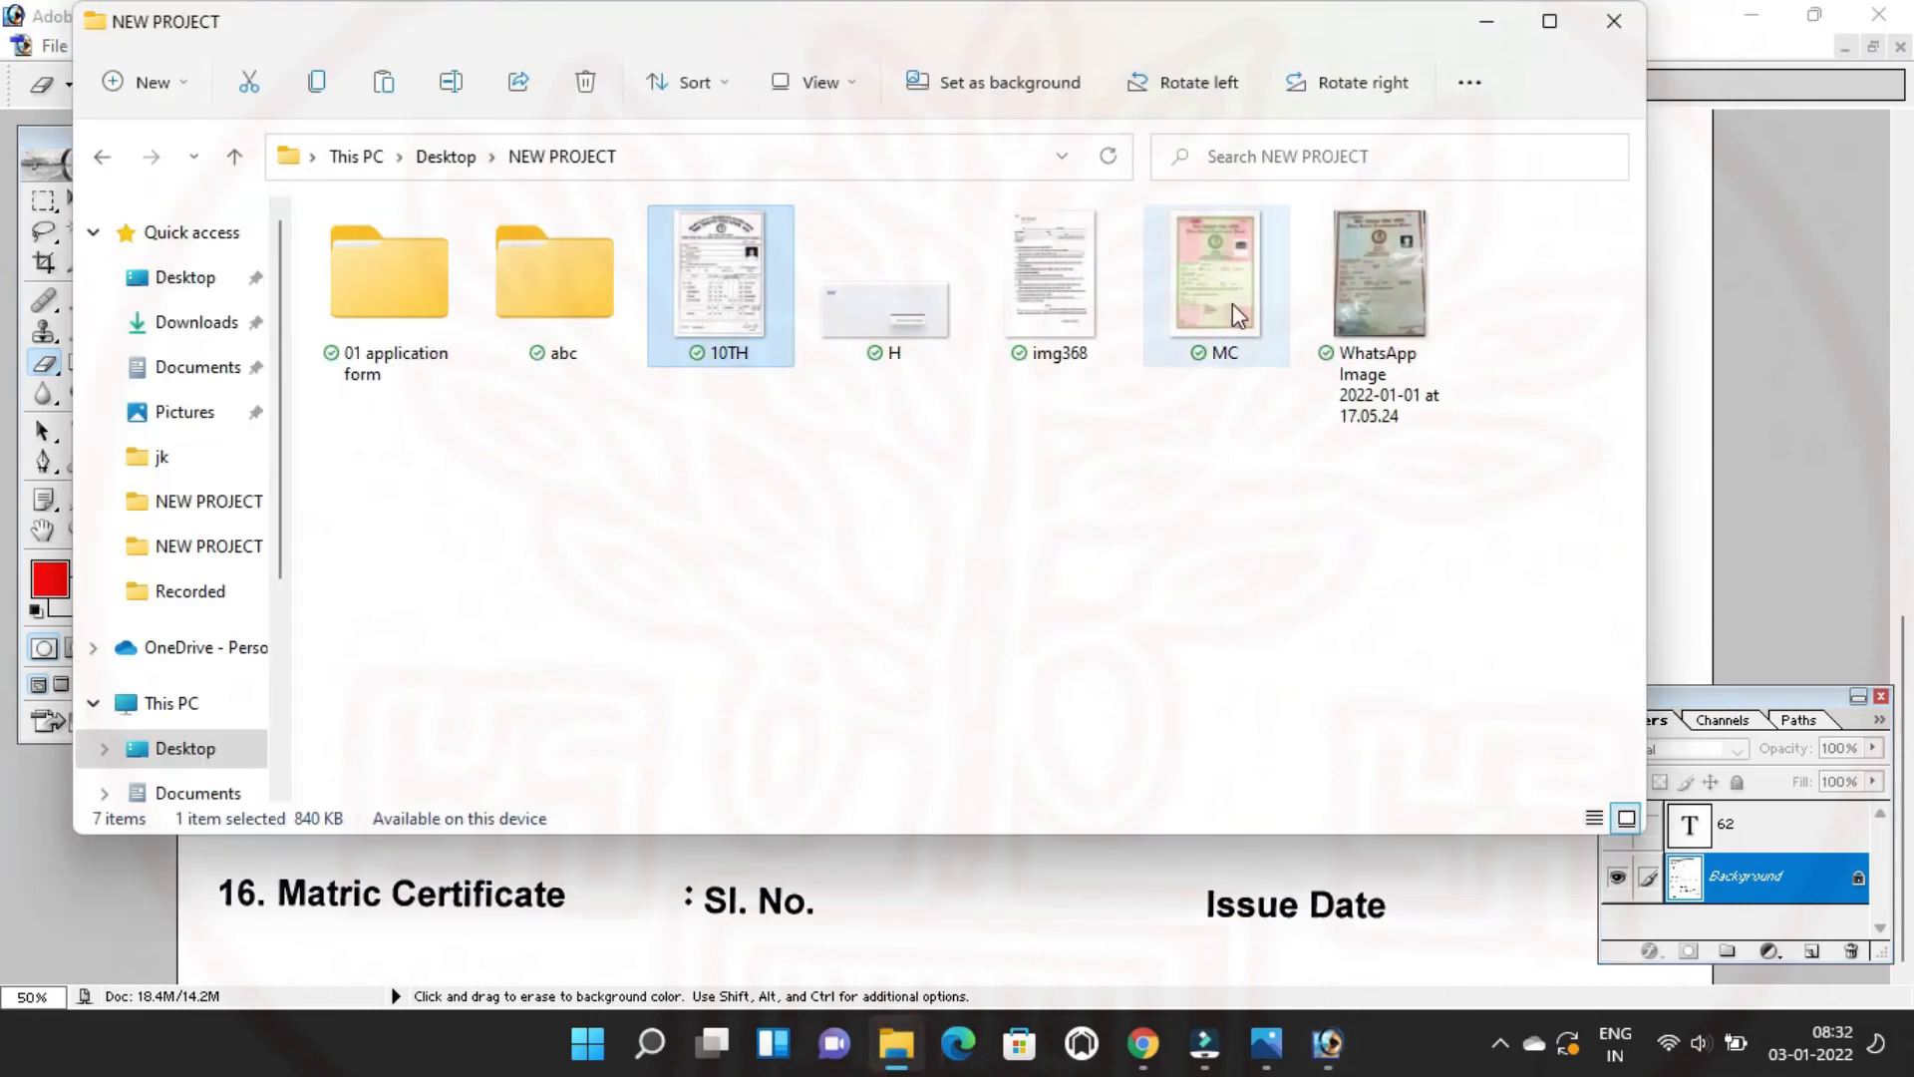
{"action": "double_click", "coordinate": [1232, 303]}
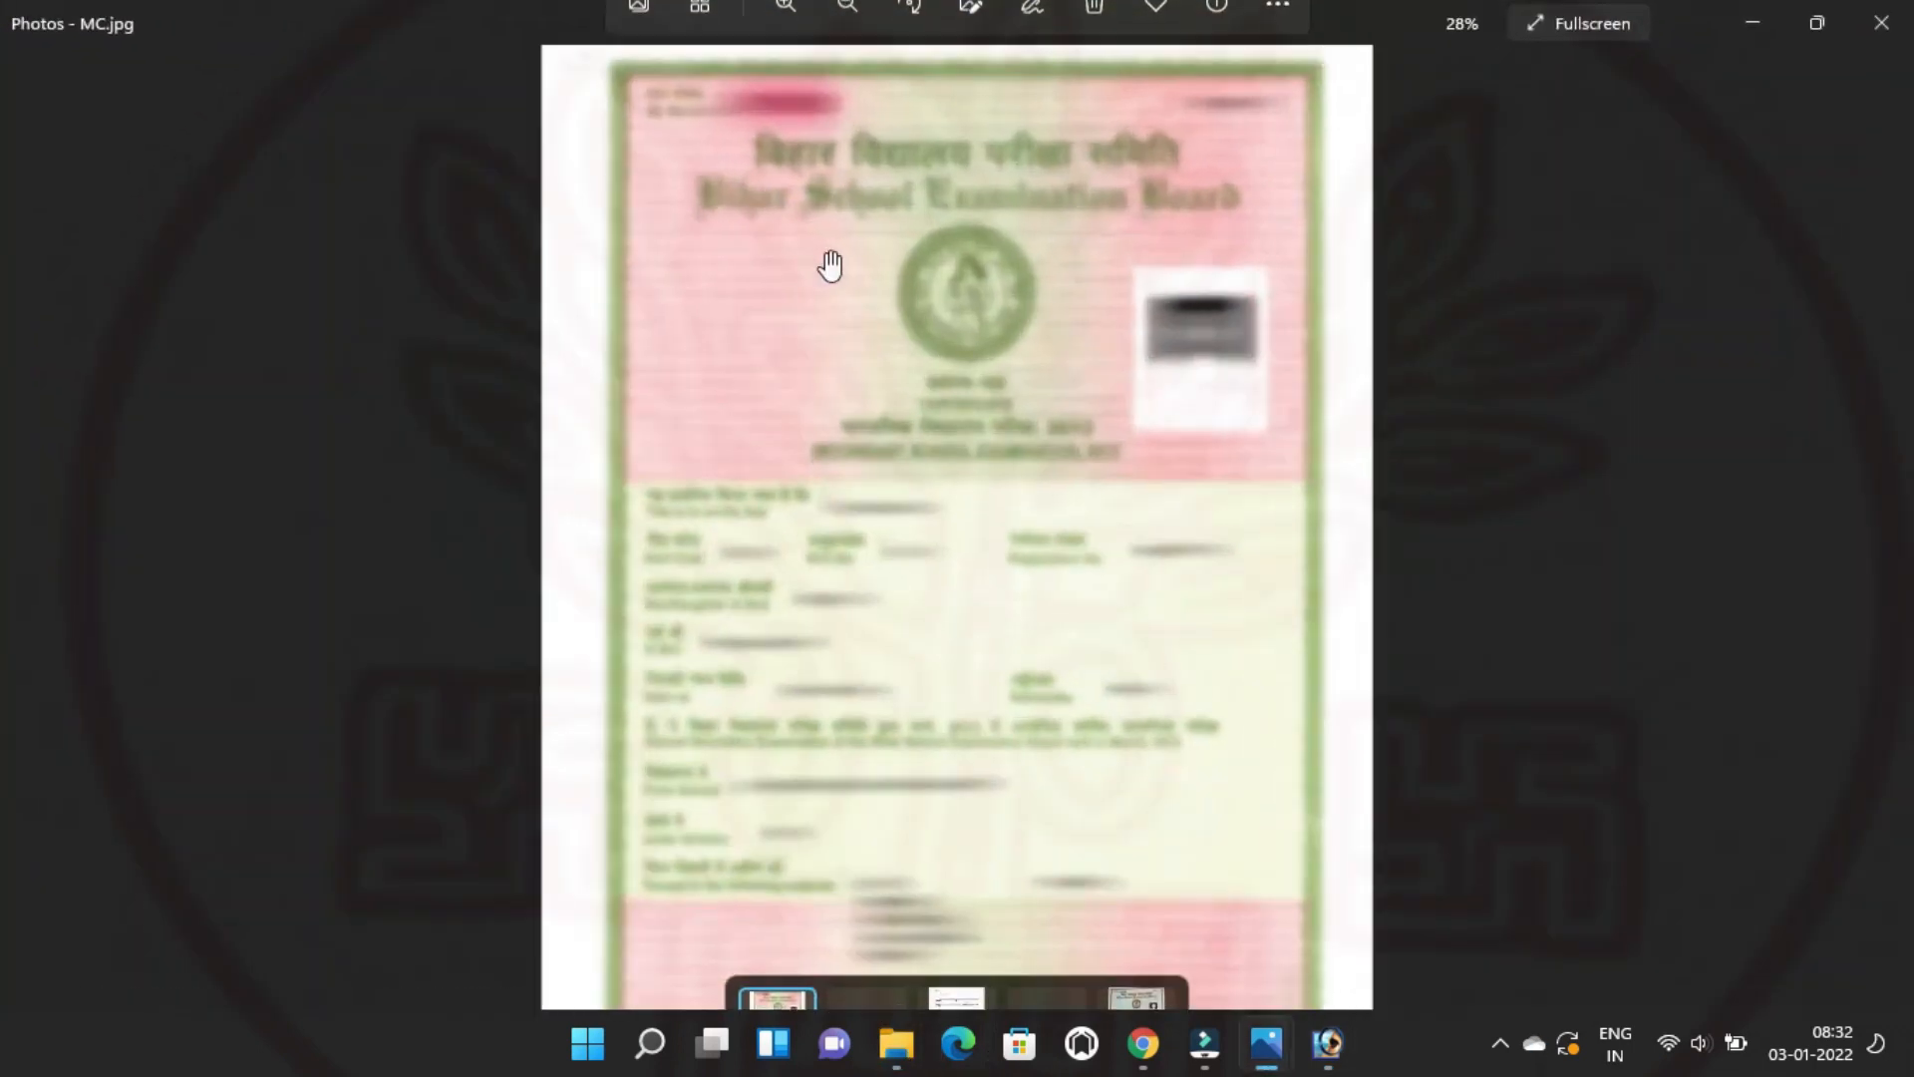
{"action": "scroll", "coordinate": [830, 265], "scroll_direction": "up", "scroll_amount": 3}
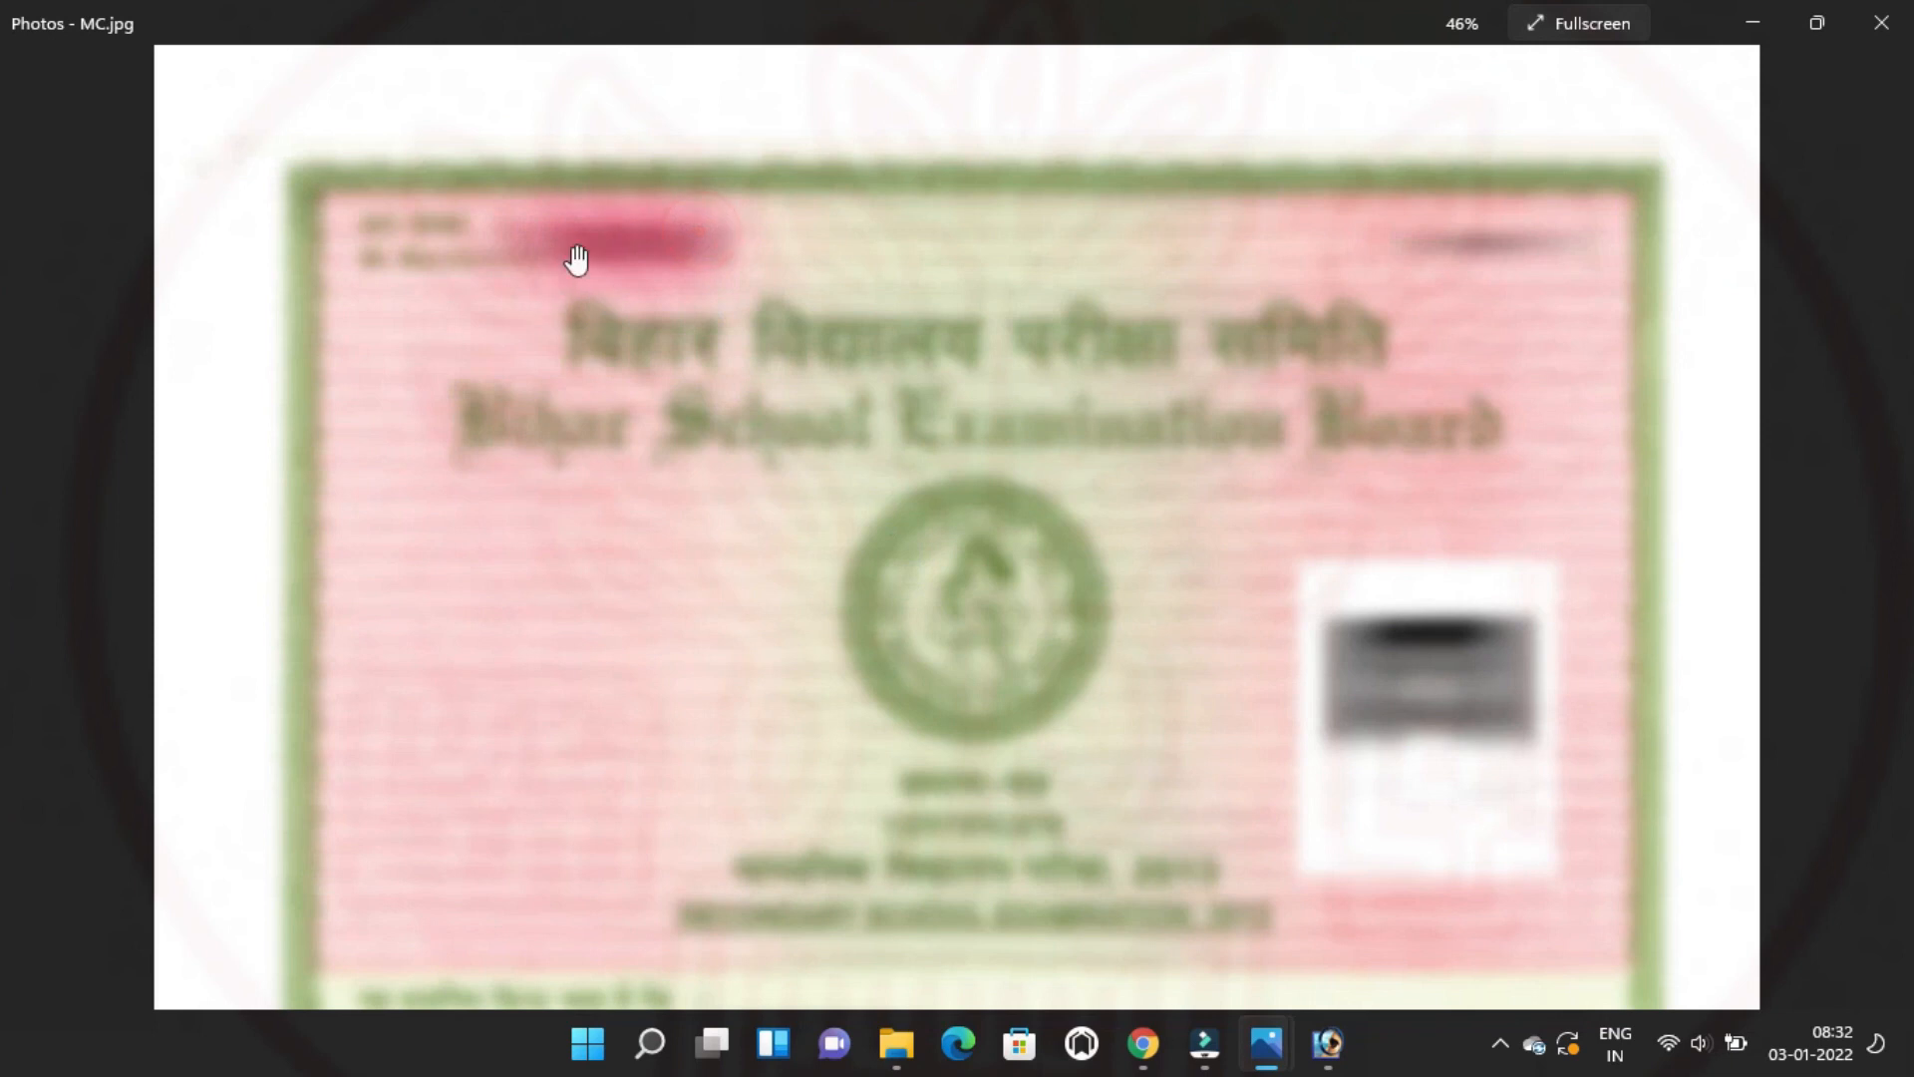
{"action": "scroll", "coordinate": [579, 255], "scroll_direction": "up", "scroll_amount": 3}
{"action": "scroll", "coordinate": [765, 404], "scroll_direction": "down", "scroll_amount": 4}
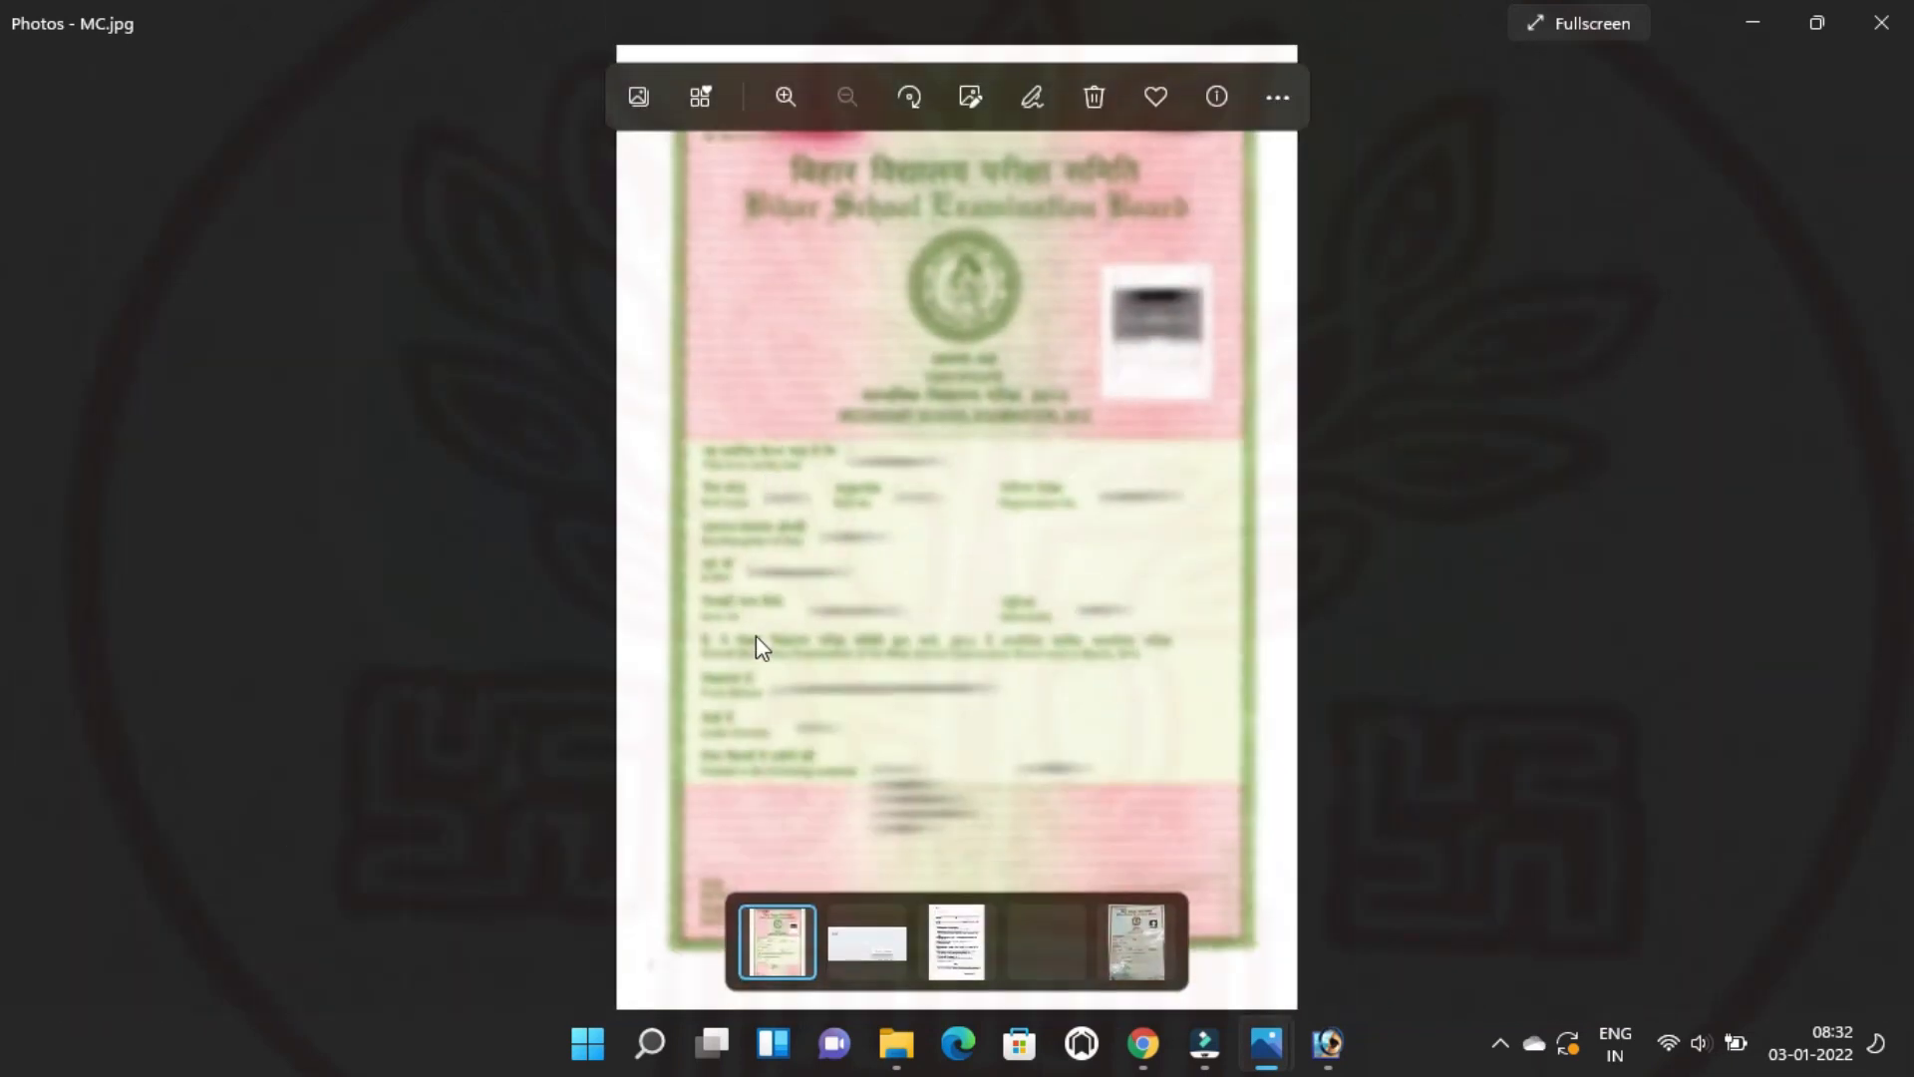
Return to the MC certificate in Photos and examine the issue date near its lower edge.
{"action": "scroll", "coordinate": [790, 675], "scroll_direction": "up", "scroll_amount": 2}
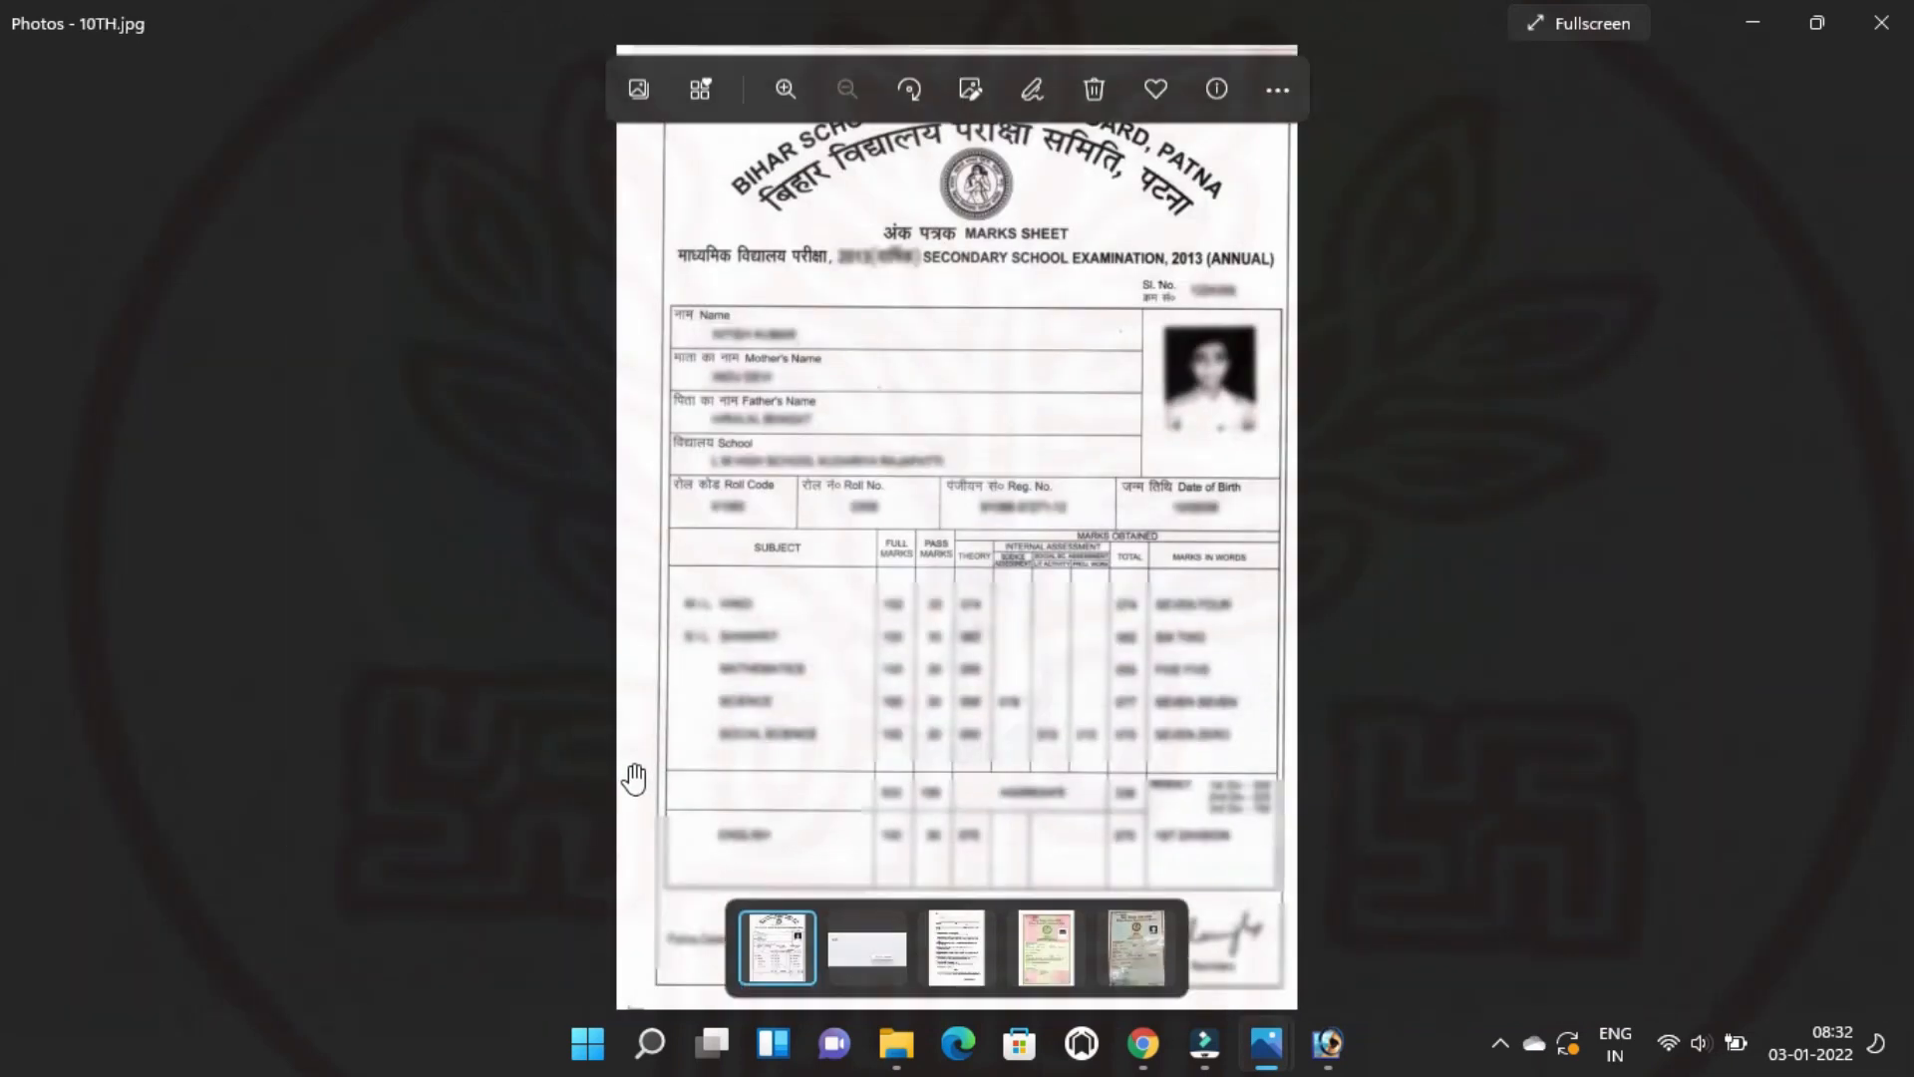
{"action": "left_click", "coordinate": [1027, 927]}
{"action": "scroll", "coordinate": [607, 718], "scroll_direction": "up", "scroll_amount": 2}
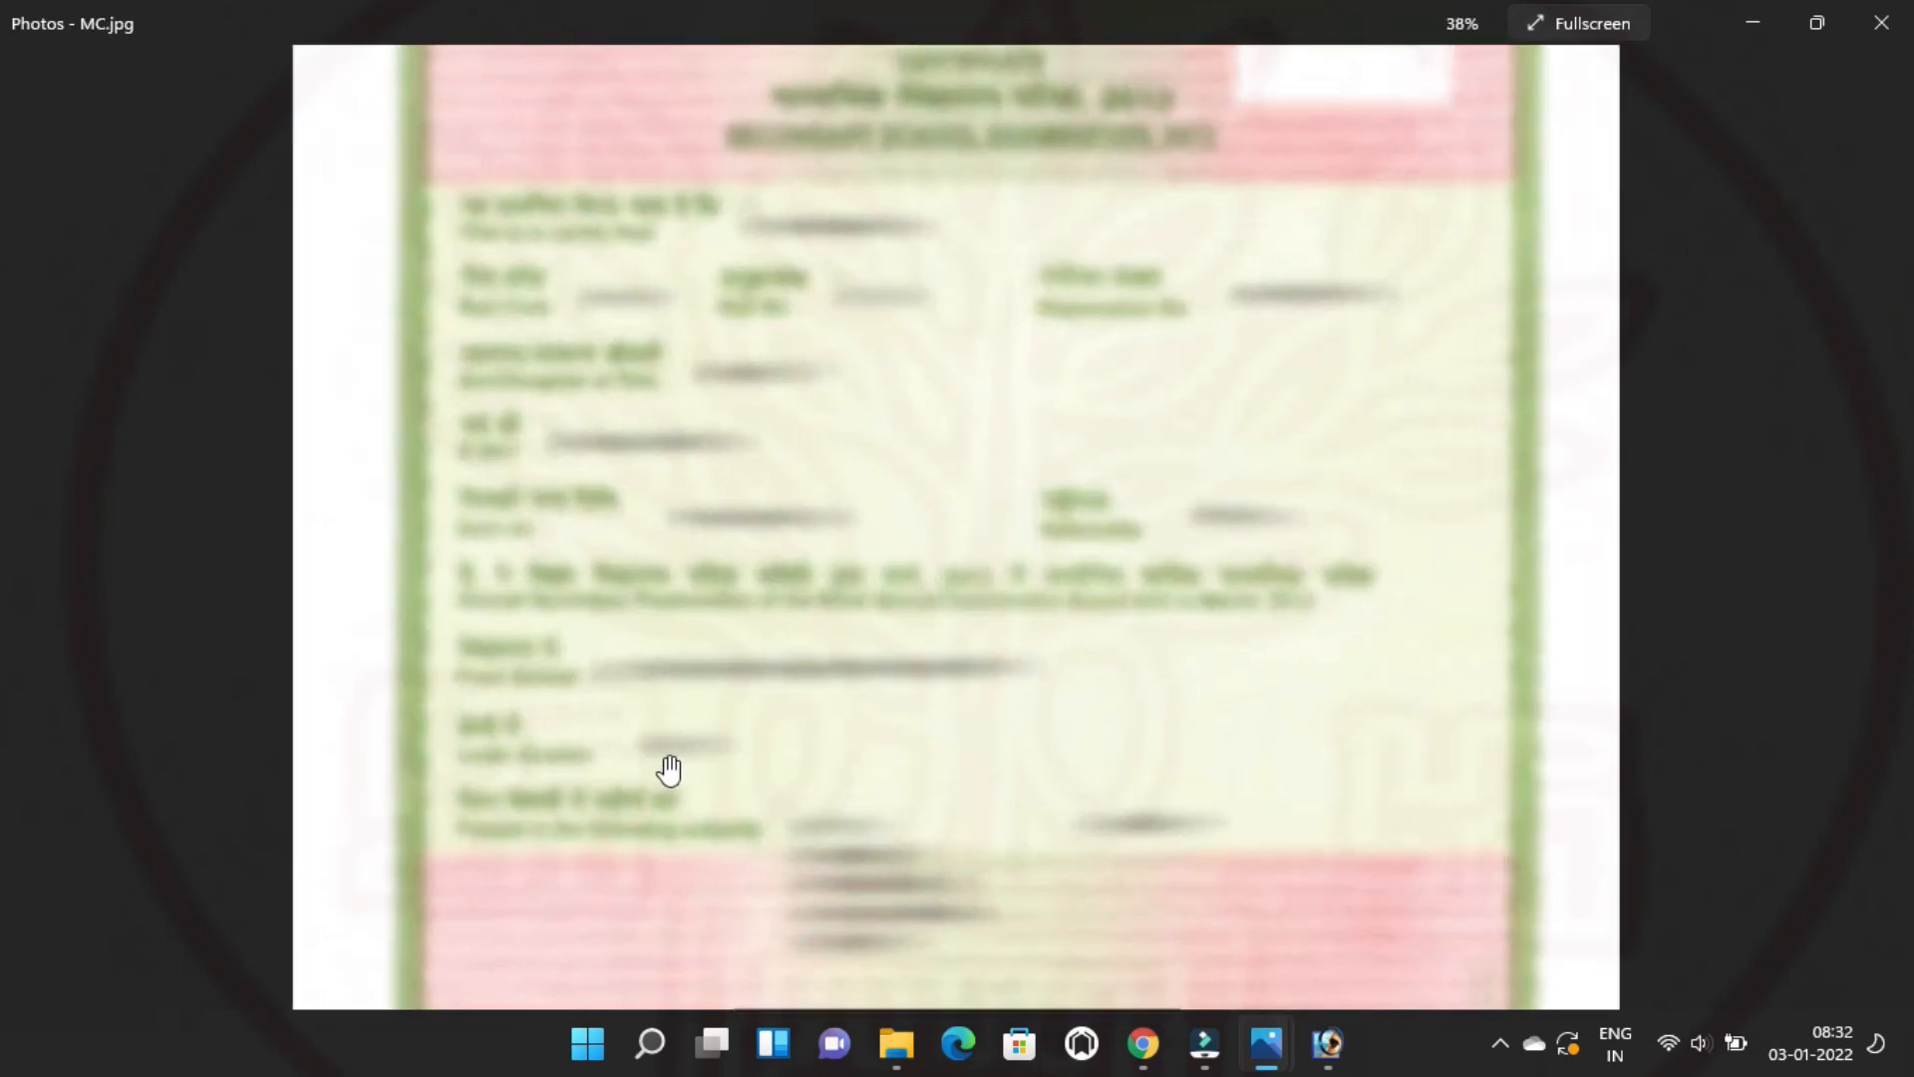
{"action": "left_click_drag", "start_coordinate": [662, 769], "coordinate": [611, 372]}
{"action": "scroll", "coordinate": [568, 697], "scroll_direction": "down", "scroll_amount": 3}
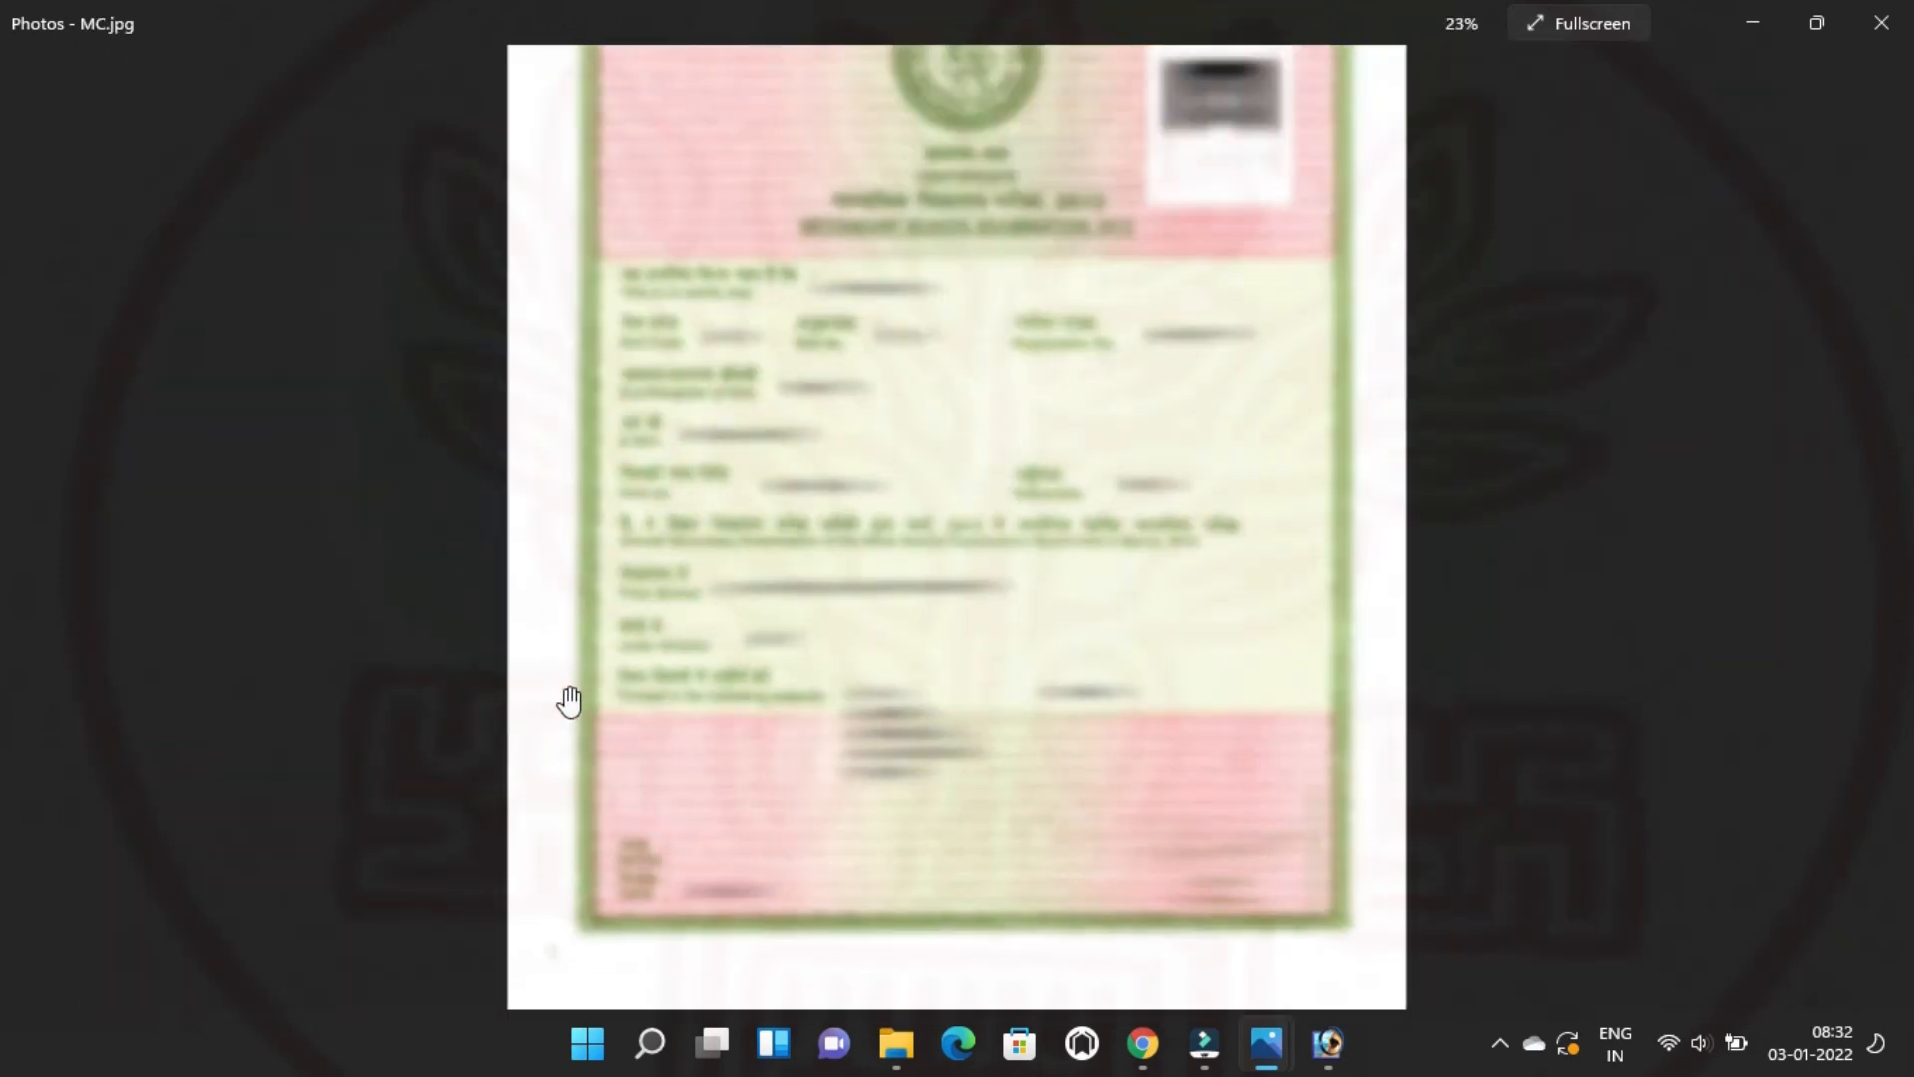
{"action": "left_click", "coordinate": [1753, 22]}
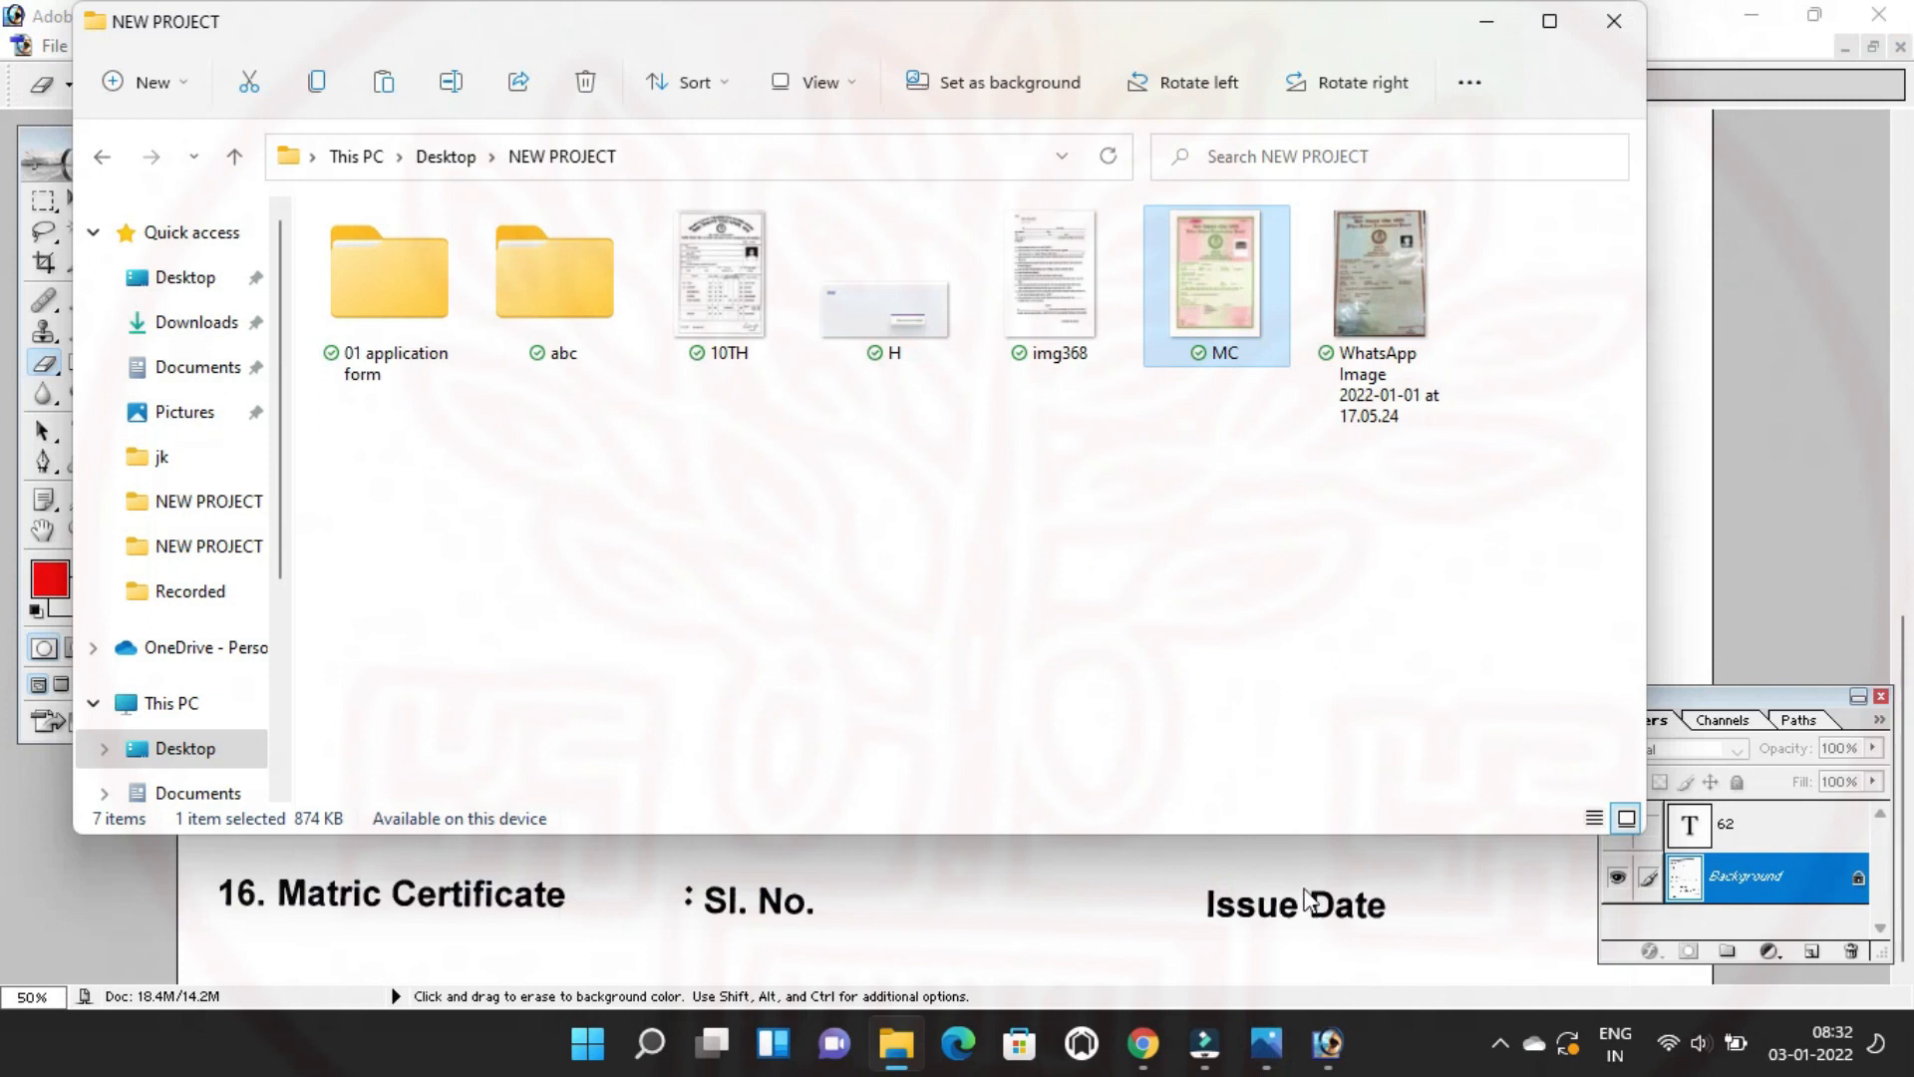
Switch back to Photoshop, extend the red "62" text to "6202" and shift it left within the page.
{"action": "left_click", "coordinate": [1334, 1063]}
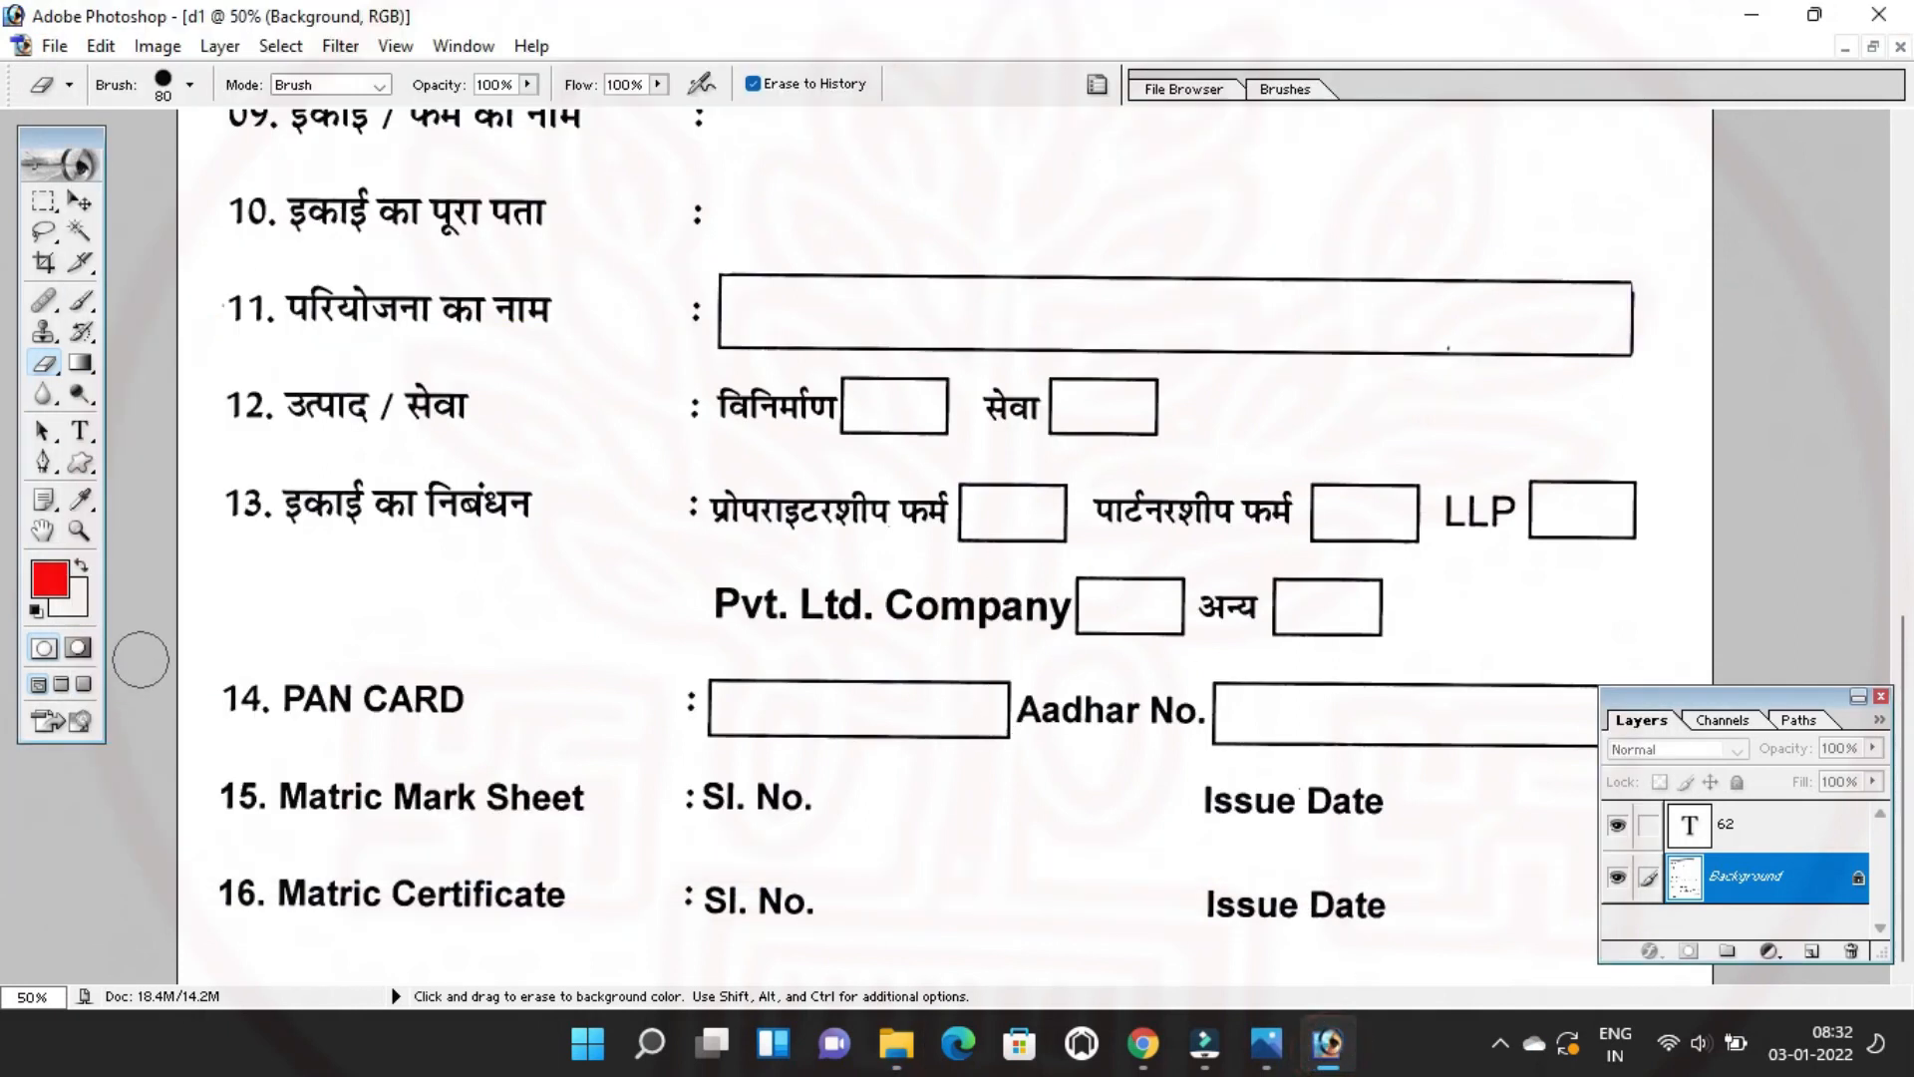
{"action": "left_click", "coordinate": [80, 529]}
{"action": "left_click", "coordinate": [876, 428], "text": "alt"}
{"action": "scroll", "coordinate": [1060, 290], "scroll_direction": "up", "scroll_amount": 1}
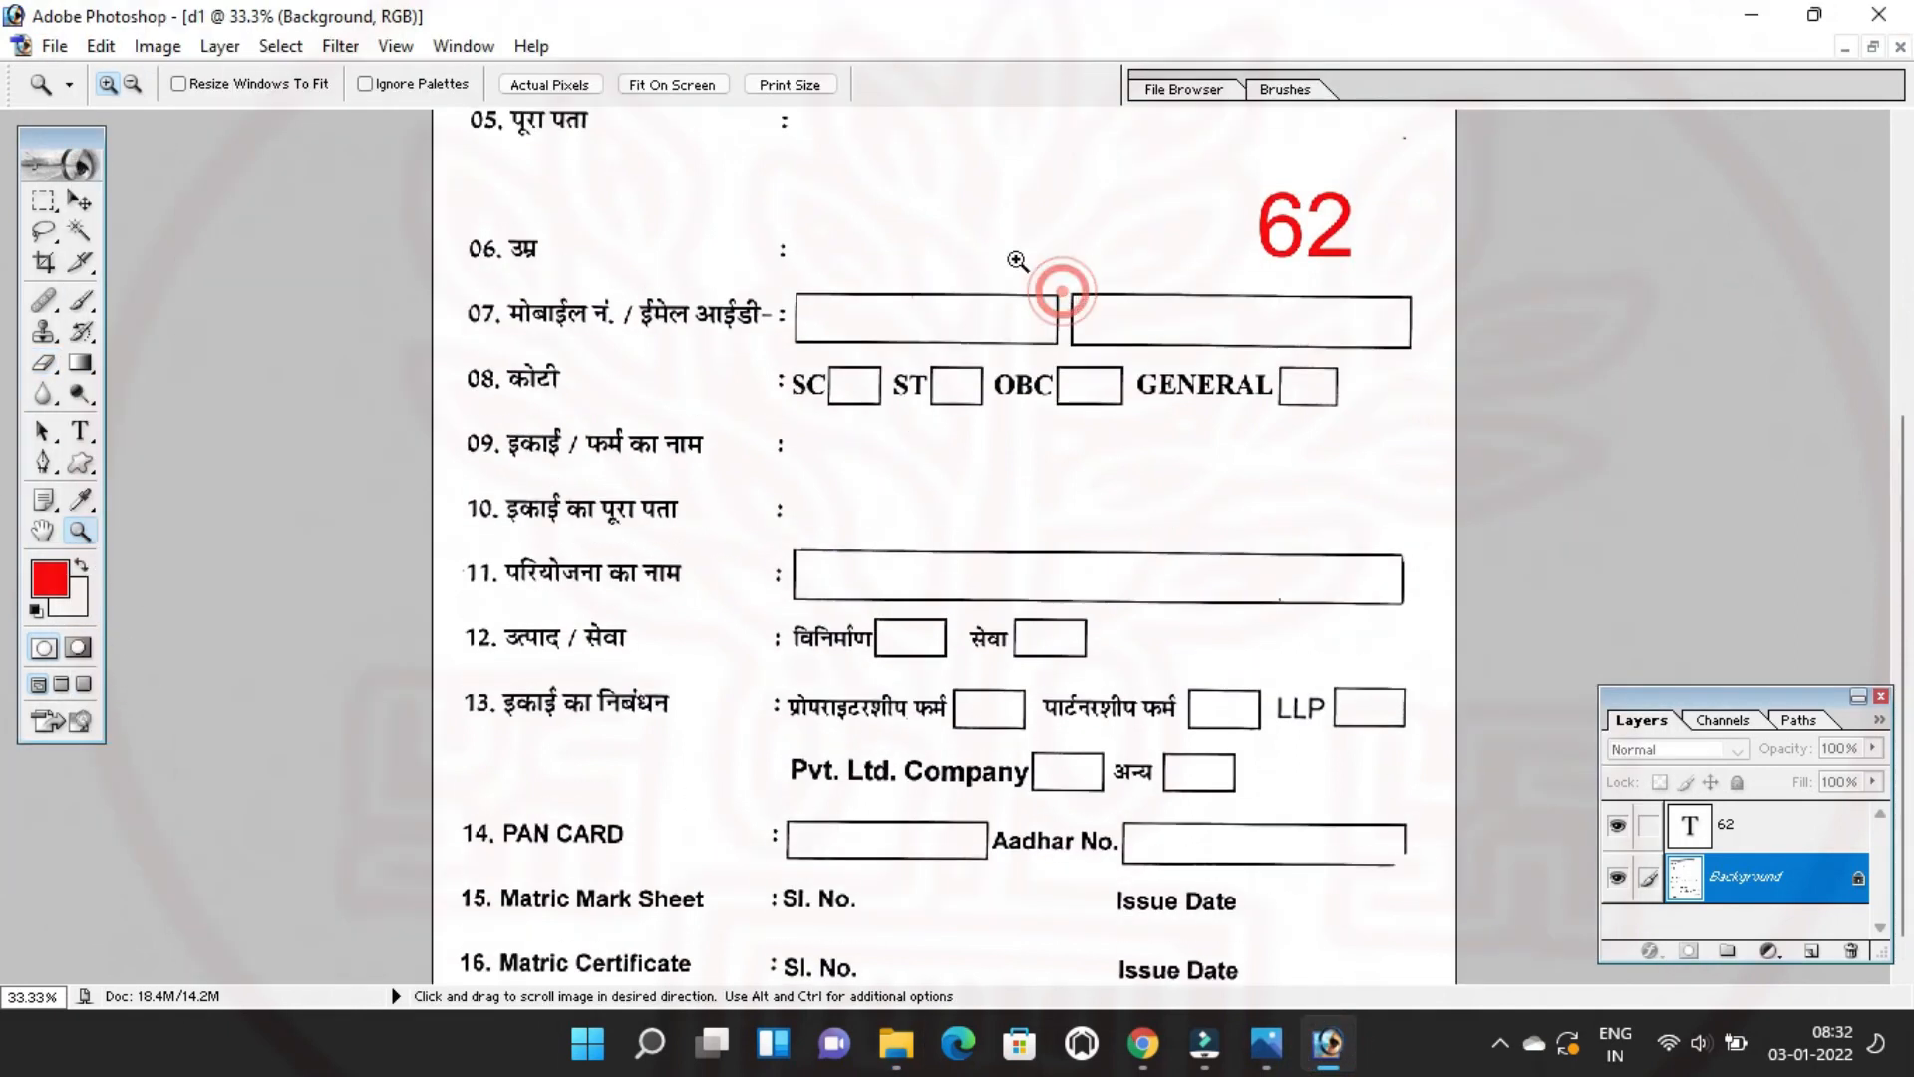
{"action": "left_click", "coordinate": [80, 200]}
{"action": "right_click", "coordinate": [1288, 231]}
{"action": "left_click", "coordinate": [1299, 244]}
{"action": "right_click", "coordinate": [1299, 220]}
{"action": "left_click", "coordinate": [1302, 235]}
{"action": "right_click", "coordinate": [1296, 229]}
{"action": "left_click", "coordinate": [948, 196]}
{"action": "left_click", "coordinate": [81, 430]}
{"action": "left_click", "coordinate": [1331, 229]}
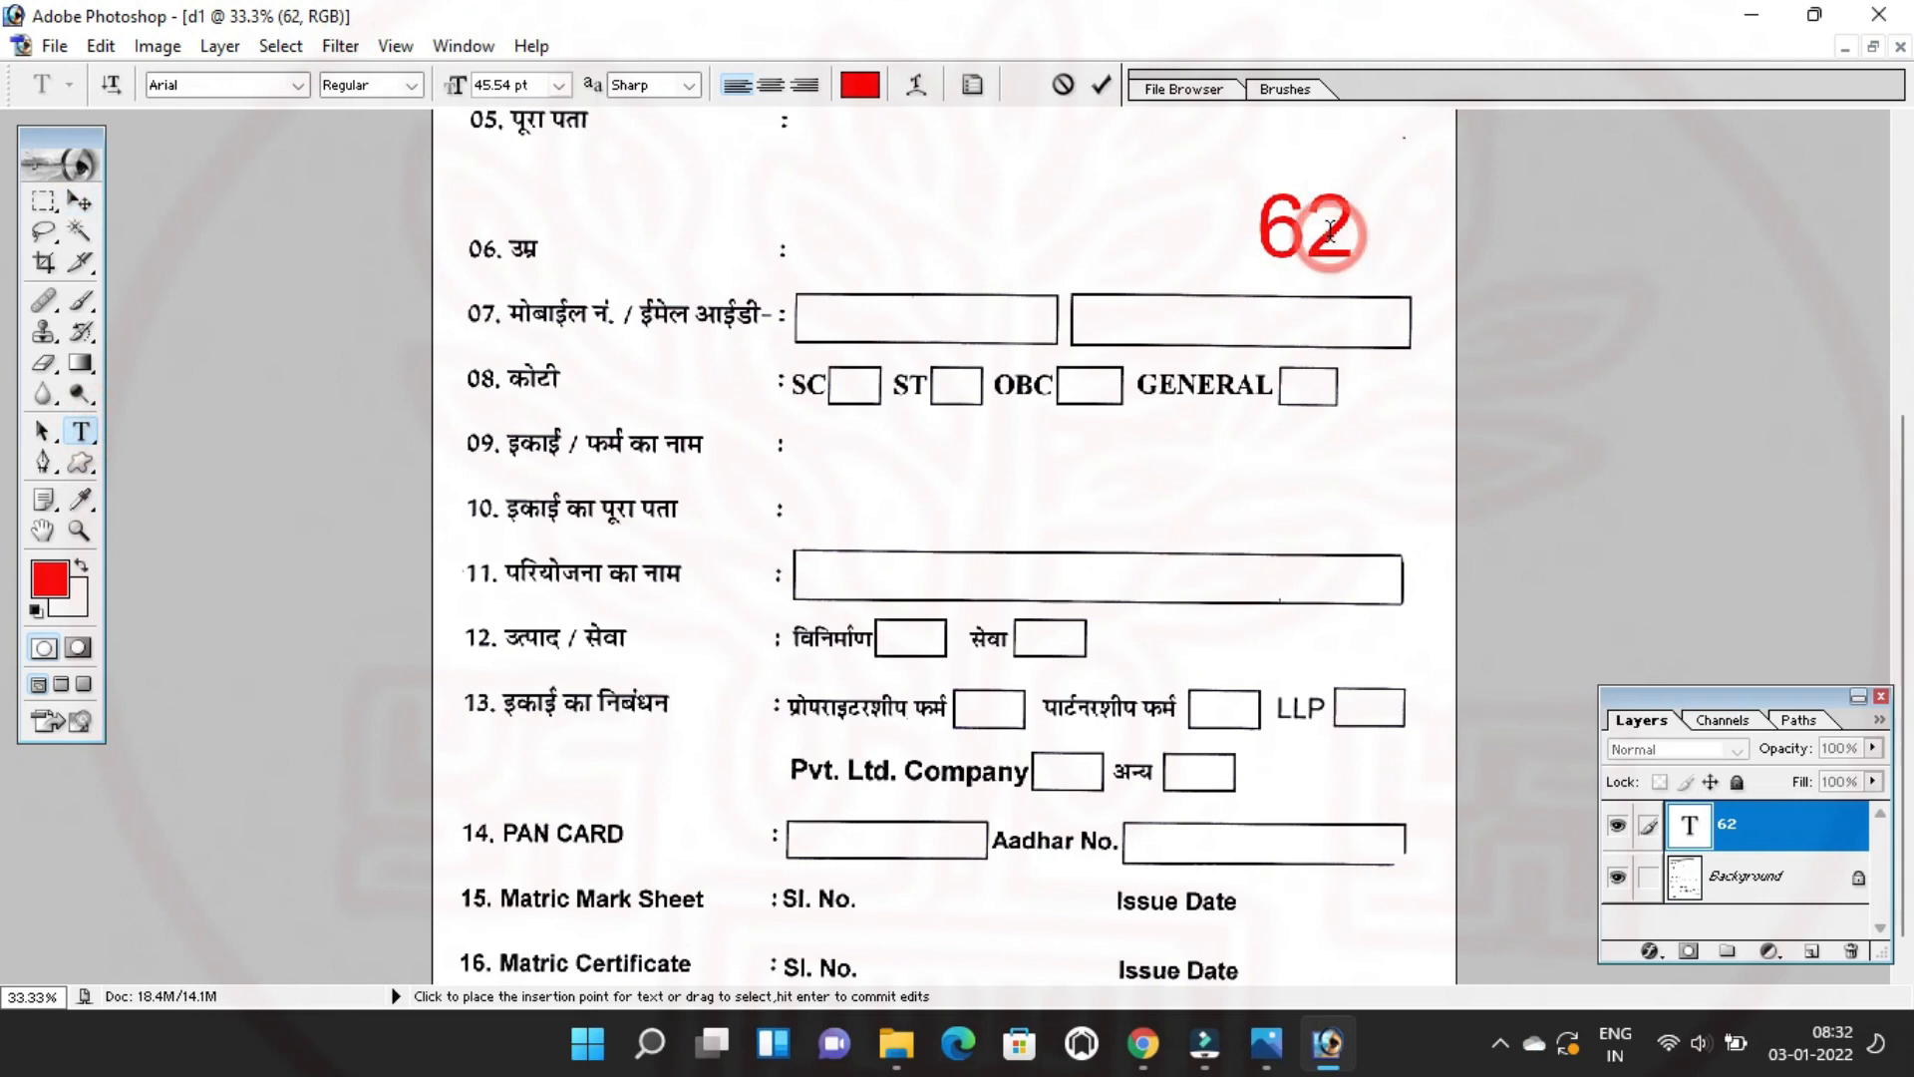
{"action": "type", "text": "02"}
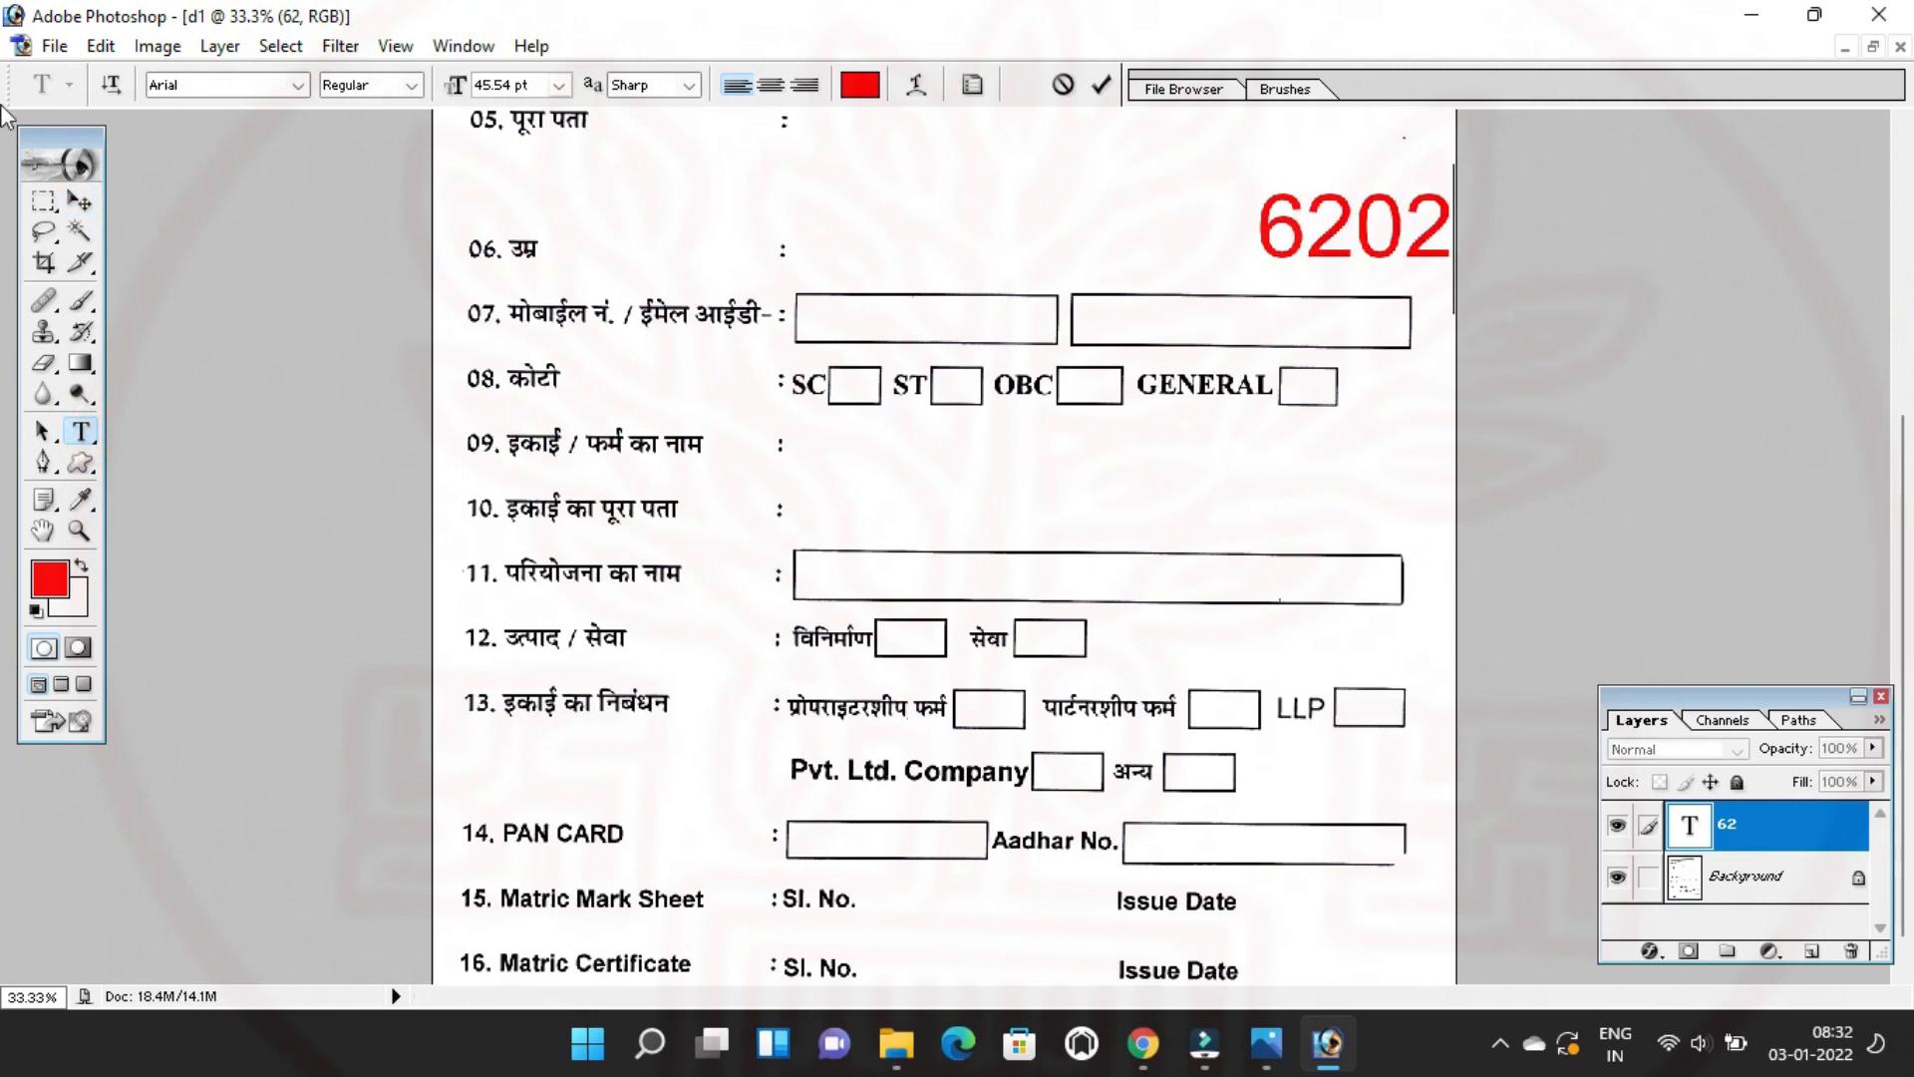
{"action": "left_click", "coordinate": [81, 202]}
{"action": "left_click_drag", "start_coordinate": [1495, 215], "coordinate": [1388, 216]}
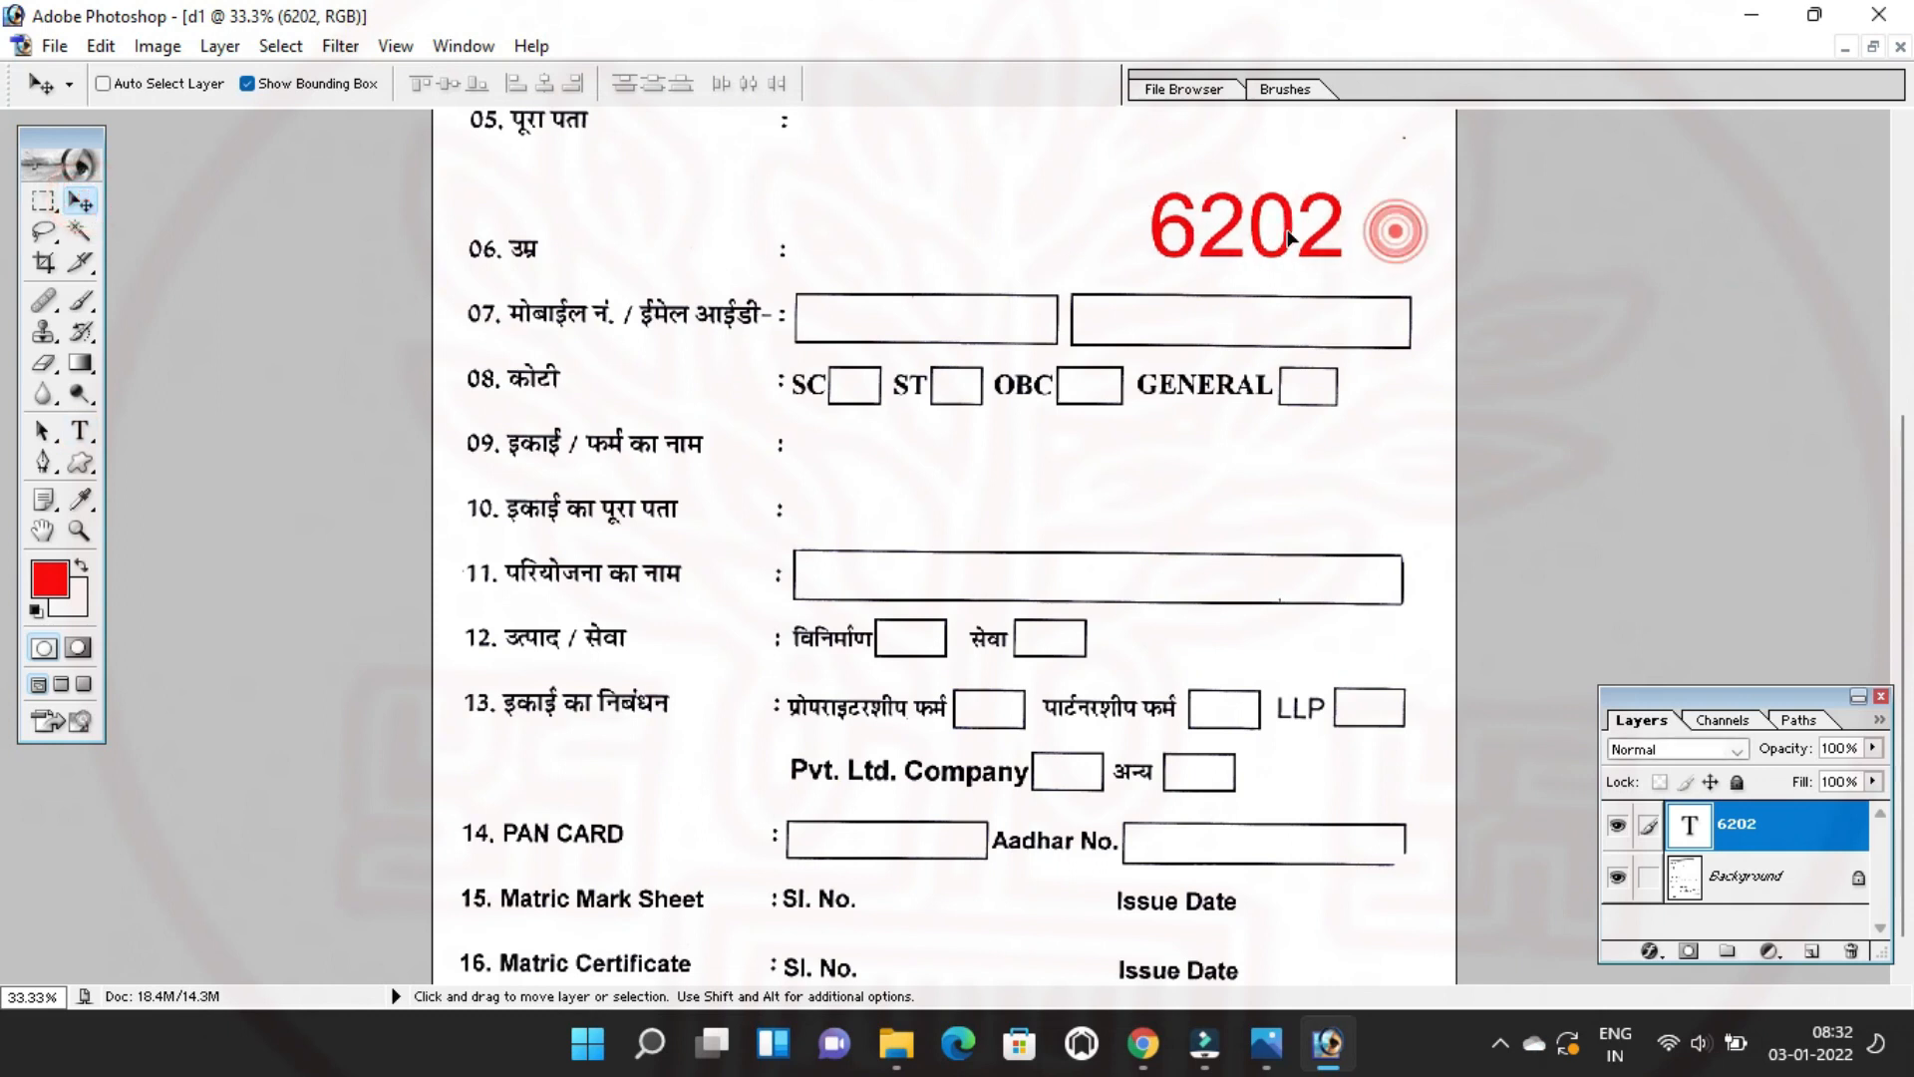
Examine the upper part of the d1 form, from its heading down to row 07.
{"action": "left_click", "coordinate": [79, 532]}
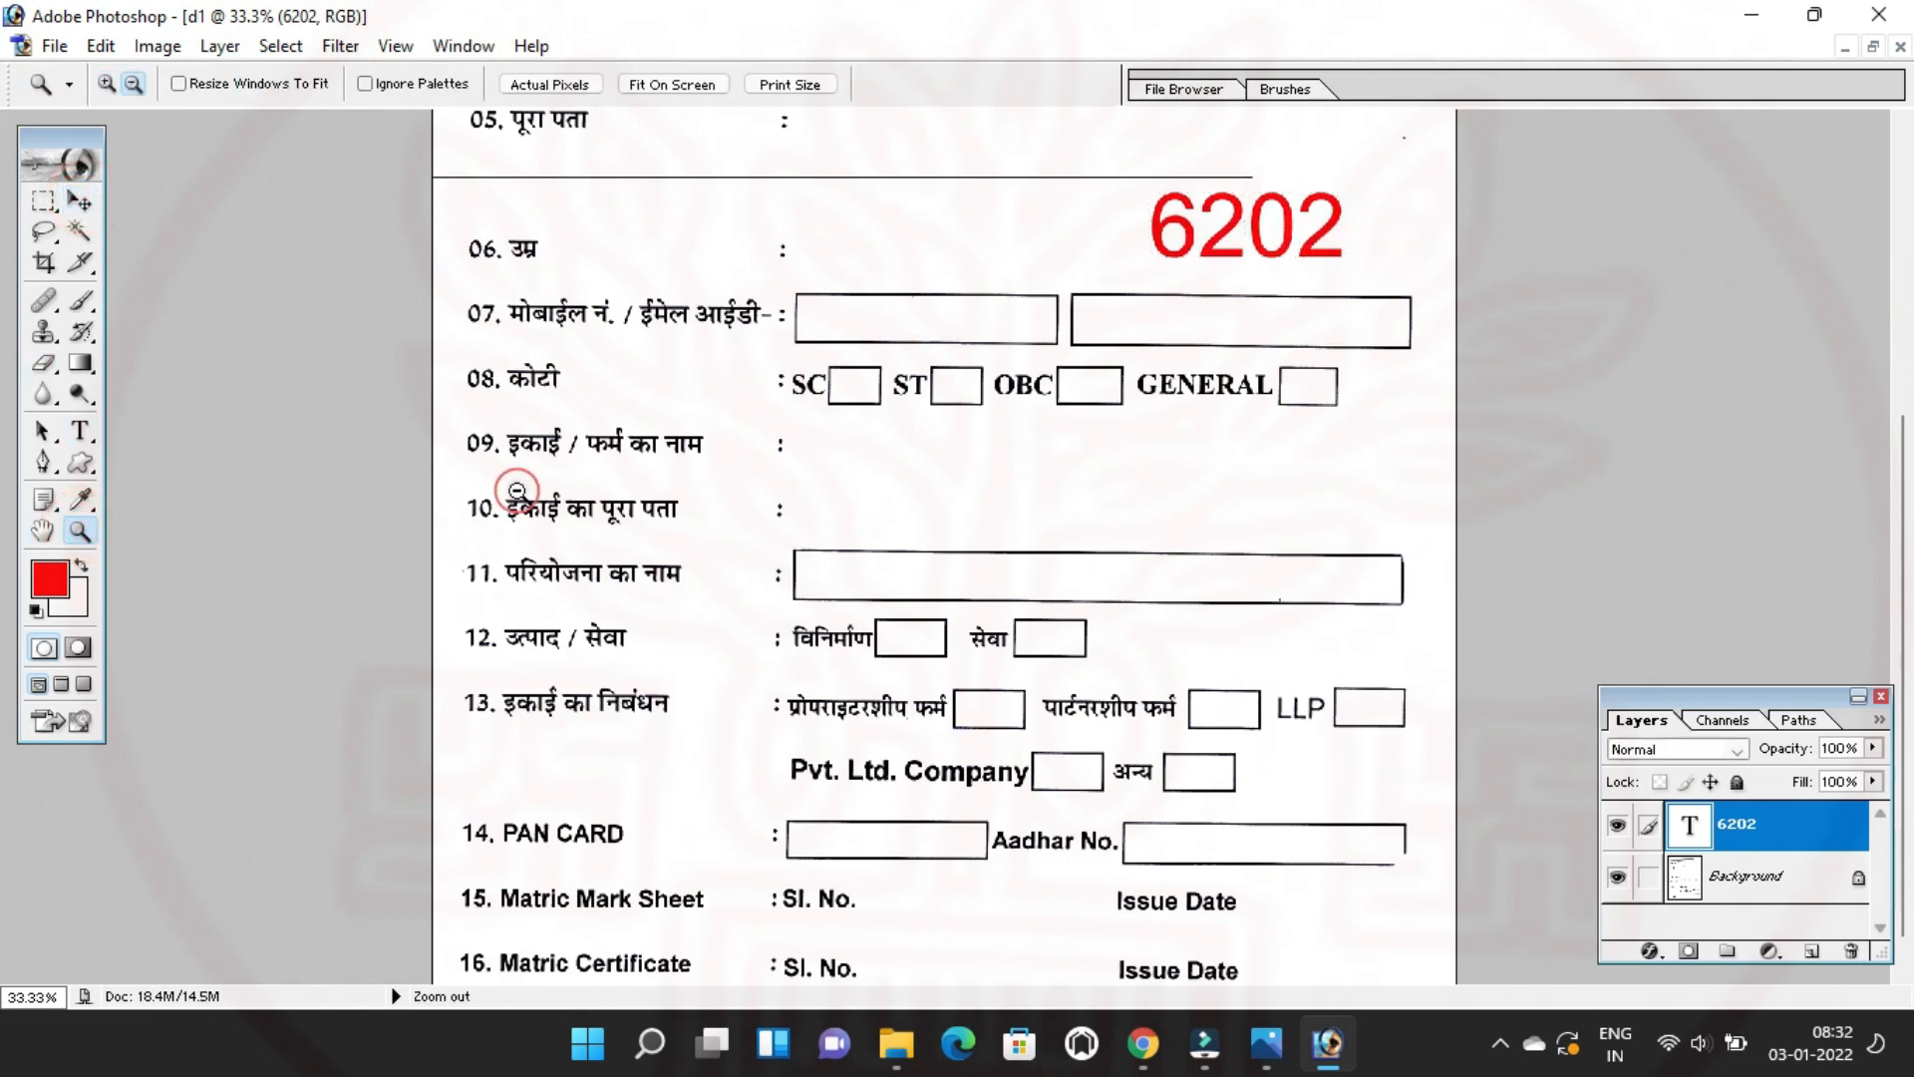
{"action": "left_click", "coordinate": [517, 490], "text": "alt"}
{"action": "left_click", "coordinate": [929, 484], "text": "alt"}
{"action": "left_click", "coordinate": [1043, 492]}
{"action": "left_click", "coordinate": [1044, 492]}
{"action": "left_click", "coordinate": [1045, 491]}
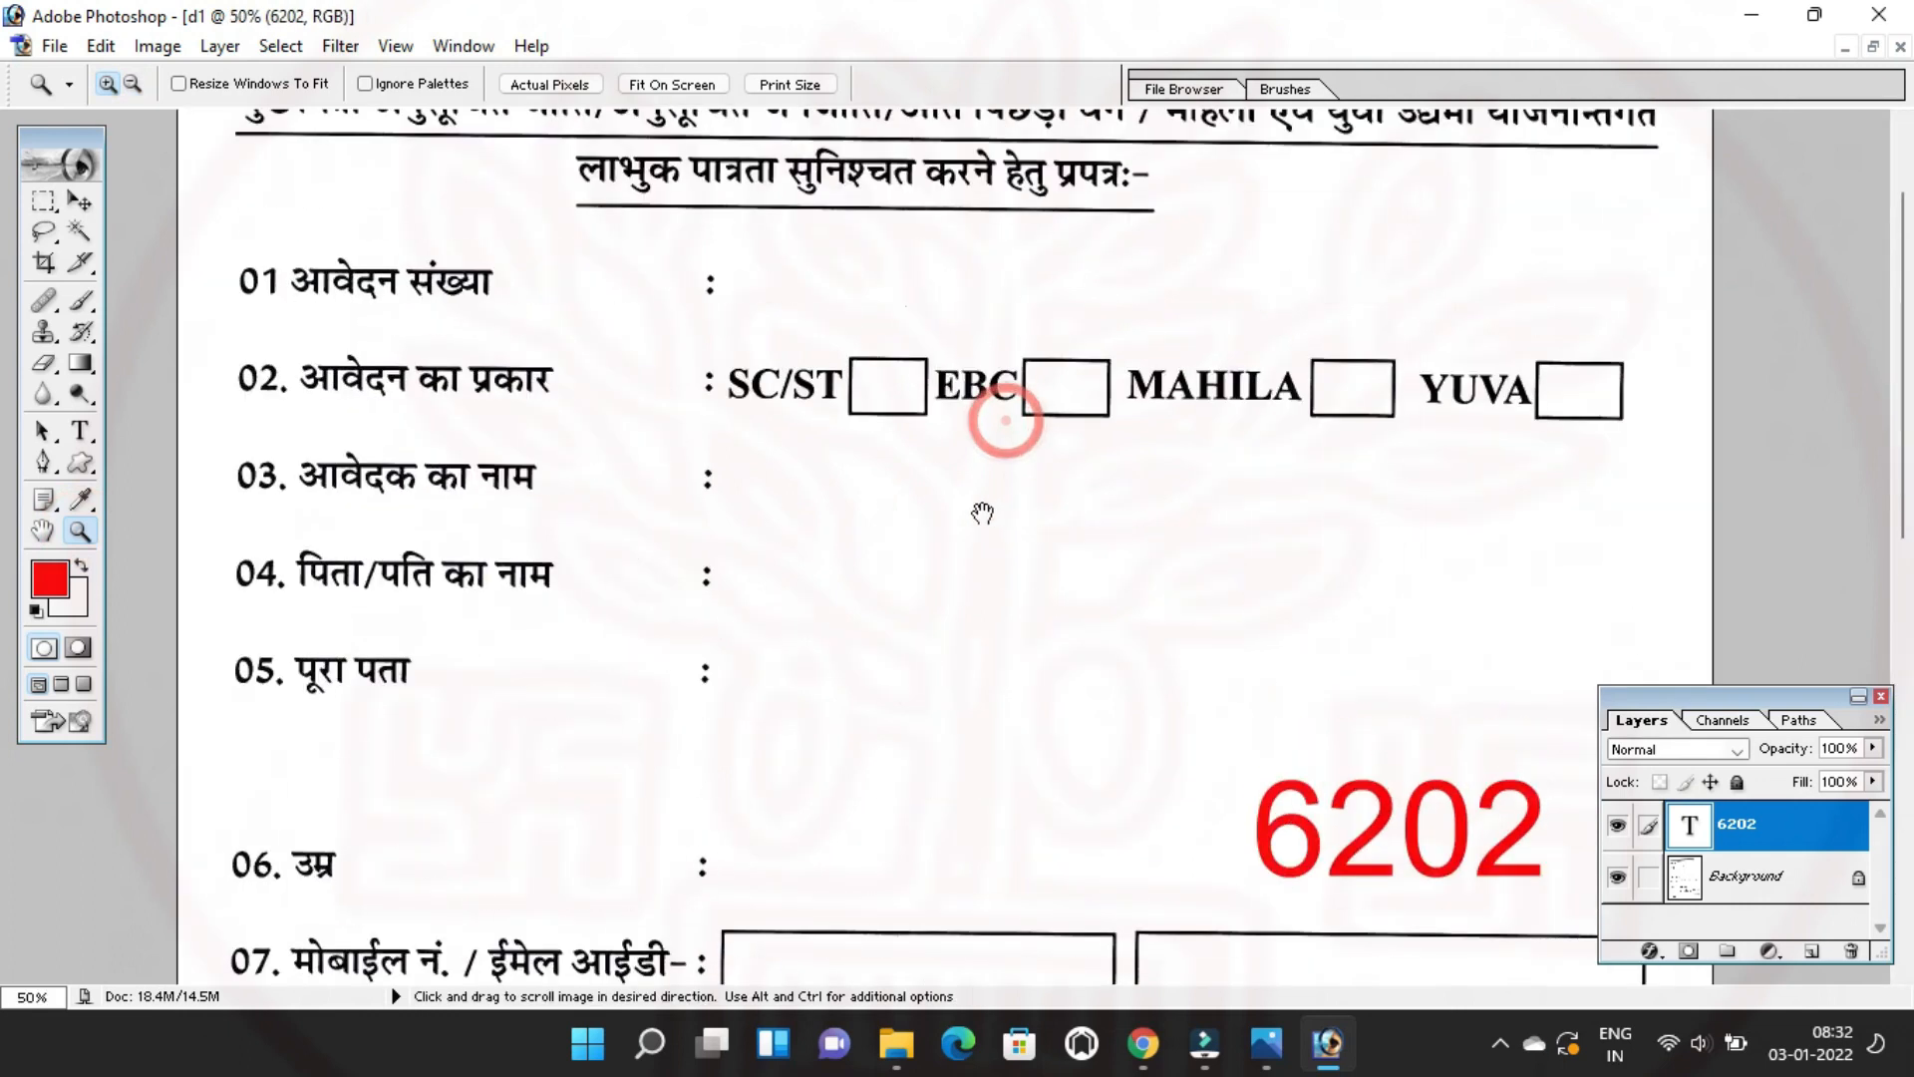
{"action": "scroll", "coordinate": [997, 494], "scroll_direction": "up", "scroll_amount": 3}
{"action": "scroll", "coordinate": [924, 376], "scroll_direction": "up", "scroll_amount": 1}
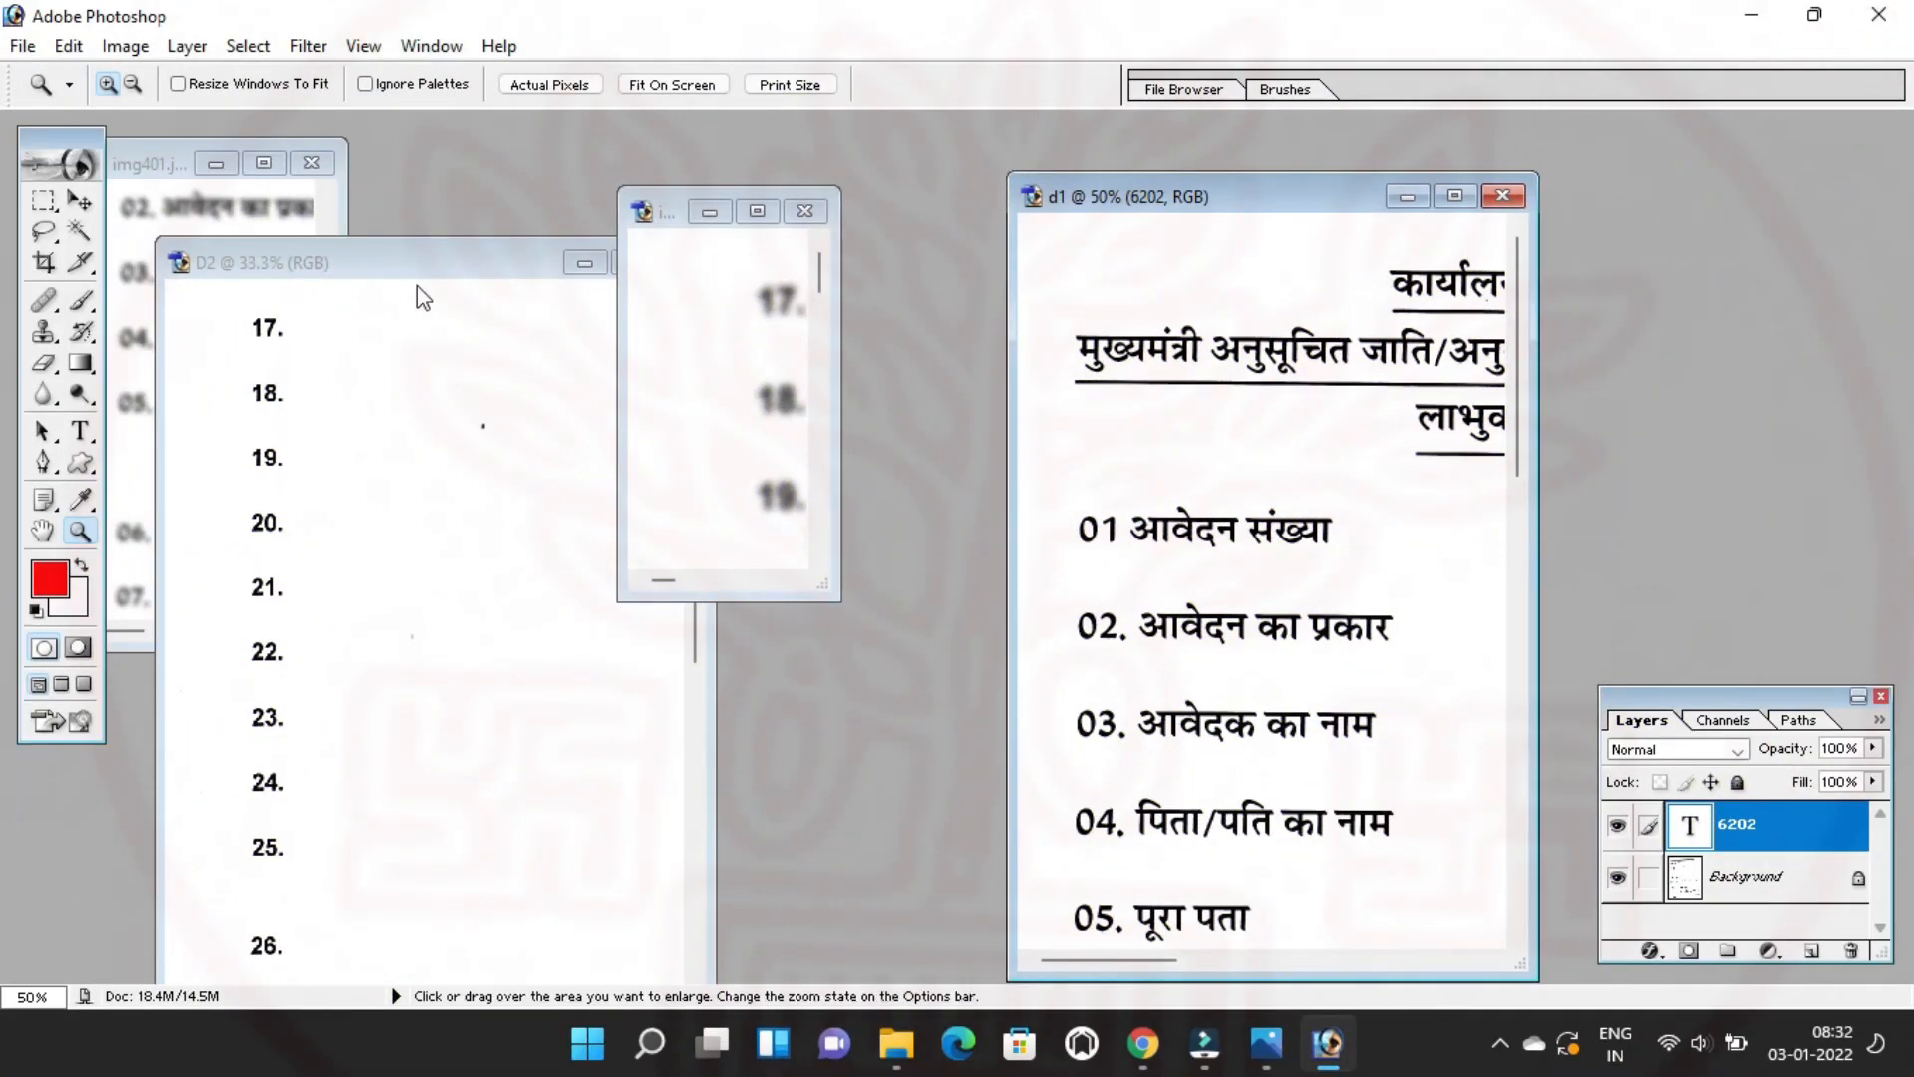
Bring up the D2 page and erase to history along row 17 to restore "Inter Mark Sheet", "Sl. No." and "Issue Date".
{"action": "left_click", "coordinate": [410, 263]}
{"action": "left_click", "coordinate": [632, 261]}
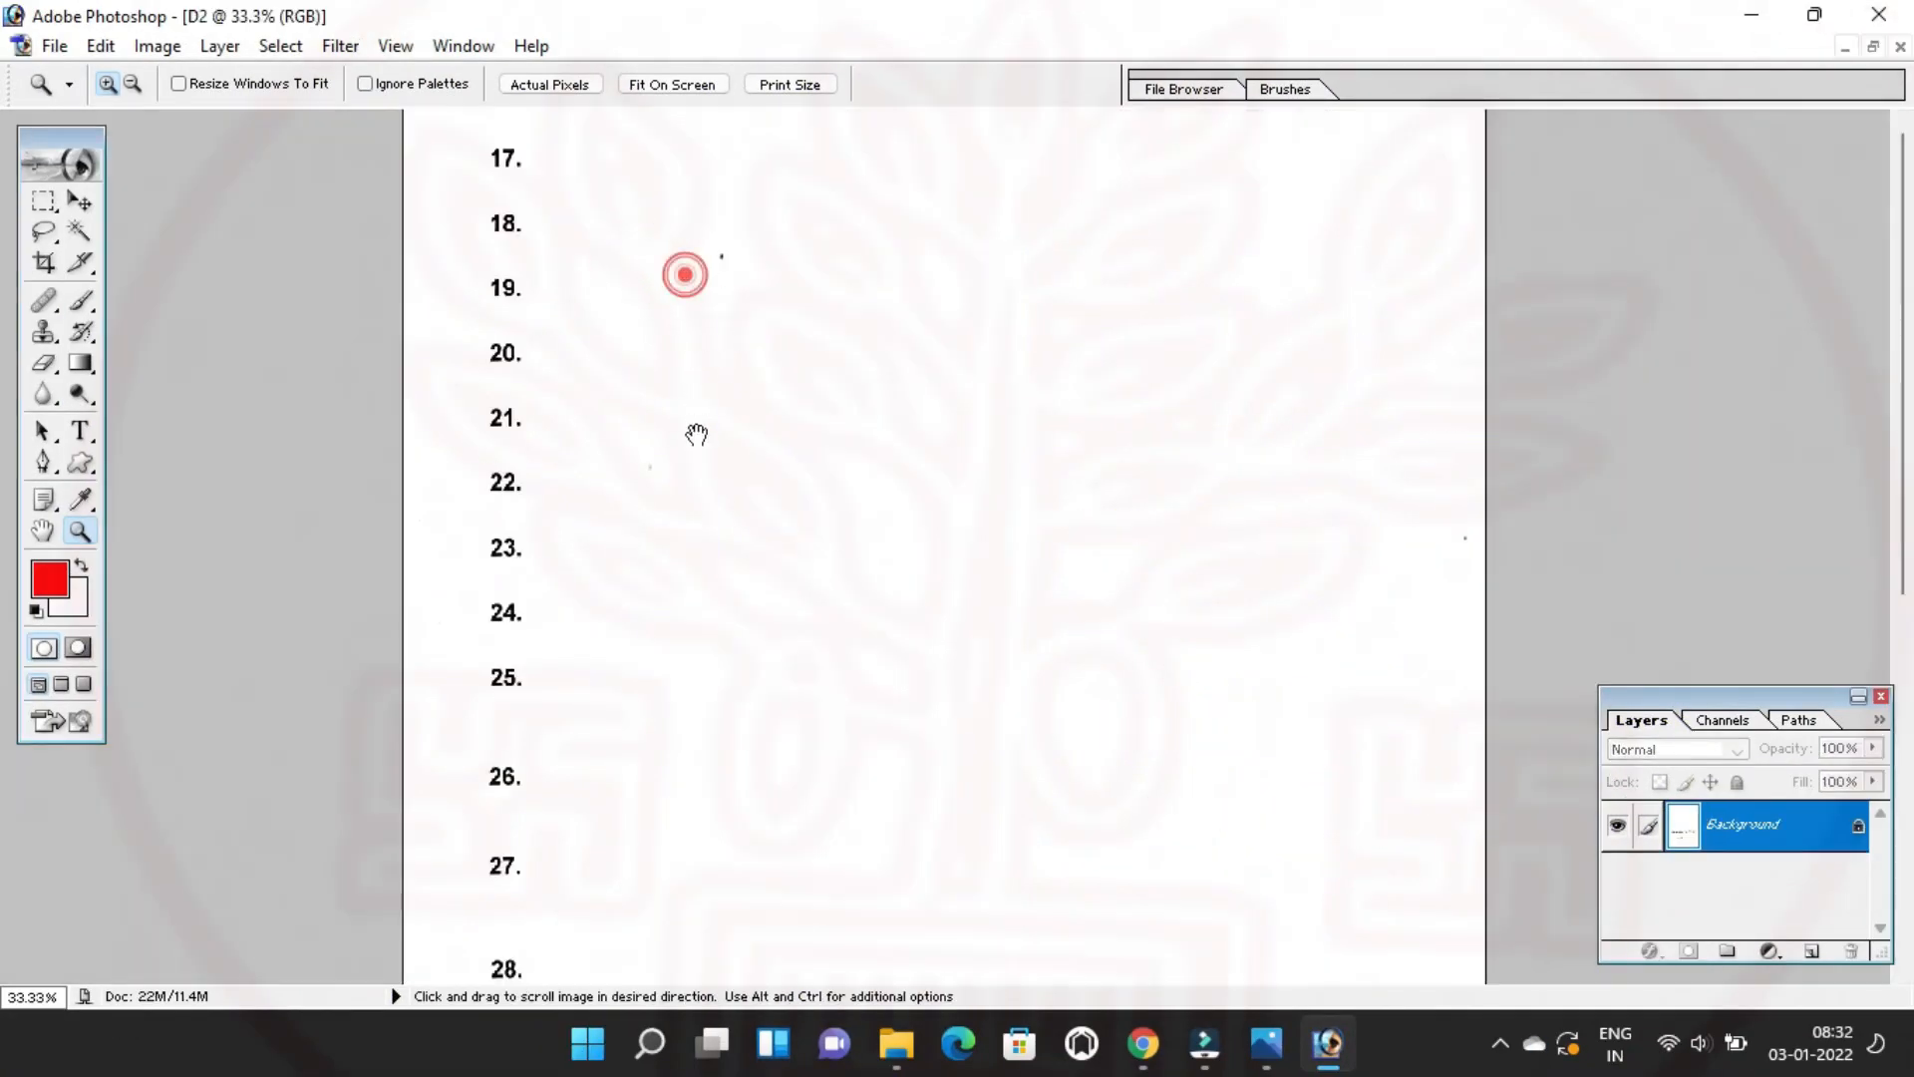
{"action": "left_click", "coordinate": [47, 366]}
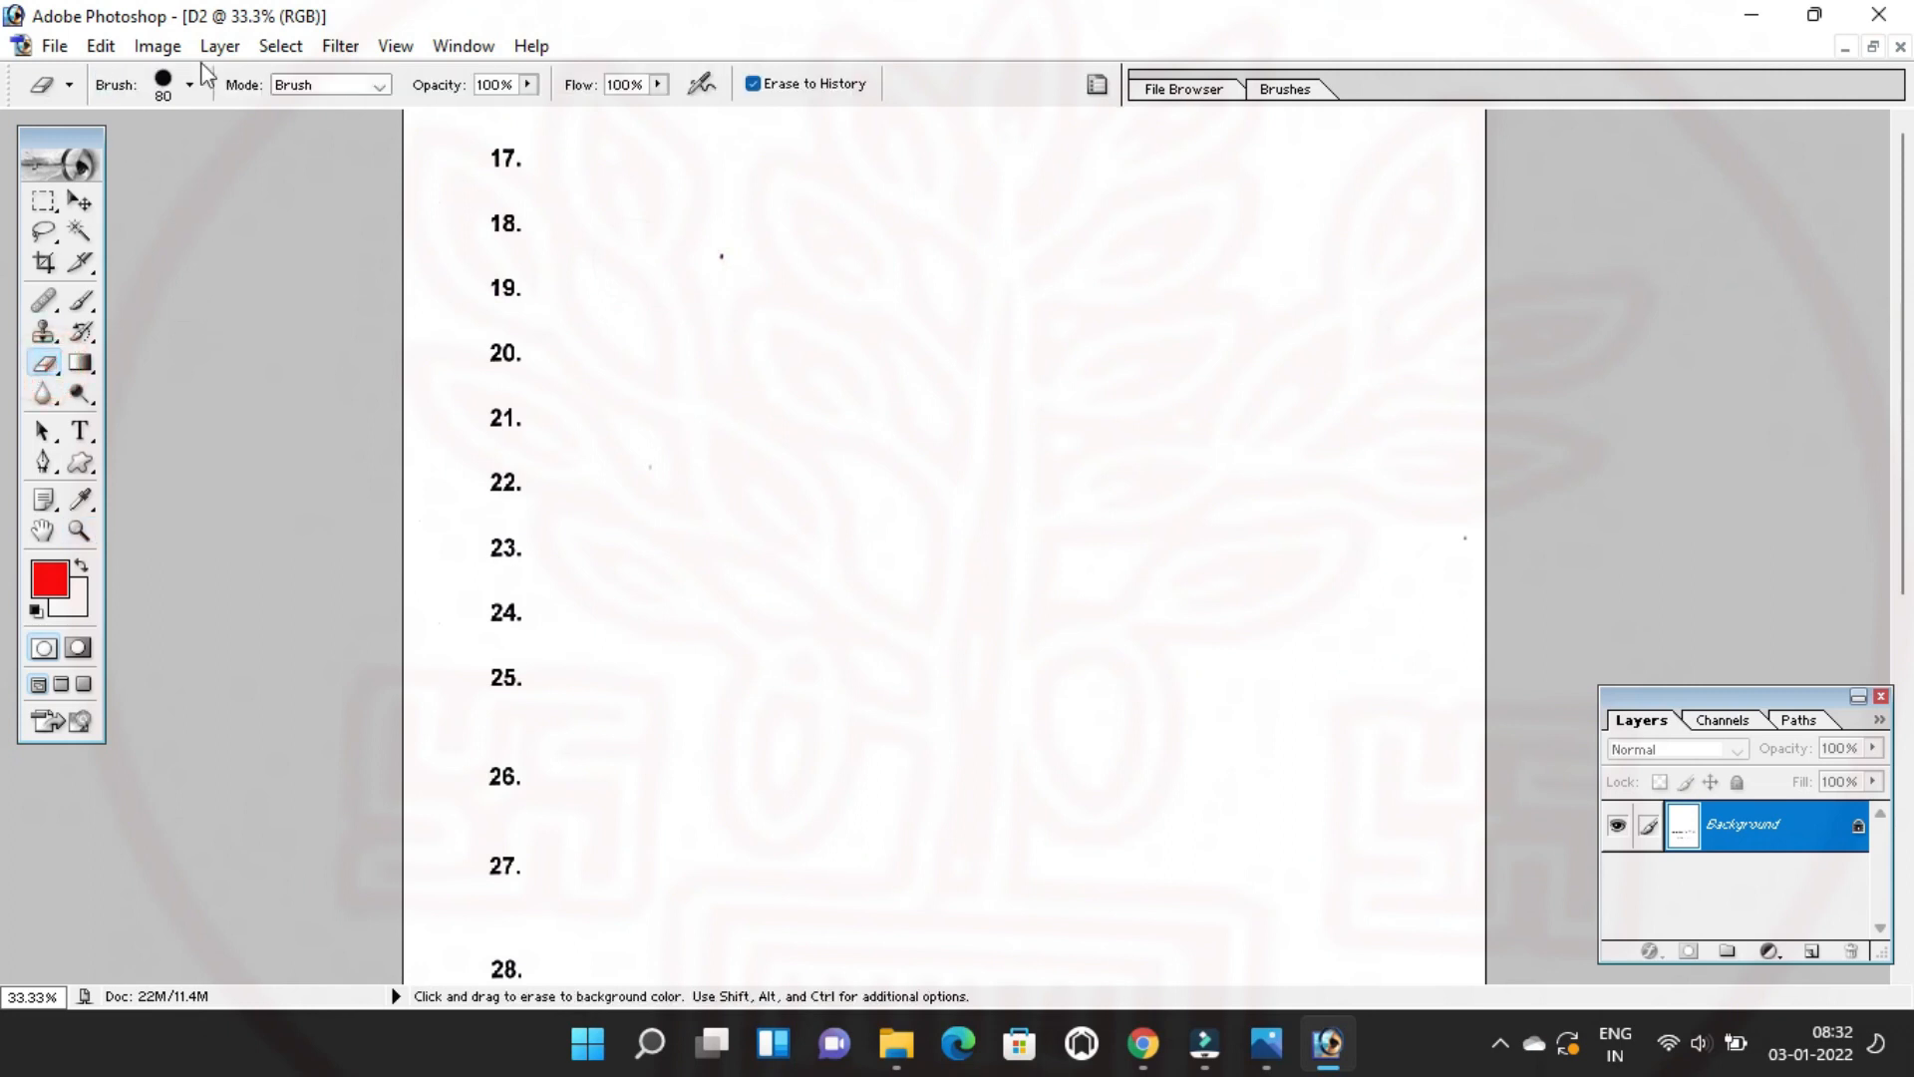
{"action": "left_click", "coordinate": [560, 195], "text": "ctrl"}
{"action": "left_click", "coordinate": [555, 262], "text": "ctrl"}
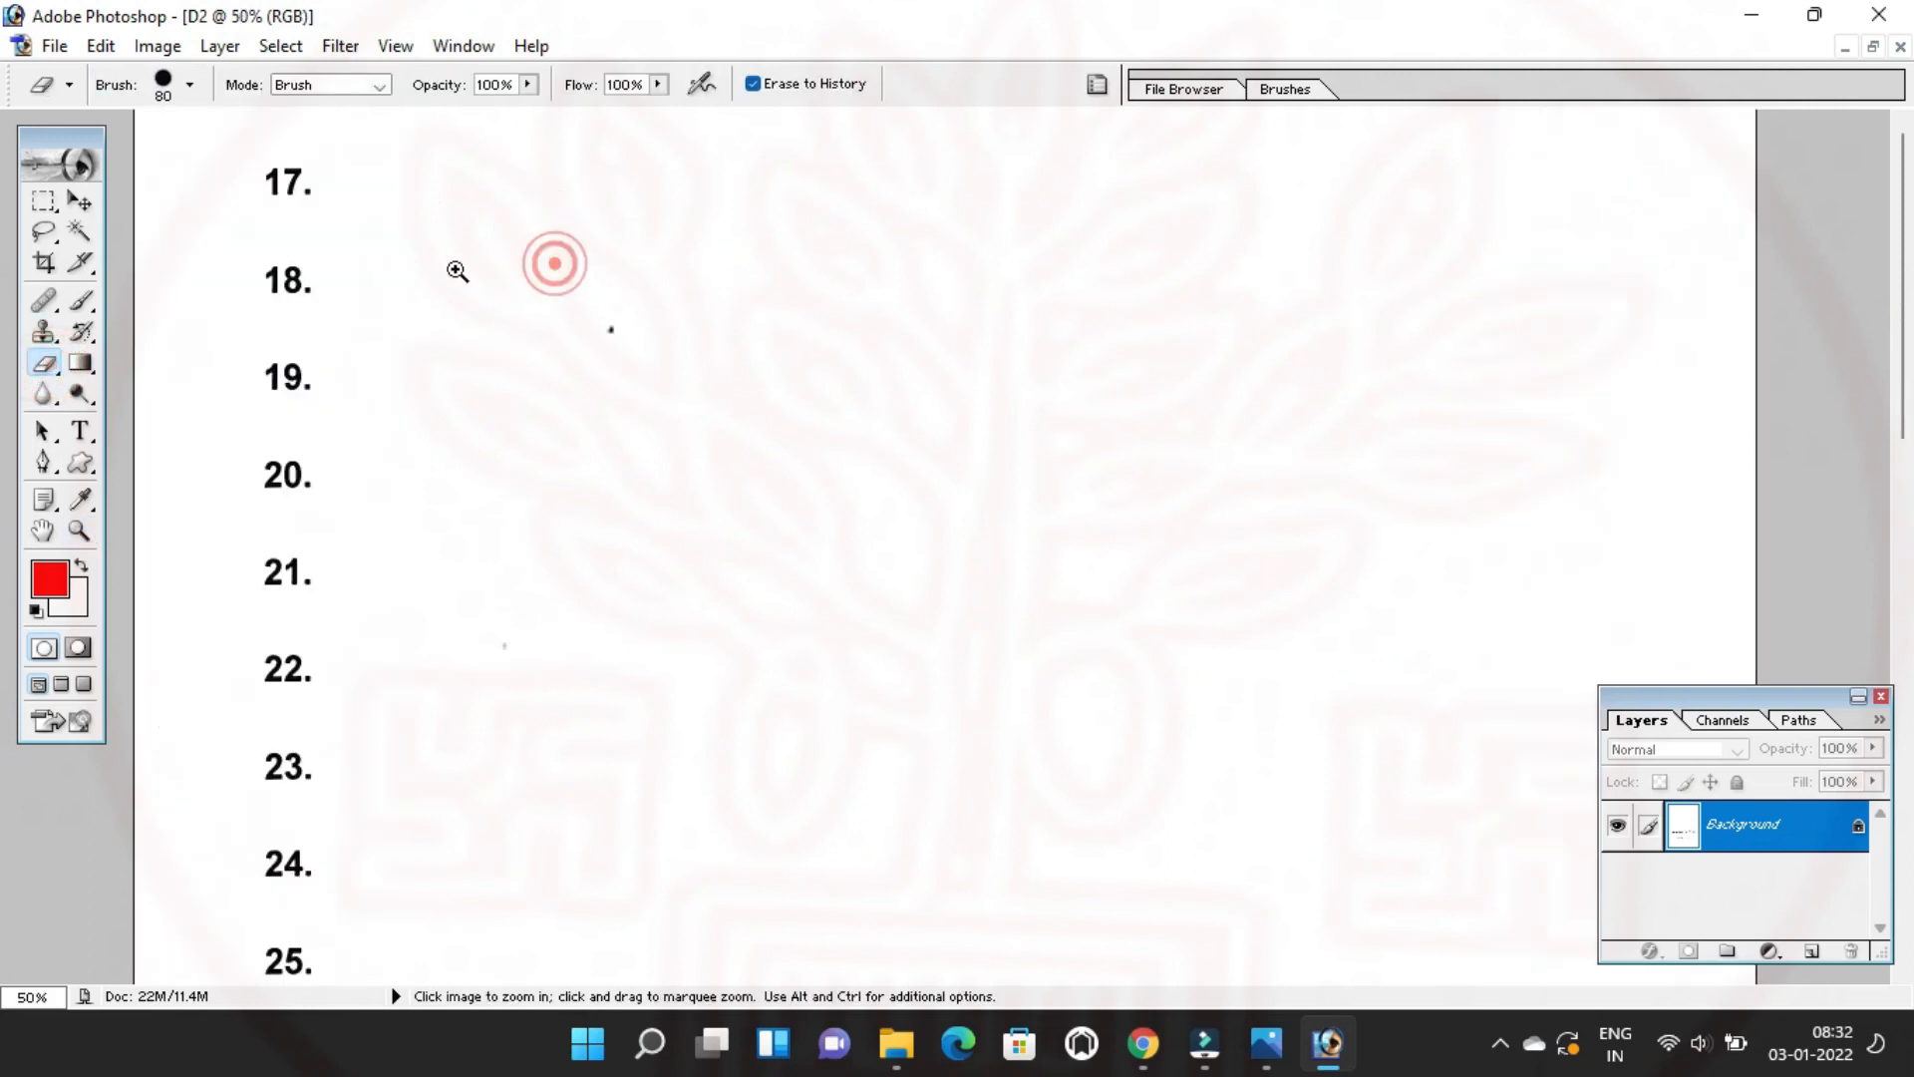
{"action": "left_click", "coordinate": [374, 255], "text": "ctrl"}
{"action": "left_click_drag", "start_coordinate": [228, 195], "coordinate": [665, 211]}
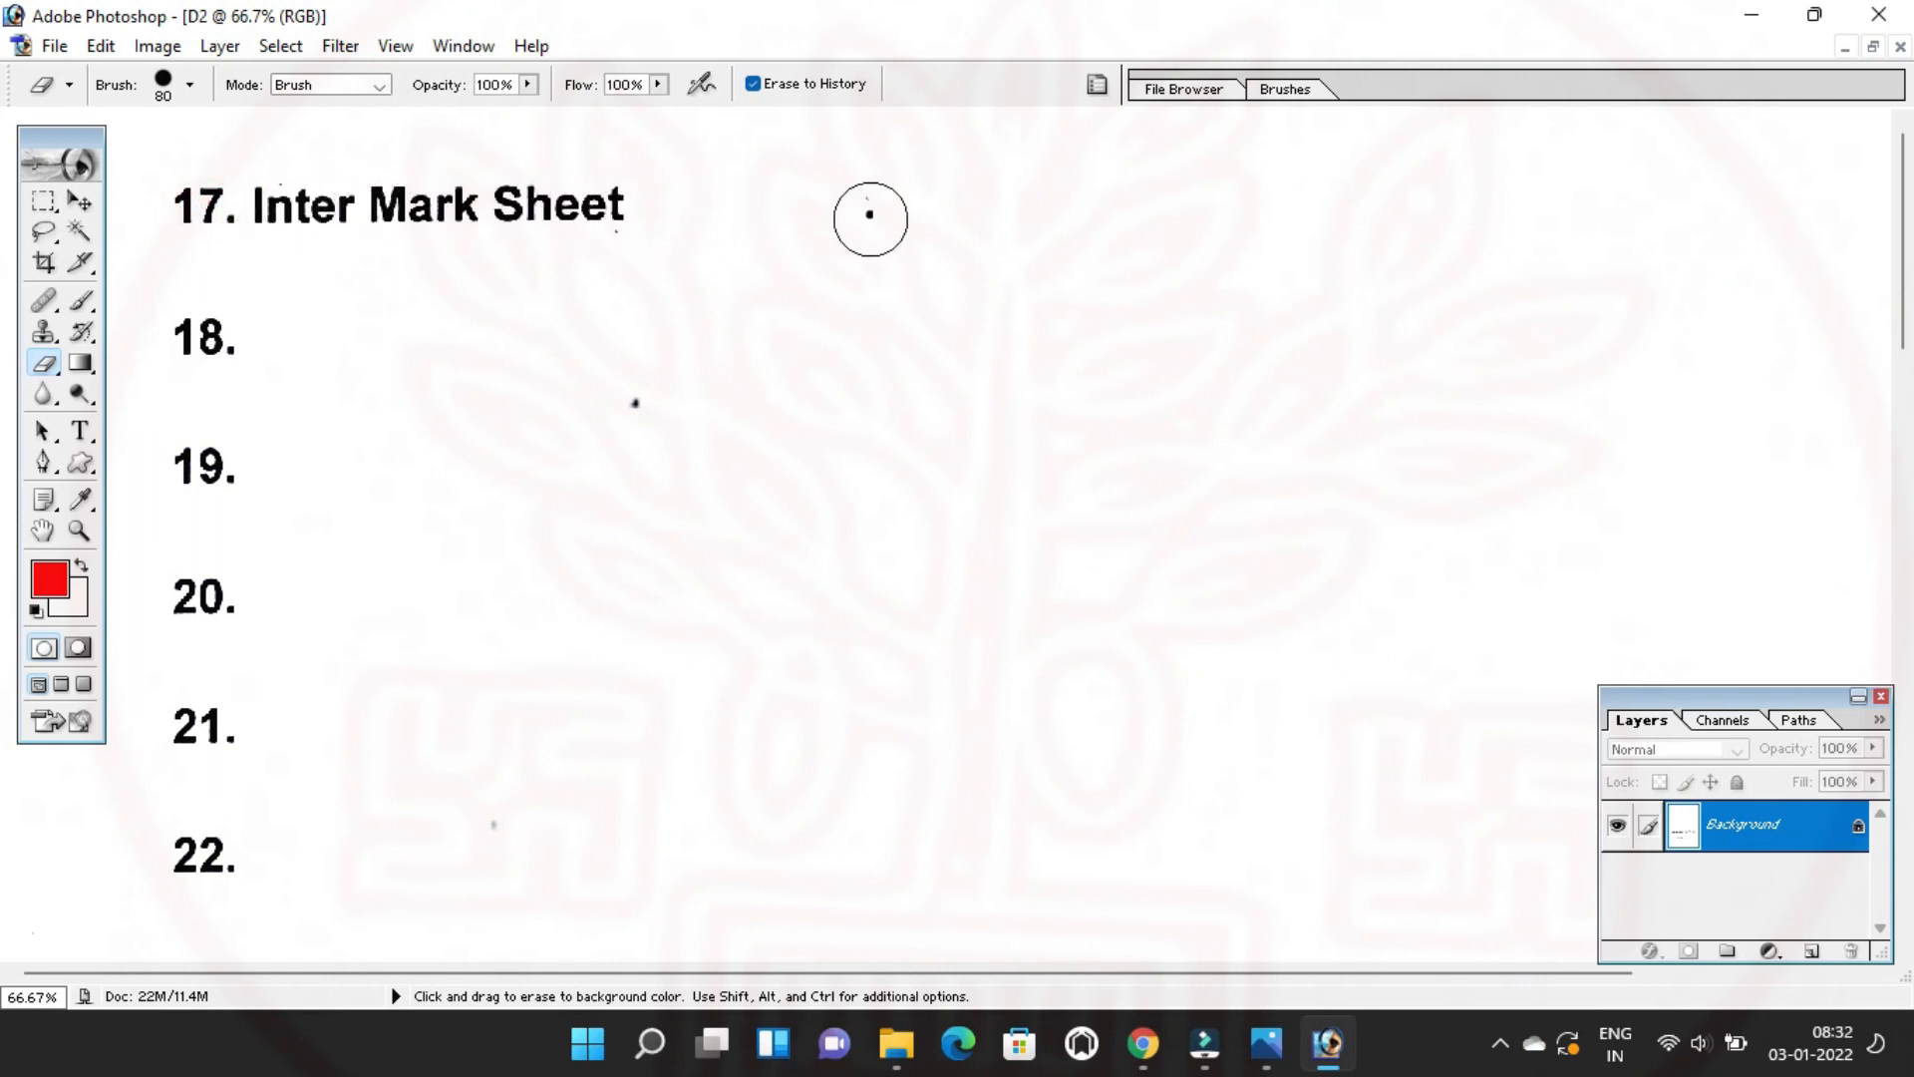
{"action": "left_click_drag", "start_coordinate": [871, 219], "coordinate": [842, 210]}
{"action": "left_click_drag", "start_coordinate": [971, 208], "coordinate": [1842, 204]}
{"action": "key", "text": "space"}
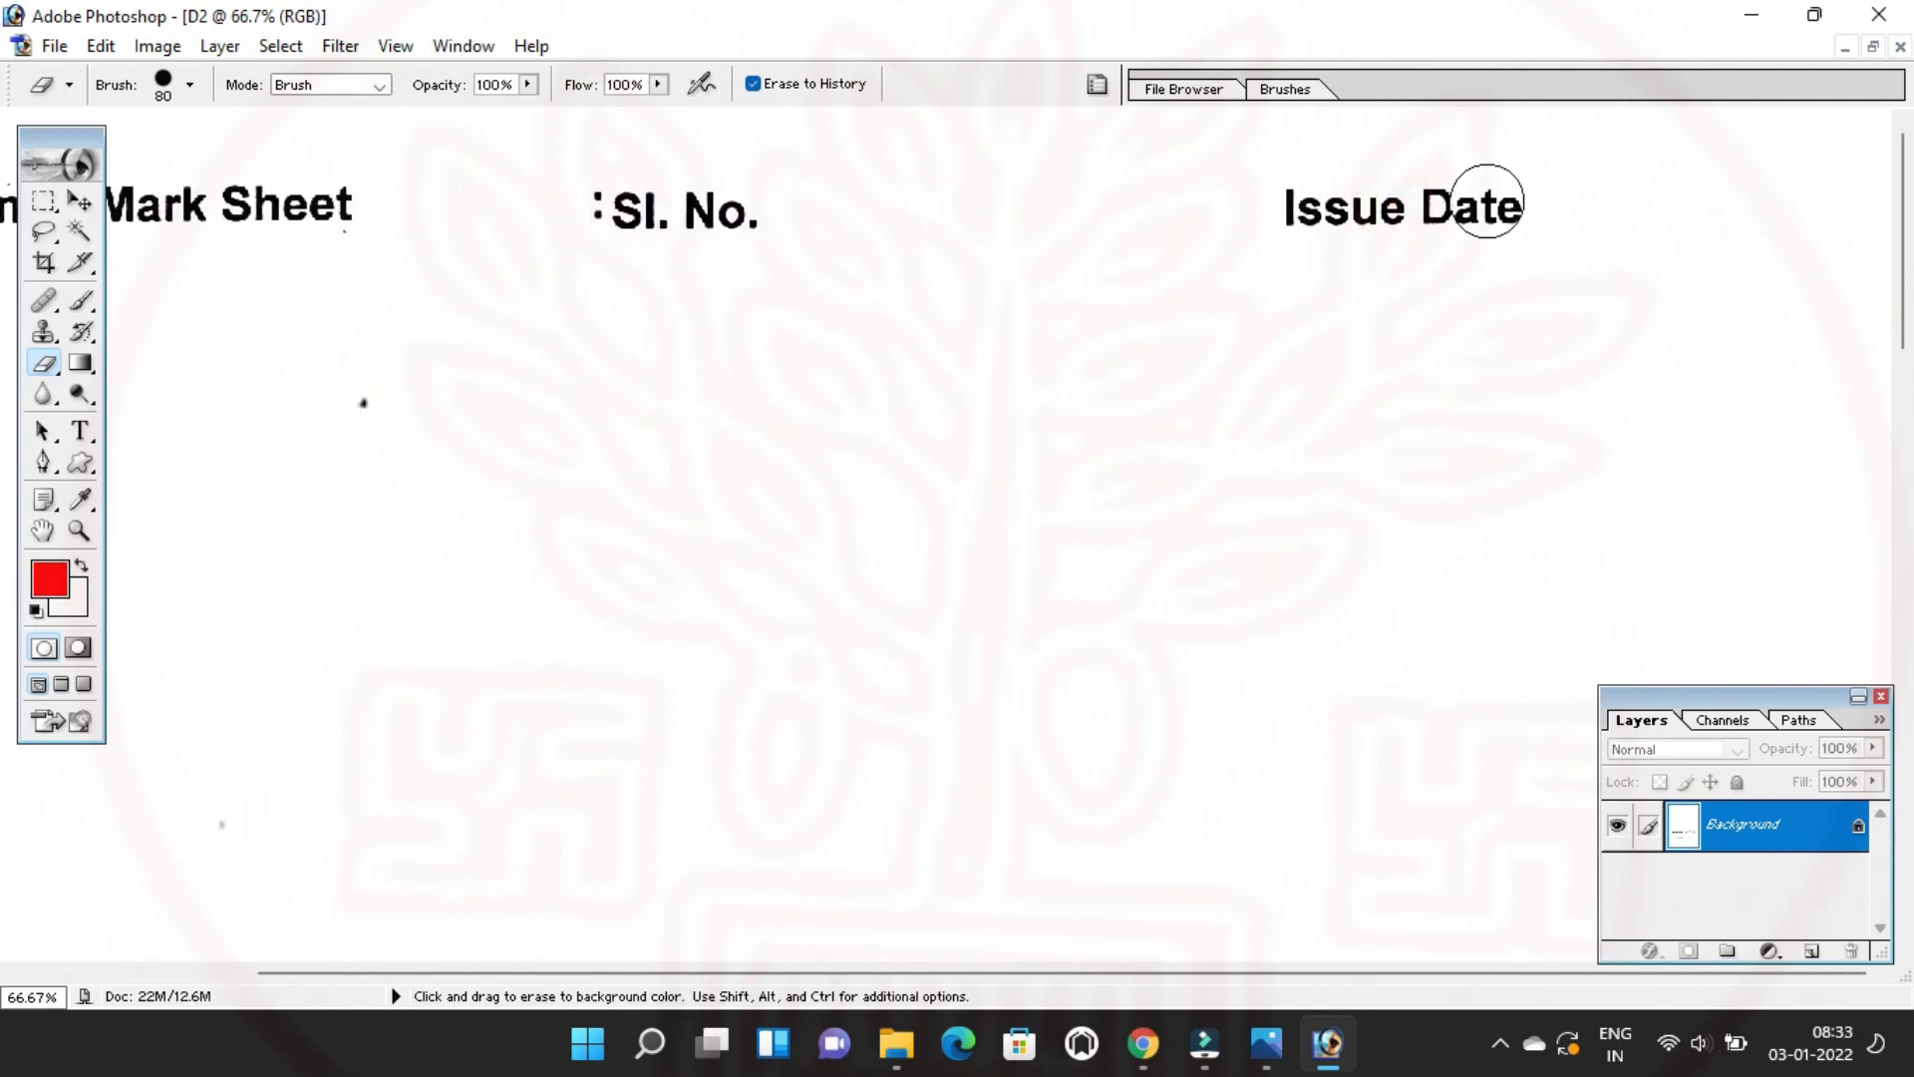
{"action": "key", "text": "space"}
{"action": "left_click_drag", "start_coordinate": [1273, 206], "coordinate": [1545, 206]}
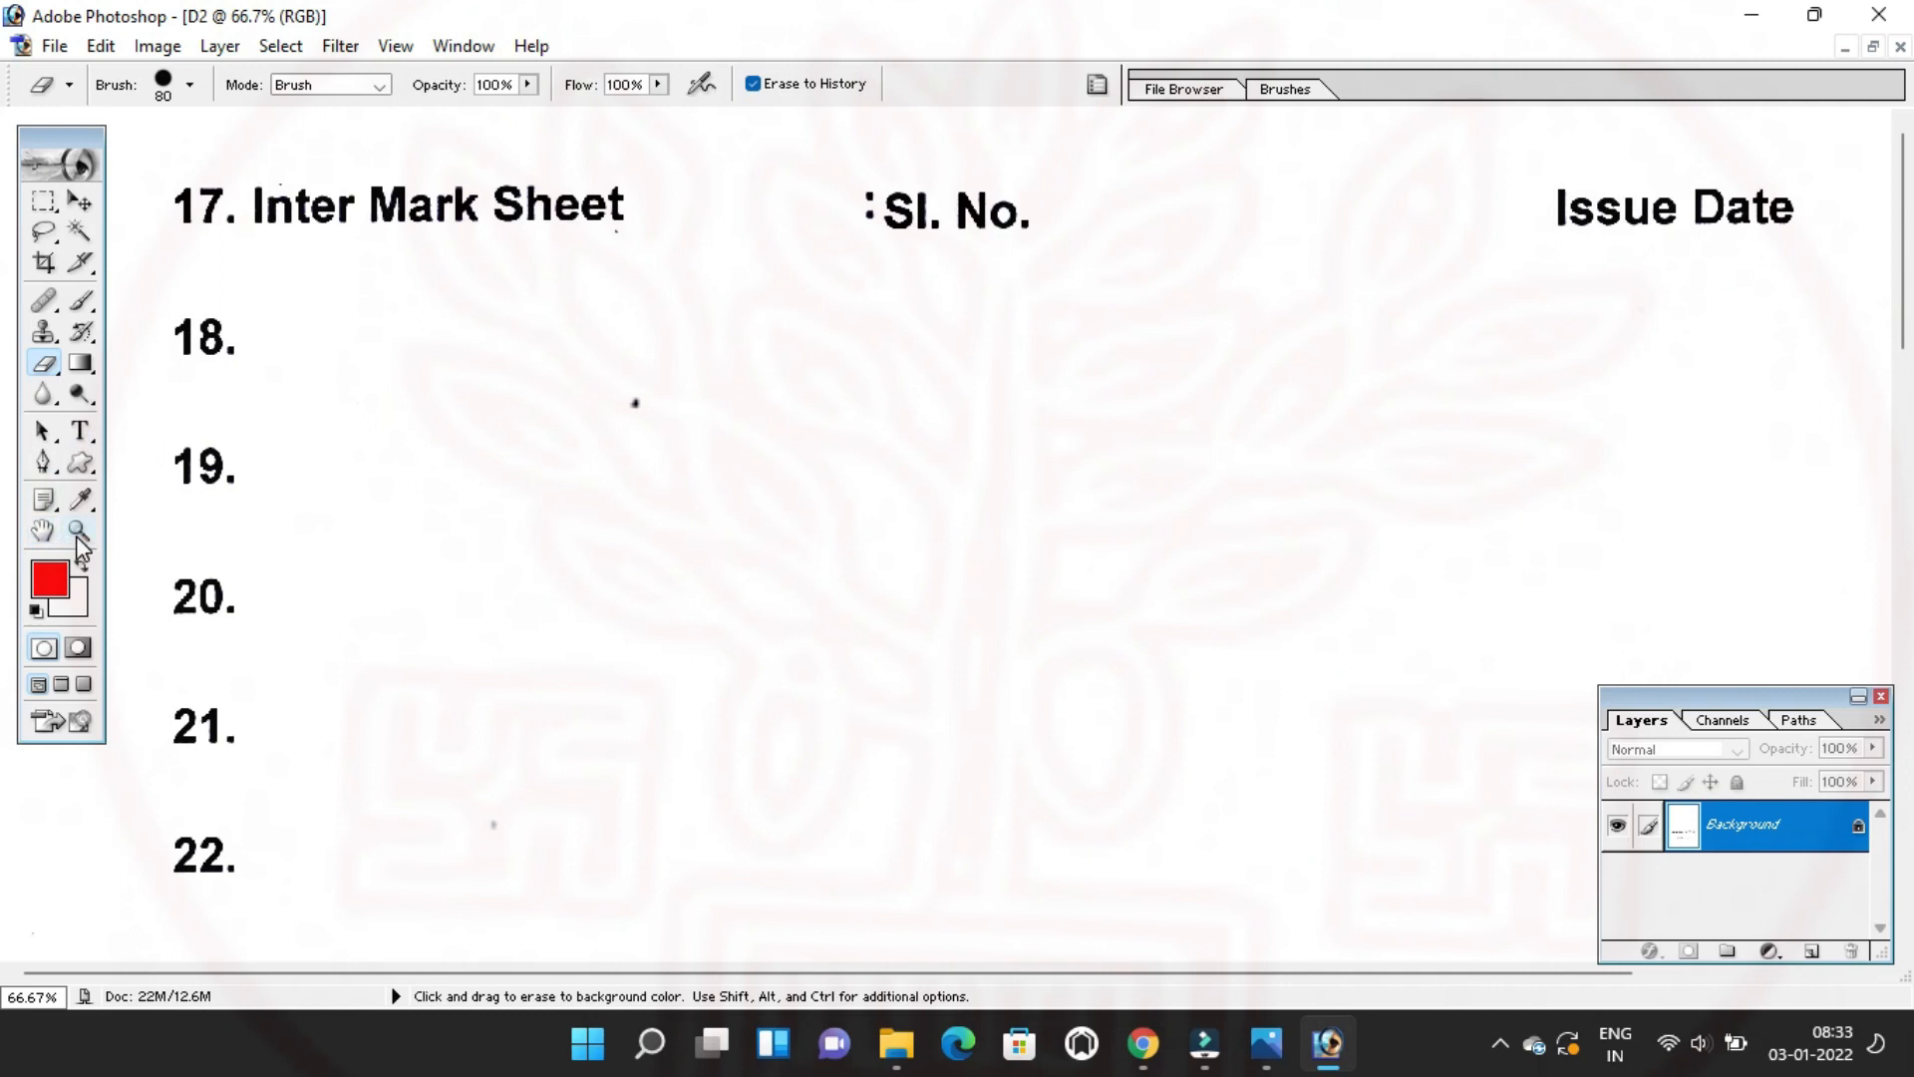
Open image 03 from the NEW PROJECT folder's abc subfolder in Photos and examine the upper part of the Inter mark sheet.
{"action": "left_click", "coordinate": [76, 532]}
{"action": "left_click", "coordinate": [458, 476], "text": "alt"}
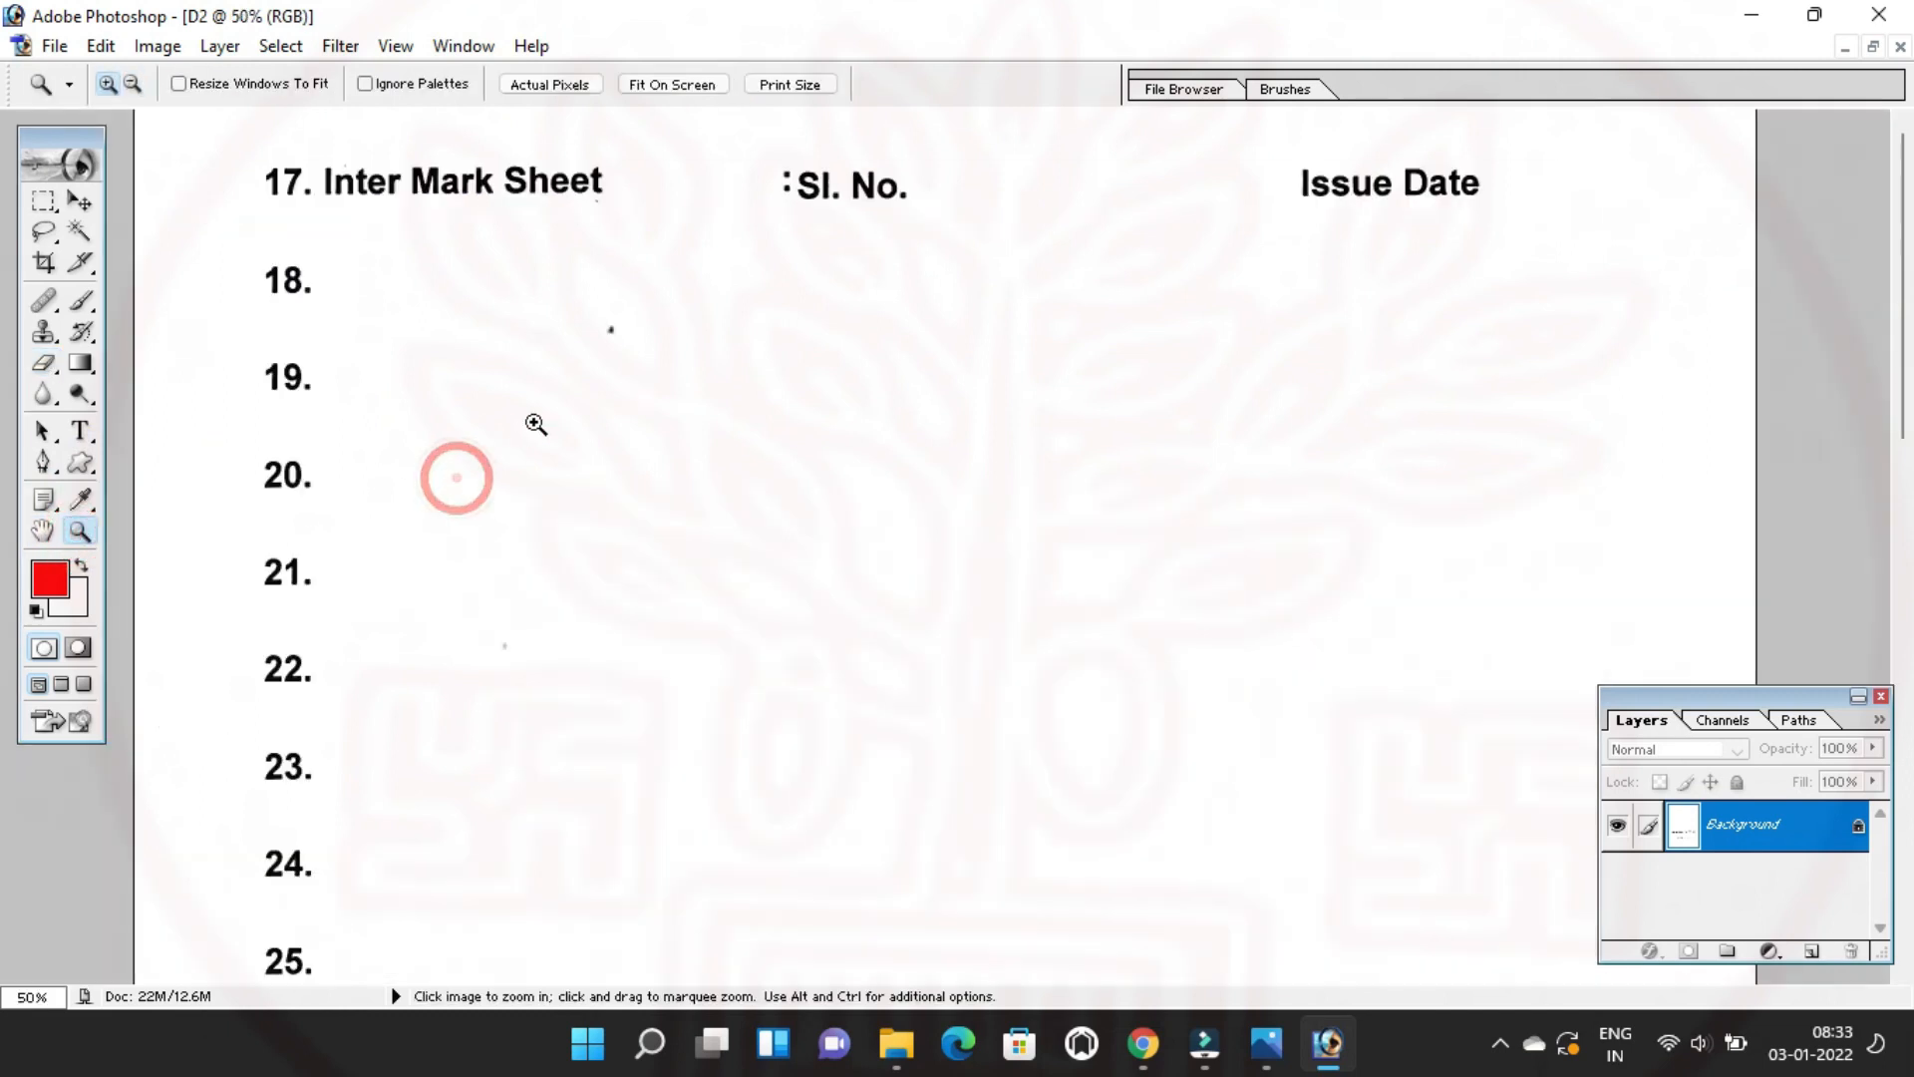
{"action": "left_click", "coordinate": [45, 363]}
{"action": "left_click", "coordinate": [869, 1029]}
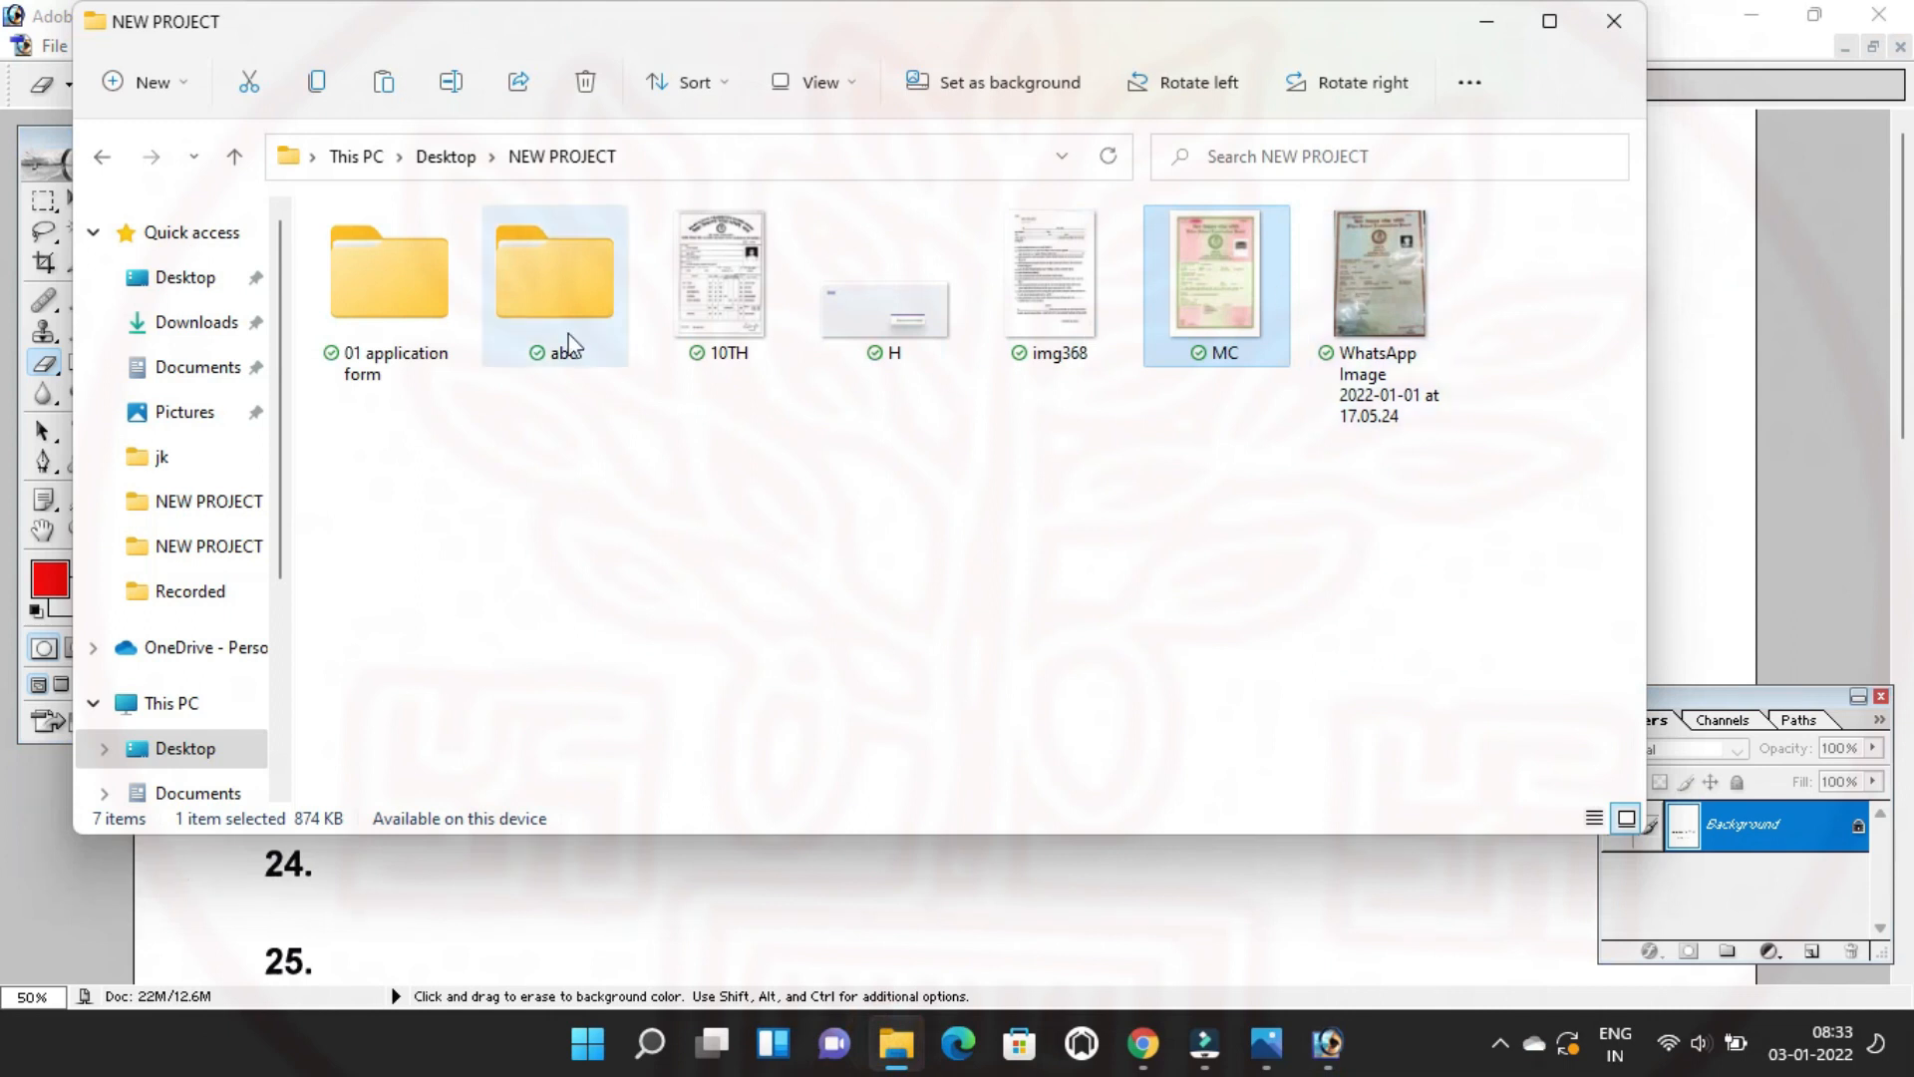
{"action": "double_click", "coordinate": [556, 299]}
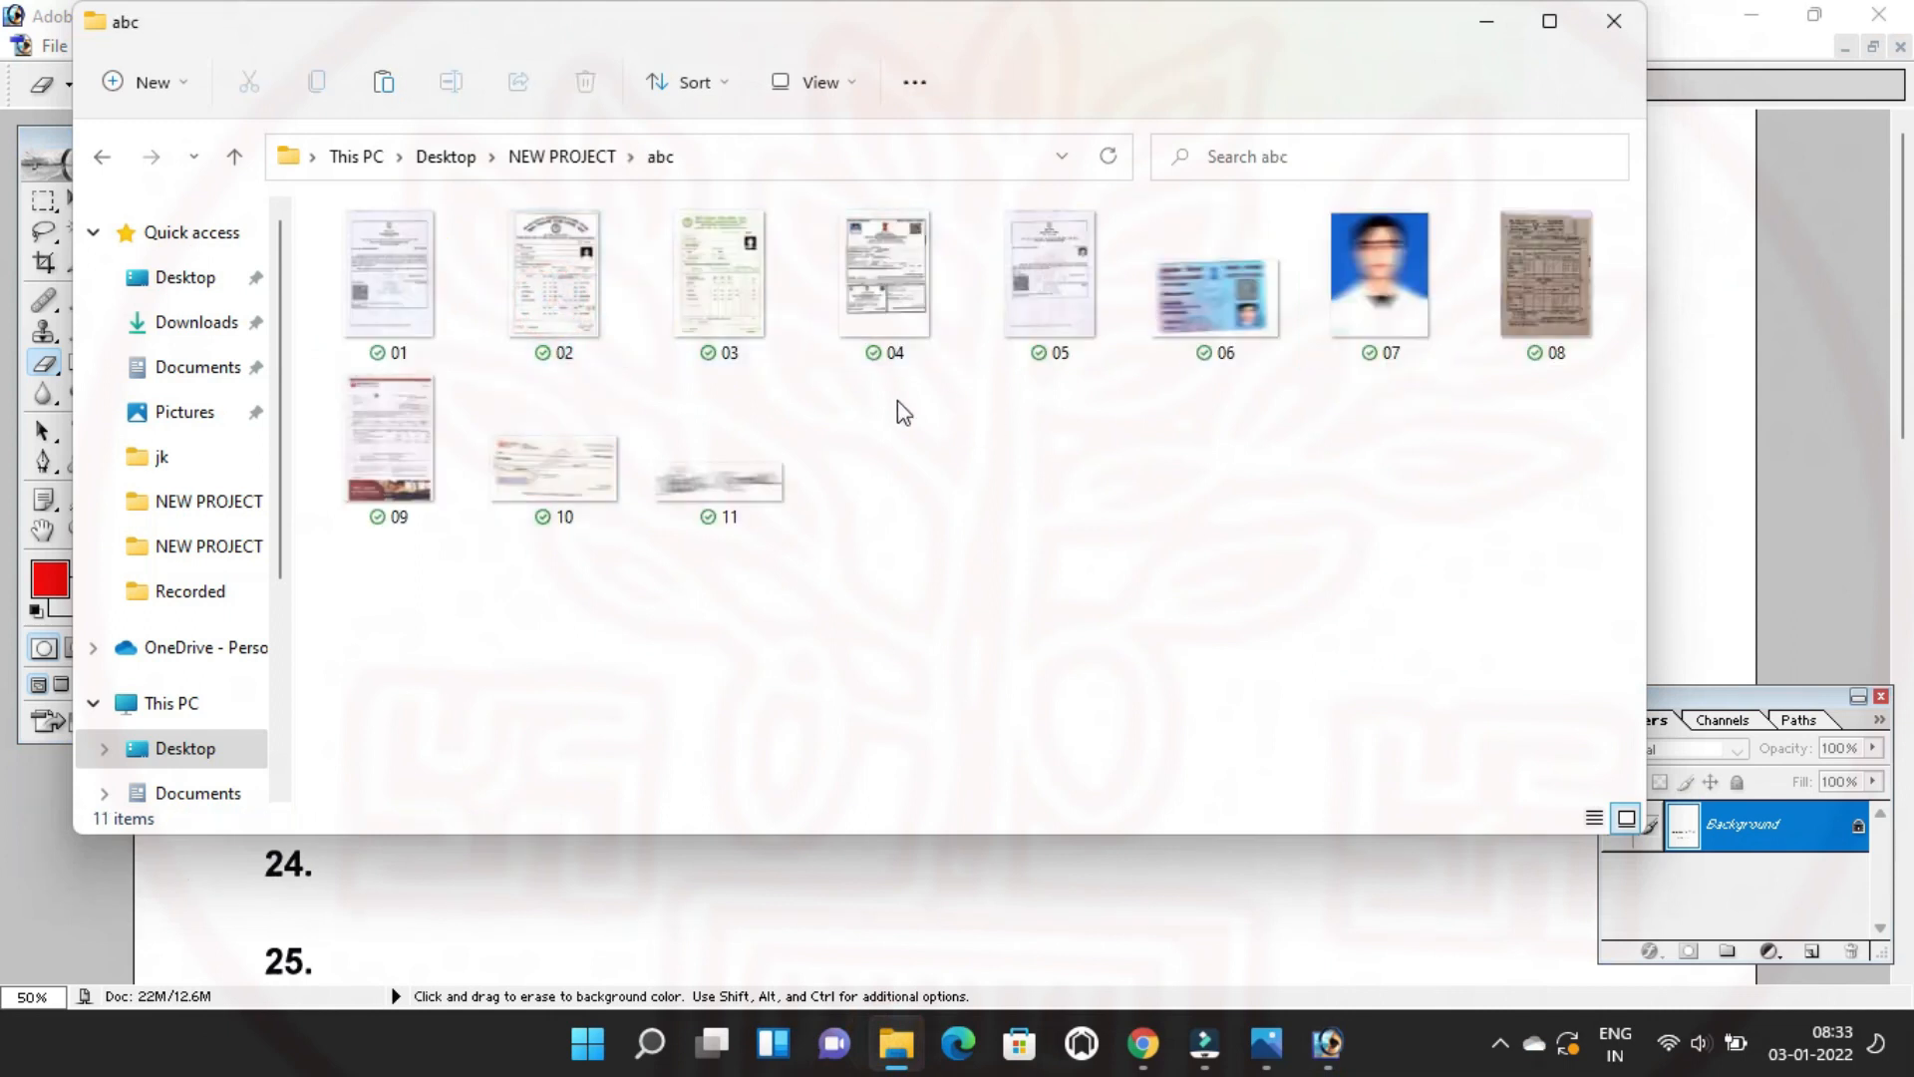
{"action": "double_click", "coordinate": [702, 289]}
{"action": "scroll", "coordinate": [838, 300], "scroll_direction": "up", "scroll_amount": 5}
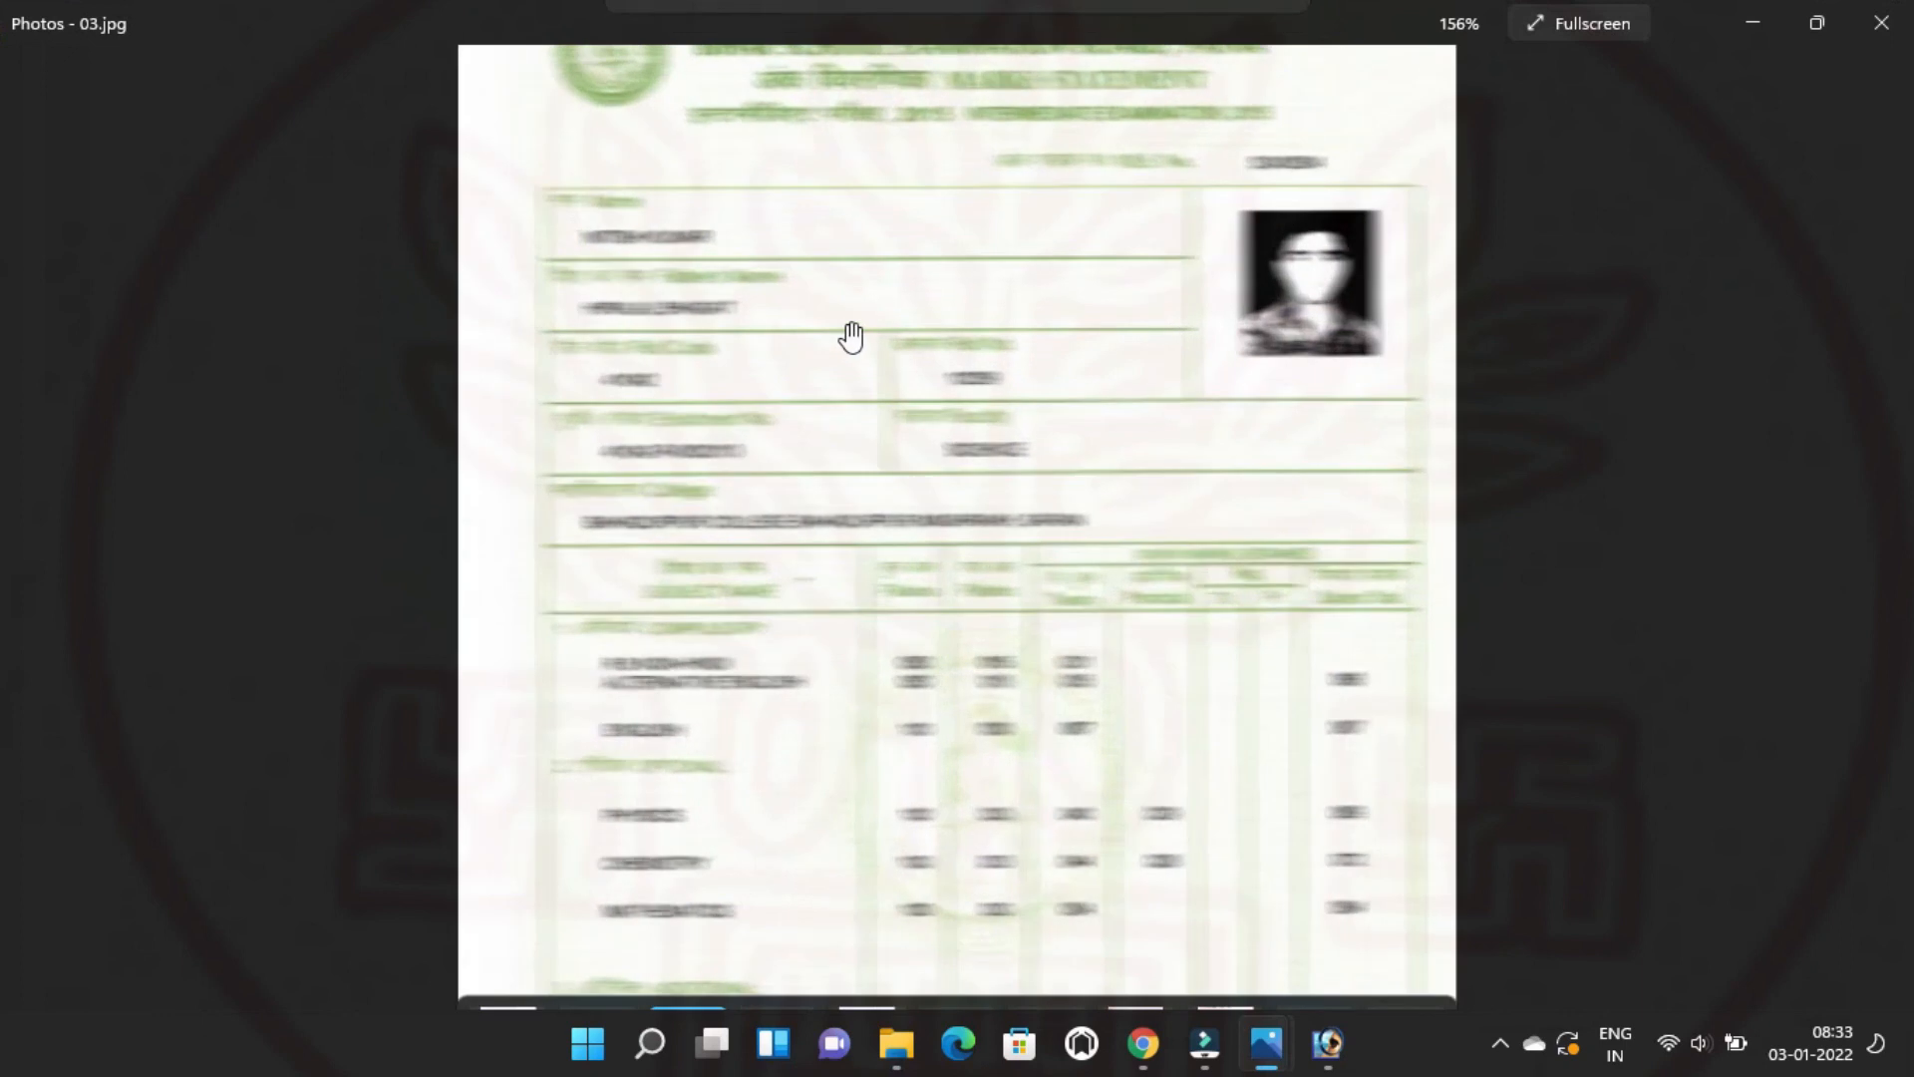
{"action": "left_click", "coordinate": [891, 303]}
Examine the issue date near the lower edge of the Inter mark sheet.
{"action": "scroll", "coordinate": [891, 303], "scroll_direction": "up", "scroll_amount": 4}
{"action": "left_click_drag", "start_coordinate": [893, 684], "coordinate": [996, 213]}
{"action": "left_click_drag", "start_coordinate": [752, 628], "coordinate": [654, 478]}
{"action": "scroll", "coordinate": [488, 795], "scroll_direction": "up", "scroll_amount": 3}
{"action": "left_click_drag", "start_coordinate": [487, 796], "coordinate": [578, 521]}
{"action": "scroll", "coordinate": [577, 521], "scroll_direction": "up", "scroll_amount": 1}
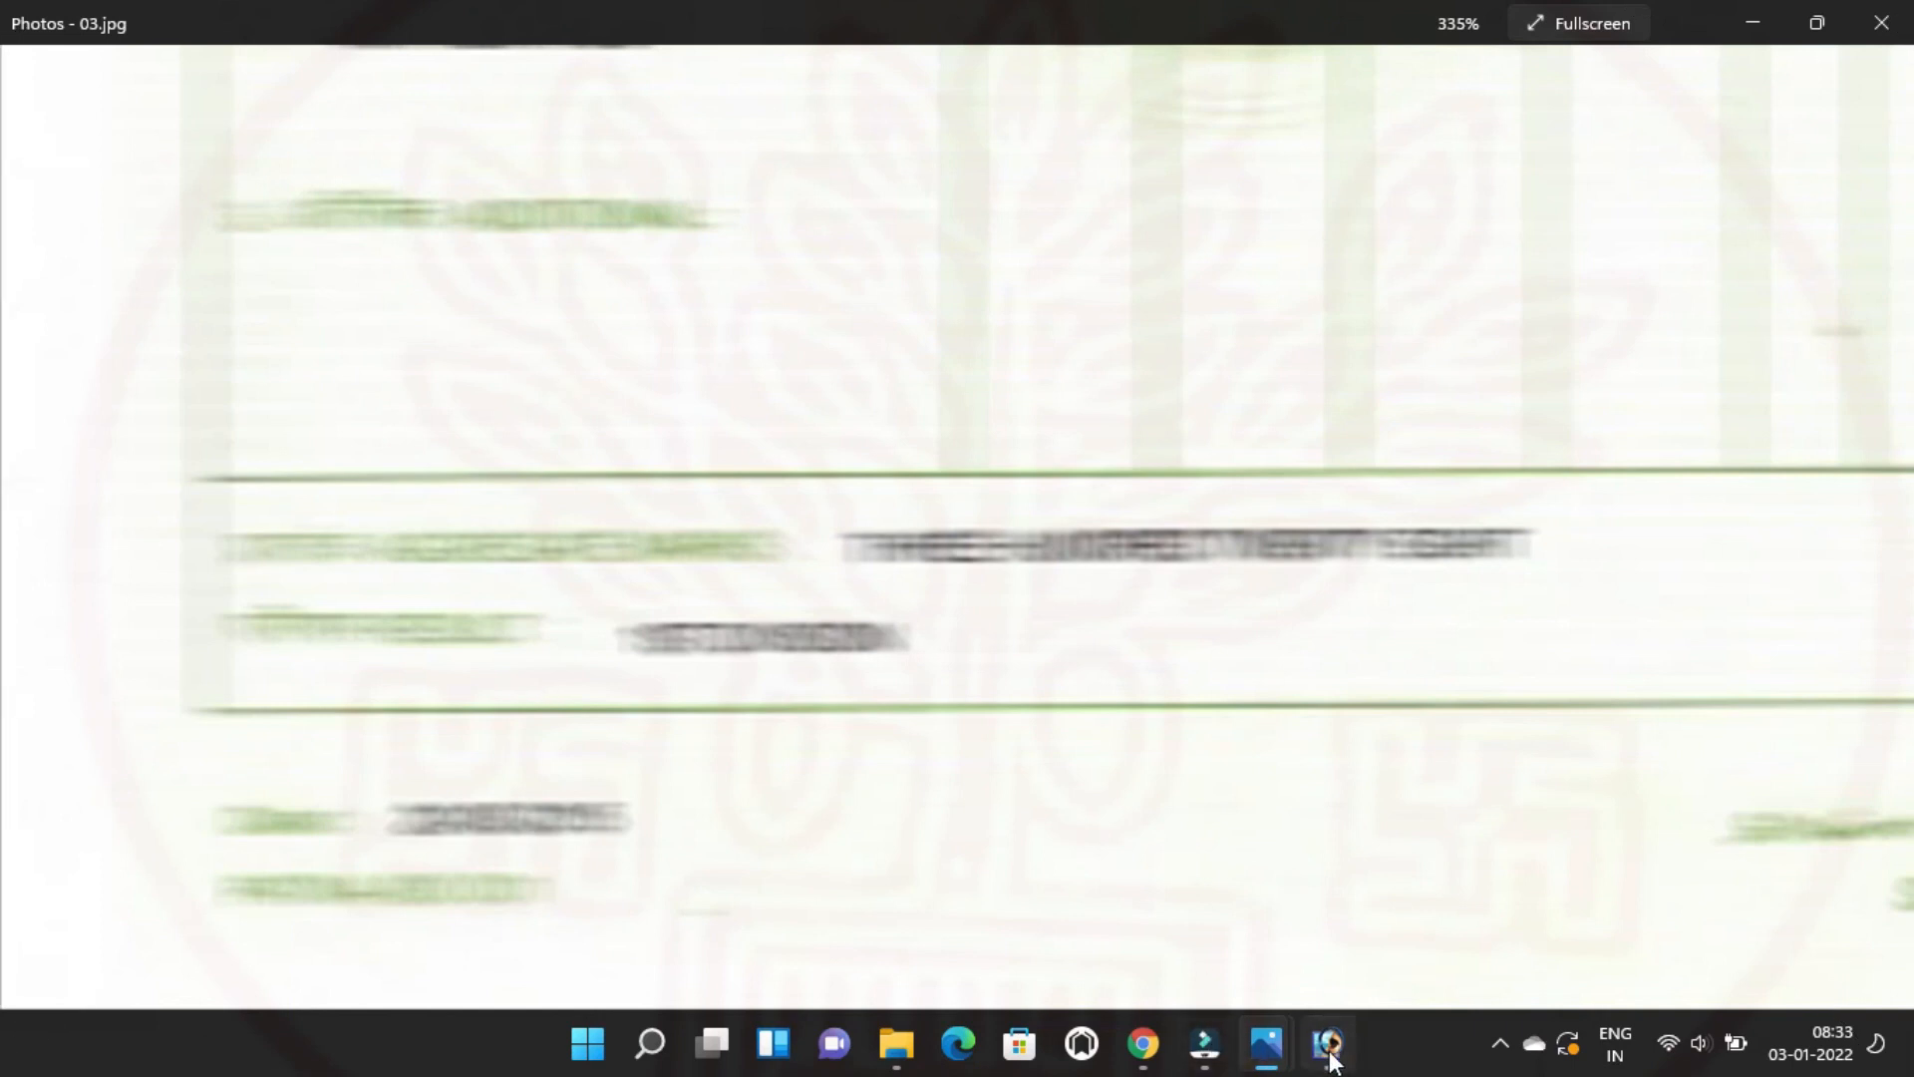
Switch back to Photoshop and erase to history along row 18 to restore "Inter Certificate", "Sl. No." and "Issue Date".
{"action": "left_click", "coordinate": [1328, 1044]}
{"action": "mouse_move", "coordinate": [423, 271]}
{"action": "left_mouse_down"}
{"action": "mouse_move", "coordinate": [349, 264]}
{"action": "mouse_move", "coordinate": [764, 281]}
{"action": "left_mouse_up"}
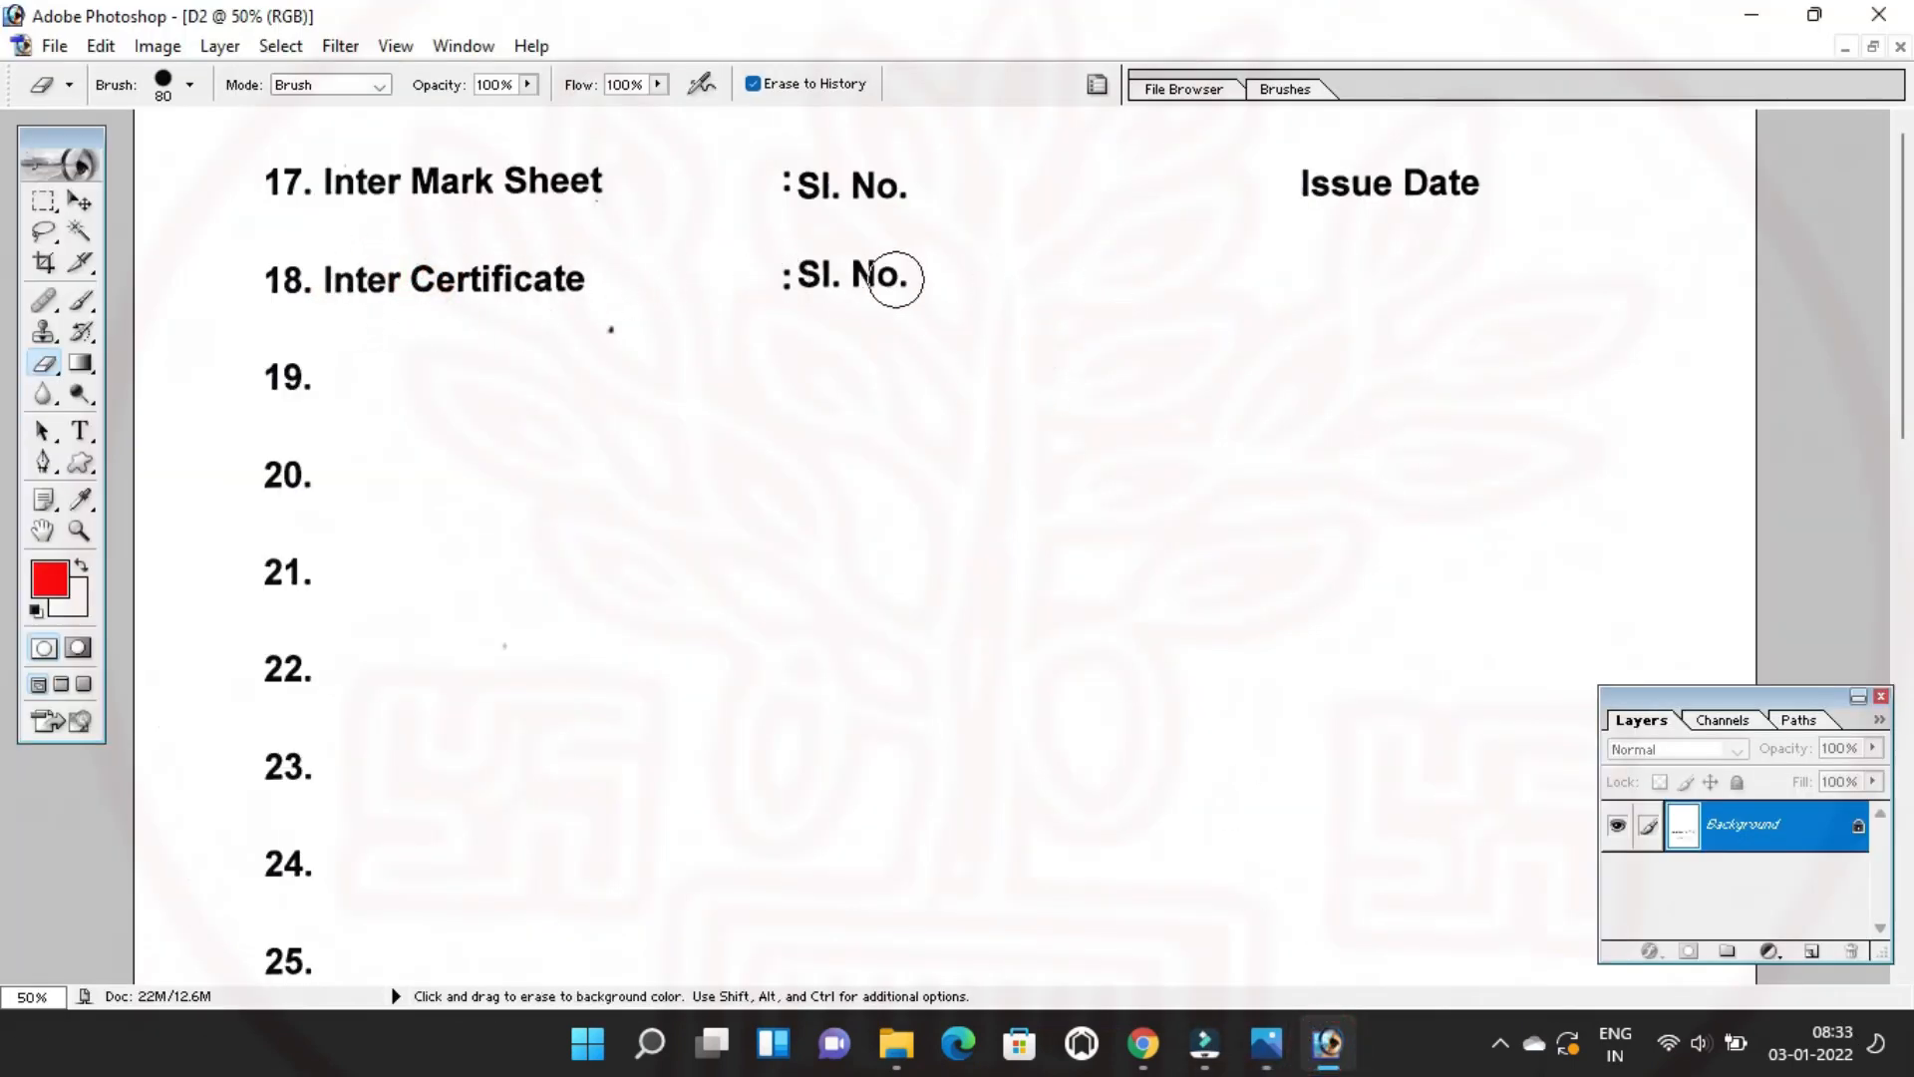
{"action": "left_click_drag", "start_coordinate": [888, 280], "coordinate": [1523, 270]}
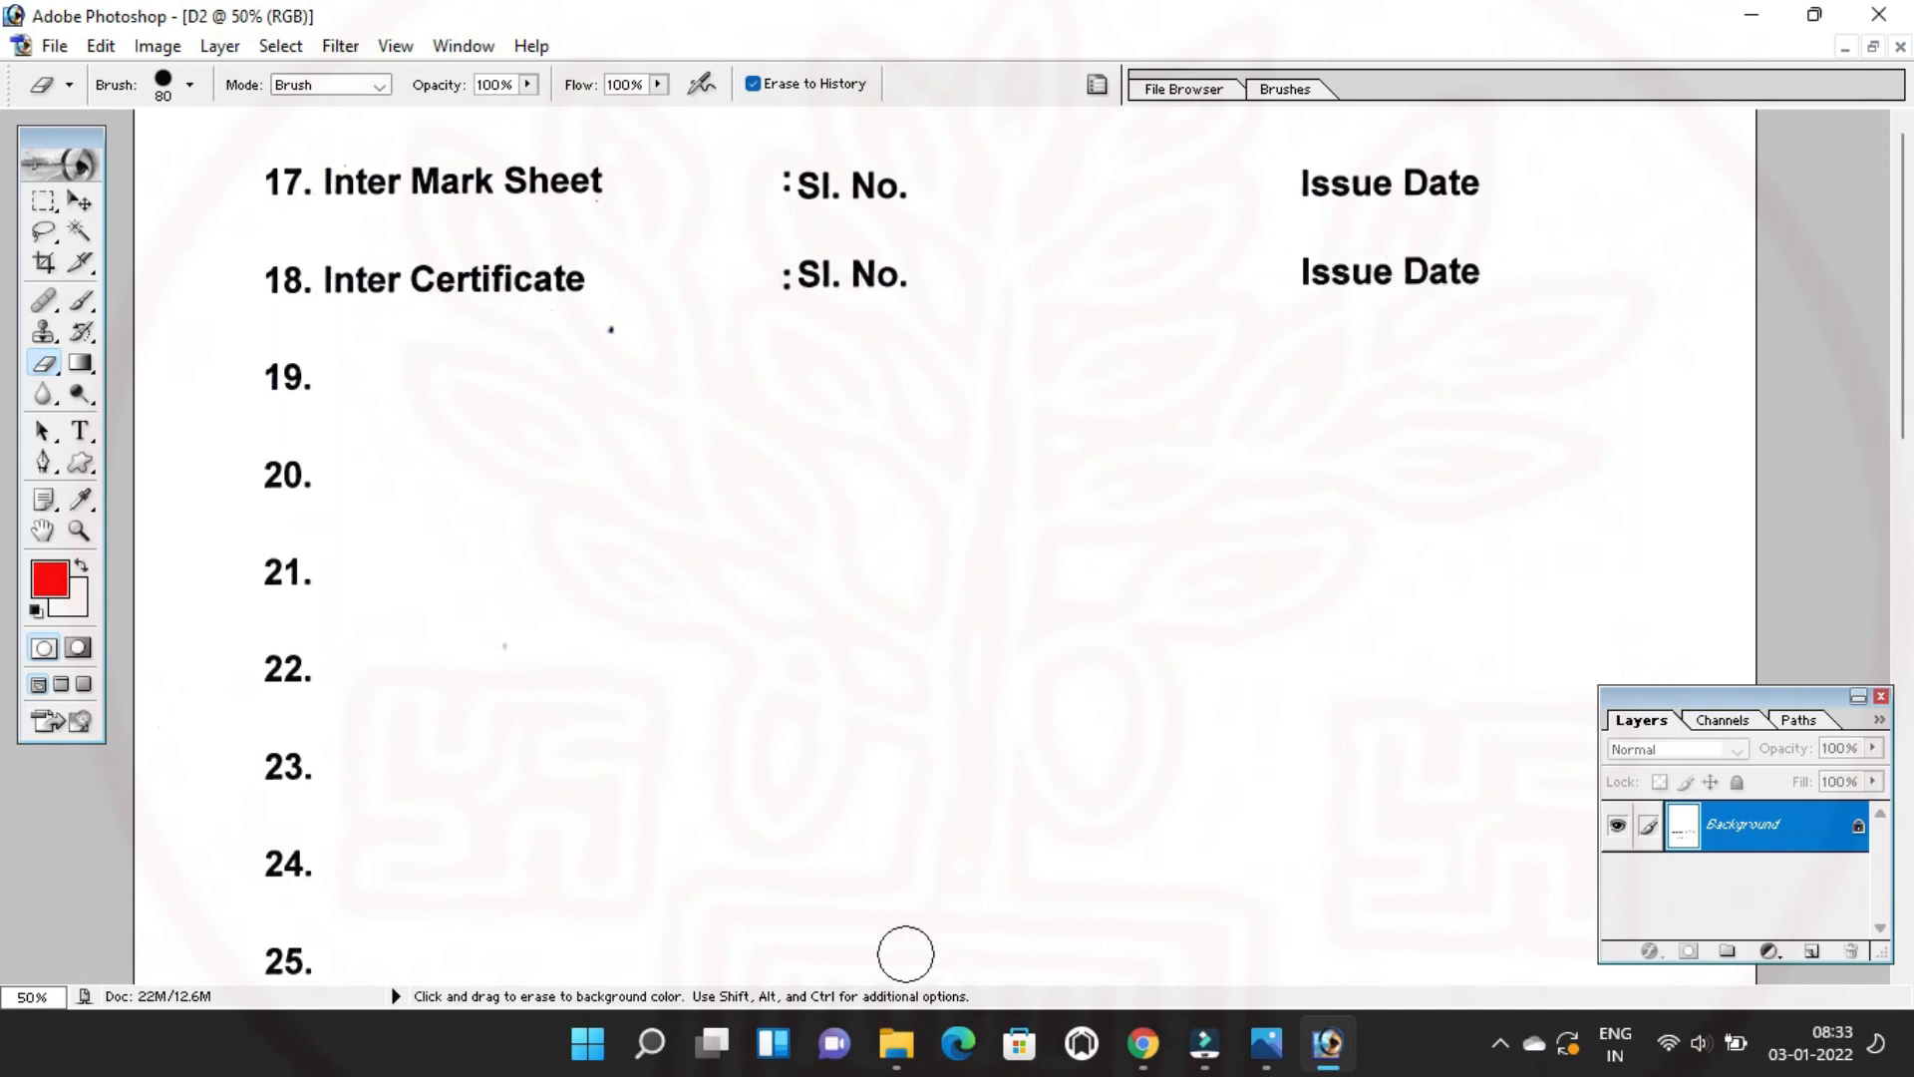
Open "WhatsApp Image 2022-01-01 at 17.05.24" from the NEW PROJECT folder in Photos and examine the Inter certificate's upper part.
{"action": "left_click", "coordinate": [896, 1043]}
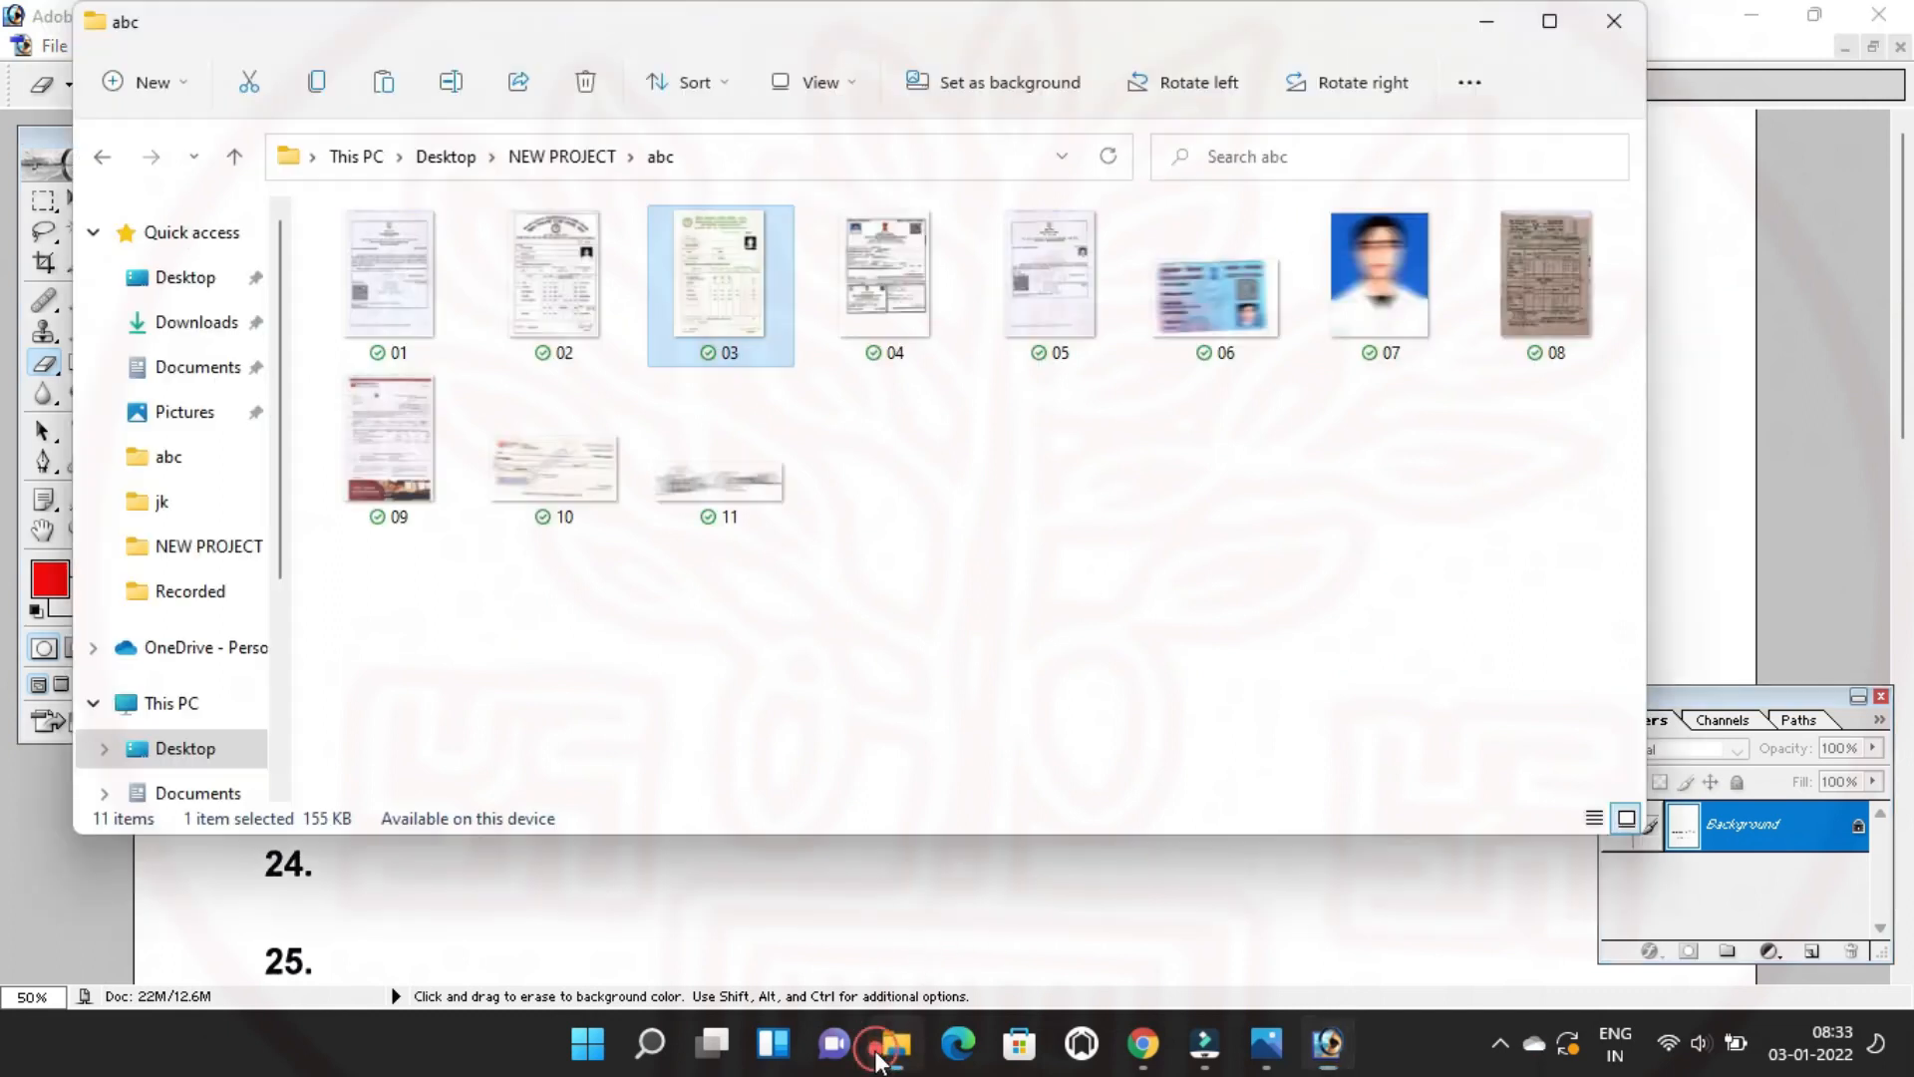
{"action": "left_click", "coordinate": [566, 160]}
{"action": "double_click", "coordinate": [1402, 293]}
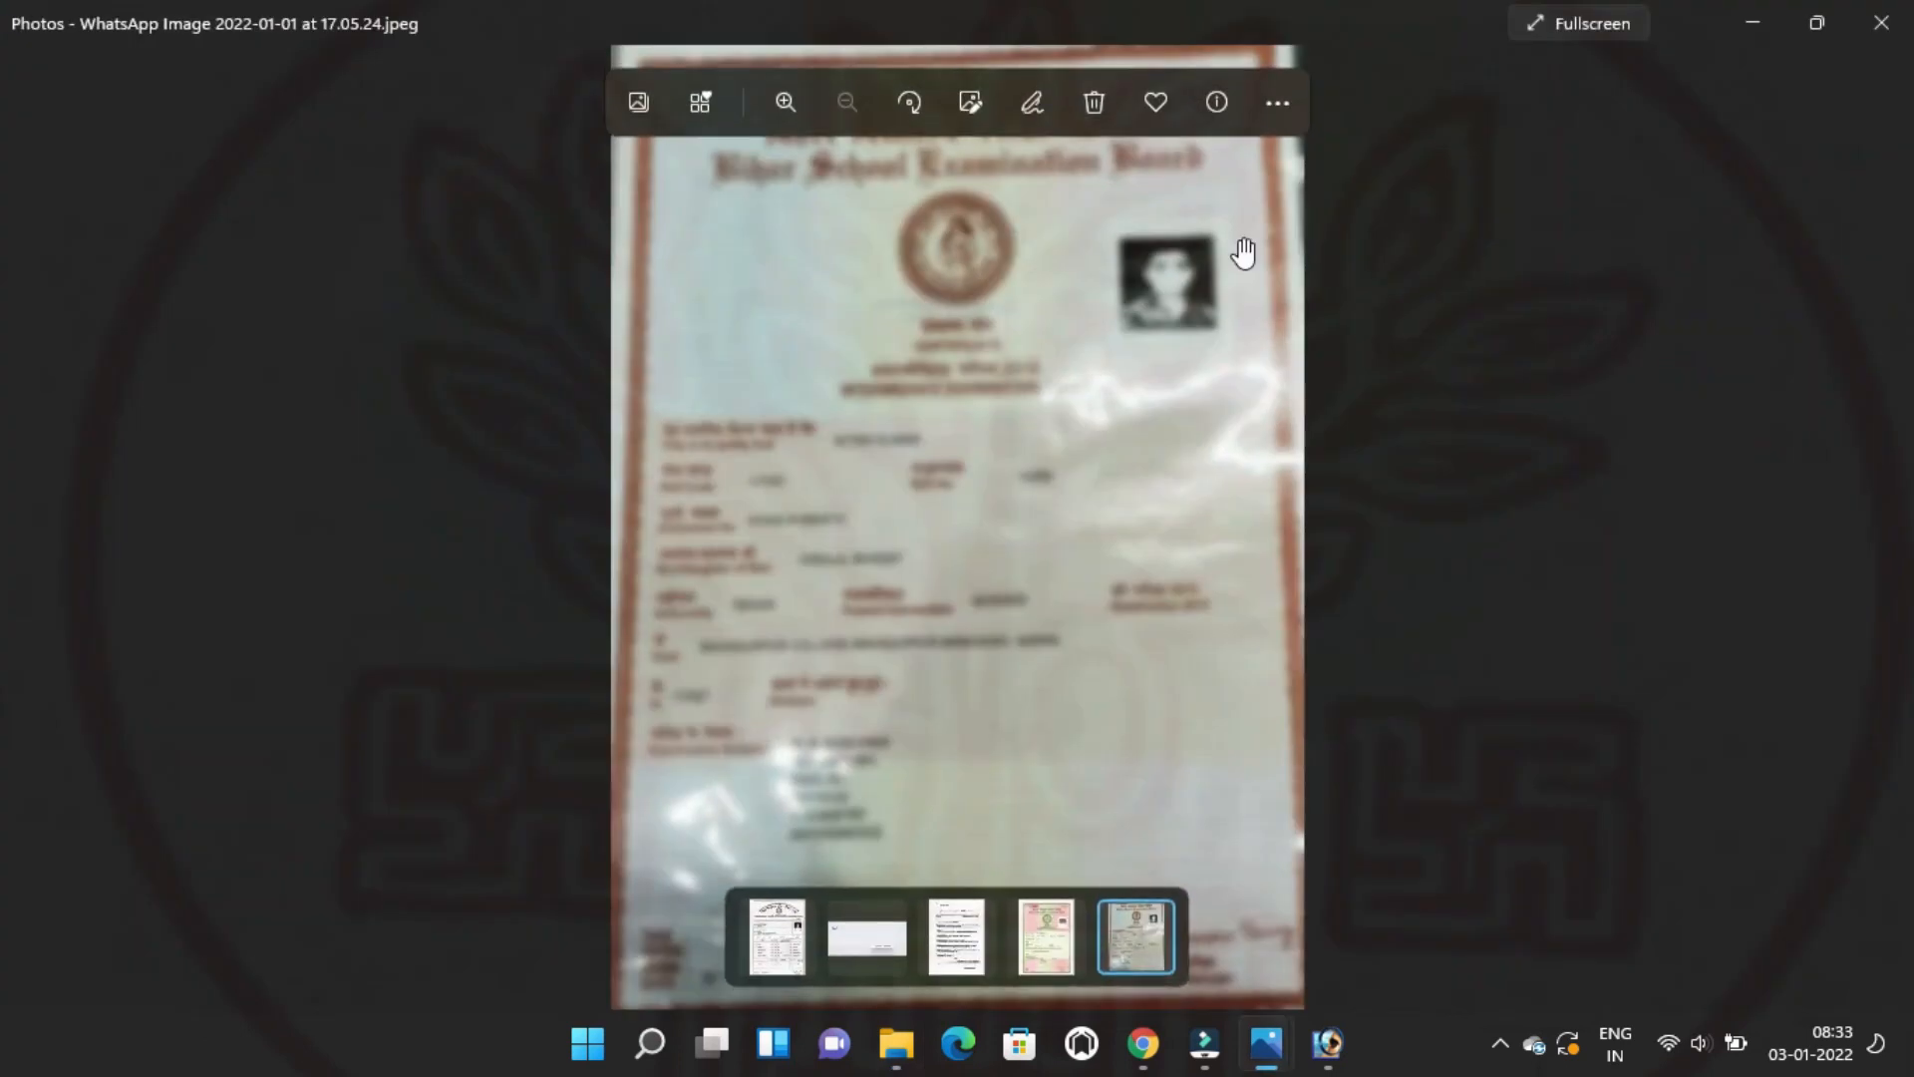
{"action": "scroll", "coordinate": [948, 286], "scroll_direction": "up", "scroll_amount": 3}
{"action": "left_click_drag", "start_coordinate": [949, 287], "coordinate": [1094, 666]}
{"action": "scroll", "coordinate": [654, 209], "scroll_direction": "up", "scroll_amount": 2}
{"action": "left_click_drag", "start_coordinate": [640, 202], "coordinate": [488, 180]}
Examine the issue date near the lower edge of the Inter certificate.
{"action": "left_click_drag", "start_coordinate": [604, 493], "coordinate": [671, 208]}
{"action": "left_click", "coordinate": [582, 614]}
{"action": "scroll", "coordinate": [522, 842], "scroll_direction": "up", "scroll_amount": 1}
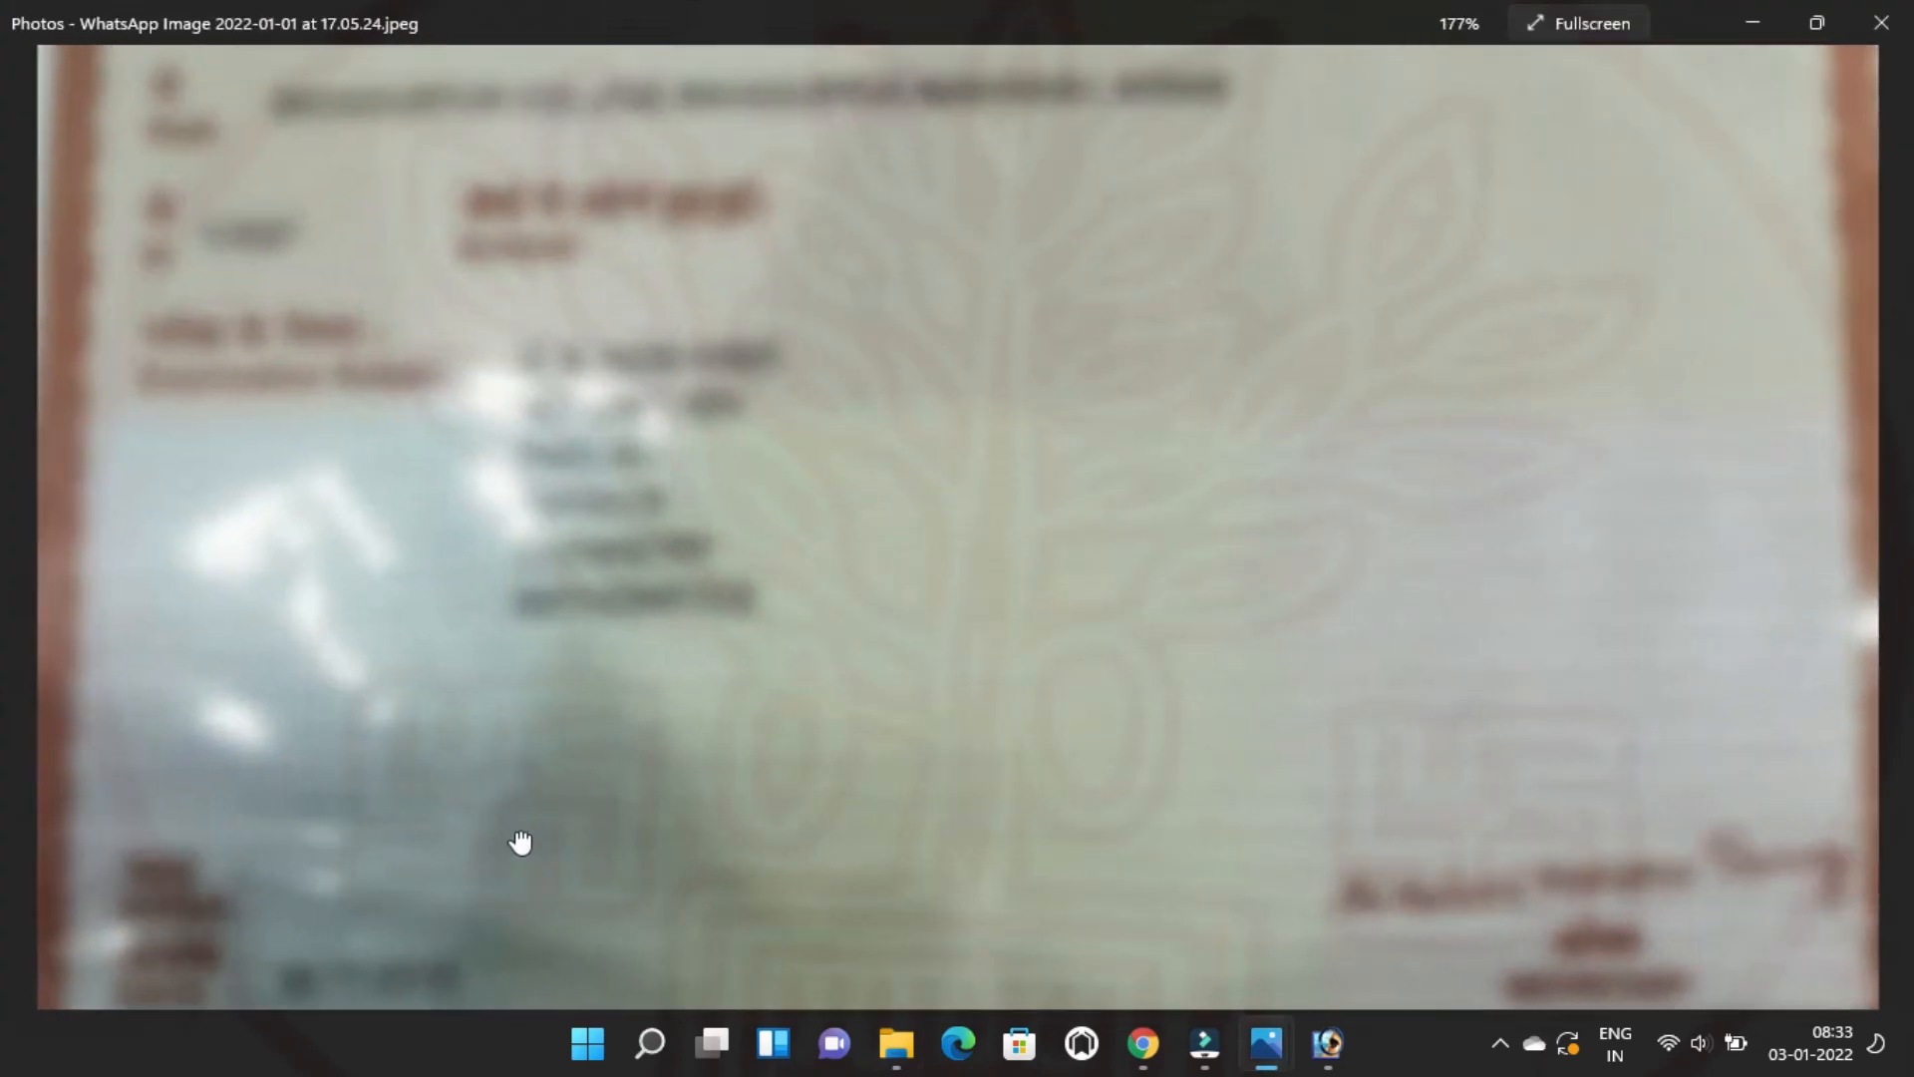
{"action": "scroll", "coordinate": [787, 265], "scroll_direction": "down", "scroll_amount": 2}
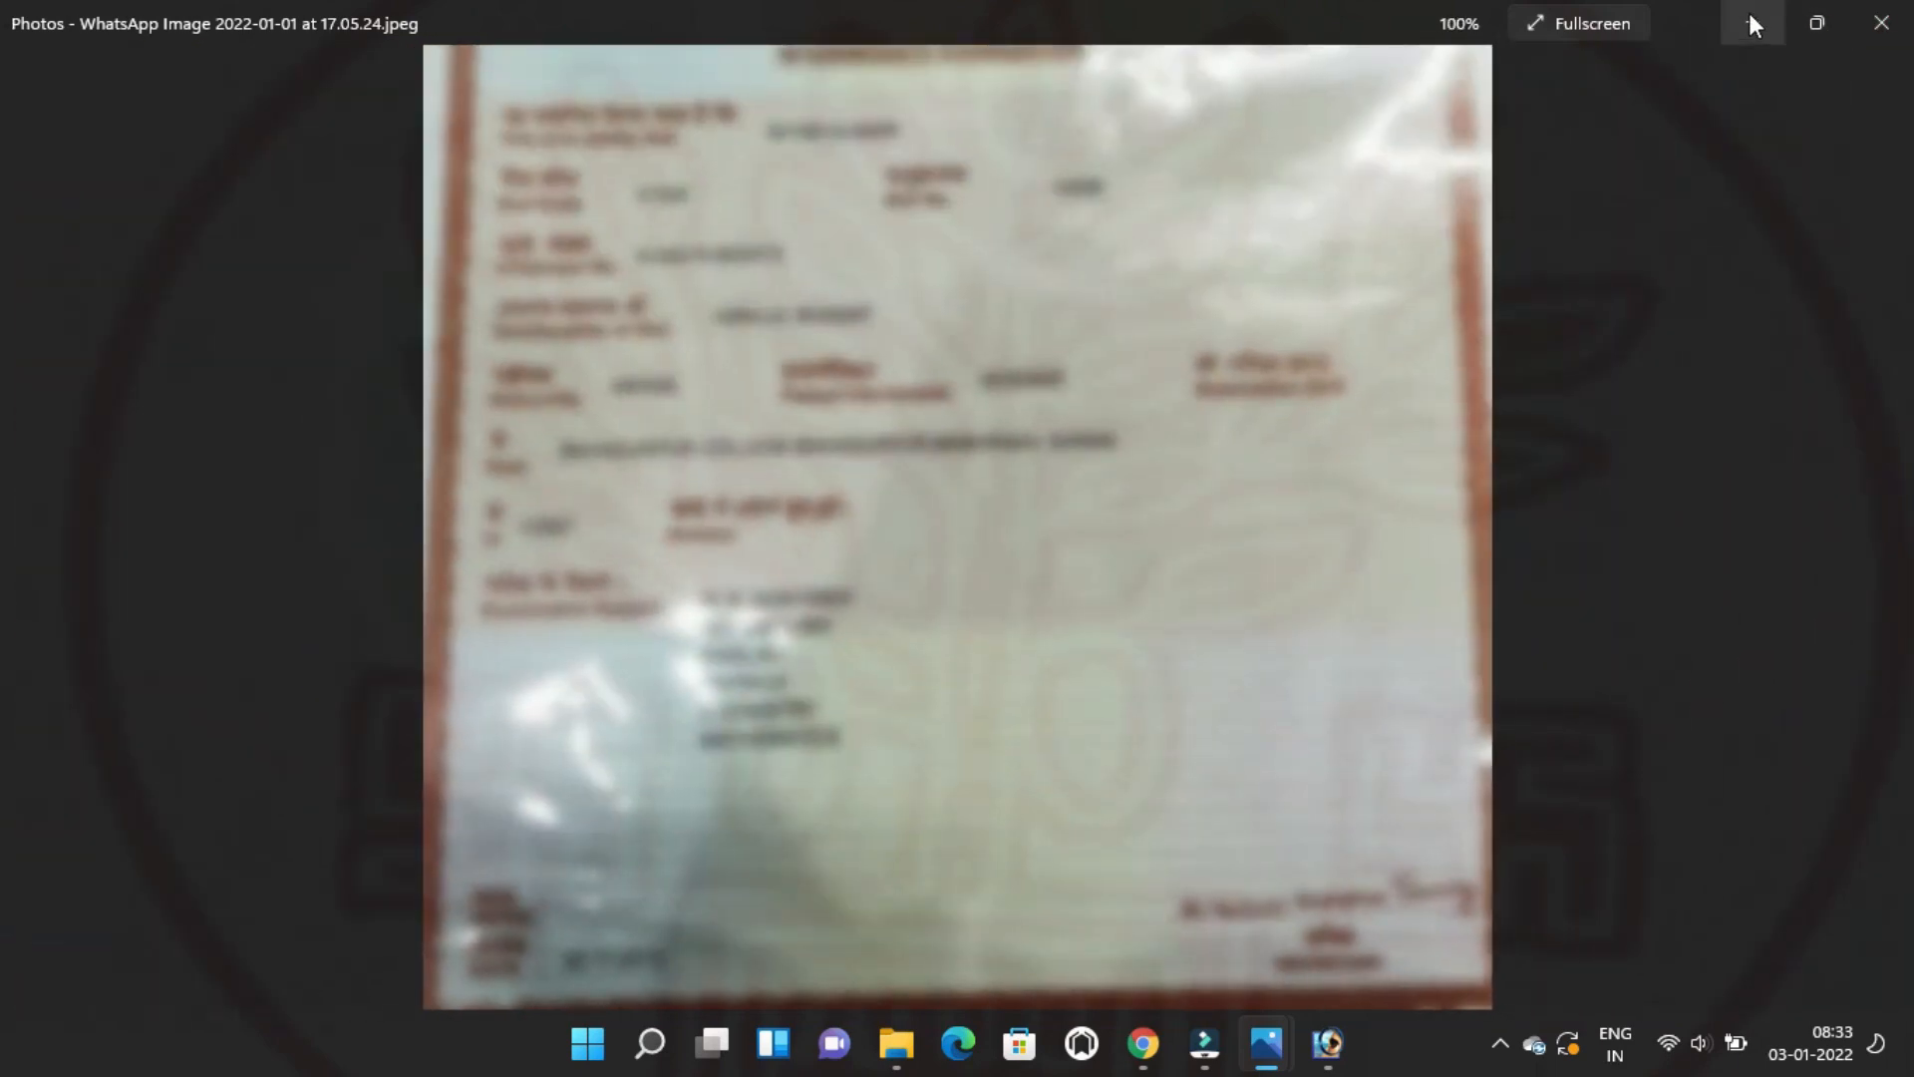
{"action": "left_click", "coordinate": [1751, 20]}
Switch back to Photoshop and erase to history along row 19 to restore "Domicile Certificate", its Hindi subtitle and the colon.
{"action": "left_click", "coordinate": [1334, 1044]}
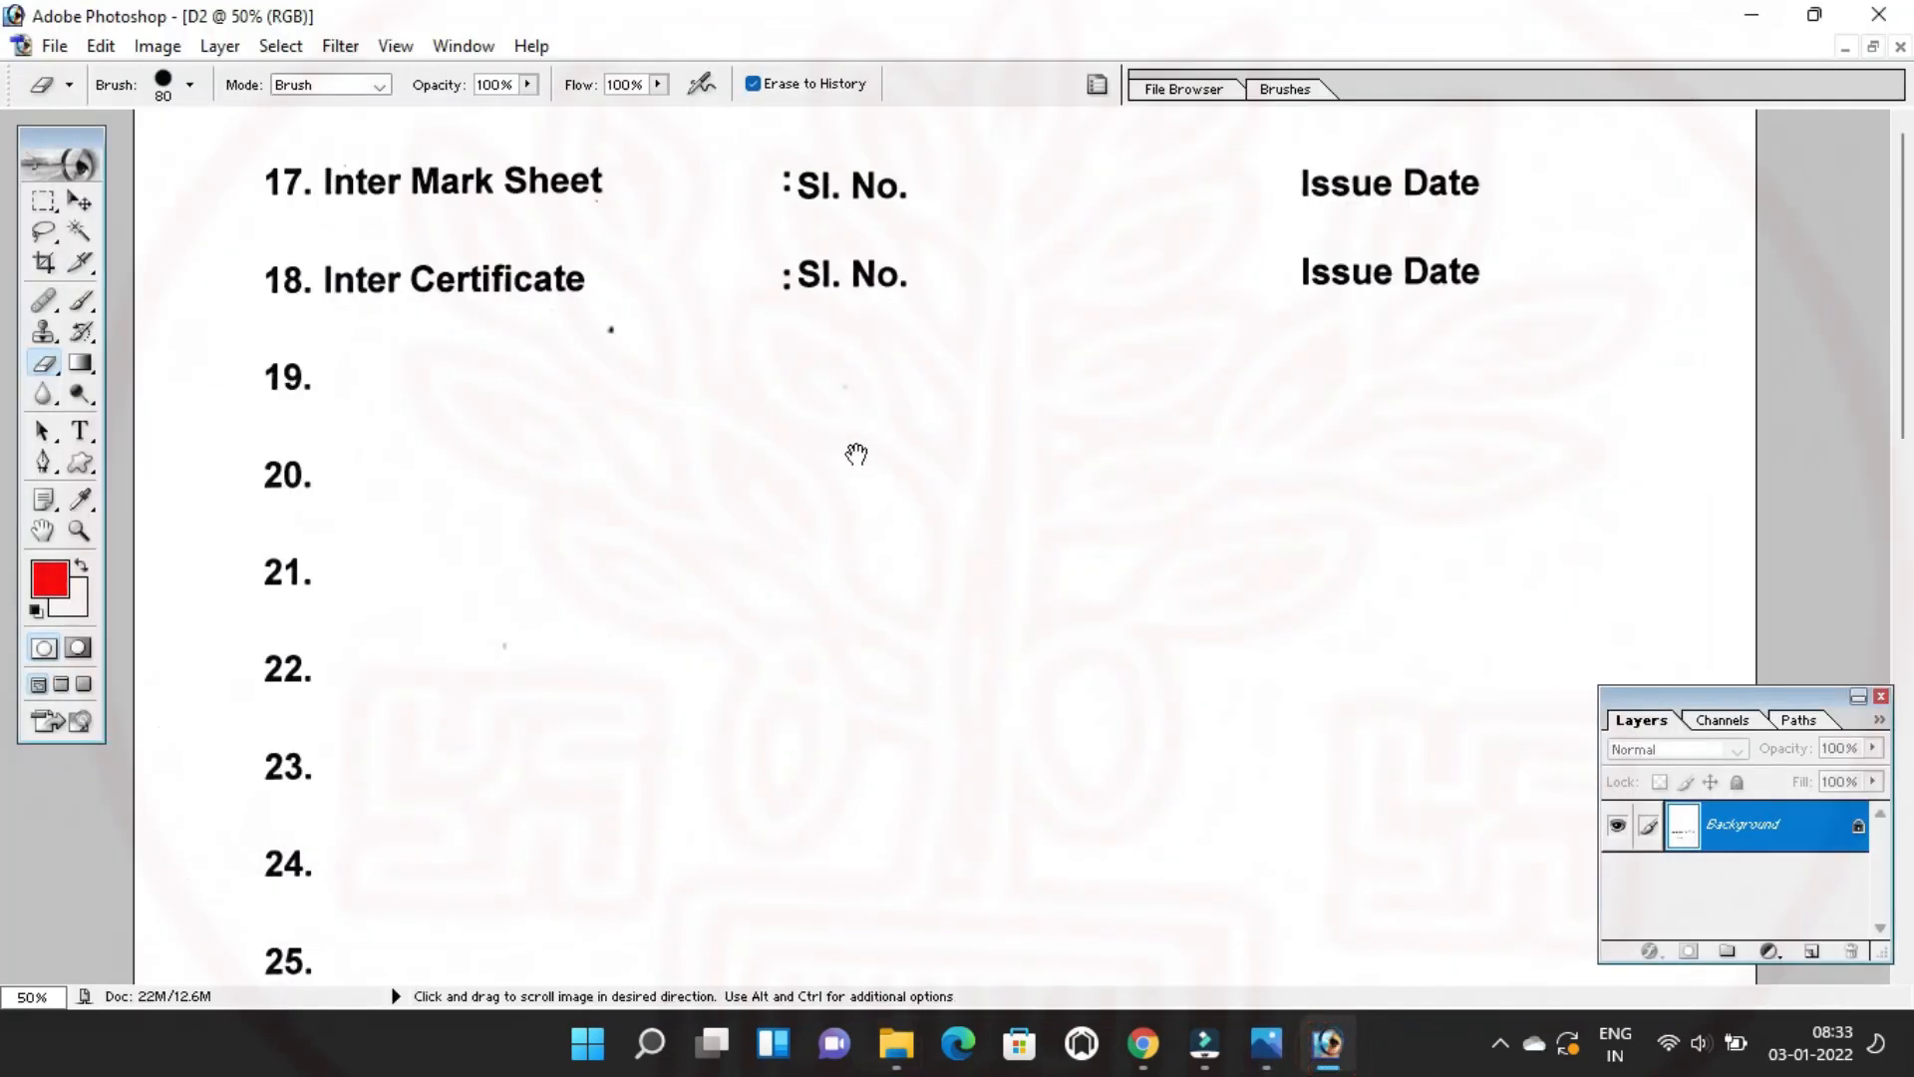
{"action": "mouse_move", "coordinate": [290, 368]}
{"action": "left_mouse_down"}
{"action": "mouse_move", "coordinate": [490, 362]}
{"action": "mouse_move", "coordinate": [281, 357]}
{"action": "mouse_move", "coordinate": [541, 386]}
{"action": "mouse_move", "coordinate": [418, 385]}
{"action": "left_mouse_up"}
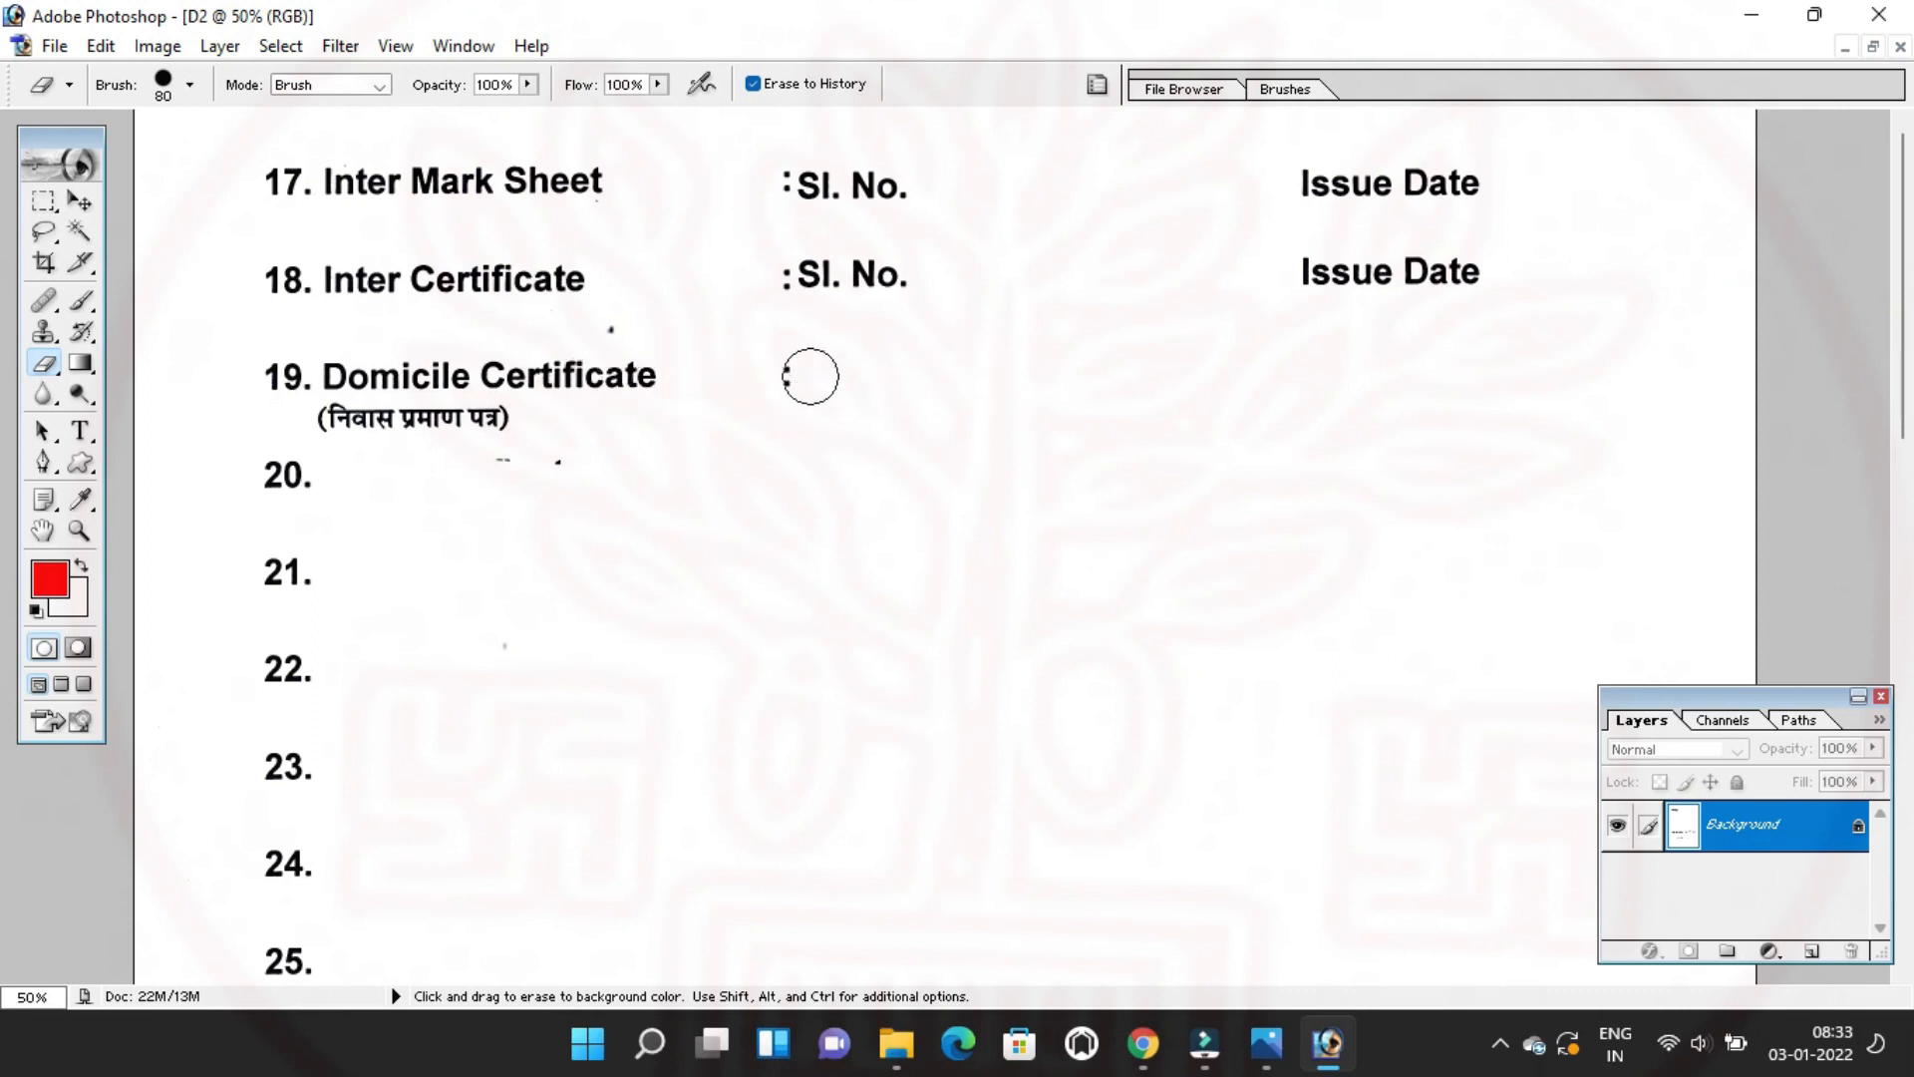
{"action": "left_click_drag", "start_coordinate": [829, 370], "coordinate": [1278, 373]}
{"action": "left_click_drag", "start_coordinate": [792, 429], "coordinate": [799, 382]}
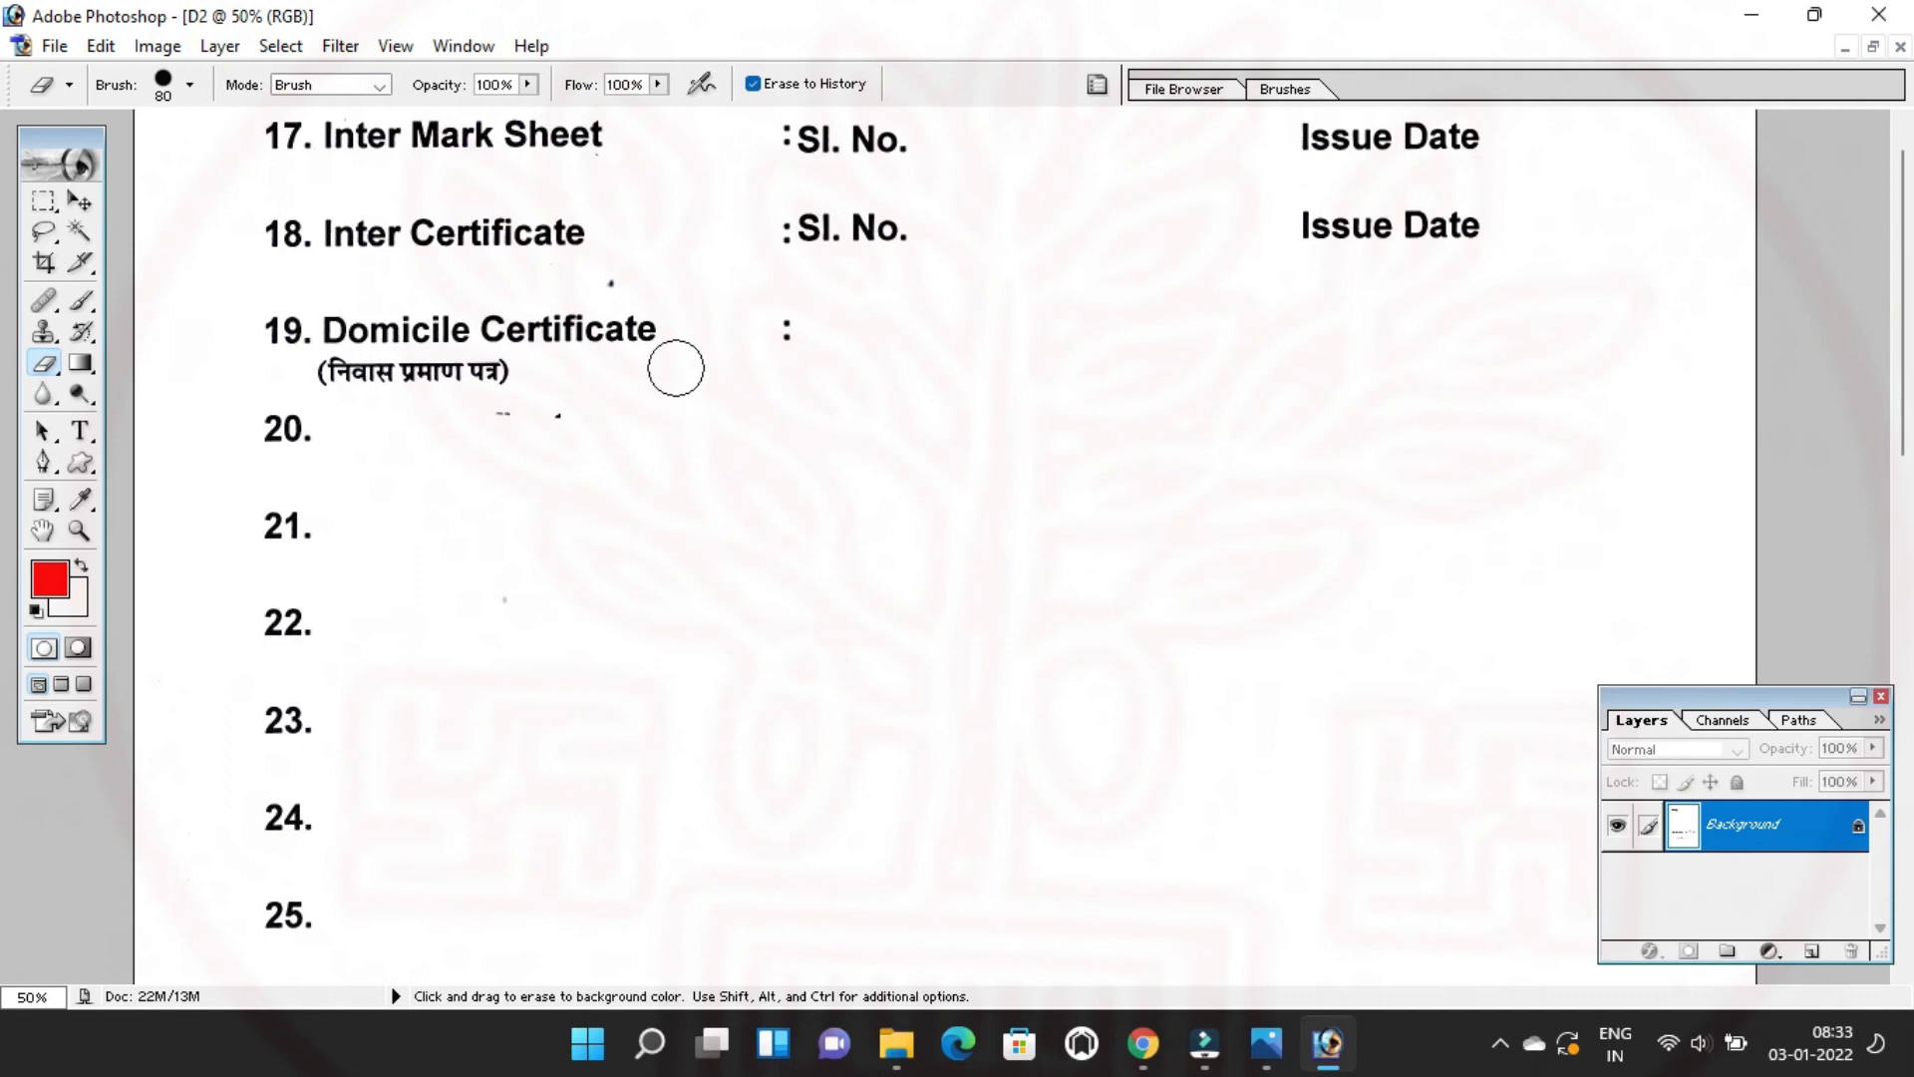
Erase to history along row 20 to restore "Cast Certificate", the subtitle "(जाति प्रमाण पत्र)" and the colon.
{"action": "left_click_drag", "start_coordinate": [507, 367], "coordinate": [507, 343]}
{"action": "mouse_move", "coordinate": [329, 375]}
{"action": "left_mouse_down"}
{"action": "mouse_move", "coordinate": [299, 405]}
{"action": "mouse_move", "coordinate": [516, 395]}
{"action": "left_mouse_up"}
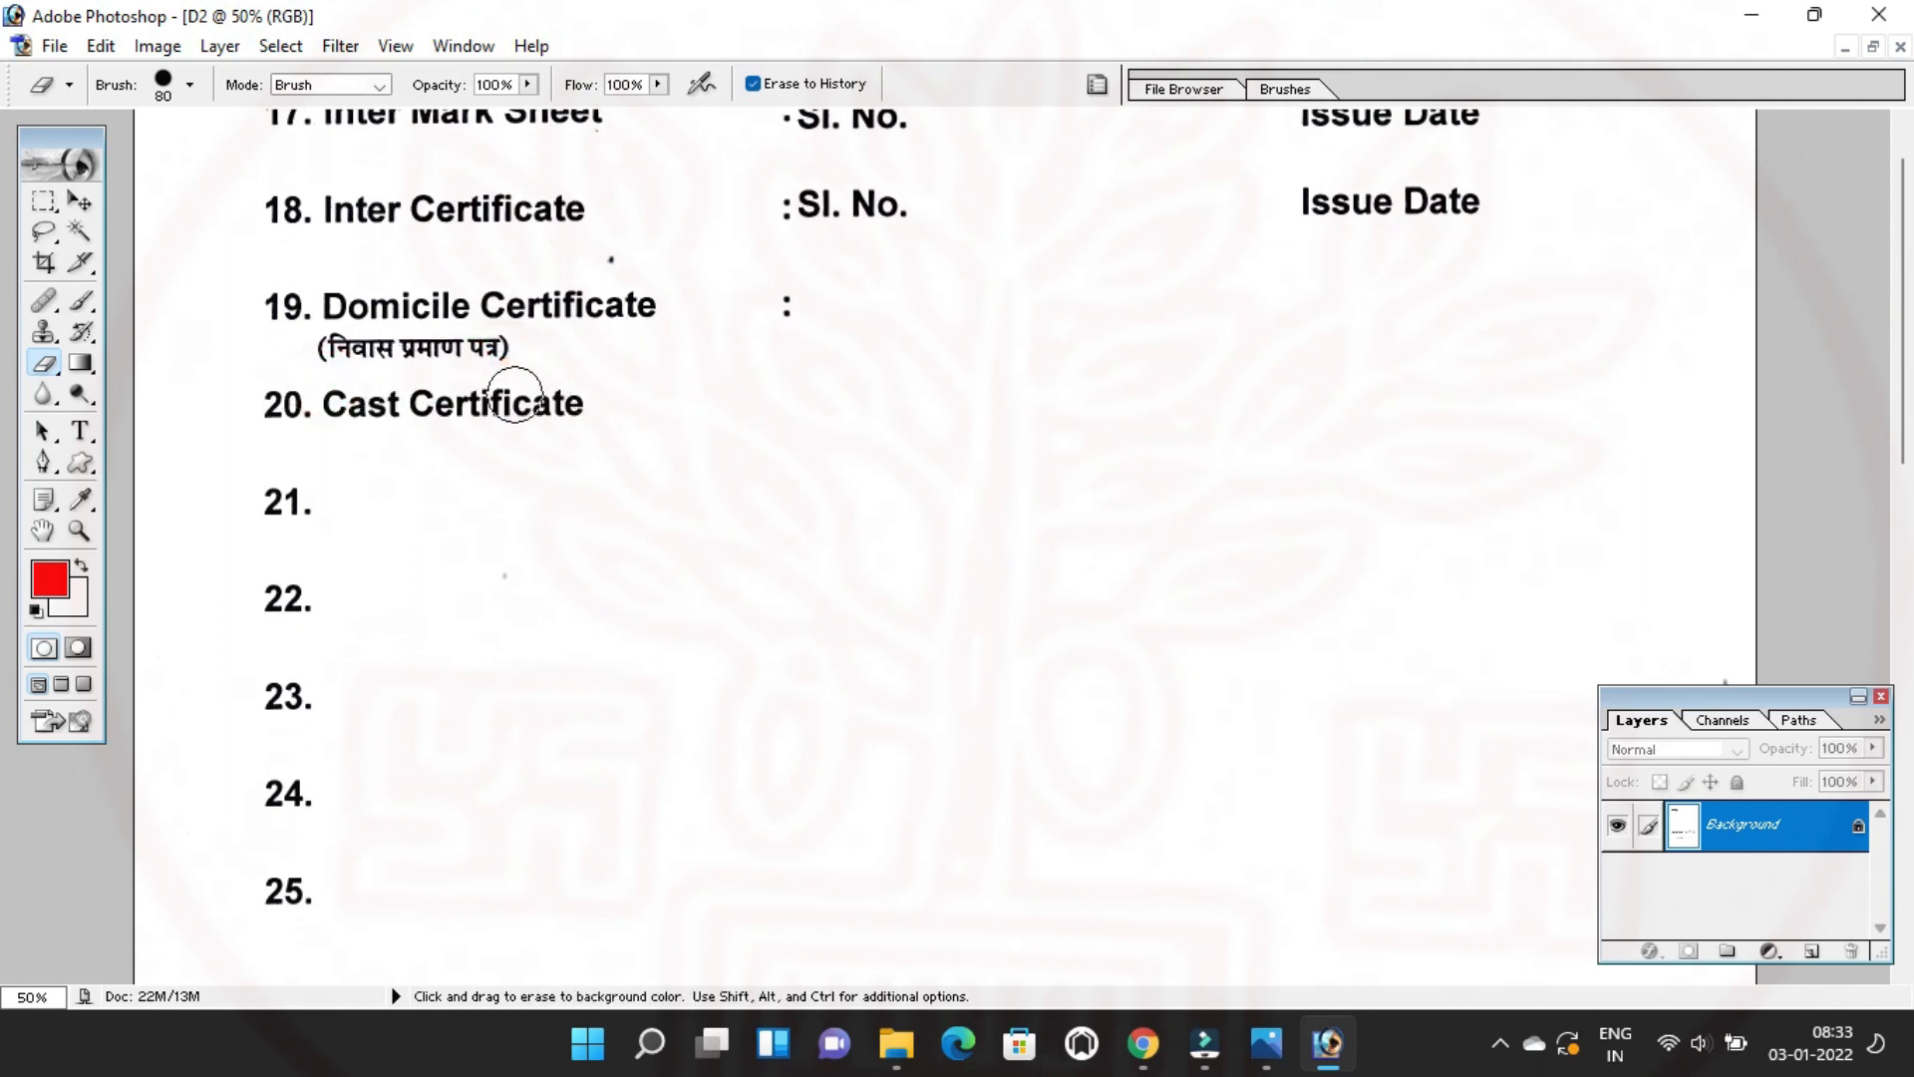
{"action": "left_click_drag", "start_coordinate": [315, 397], "coordinate": [387, 427]}
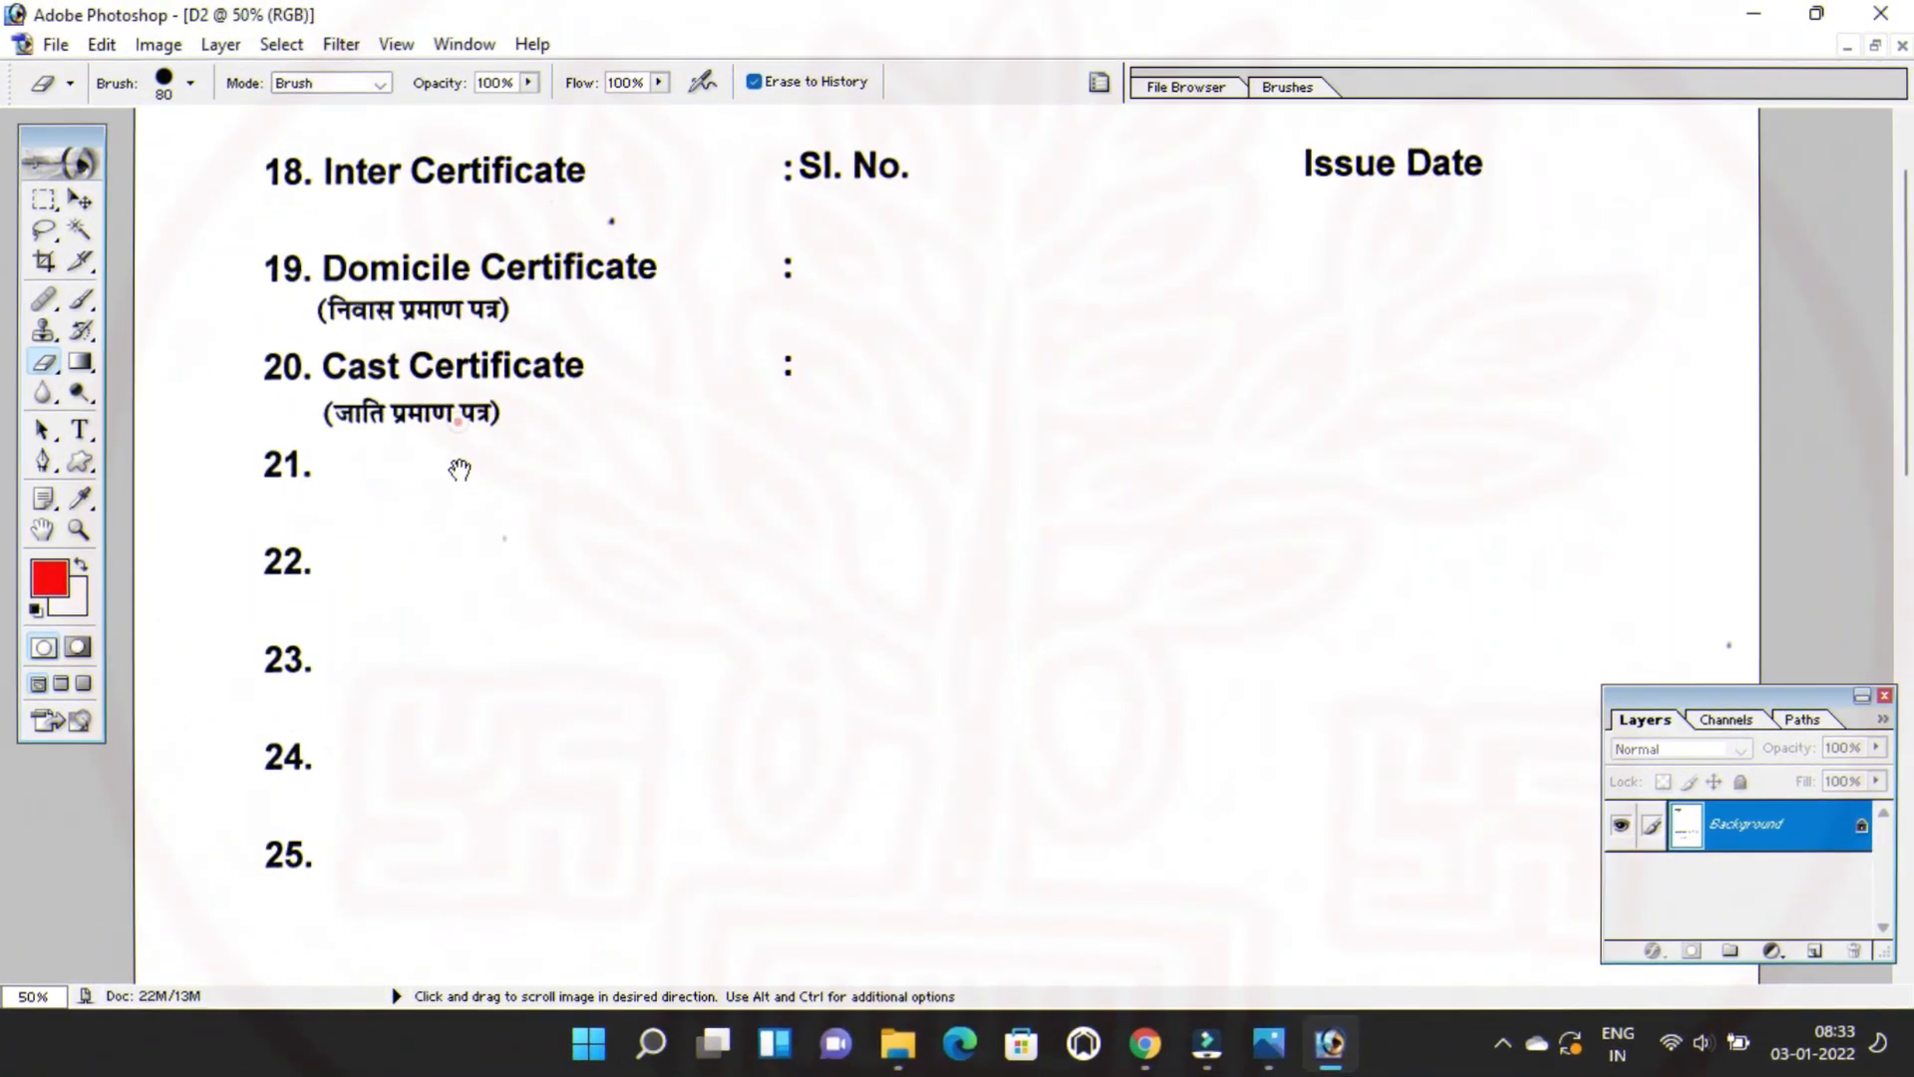
{"action": "left_click_drag", "start_coordinate": [410, 320], "coordinate": [410, 366]}
Erase to history along rows 21 to 23 to restore "Type of Current Account", "Name of Bank" and "Current Account Details".
{"action": "left_click_drag", "start_coordinate": [412, 504], "coordinate": [410, 449]}
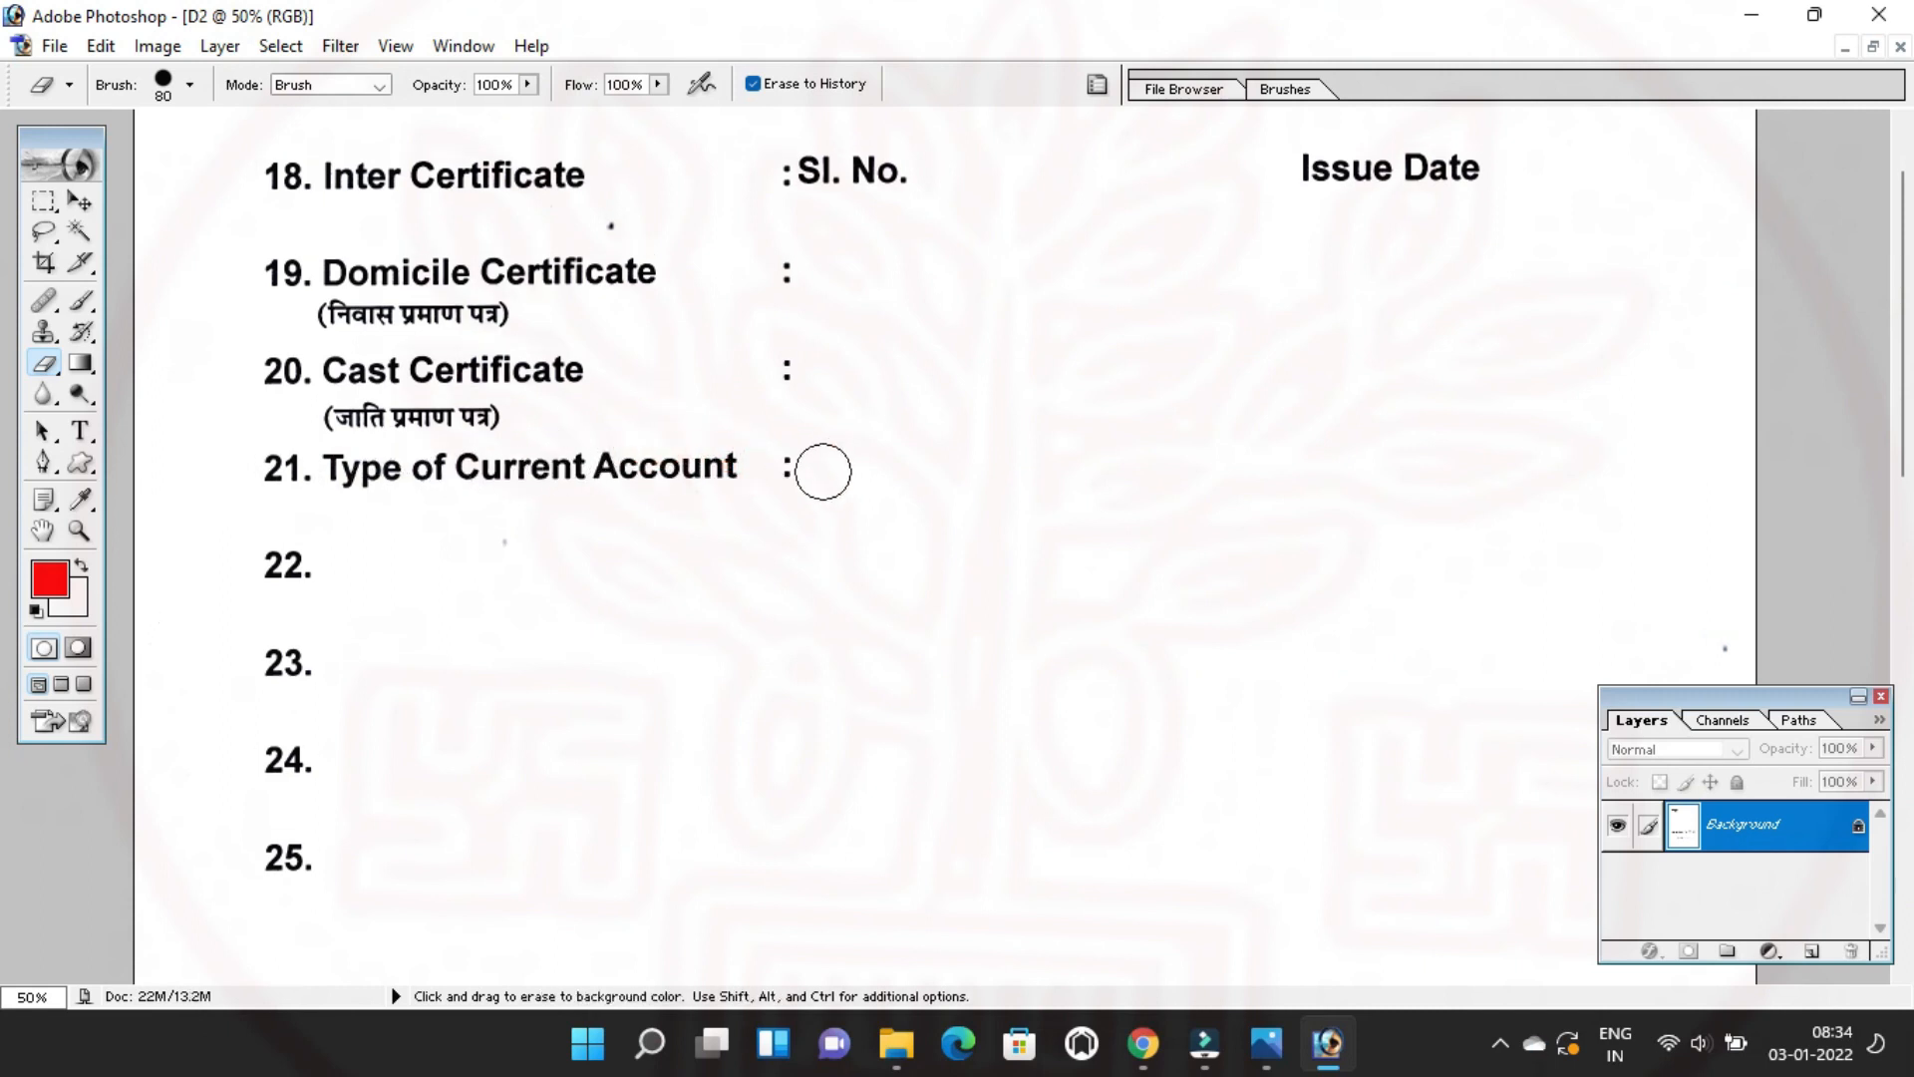
{"action": "scroll", "coordinate": [823, 470], "scroll_direction": "up", "scroll_amount": 1}
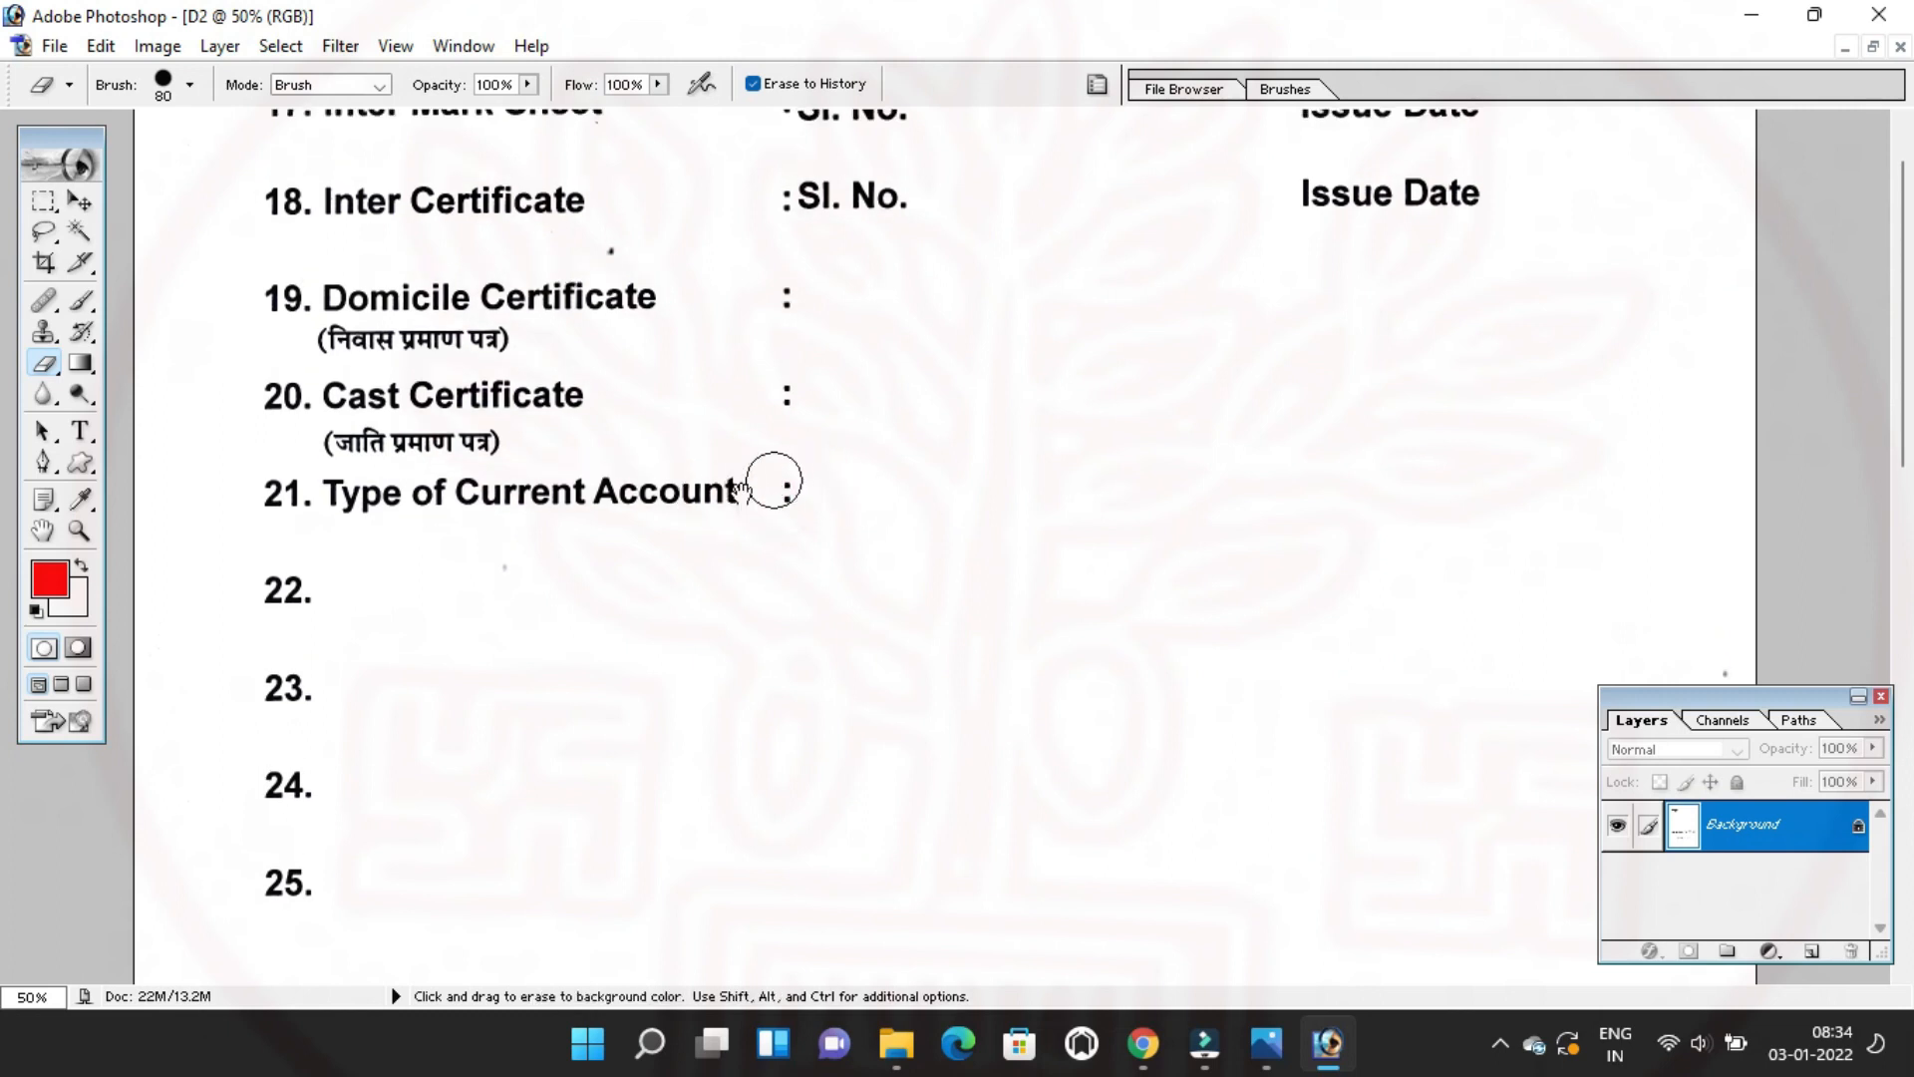
{"action": "scroll", "coordinate": [713, 514], "scroll_direction": "down", "scroll_amount": 2}
{"action": "mouse_move", "coordinate": [352, 499]}
{"action": "left_mouse_down"}
{"action": "mouse_move", "coordinate": [340, 546]}
{"action": "mouse_move", "coordinate": [470, 531]}
{"action": "mouse_move", "coordinate": [382, 529]}
{"action": "mouse_move", "coordinate": [692, 545]}
{"action": "mouse_move", "coordinate": [523, 552]}
{"action": "mouse_move", "coordinate": [539, 600]}
{"action": "mouse_move", "coordinate": [674, 587]}
{"action": "mouse_move", "coordinate": [614, 590]}
{"action": "mouse_move", "coordinate": [779, 546]}
{"action": "left_mouse_up"}
{"action": "left_click_drag", "start_coordinate": [590, 540], "coordinate": [608, 544]}
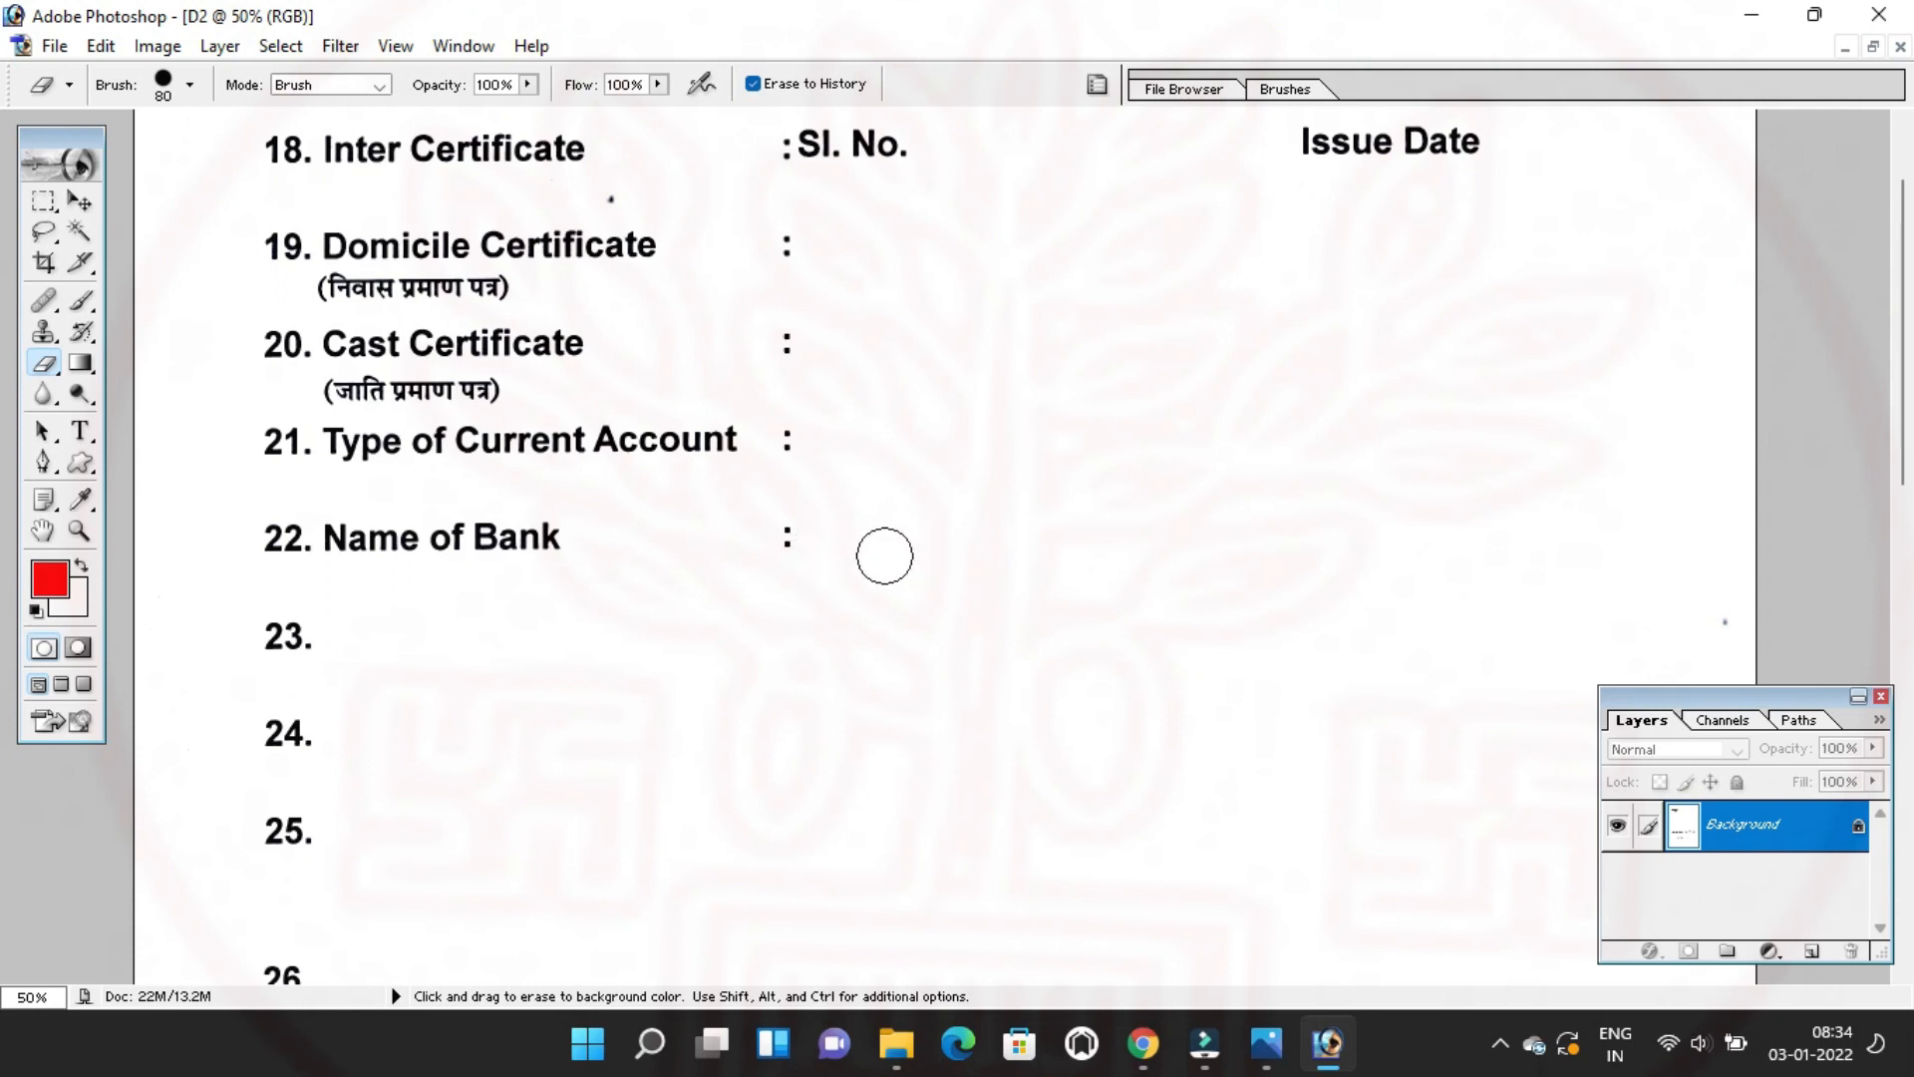
{"action": "left_click_drag", "start_coordinate": [757, 535], "coordinate": [744, 474]}
{"action": "mouse_move", "coordinate": [455, 571]}
{"action": "left_mouse_down"}
{"action": "mouse_move", "coordinate": [289, 591]}
{"action": "mouse_move", "coordinate": [353, 570]}
{"action": "mouse_move", "coordinate": [643, 570]}
{"action": "left_mouse_up"}
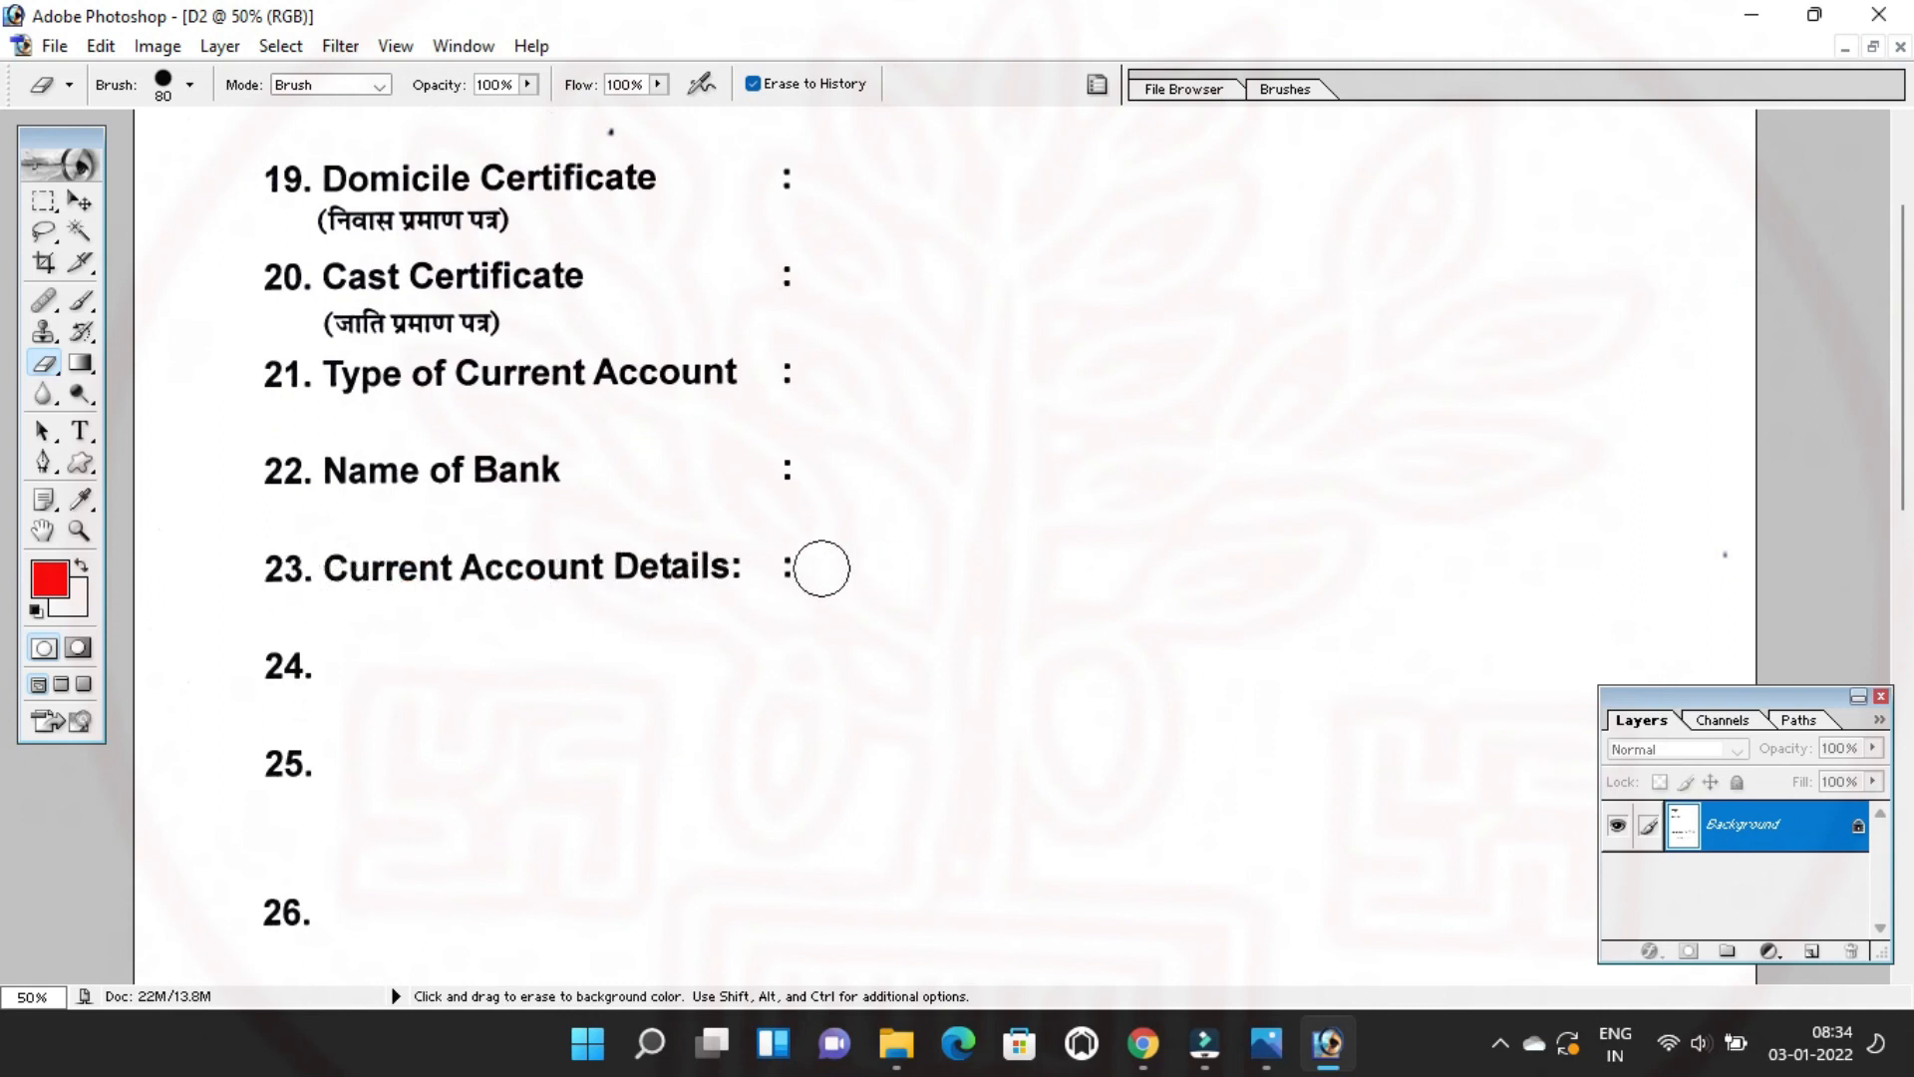
Add the red text "AC" at 11.54 pt after the colon of row 23, Current Account Details.
{"action": "left_click", "coordinate": [90, 428]}
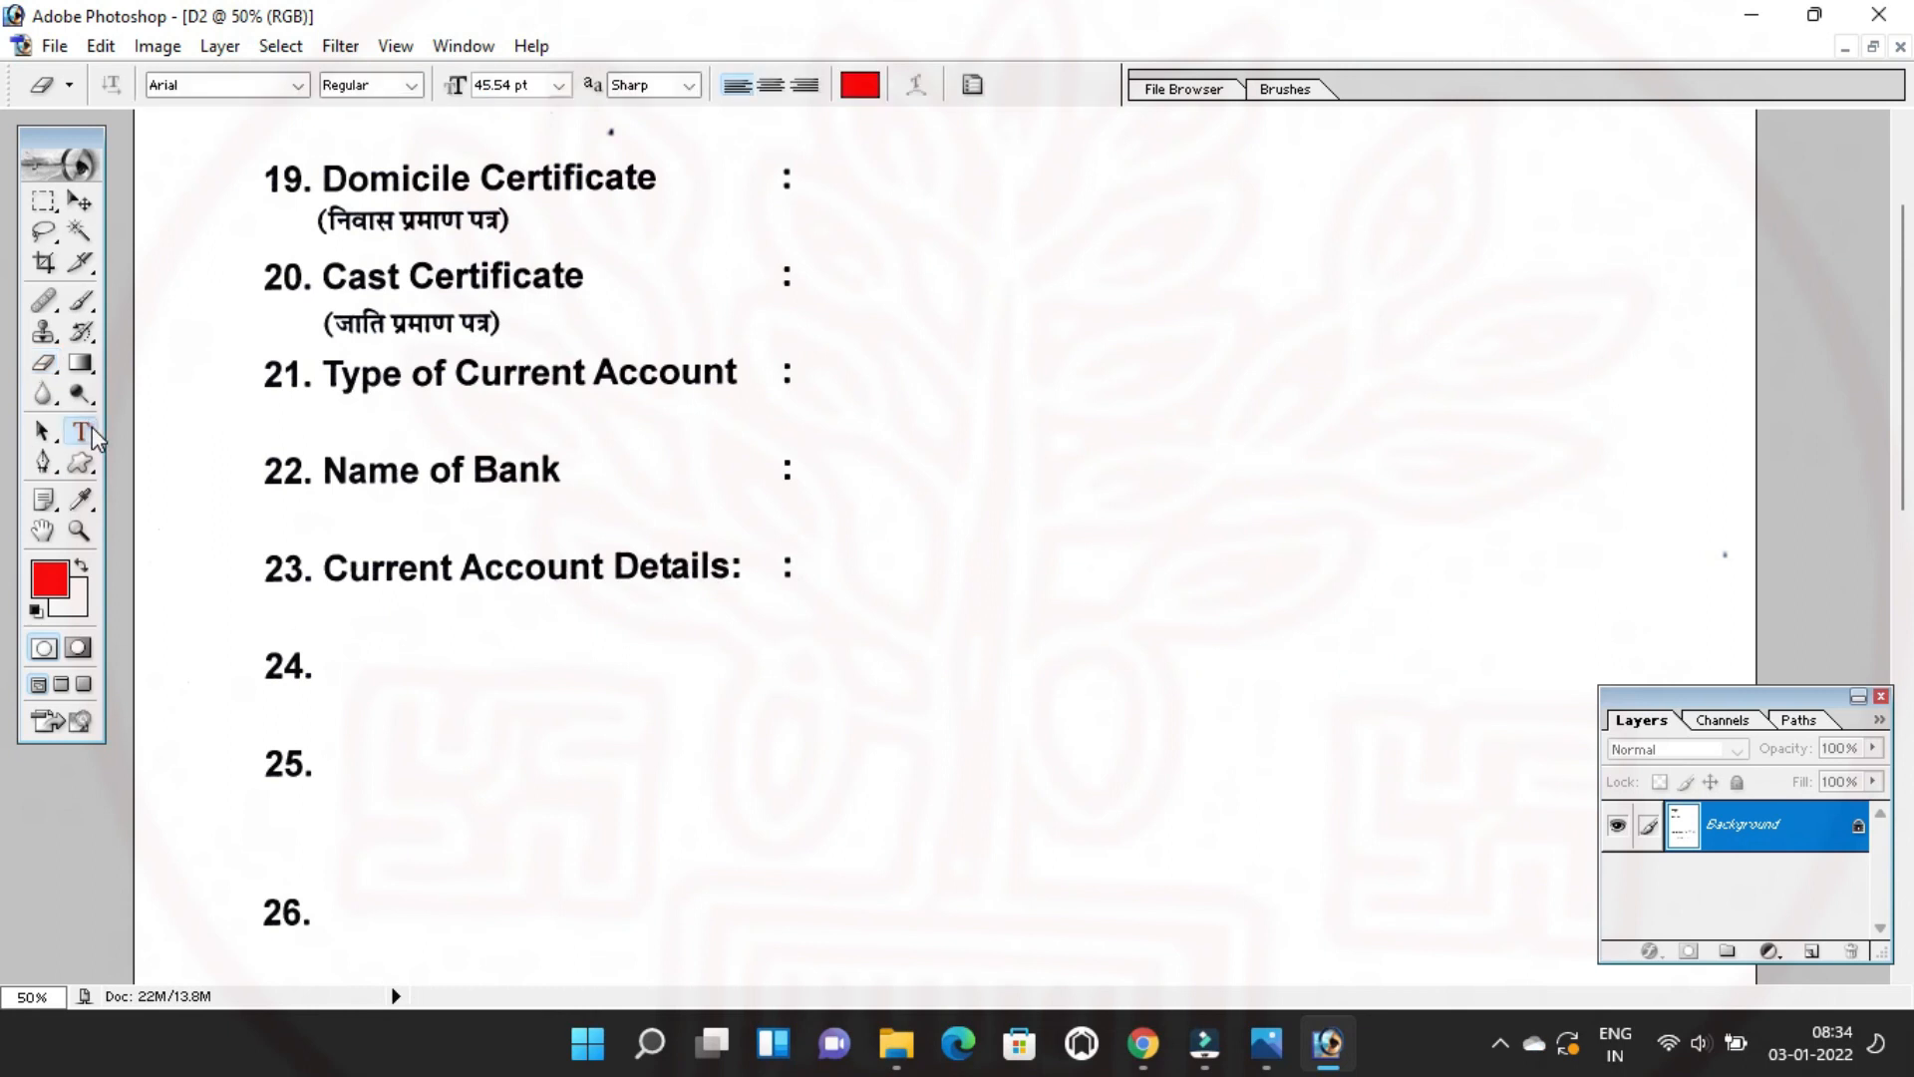
{"action": "left_click", "coordinate": [816, 568]}
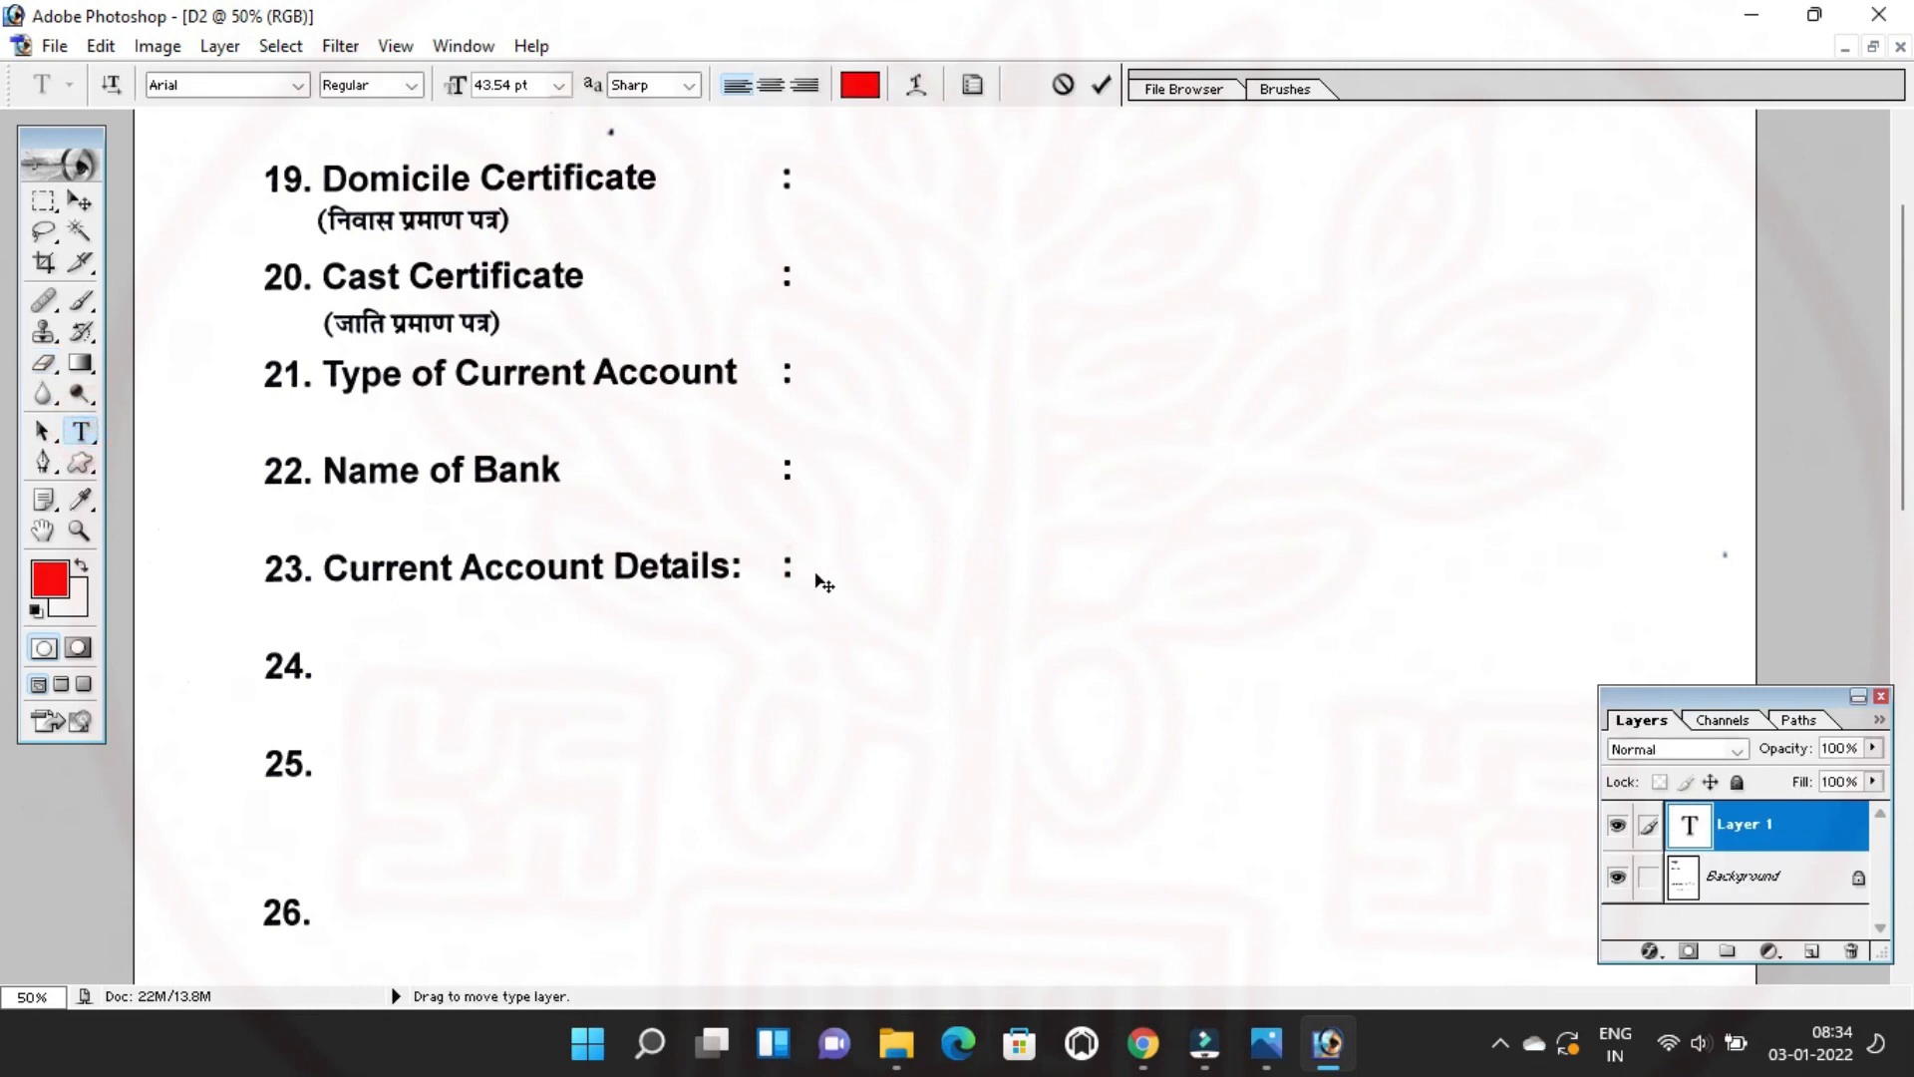
{"action": "key", "text": "ctrl+shift+comma"}
{"action": "key", "text": "ctrl+shift+comma"}
{"action": "key", "text": "ctrl+shift+comma"}
{"action": "key", "text": "ctrl+shift+comma"}
{"action": "key", "text": "ctrl+shift+comma"}
{"action": "key", "text": "ctrl+shift+comma"}
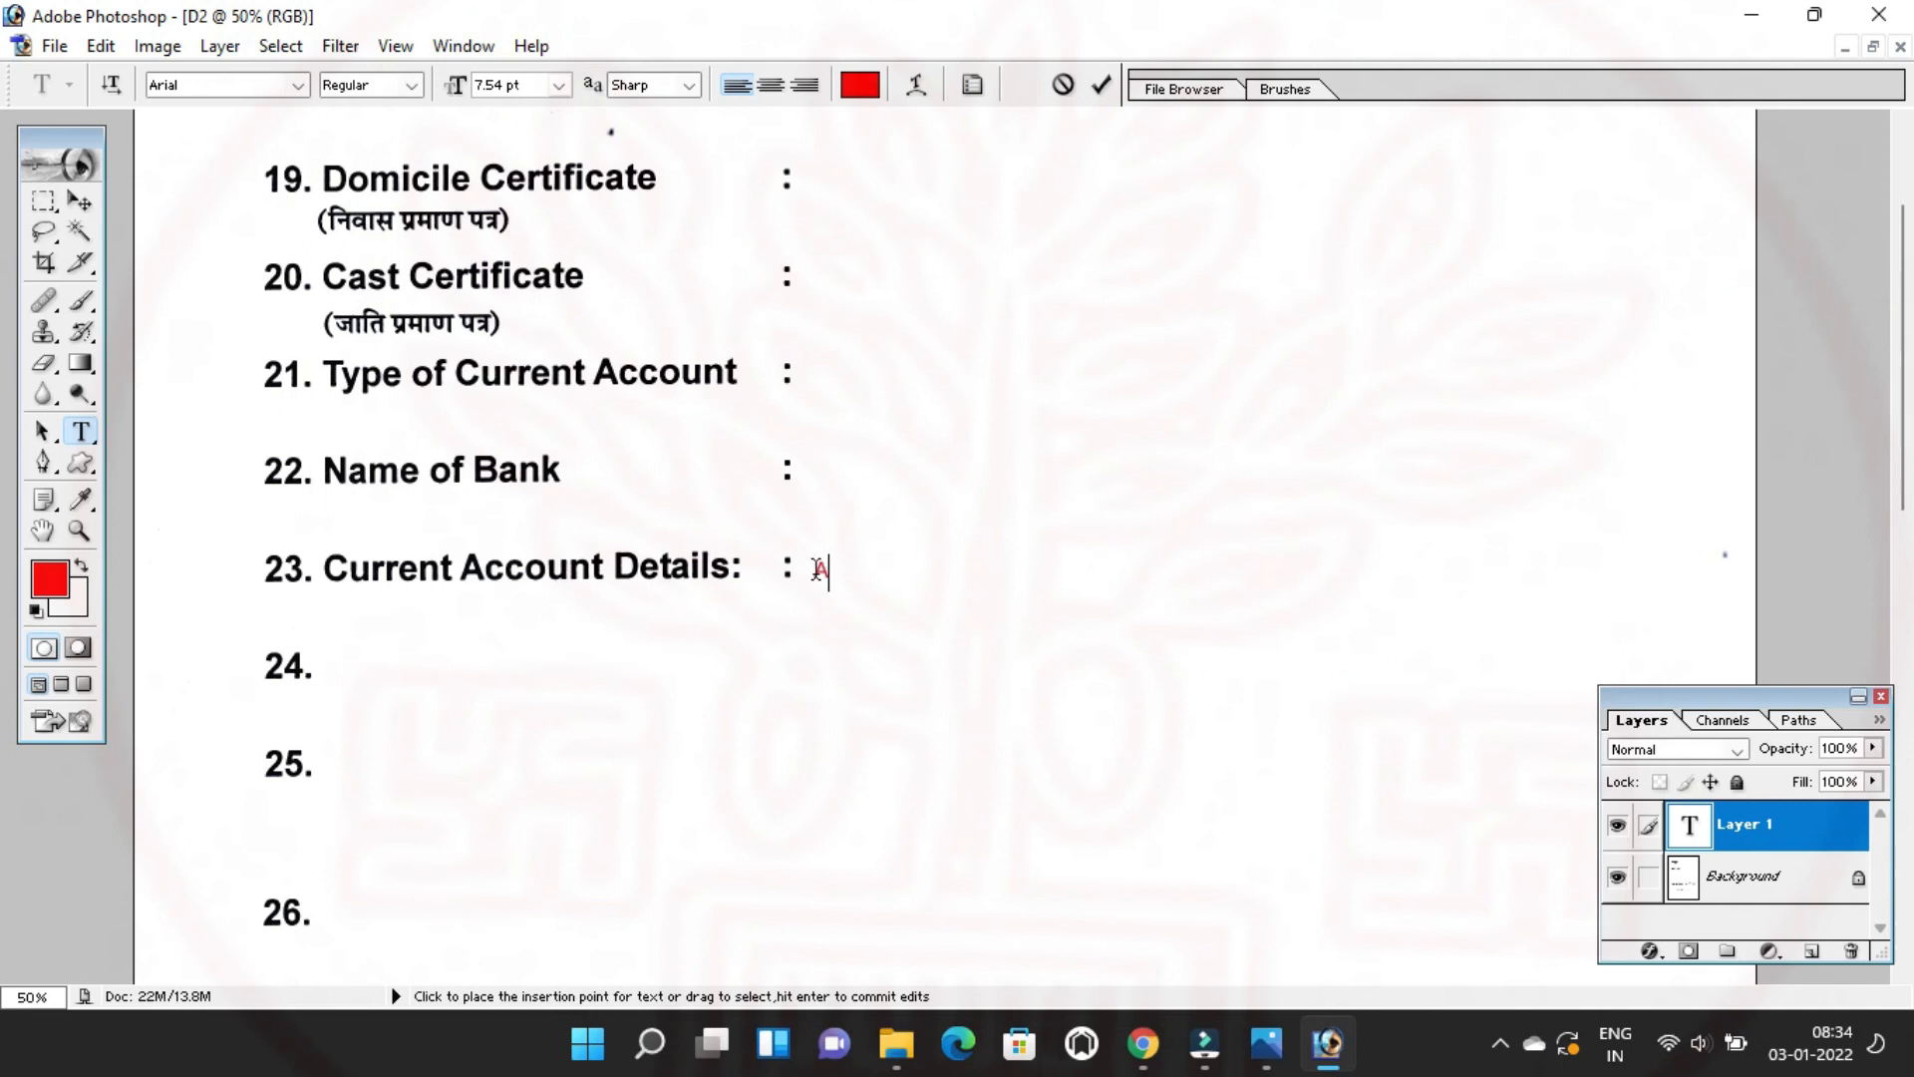
{"action": "key", "text": "ctrl+a"}
{"action": "key", "text": "ctrl+shift+period"}
{"action": "key", "text": "ctrl+shift+period"}
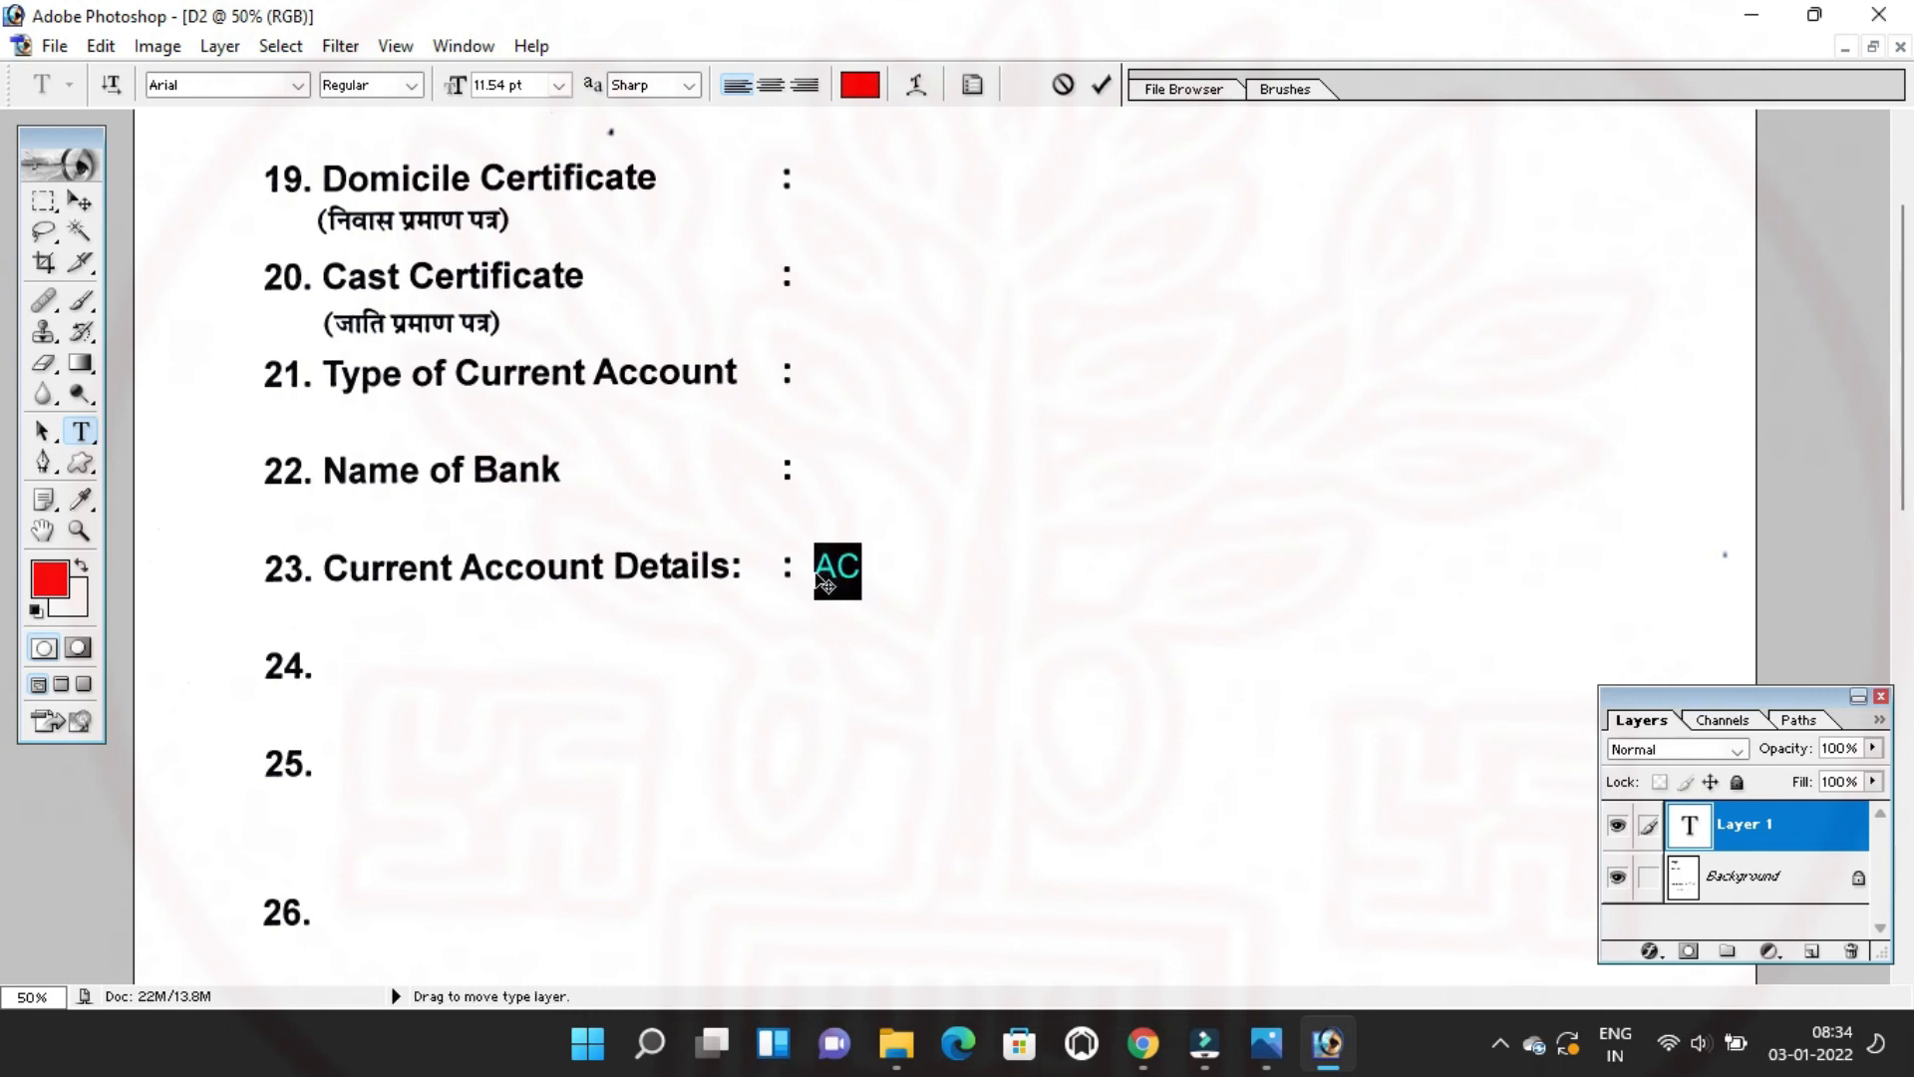
{"action": "key", "text": "Right"}
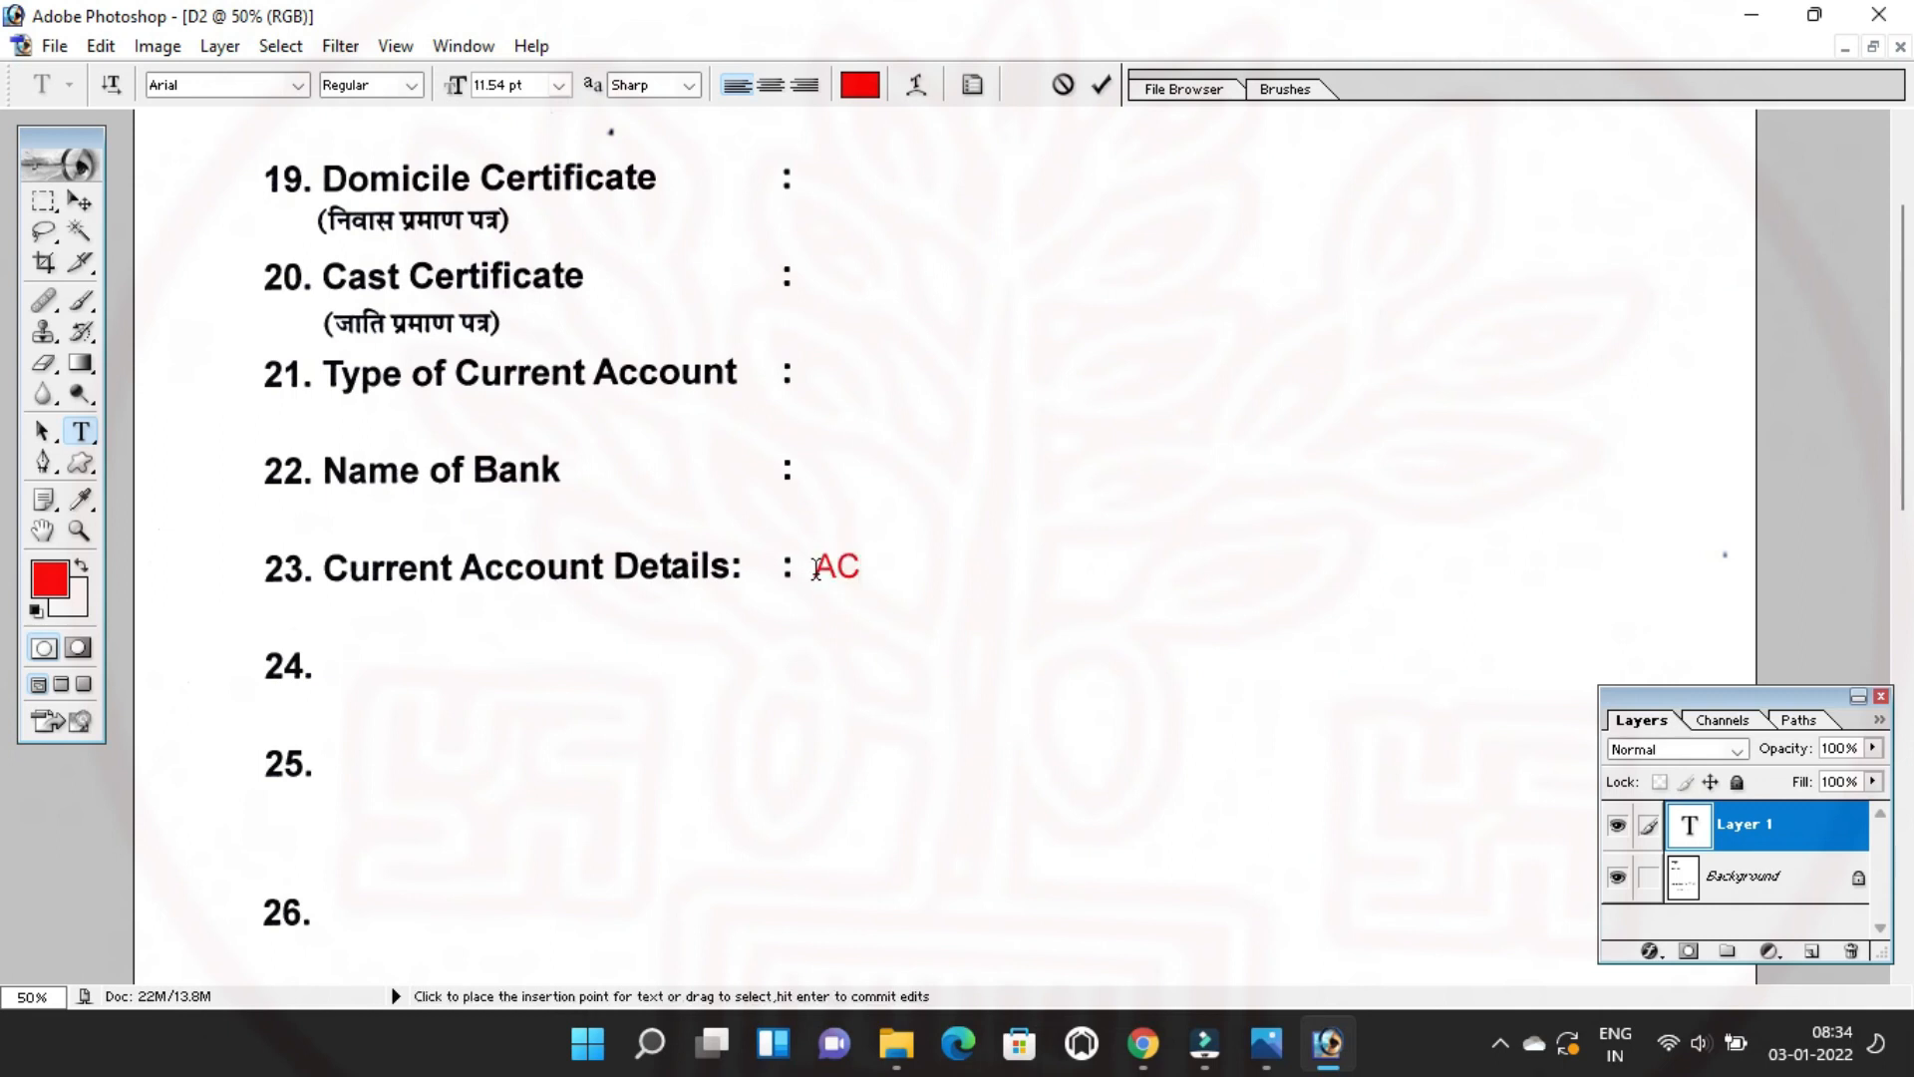
Duplicate the "AC" text towards the far end of row 23 and change the copy to "IFSC CODE".
{"action": "left_click", "coordinate": [79, 200]}
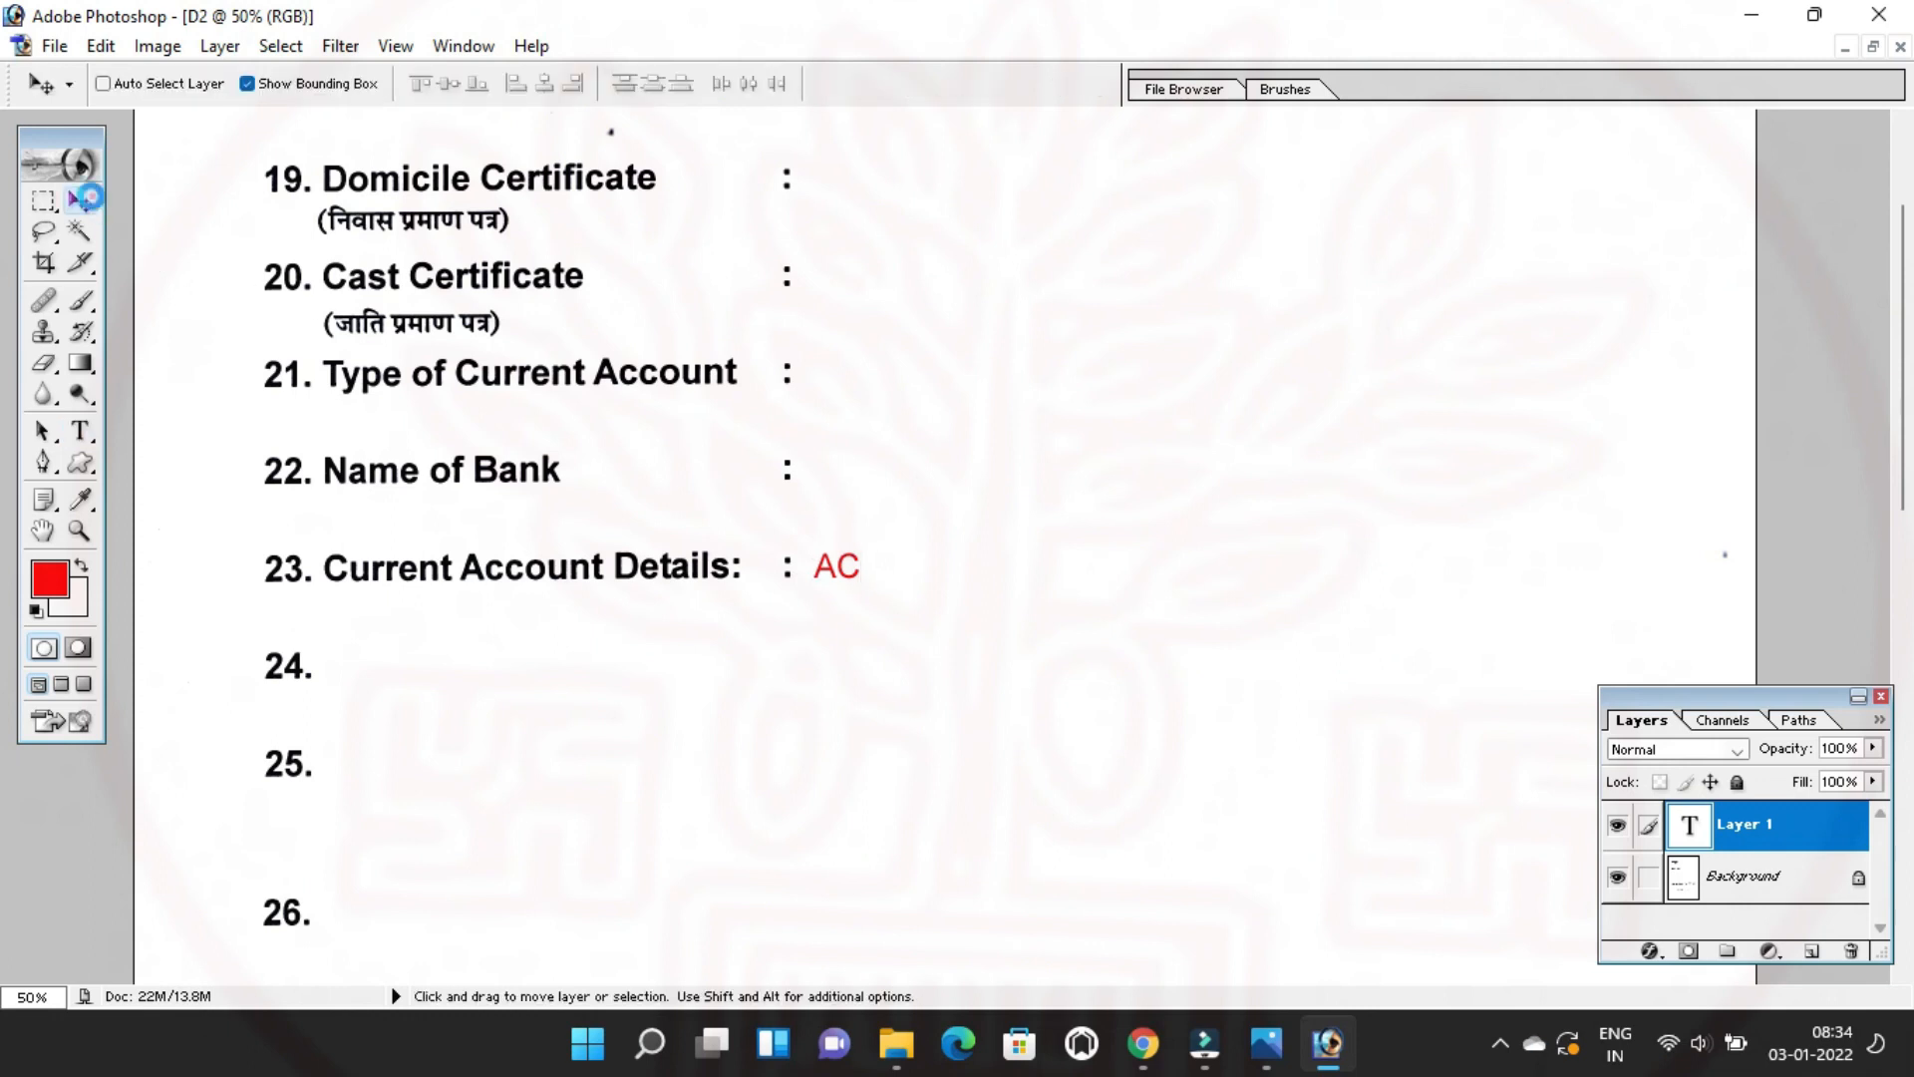
{"action": "left_click_drag", "start_coordinate": [834, 564], "coordinate": [1323, 578]}
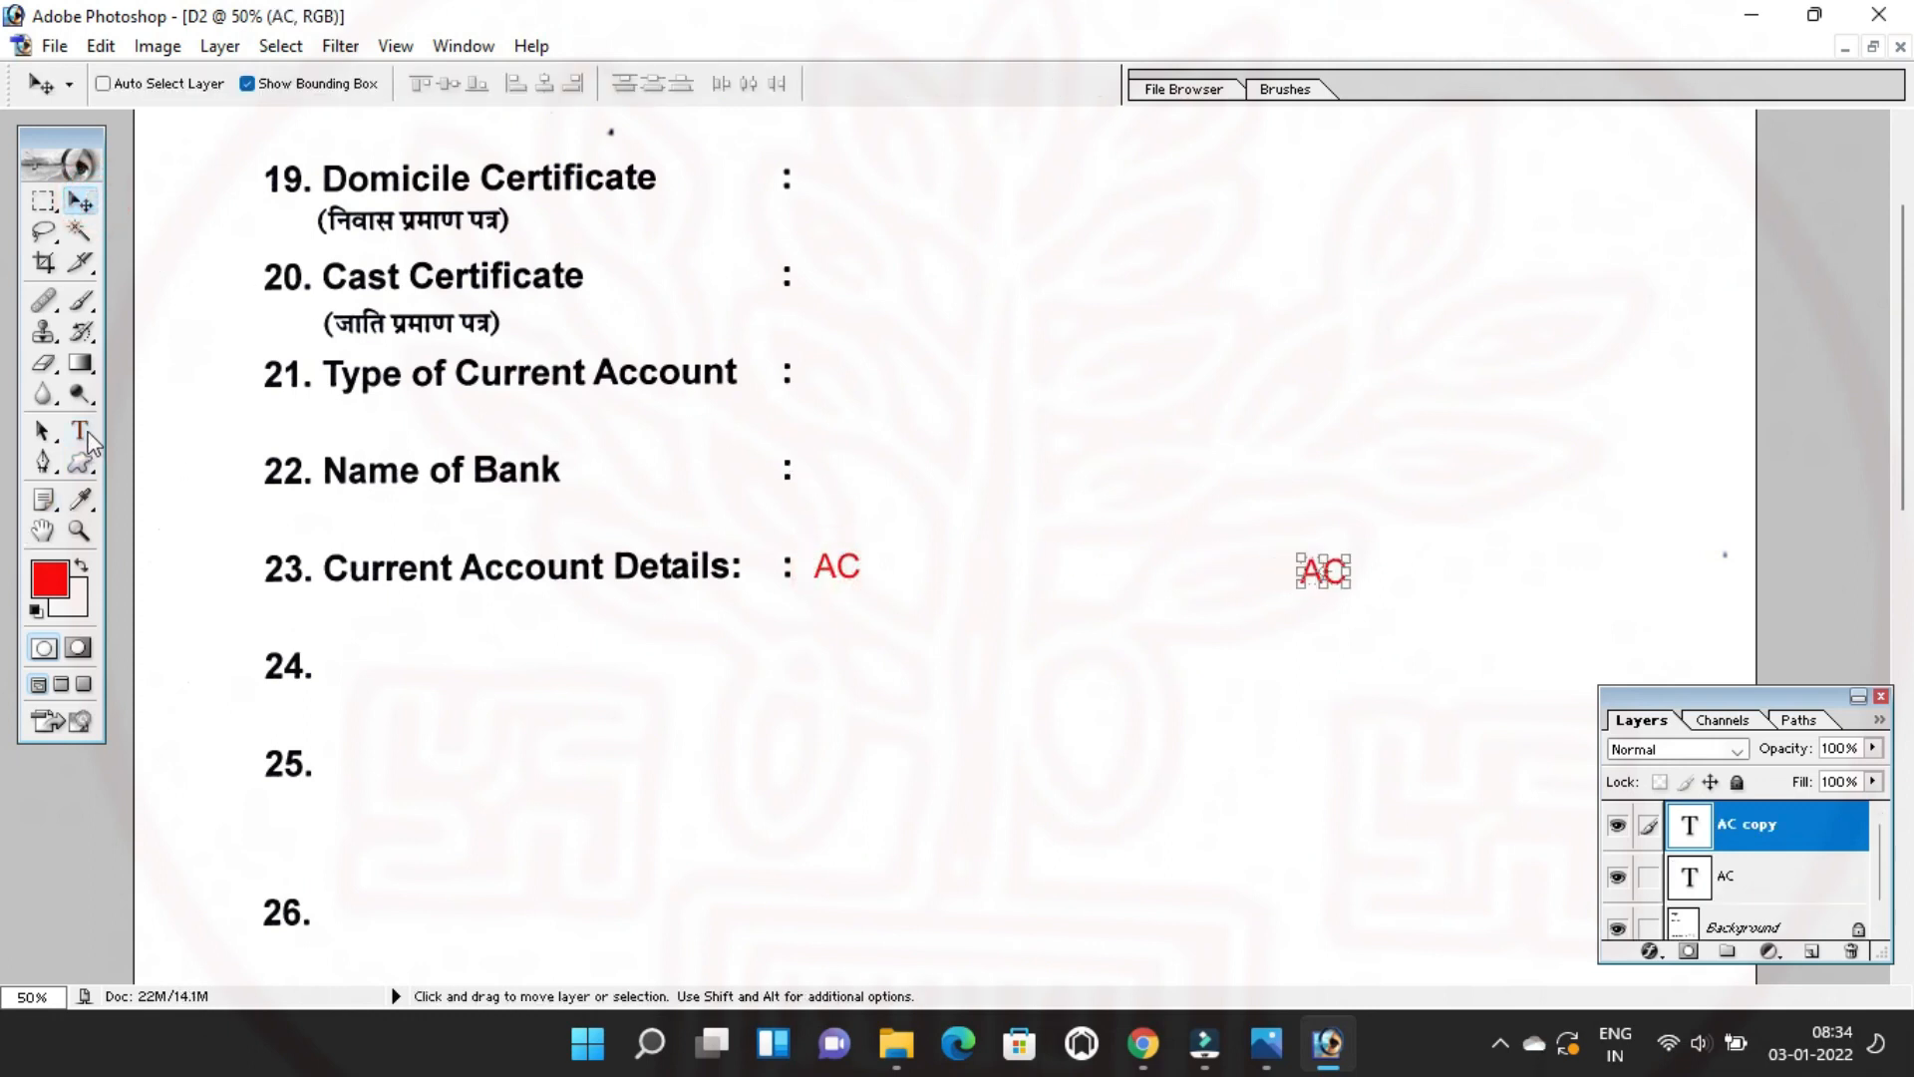
{"action": "left_click", "coordinate": [82, 433]}
{"action": "double_click", "coordinate": [1321, 579]}
{"action": "key", "text": "BackSpace"}
{"action": "type", "text": "IFSC CODE"}
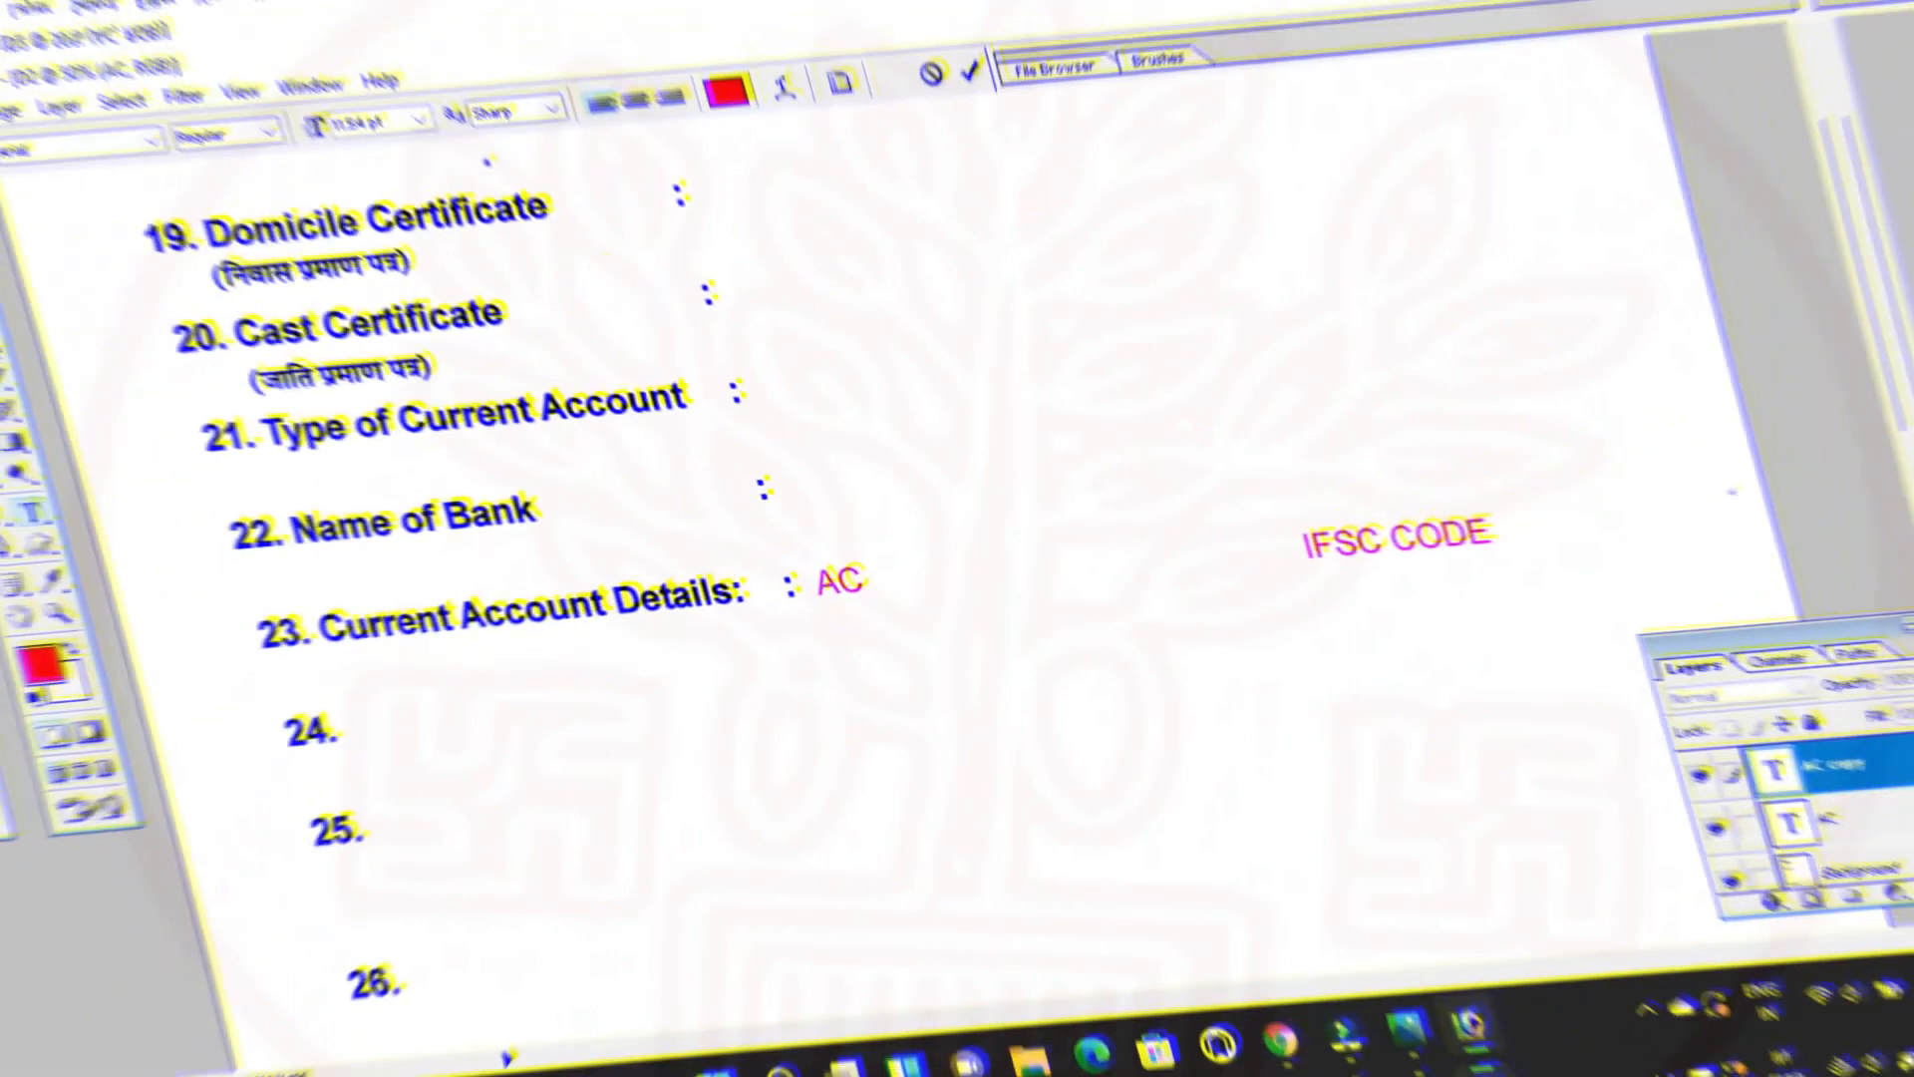
{"action": "left_click", "coordinate": [80, 202]}
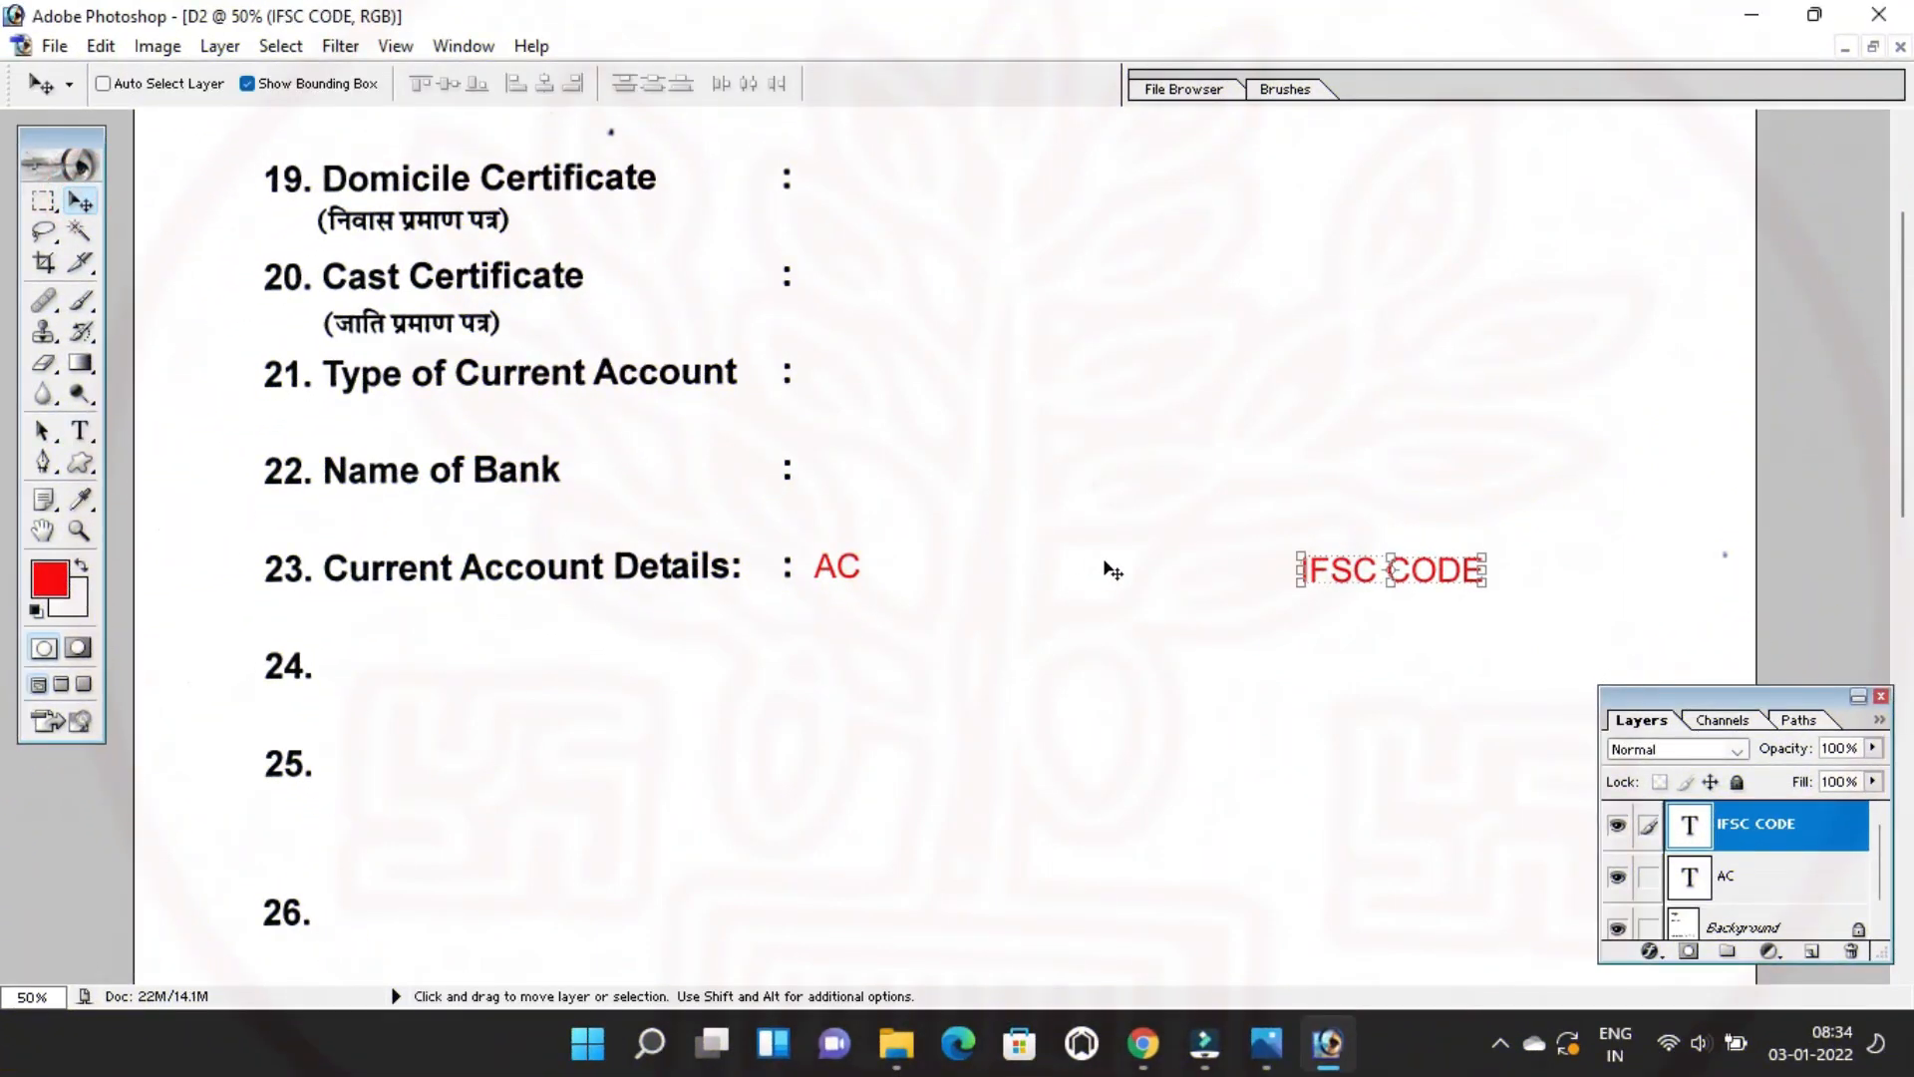
Erase to history on the Background layer along row 24 to restore "Current Account Opening Date" and its colon.
{"action": "scroll", "coordinate": [1112, 570], "scroll_direction": "down", "scroll_amount": 2}
{"action": "key", "text": "m"}
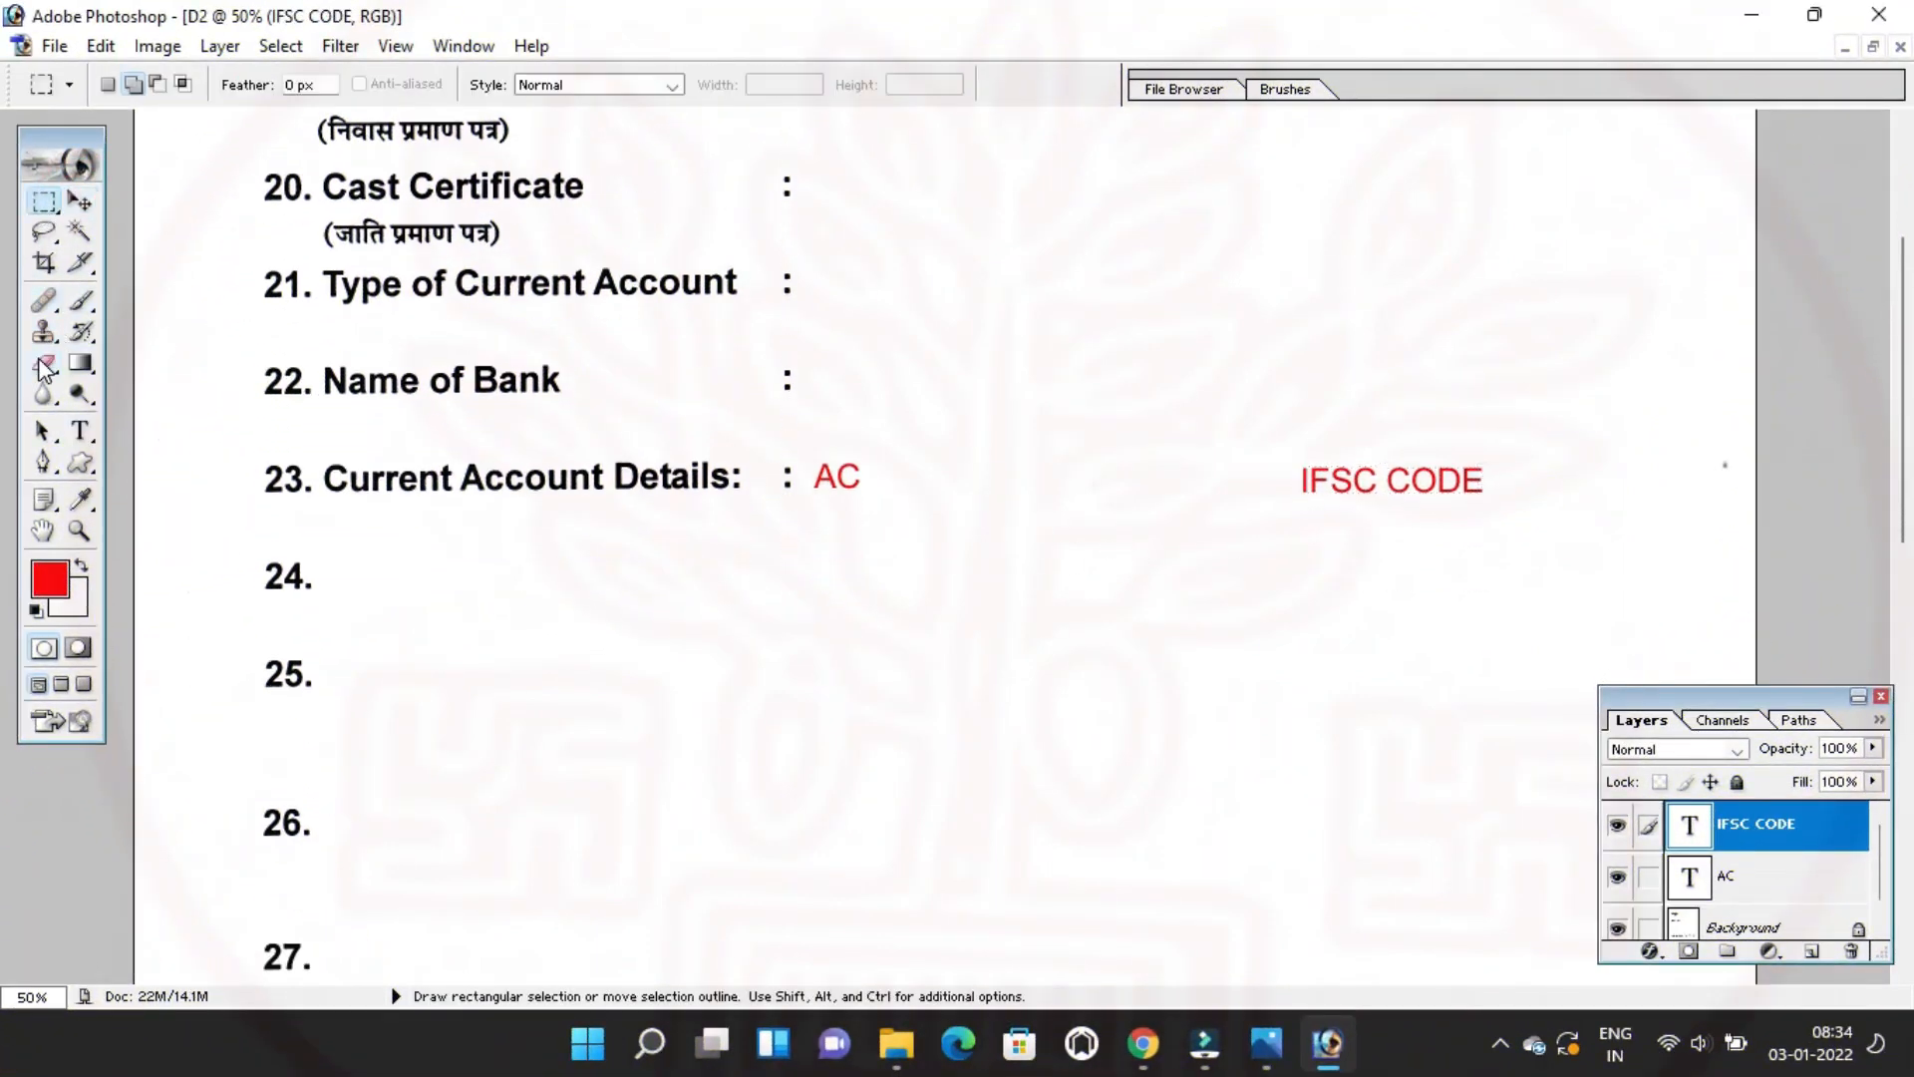
{"action": "left_click", "coordinate": [45, 366]}
{"action": "left_click", "coordinate": [1754, 909]}
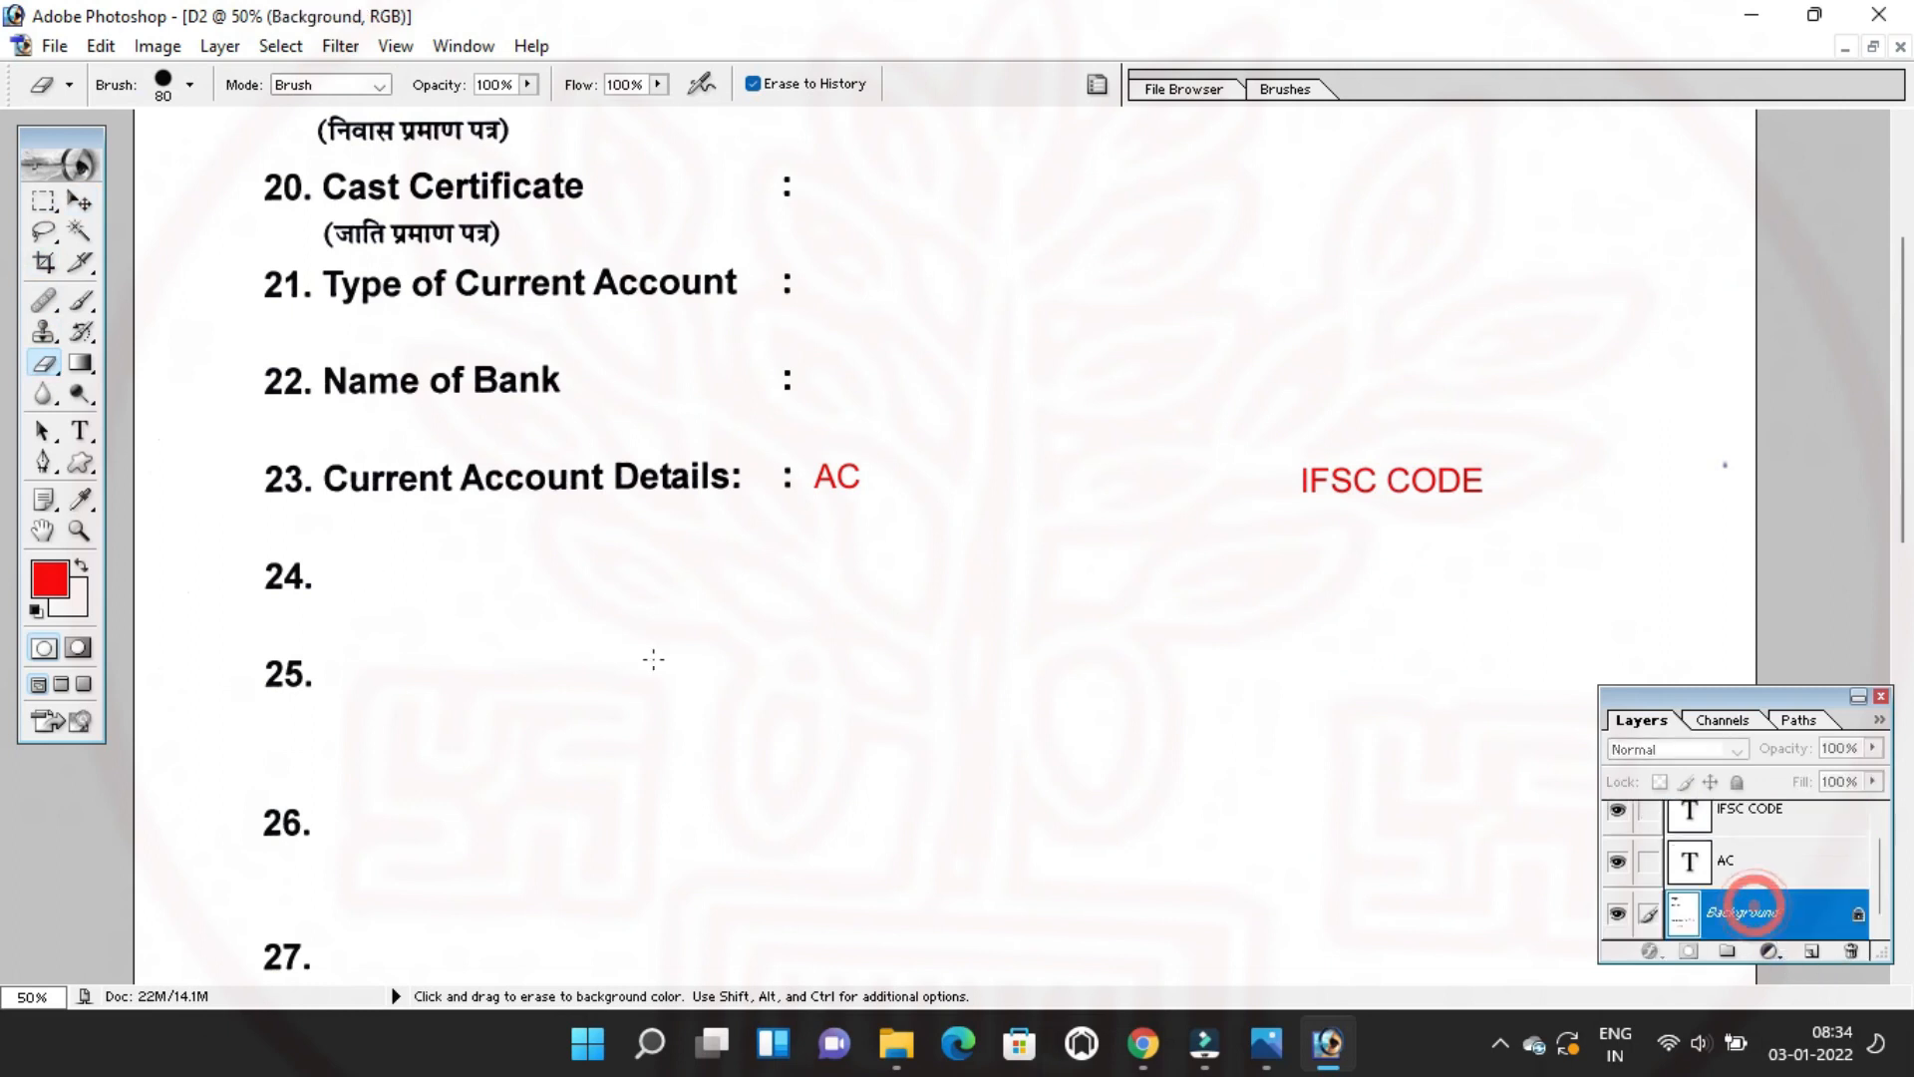
{"action": "mouse_move", "coordinate": [345, 600]}
{"action": "left_mouse_down"}
{"action": "mouse_move", "coordinate": [393, 566]}
{"action": "mouse_move", "coordinate": [308, 578]}
{"action": "mouse_move", "coordinate": [759, 576]}
{"action": "left_mouse_up"}
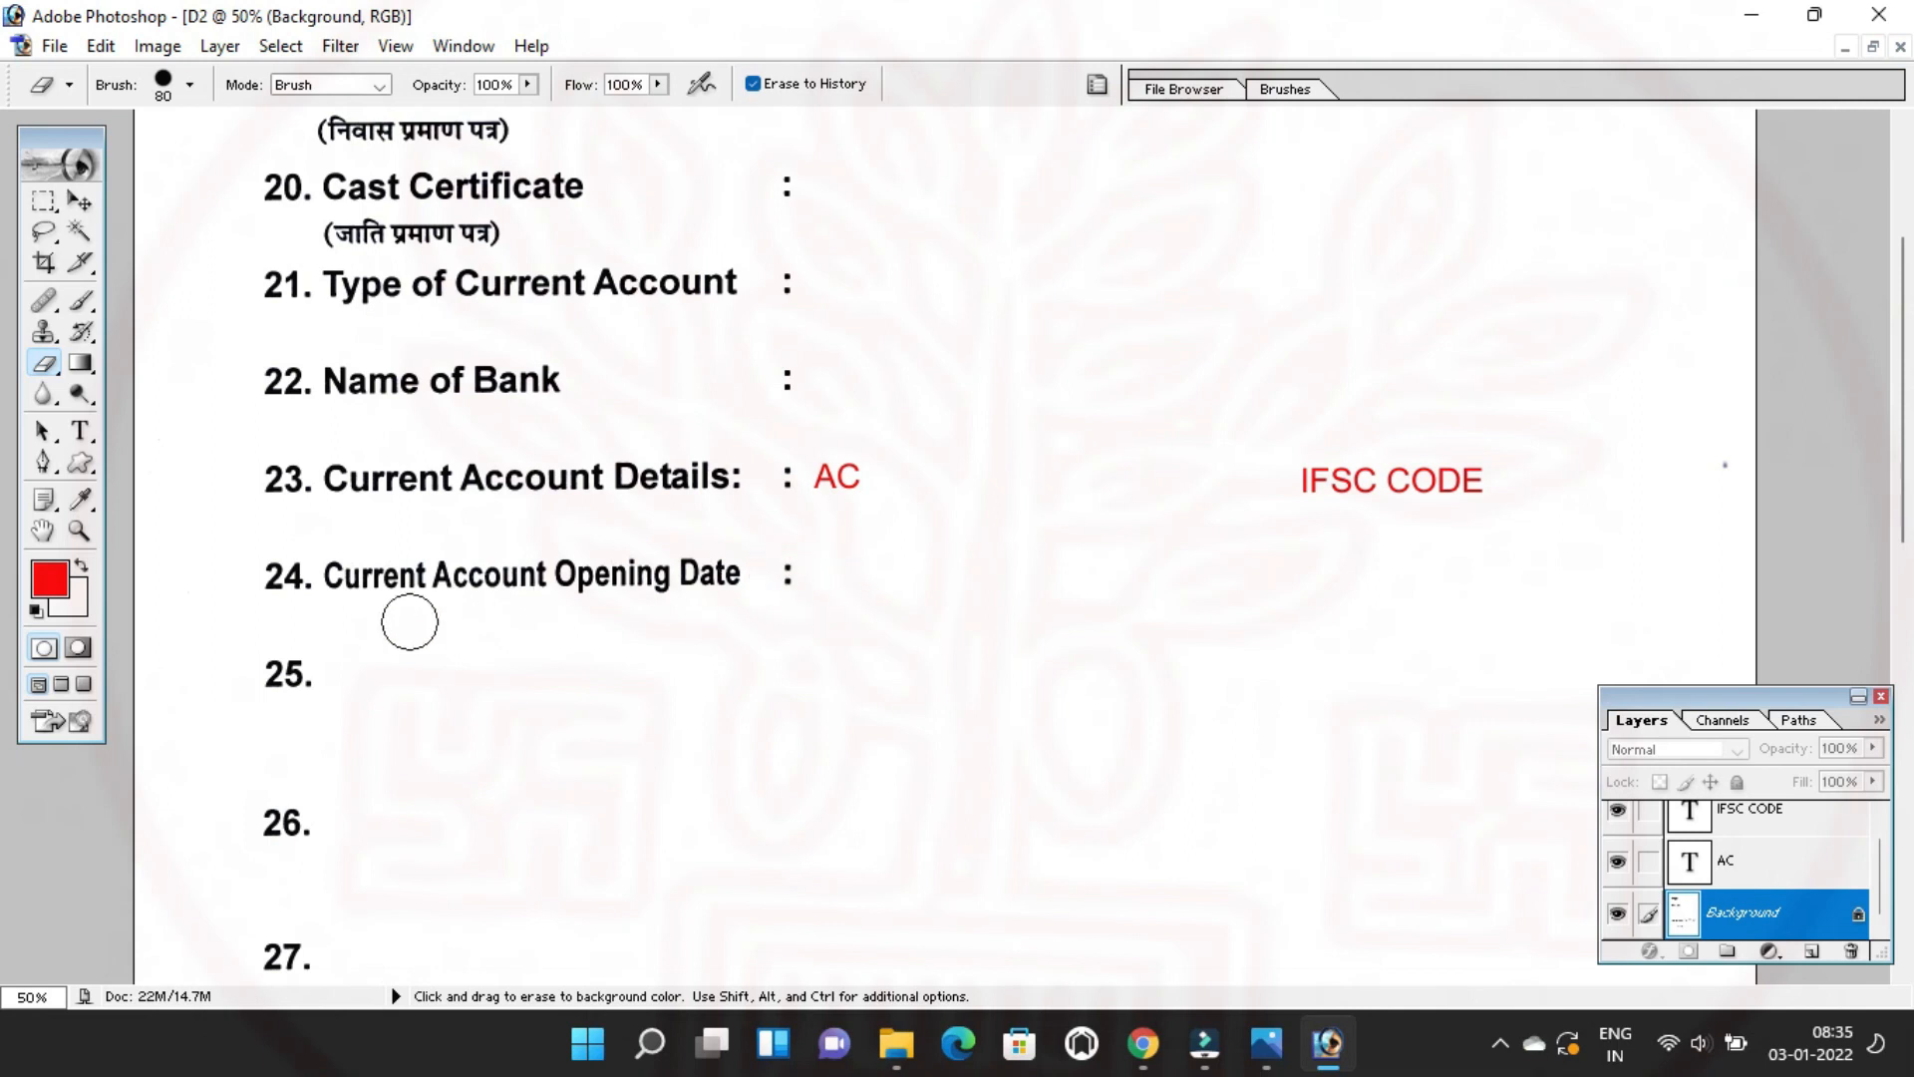
Erase to history along row 25 to restore the SC/ST account opening date question (17-05-2018) with its हाँ and नही boxes.
{"action": "scroll", "coordinate": [387, 647], "scroll_direction": "down", "scroll_amount": 2}
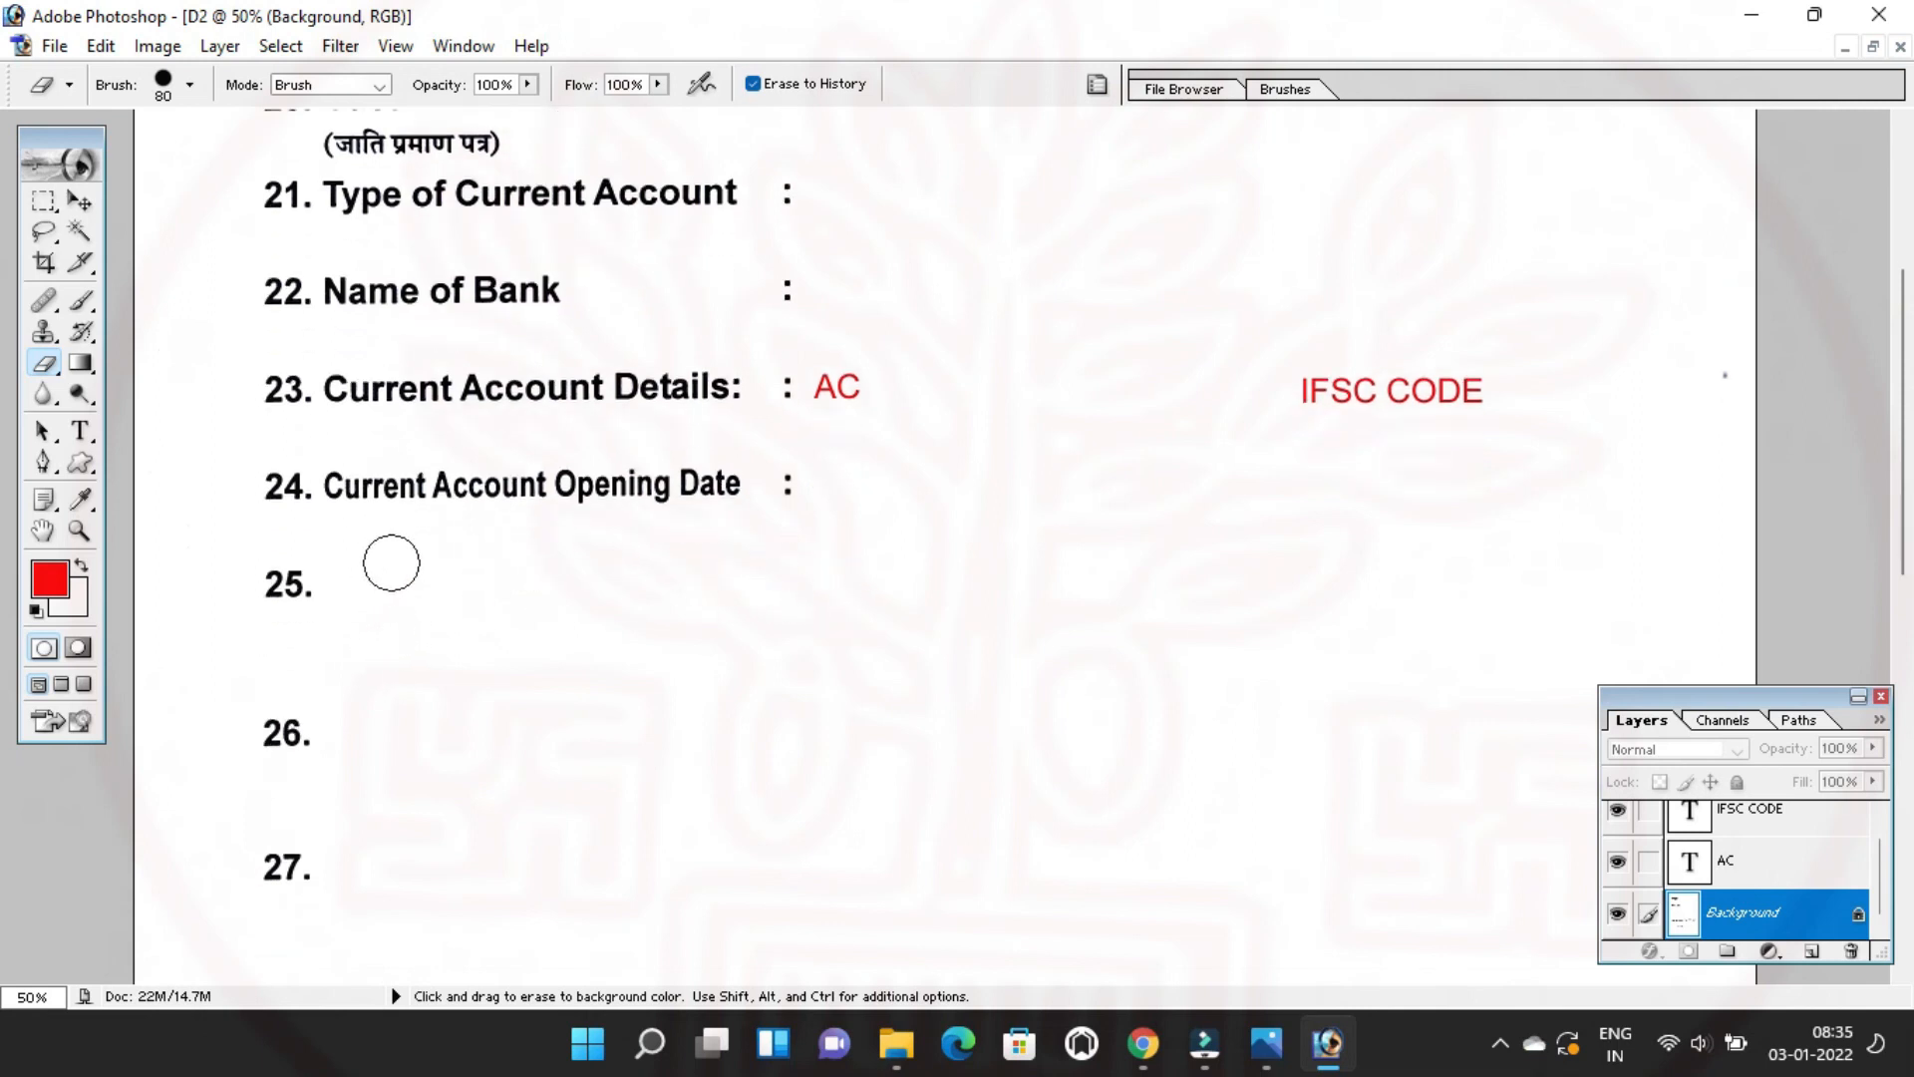
{"action": "scroll", "coordinate": [412, 559], "scroll_direction": "down", "scroll_amount": 1}
{"action": "left_click_drag", "start_coordinate": [286, 538], "coordinate": [1623, 530]}
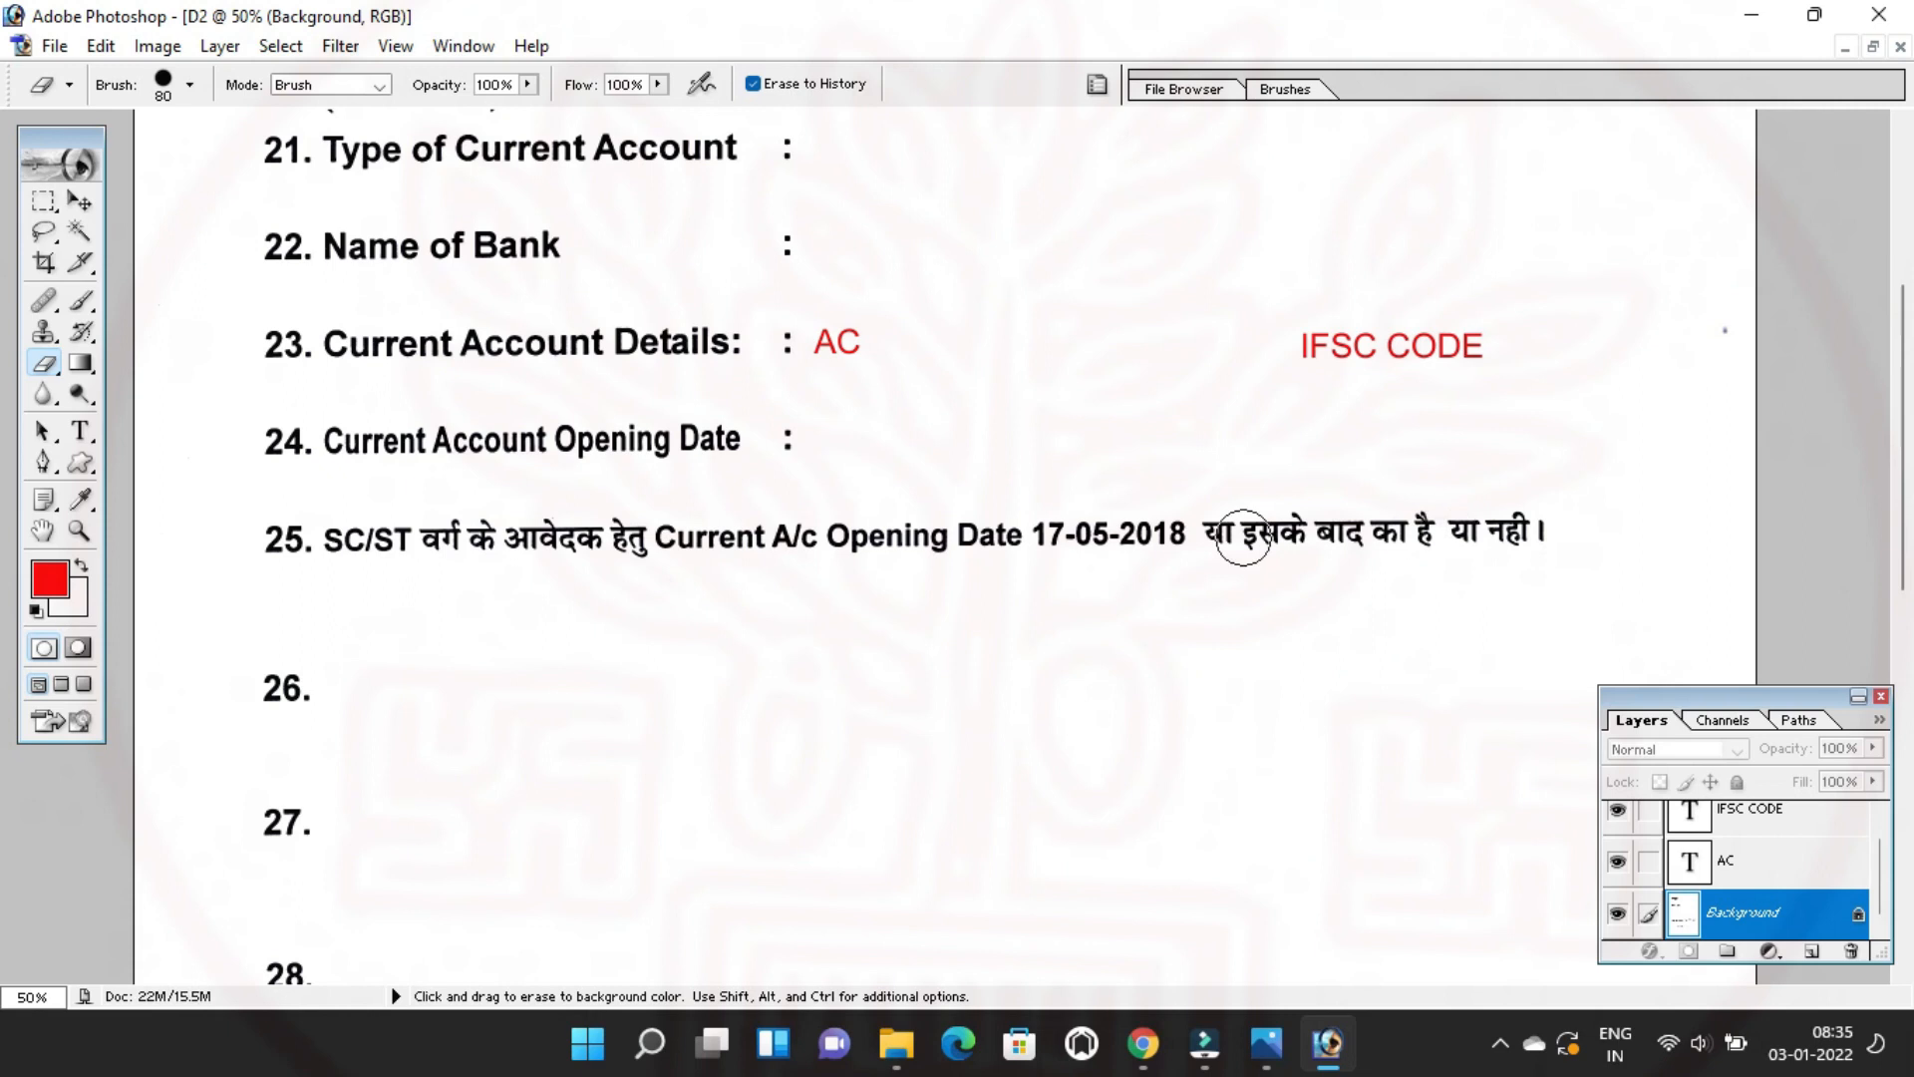
{"action": "mouse_move", "coordinate": [312, 602]}
{"action": "left_mouse_down"}
{"action": "mouse_move", "coordinate": [635, 623]}
{"action": "mouse_move", "coordinate": [662, 607]}
{"action": "mouse_move", "coordinate": [577, 592]}
{"action": "left_mouse_up"}
{"action": "mouse_move", "coordinate": [905, 587]}
{"action": "left_mouse_down"}
{"action": "mouse_move", "coordinate": [844, 615]}
{"action": "mouse_move", "coordinate": [629, 640]}
{"action": "mouse_move", "coordinate": [652, 582]}
{"action": "left_mouse_up"}
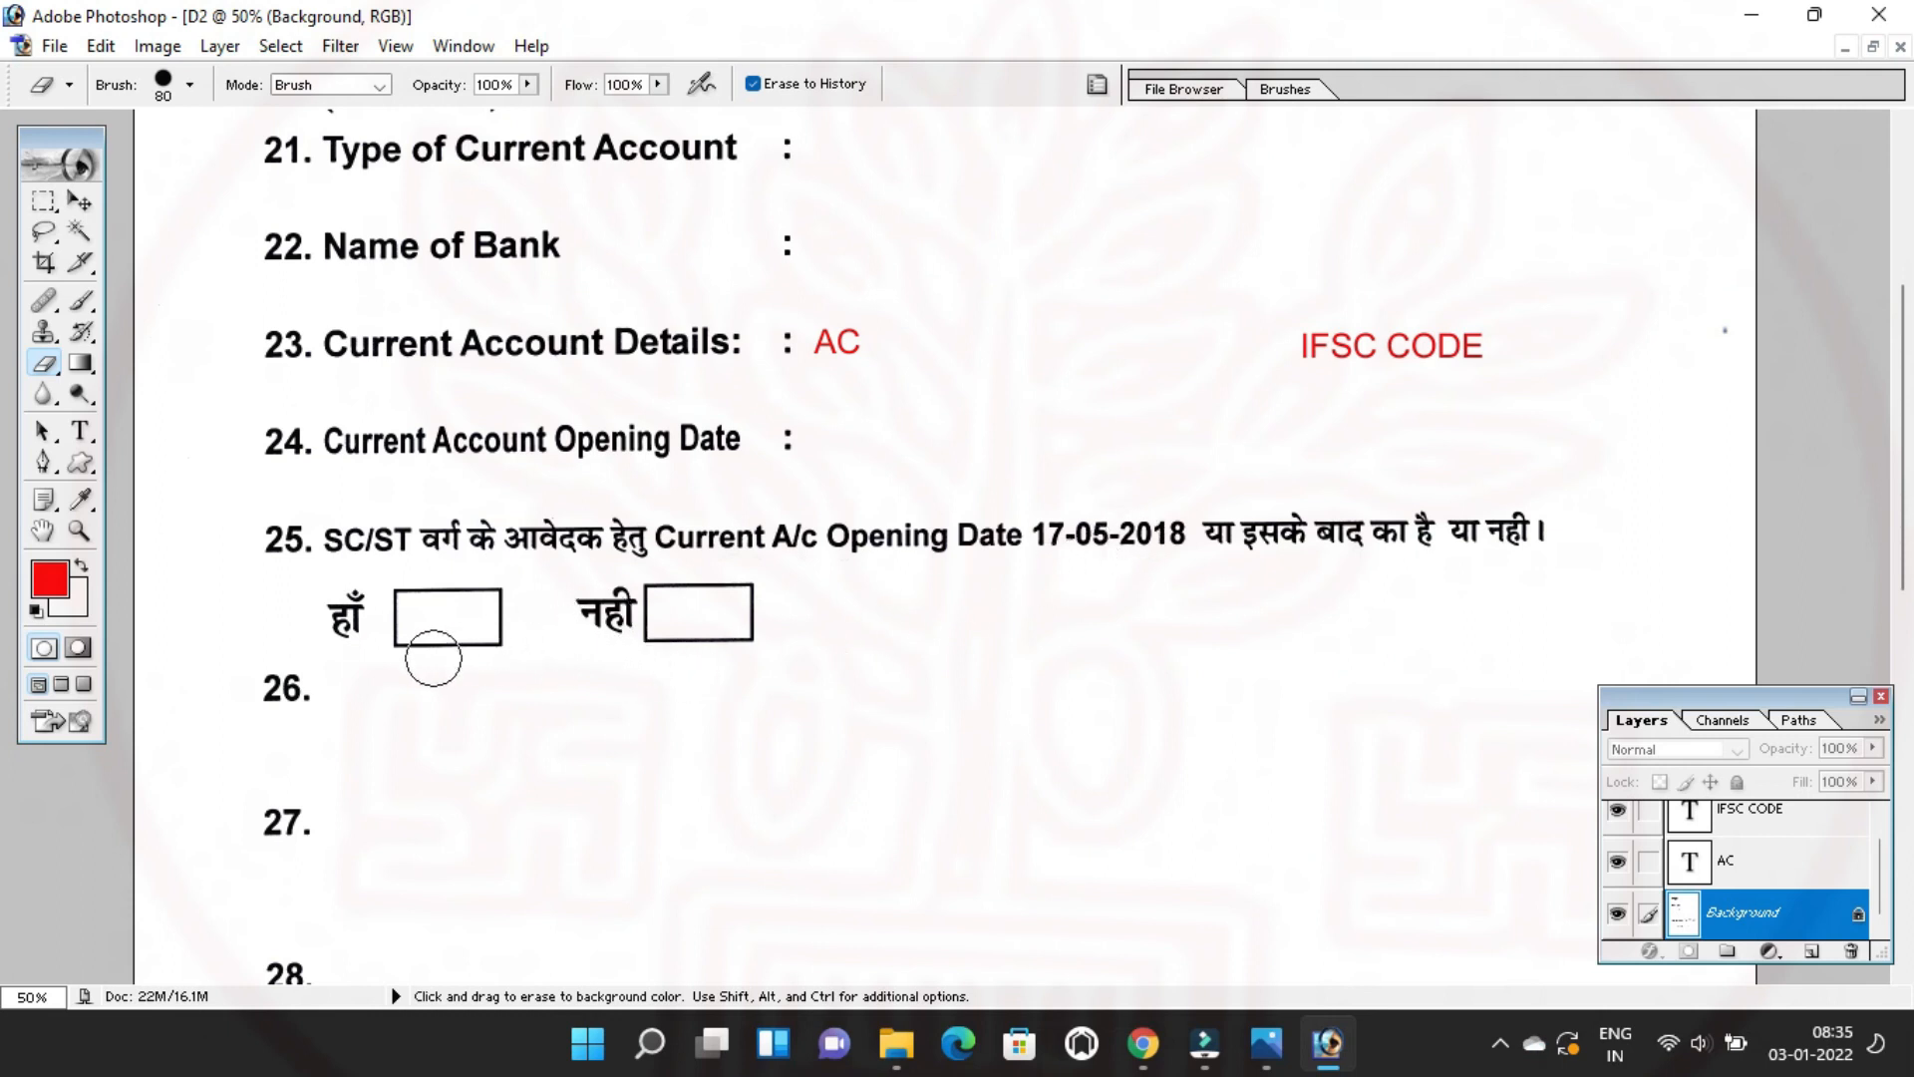
Erase to history along row 26 to restore the EBC account opening date question (04-02-2020) with its हाँ and नही boxes.
{"action": "scroll", "coordinate": [433, 658], "scroll_direction": "down", "scroll_amount": 3}
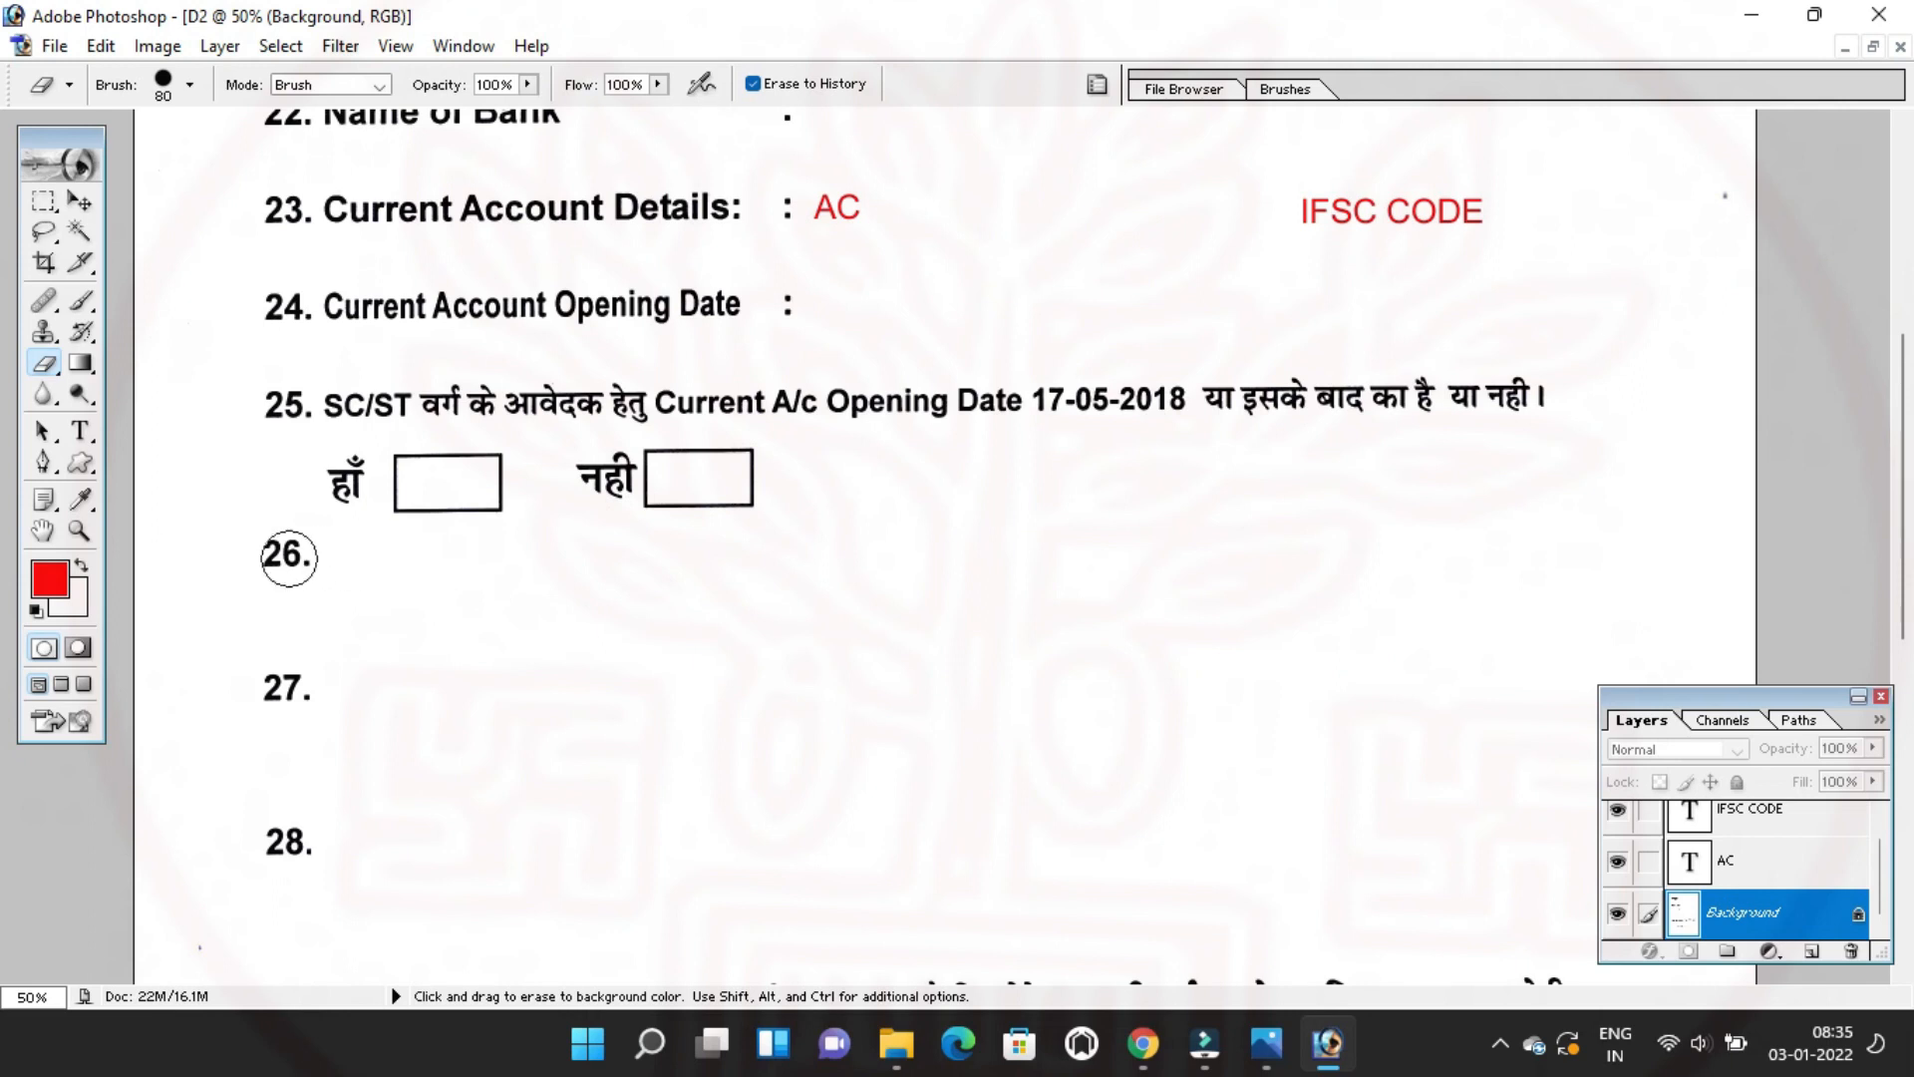
{"action": "mouse_move", "coordinate": [283, 557]}
{"action": "left_mouse_down"}
{"action": "mouse_move", "coordinate": [583, 558]}
{"action": "mouse_move", "coordinate": [452, 575]}
{"action": "mouse_move", "coordinate": [764, 550]}
{"action": "mouse_move", "coordinate": [721, 549]}
{"action": "mouse_move", "coordinate": [577, 551]}
{"action": "mouse_move", "coordinate": [809, 574]}
{"action": "mouse_move", "coordinate": [988, 550]}
{"action": "mouse_move", "coordinate": [999, 579]}
{"action": "mouse_move", "coordinate": [724, 579]}
{"action": "mouse_move", "coordinate": [1269, 552]}
{"action": "left_mouse_up"}
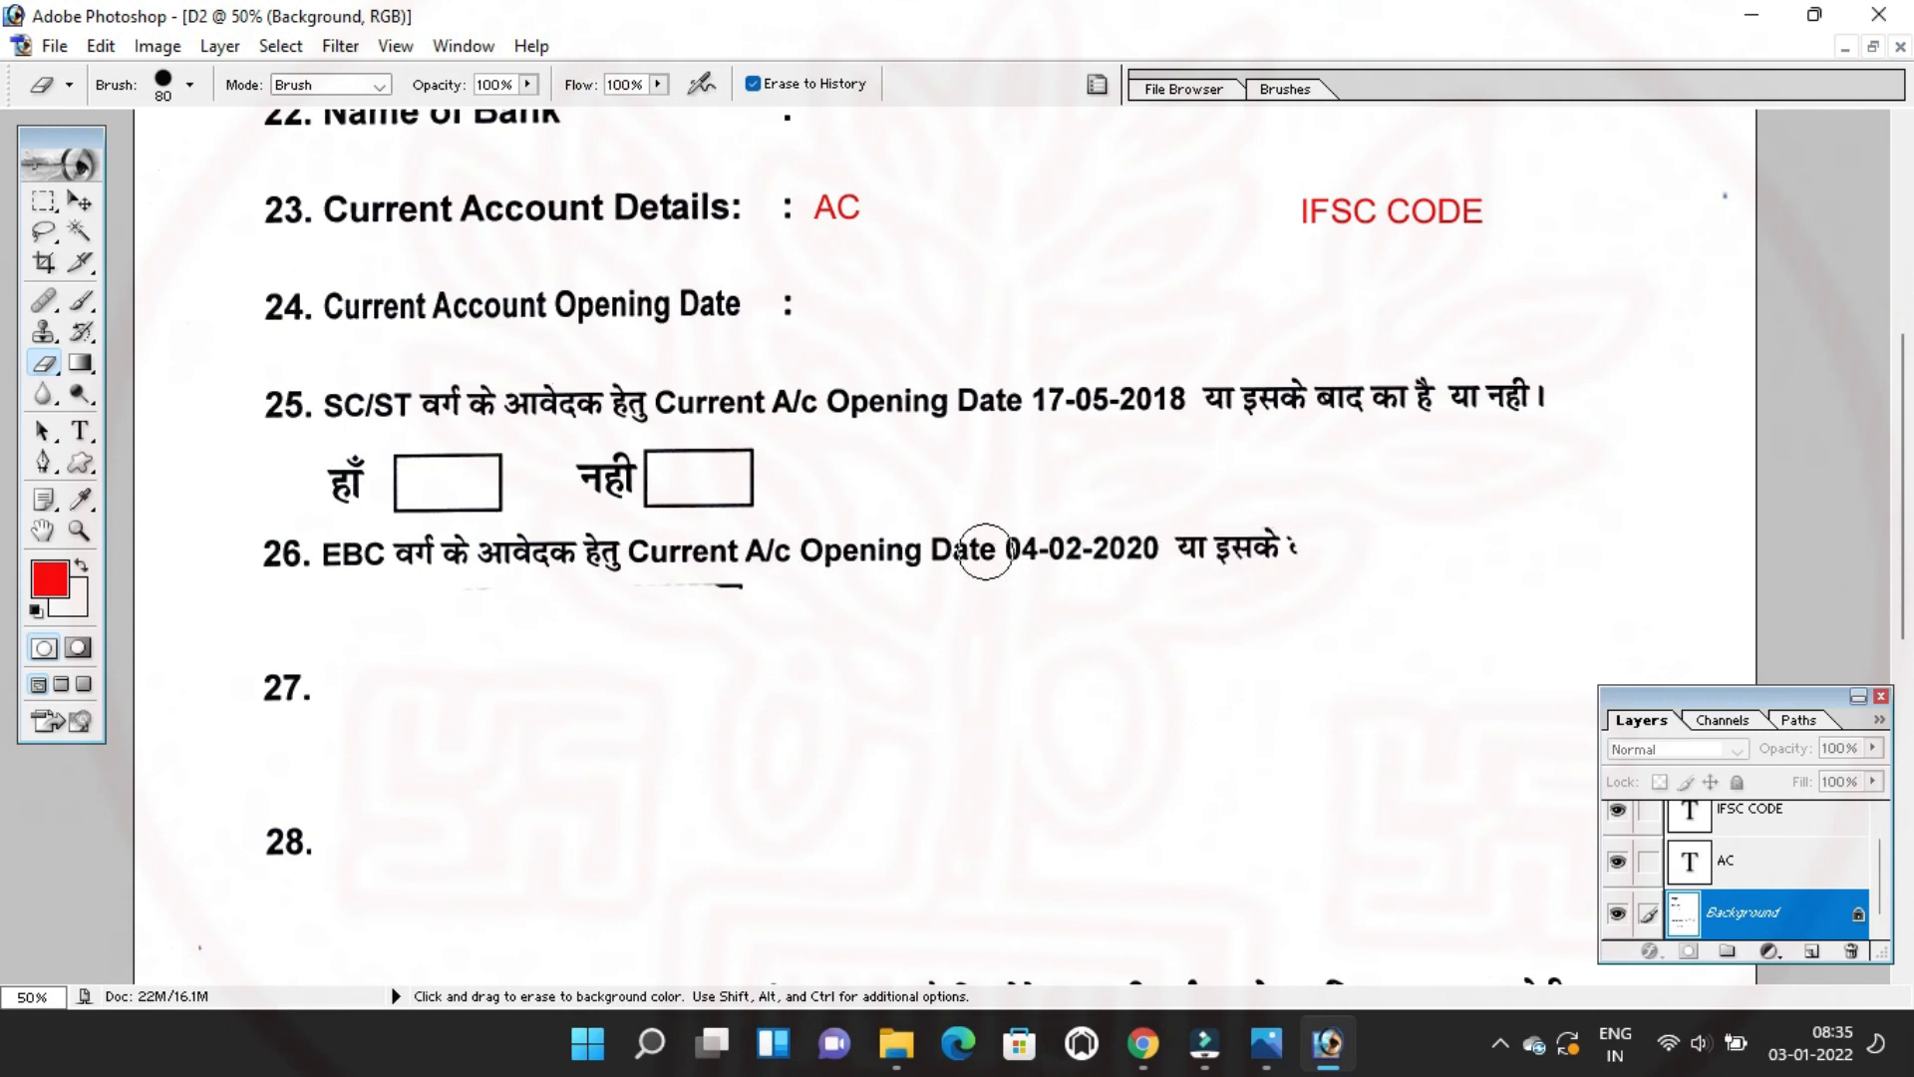
{"action": "mouse_move", "coordinate": [1274, 535]}
{"action": "left_mouse_down"}
{"action": "mouse_move", "coordinate": [1482, 555]}
{"action": "mouse_move", "coordinate": [1458, 550]}
{"action": "left_mouse_up"}
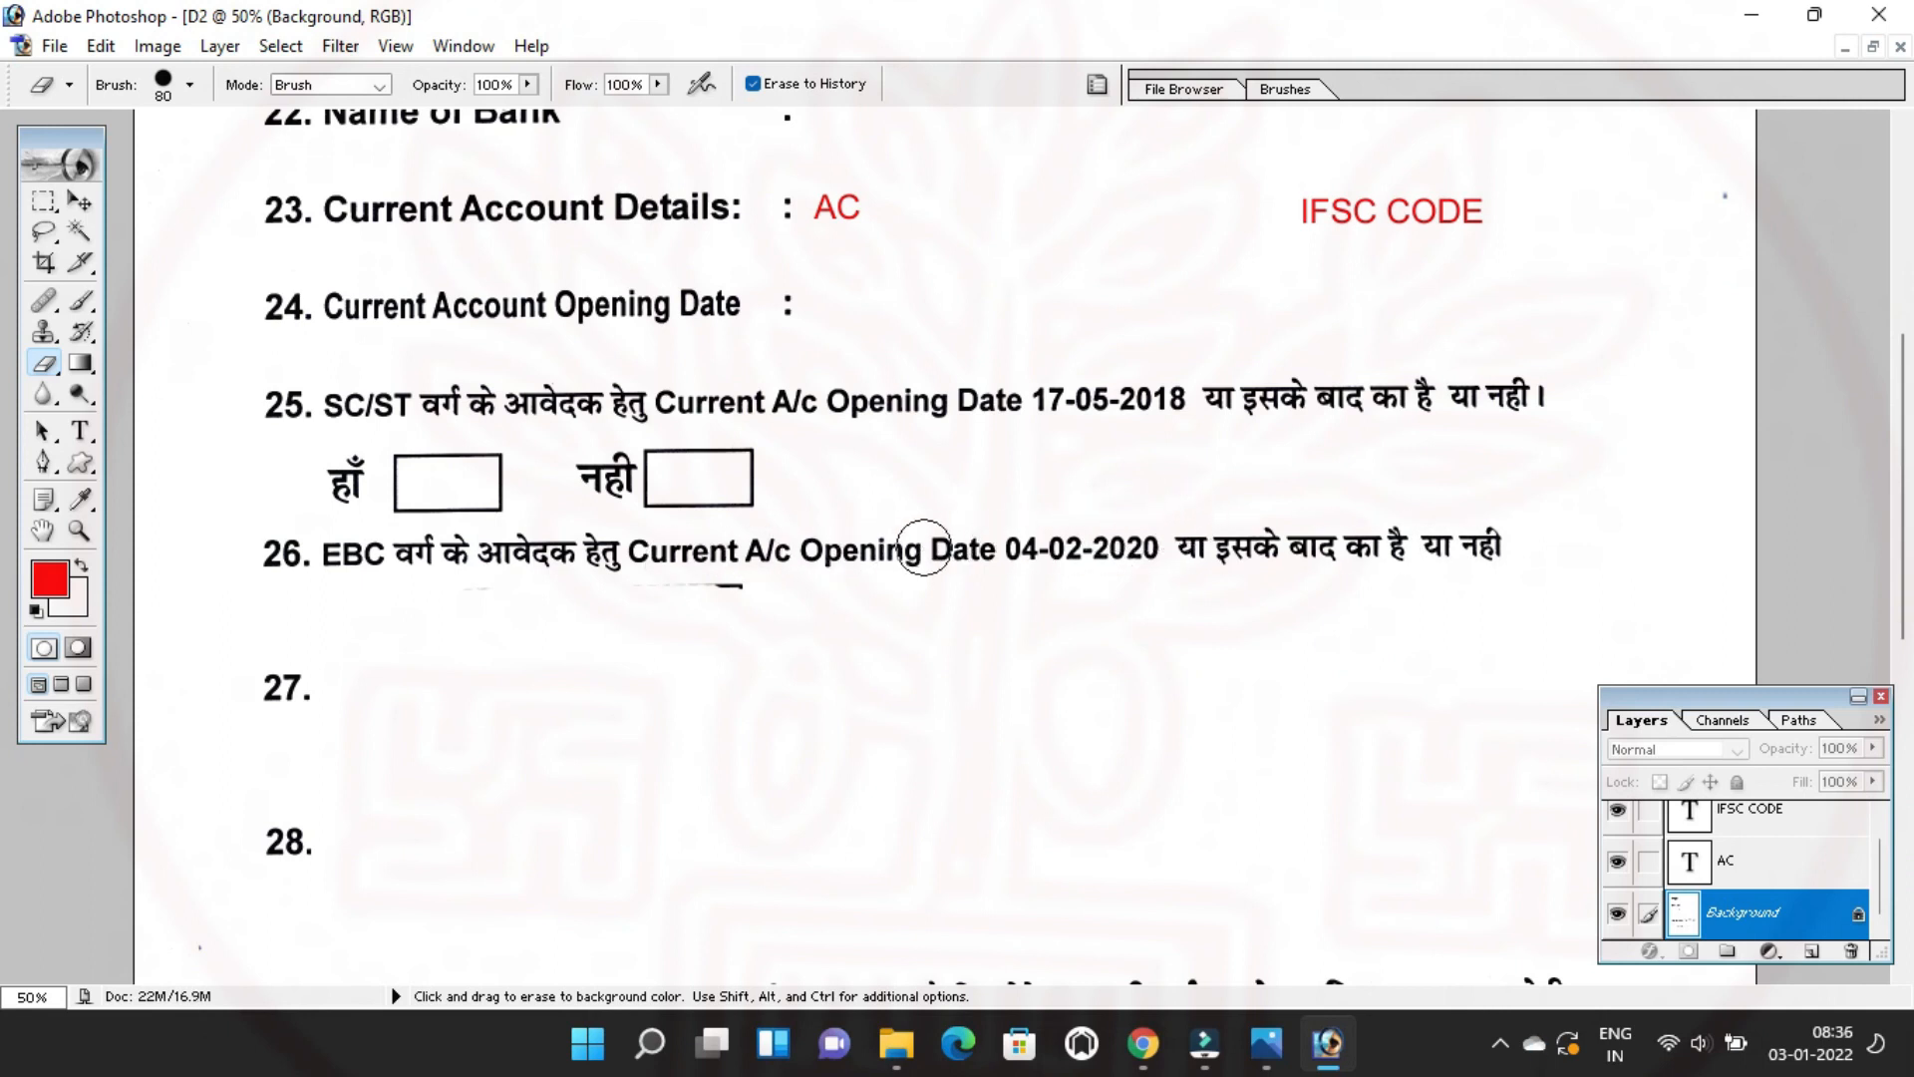
{"action": "left_click", "coordinate": [1515, 547]}
{"action": "mouse_move", "coordinate": [1002, 563]}
{"action": "left_mouse_down"}
{"action": "mouse_move", "coordinate": [568, 617]}
{"action": "mouse_move", "coordinate": [694, 628]}
{"action": "mouse_move", "coordinate": [756, 618]}
{"action": "mouse_move", "coordinate": [404, 616]}
{"action": "mouse_move", "coordinate": [514, 616]}
{"action": "mouse_move", "coordinate": [425, 609]}
{"action": "left_mouse_up"}
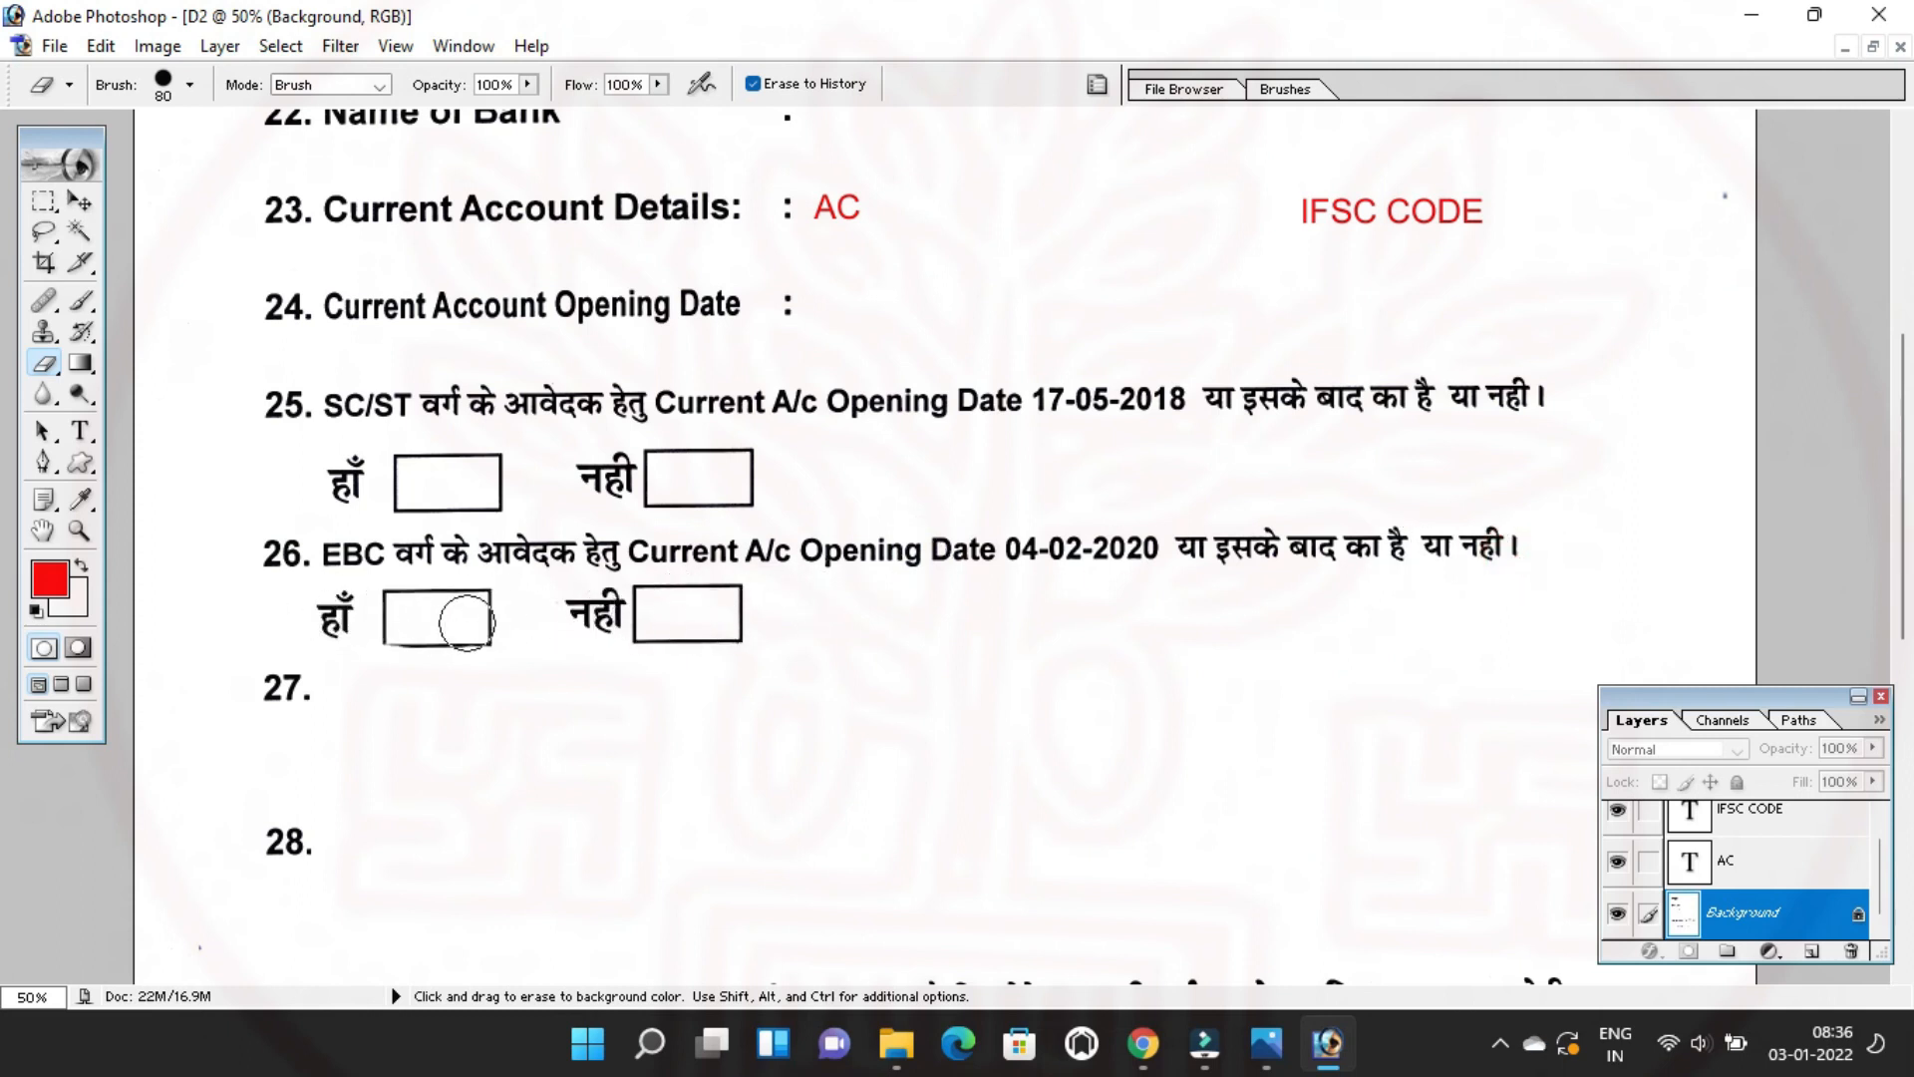
Add the red text "61" at 47.54 pt and place it beside rows 20 and 21, beneath the Issue Date column.
{"action": "scroll", "coordinate": [453, 610], "scroll_direction": "down", "scroll_amount": 3}
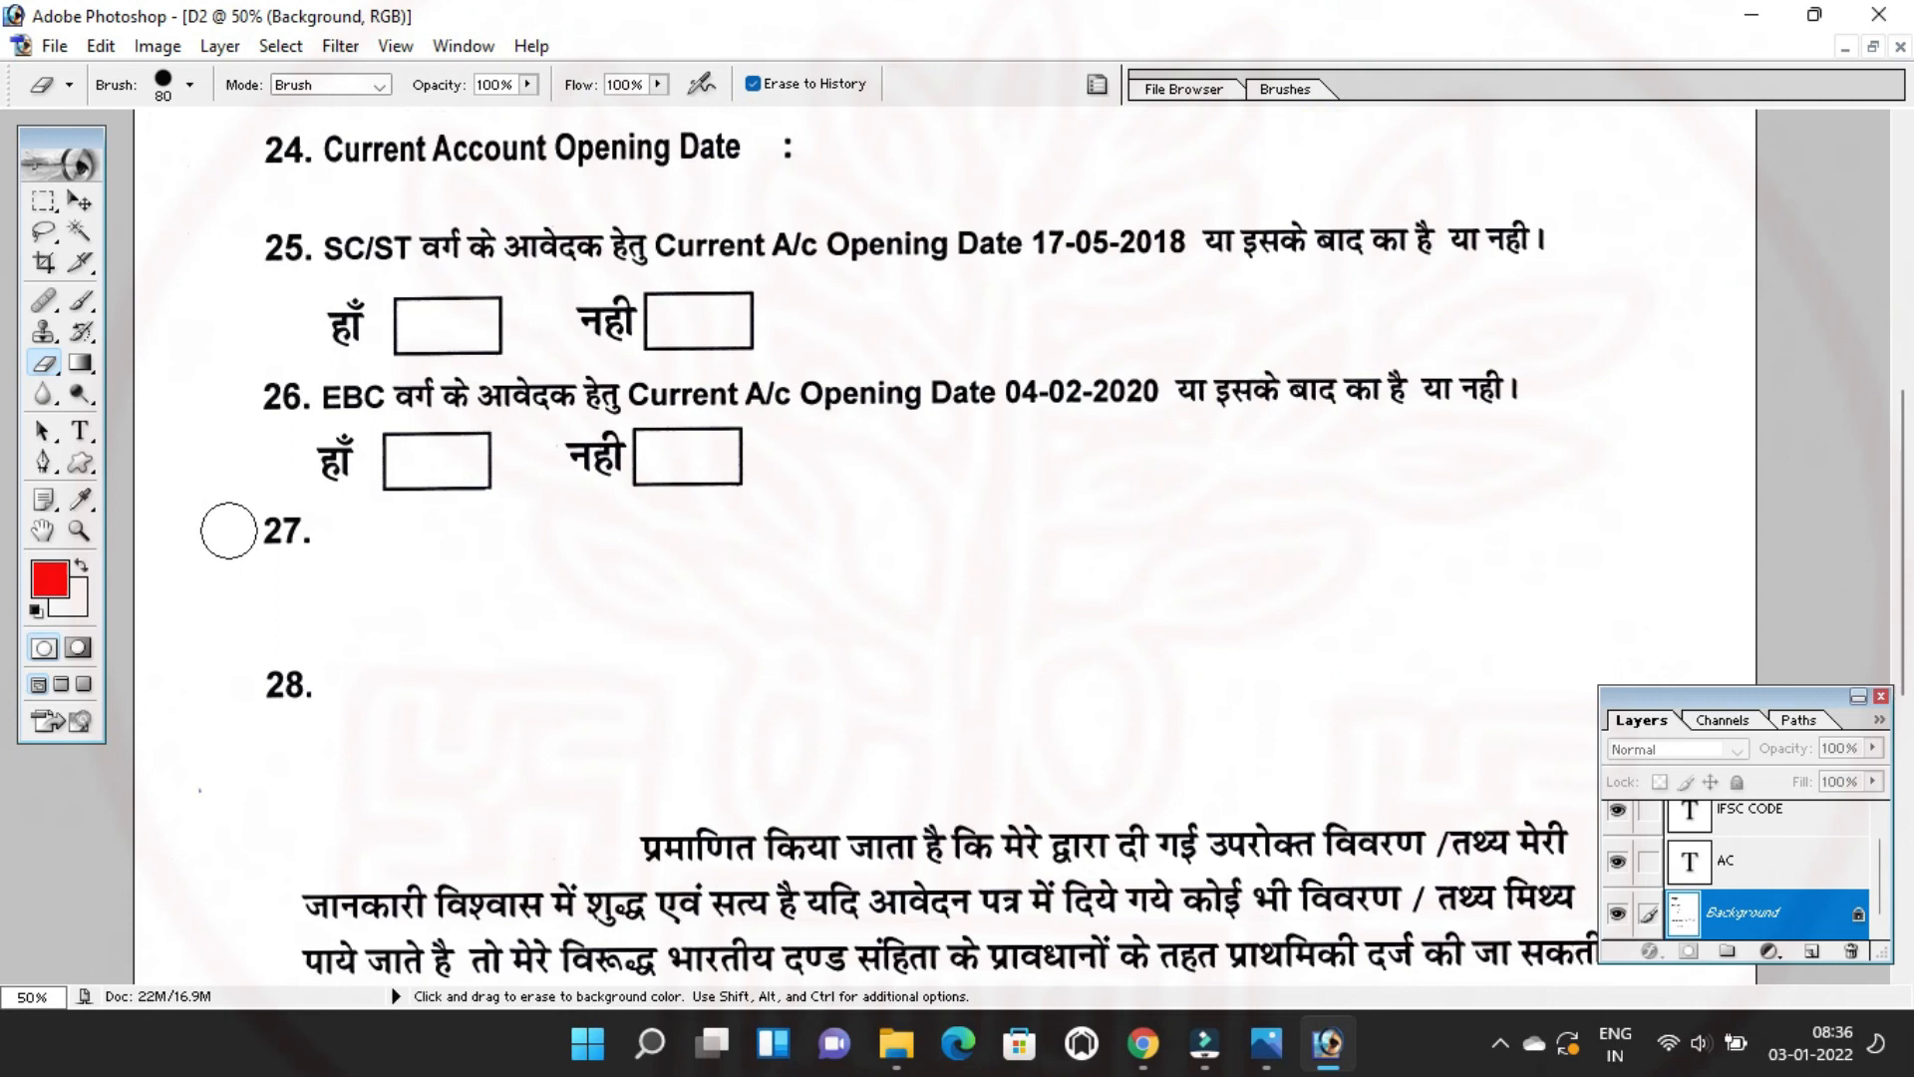
{"action": "scroll", "coordinate": [399, 468], "scroll_direction": "down", "scroll_amount": 1}
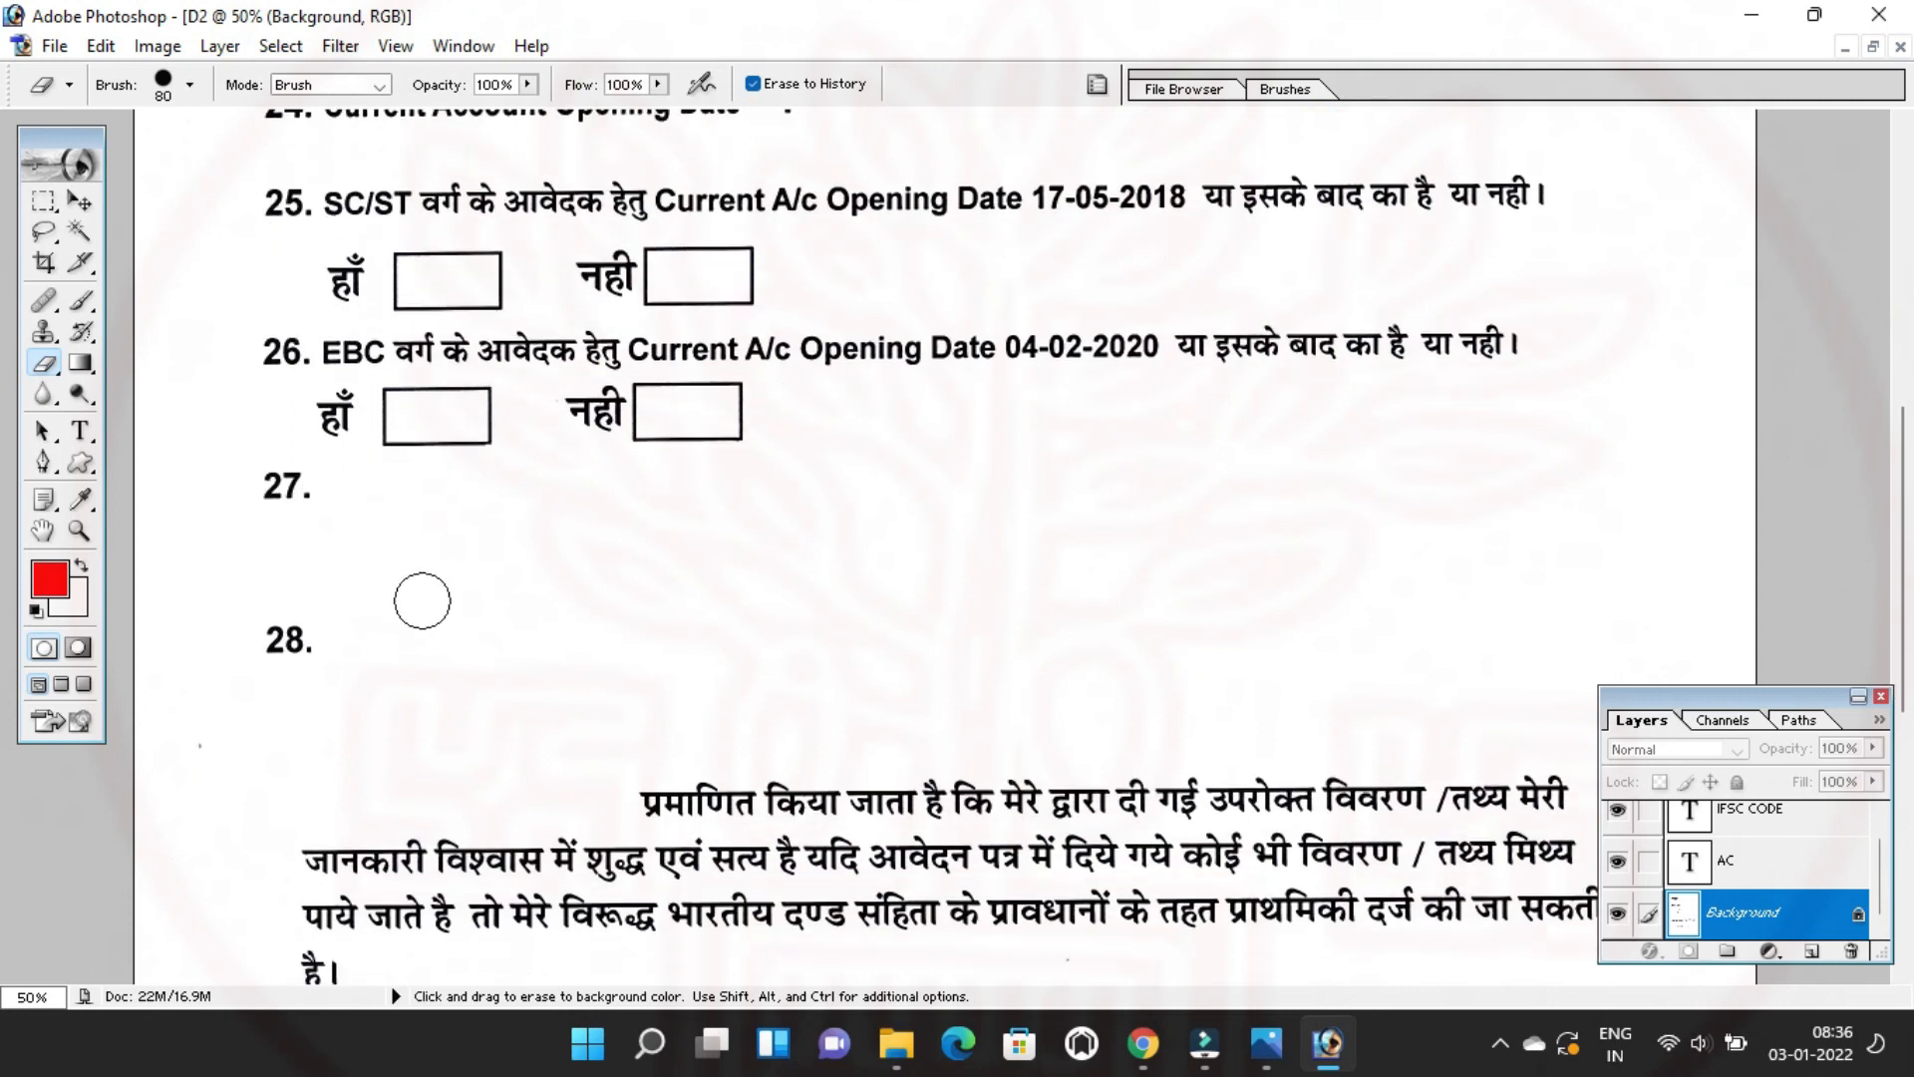
{"action": "scroll", "coordinate": [419, 599], "scroll_direction": "up", "scroll_amount": 3}
{"action": "scroll", "coordinate": [422, 601], "scroll_direction": "up", "scroll_amount": 8}
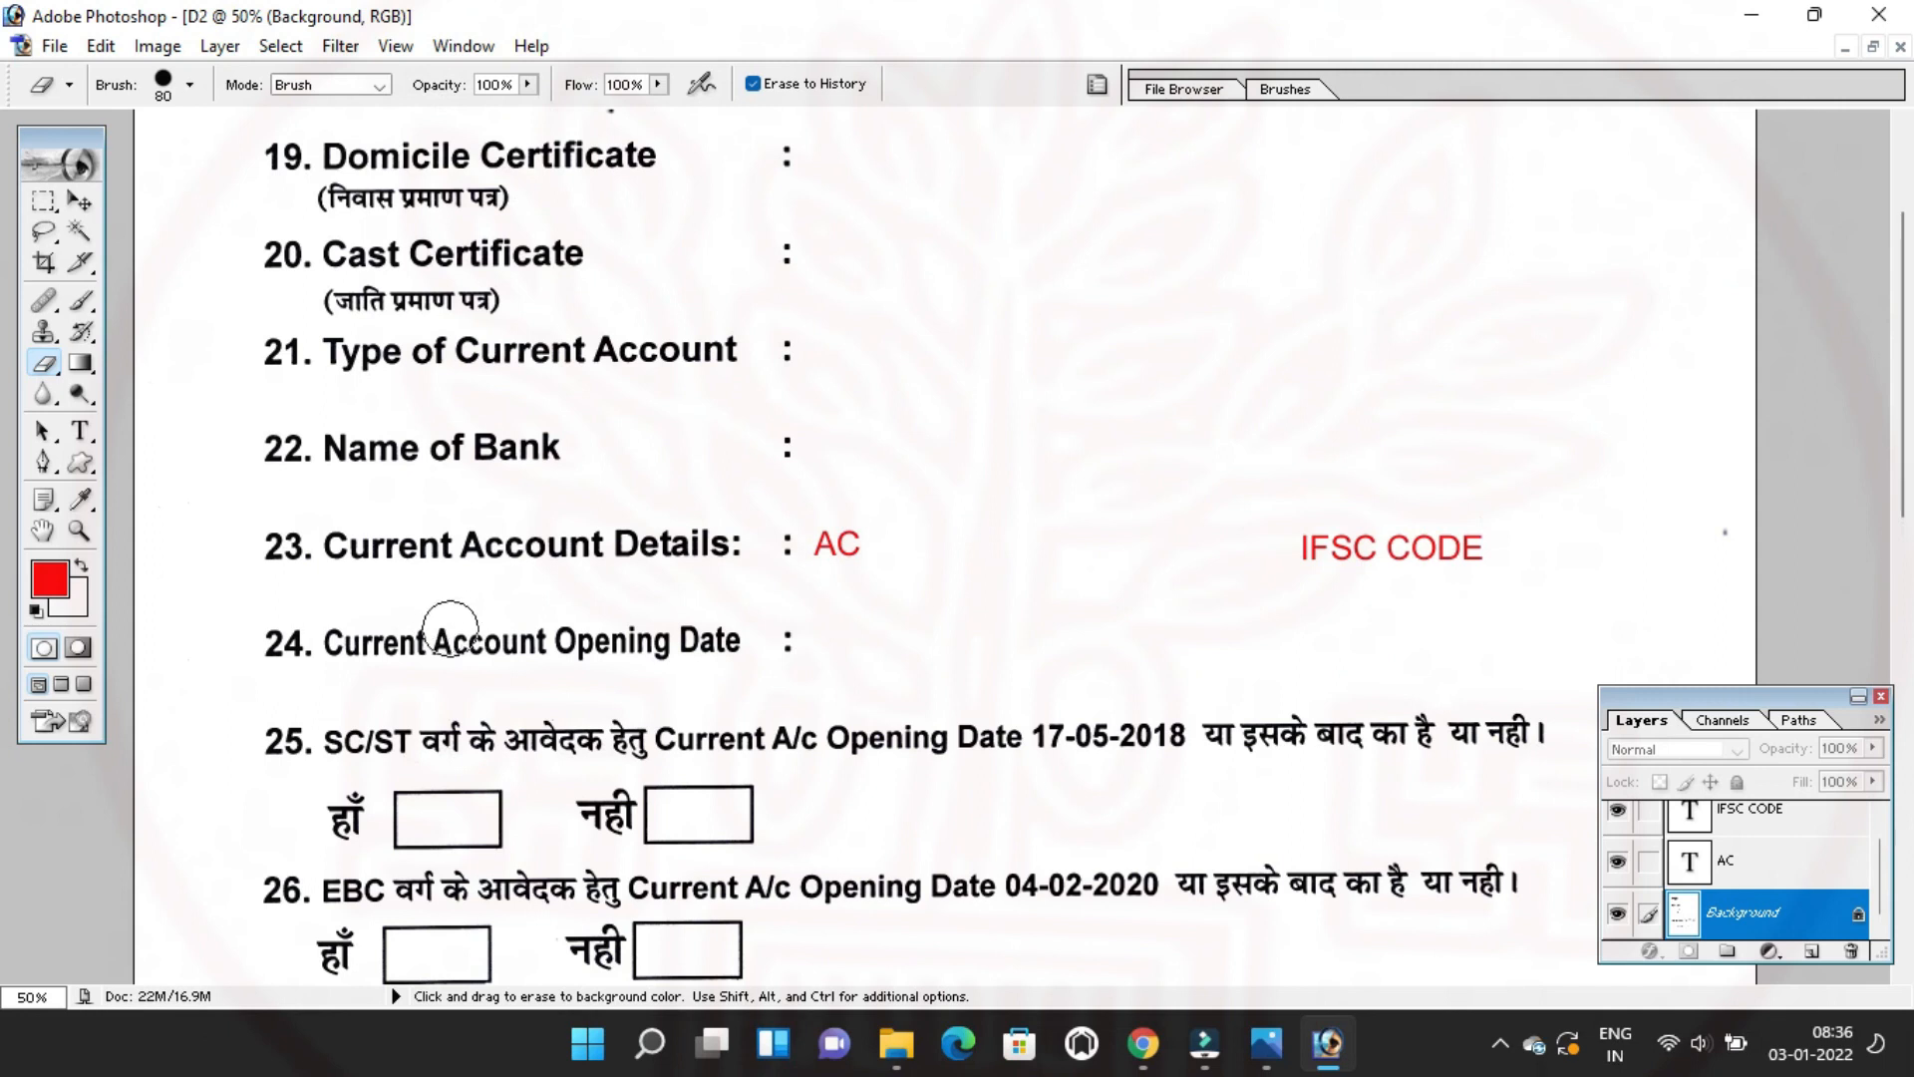
{"action": "scroll", "coordinate": [449, 623], "scroll_direction": "up", "scroll_amount": 4}
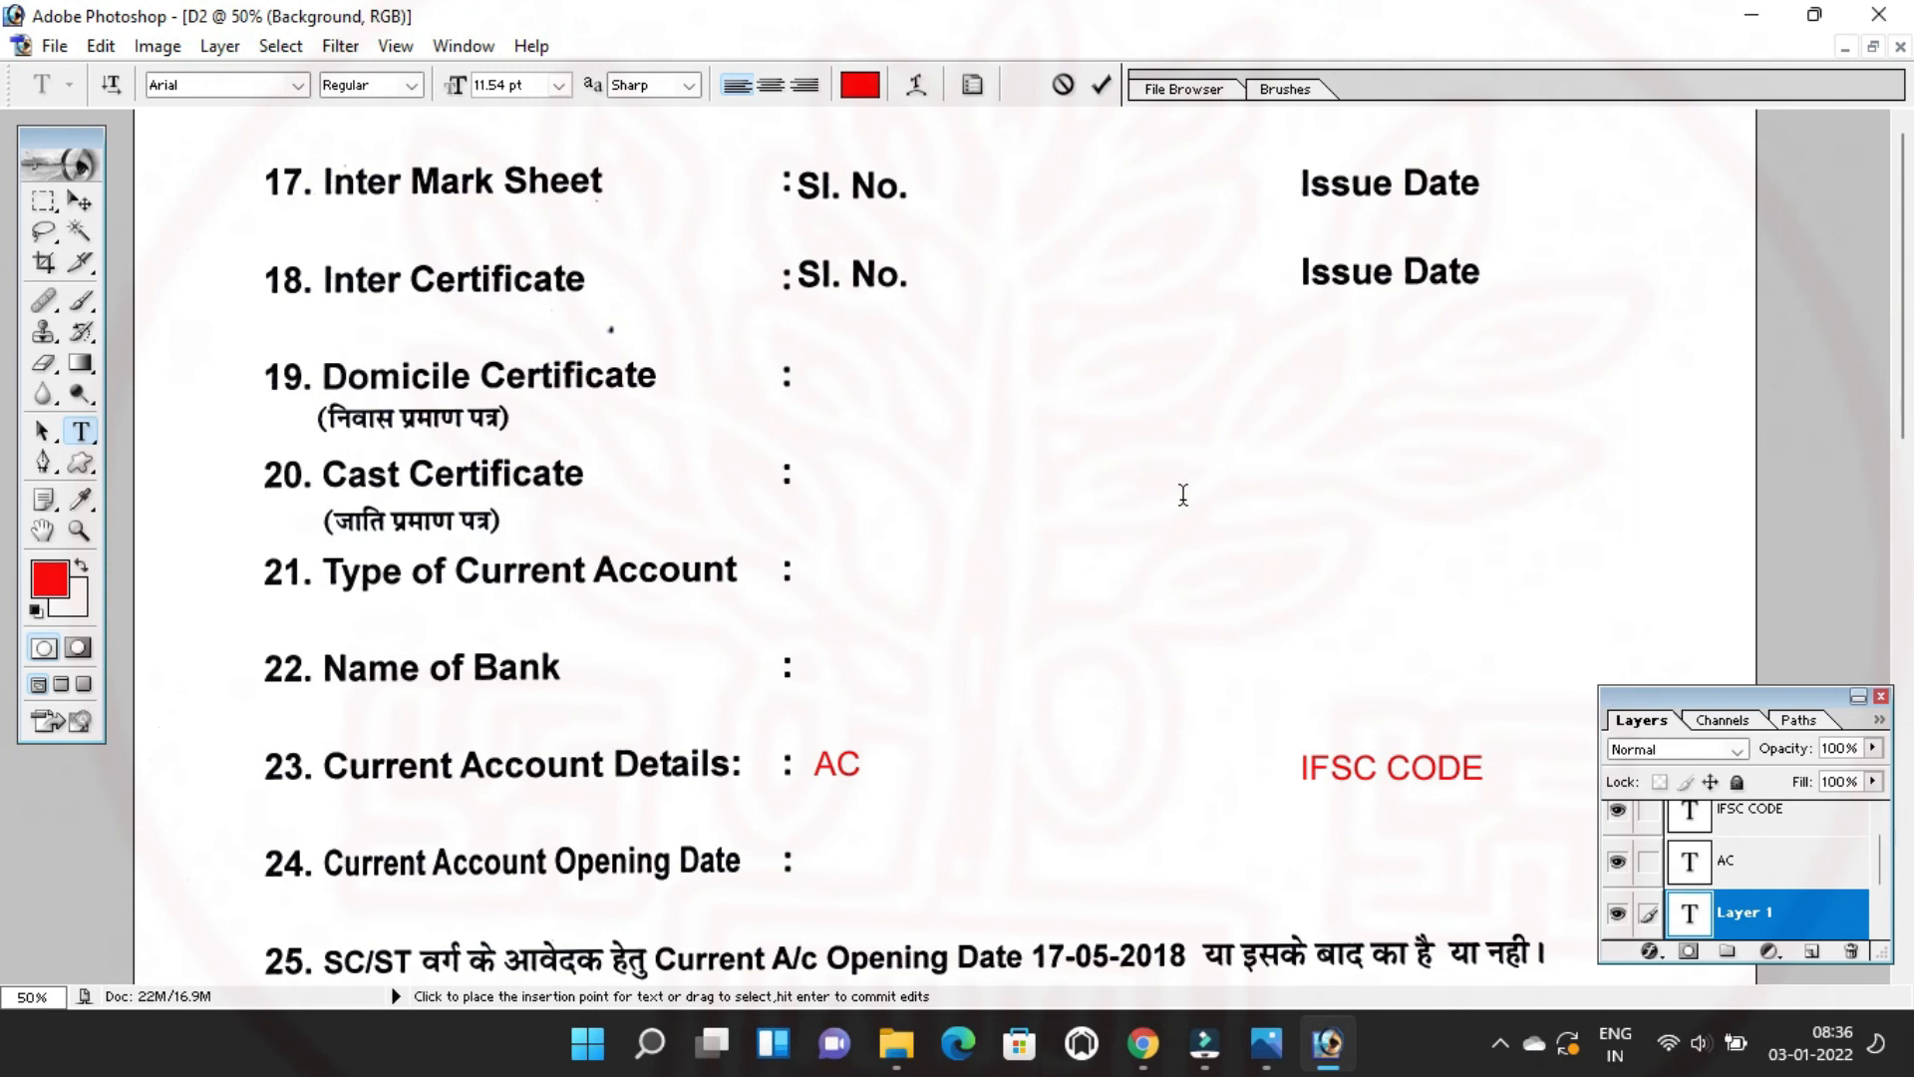
{"action": "key", "text": "ctrl+a"}
{"action": "key", "text": "ctrl+shift+period"}
{"action": "key", "text": "ctrl+shift+period"}
{"action": "key", "text": "ctrl+shift+period"}
{"action": "key", "text": "ctrl+shift+period"}
{"action": "key", "text": "ctrl+shift+period"}
{"action": "key", "text": "ctrl+shift+period"}
{"action": "key", "text": "ctrl+shift+period"}
{"action": "key", "text": "ctrl+shift+period"}
{"action": "key", "text": "ctrl+shift+period"}
{"action": "key", "text": "ctrl+shift+period"}
{"action": "key", "text": "ctrl+shift+period"}
{"action": "key", "text": "ctrl+shift+period"}
{"action": "key", "text": "ctrl+shift+period"}
{"action": "key", "text": "ctrl+shift+period"}
{"action": "key", "text": "ctrl+shift+period"}
{"action": "key", "text": "ctrl+shift+period"}
{"action": "key", "text": "ctrl+shift+period"}
{"action": "key", "text": "ctrl+shift+period"}
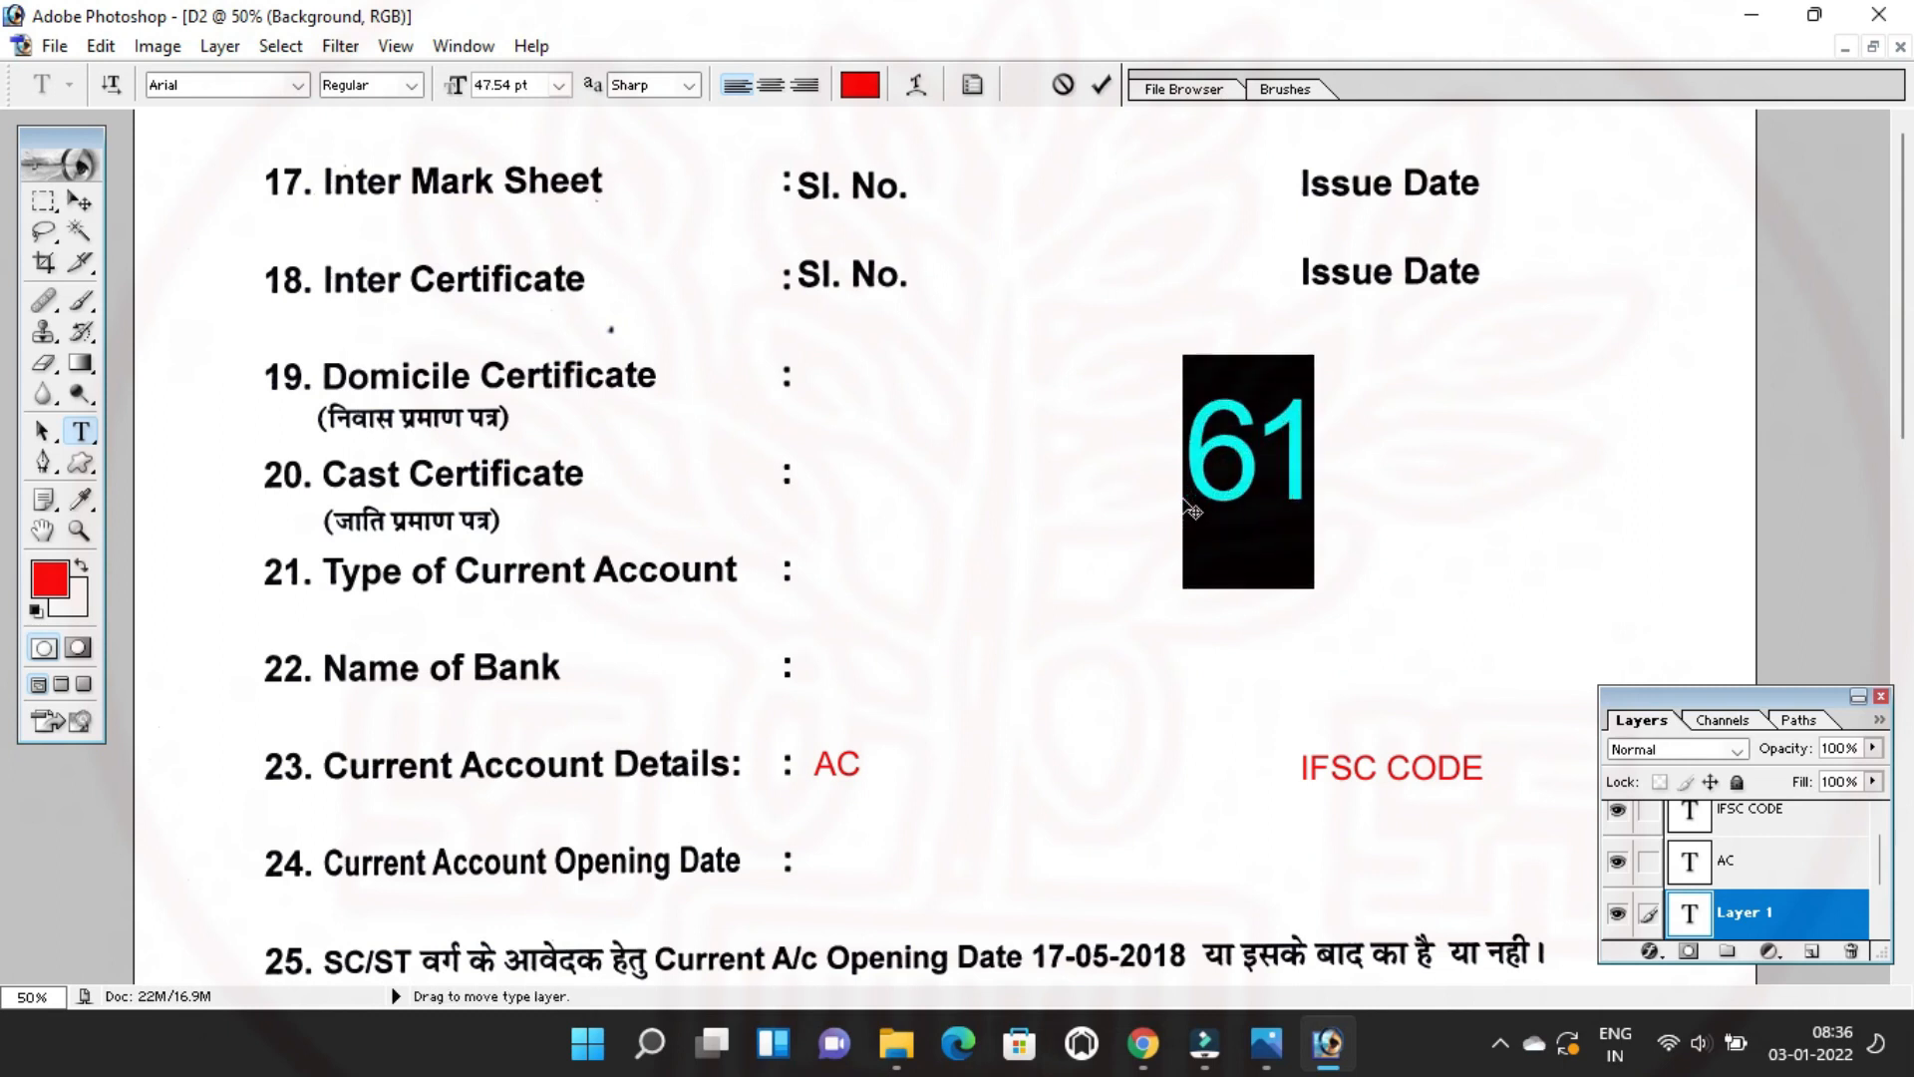
{"action": "left_click", "coordinate": [1181, 496]}
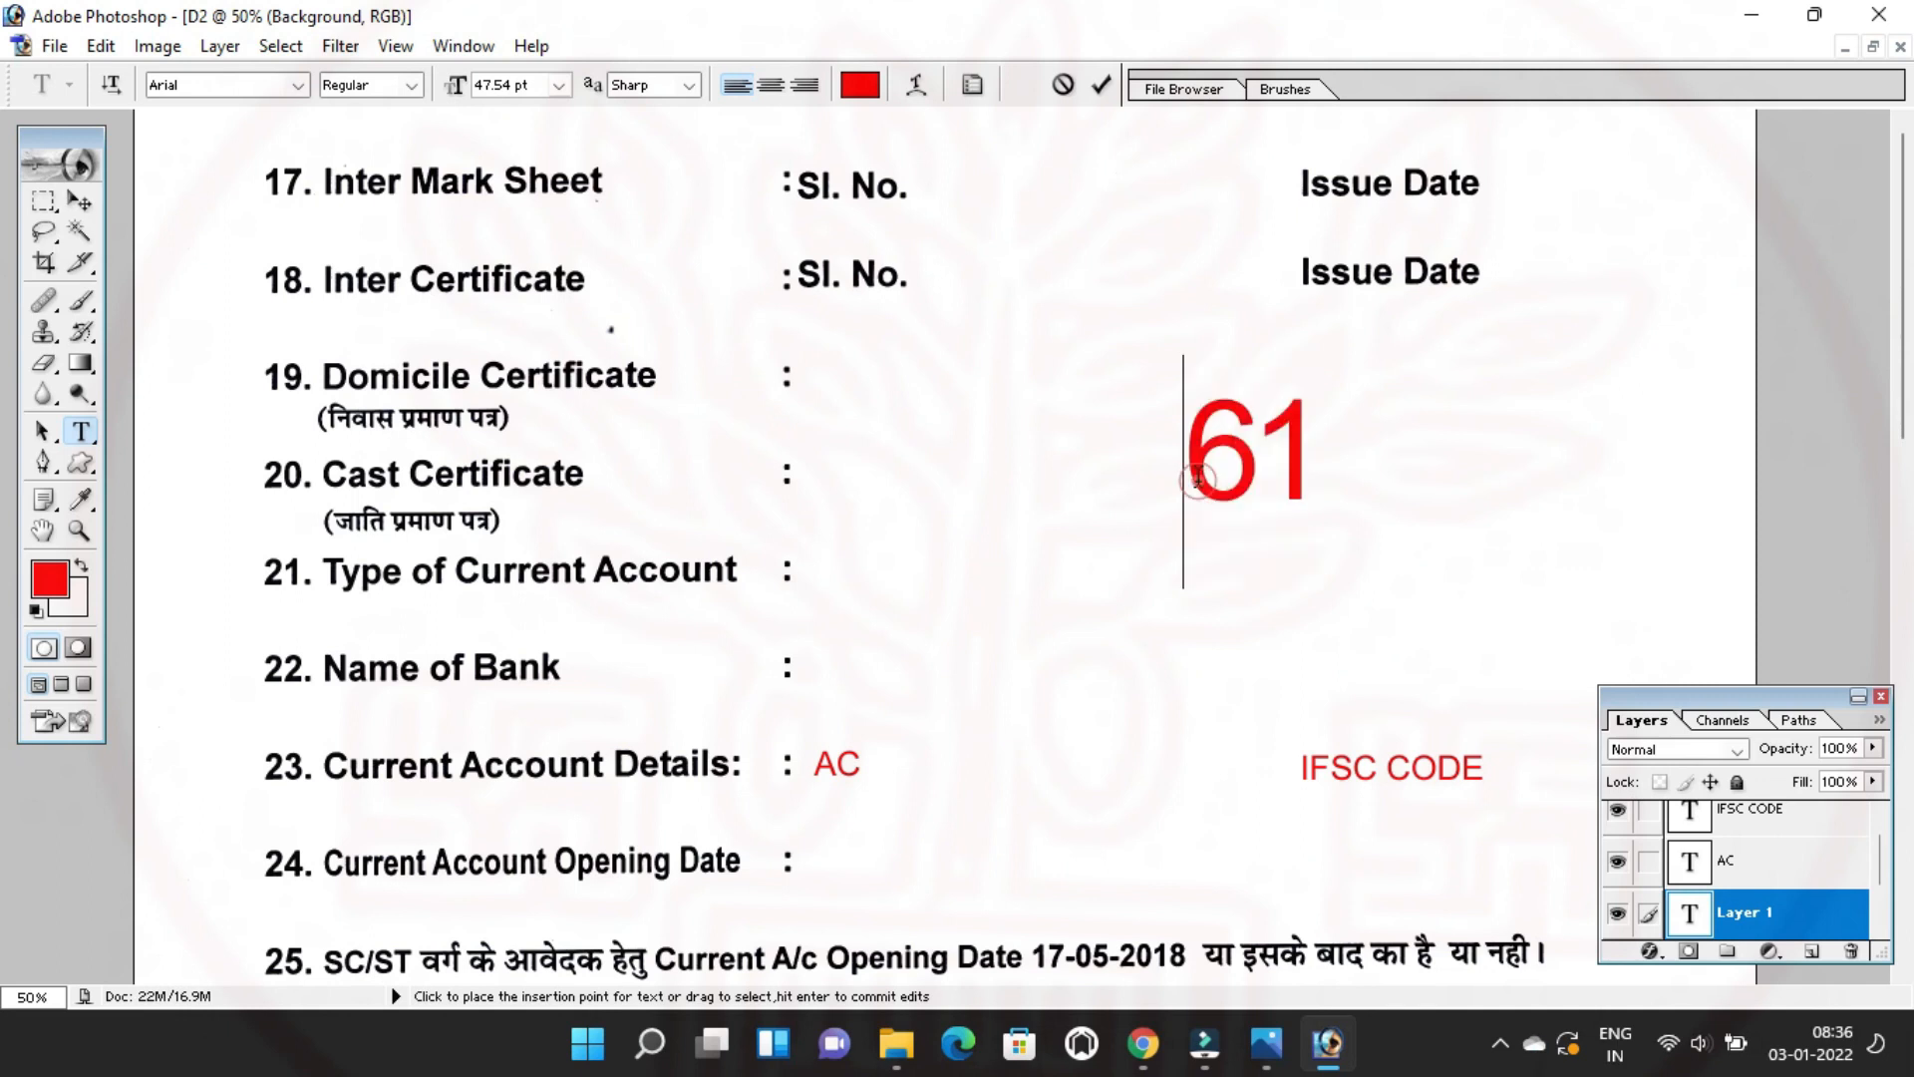
{"action": "key", "text": "ctrl+Return"}
{"action": "key", "text": "v"}
{"action": "left_click_drag", "start_coordinate": [1241, 468], "coordinate": [1416, 581]}
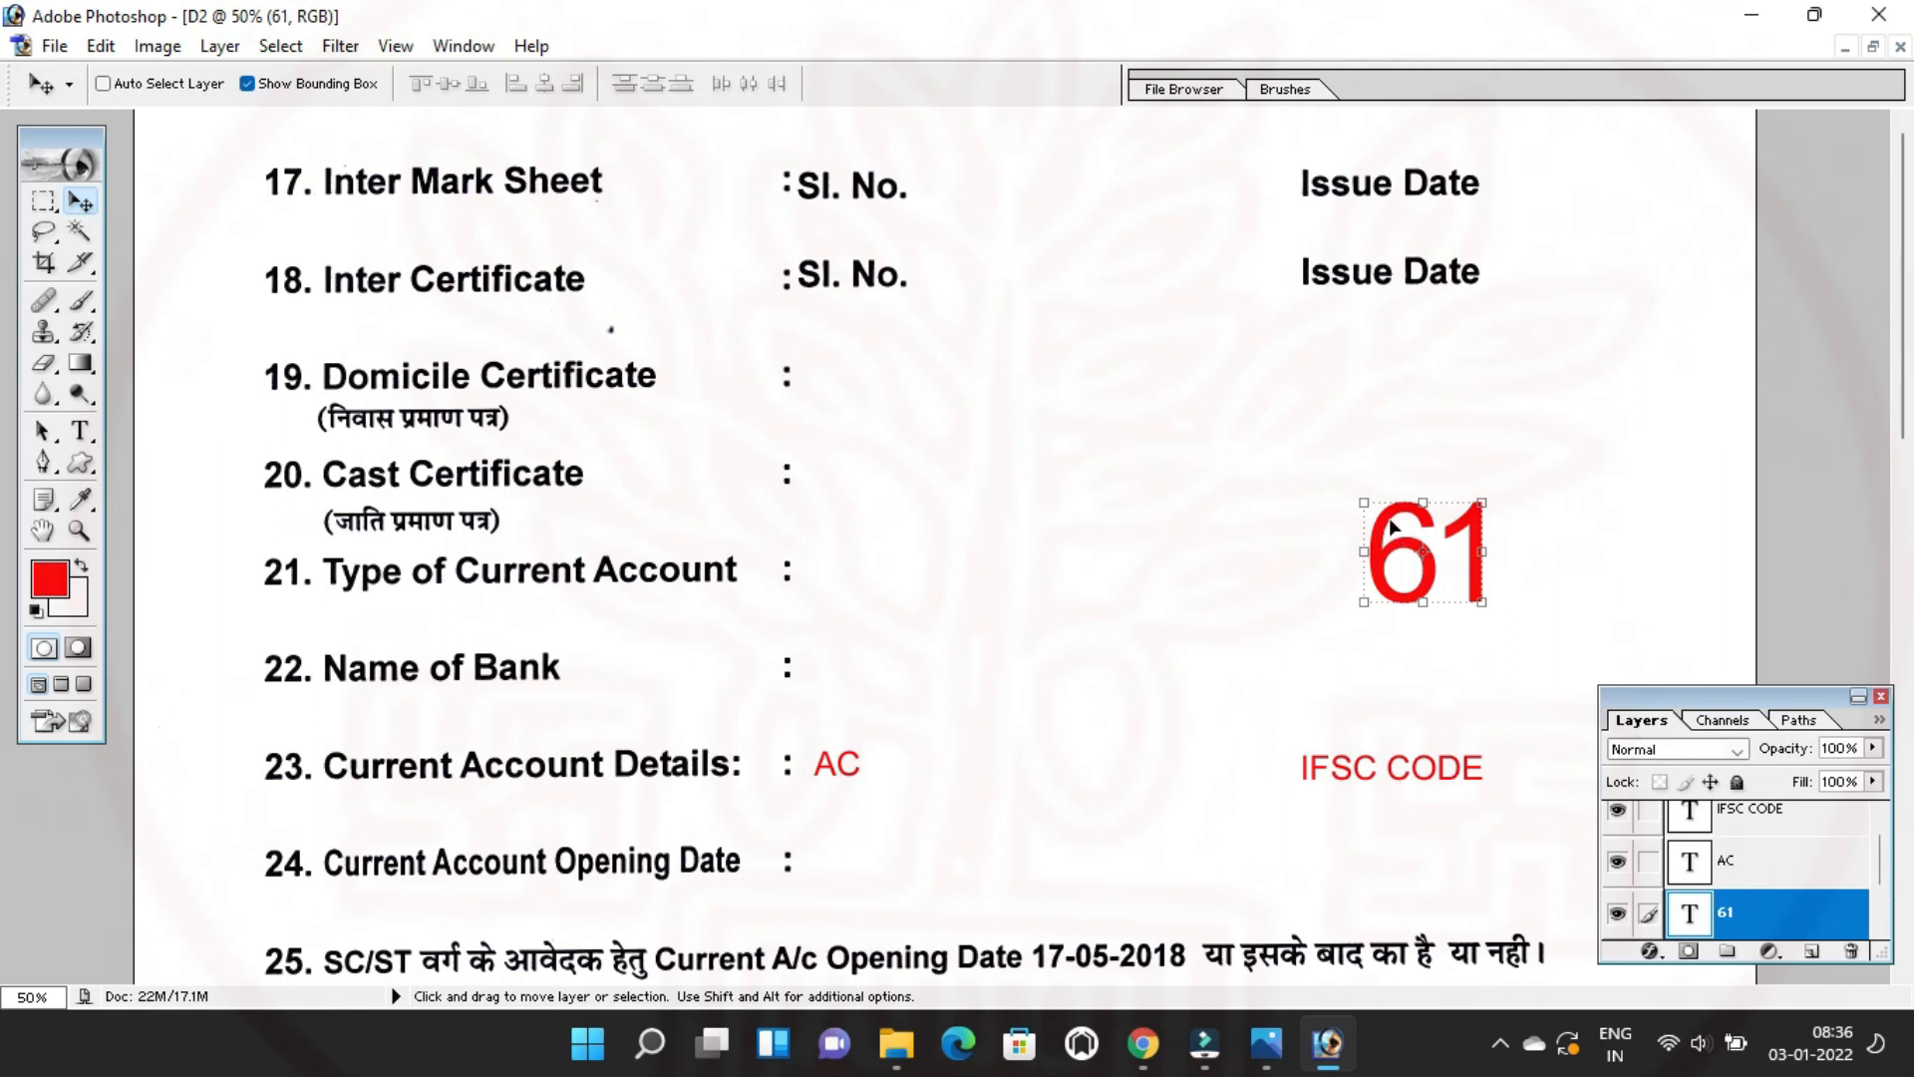
Delete the red "61" text layer beside rows 20 and 21.
{"action": "left_click_drag", "start_coordinate": [1393, 526], "coordinate": [1391, 485]}
{"action": "left_click", "coordinate": [78, 536]}
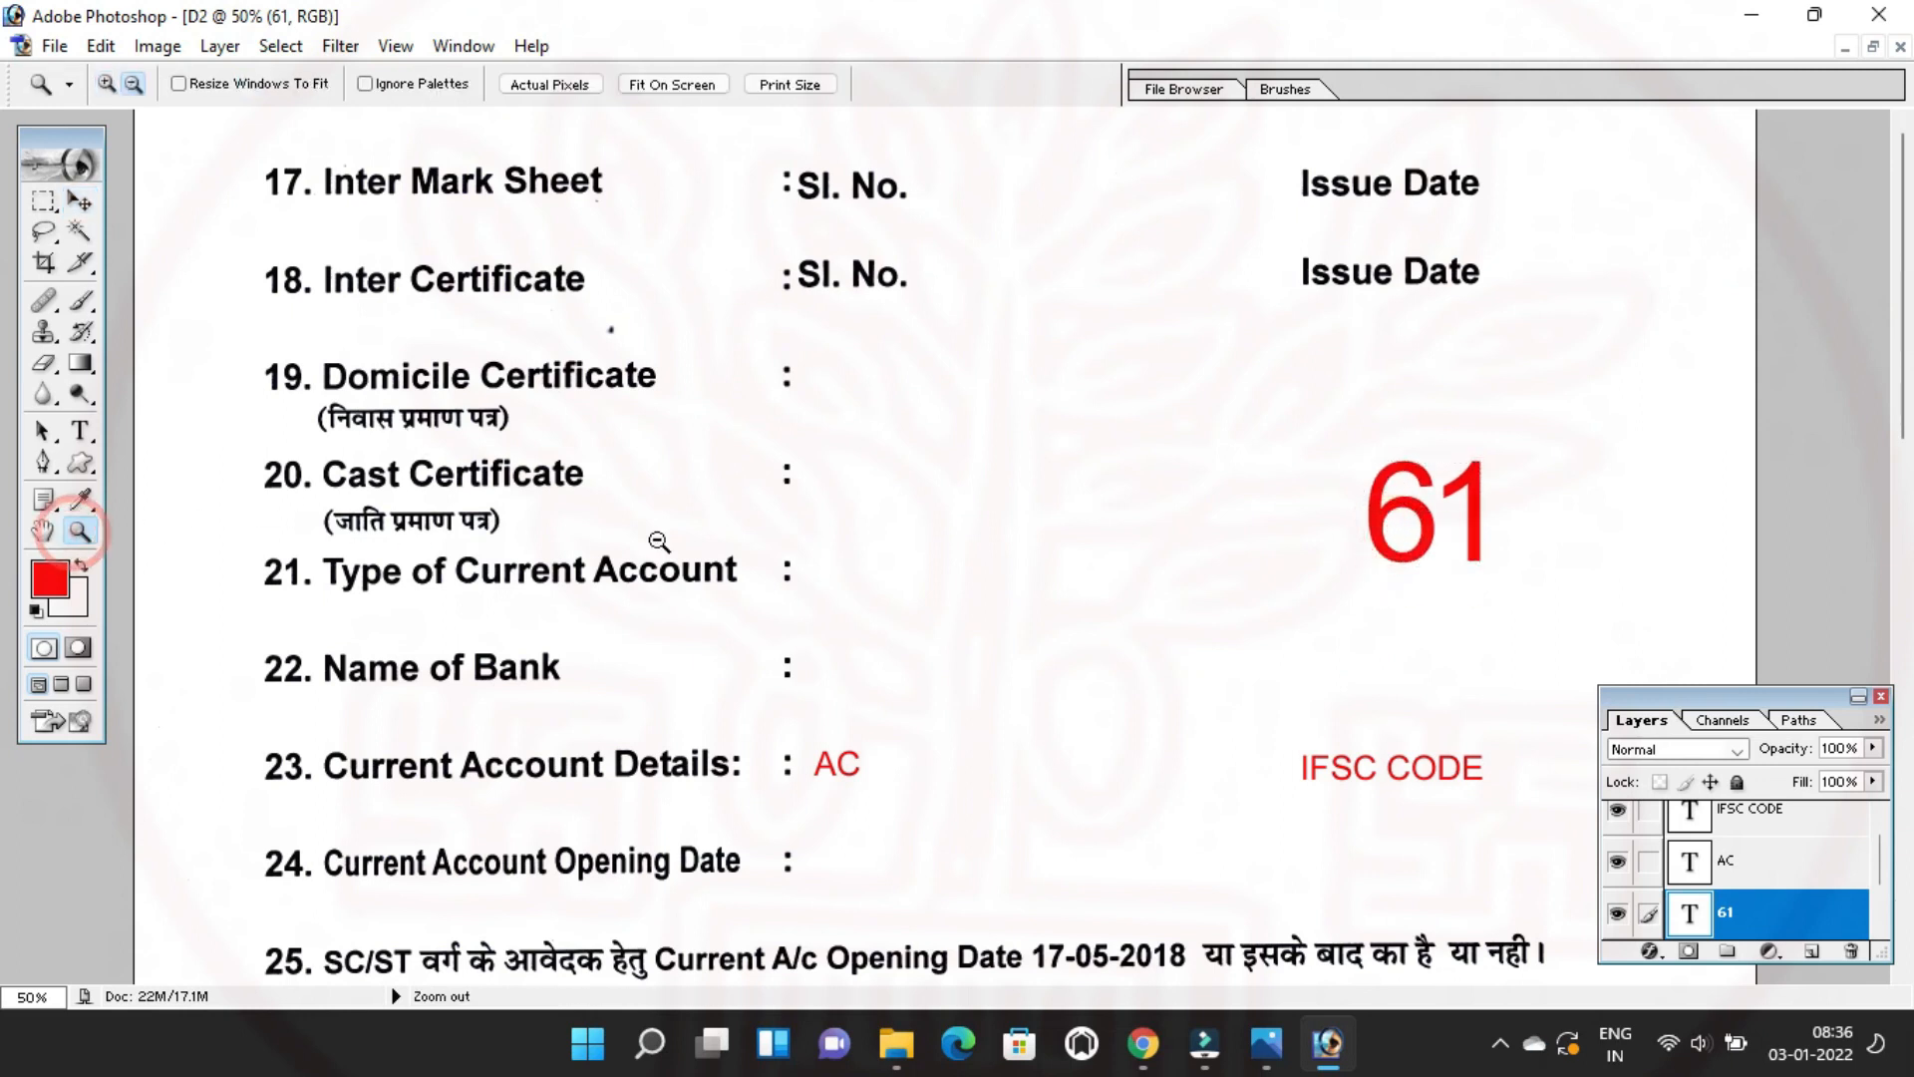
{"action": "left_click", "coordinate": [670, 538], "text": "alt"}
{"action": "left_click", "coordinate": [670, 538], "text": "alt"}
{"action": "left_click", "coordinate": [80, 202]}
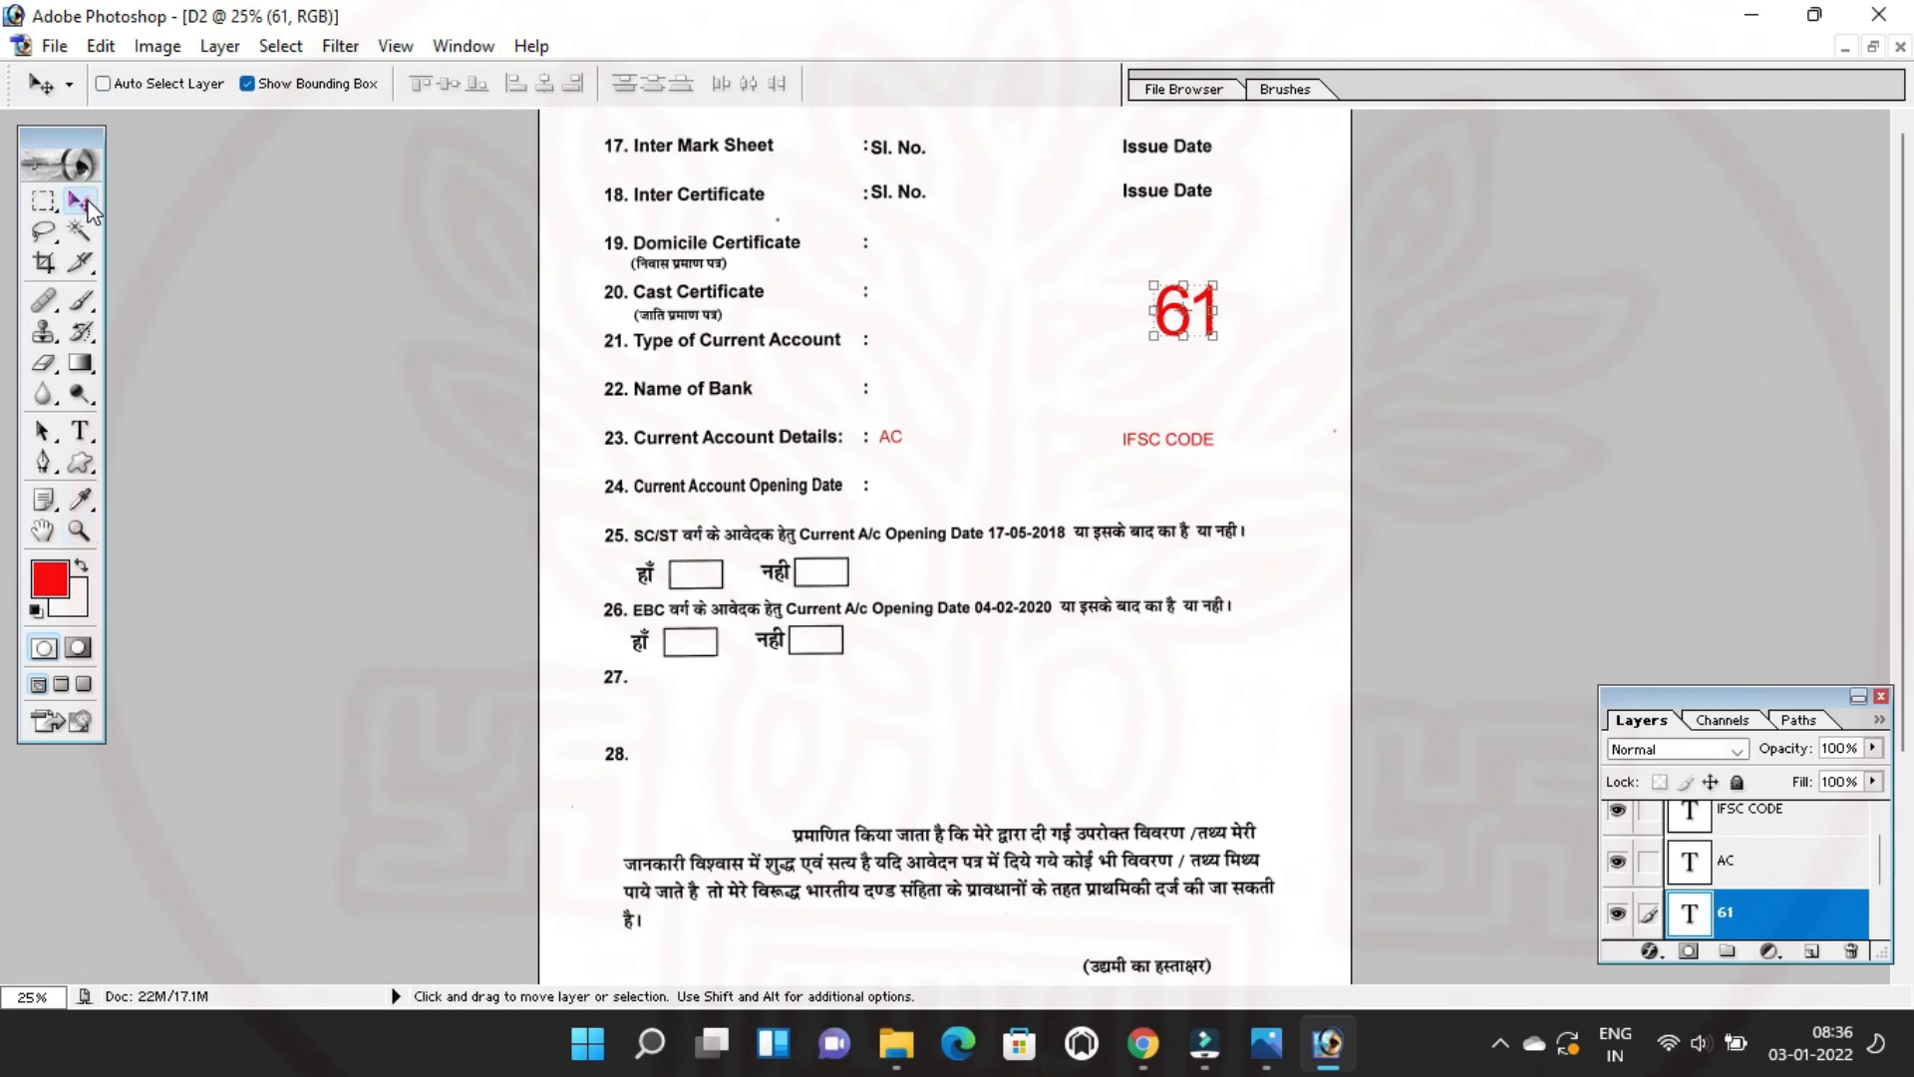
{"action": "left_click", "coordinate": [1863, 954]}
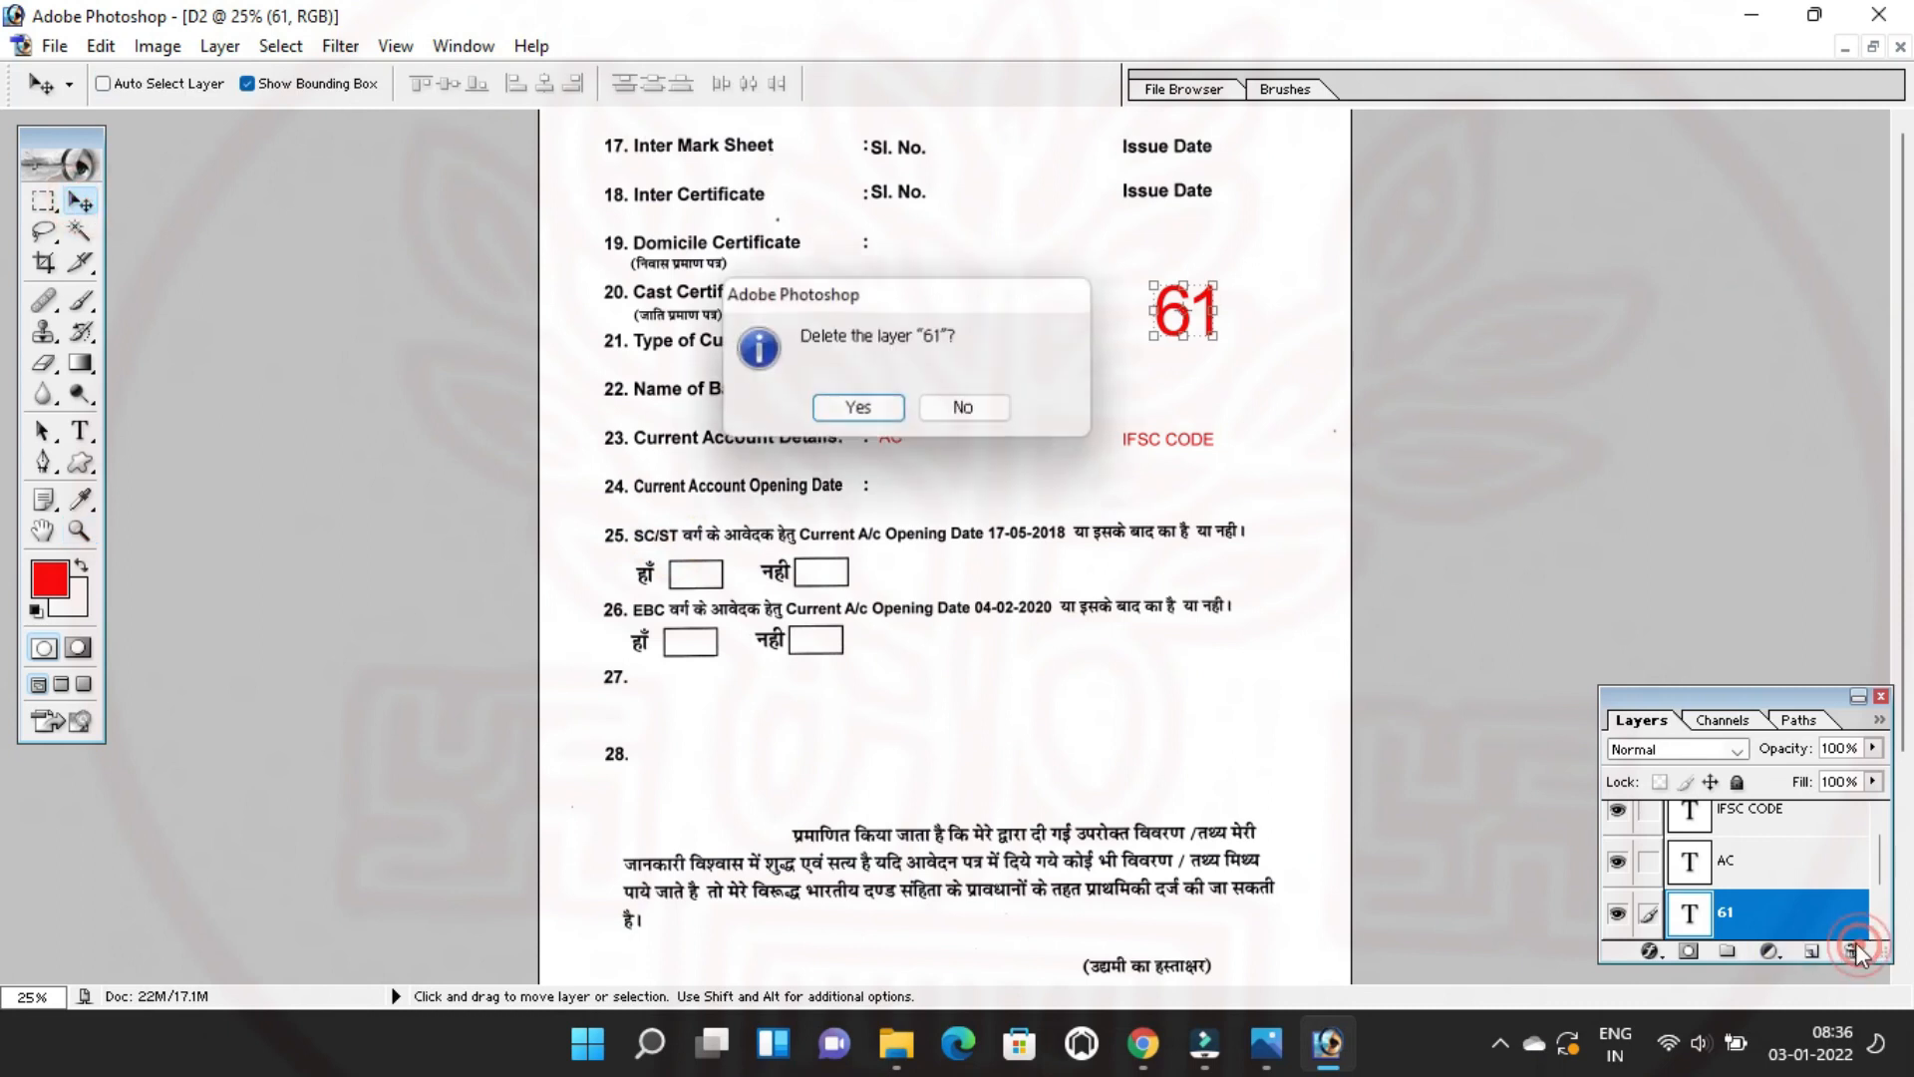
{"action": "key", "text": "Return"}
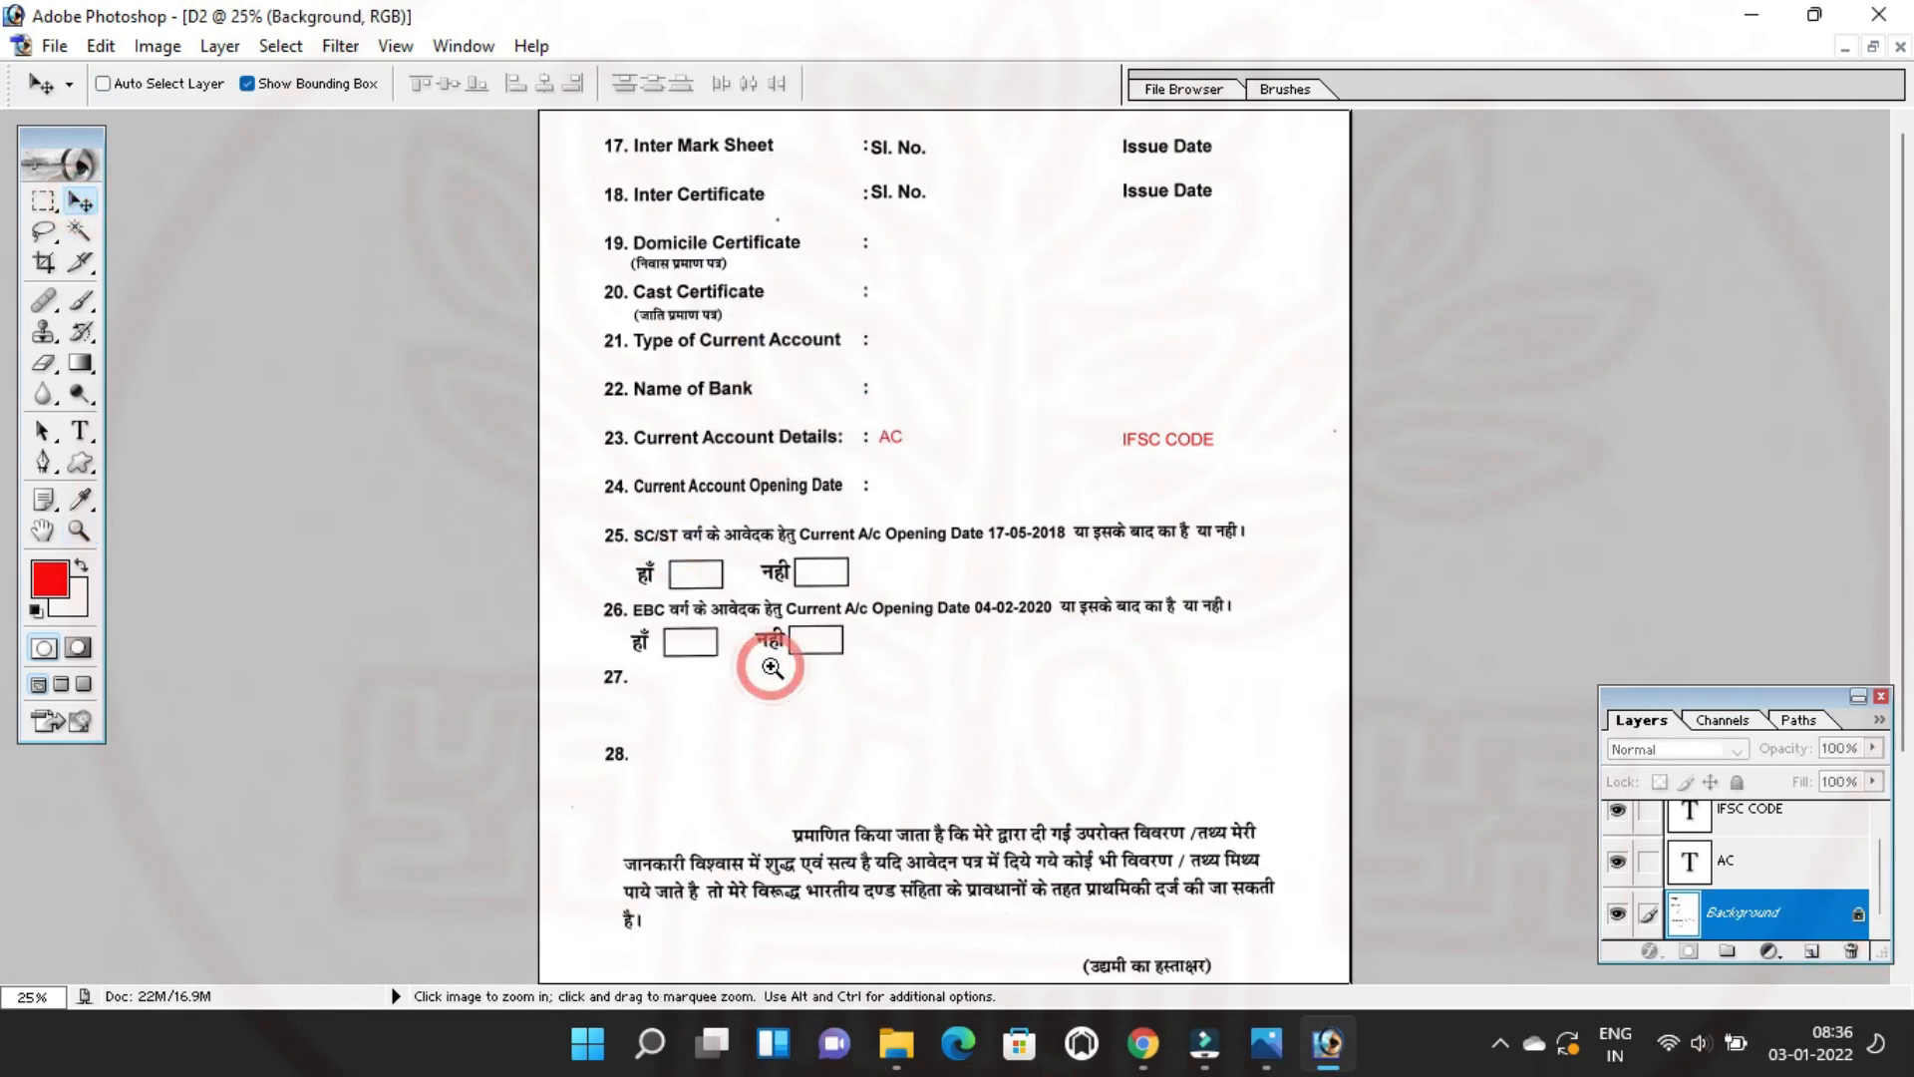
Erase to history along row 27 to restore the Yuva and Mahila account opening date question (13-05-2021) with its हाँ and नही boxes.
{"action": "left_click", "coordinate": [773, 668]}
{"action": "left_click", "coordinate": [45, 365]}
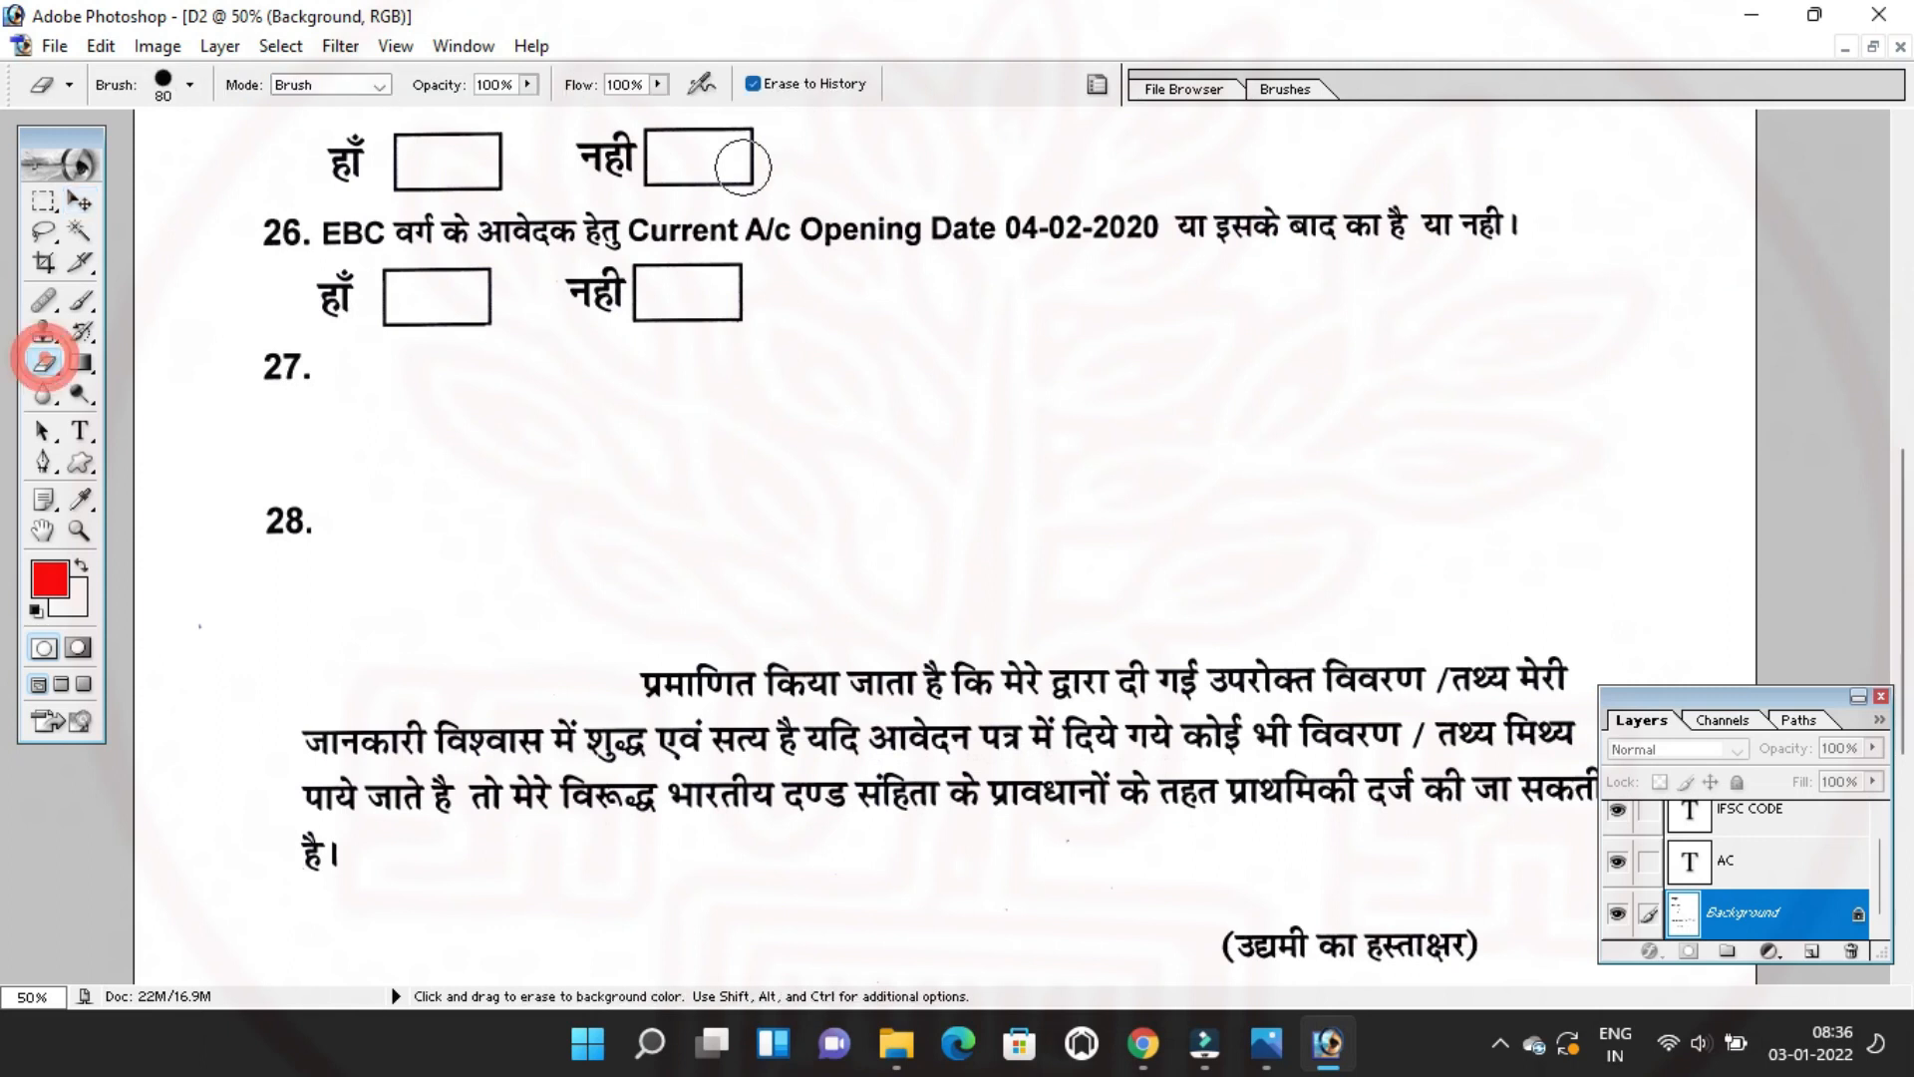
{"action": "left_click_drag", "start_coordinate": [270, 377], "coordinate": [810, 371]}
{"action": "mouse_move", "coordinate": [650, 376]}
{"action": "left_mouse_down"}
{"action": "mouse_move", "coordinate": [837, 375]}
{"action": "mouse_move", "coordinate": [621, 369]}
{"action": "mouse_move", "coordinate": [1585, 375]}
{"action": "mouse_move", "coordinate": [1597, 363]}
{"action": "mouse_move", "coordinate": [1550, 365]}
{"action": "mouse_move", "coordinate": [1678, 354]}
{"action": "left_mouse_up"}
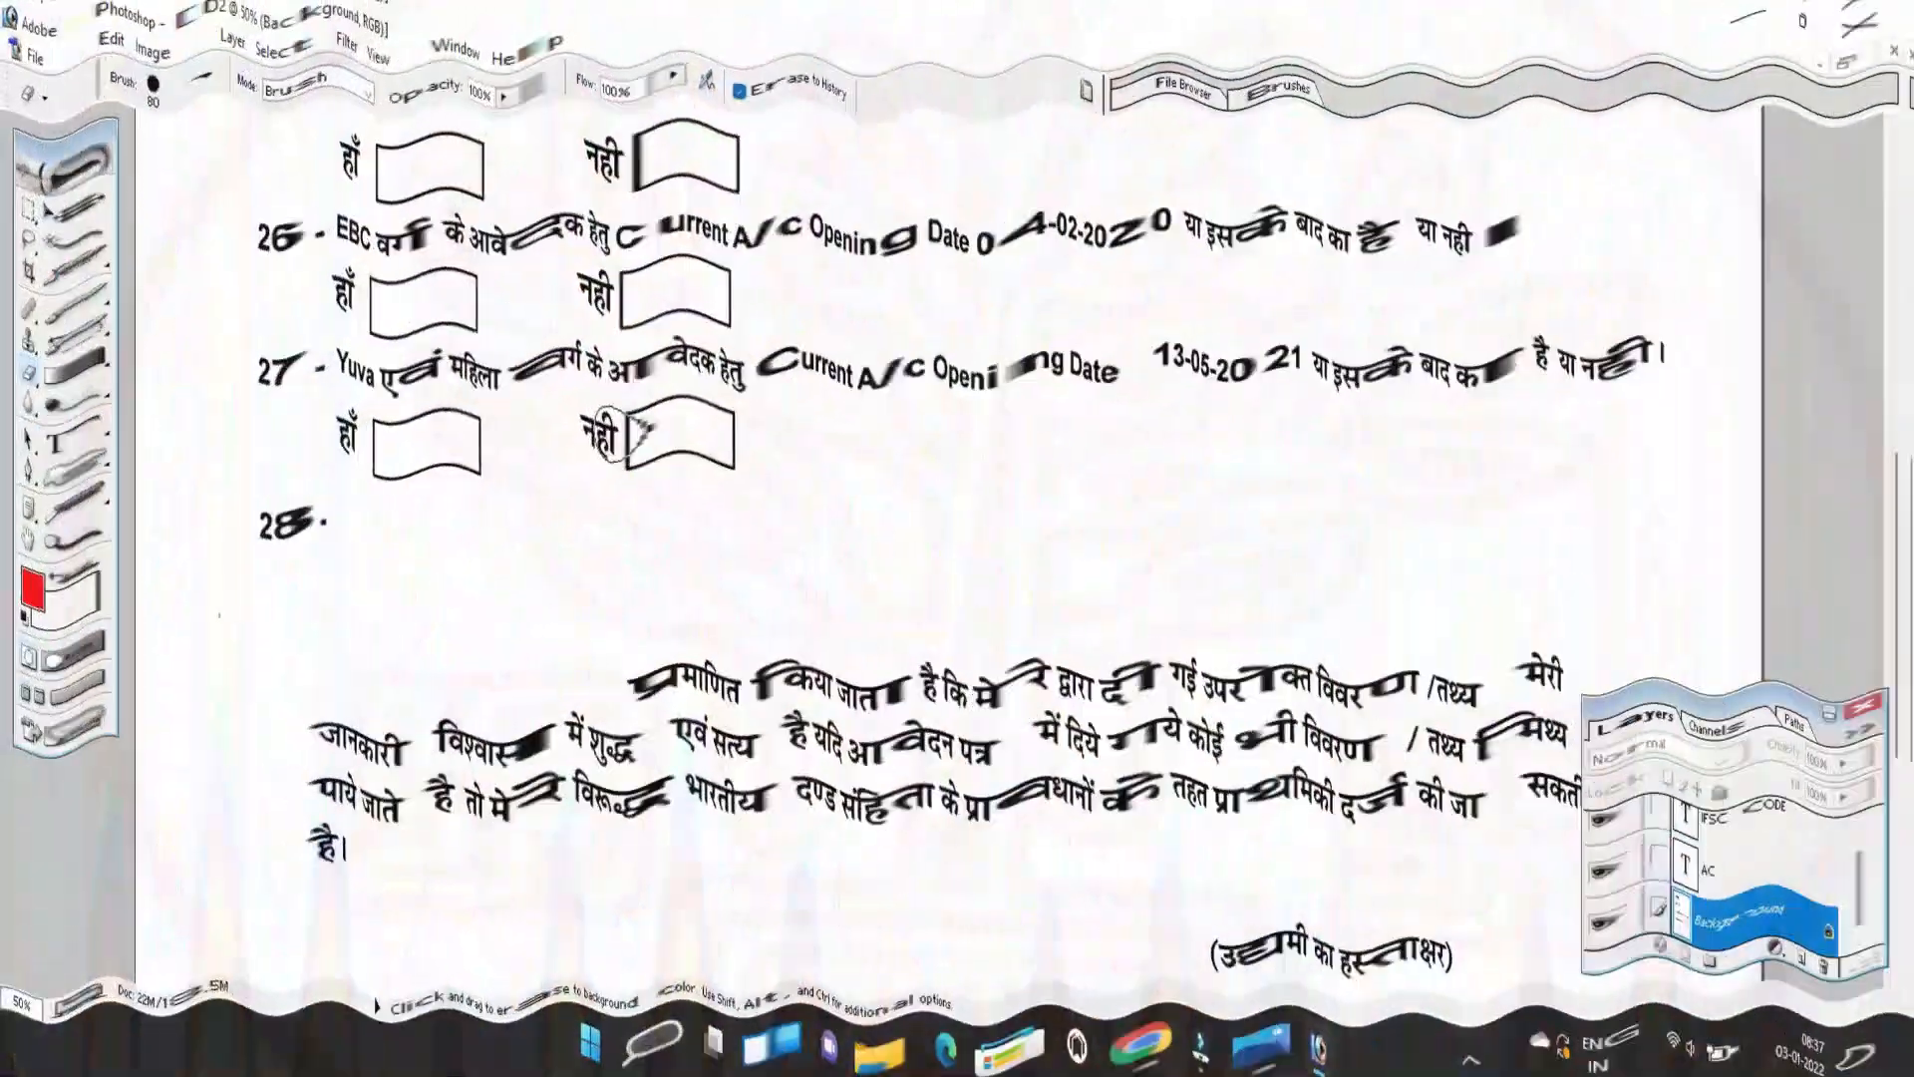
Erase to history along row 28 to restore the land type question with its निजी, किराया, लीज and अन्य boxes and the संलग्न प्रमाण line.
{"action": "mouse_move", "coordinate": [317, 483]}
{"action": "left_mouse_down"}
{"action": "mouse_move", "coordinate": [424, 478]}
{"action": "mouse_move", "coordinate": [272, 482]}
{"action": "mouse_move", "coordinate": [1557, 460]}
{"action": "mouse_move", "coordinate": [1058, 437]}
{"action": "mouse_move", "coordinate": [1432, 473]}
{"action": "mouse_move", "coordinate": [1156, 471]}
{"action": "mouse_move", "coordinate": [1651, 487]}
{"action": "left_mouse_up"}
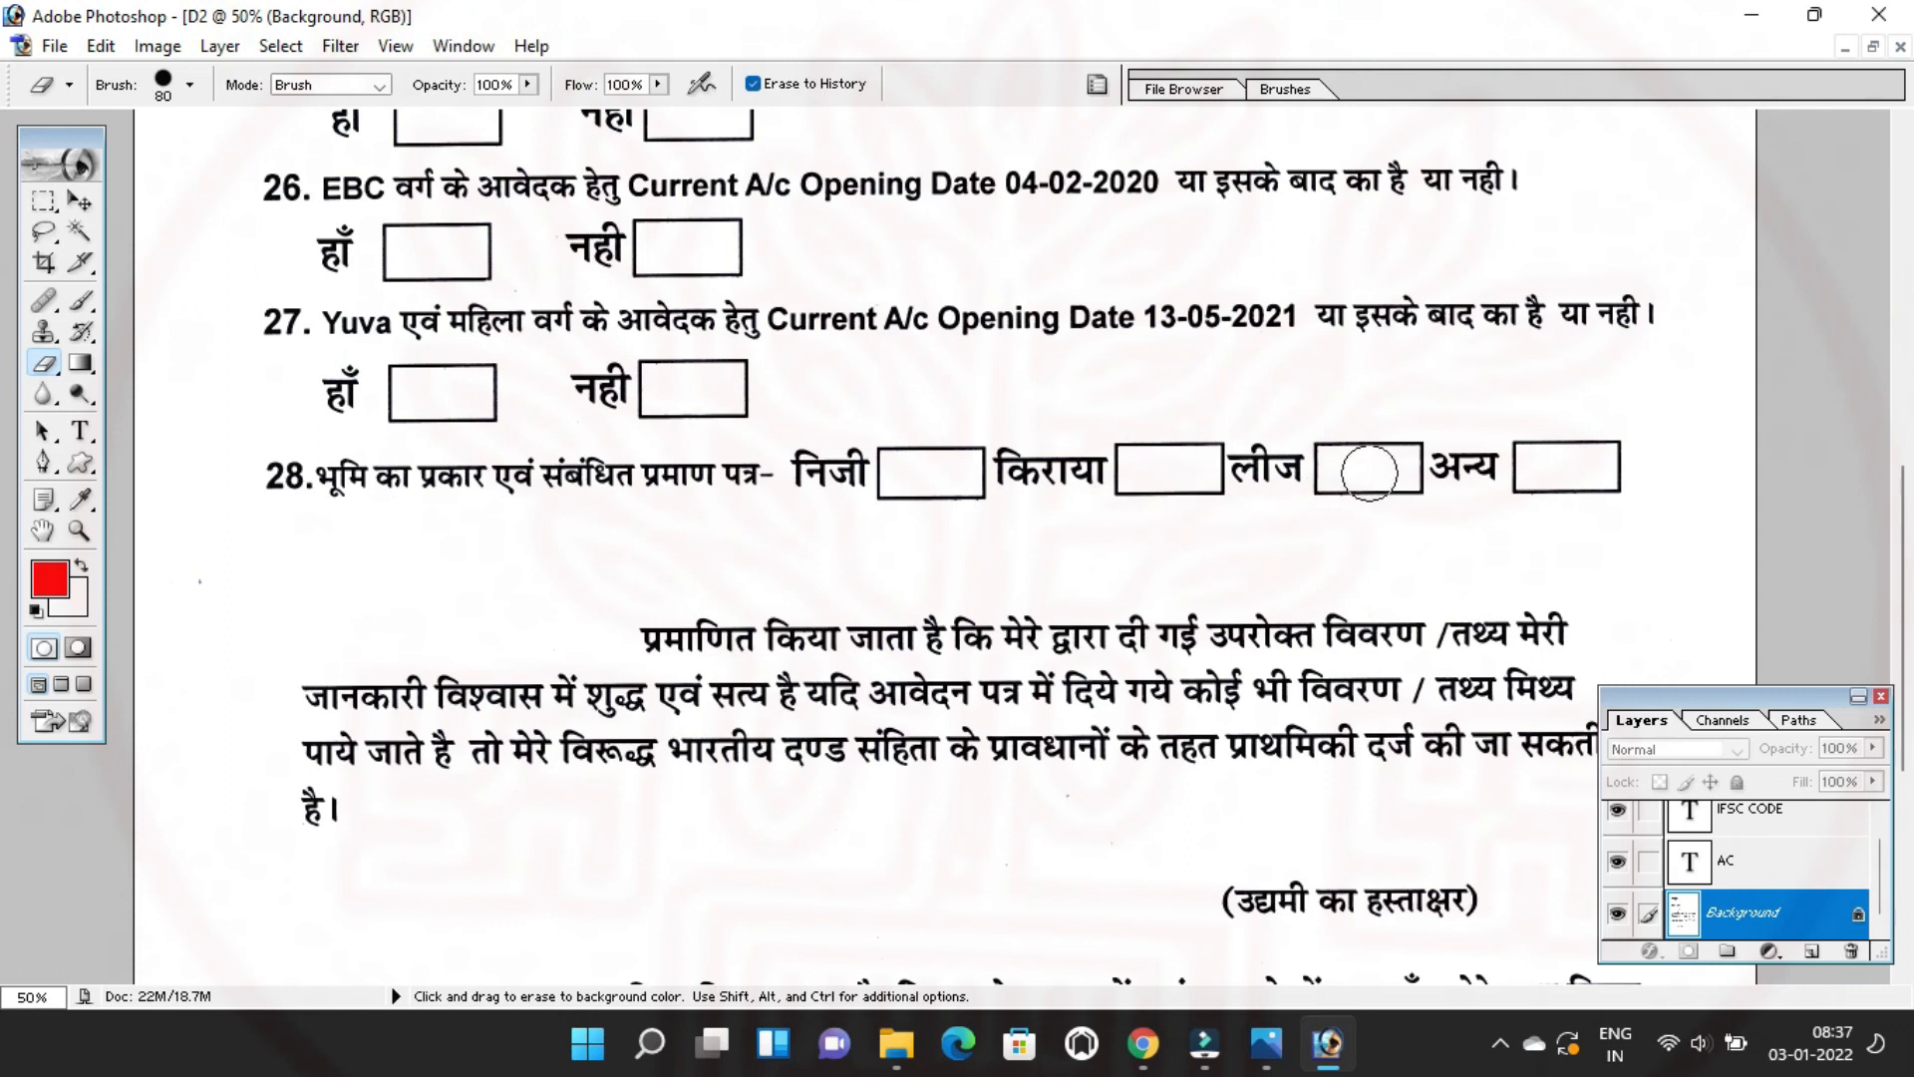
{"action": "left_click_drag", "start_coordinate": [1480, 489], "coordinate": [1491, 366]}
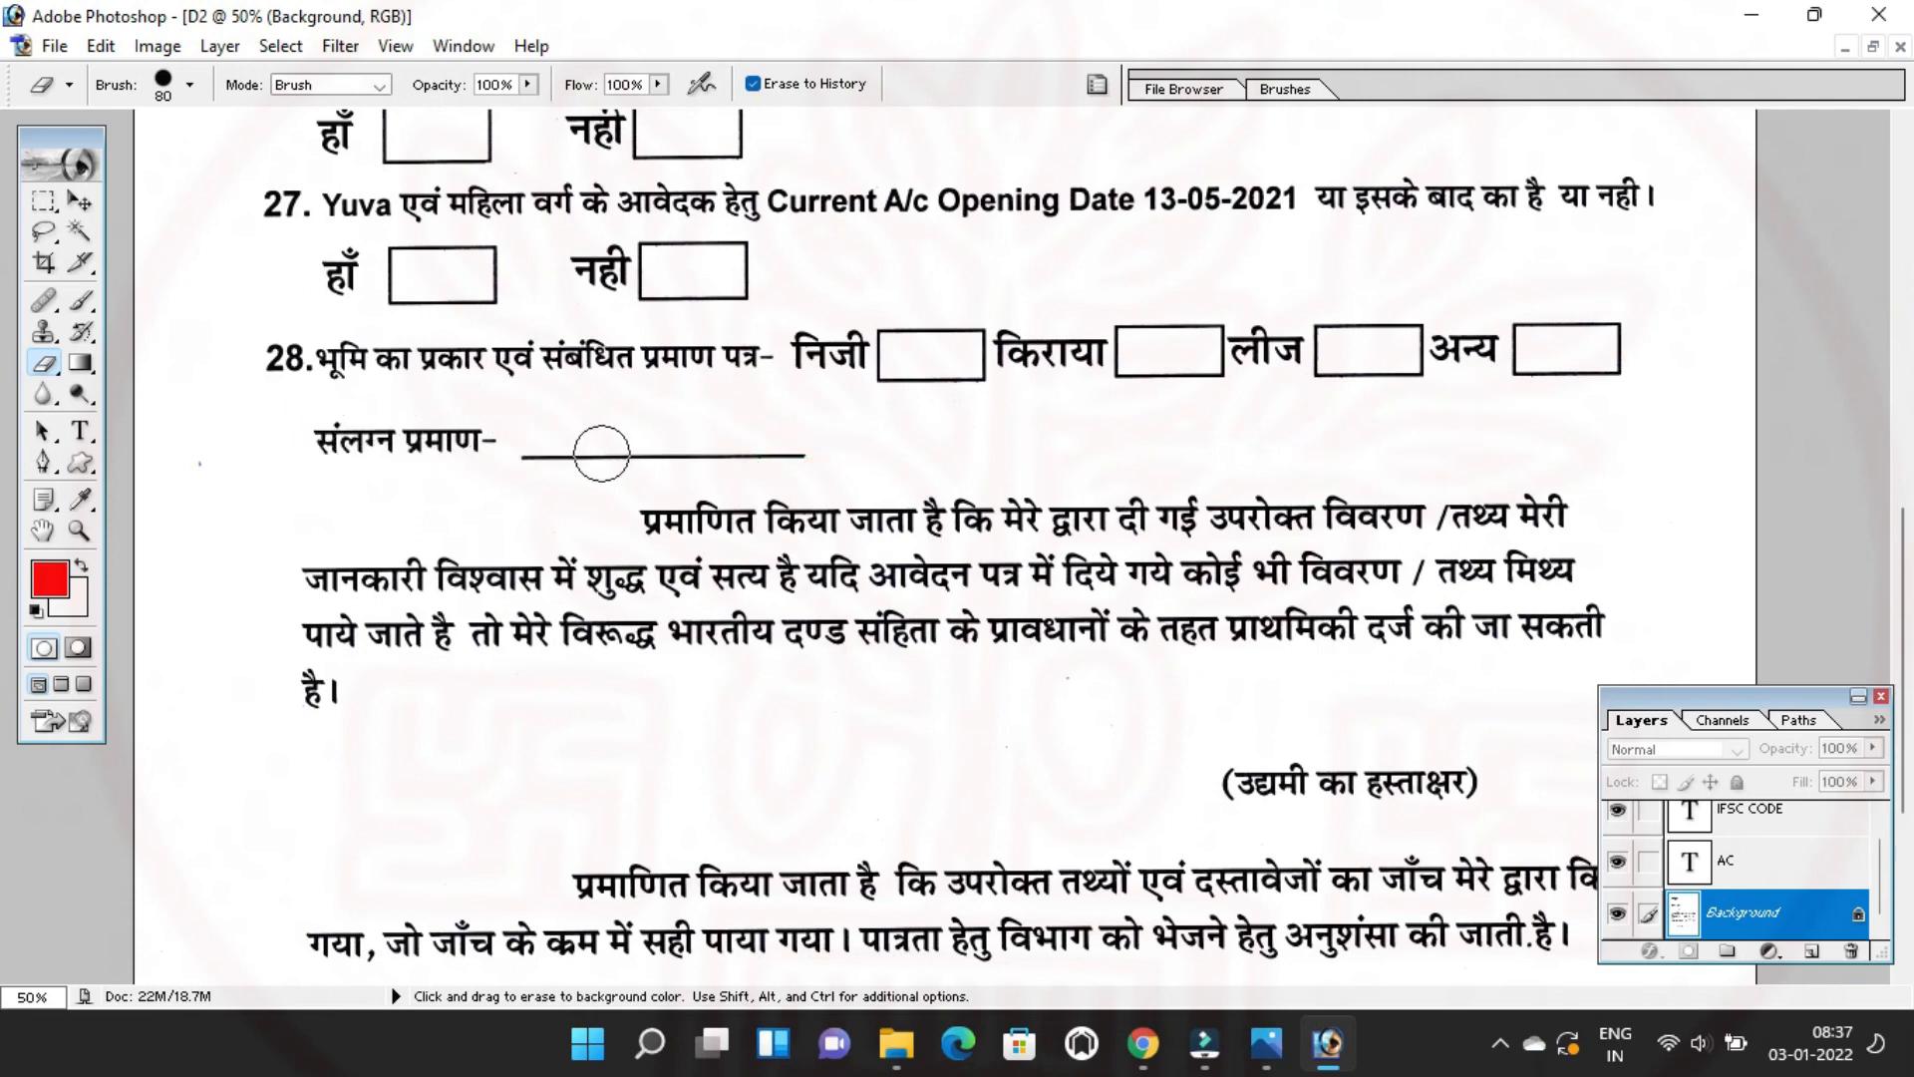
{"action": "left_click_drag", "start_coordinate": [559, 446], "coordinate": [560, 404]}
{"action": "left_click_drag", "start_coordinate": [722, 413], "coordinate": [722, 392]}
{"action": "mouse_move", "coordinate": [575, 365]}
{"action": "left_mouse_down"}
{"action": "mouse_move", "coordinate": [797, 369]}
{"action": "mouse_move", "coordinate": [718, 358]}
{"action": "left_mouse_up"}
{"action": "left_click_drag", "start_coordinate": [685, 442], "coordinate": [685, 418]}
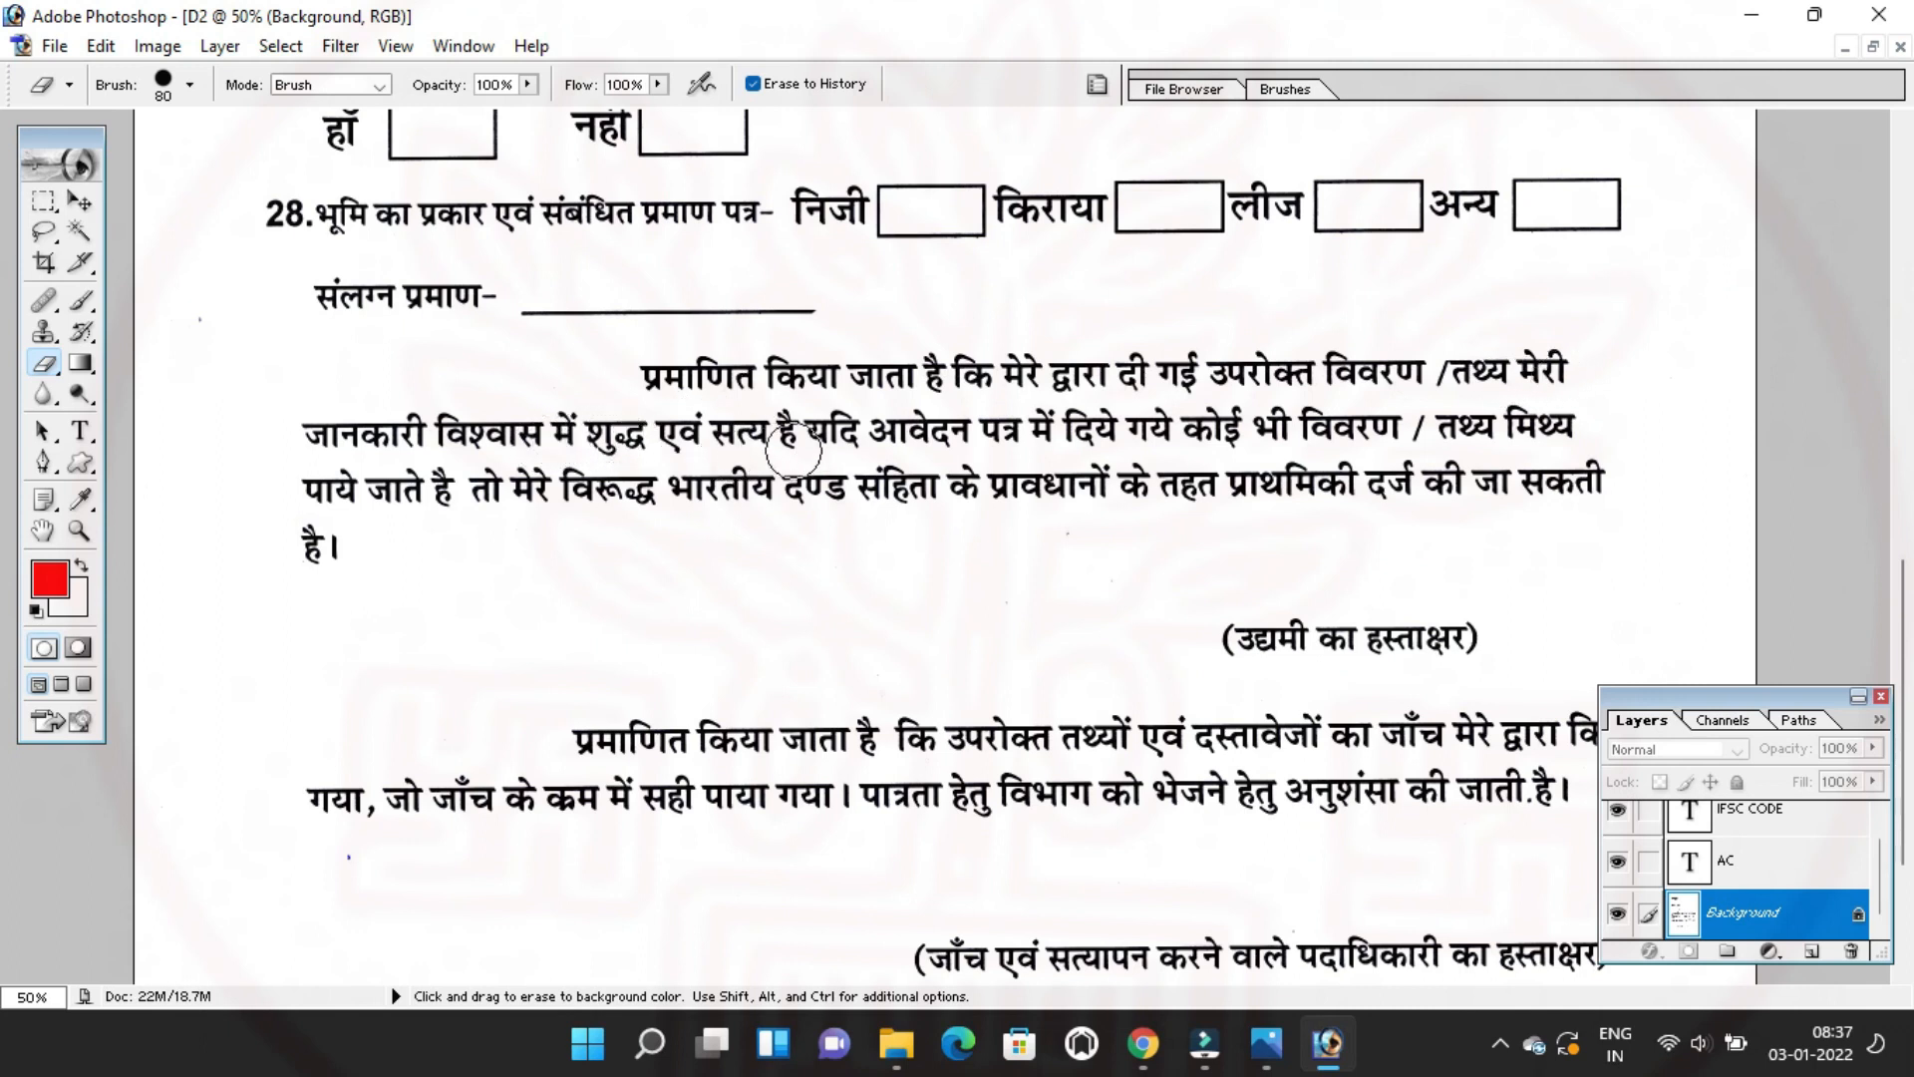
Examine the applicant's declaration paragraph and the उद्यमी का हस्ताक्षर signature line below row 28.
{"action": "scroll", "coordinate": [873, 449], "scroll_direction": "down", "scroll_amount": 1}
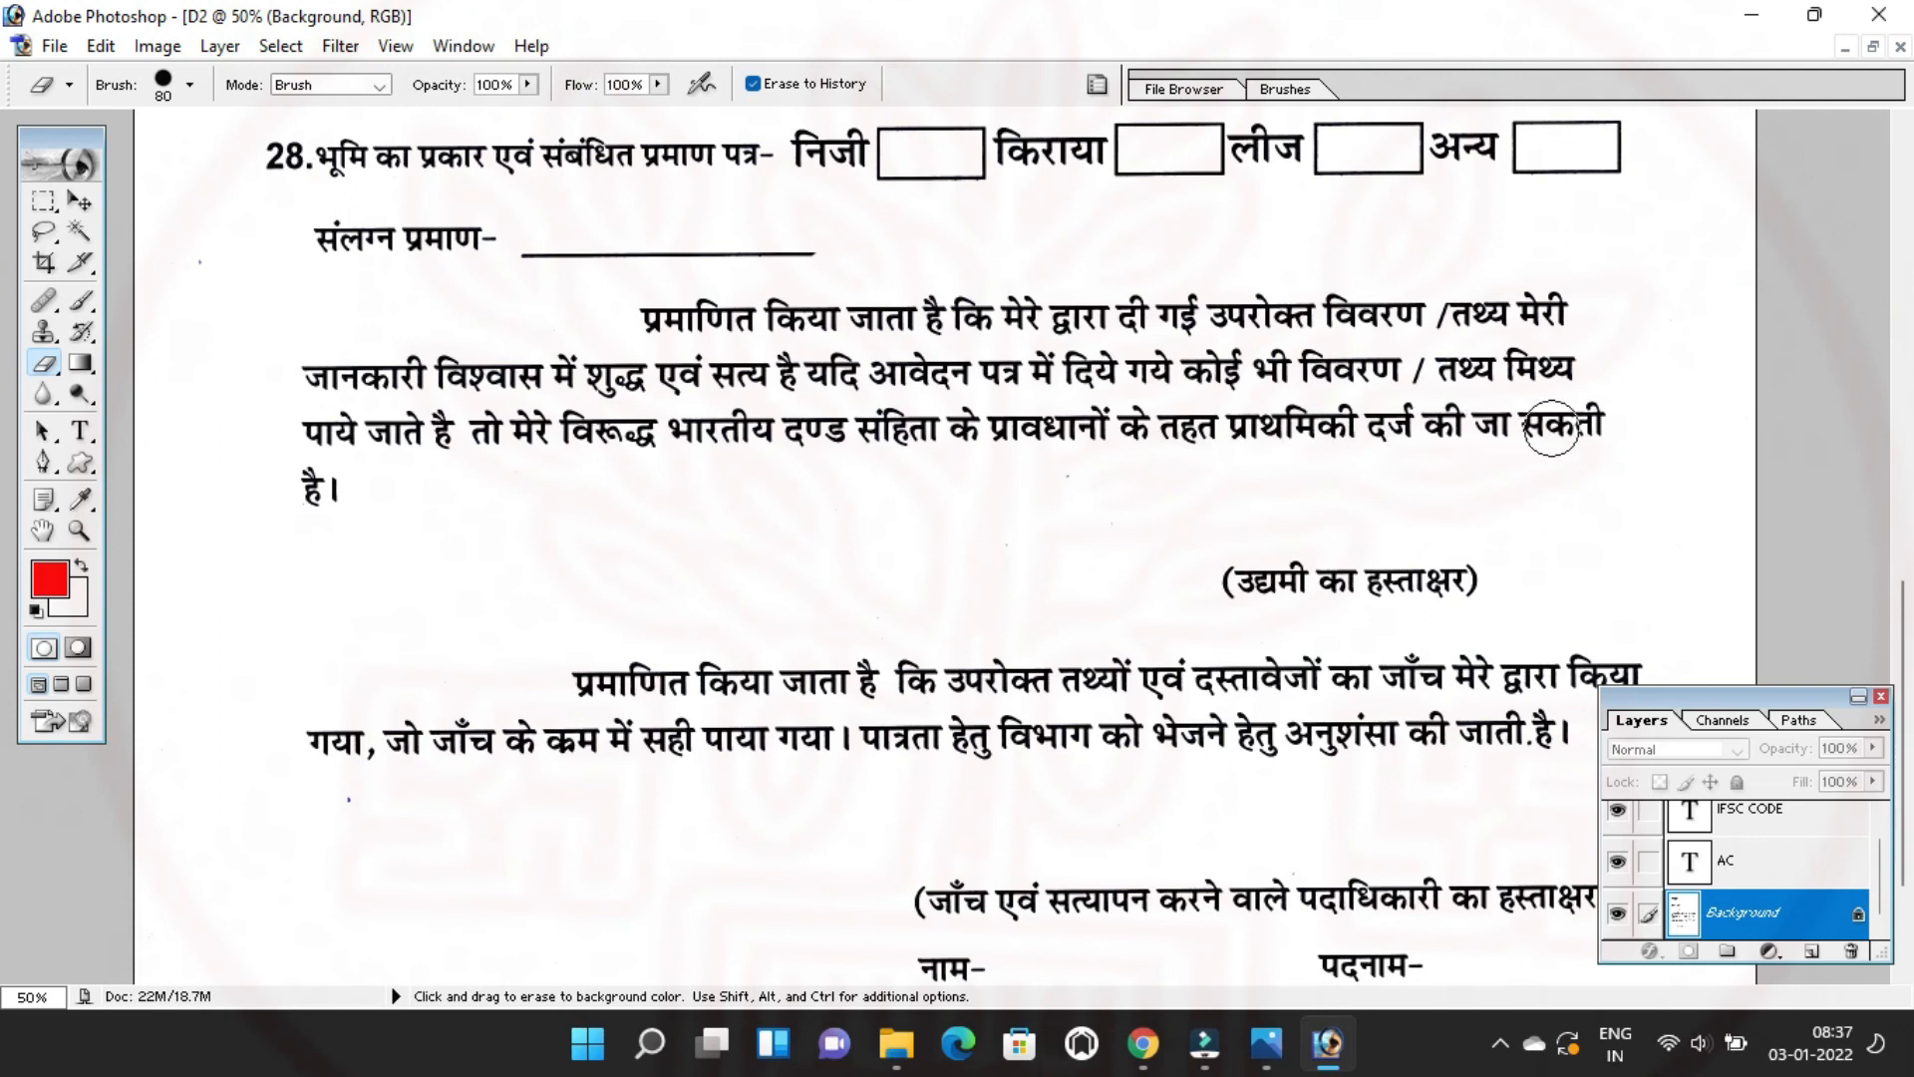
{"action": "key", "text": "space"}
{"action": "left_click_drag", "start_coordinate": [798, 478], "coordinate": [798, 459]}
{"action": "left_click_drag", "start_coordinate": [680, 460], "coordinate": [678, 495]}
{"action": "key", "text": "space"}
{"action": "key", "text": "space"}
{"action": "left_click_drag", "start_coordinate": [510, 423], "coordinate": [507, 445]}
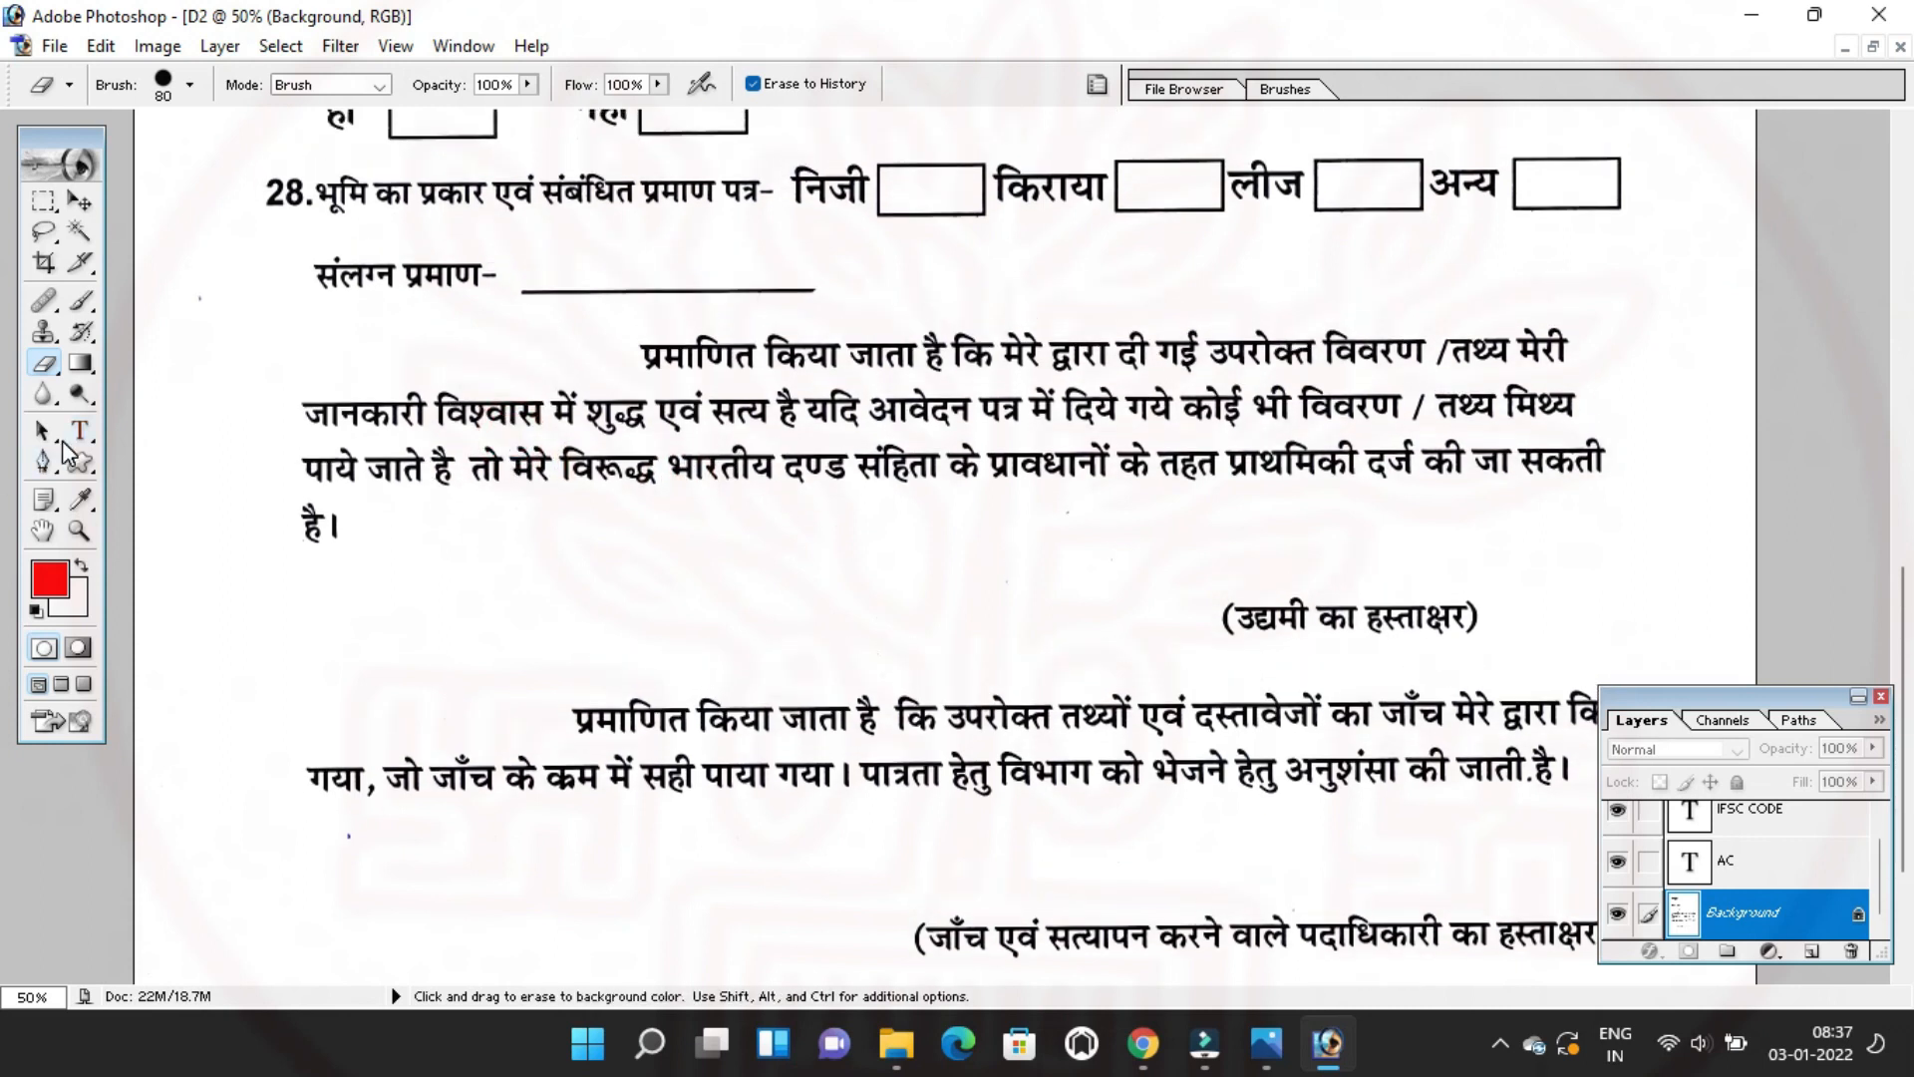
{"action": "key", "text": "space"}
{"action": "left_click_drag", "start_coordinate": [546, 350], "coordinate": [538, 478]}
{"action": "left_click_drag", "start_coordinate": [709, 592], "coordinate": [707, 503]}
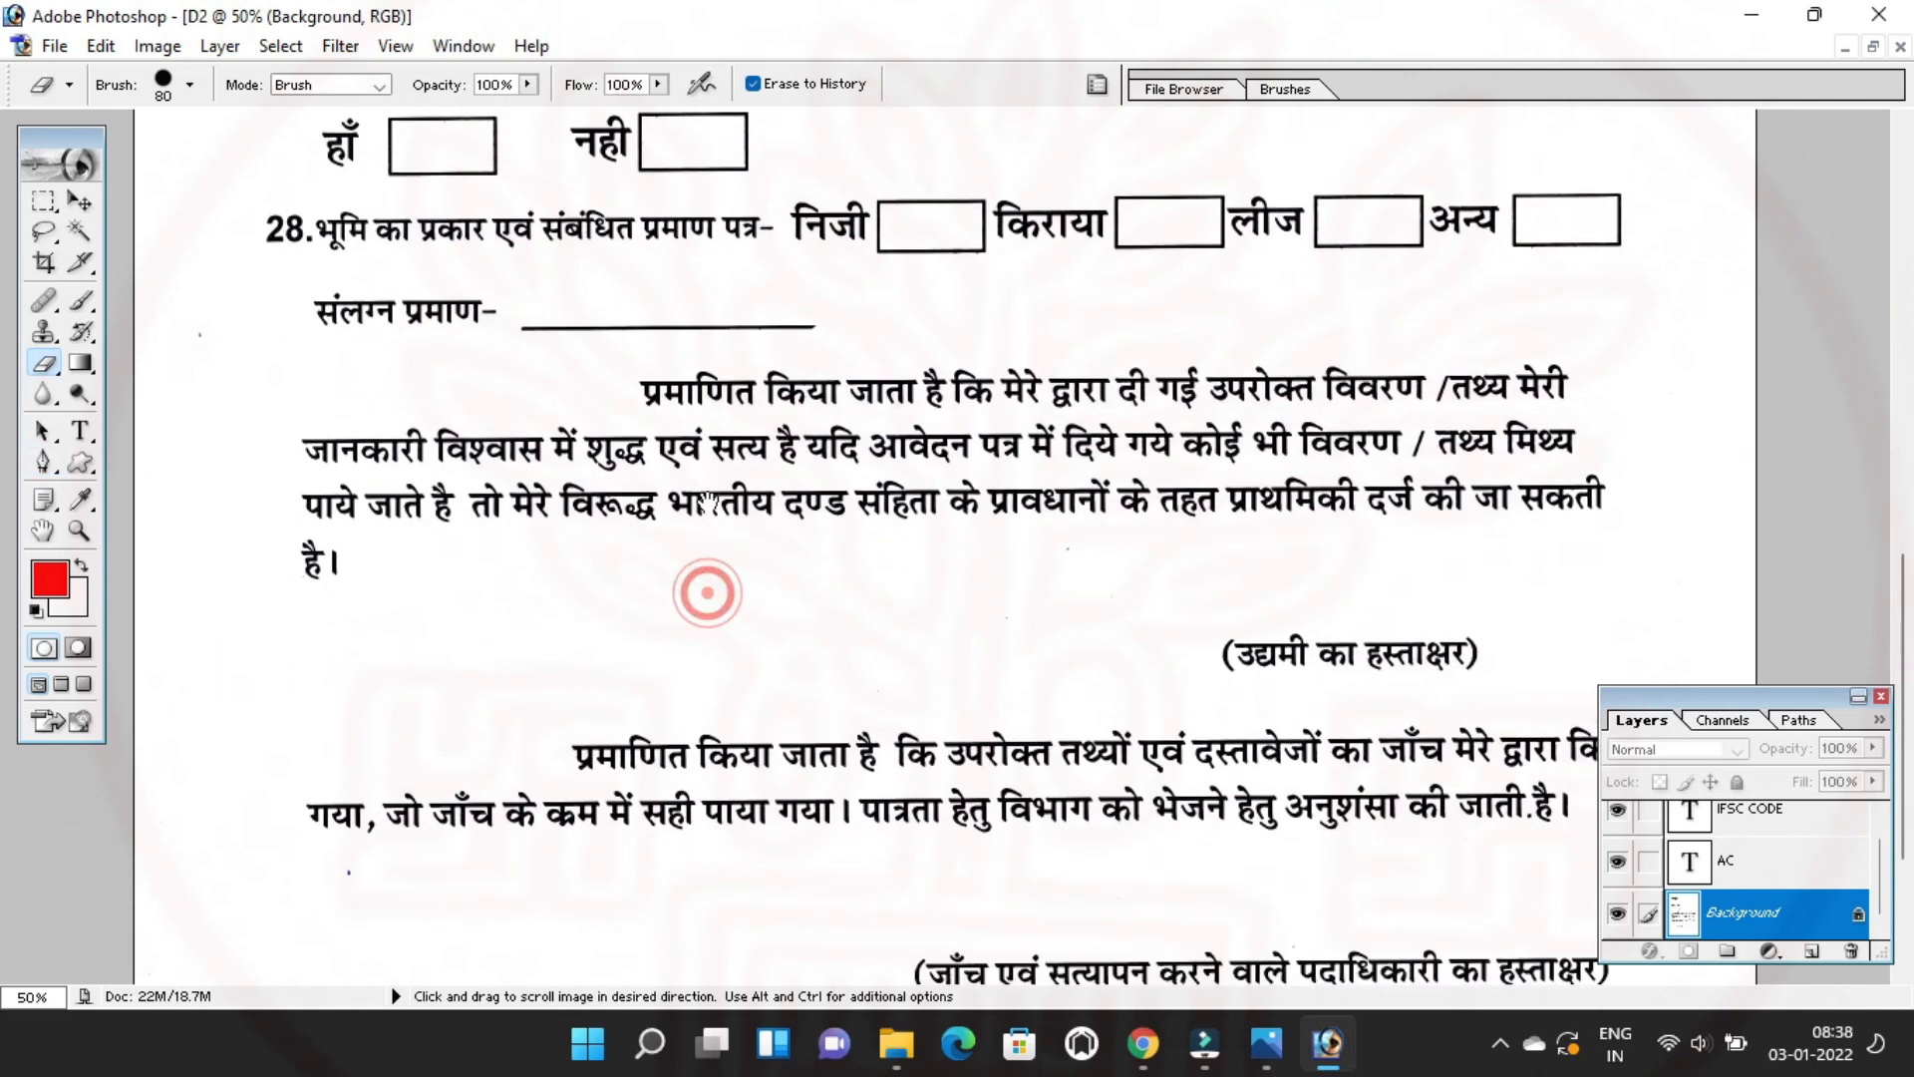
{"action": "left_click_drag", "start_coordinate": [1001, 596], "coordinate": [969, 527]}
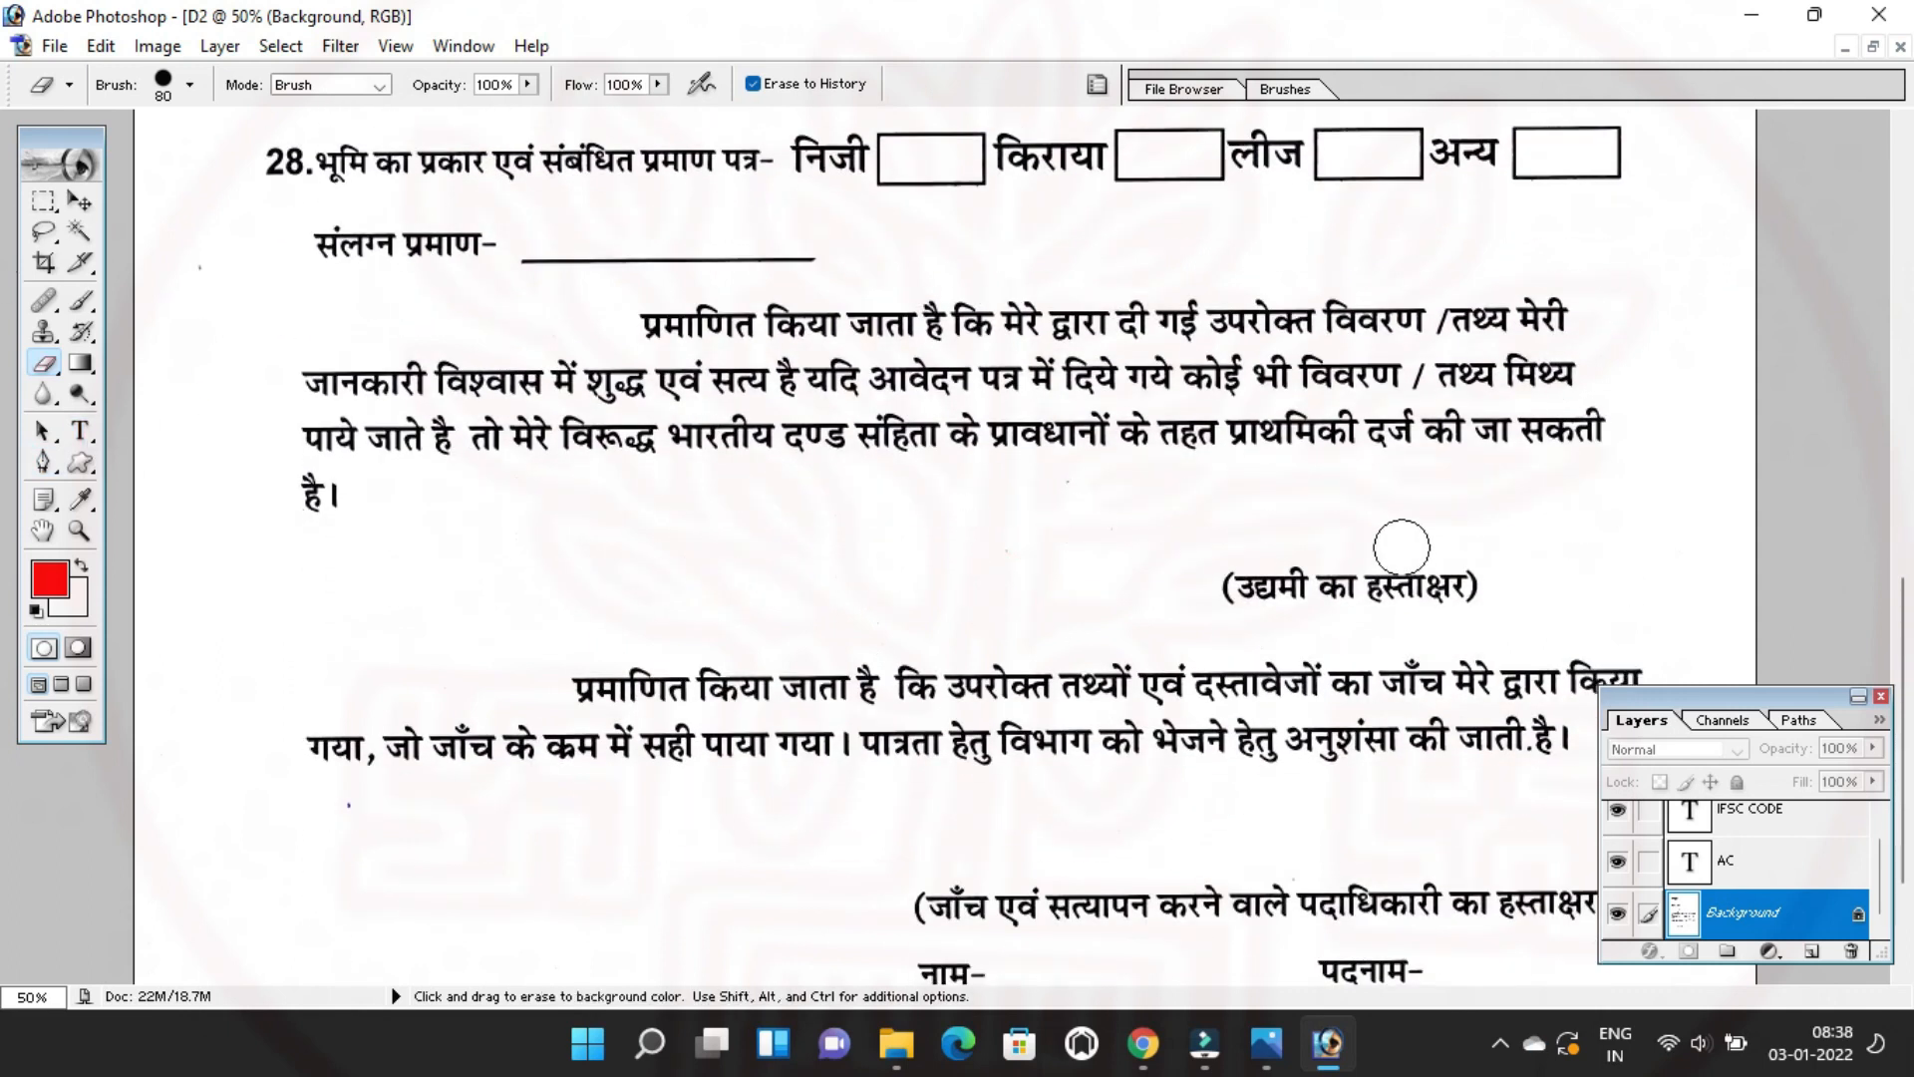
Add the red text "38" at 59.54 pt and place it beside rows 21 and 22, above the IFSC CODE note.
{"action": "scroll", "coordinate": [1178, 484], "scroll_direction": "up", "scroll_amount": 10}
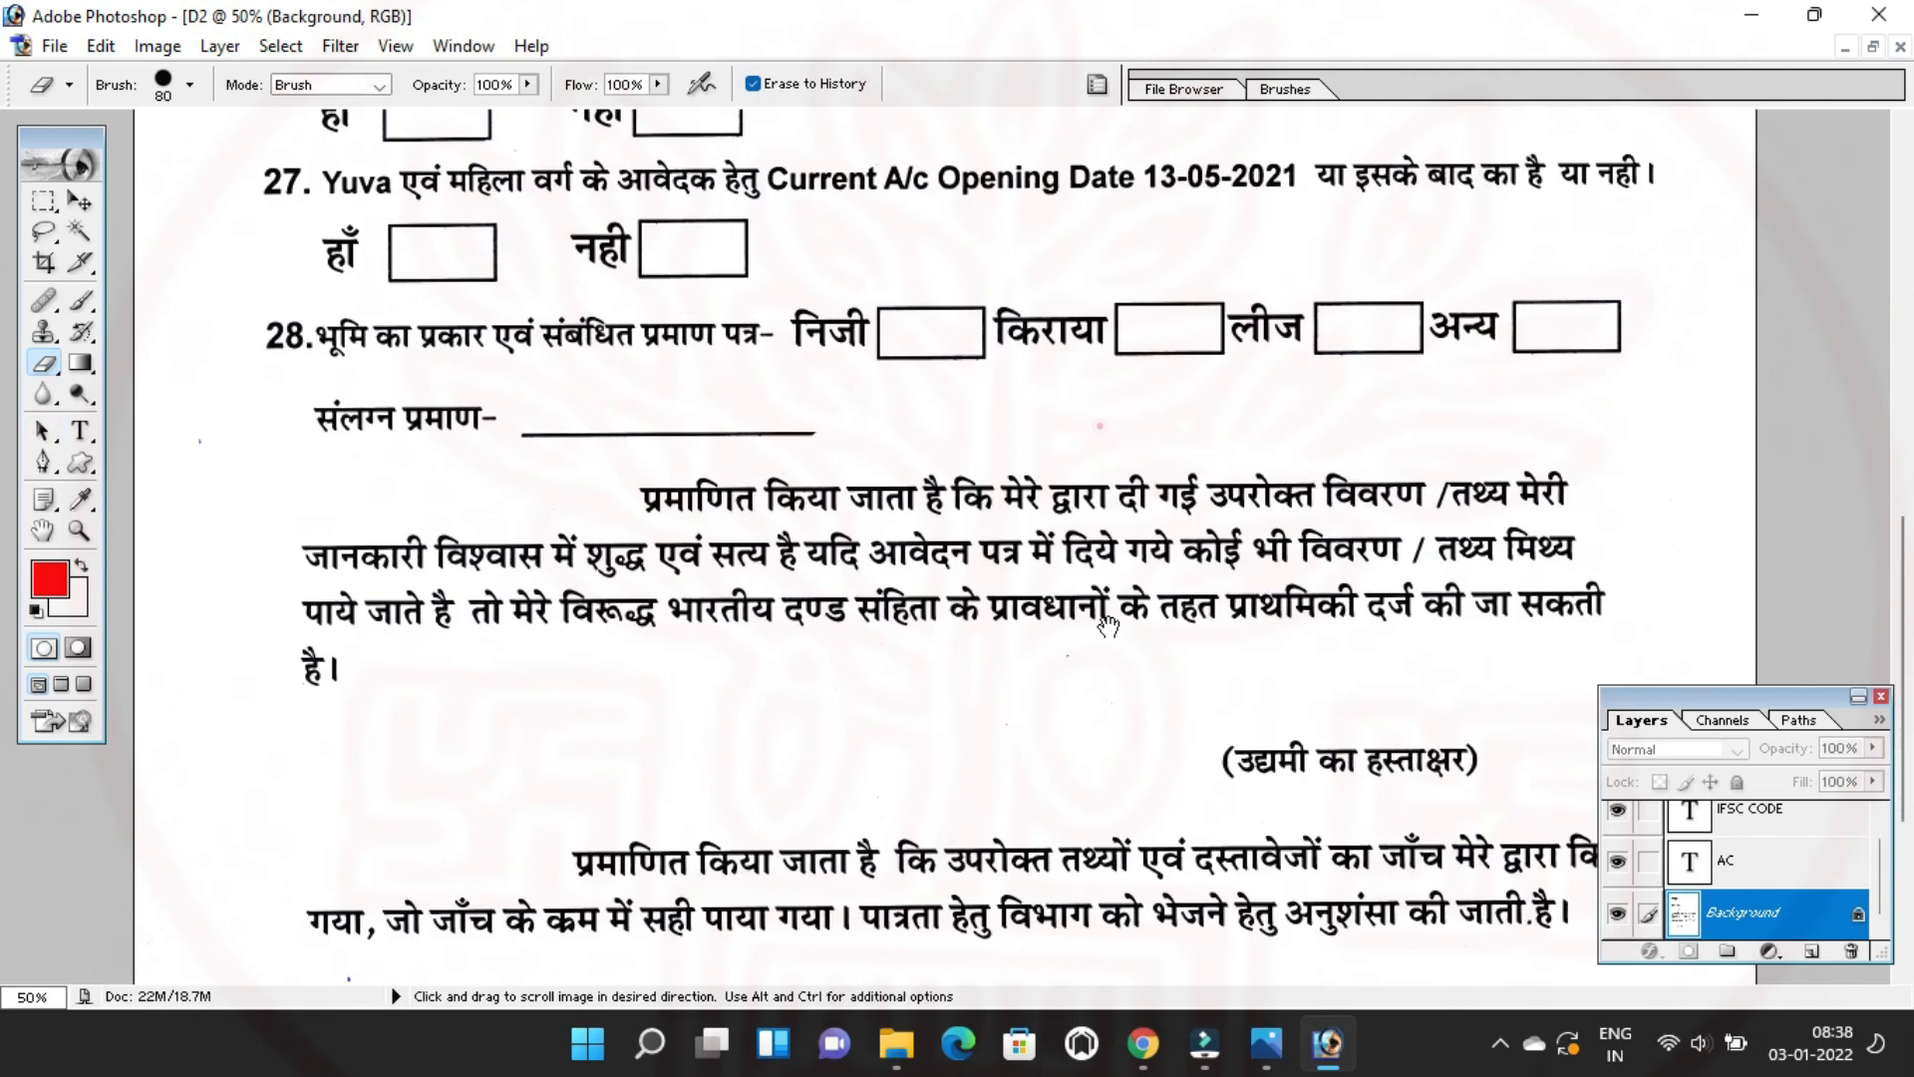
{"action": "left_click", "coordinate": [82, 438]}
{"action": "scroll", "coordinate": [1124, 424], "scroll_direction": "up", "scroll_amount": 3}
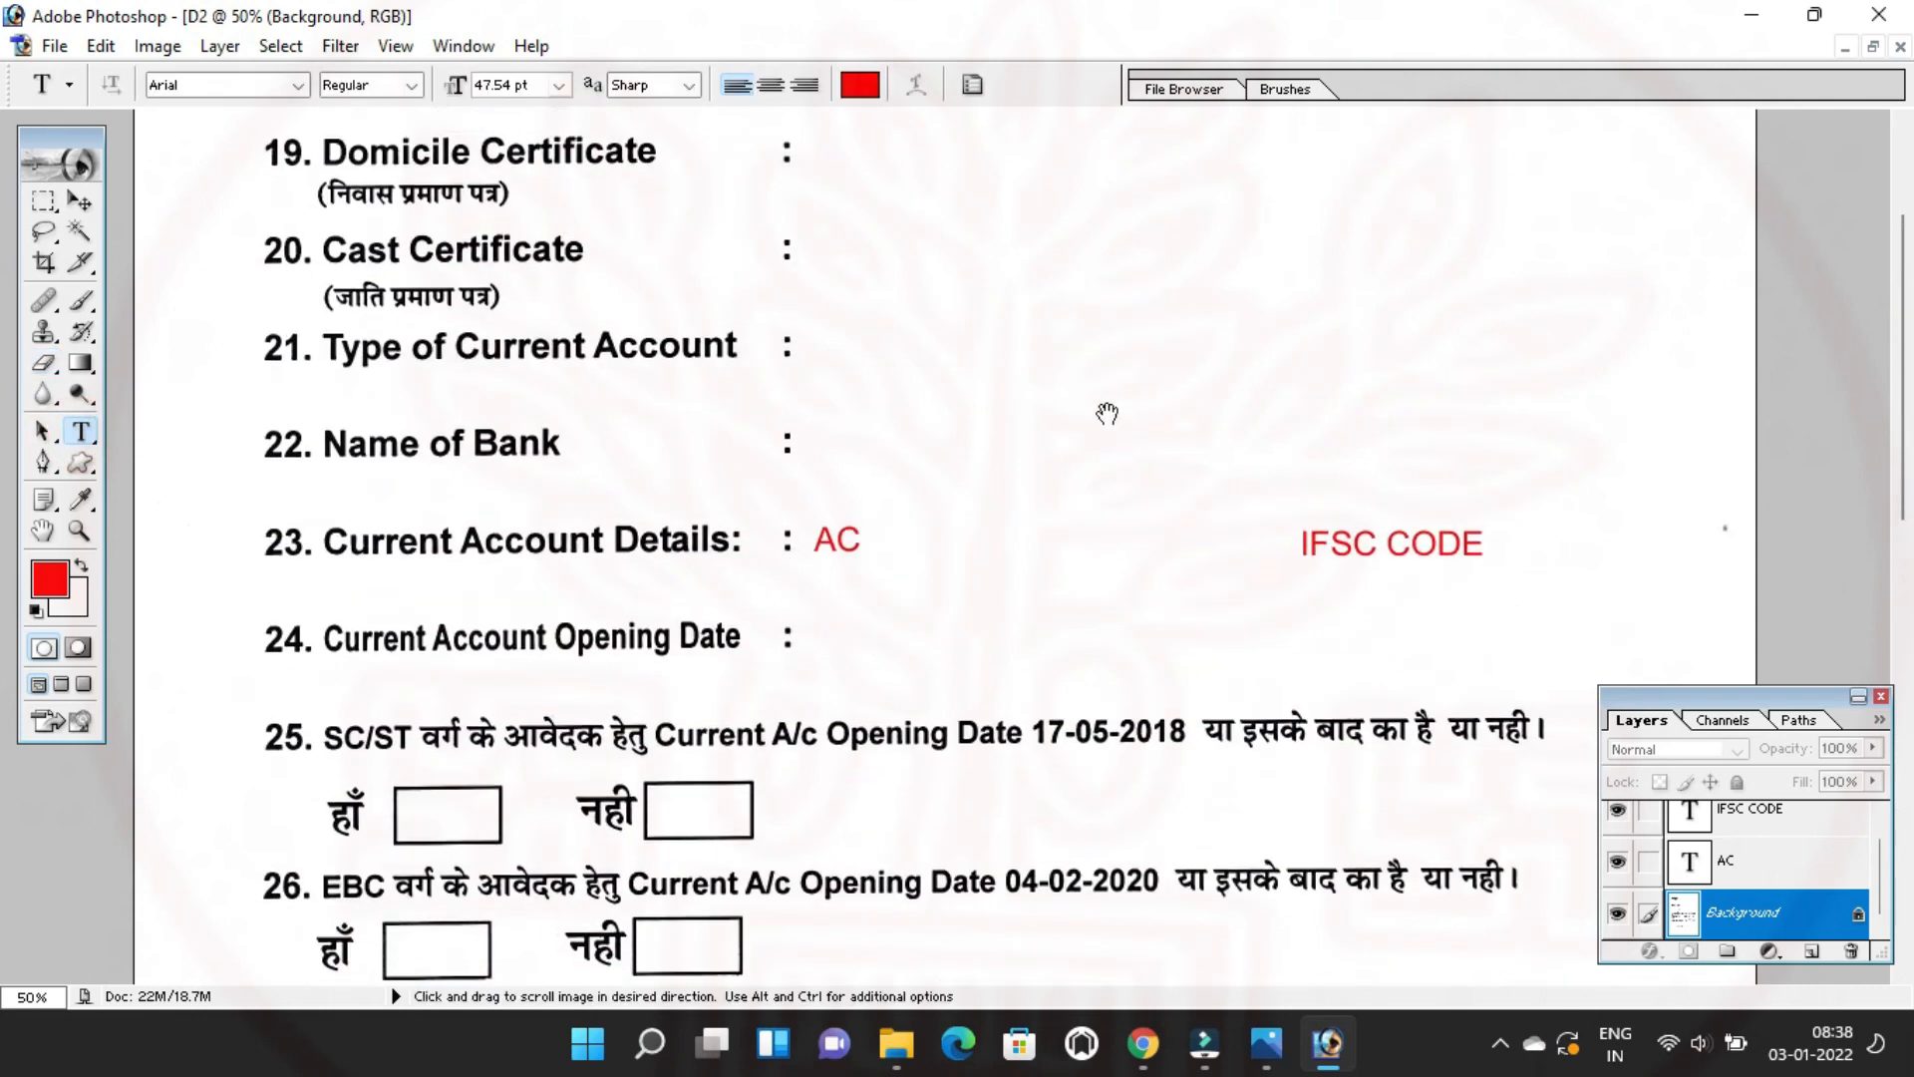
{"action": "left_click", "coordinate": [1346, 399]}
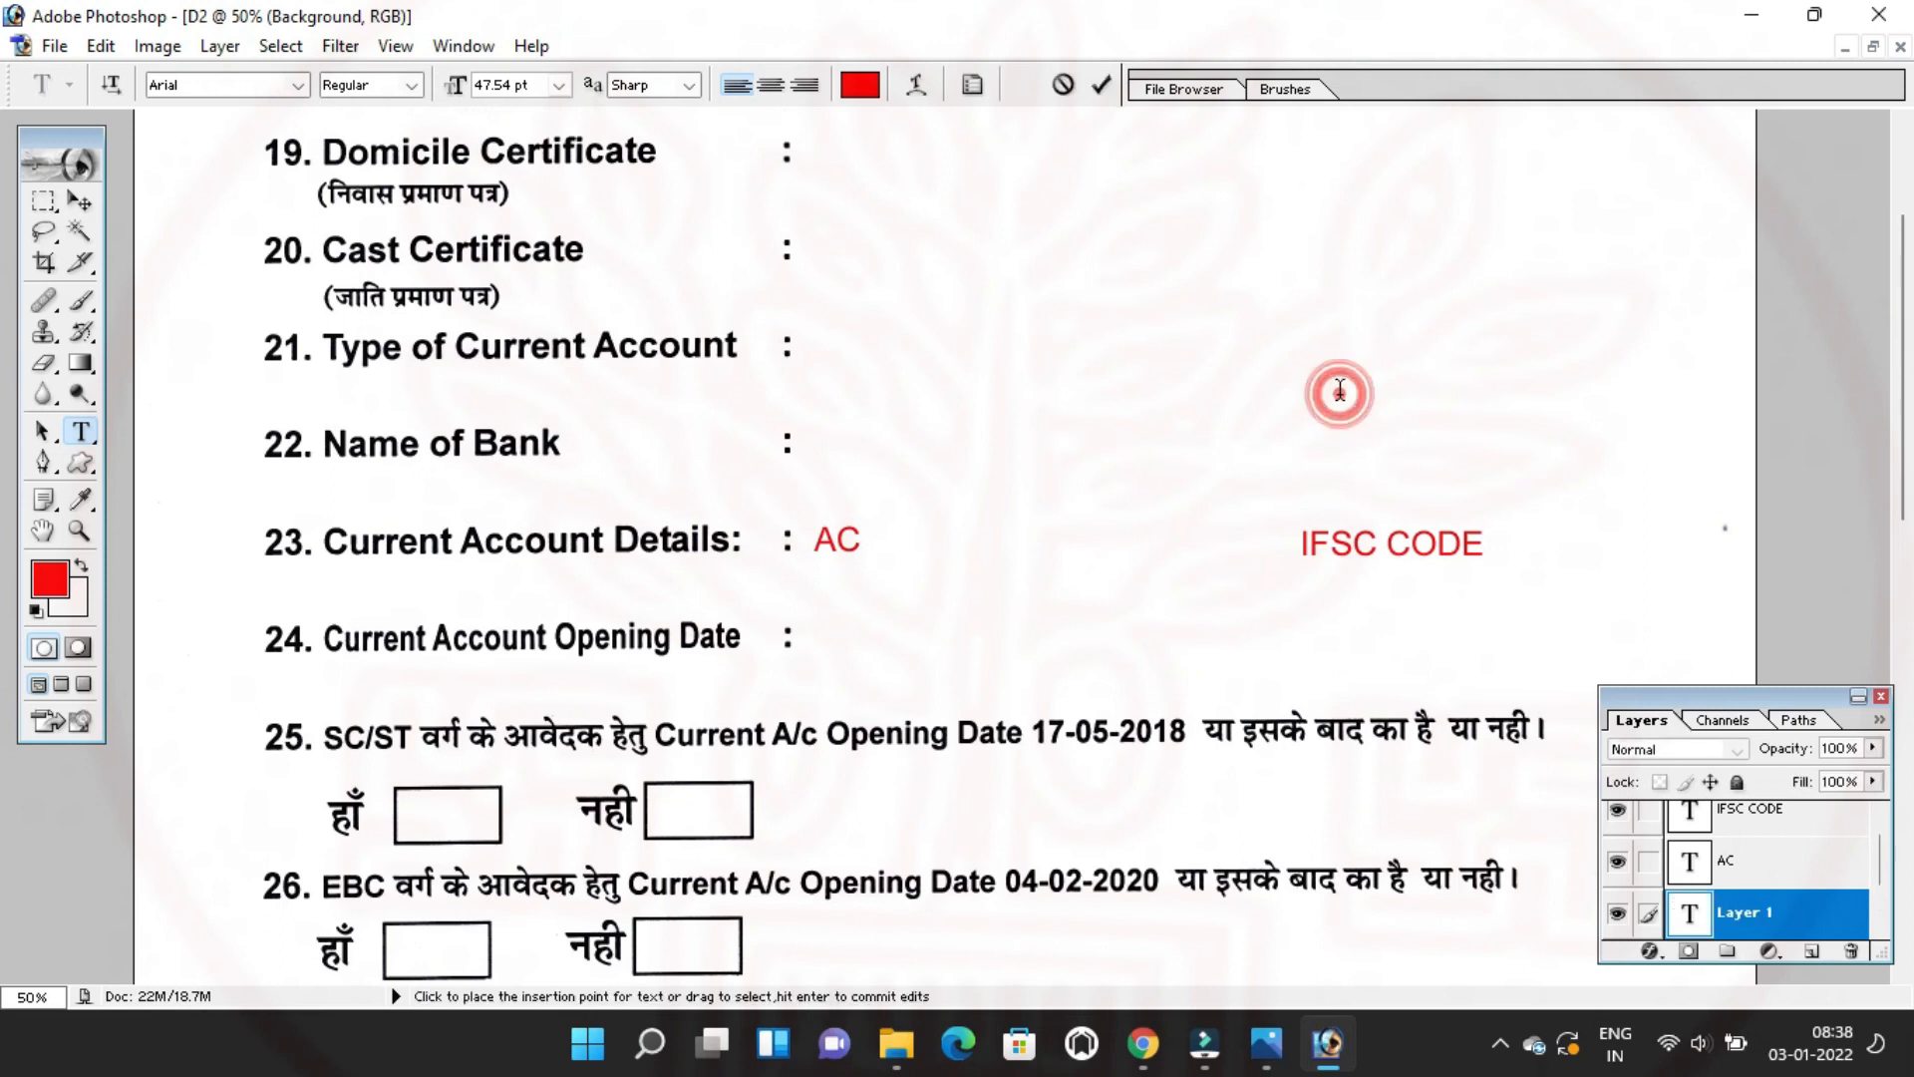
{"action": "type", "text": "38"}
{"action": "double_click", "coordinate": [1341, 391]}
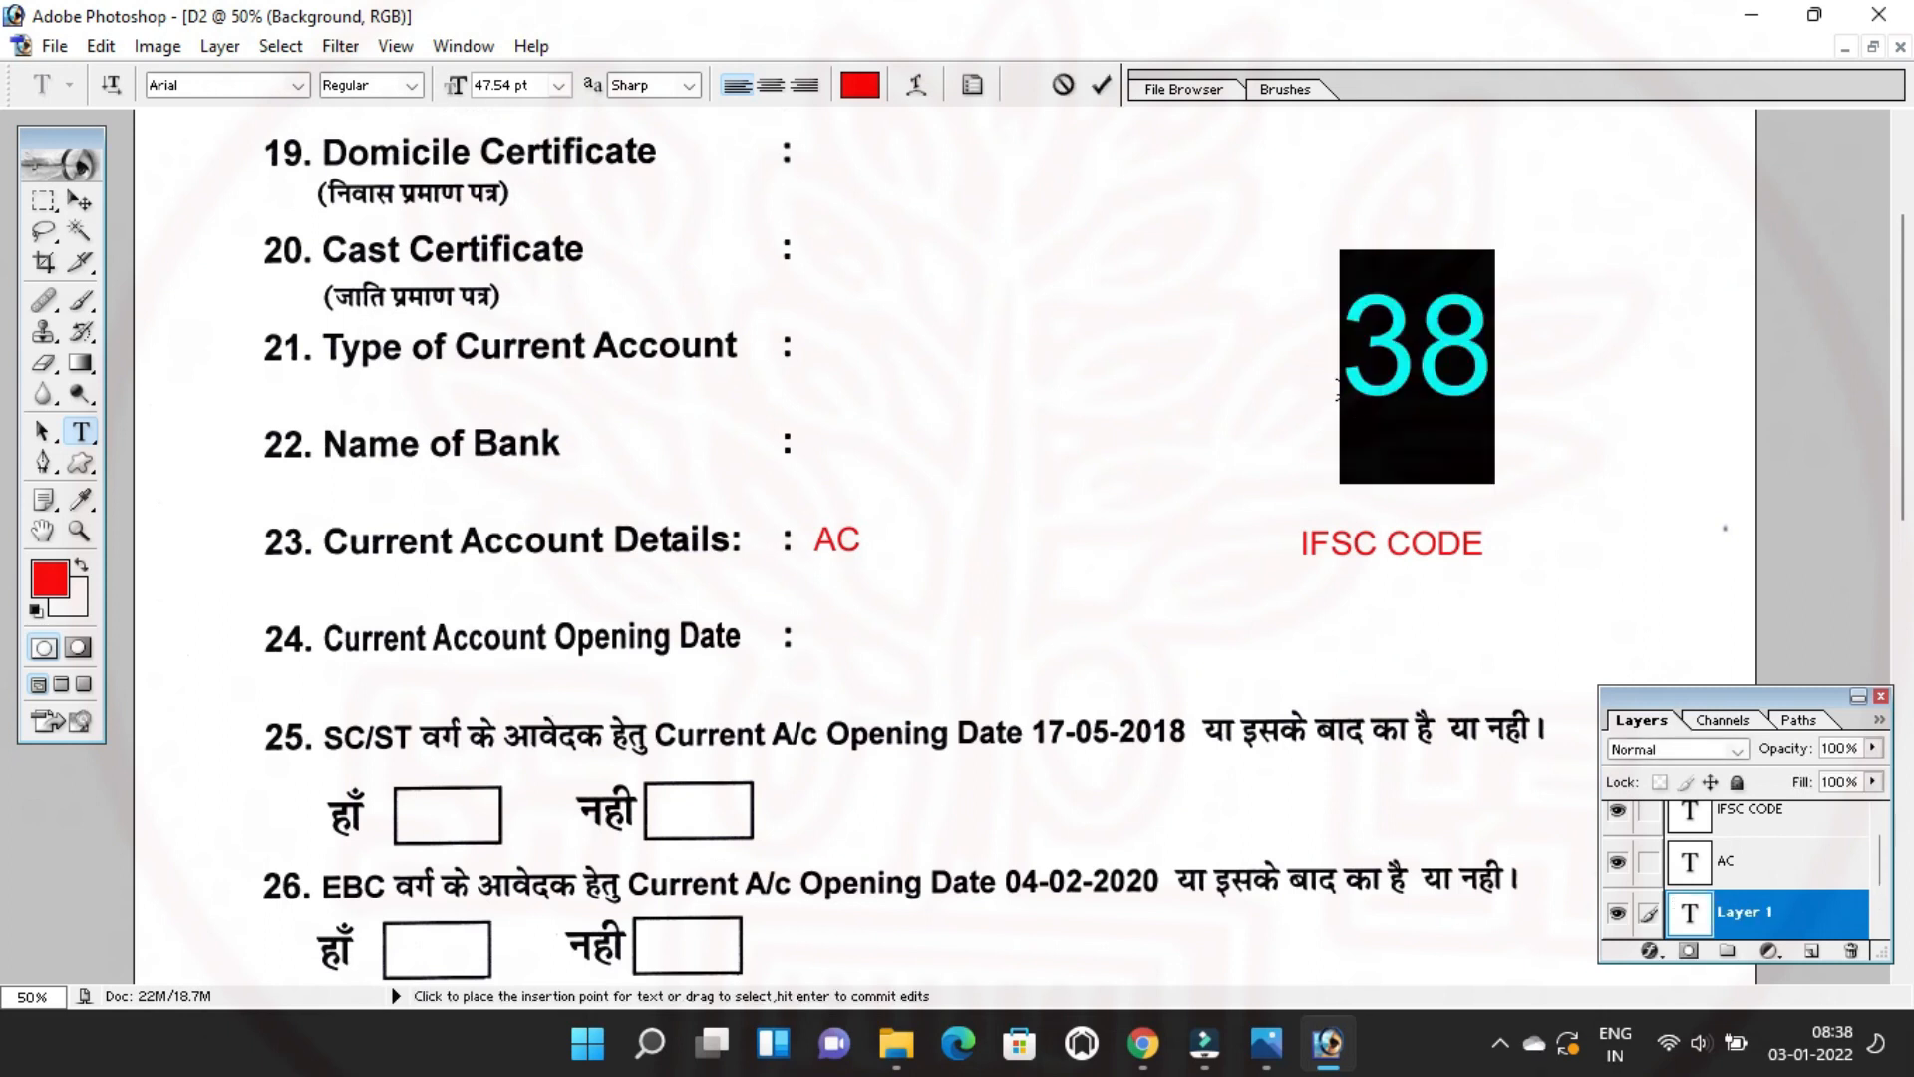
{"action": "key", "text": "ctrl+shift+period"}
{"action": "key", "text": "ctrl+shift+period"}
{"action": "key", "text": "ctrl+shift+period"}
{"action": "key", "text": "ctrl+shift+period"}
{"action": "key", "text": "ctrl+shift+period"}
{"action": "key", "text": "ctrl+shift+period"}
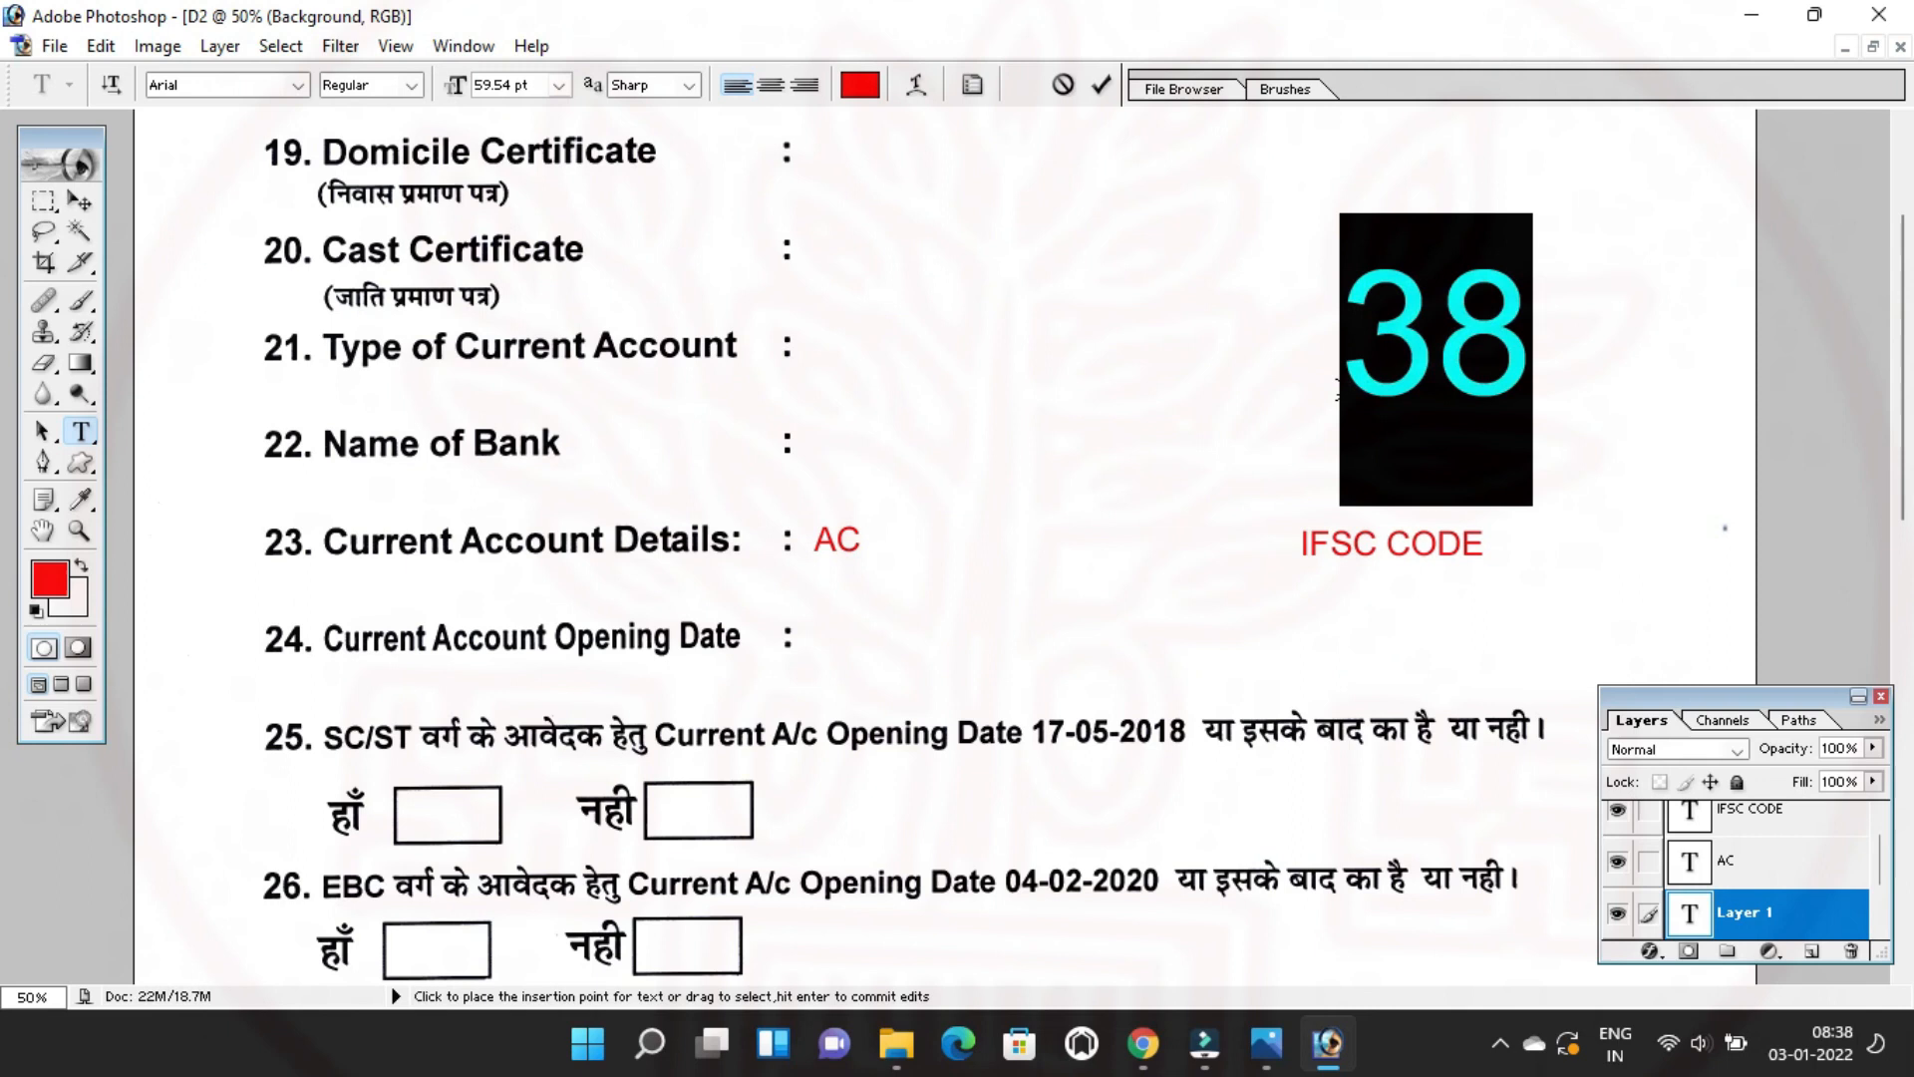
{"action": "left_click", "coordinate": [80, 204]}
{"action": "left_click_drag", "start_coordinate": [1445, 324], "coordinate": [1324, 381]}
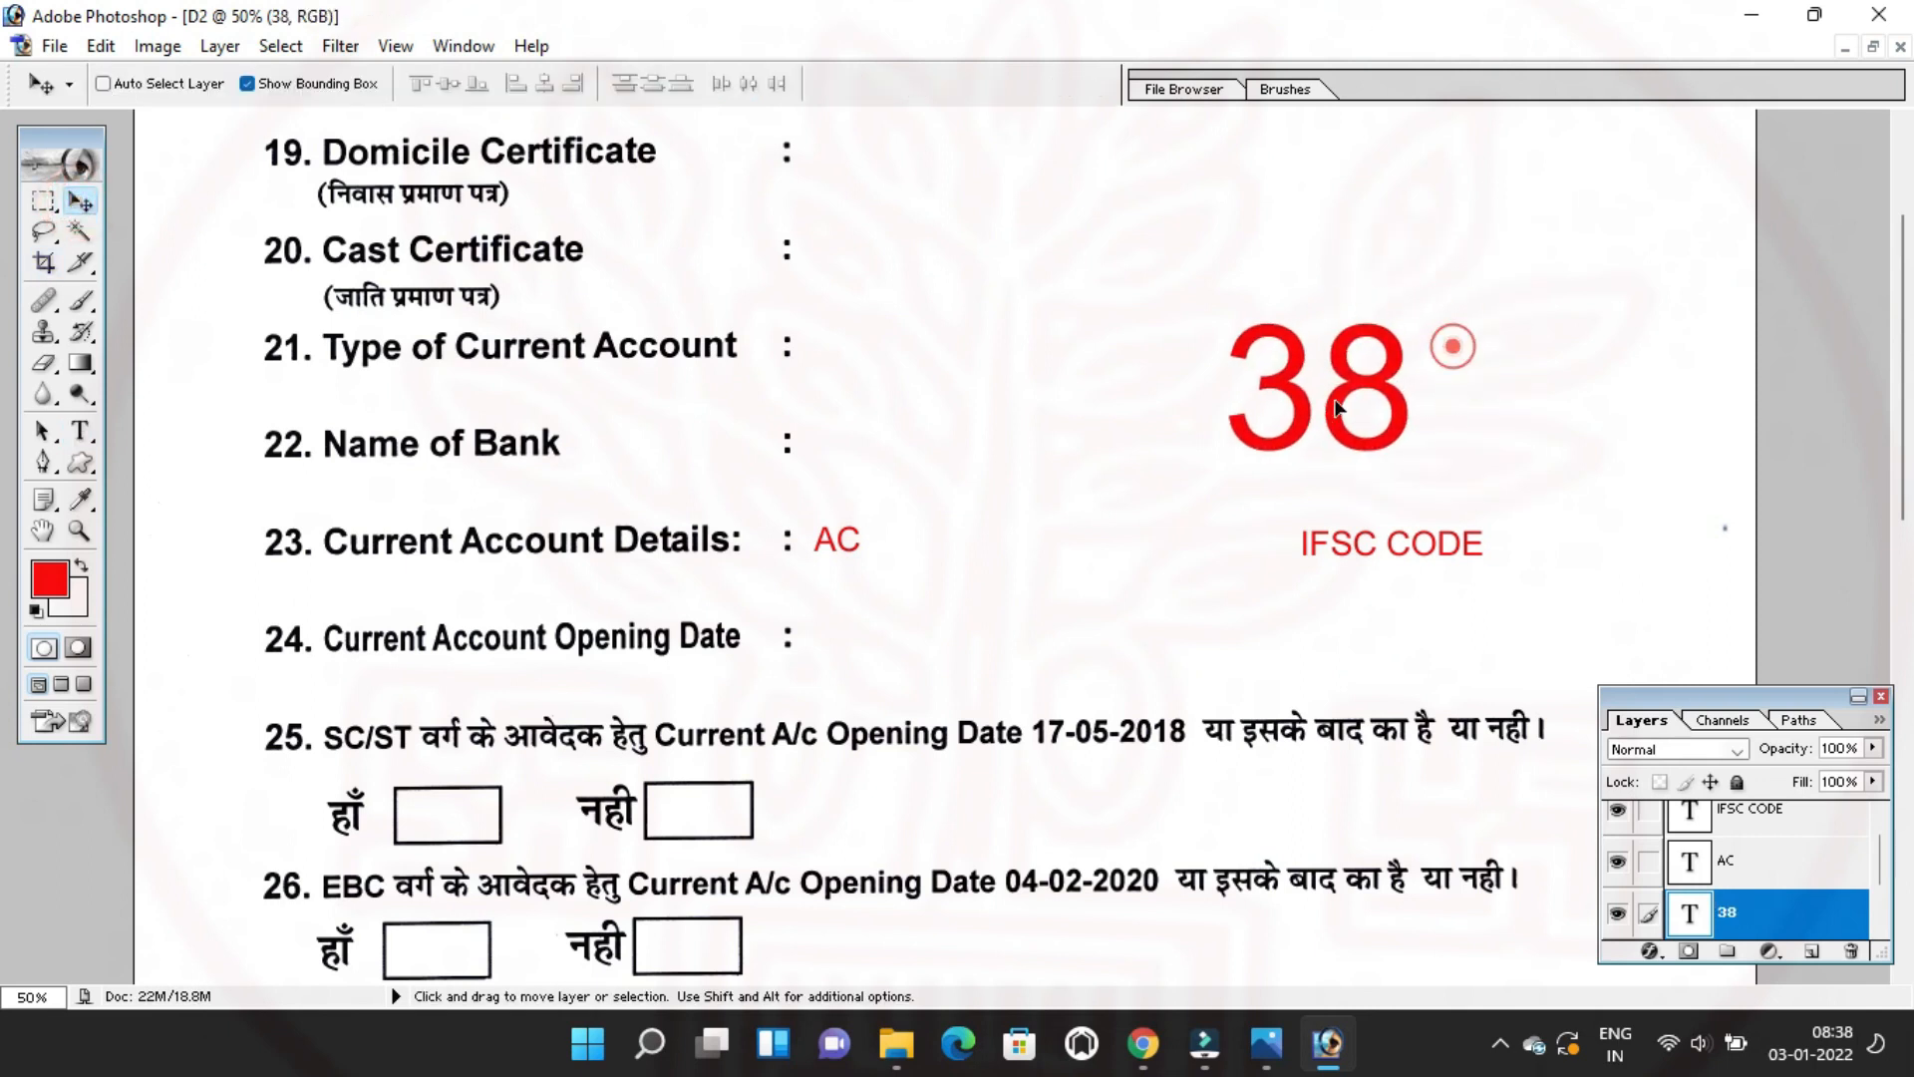
Delete the red "38" text layer beside rows 21 and 22.
{"action": "left_click", "coordinate": [80, 531]}
{"action": "left_click", "coordinate": [996, 530], "text": "alt"}
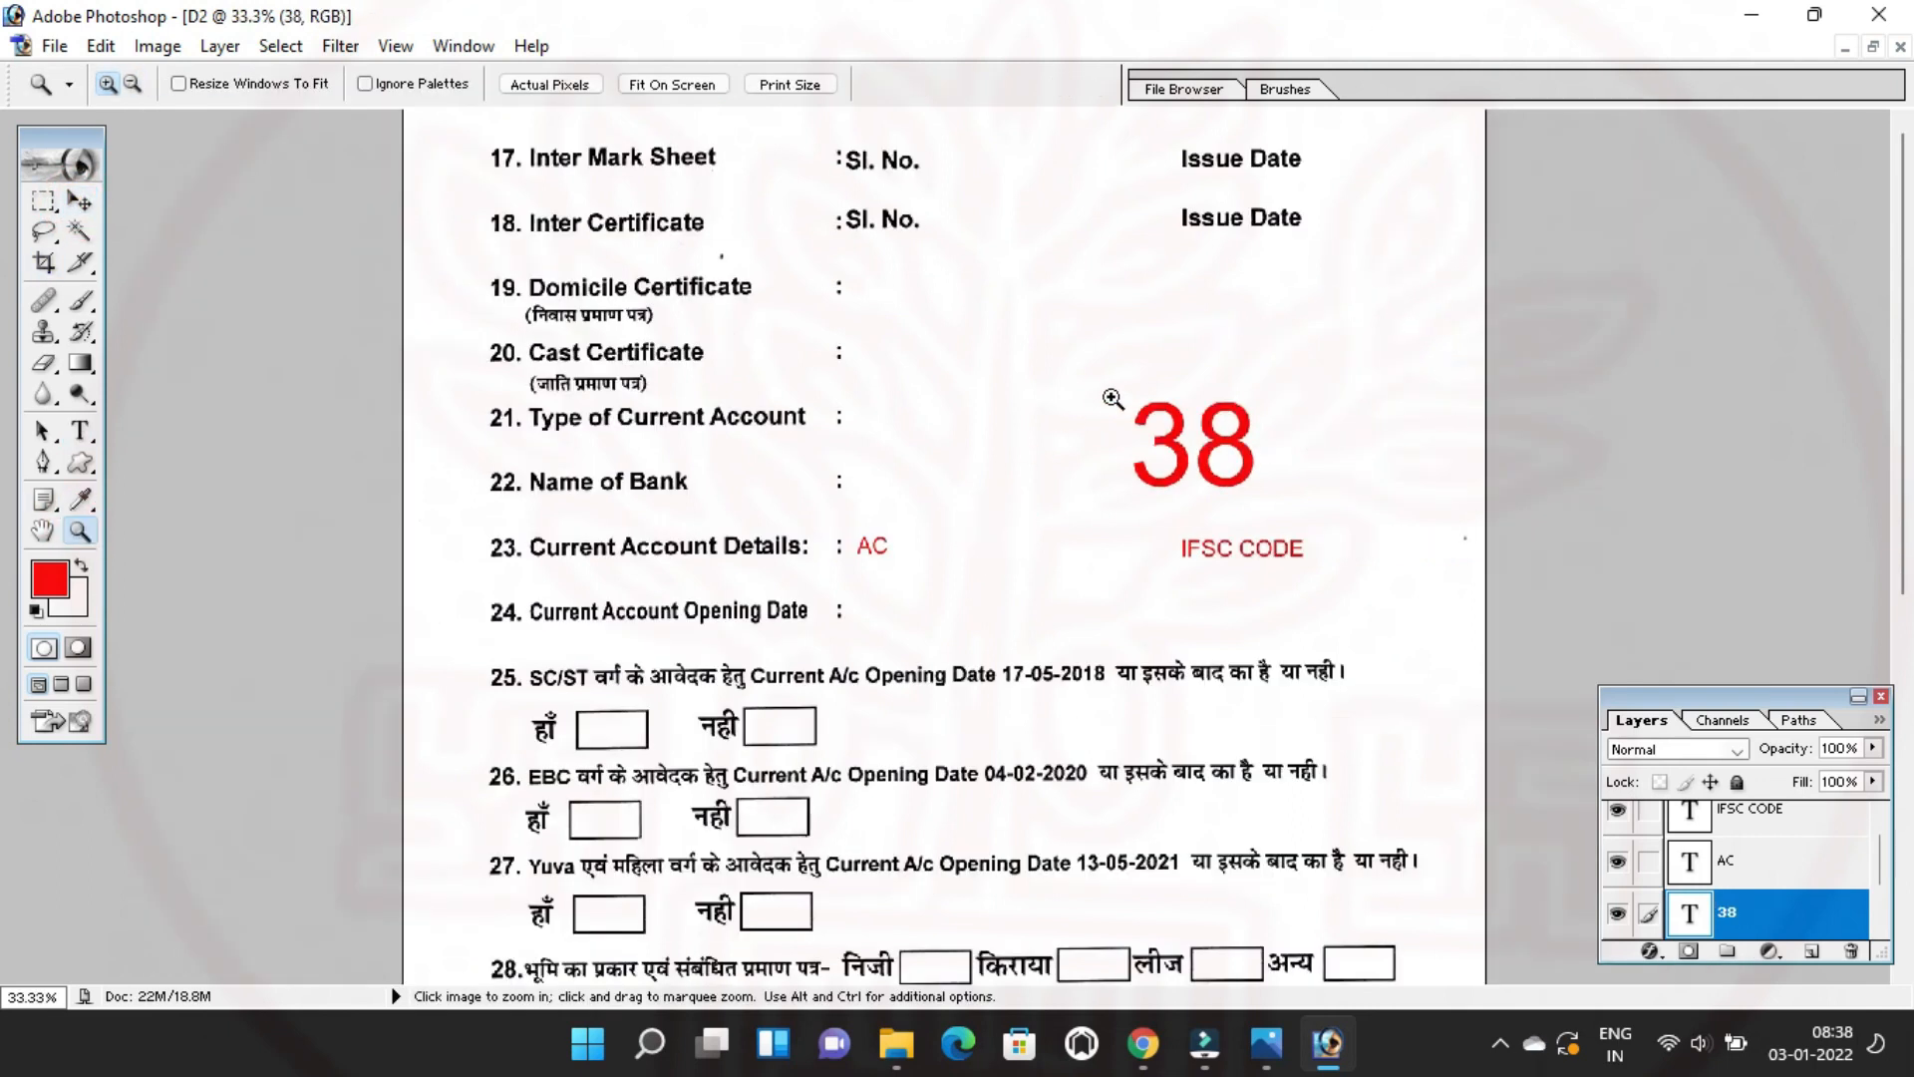
{"action": "left_click", "coordinate": [79, 203]}
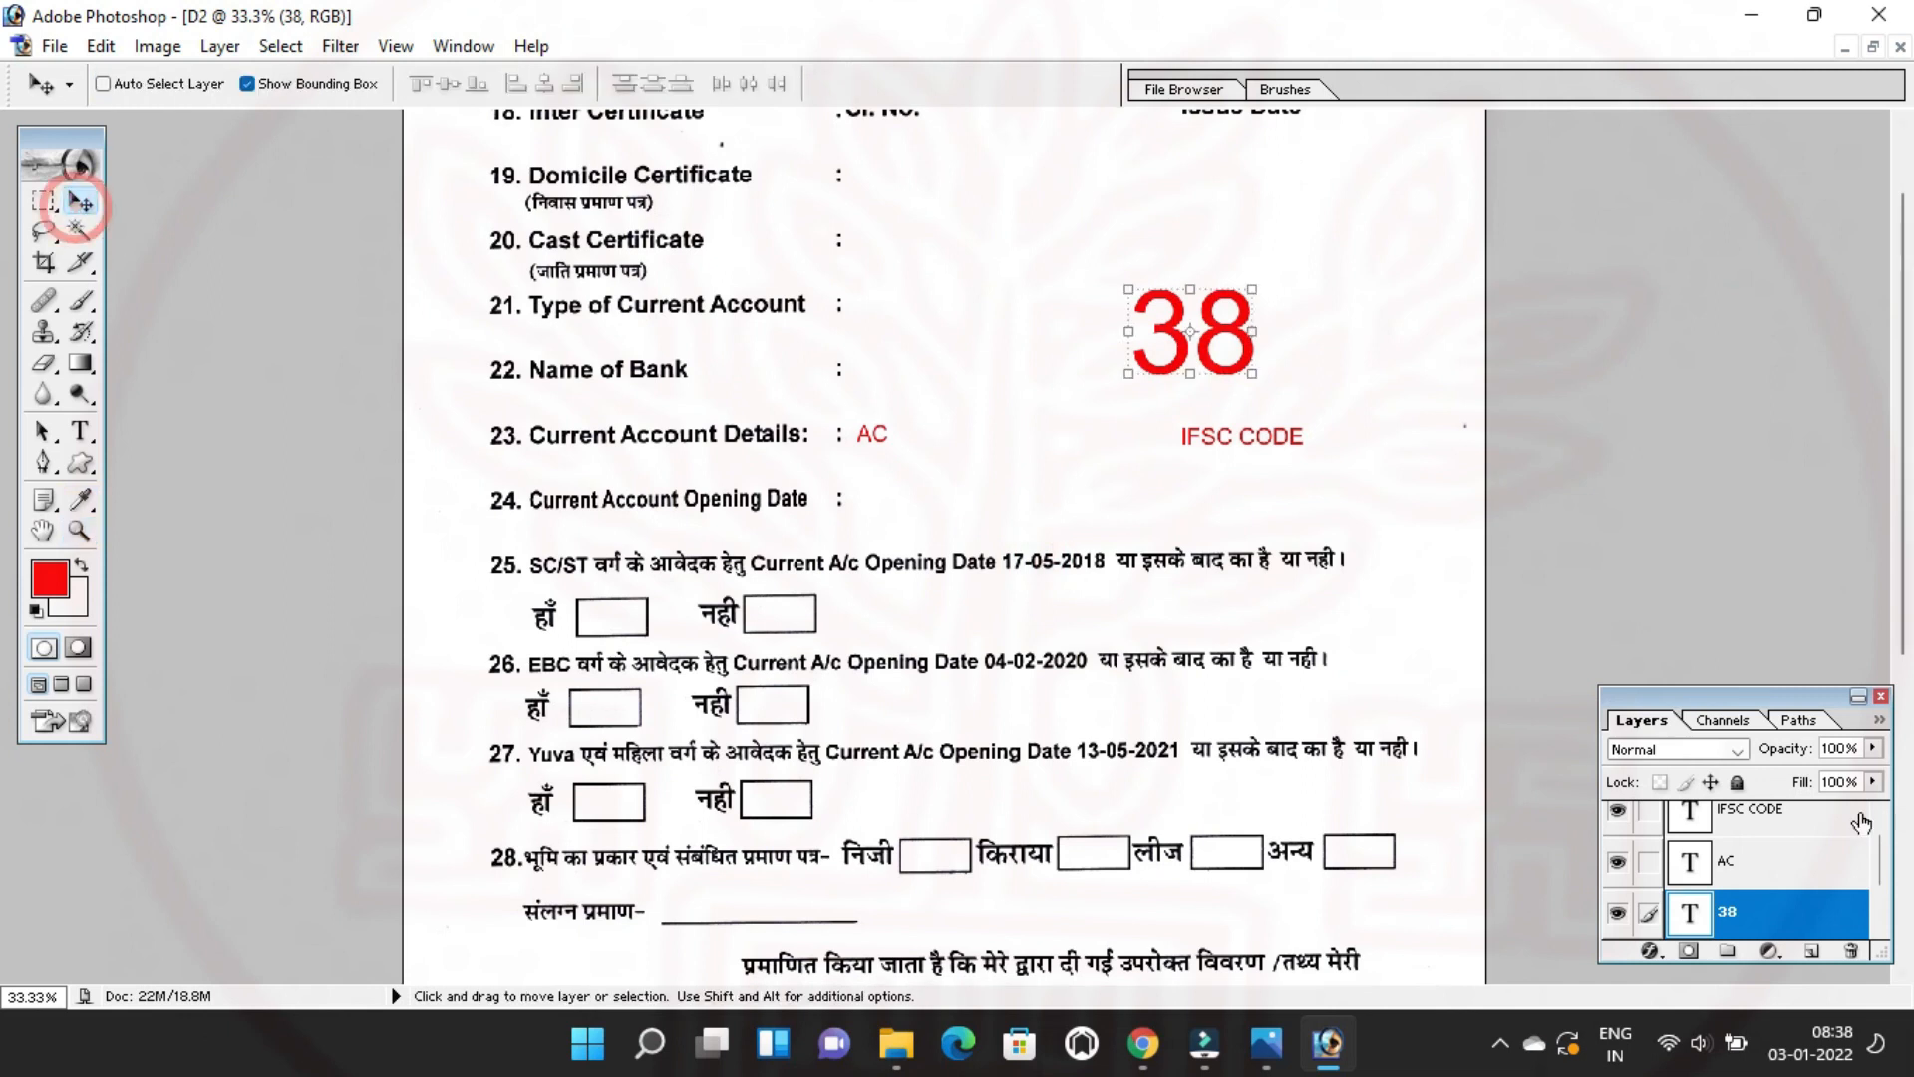
{"action": "scroll", "coordinate": [1856, 822], "scroll_direction": "down", "scroll_amount": 1}
{"action": "left_click", "coordinate": [1846, 953]}
{"action": "key", "text": "Return"}
Examine the officer's verification paragraph and its signature, नाम, पदनाम and दिनांक fields at the end of the form.
{"action": "key", "text": "space"}
{"action": "left_click_drag", "start_coordinate": [1275, 690], "coordinate": [1241, 569]}
{"action": "left_click_drag", "start_coordinate": [1214, 670], "coordinate": [1187, 339]}
{"action": "left_click_drag", "start_coordinate": [1163, 615], "coordinate": [1151, 528]}
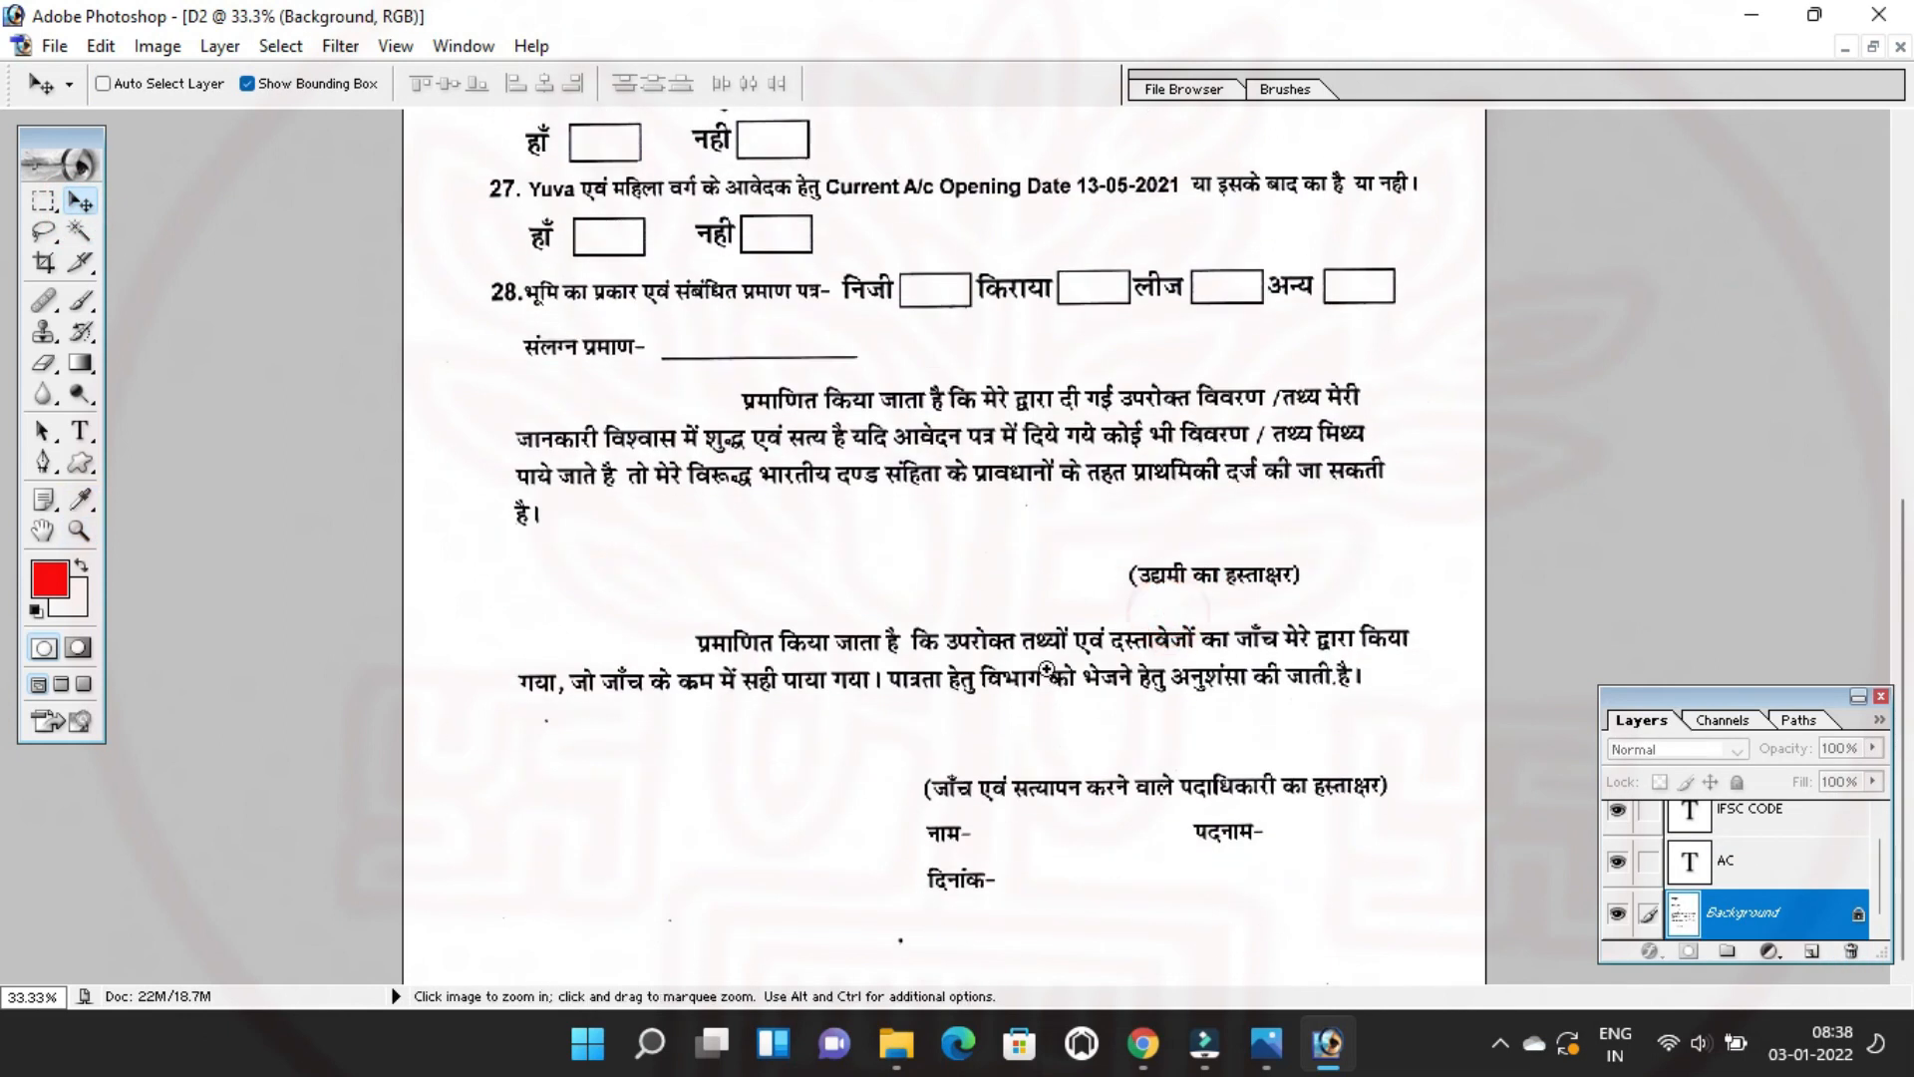
{"action": "left_click", "coordinate": [1045, 668], "text": "ctrl"}
{"action": "left_click_drag", "start_coordinate": [966, 652], "coordinate": [977, 501]}
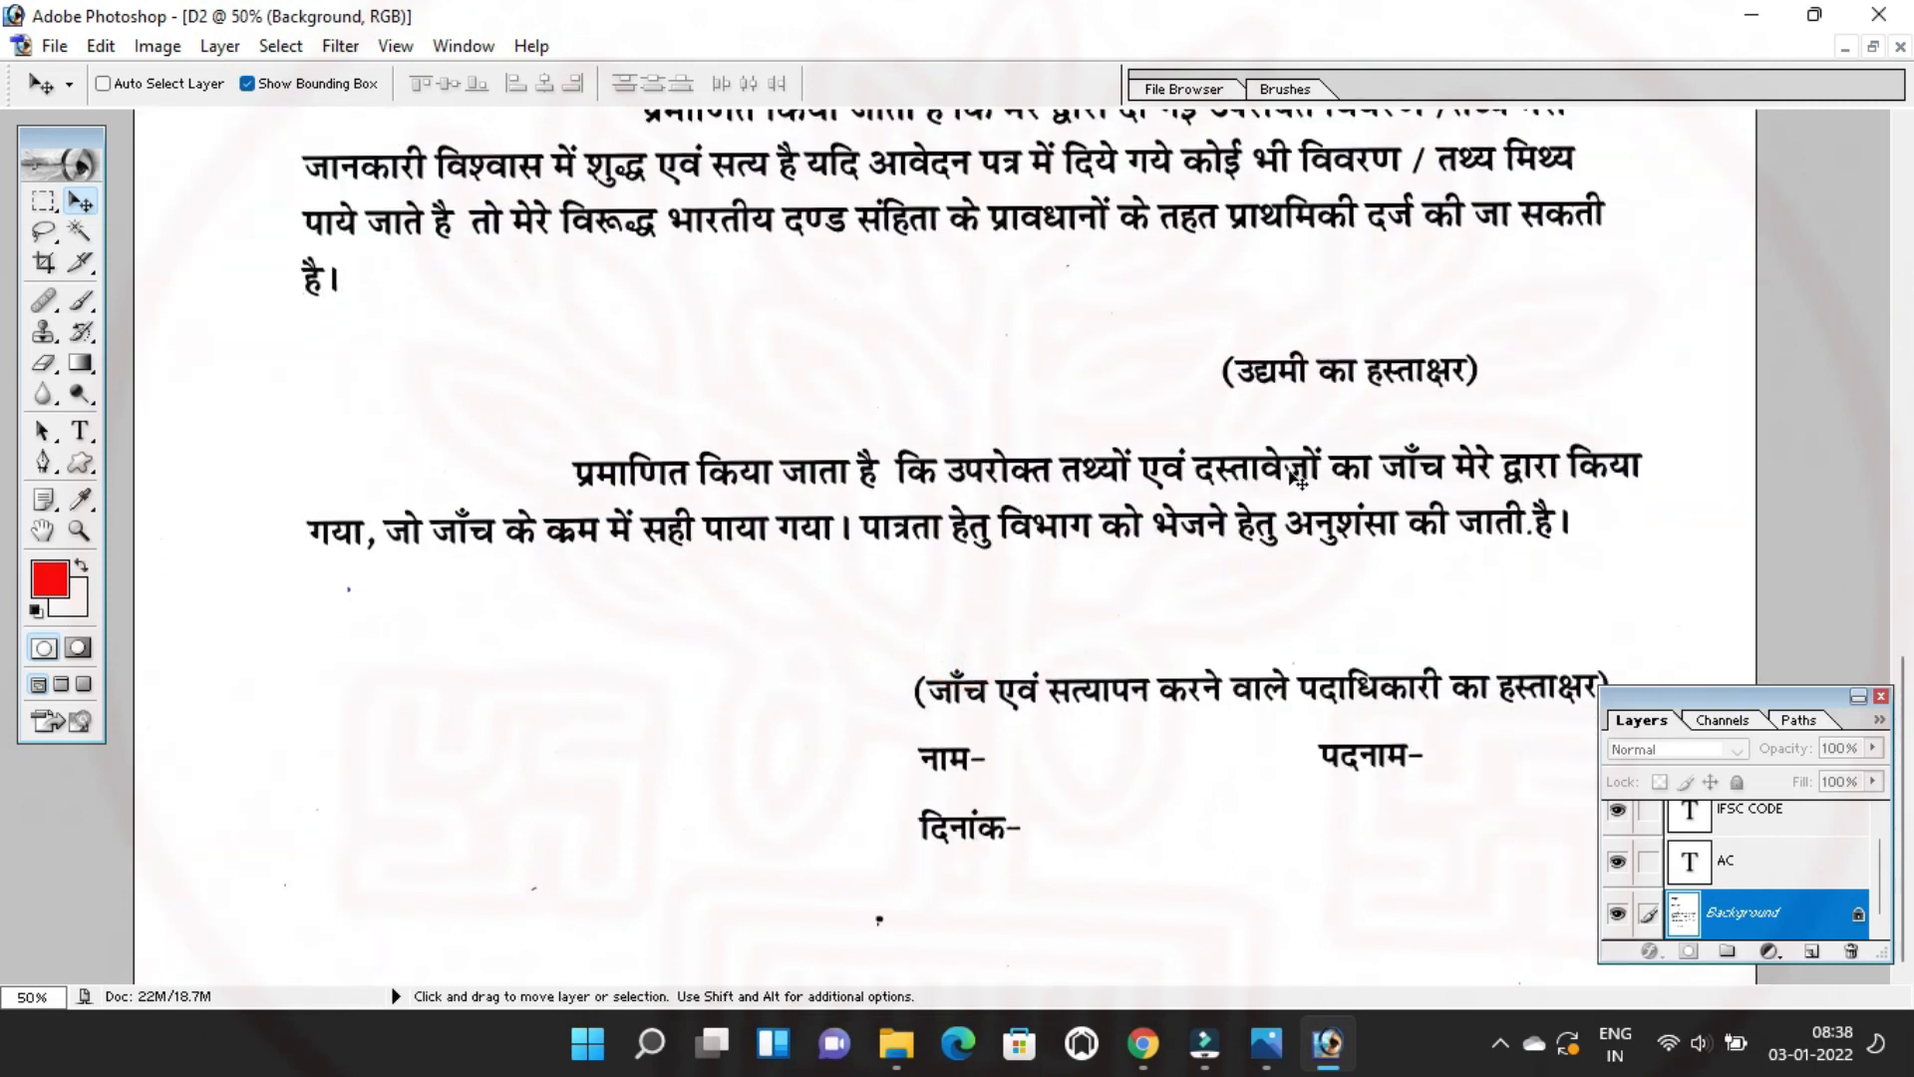
{"action": "key", "text": "space"}
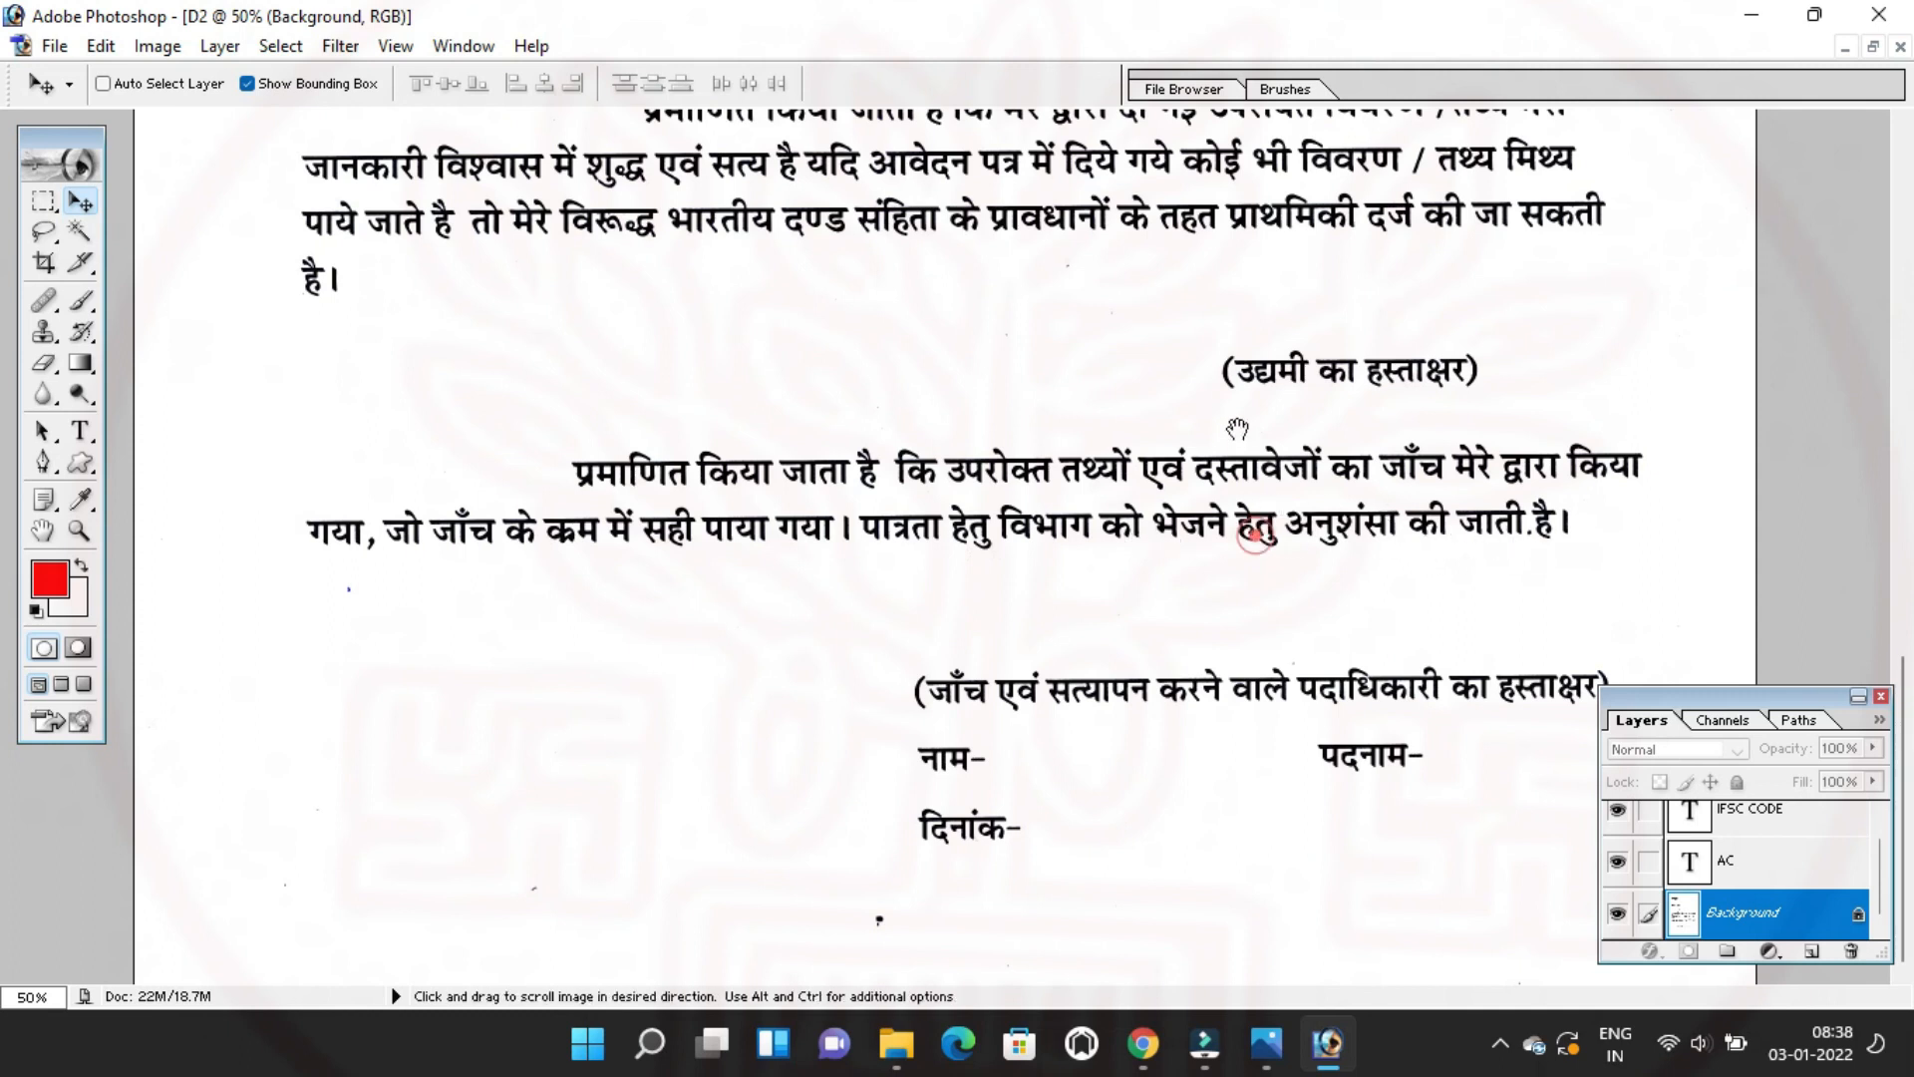
{"action": "left_click", "coordinate": [1186, 682], "text": "ctrl"}
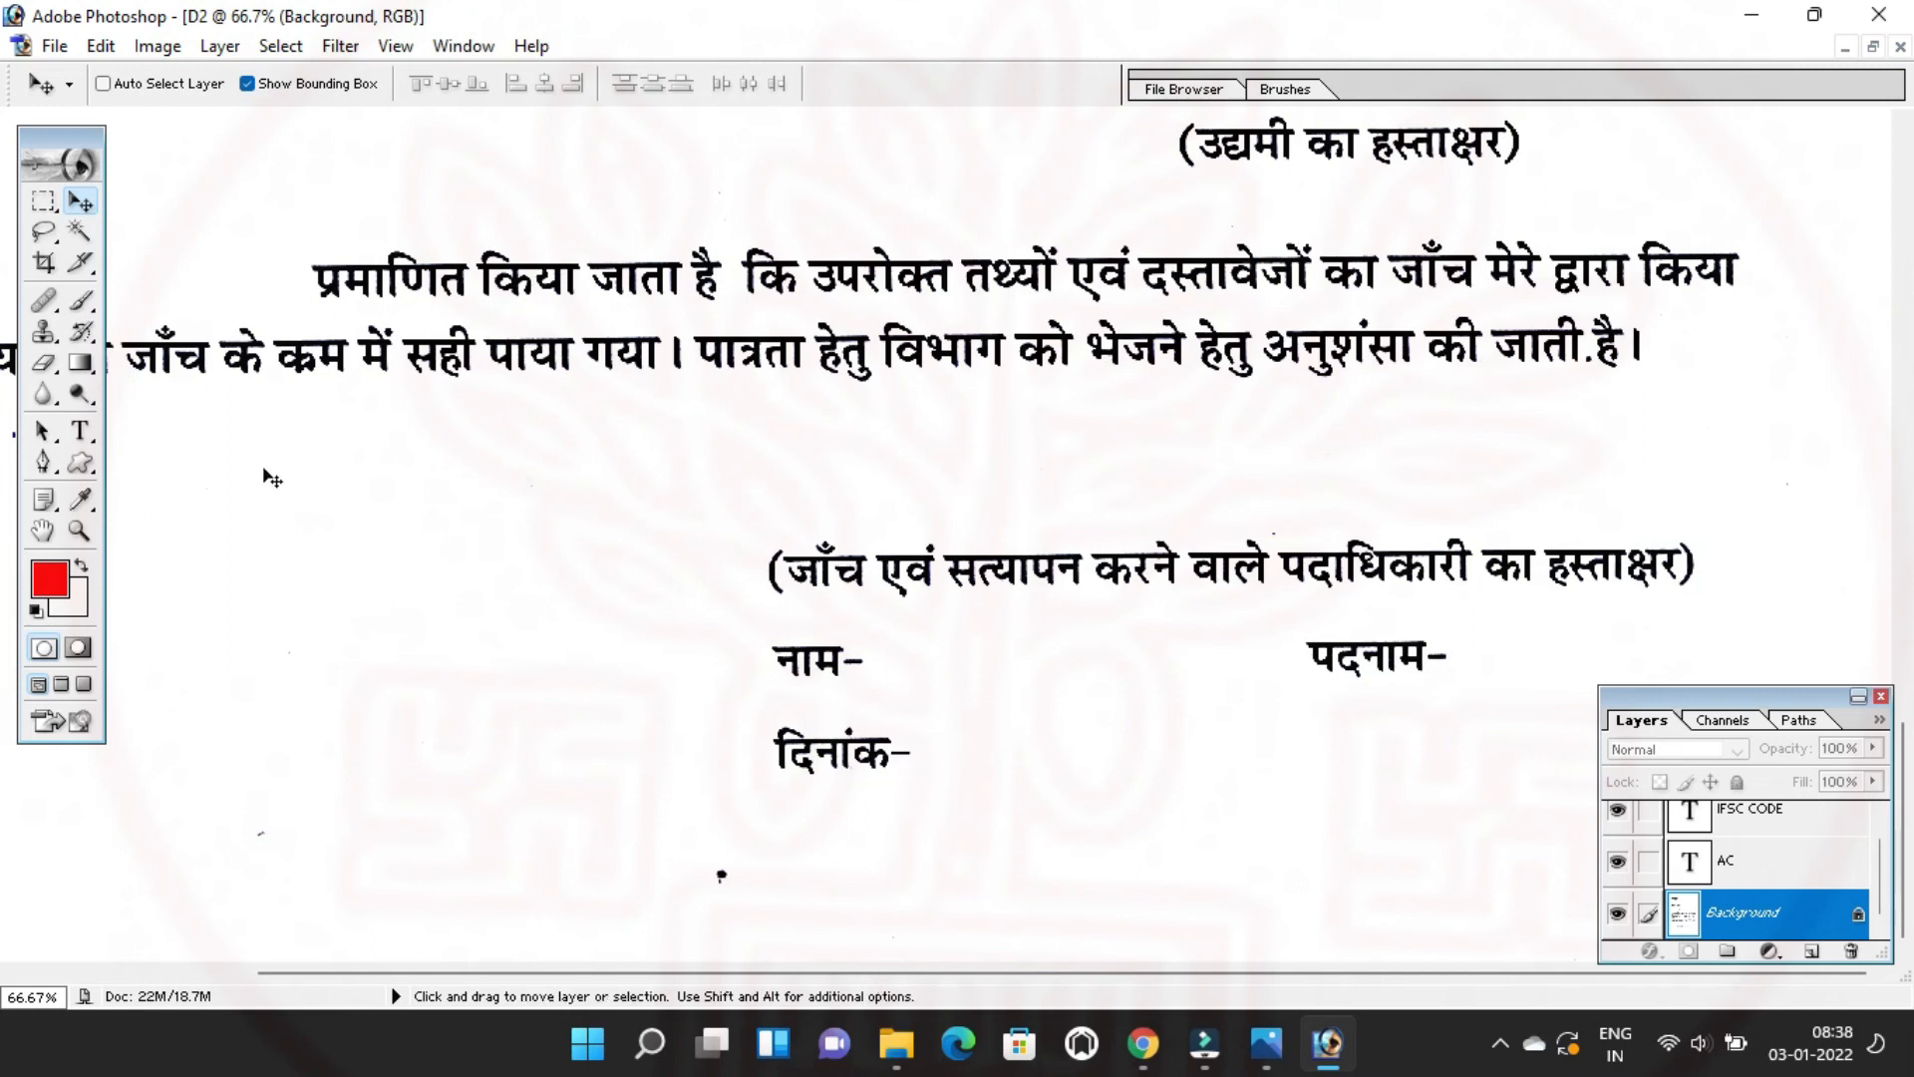
Review the restored D2 page at 25% from the verification section back up to row 17.
{"action": "left_click", "coordinate": [79, 532]}
{"action": "left_click", "coordinate": [676, 534], "text": "alt"}
{"action": "left_click", "coordinate": [676, 535], "text": "alt"}
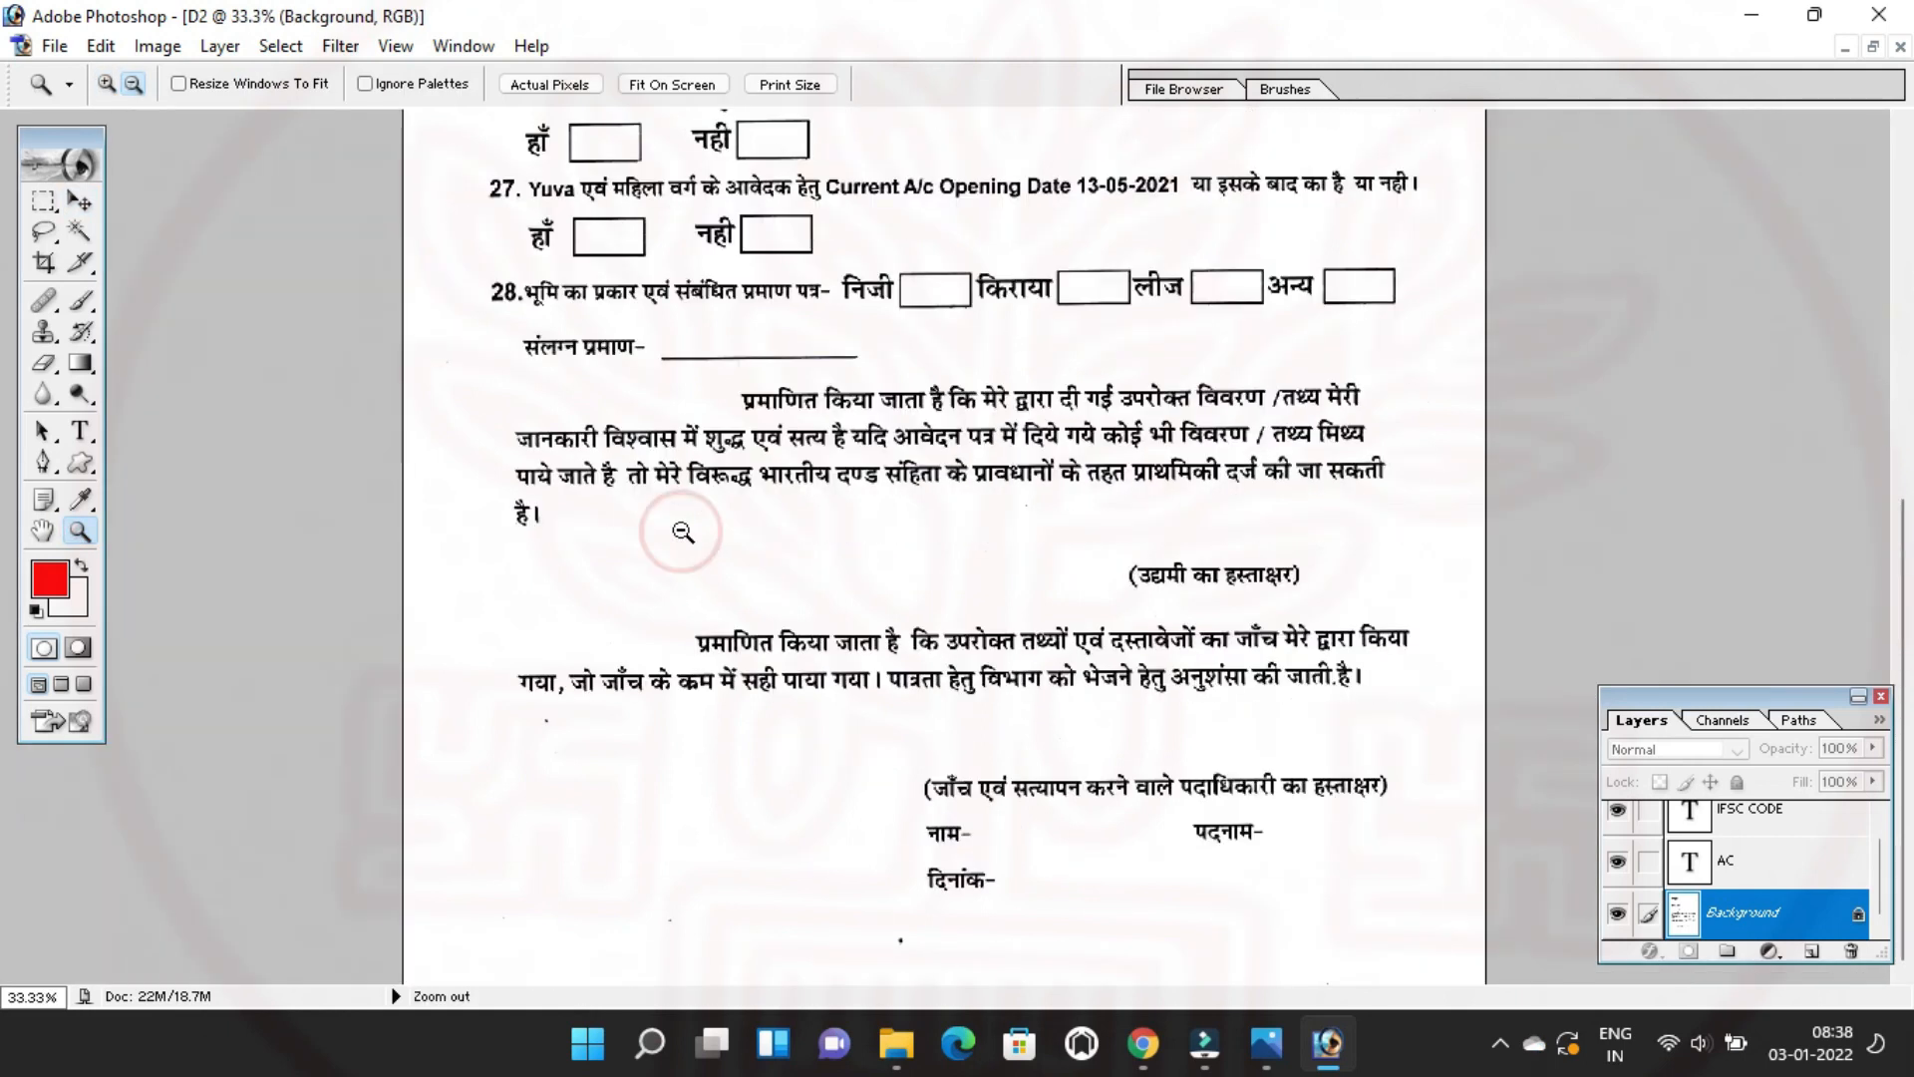
{"action": "left_click_drag", "start_coordinate": [661, 355], "coordinate": [729, 412]}
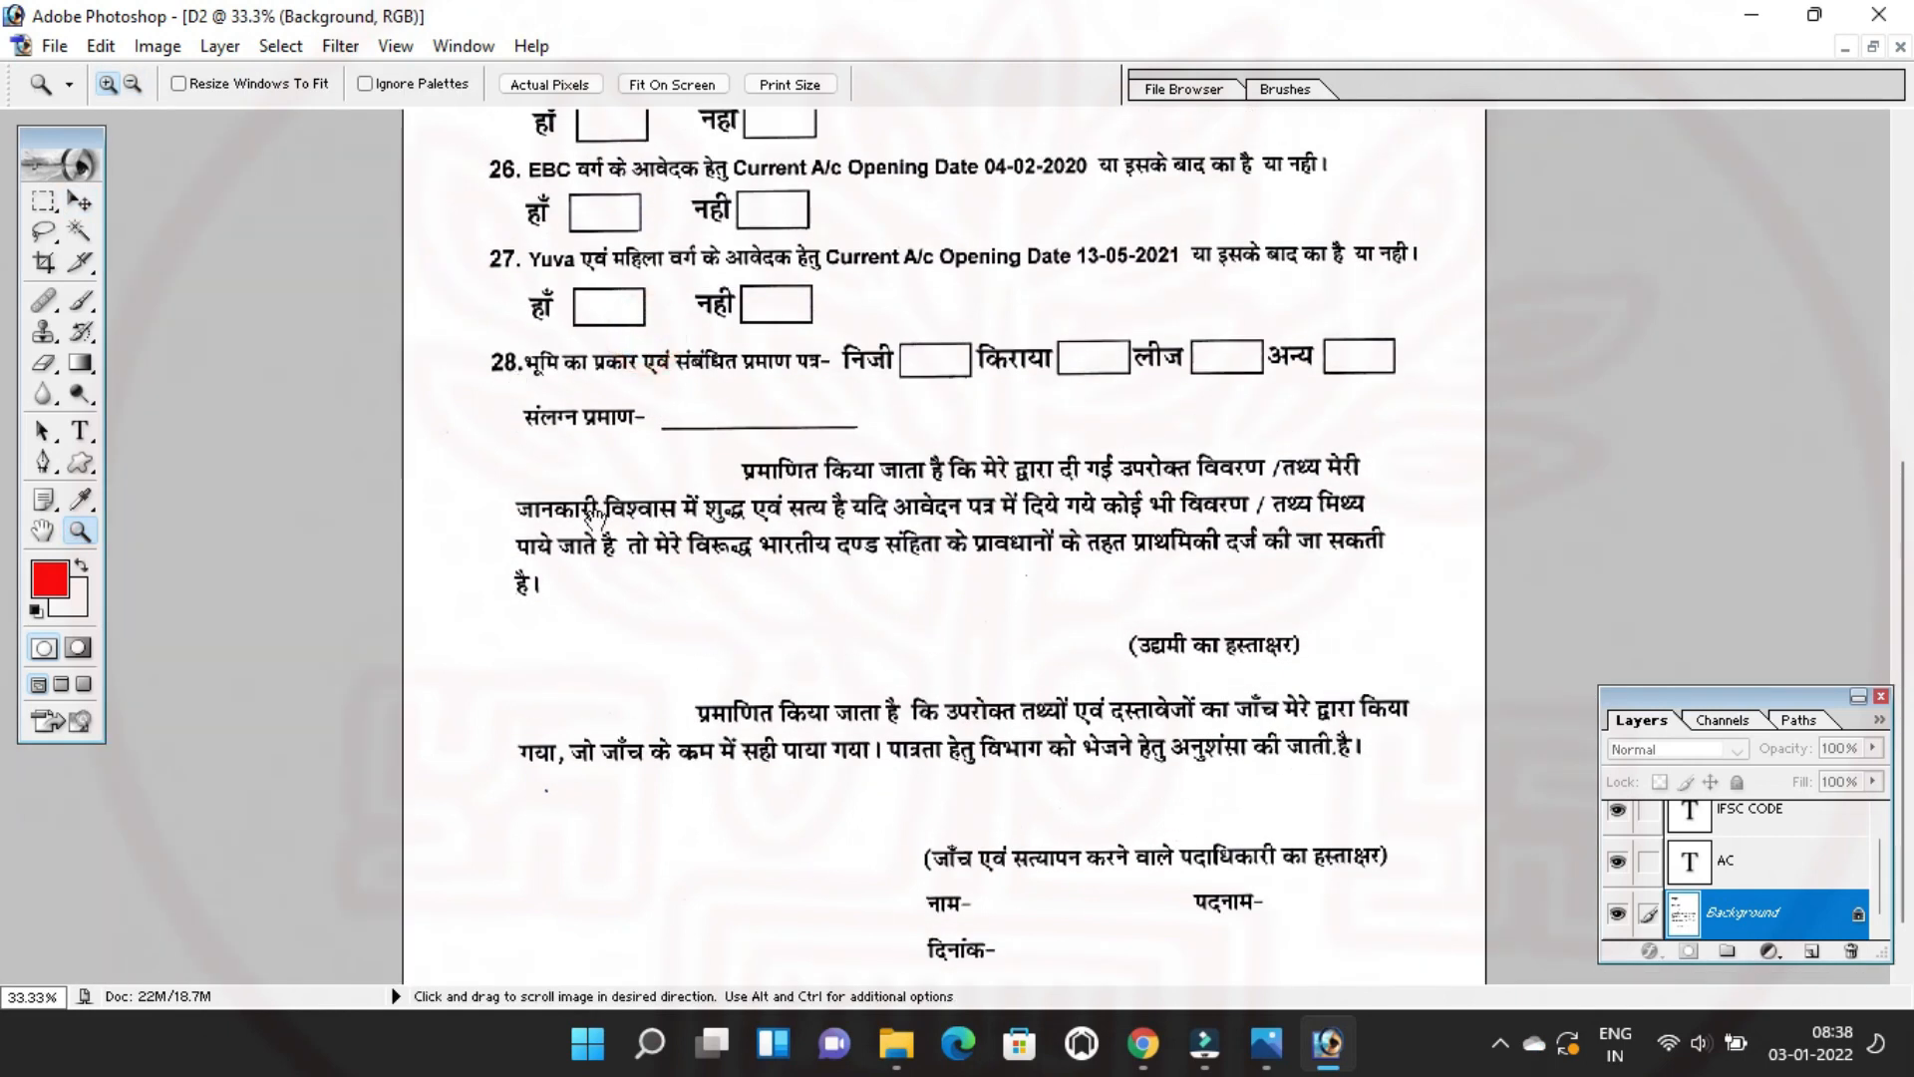
{"action": "left_click_drag", "start_coordinate": [749, 543], "coordinate": [813, 693]}
{"action": "left_click_drag", "start_coordinate": [823, 461], "coordinate": [834, 675]}
{"action": "left_click", "coordinate": [811, 588], "text": "alt"}
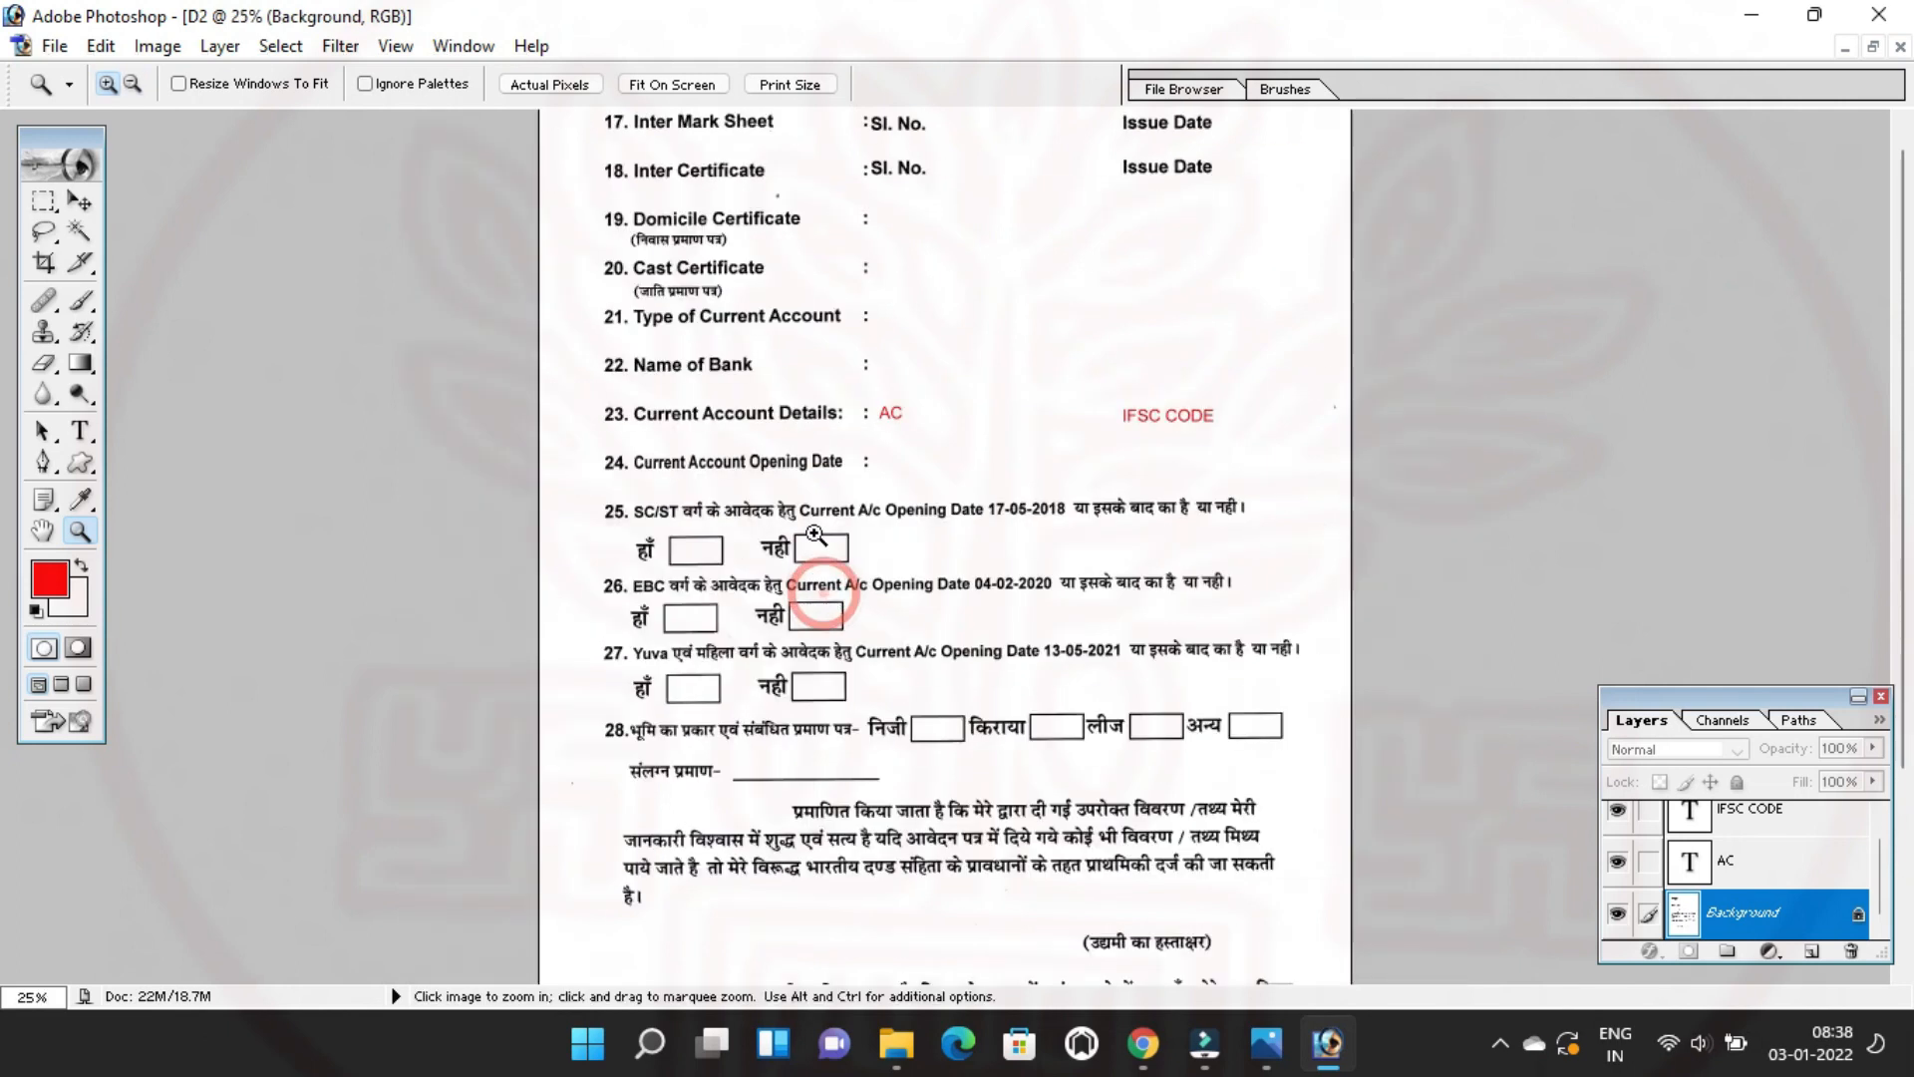
Switch from the D2 page to the d1 document and maximize its window.
{"action": "left_click", "coordinate": [1873, 46]}
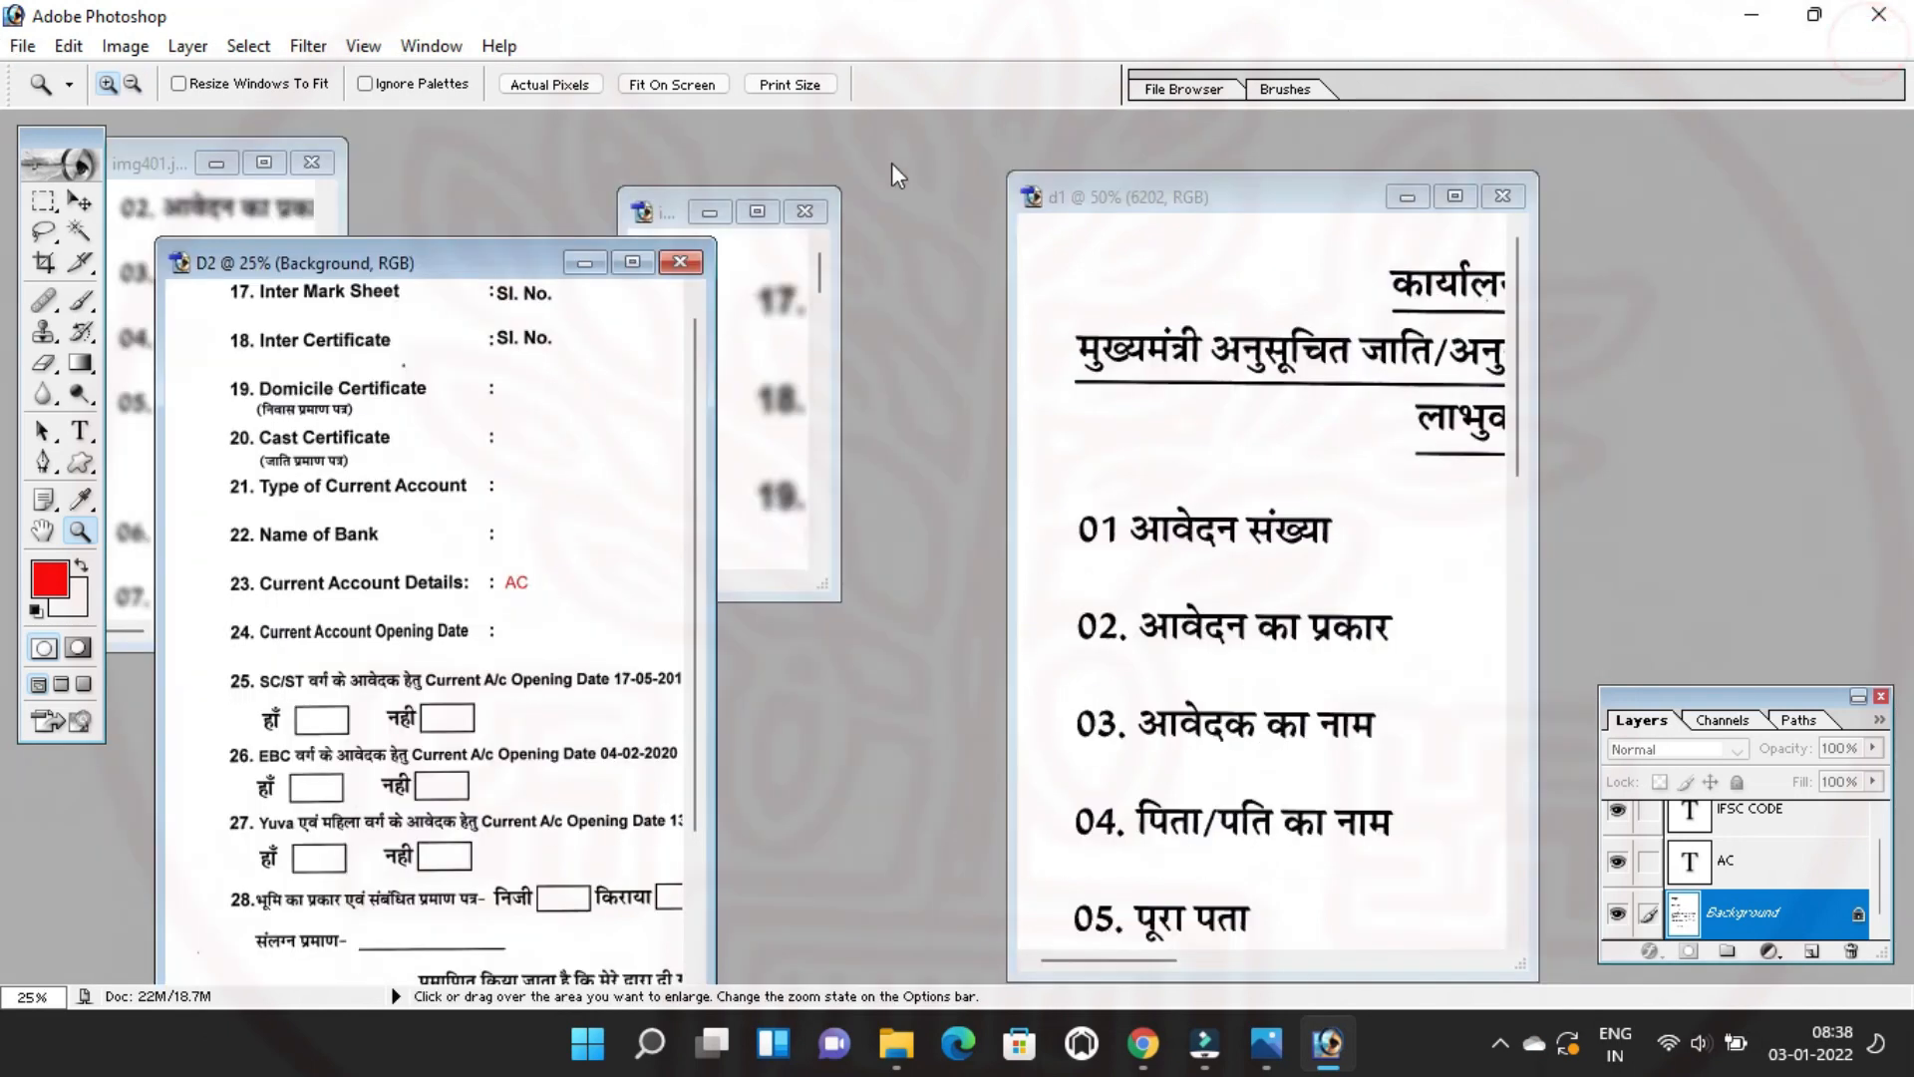
{"action": "left_click", "coordinate": [632, 262]}
{"action": "left_click", "coordinate": [807, 344]}
{"action": "left_click", "coordinate": [1872, 46]}
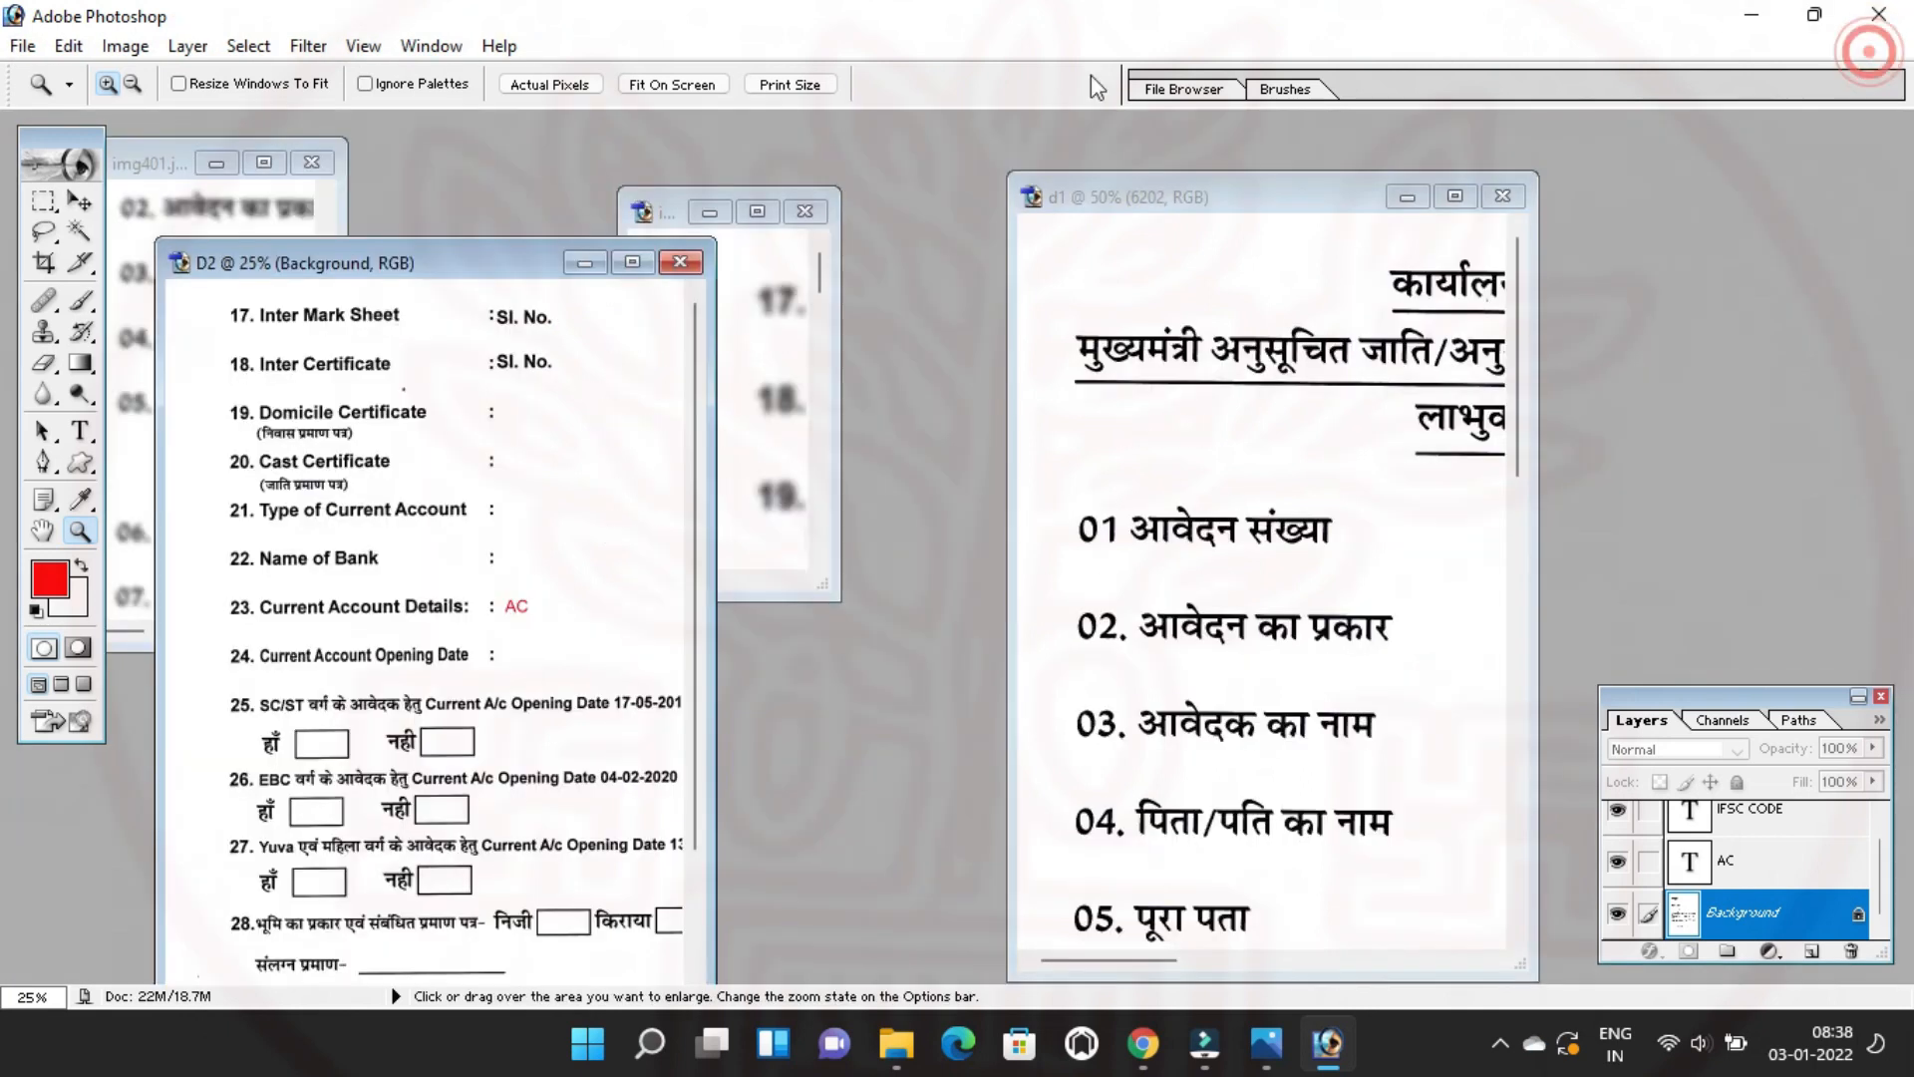
{"action": "left_click_drag", "start_coordinate": [543, 276], "coordinate": [926, 449]}
{"action": "left_click", "coordinate": [1455, 196]}
{"action": "left_click", "coordinate": [919, 398]}
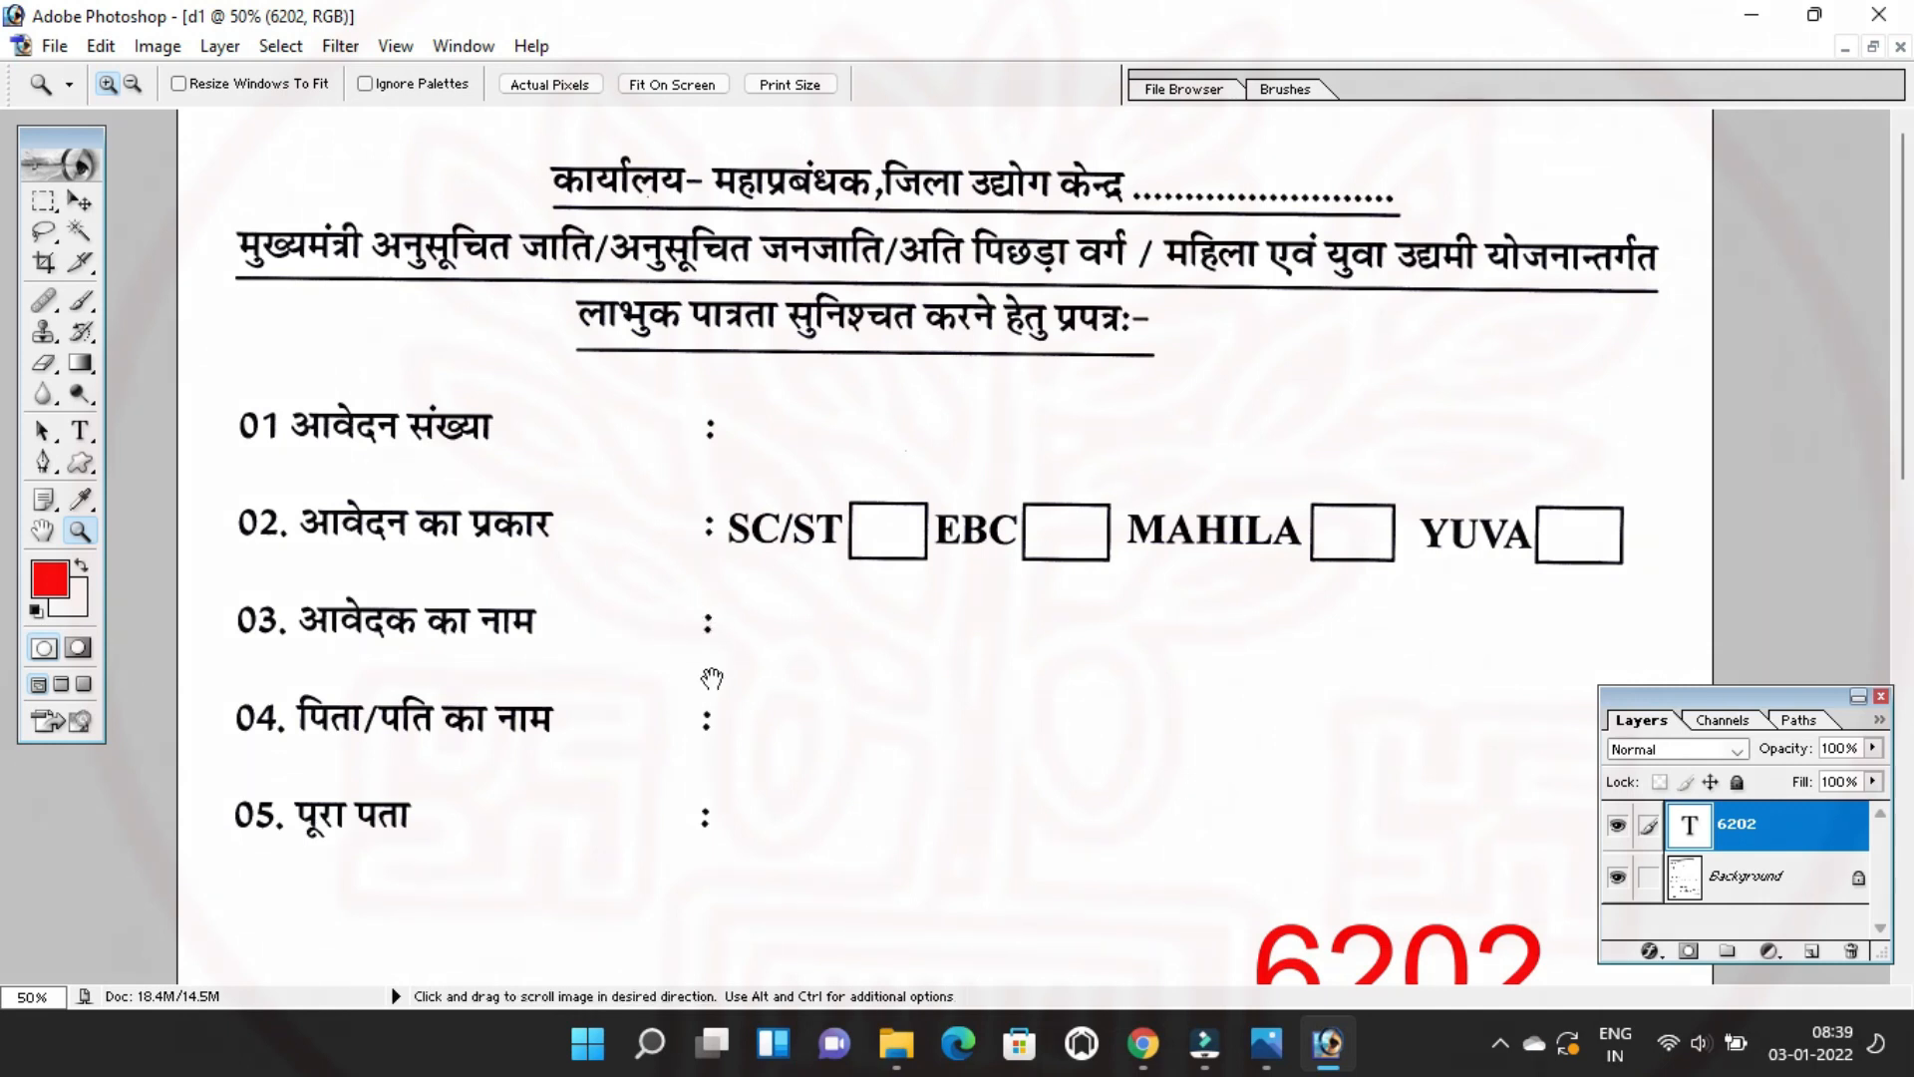
Examine the fields and checkboxes of the d1 form page, from row 04 to row 16, then around rows 06 to 13.
{"action": "left_click_drag", "start_coordinate": [692, 721], "coordinate": [674, 500]}
{"action": "left_click_drag", "start_coordinate": [649, 684], "coordinate": [636, 347]}
{"action": "left_click_drag", "start_coordinate": [623, 535], "coordinate": [624, 375]}
{"action": "left_click_drag", "start_coordinate": [748, 543], "coordinate": [754, 277]}
{"action": "left_click_drag", "start_coordinate": [772, 501], "coordinate": [795, 437]}
{"action": "left_click", "coordinate": [802, 540], "text": "alt"}
{"action": "left_click", "coordinate": [81, 431]}
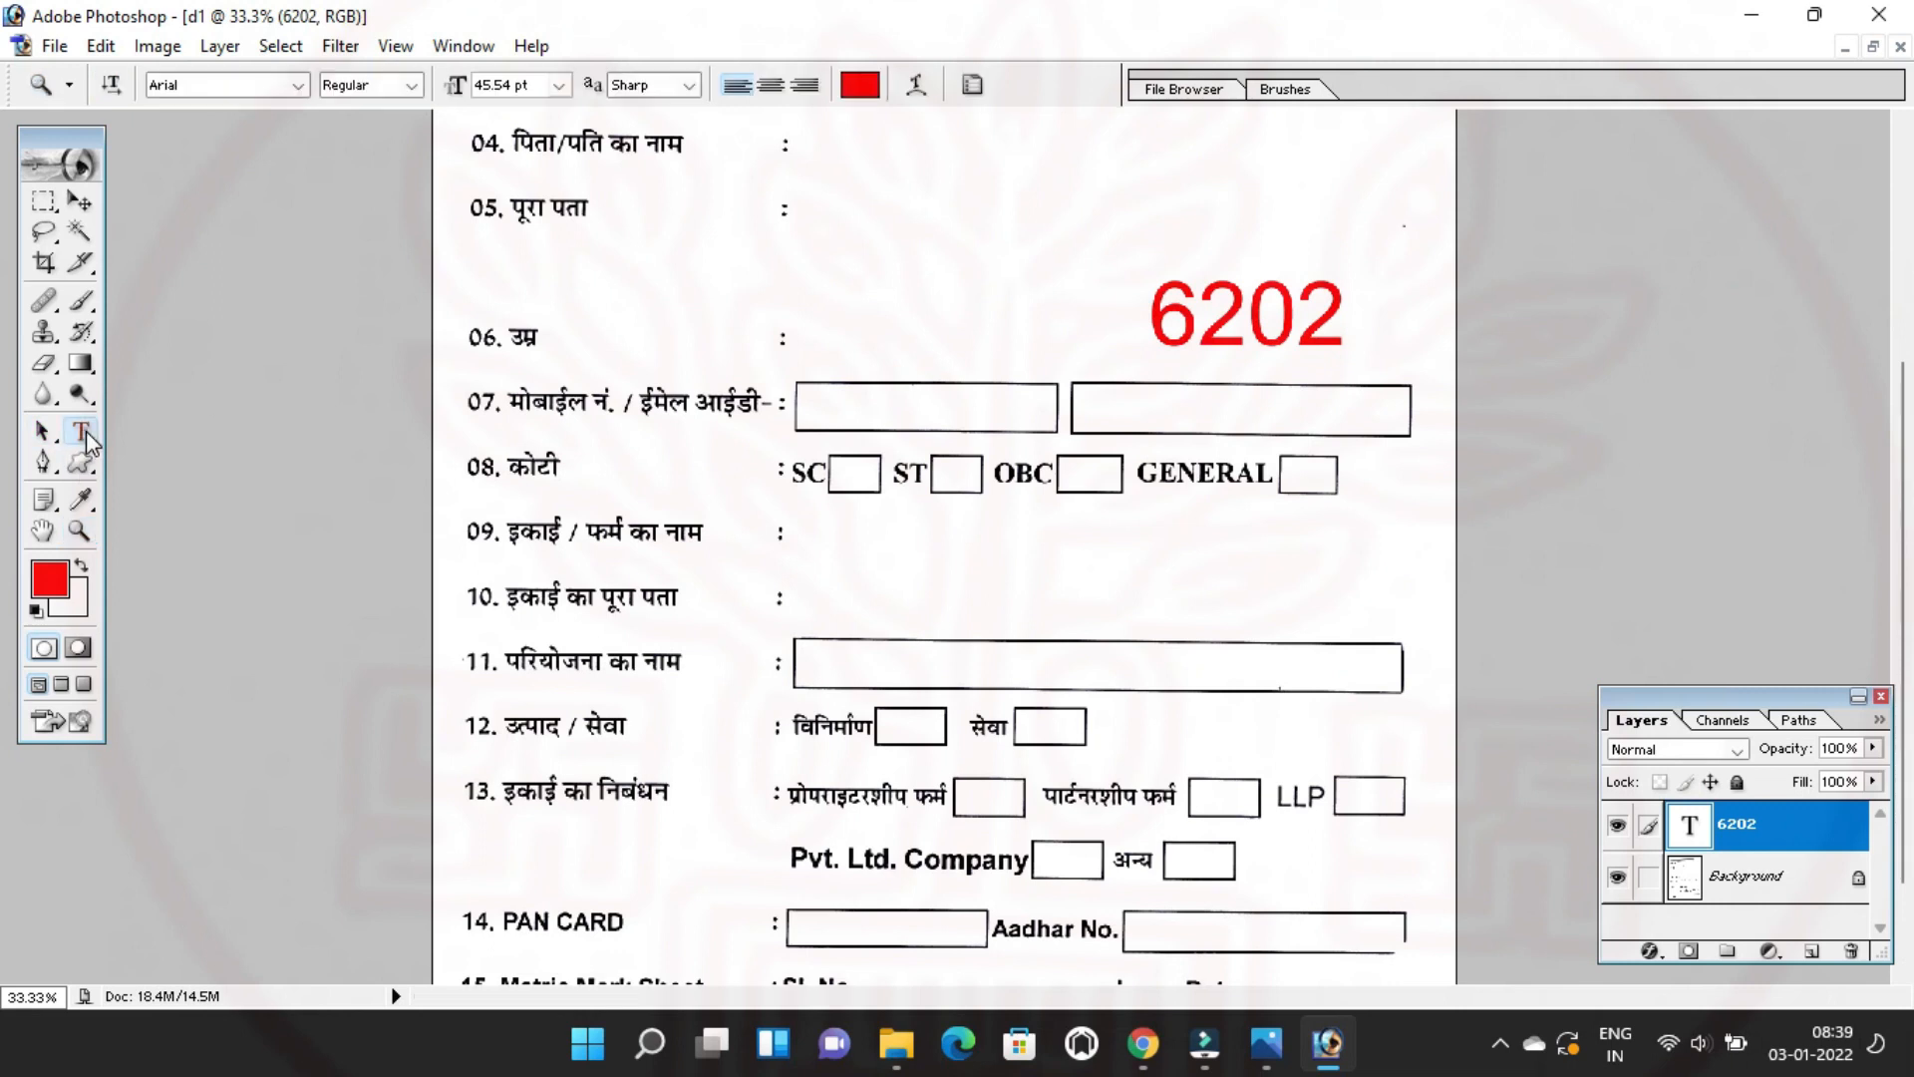
{"action": "left_click_drag", "start_coordinate": [927, 415], "coordinate": [926, 262]}
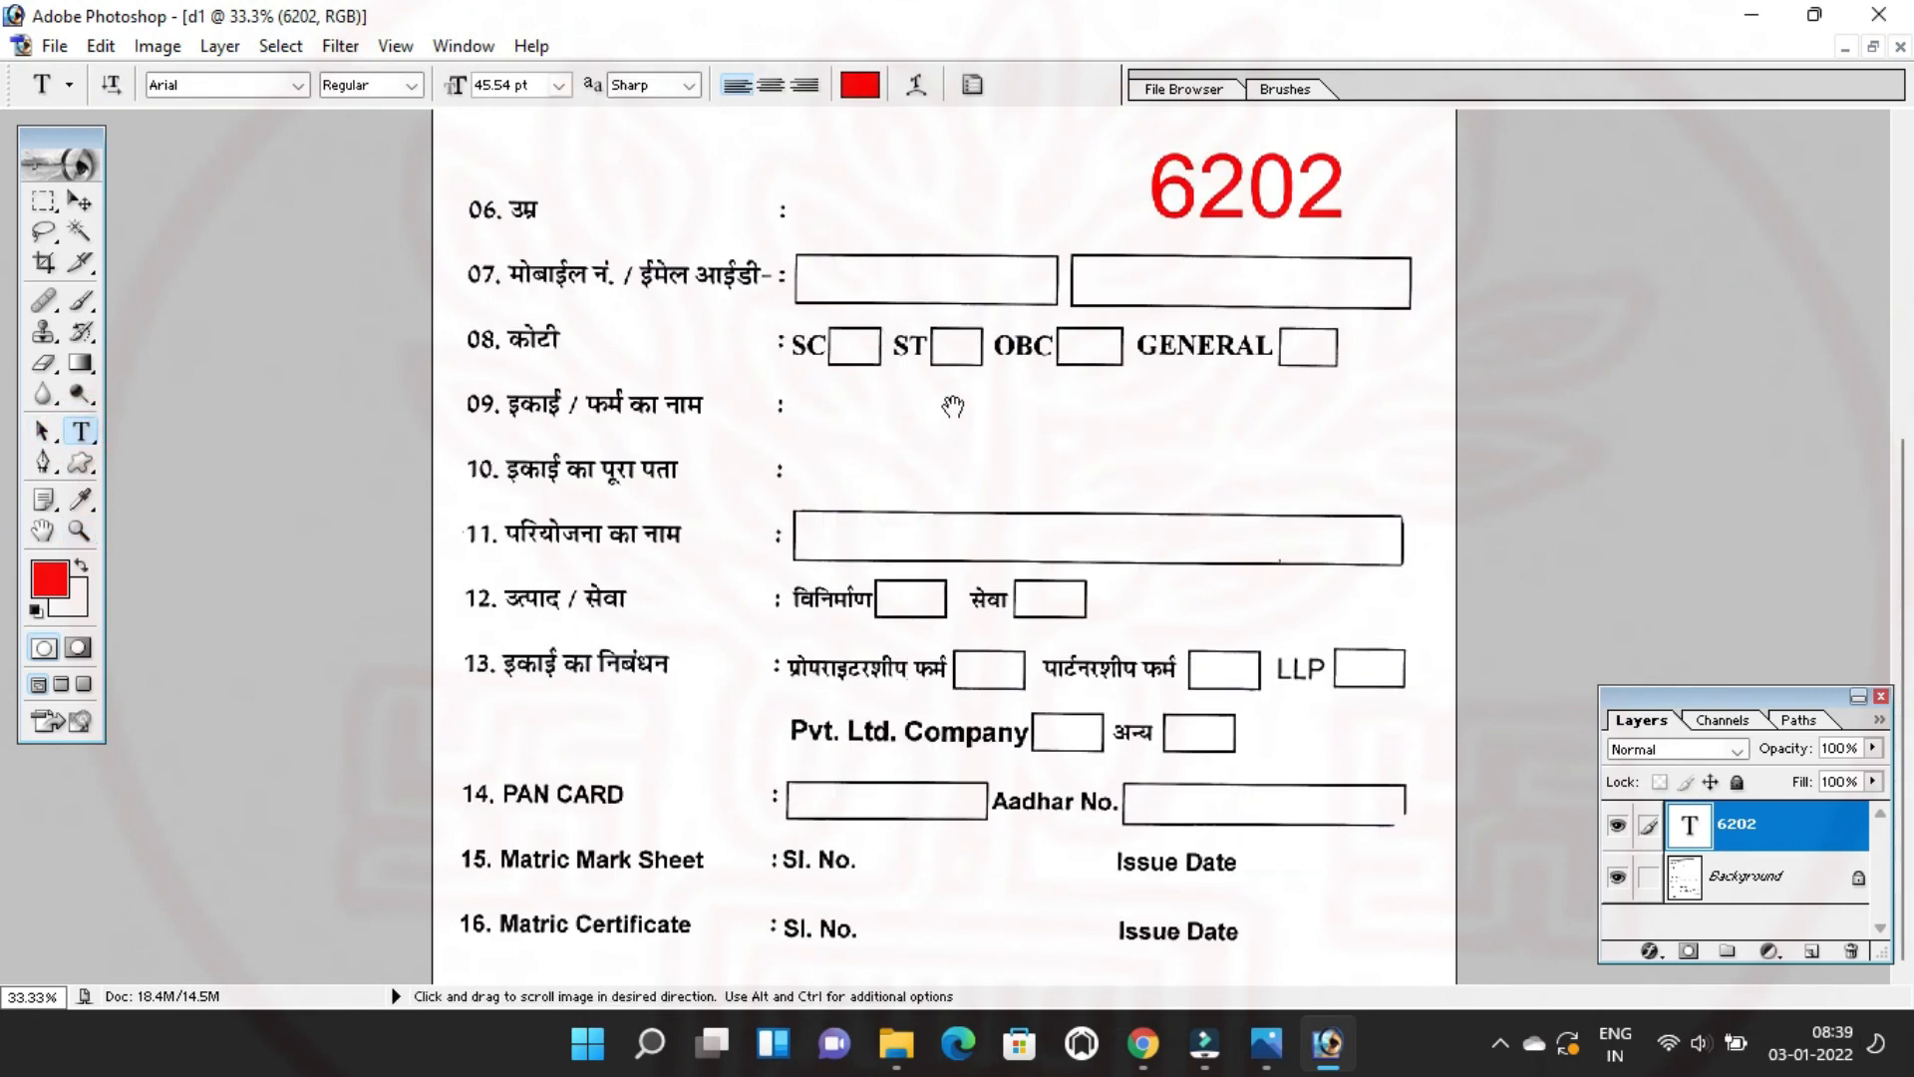
{"action": "left_click_drag", "start_coordinate": [950, 376], "coordinate": [955, 408]}
{"action": "left_click", "coordinate": [1133, 373], "text": "ctrl"}
{"action": "left_click_drag", "start_coordinate": [1183, 383], "coordinate": [1135, 406]}
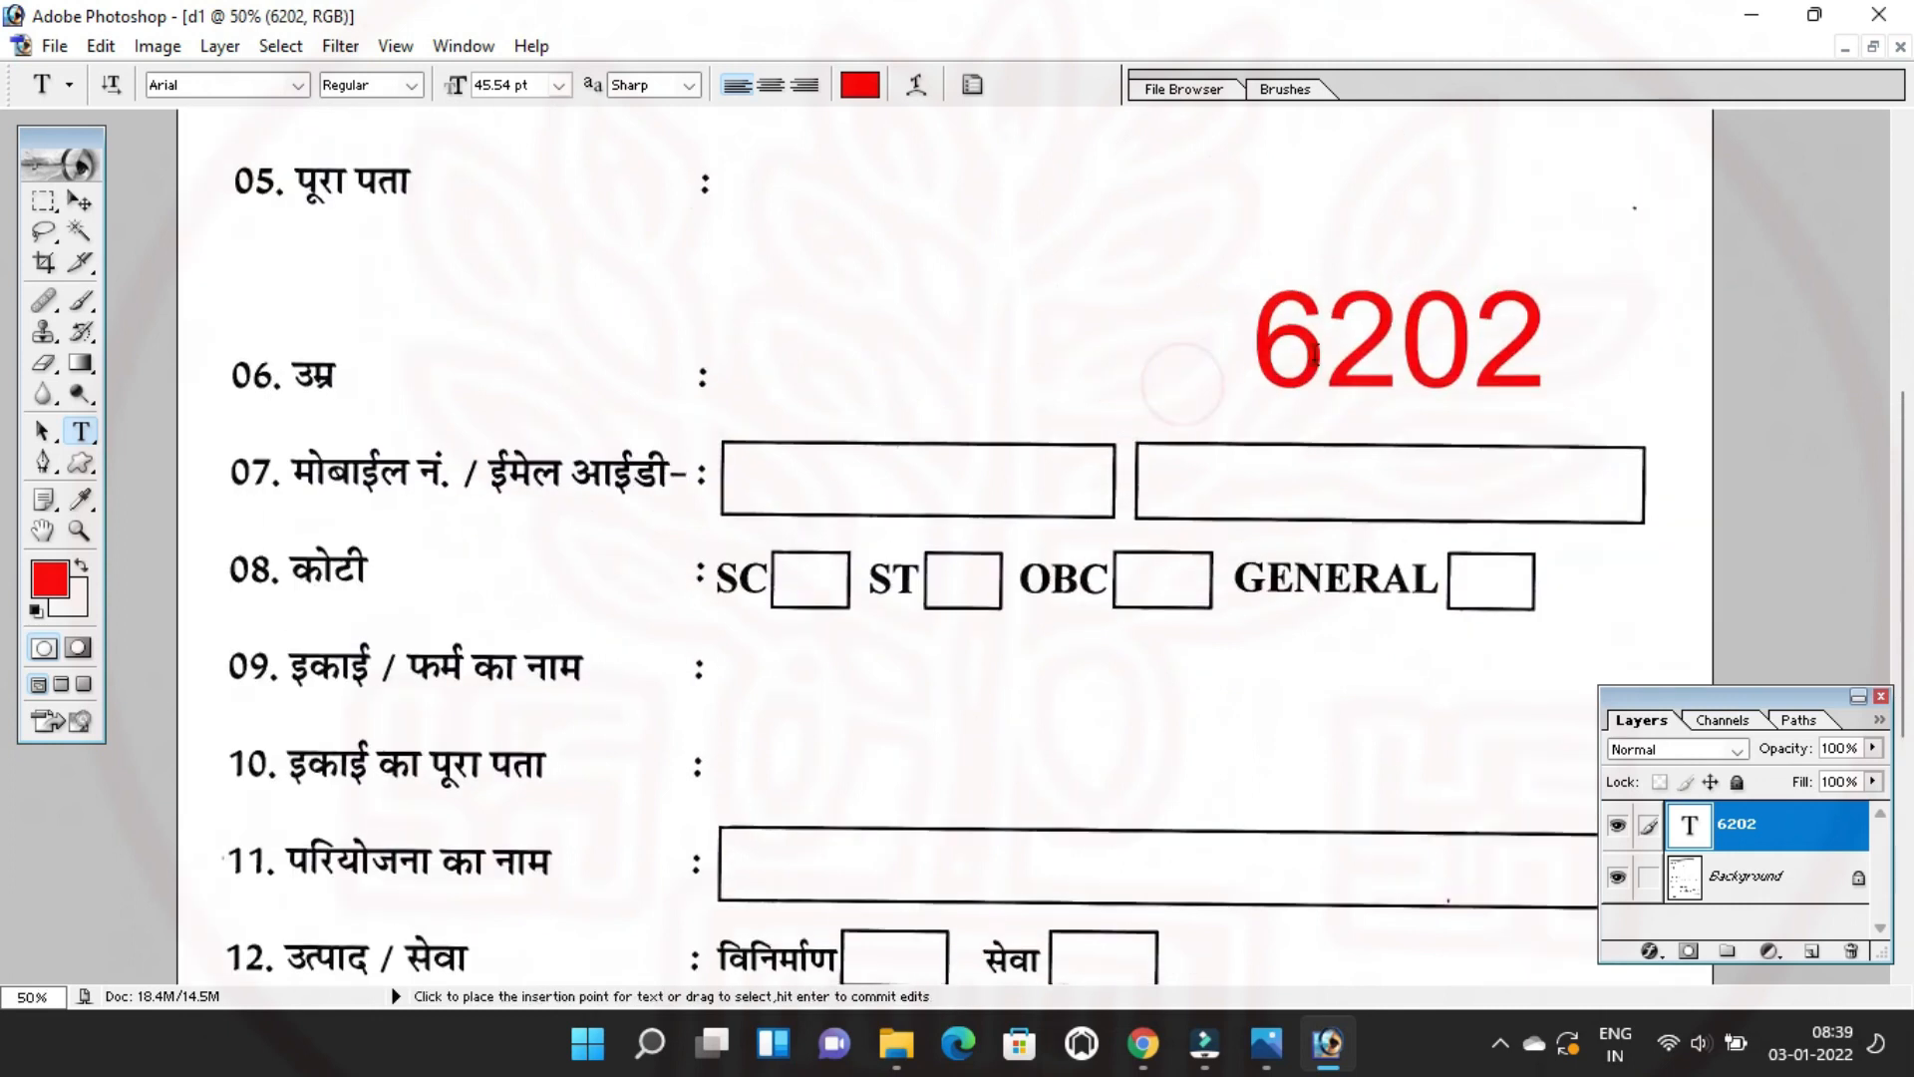
{"action": "scroll", "coordinate": [1182, 349], "scroll_direction": "down", "scroll_amount": 1}
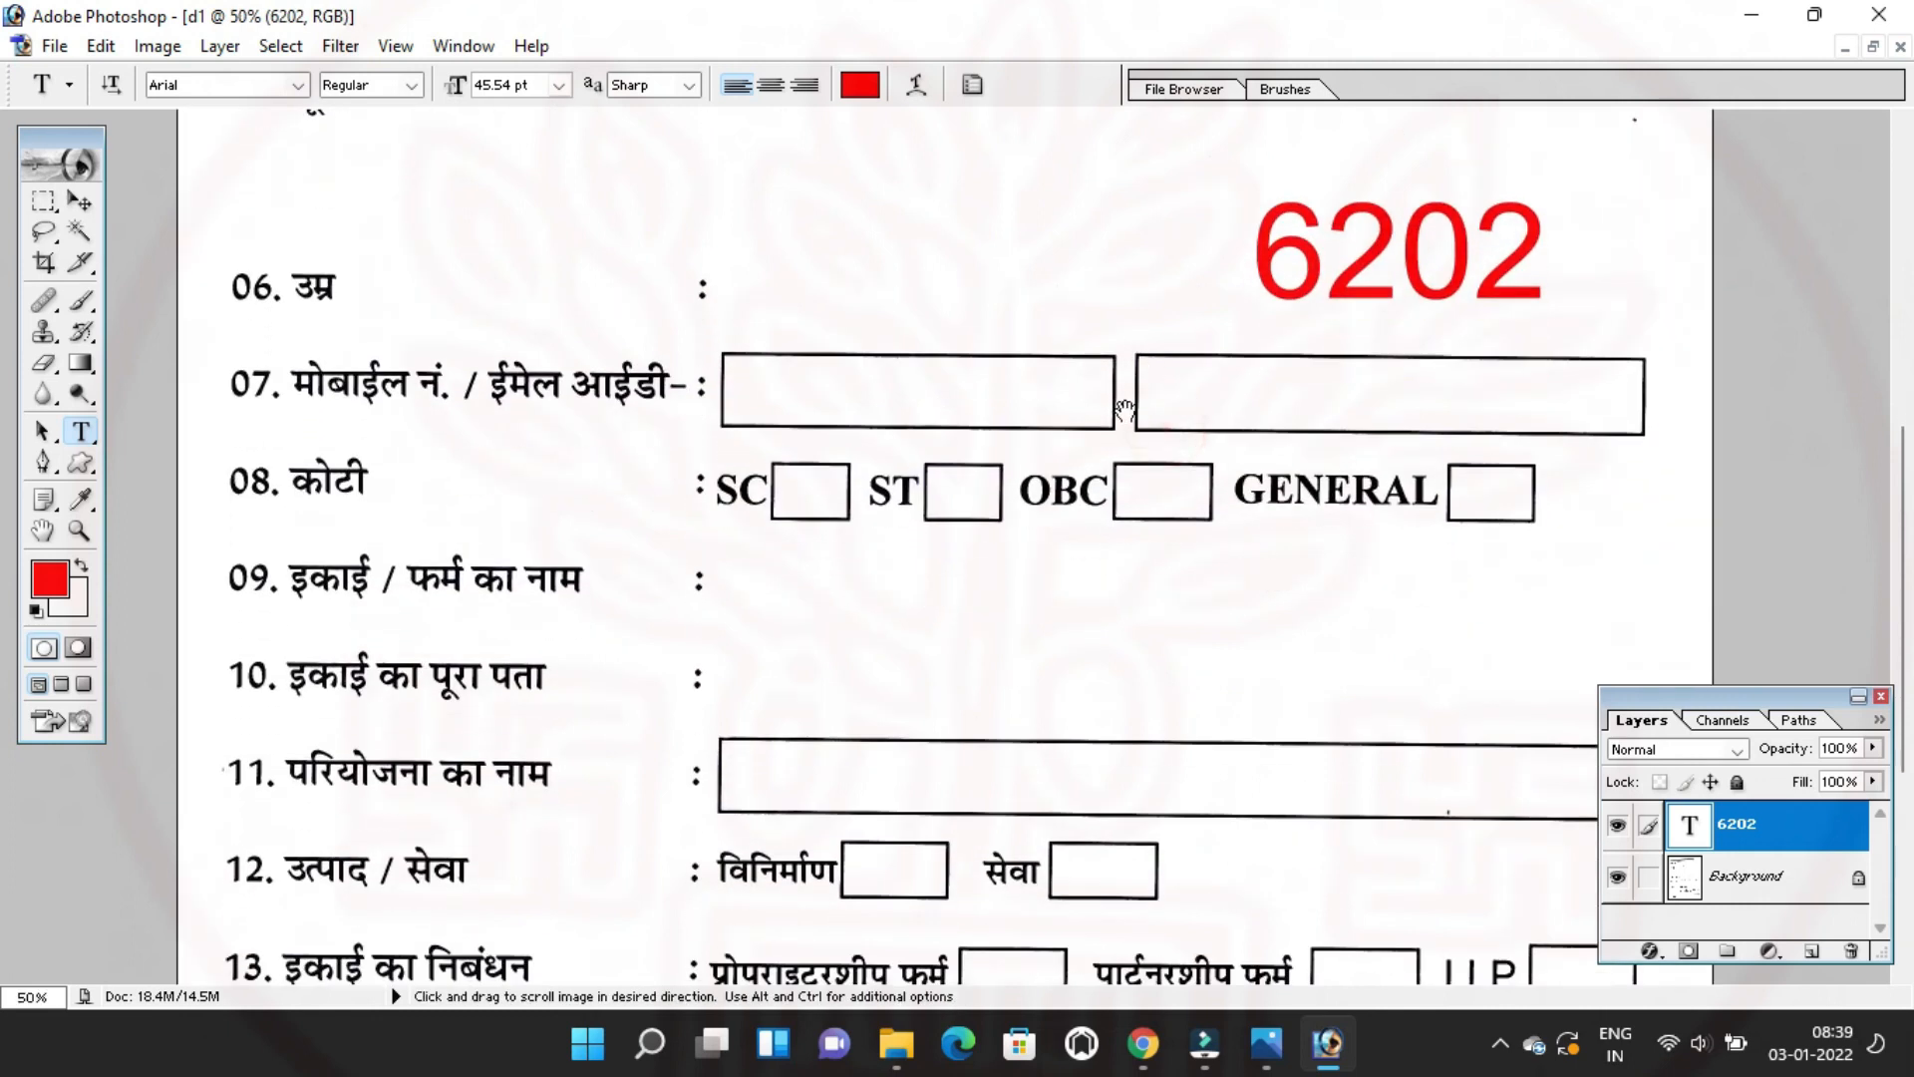
Replace the red 6202 text on the d1 page with 15 and enlarge it to 65.54 pt.
{"action": "scroll", "coordinate": [1117, 363], "scroll_direction": "down", "scroll_amount": 1}
{"action": "scroll", "coordinate": [1126, 424], "scroll_direction": "down", "scroll_amount": 1}
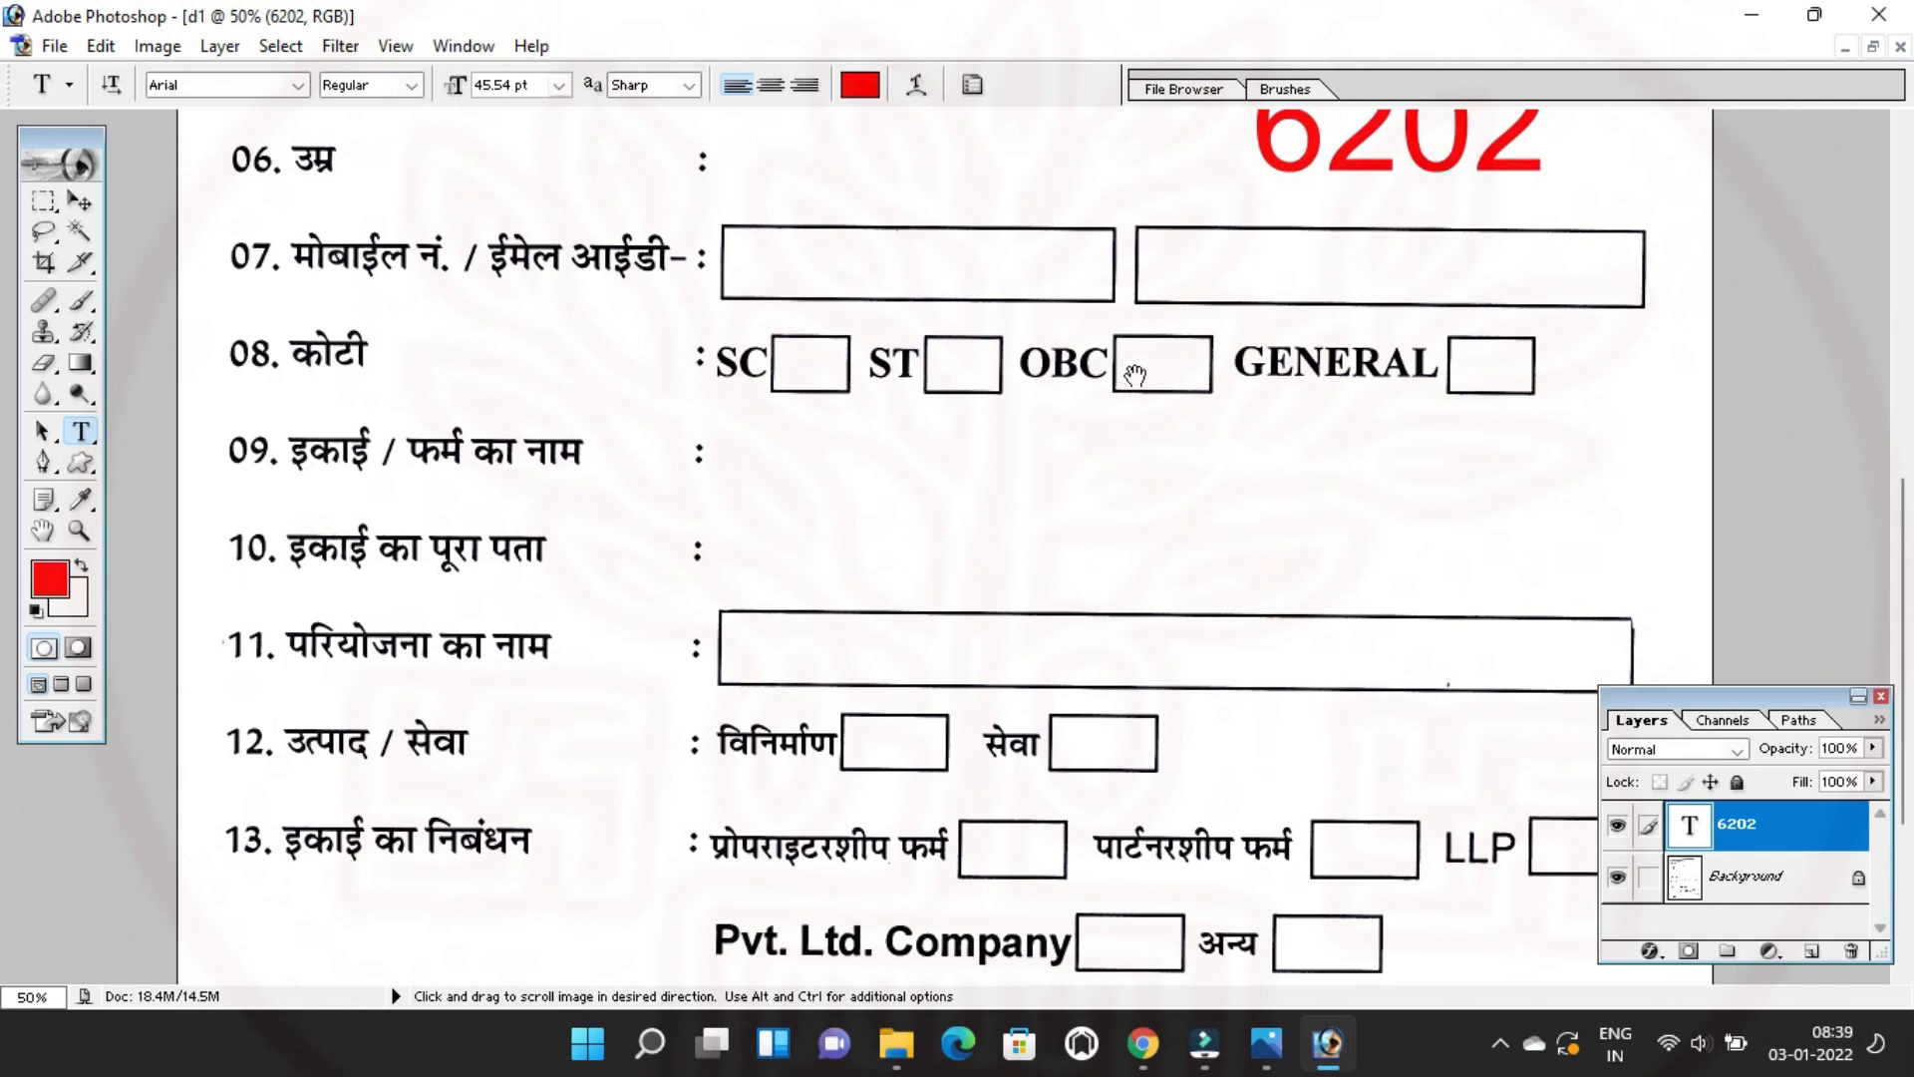
{"action": "scroll", "coordinate": [1137, 372], "scroll_direction": "up", "scroll_amount": 2}
{"action": "scroll", "coordinate": [1282, 440], "scroll_direction": "up", "scroll_amount": 1}
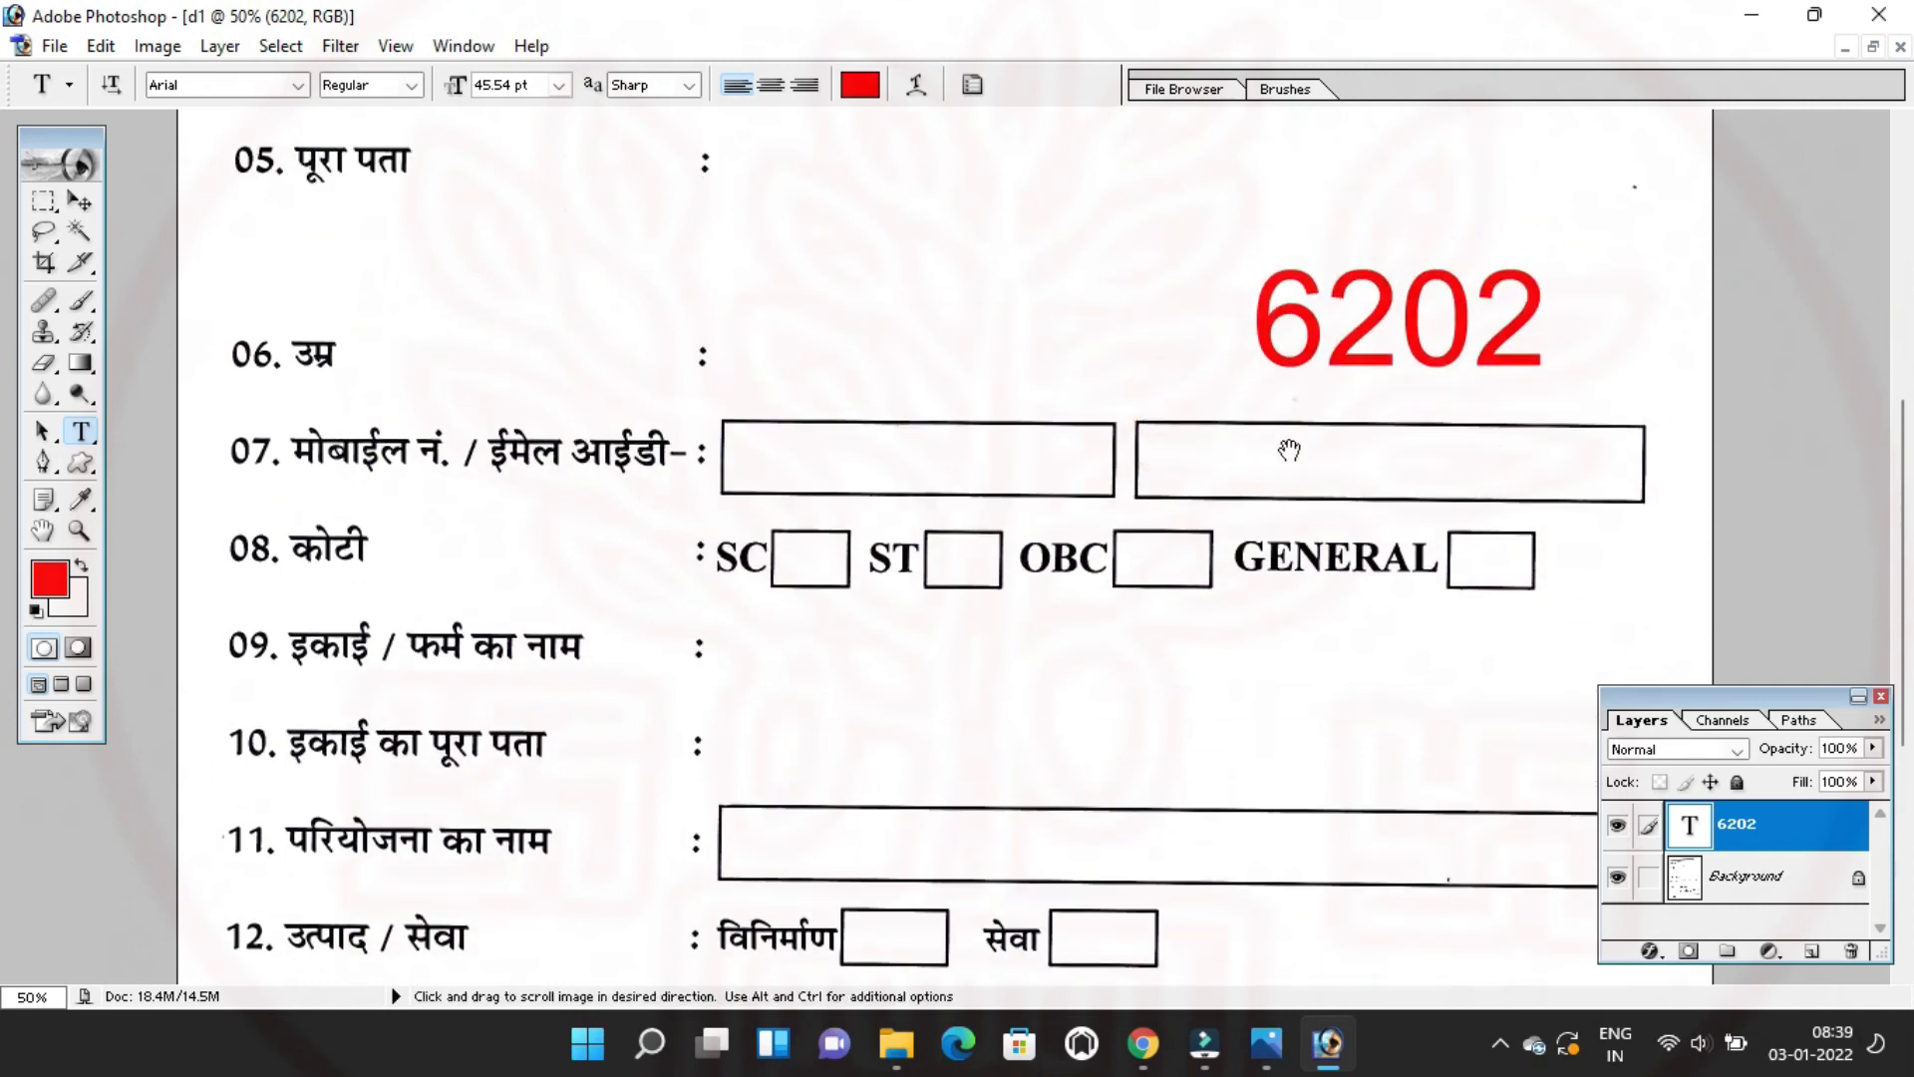
{"action": "double_click", "coordinate": [1329, 350]}
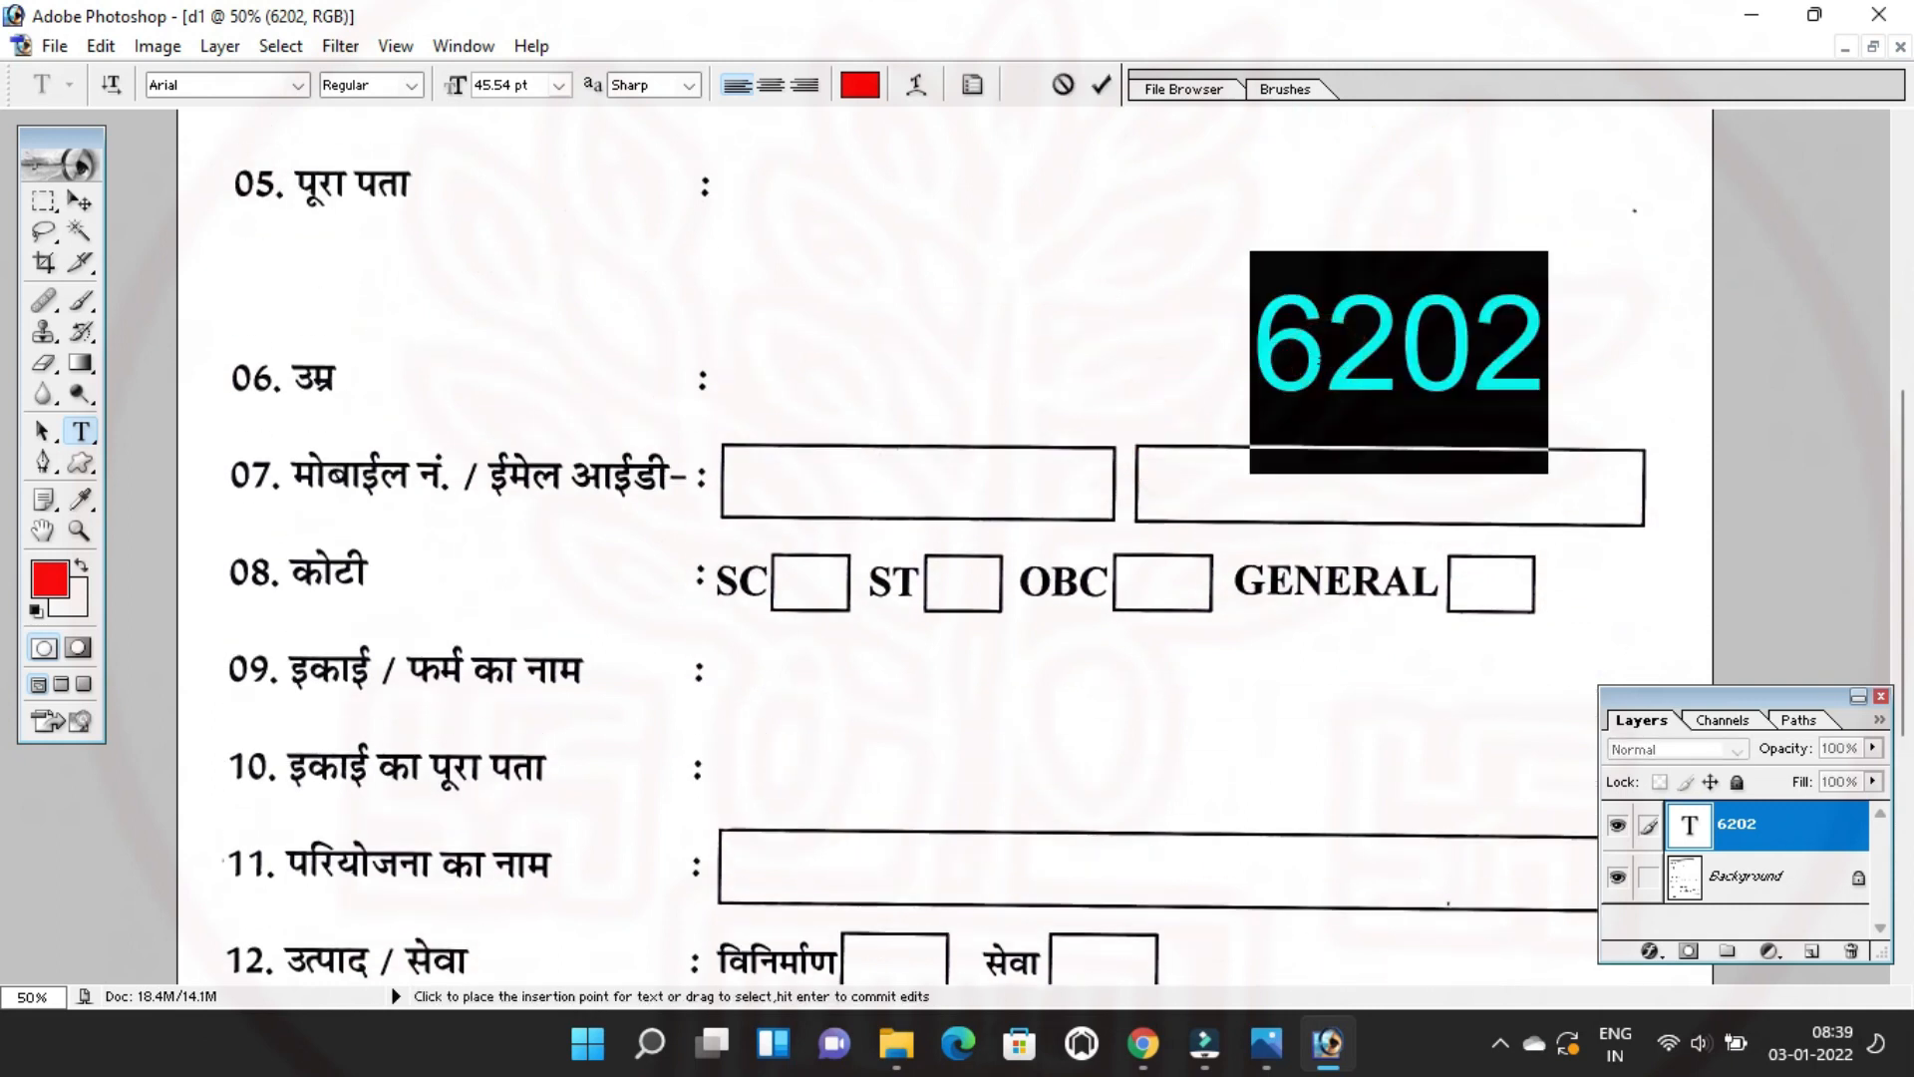
{"action": "type", "text": "15"}
{"action": "key", "text": "ctrl+a"}
{"action": "key", "text": "ctrl+shift+period"}
{"action": "key", "text": "ctrl+shift+period"}
{"action": "key", "text": "ctrl+shift+period"}
{"action": "key", "text": "ctrl+shift+period"}
{"action": "key", "text": "ctrl+shift+period"}
{"action": "key", "text": "ctrl+shift+period"}
{"action": "key", "text": "ctrl+shift+period"}
{"action": "key", "text": "ctrl+shift+period"}
{"action": "key", "text": "ctrl+shift+period"}
{"action": "key", "text": "ctrl+shift+period"}
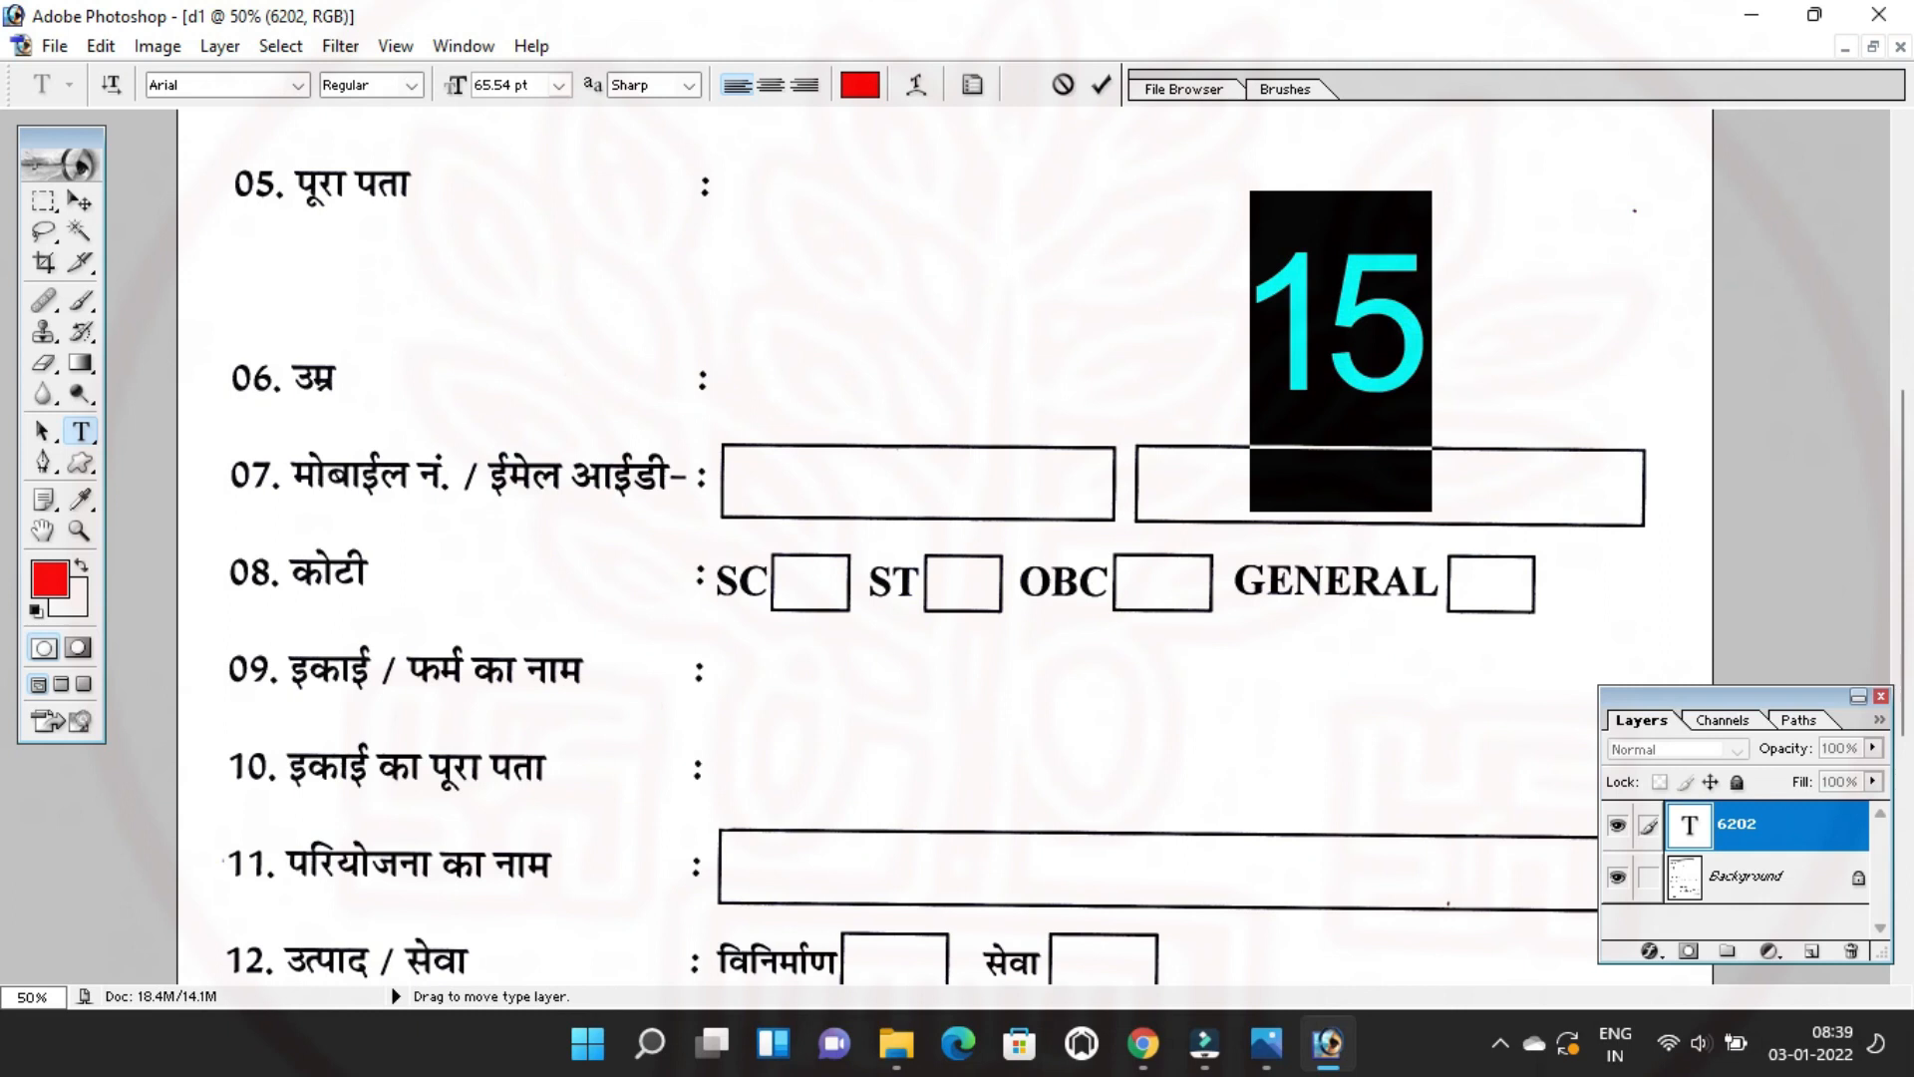
{"action": "left_click", "coordinate": [80, 206]}
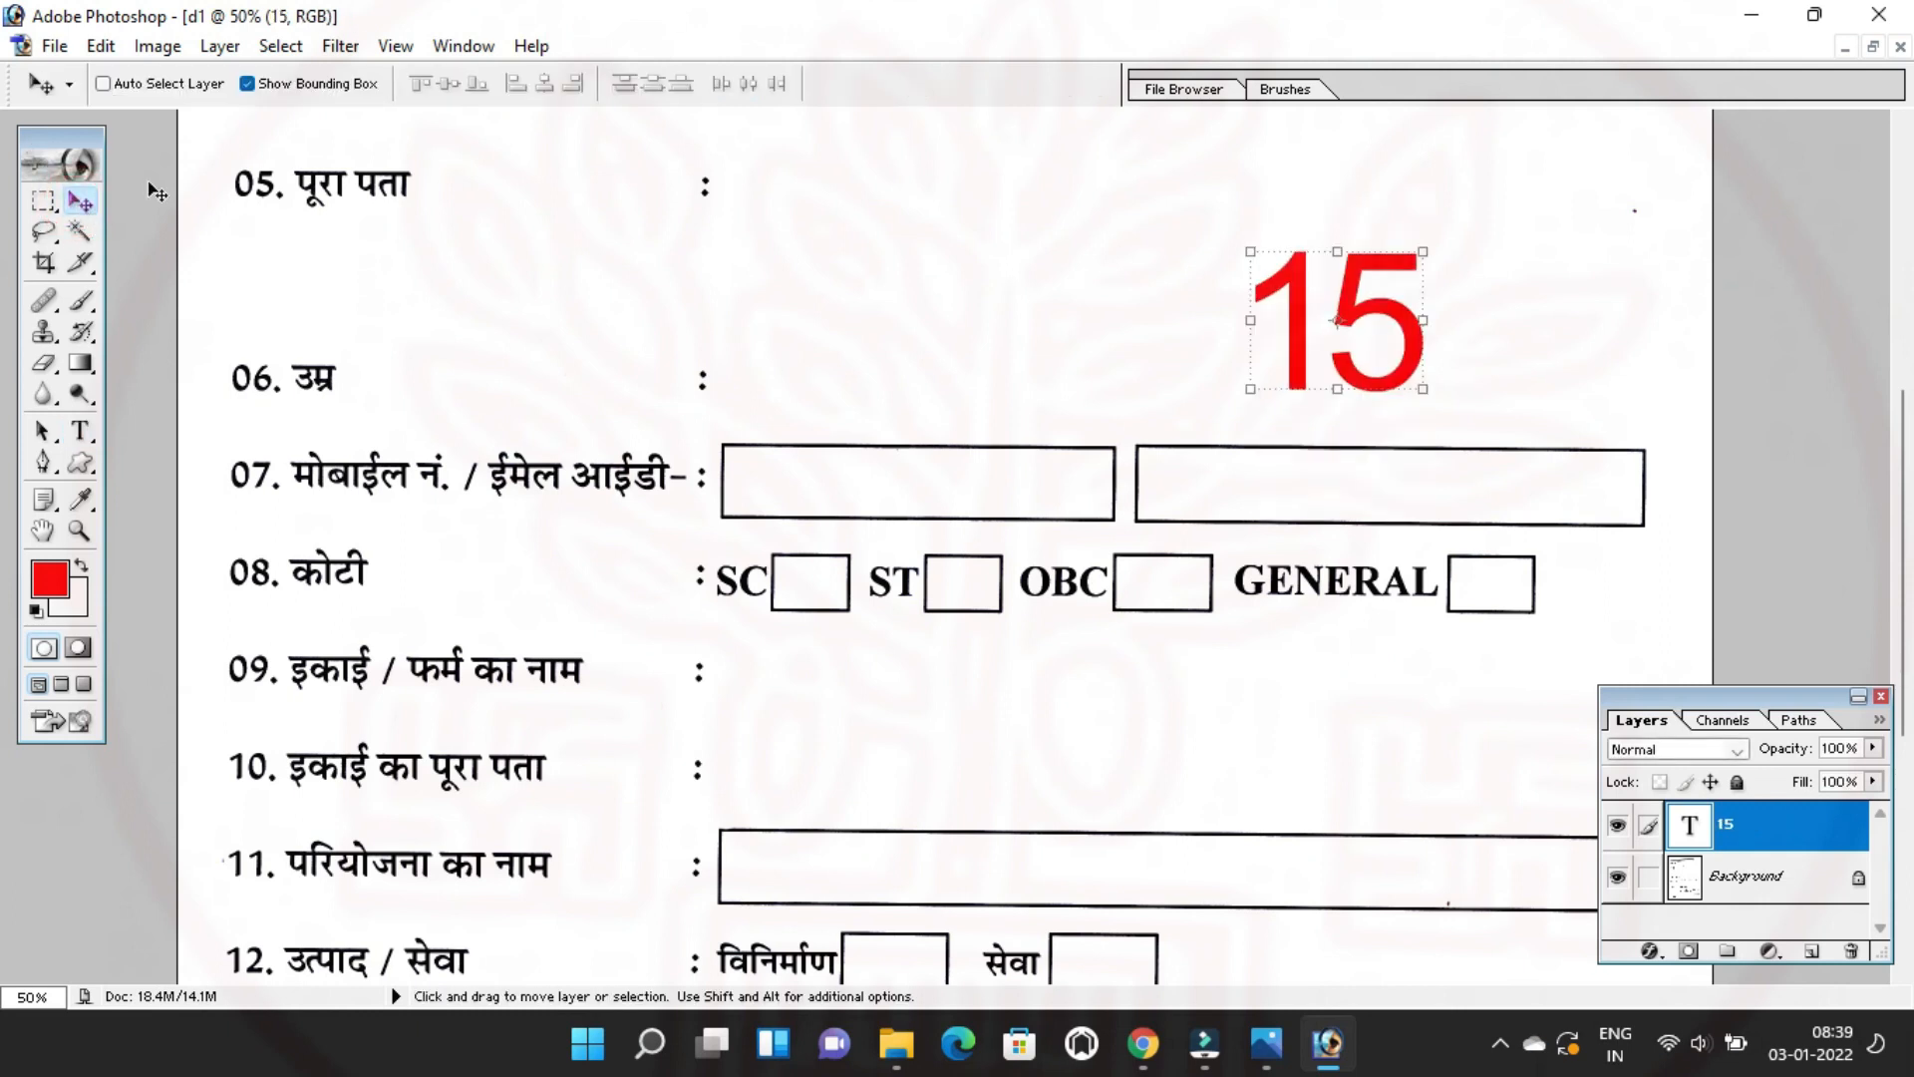
Delete the red 15 text layer from the d1 document.
{"action": "left_click", "coordinate": [79, 531]}
{"action": "left_click", "coordinate": [769, 483], "text": "alt"}
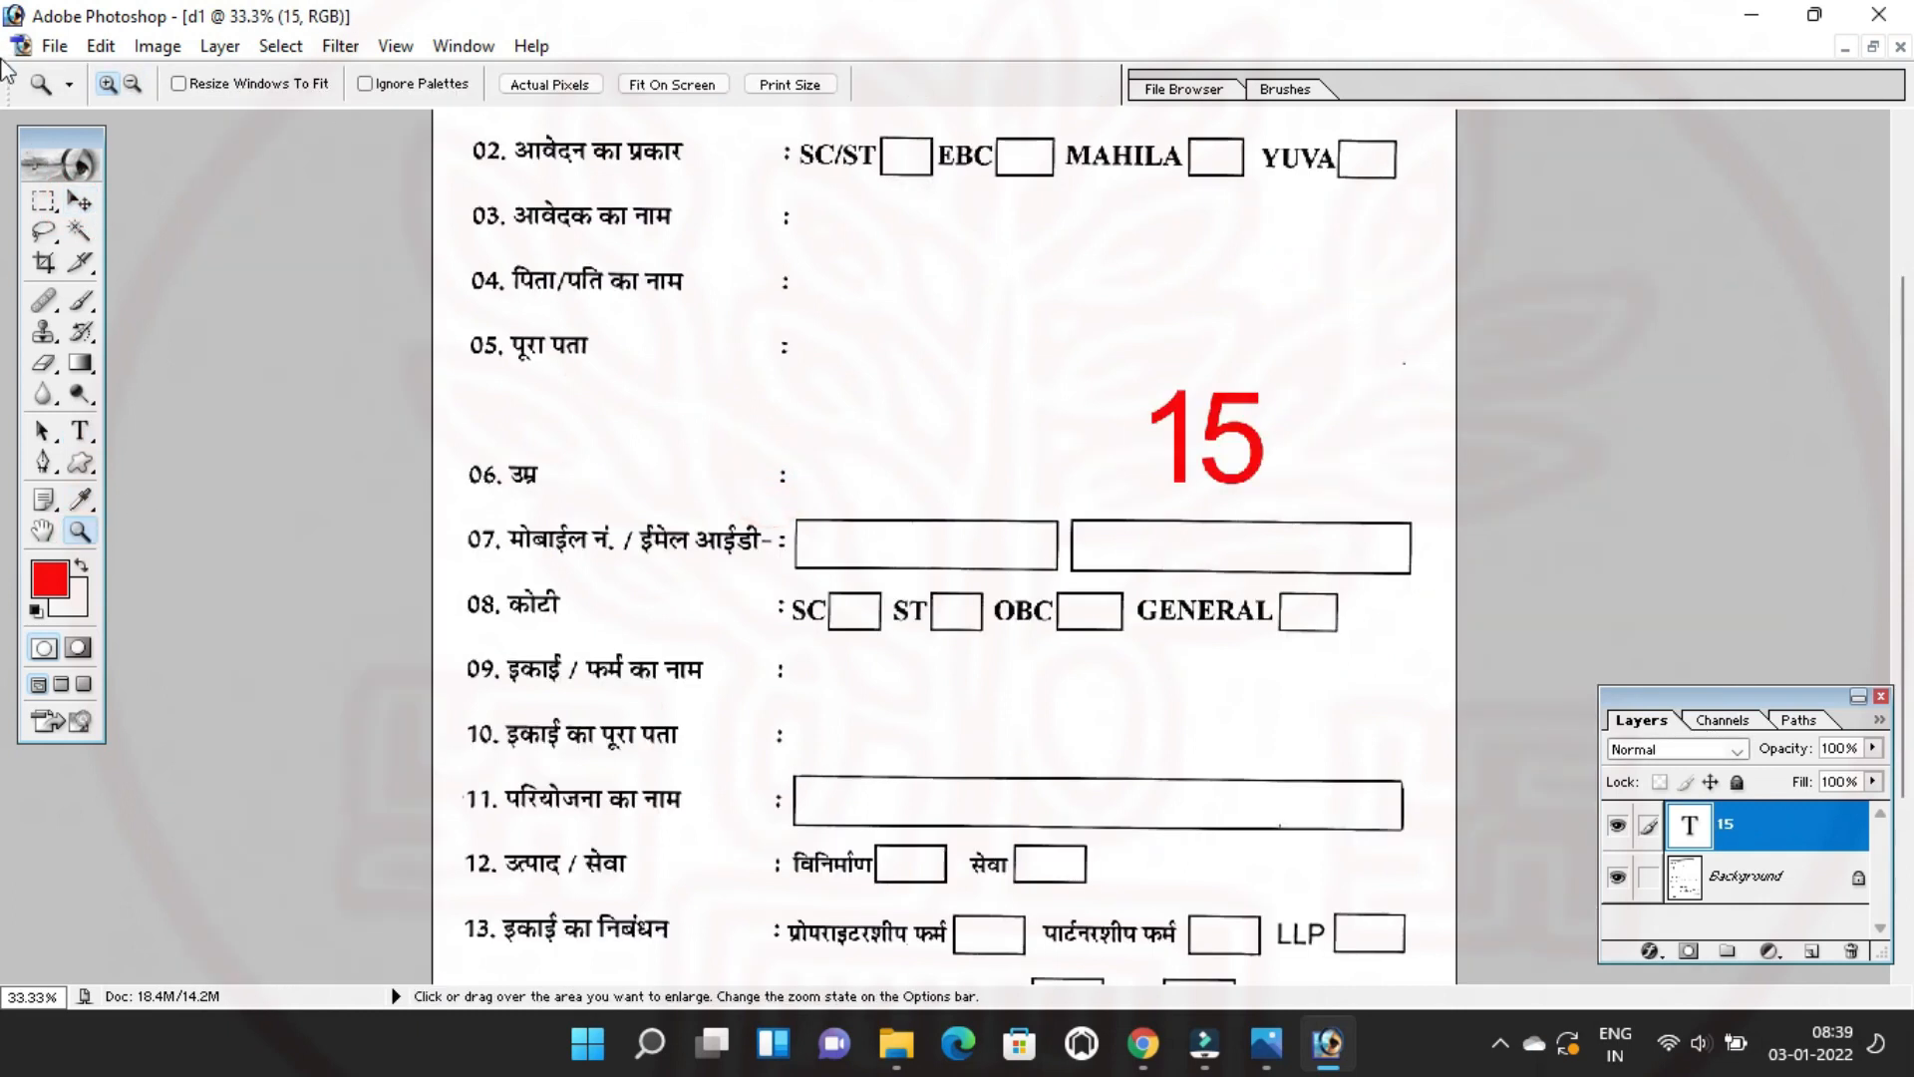
{"action": "left_click", "coordinate": [77, 200]}
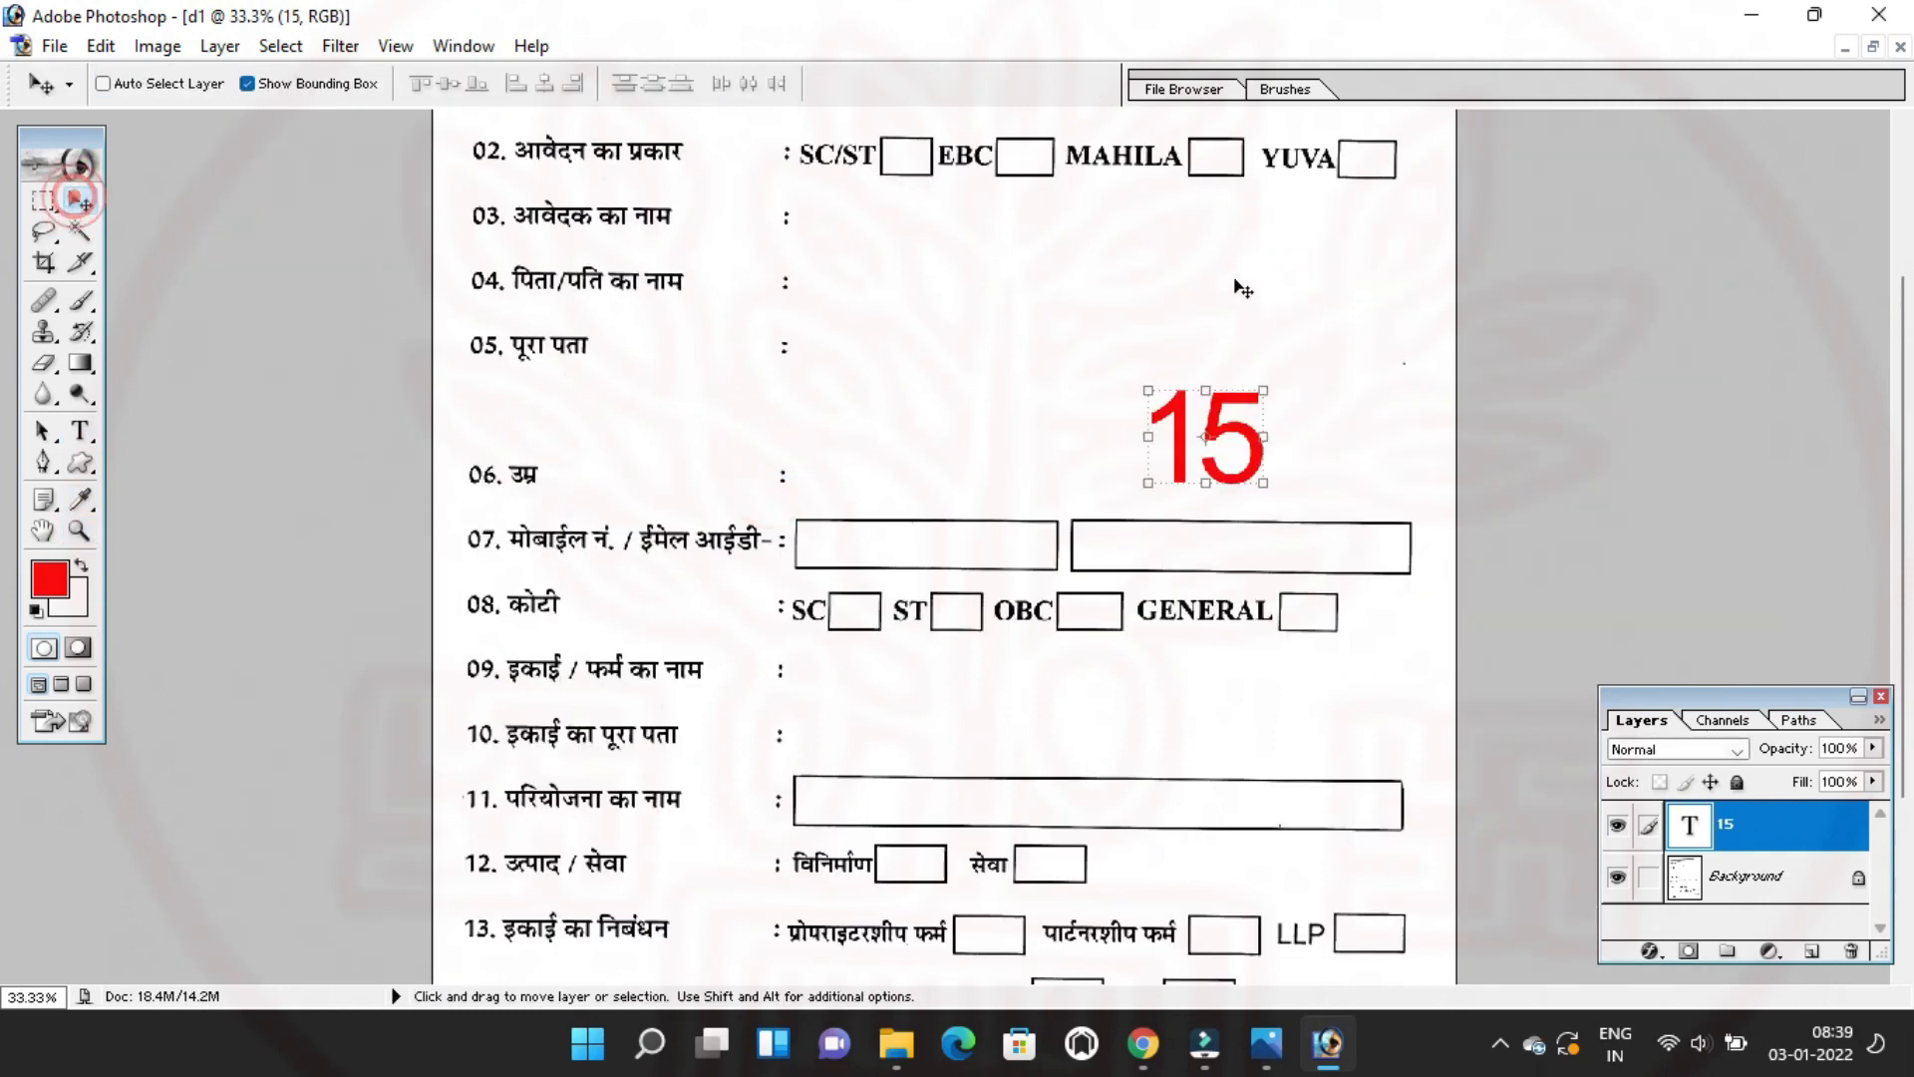
{"action": "left_click", "coordinate": [1852, 954]}
{"action": "key", "text": "Return"}
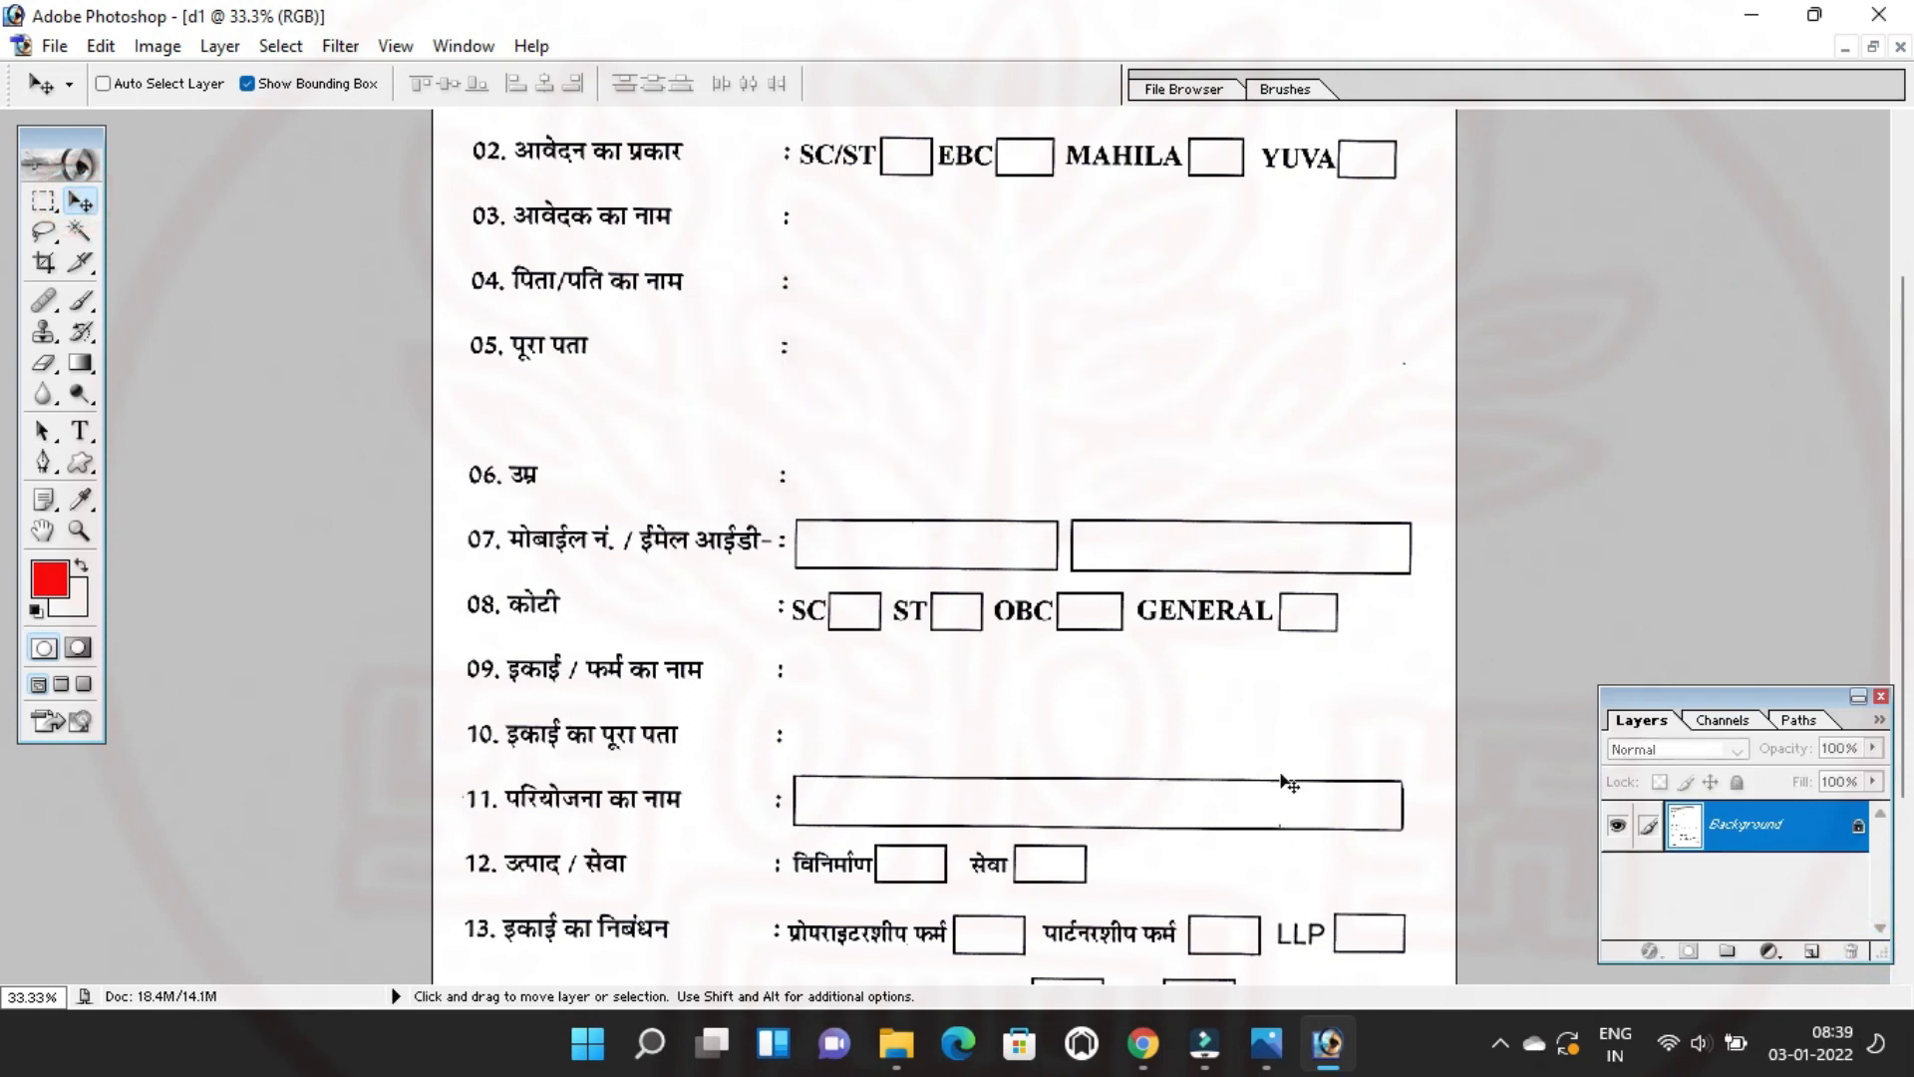
Create a new blank document with the proposed settings and maximize its window at 25% zoom.
{"action": "key", "text": "ctrl+n"}
{"action": "key", "text": "Return"}
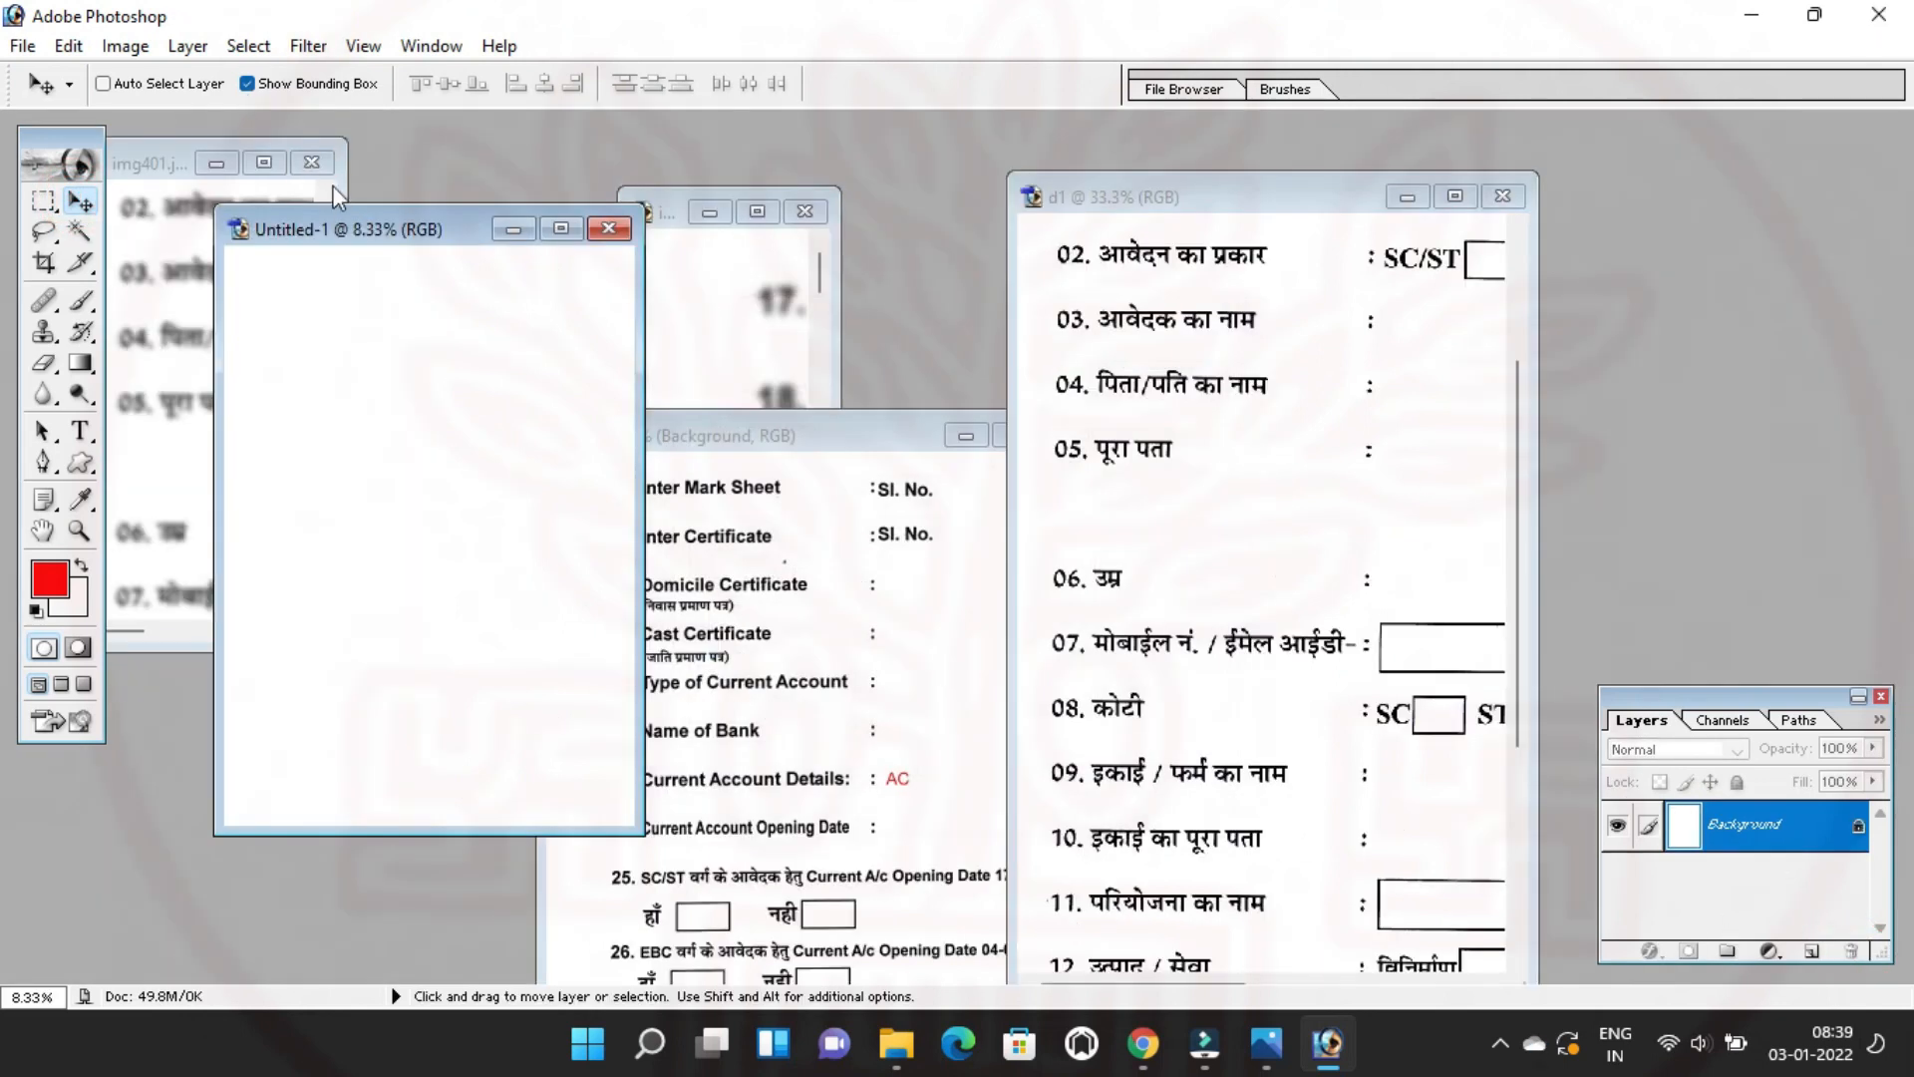
{"action": "double_click", "coordinate": [342, 223]}
{"action": "left_click", "coordinate": [739, 317], "text": "ctrl"}
{"action": "left_click", "coordinate": [739, 317], "text": "ctrl"}
{"action": "left_click", "coordinate": [739, 317], "text": "ctrl"}
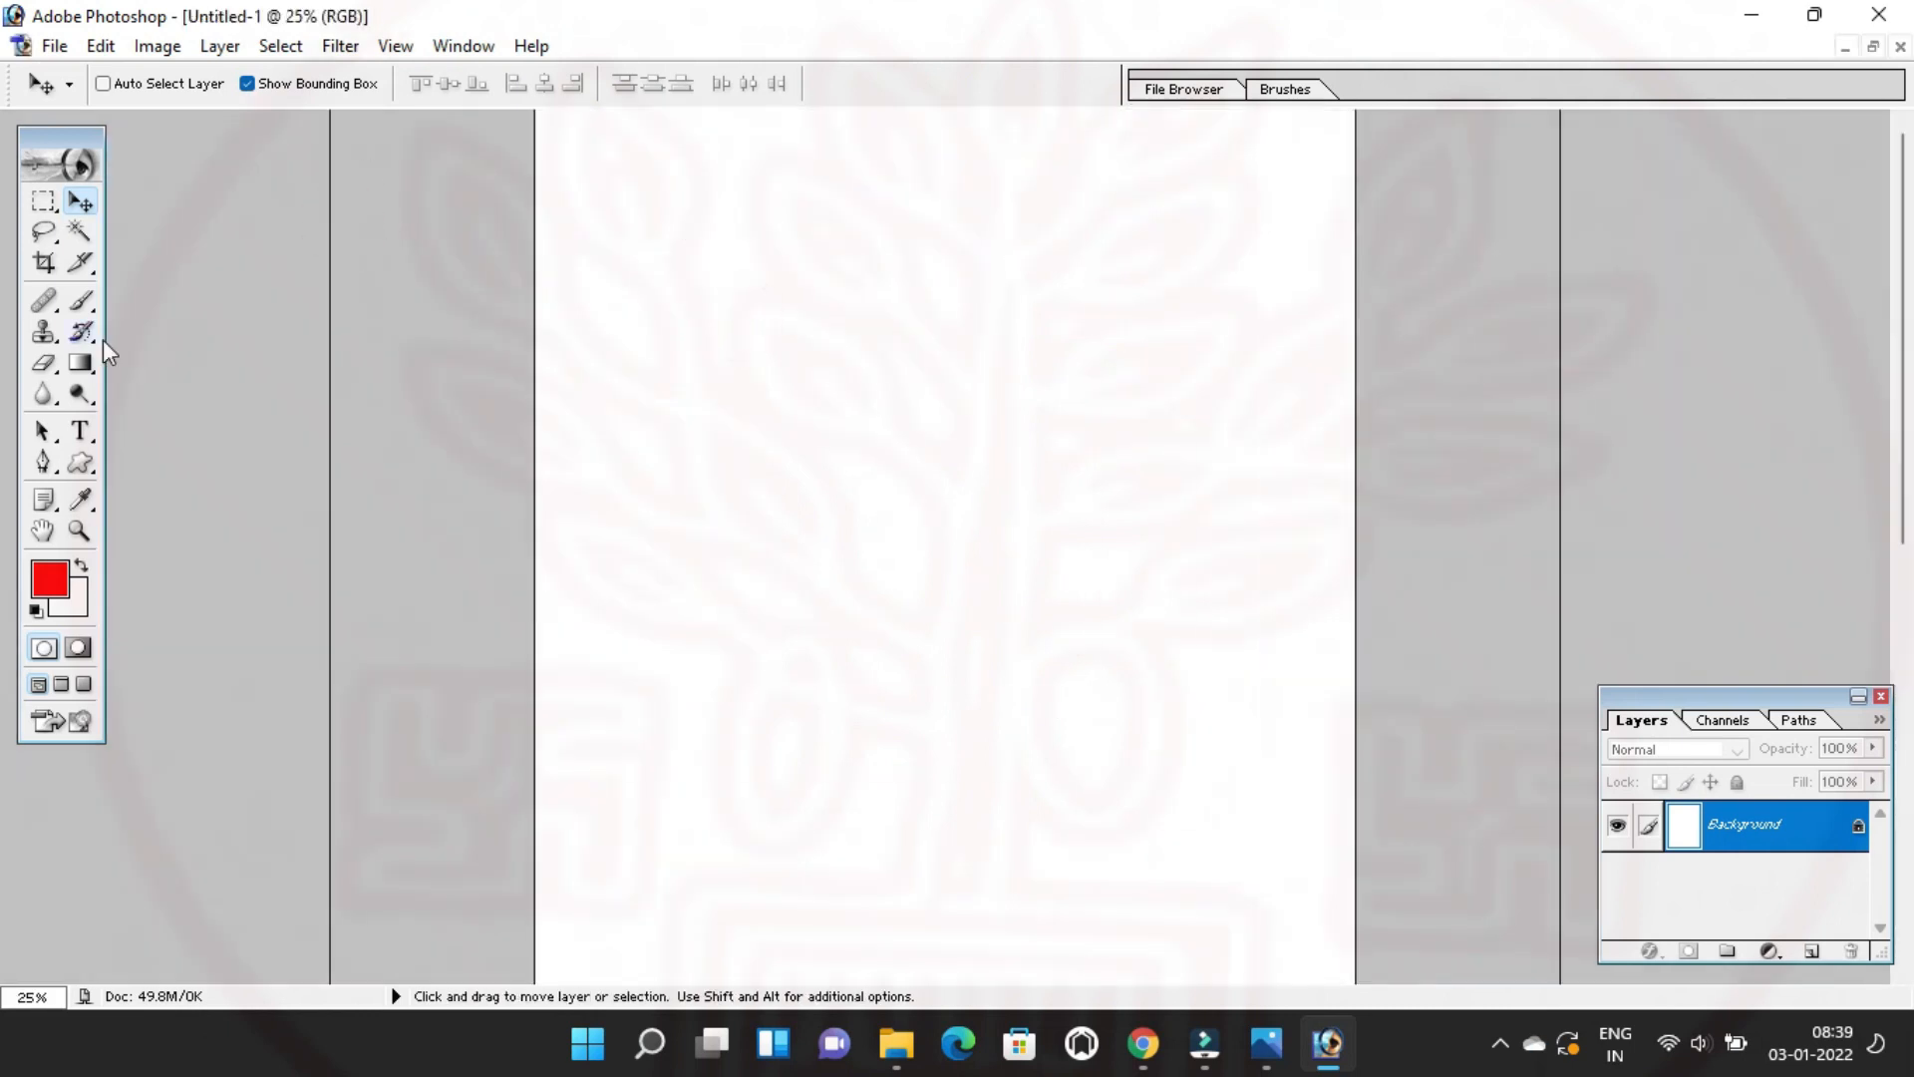
Add the red Arial text UDYAMI BIHAR FORM across the upper part of the blank page.
{"action": "left_click", "coordinate": [84, 430]}
{"action": "left_click", "coordinate": [563, 443]}
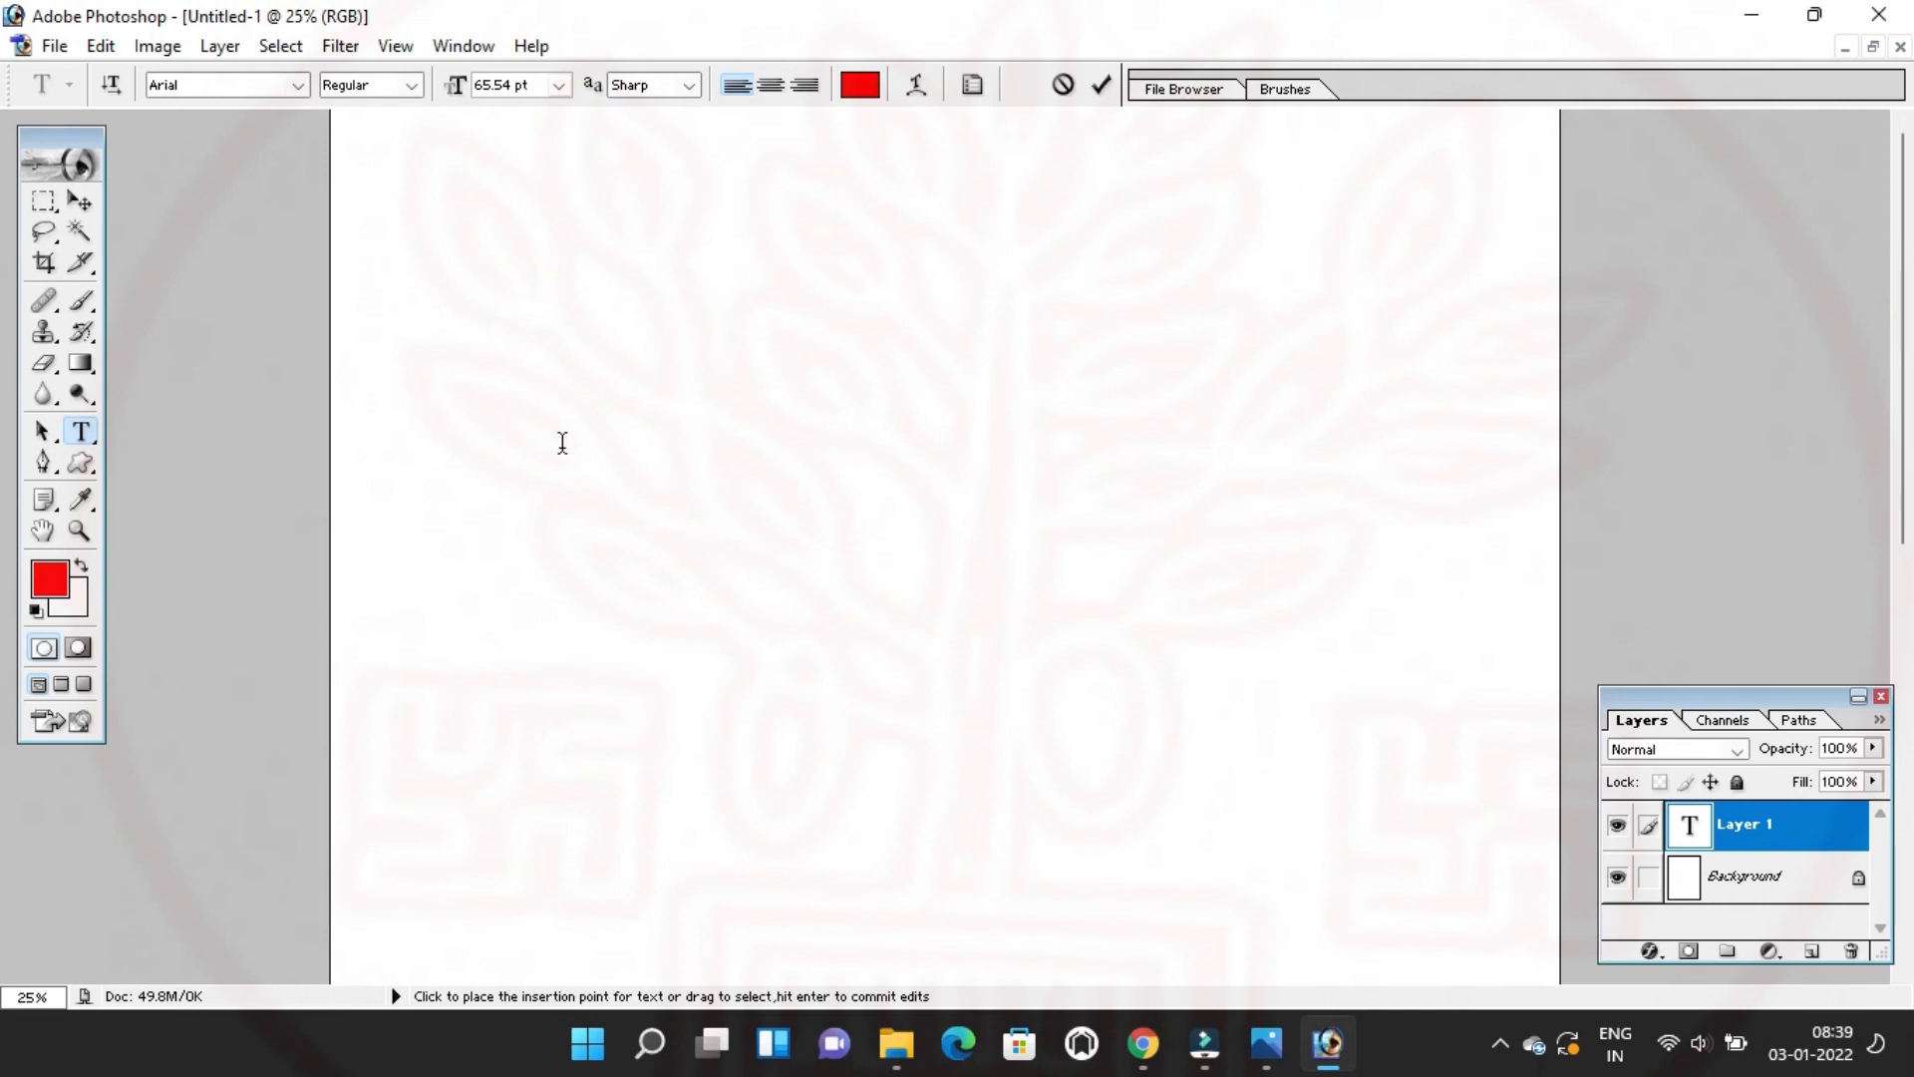
{"action": "type", "text": "UDYAM"}
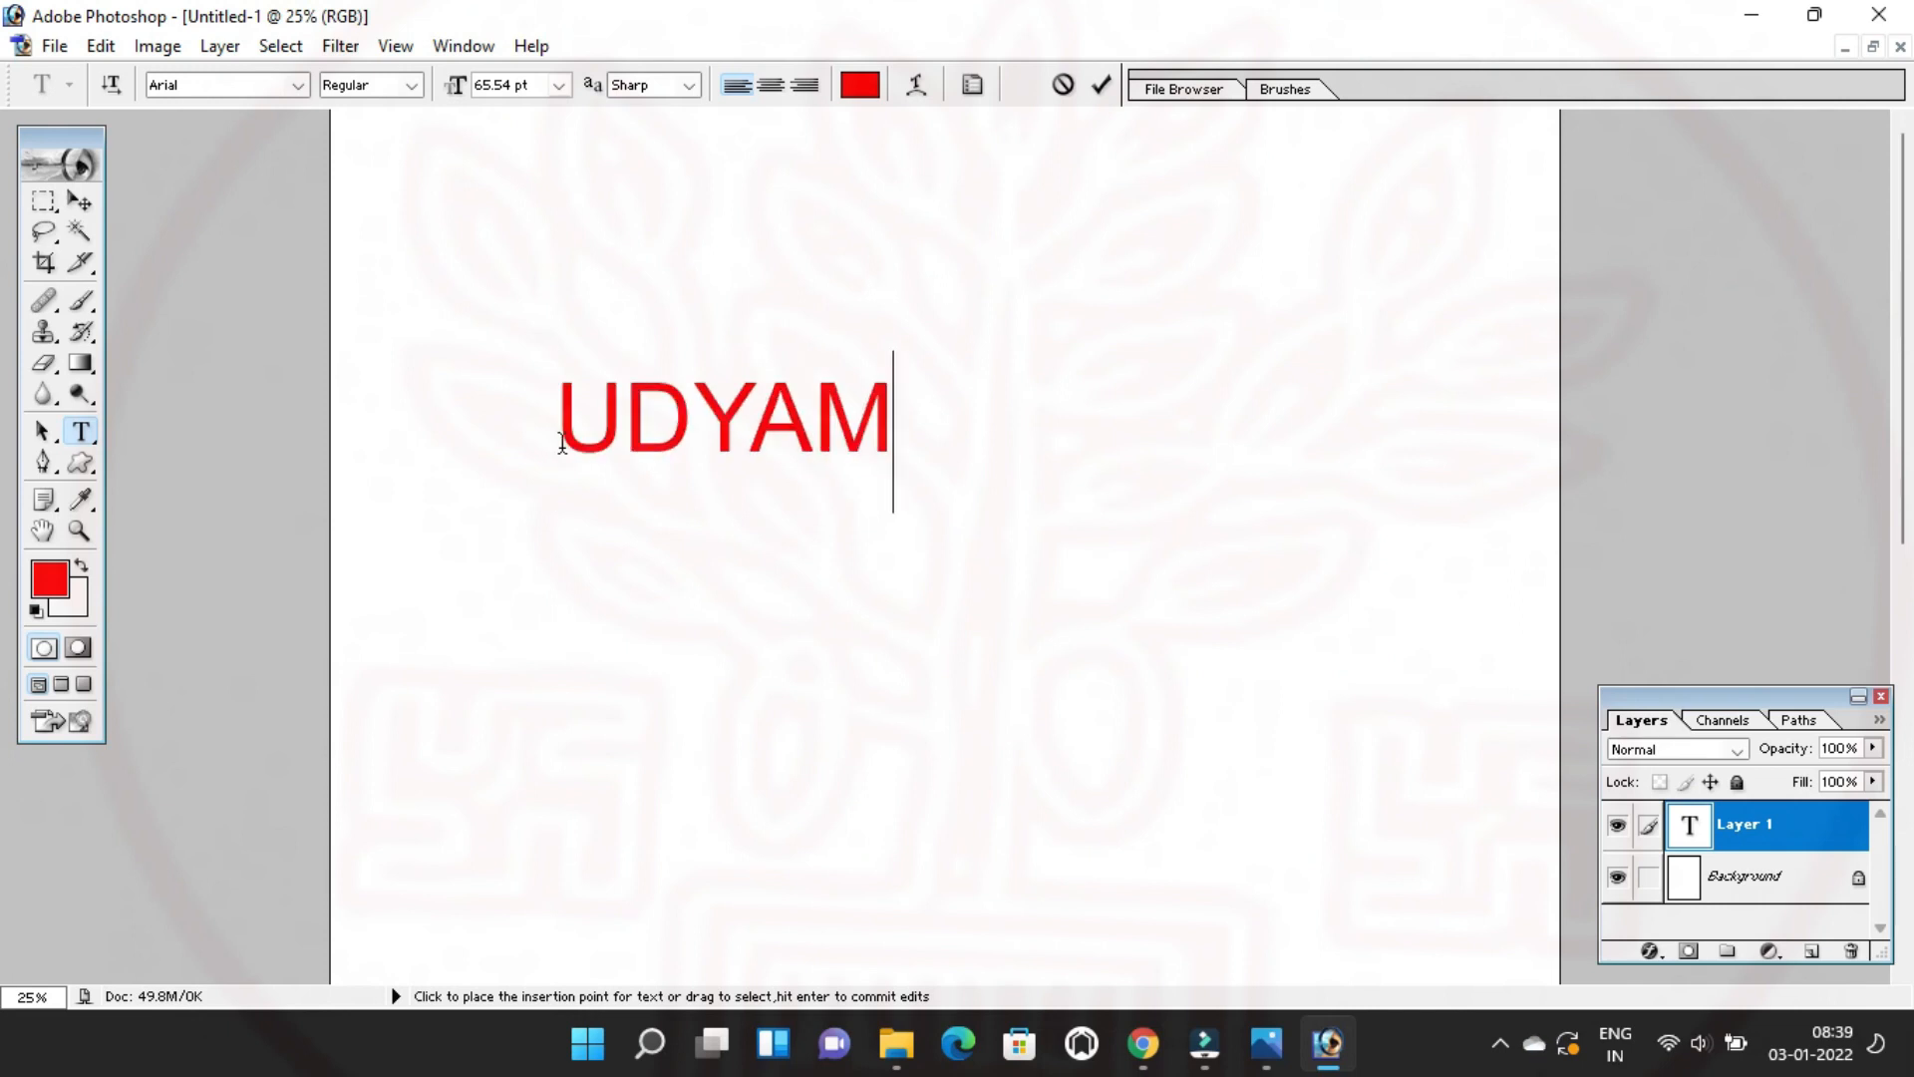
{"action": "type", "text": "I BI"}
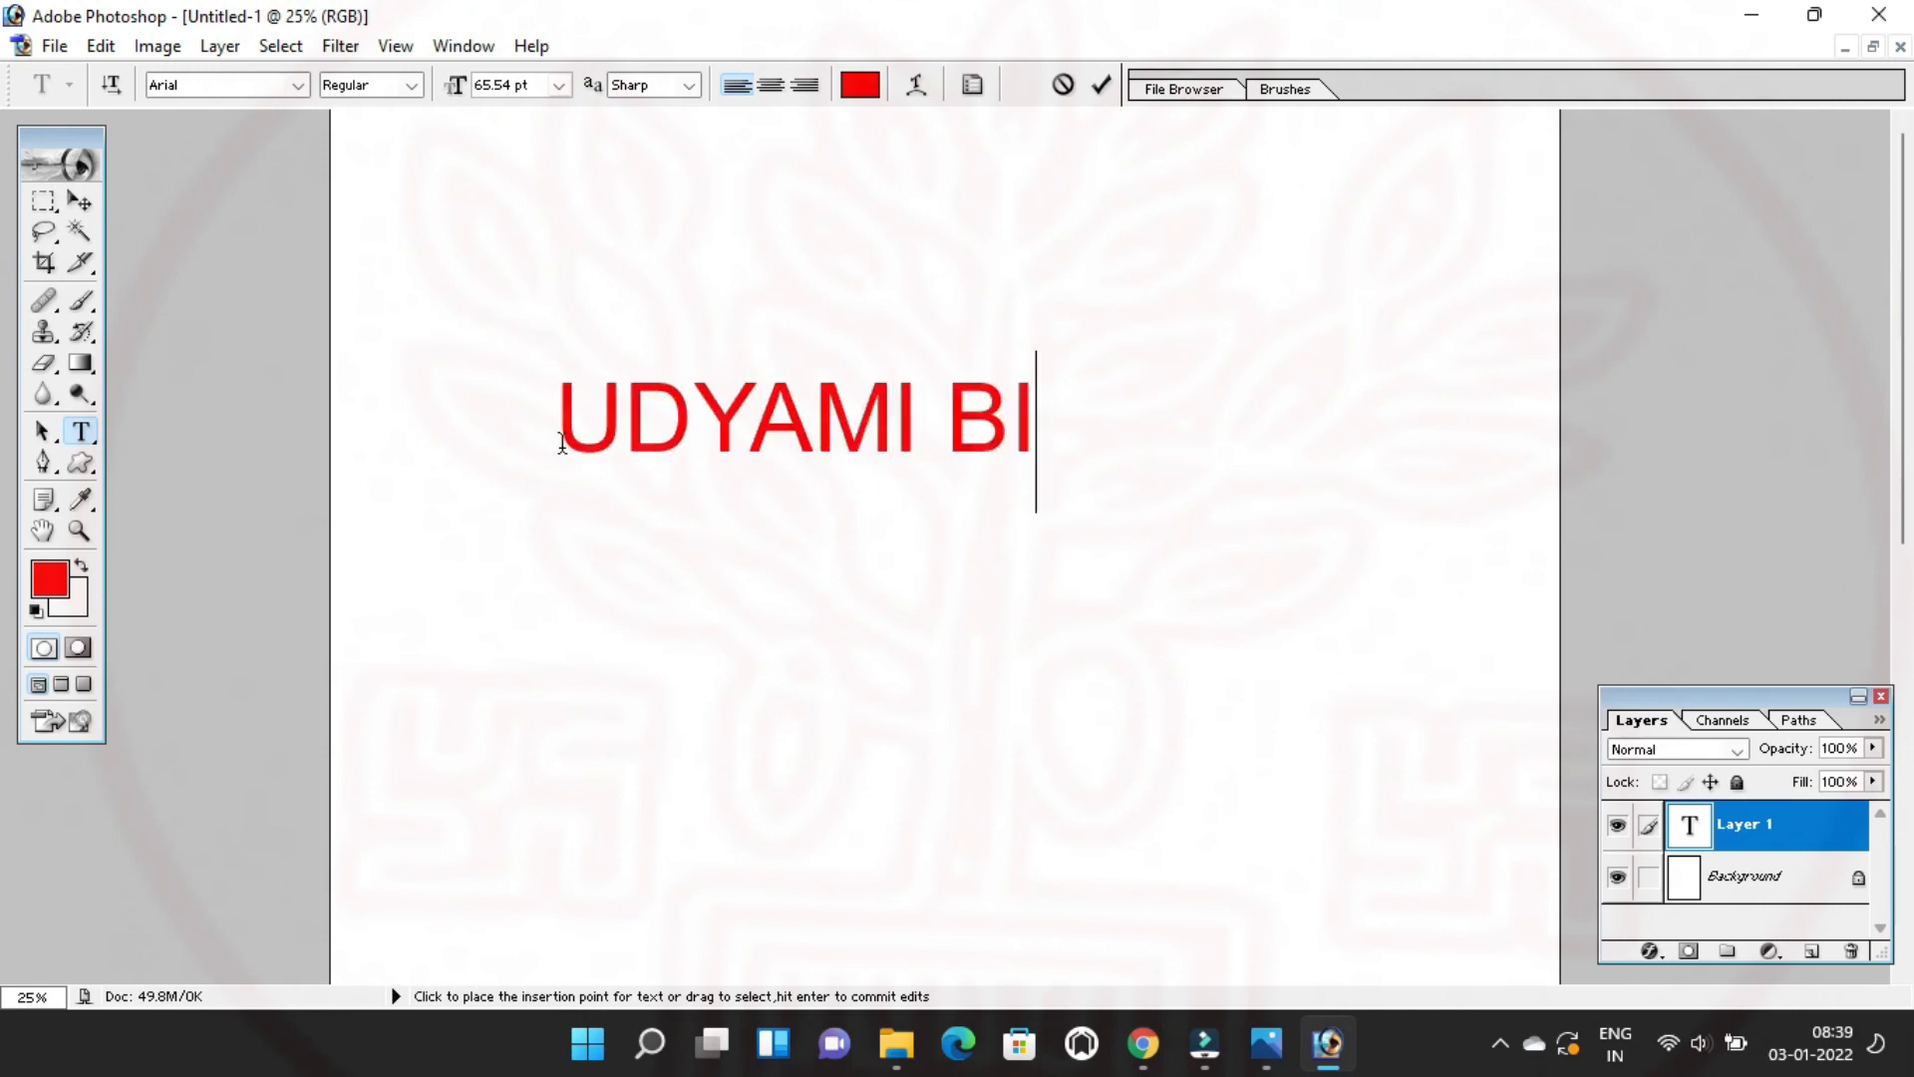
{"action": "type", "text": "HAR FORM"}
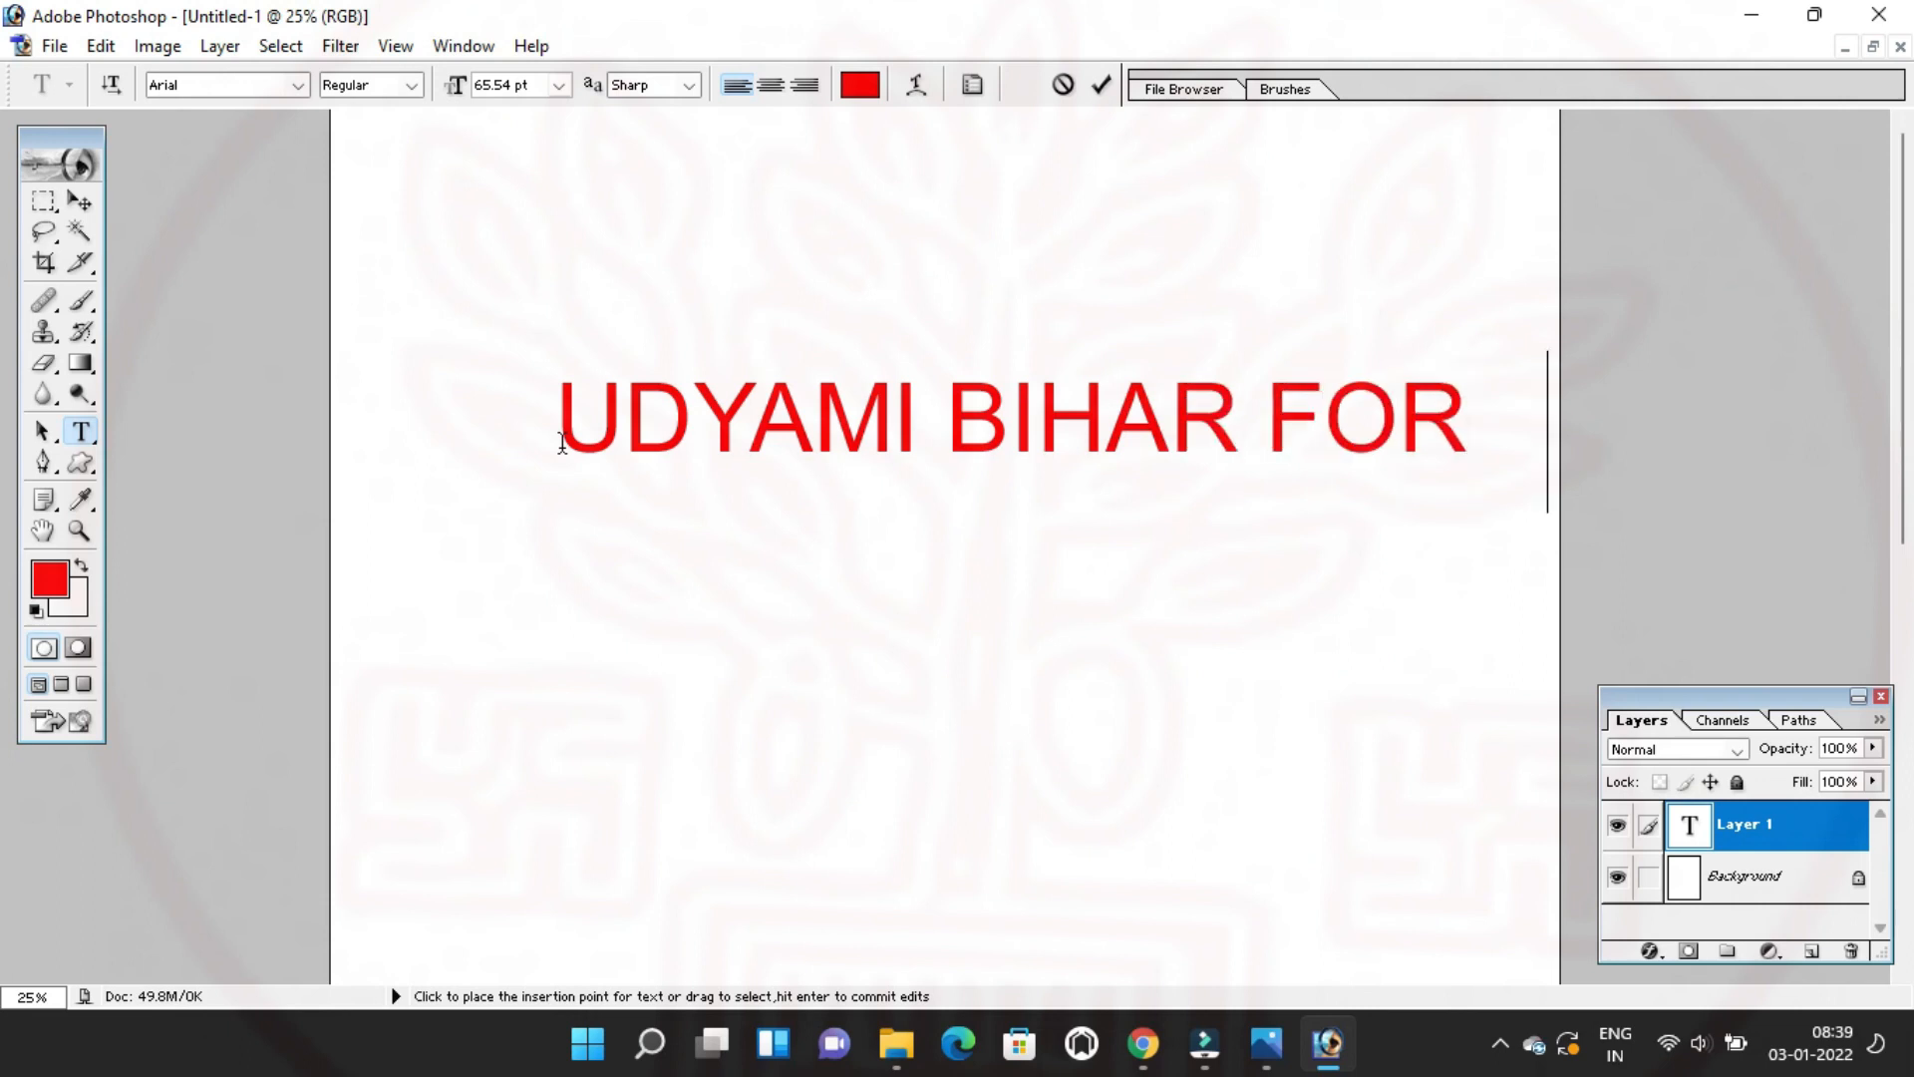
Reduce the font size of the whole UDYAMI BIHAR FORM text by six increments and commit it.
{"action": "key", "text": "ctrl+a"}
{"action": "key", "text": "ctrl+shift+comma"}
{"action": "key", "text": "ctrl+shift+comma"}
{"action": "key", "text": "ctrl+shift+comma"}
{"action": "key", "text": "ctrl+shift+comma"}
{"action": "key", "text": "ctrl+shift+comma"}
{"action": "key", "text": "ctrl+shift+comma"}
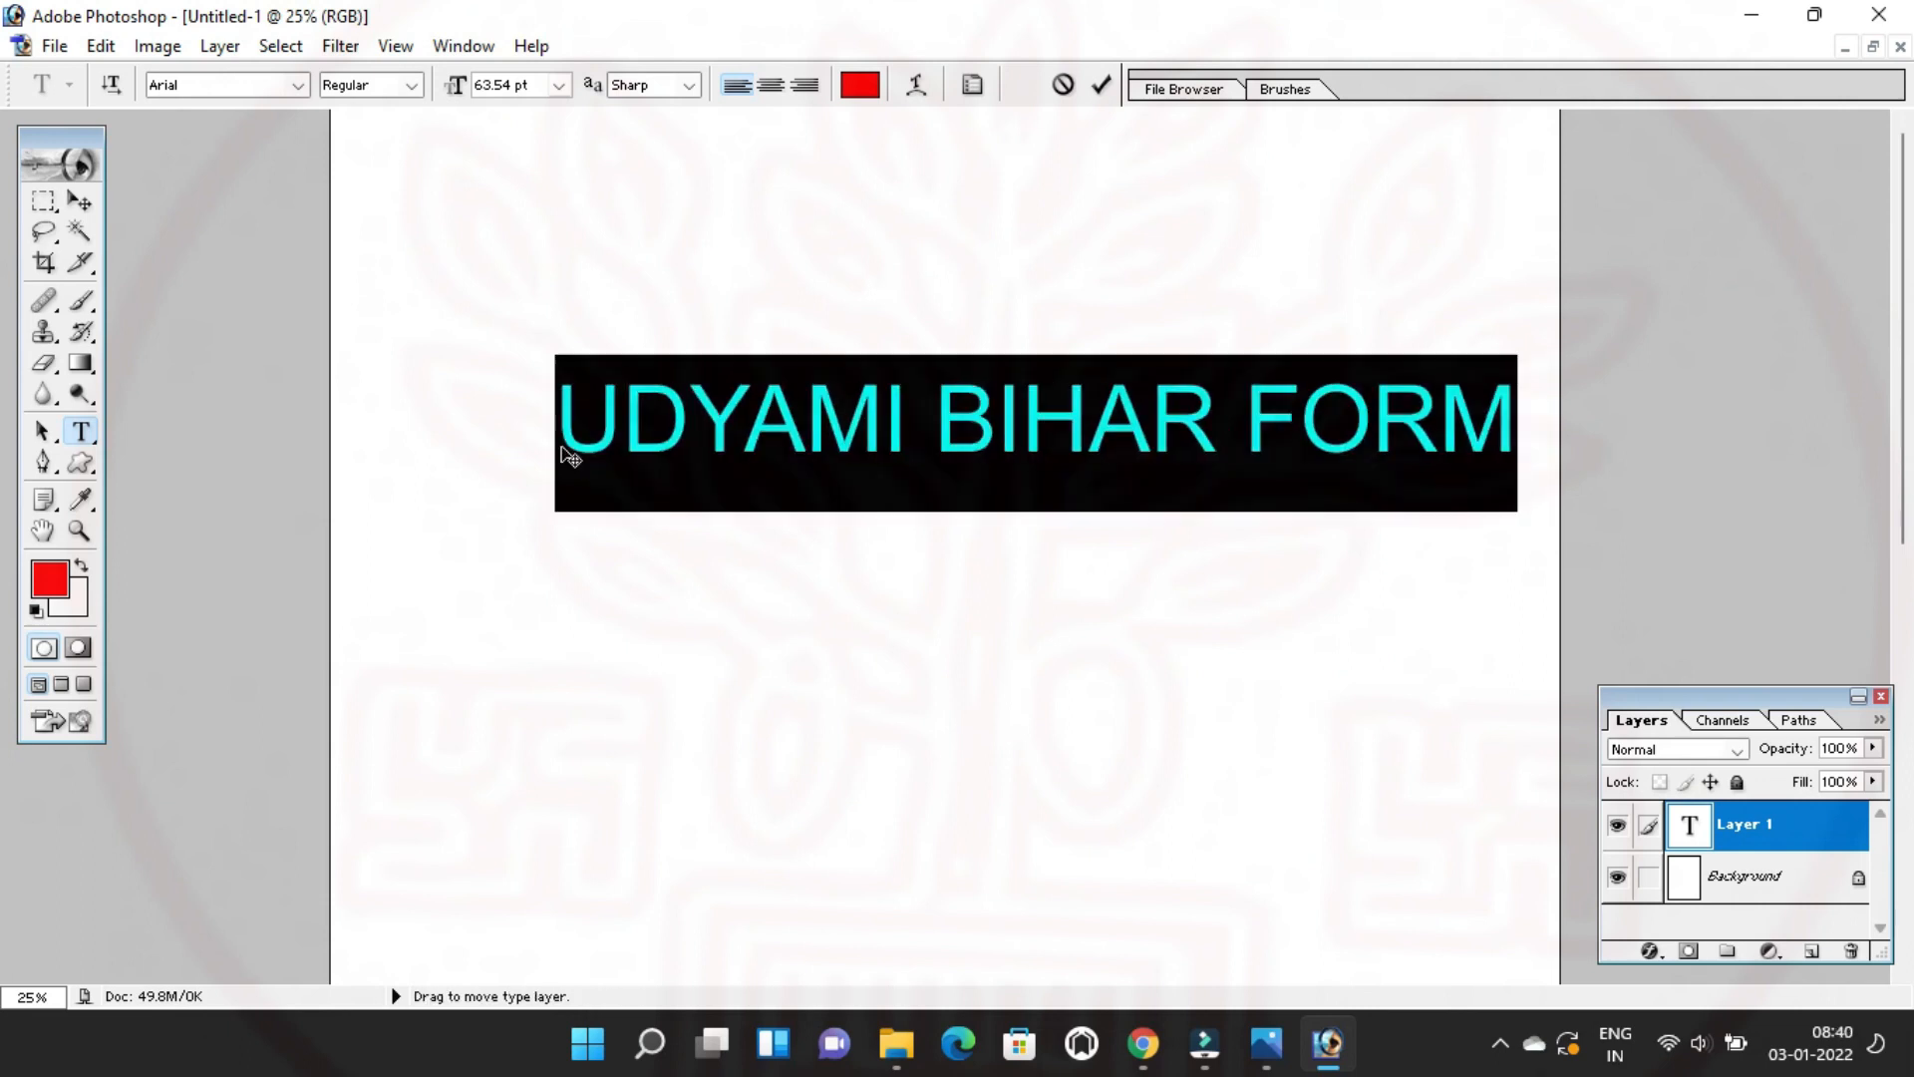
{"action": "left_click", "coordinate": [81, 204]}
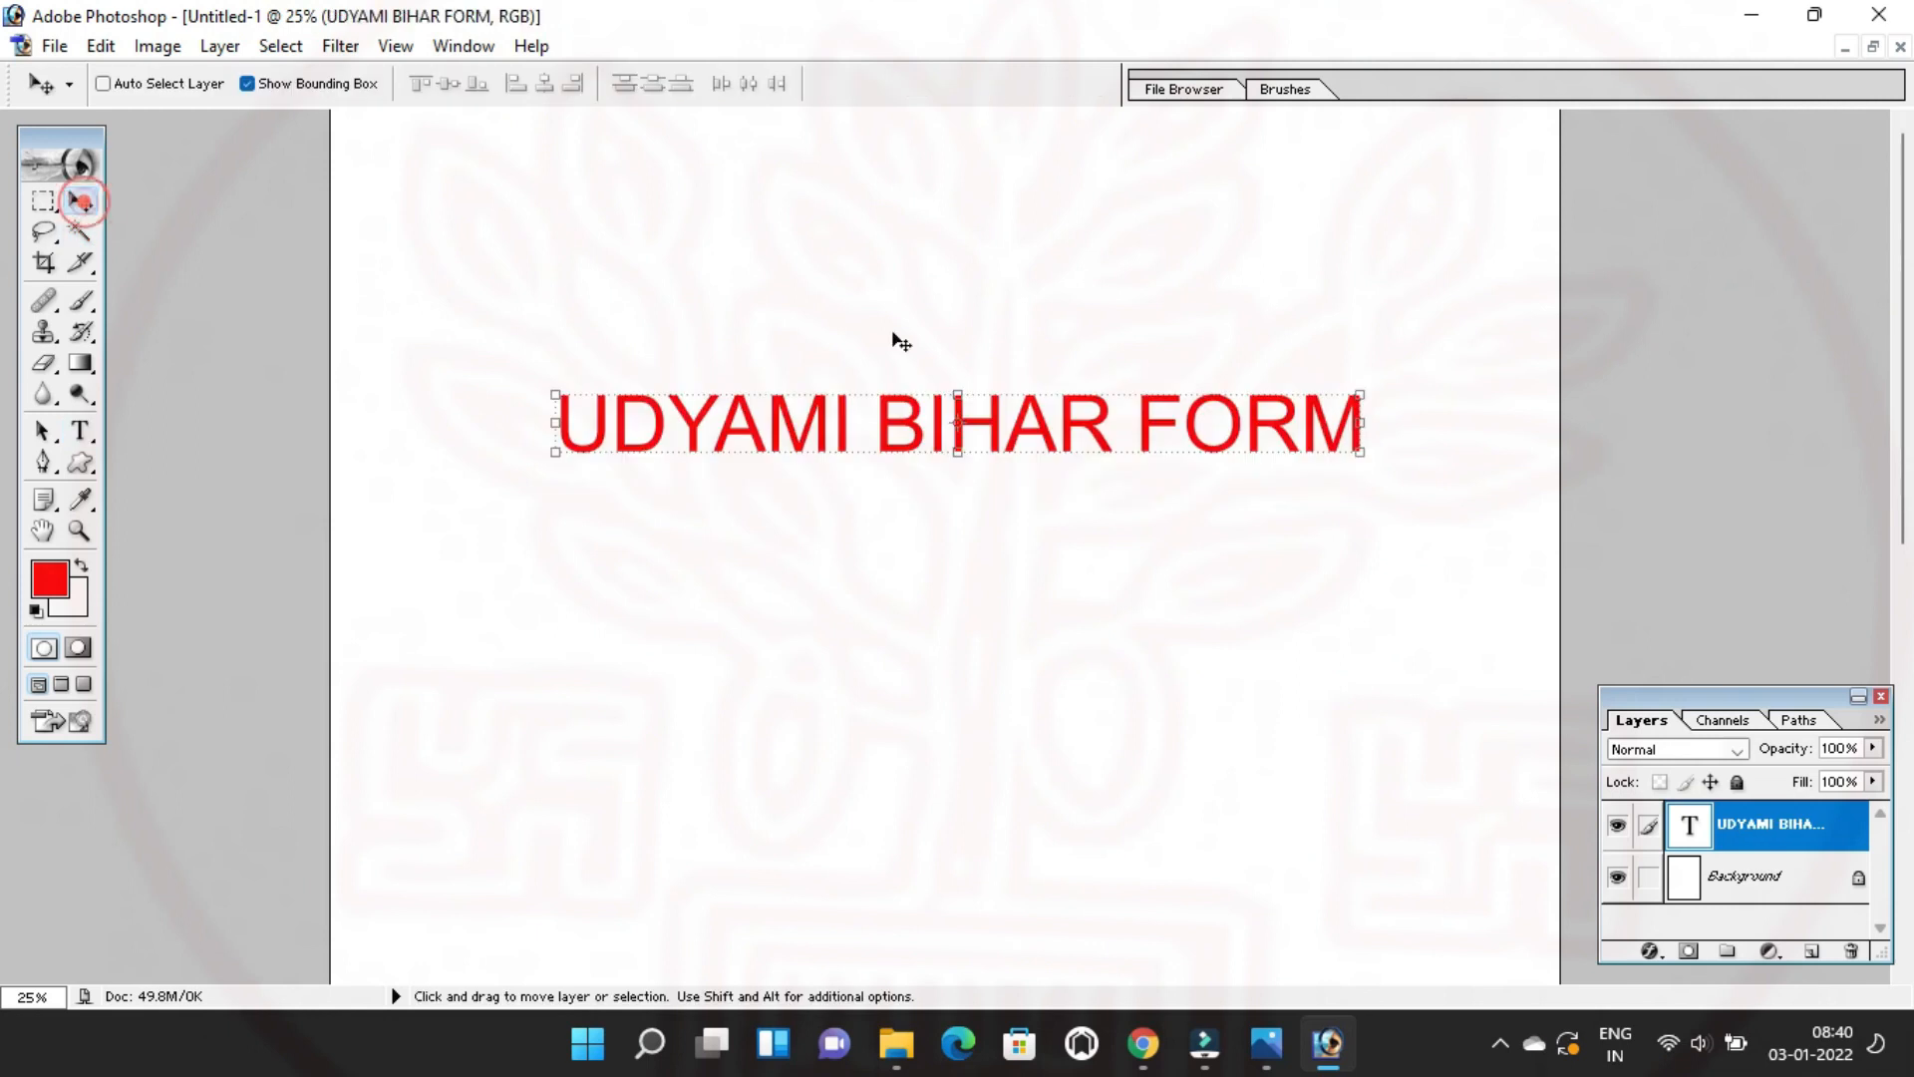
{"action": "left_click", "coordinate": [1037, 425], "text": "ctrl"}
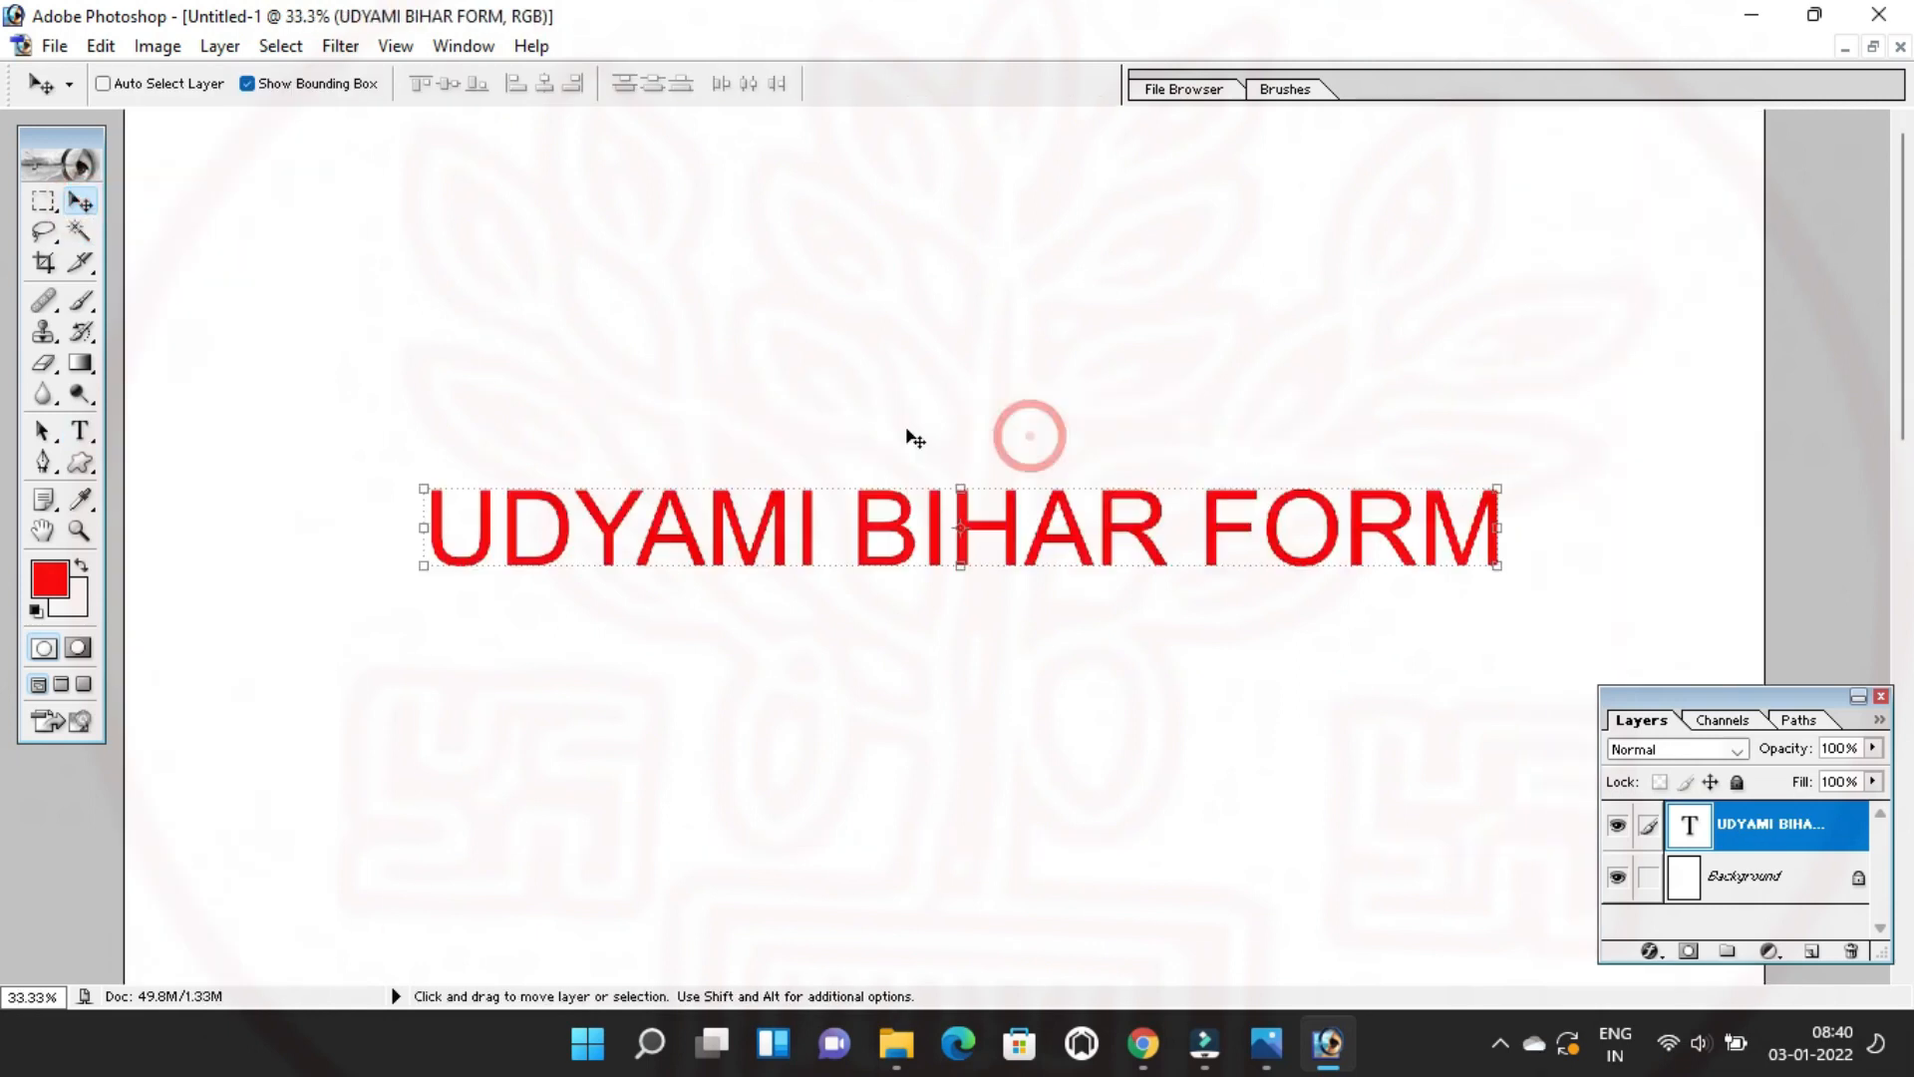
{"action": "left_click", "coordinate": [80, 530]}
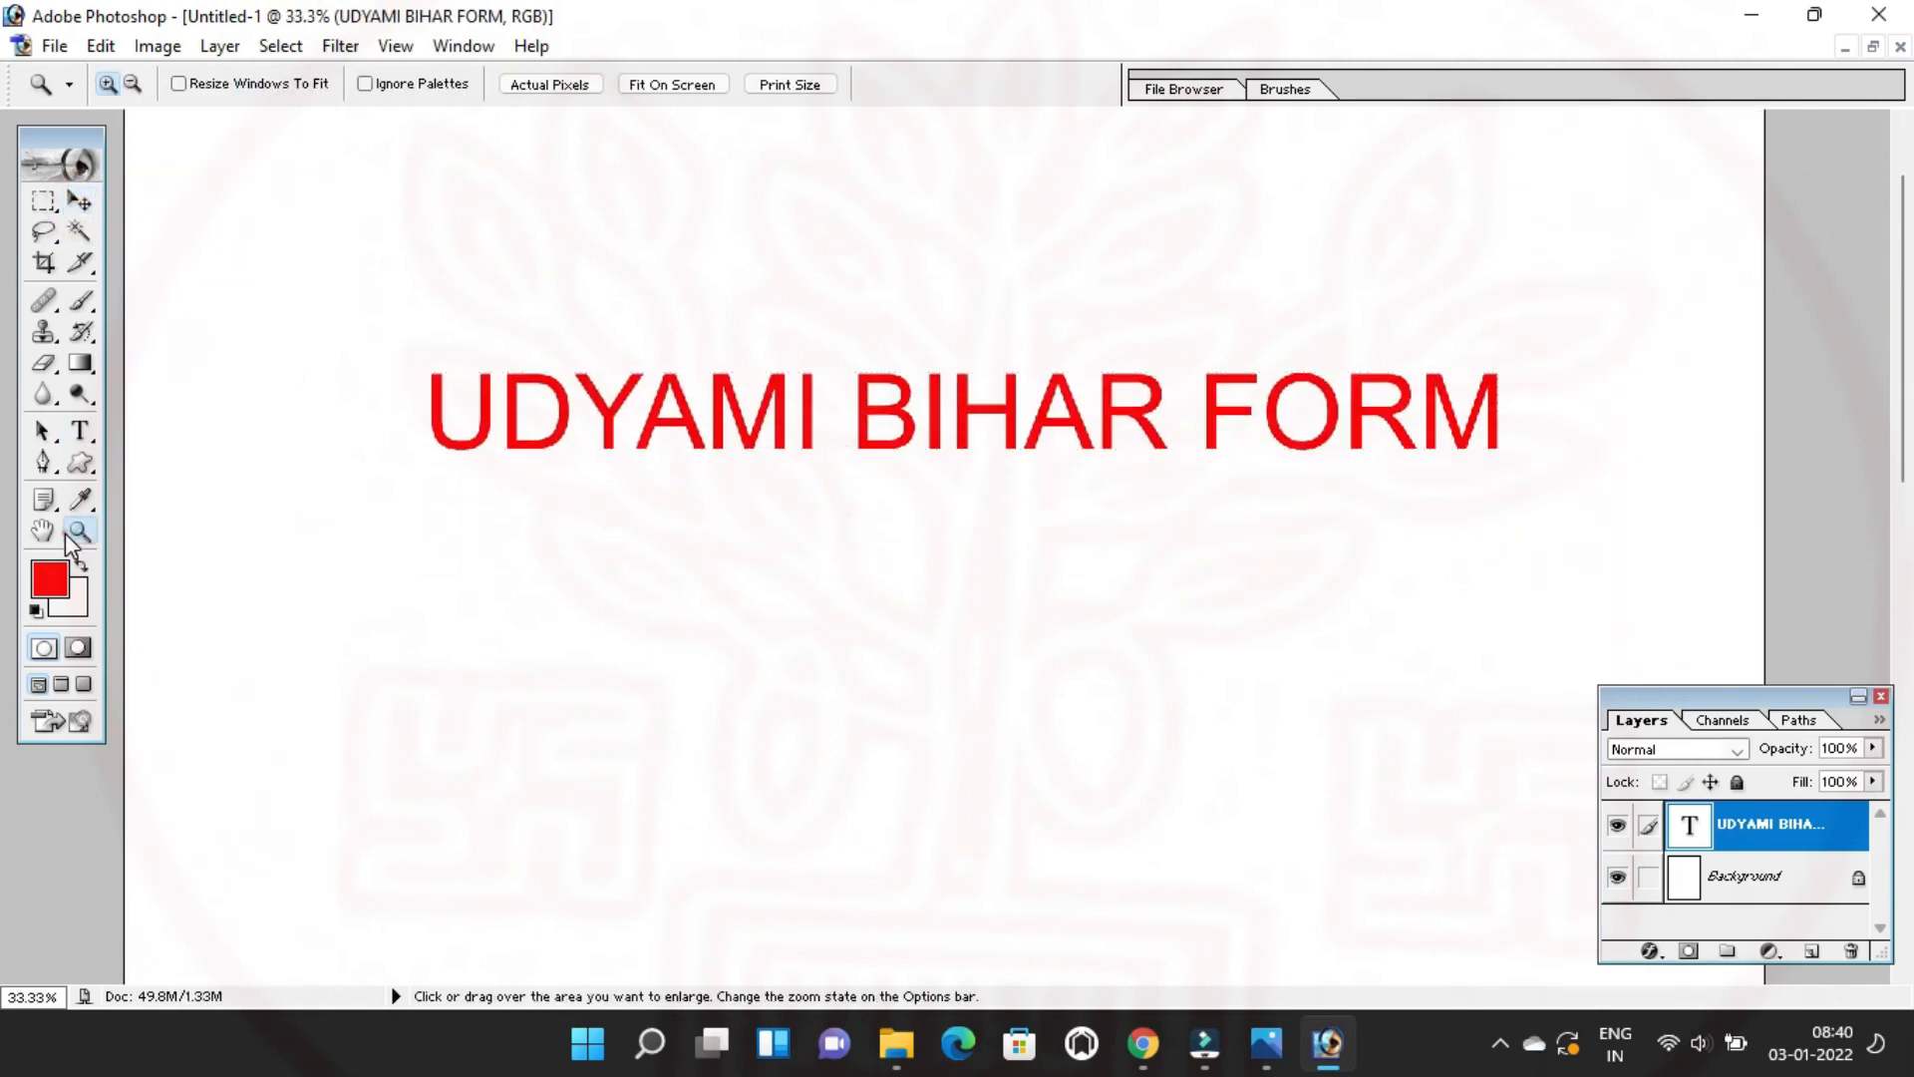
{"action": "left_click", "coordinate": [492, 478], "text": "alt"}
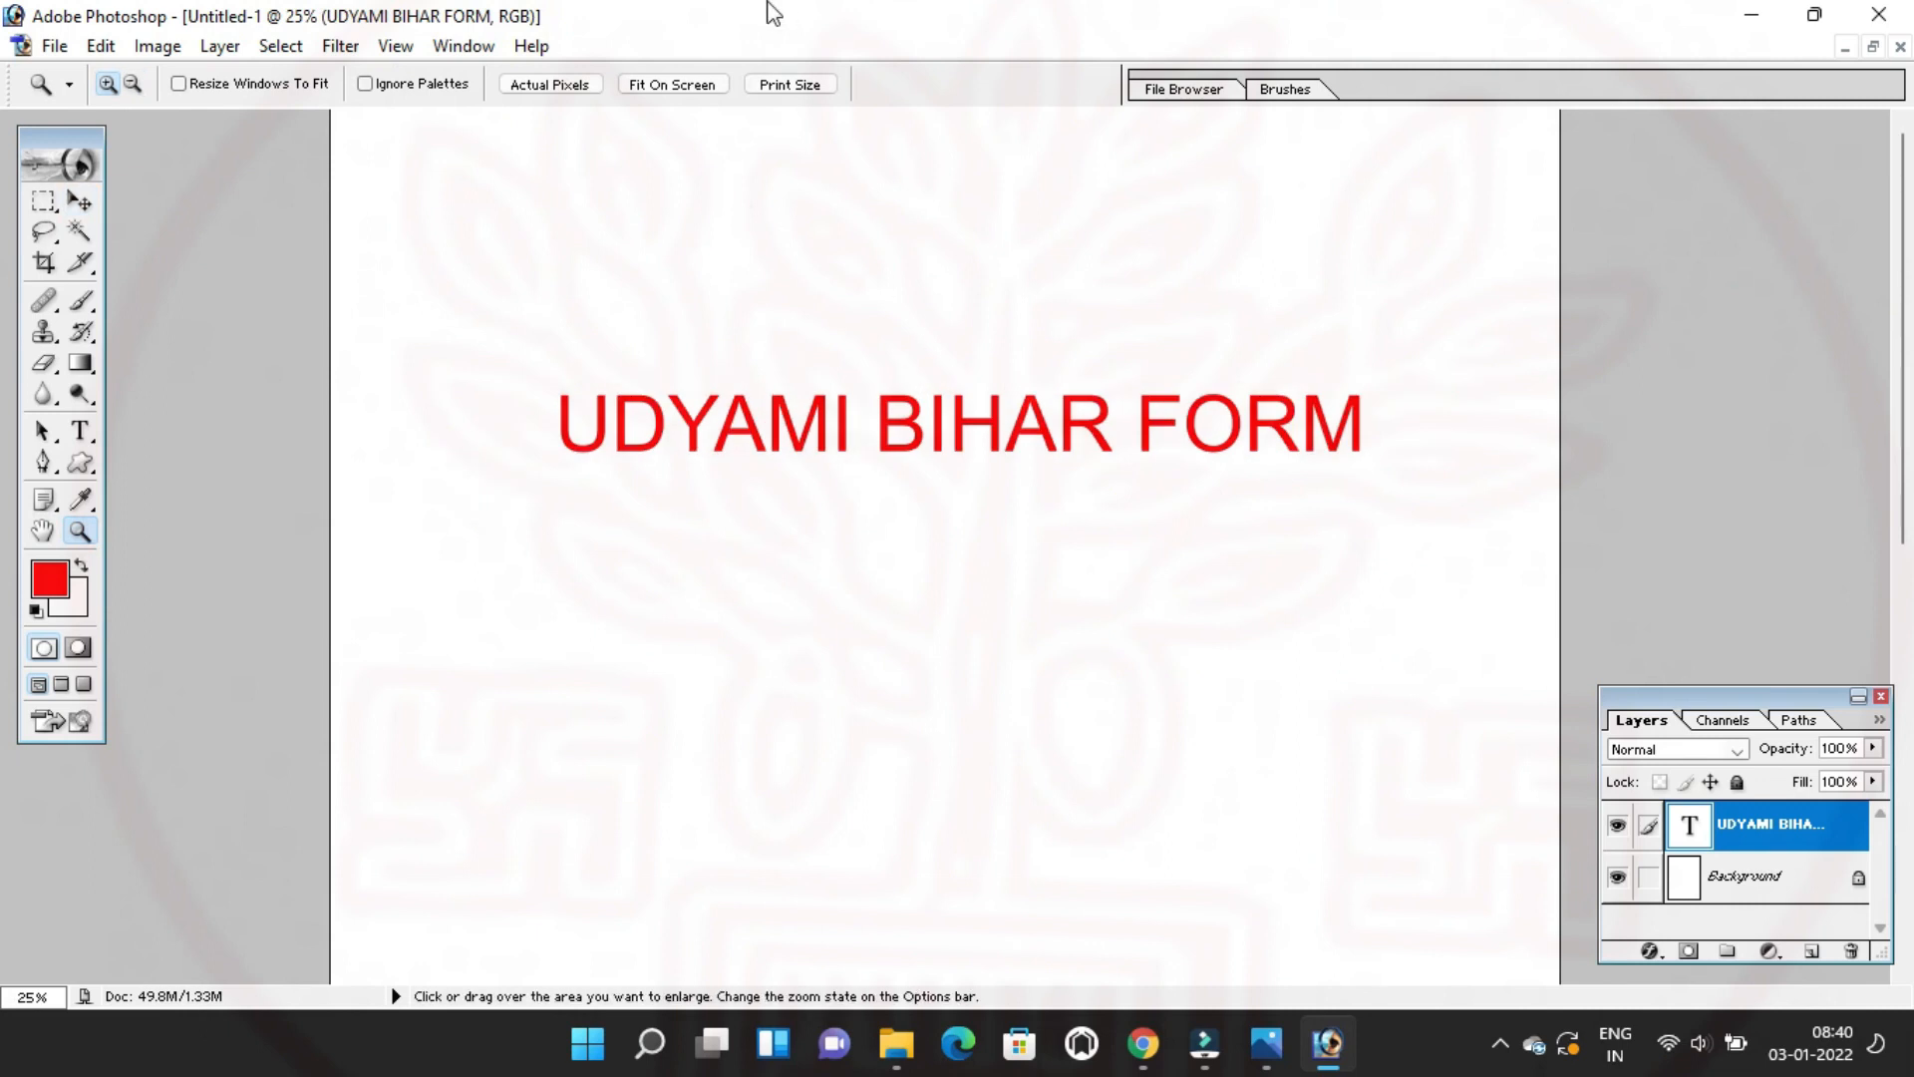
{"action": "left_click", "coordinate": [987, 500]}
{"action": "left_click", "coordinate": [927, 475]}
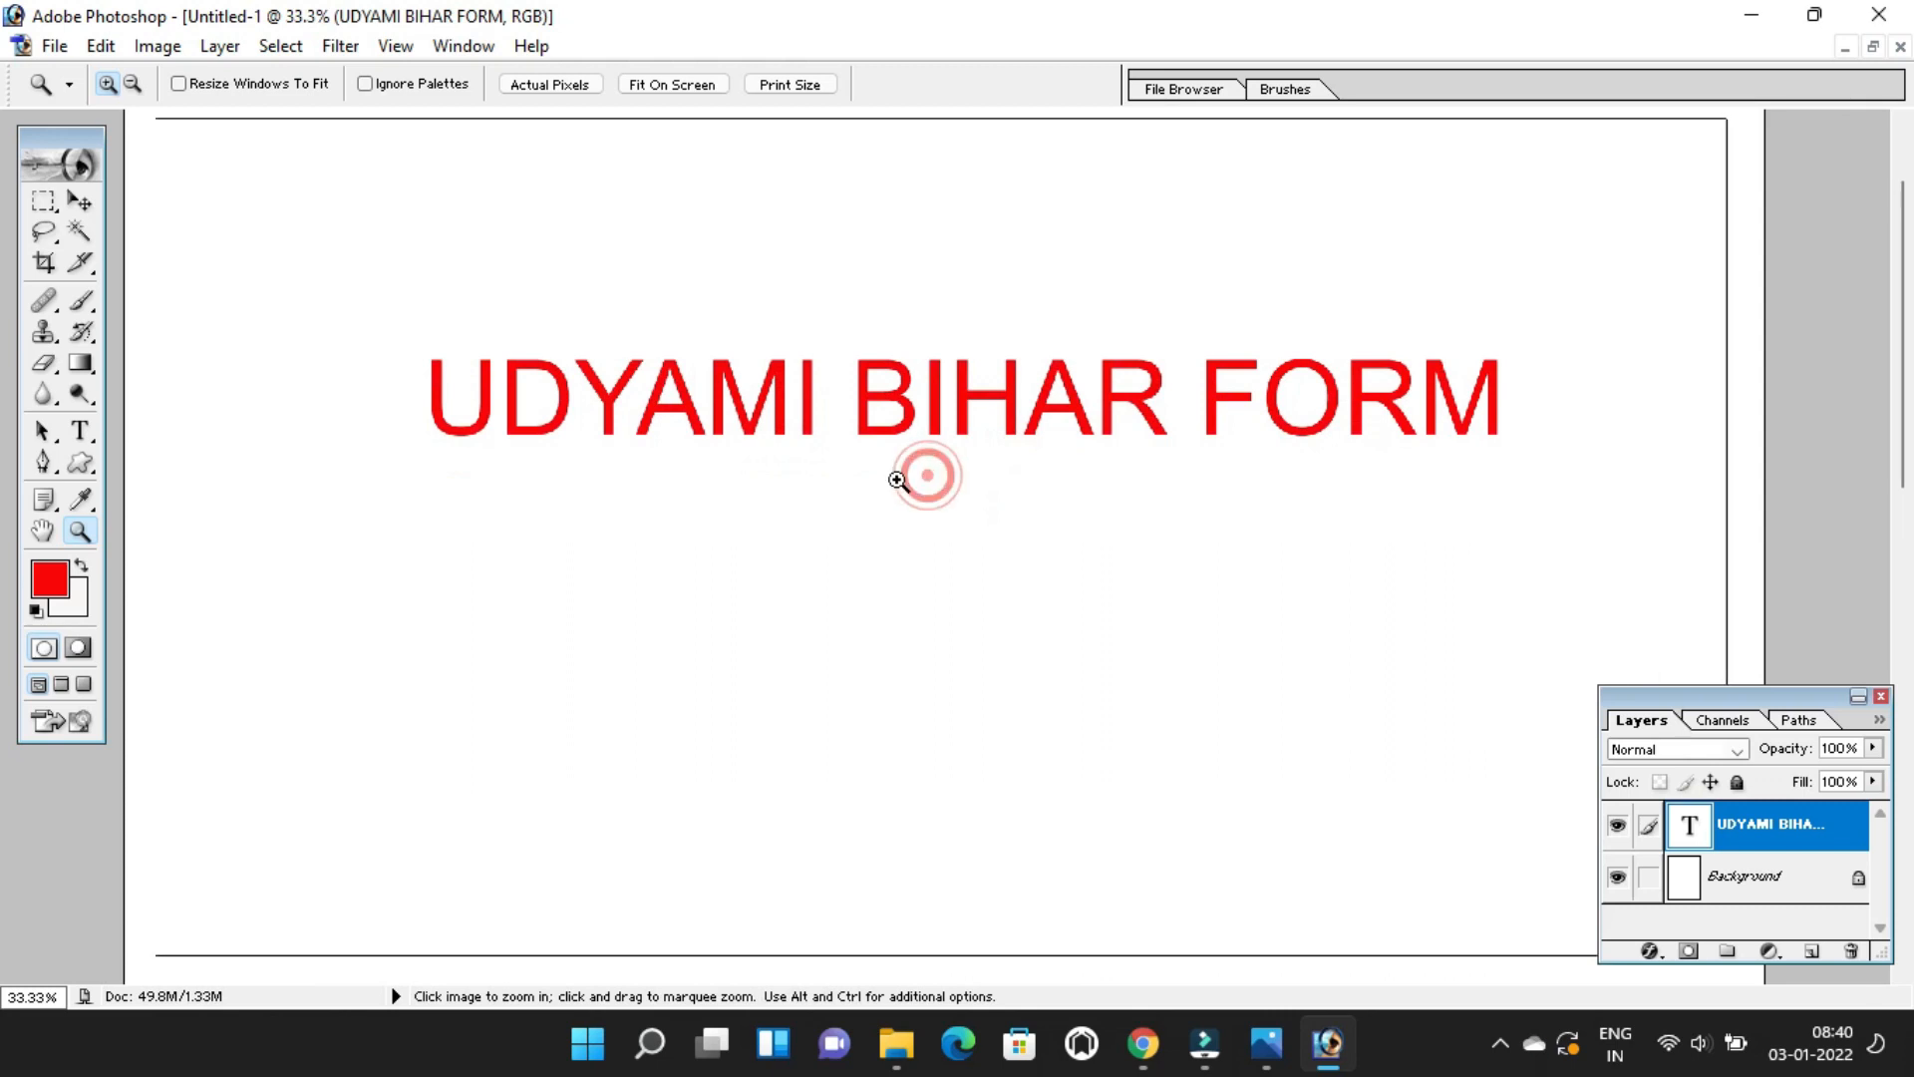